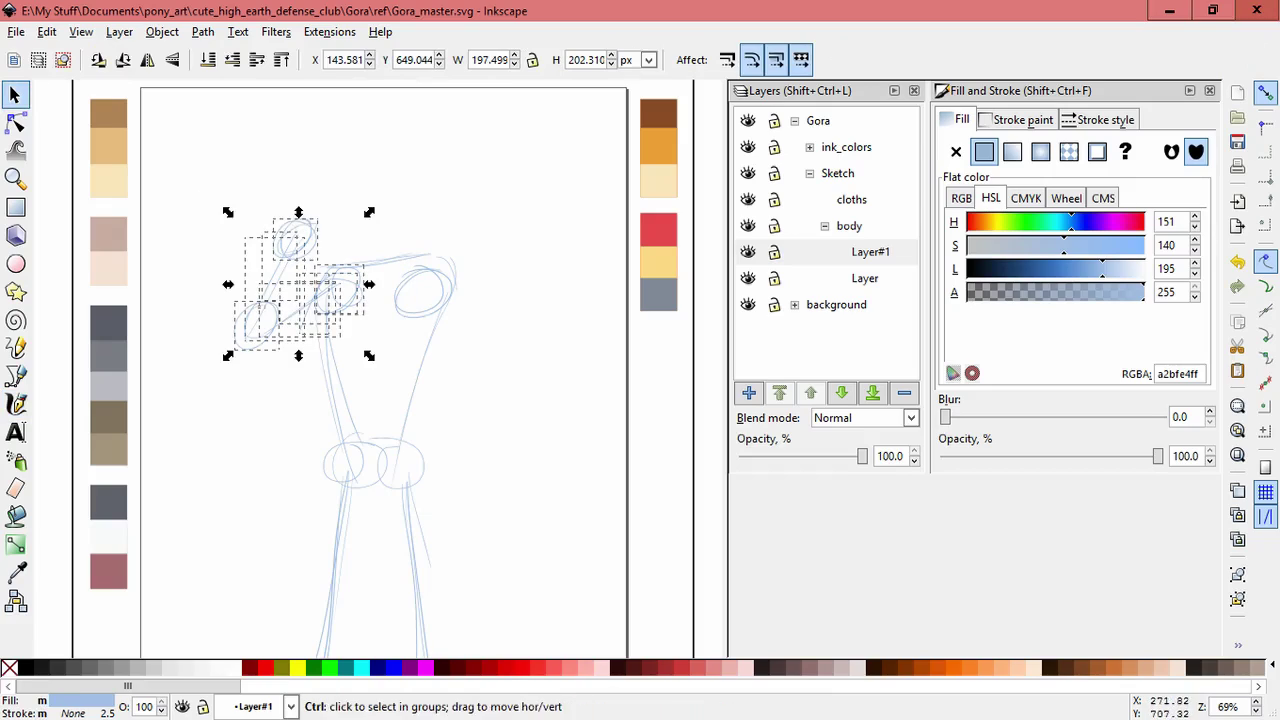
Rotate and reposition the raised arm's sketch strokes so the arm bends out from the shoulder
{"action": "left_click", "coordinate": [330, 300]}
{"action": "left_click_drag", "start_coordinate": [366, 349], "coordinate": [377, 333]}
{"action": "left_click", "coordinate": [328, 314]}
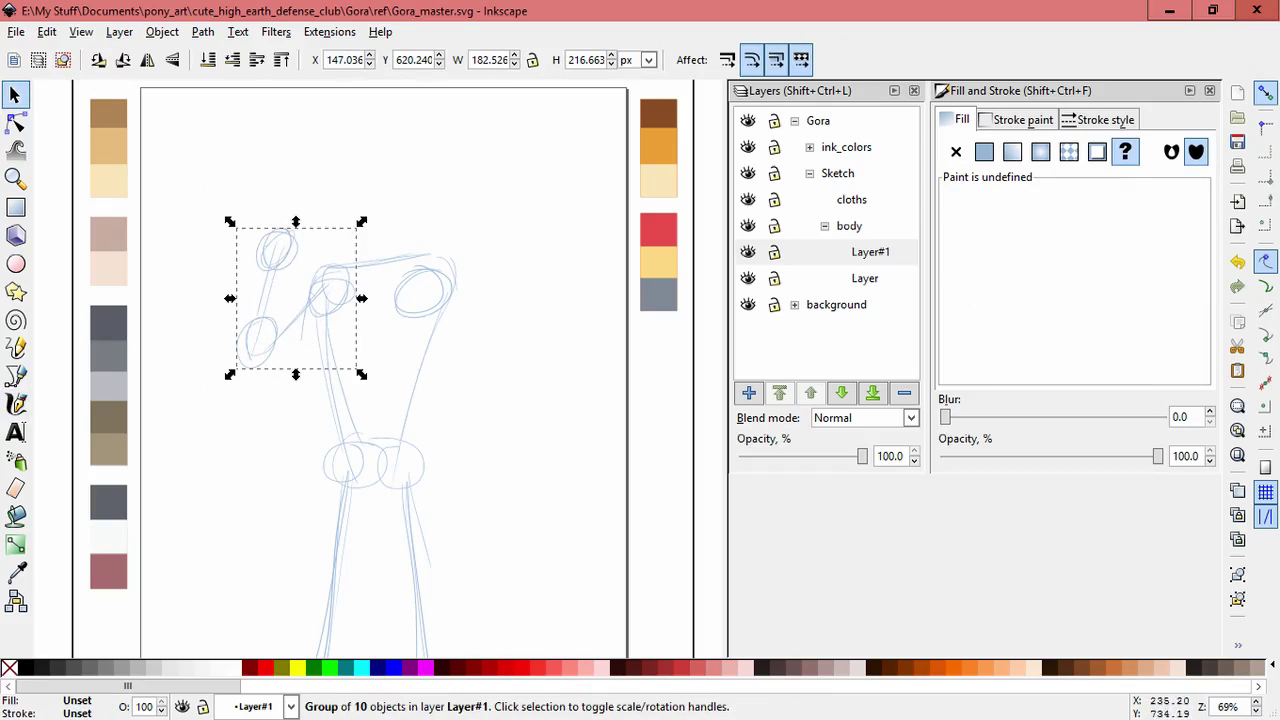
Sketch a long diagonal line through the raised hand with the Calligraphy tool
{"action": "key", "text": "Escape"}
{"action": "left_click", "coordinate": [15, 403]}
{"action": "left_click_drag", "start_coordinate": [395, 218], "coordinate": [178, 280]}
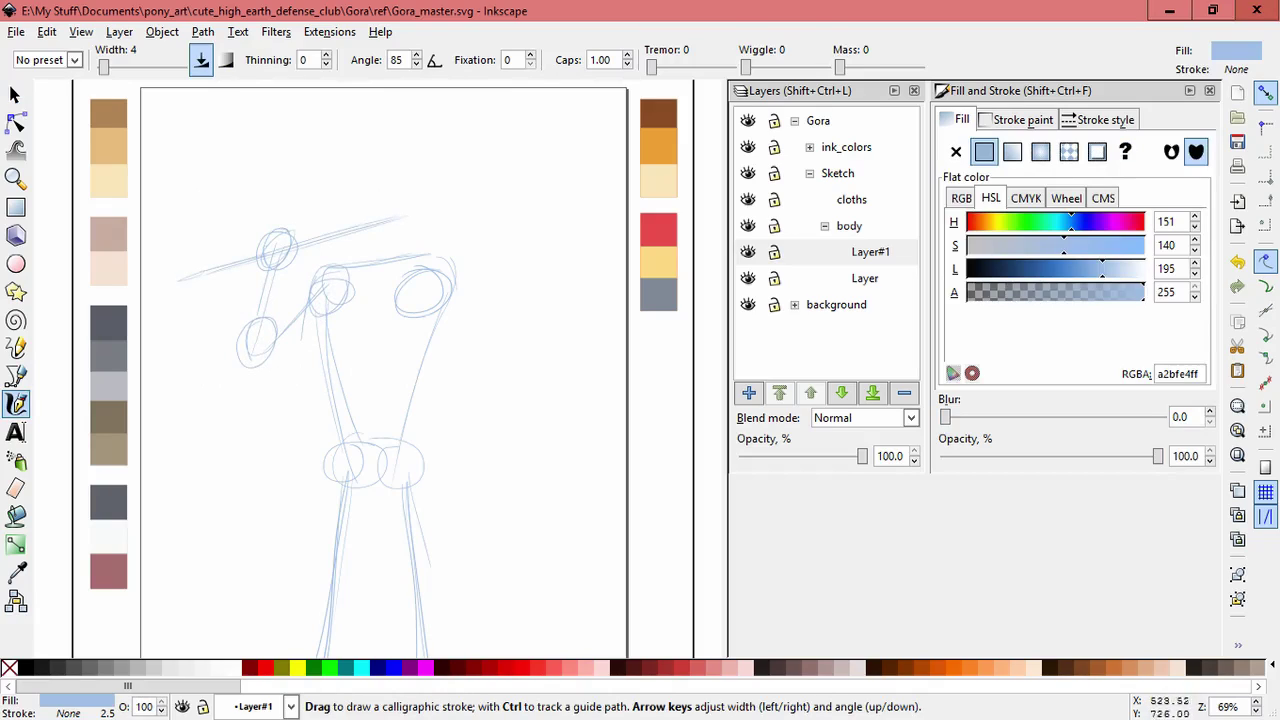
Sketch the upper-arm construction lines and elbow oval hanging from the opposite shoulder
{"action": "left_click_drag", "start_coordinate": [446, 296], "coordinate": [474, 406]}
{"action": "left_click_drag", "start_coordinate": [452, 298], "coordinate": [478, 372]}
{"action": "key", "text": "Escape"}
{"action": "key", "text": "ctrl+z"}
{"action": "mouse_move", "coordinate": [446, 288]}
{"action": "left_mouse_down"}
{"action": "mouse_move", "coordinate": [480, 378]}
{"action": "mouse_move", "coordinate": [470, 358]}
{"action": "left_mouse_up"}
{"action": "key", "text": "Escape"}
Group the lowered upper arm's strokes and sketch its forearm line and hand oval below the elbow
{"action": "key", "text": "s"}
{"action": "mouse_move", "coordinate": [570, 430]}
{"action": "left_mouse_down"}
{"action": "mouse_move", "coordinate": [545, 436]}
{"action": "mouse_move", "coordinate": [428, 258]}
{"action": "mouse_move", "coordinate": [437, 268]}
{"action": "left_mouse_up"}
{"action": "key", "text": "ctrl+g"}
{"action": "left_click", "coordinate": [458, 325]}
{"action": "key", "text": "c"}
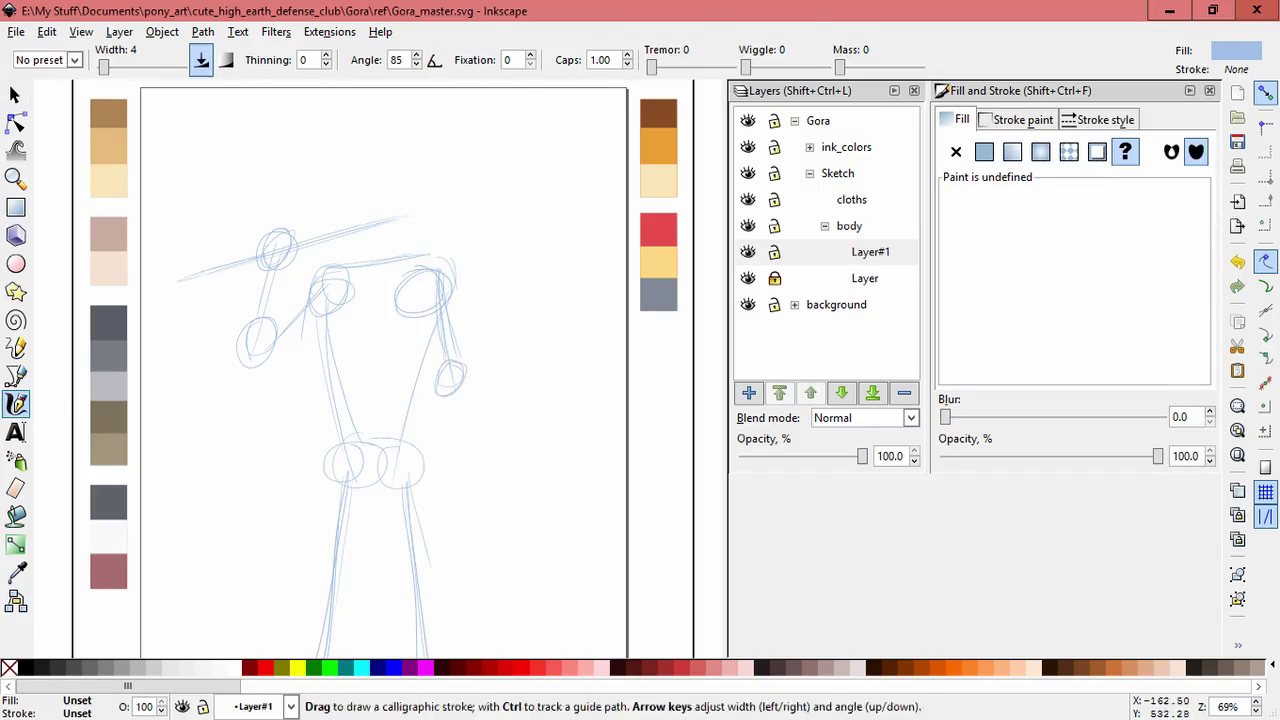
{"action": "mouse_move", "coordinate": [452, 372]}
{"action": "left_mouse_down"}
{"action": "mouse_move", "coordinate": [442, 484]}
{"action": "mouse_move", "coordinate": [442, 282]}
{"action": "mouse_move", "coordinate": [467, 422]}
{"action": "left_mouse_up"}
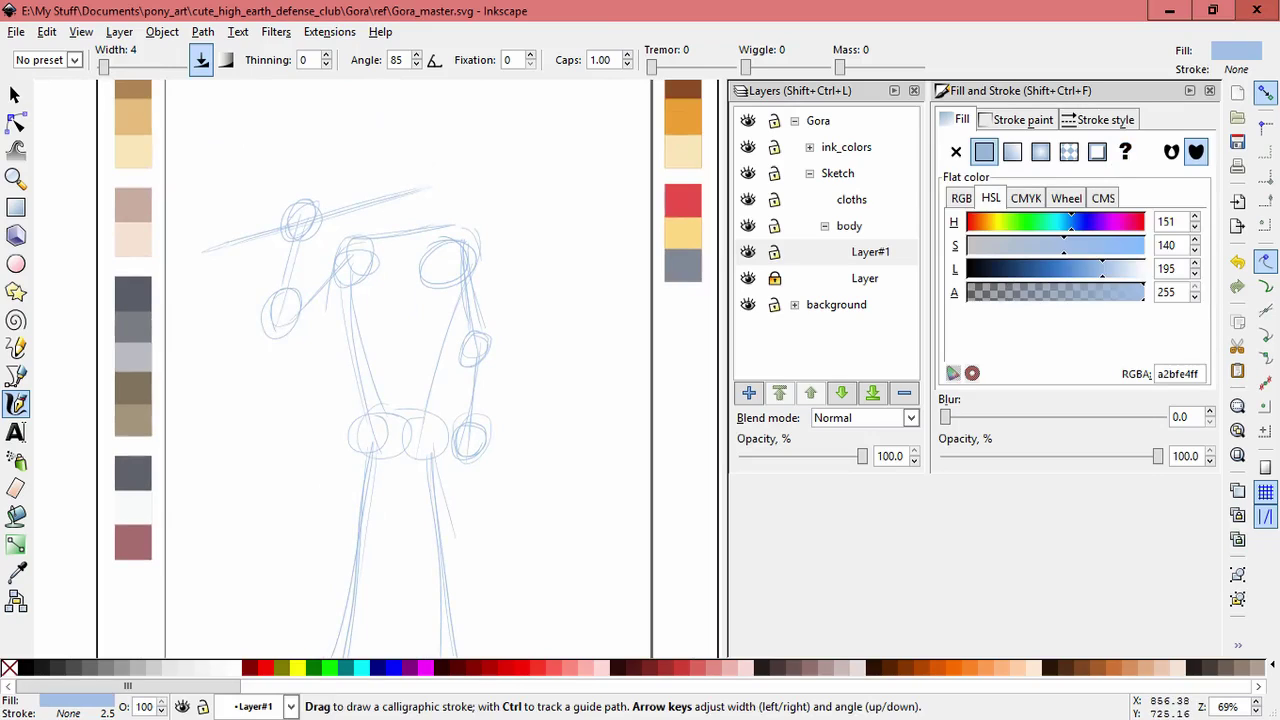
Lock Layer#1 and add a new layer named Layer#2 above it
{"action": "left_click", "coordinate": [774, 252]}
{"action": "key", "text": "shift+ctrl+n"}
{"action": "key", "text": "Return"}
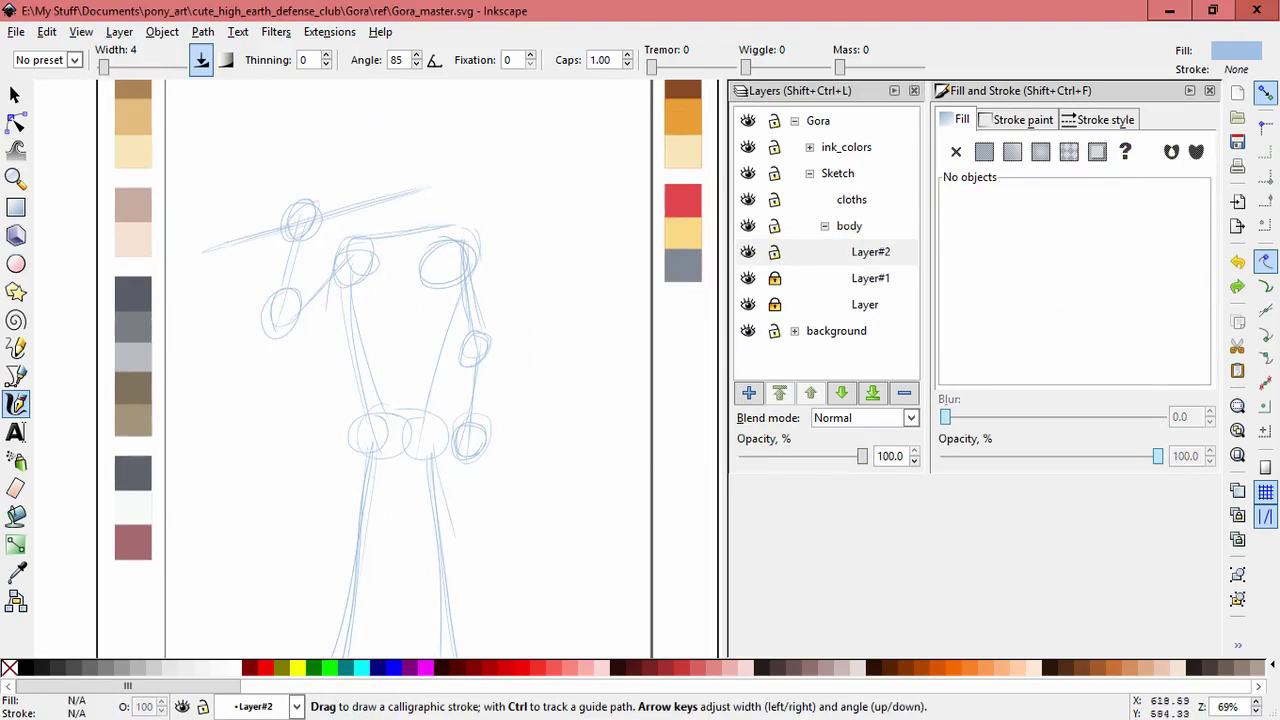
Draw a short vertical neck line above the middle of the shoulder line and nudge it into place
{"action": "left_click_drag", "start_coordinate": [404, 194], "coordinate": [406, 248]}
{"action": "key", "text": "plus"}
{"action": "key", "text": "s"}
{"action": "left_click_drag", "start_coordinate": [414, 300], "coordinate": [405, 306]}
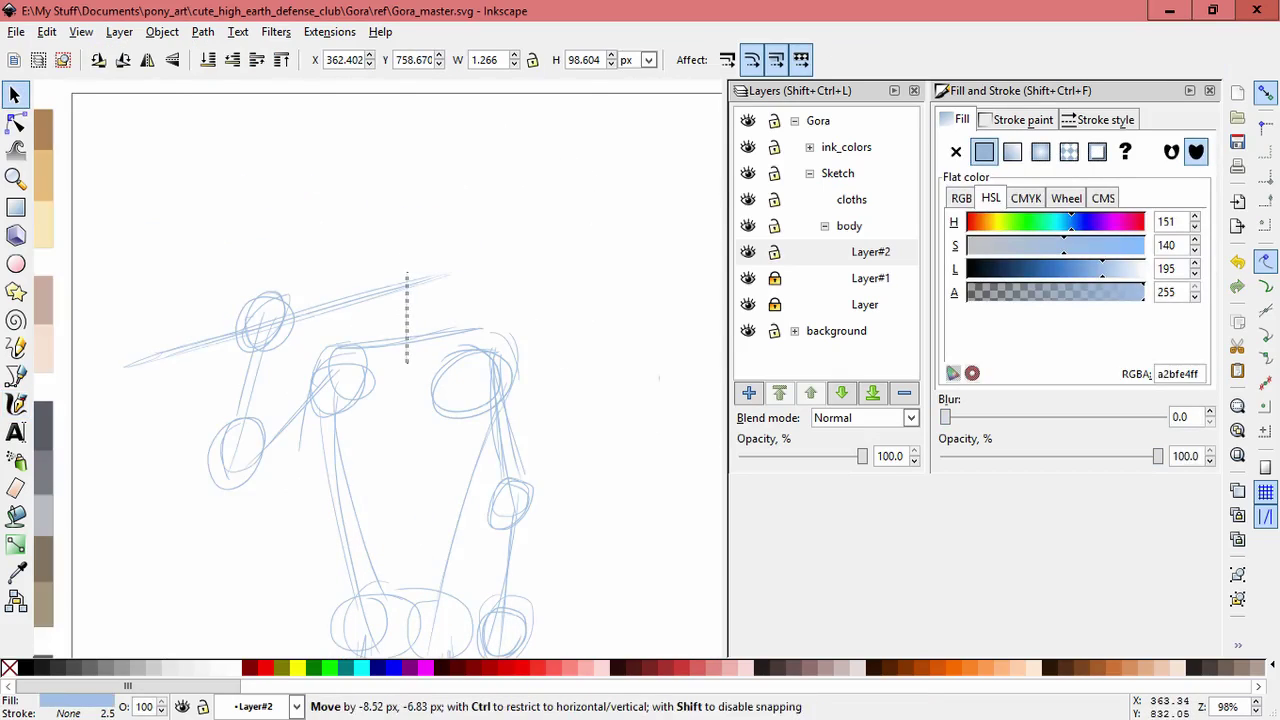
Lock Layer#2 and add a new layer named Layer#3 above it
{"action": "key", "text": "Escape"}
{"action": "left_click_drag", "start_coordinate": [450, 400], "coordinate": [438, 295]}
{"action": "key", "text": "shift+ctrl+n"}
{"action": "key", "text": "Return"}
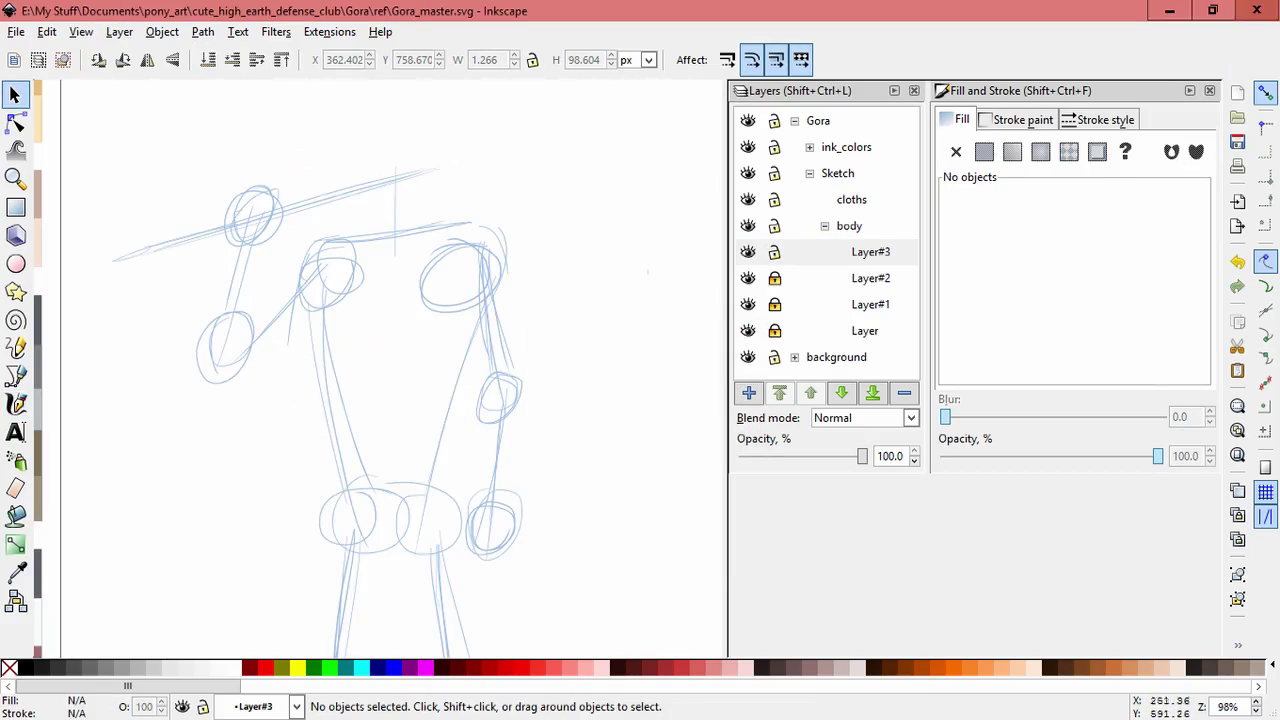
Outline the lowered arm on Layer#3 with calligraphic strokes along both sides from shoulder to wrist
{"action": "key", "text": "c"}
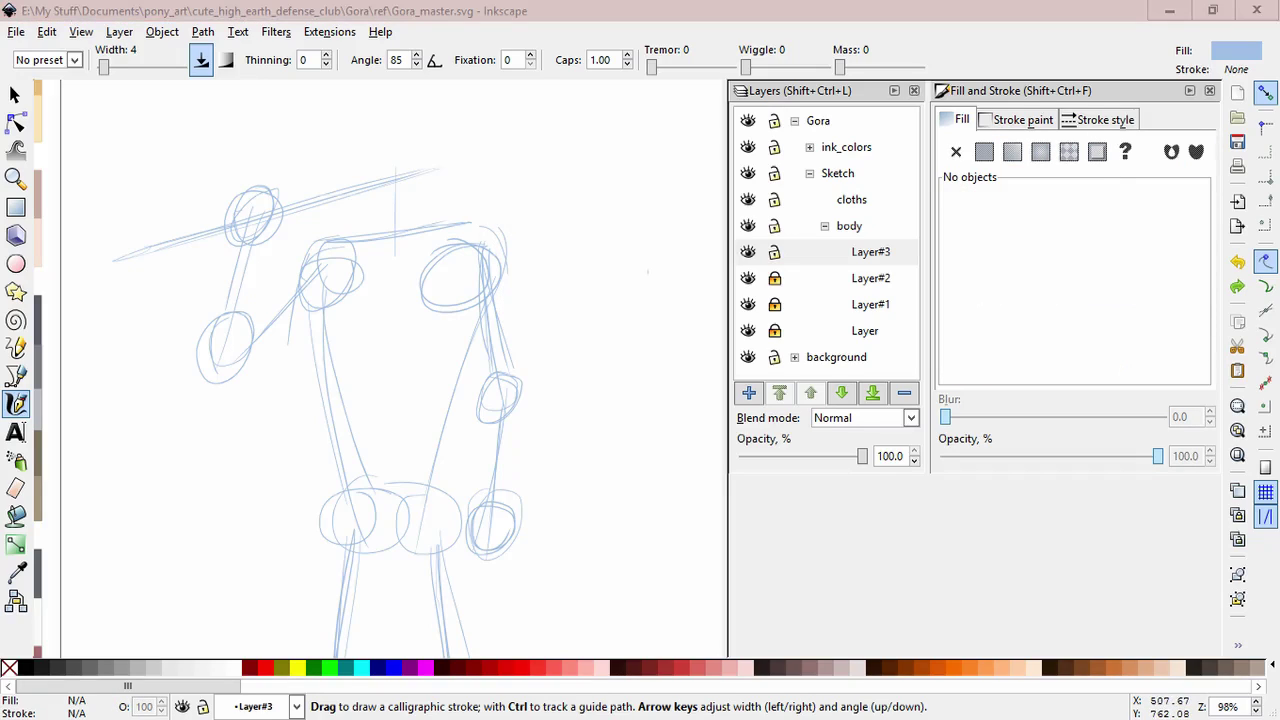
{"action": "scroll", "coordinate": [535, 270], "scroll_direction": "up", "scroll_amount": 2}
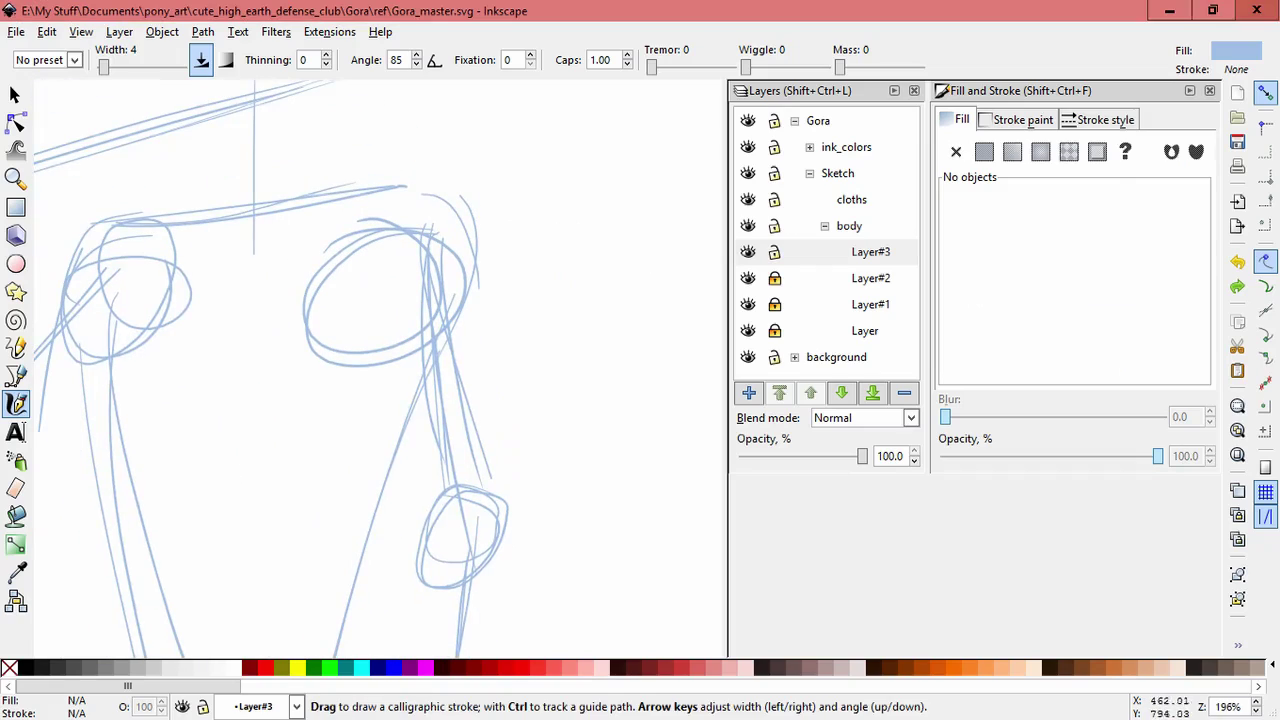
{"action": "left_click_drag", "start_coordinate": [450, 213], "coordinate": [525, 540]}
{"action": "left_click_drag", "start_coordinate": [370, 330], "coordinate": [440, 585]}
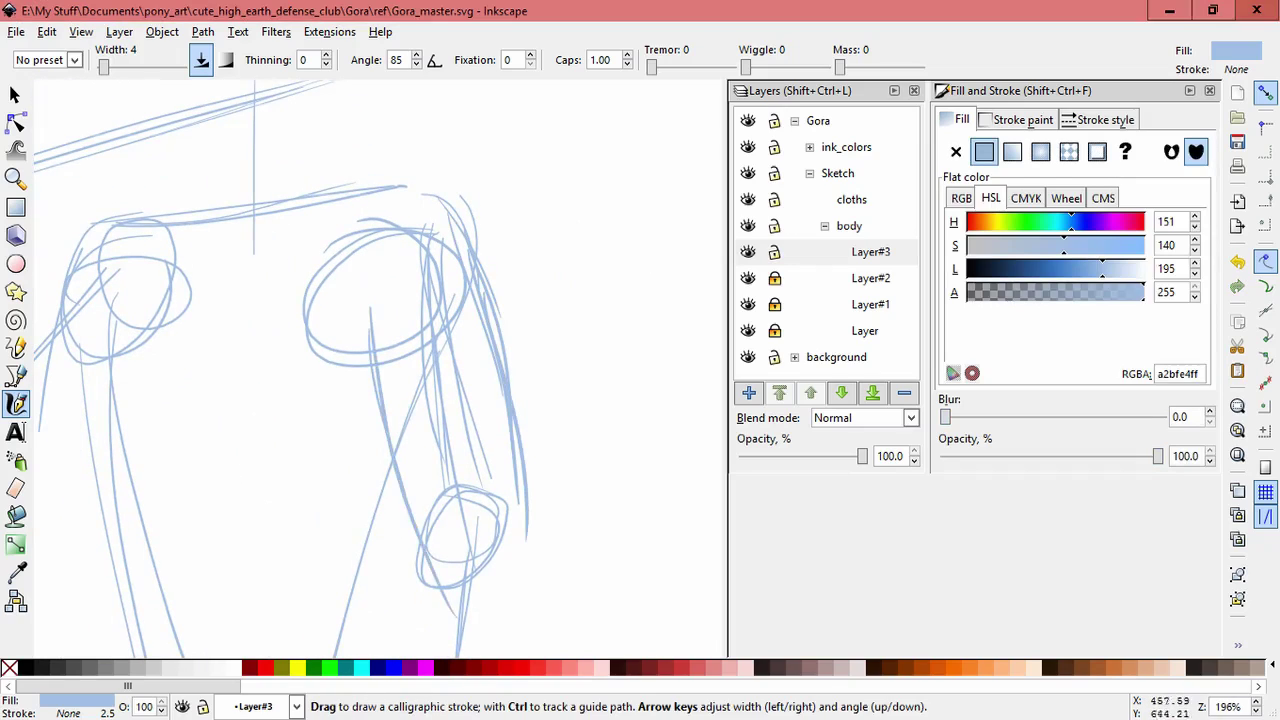
{"action": "scroll", "coordinate": [620, 560], "scroll_direction": "down", "scroll_amount": 4}
{"action": "scroll", "coordinate": [535, 280], "scroll_direction": "down", "scroll_amount": 1}
{"action": "left_click_drag", "start_coordinate": [545, 292], "coordinate": [543, 460]}
{"action": "left_click_drag", "start_coordinate": [490, 300], "coordinate": [485, 456]}
{"action": "left_click_drag", "start_coordinate": [487, 322], "coordinate": [487, 452]}
{"action": "left_click_drag", "start_coordinate": [487, 452], "coordinate": [572, 539]}
Outline the raised arm from shoulder over the elbow to the wrist, plus the torso side beneath it
{"action": "left_click_drag", "start_coordinate": [450, 296], "coordinate": [304, 400]}
{"action": "left_click_drag", "start_coordinate": [416, 338], "coordinate": [282, 400]}
{"action": "left_click_drag", "start_coordinate": [332, 228], "coordinate": [285, 398]}
{"action": "left_click_drag", "start_coordinate": [310, 284], "coordinate": [293, 390]}
{"action": "left_click_drag", "start_coordinate": [375, 234], "coordinate": [356, 294]}
{"action": "left_click_drag", "start_coordinate": [420, 232], "coordinate": [352, 298]}
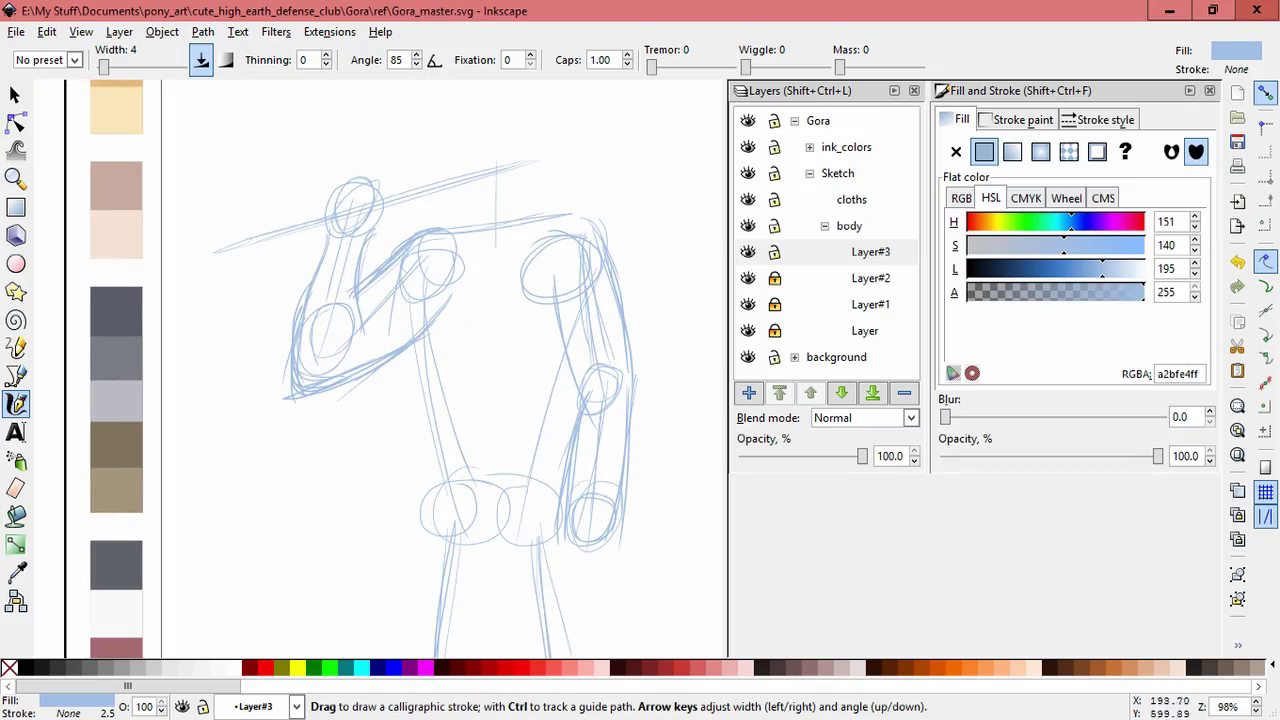
{"action": "scroll", "coordinate": [400, 370], "scroll_direction": "down", "scroll_amount": 2}
{"action": "scroll", "coordinate": [400, 370], "scroll_direction": "right", "scroll_amount": 1}
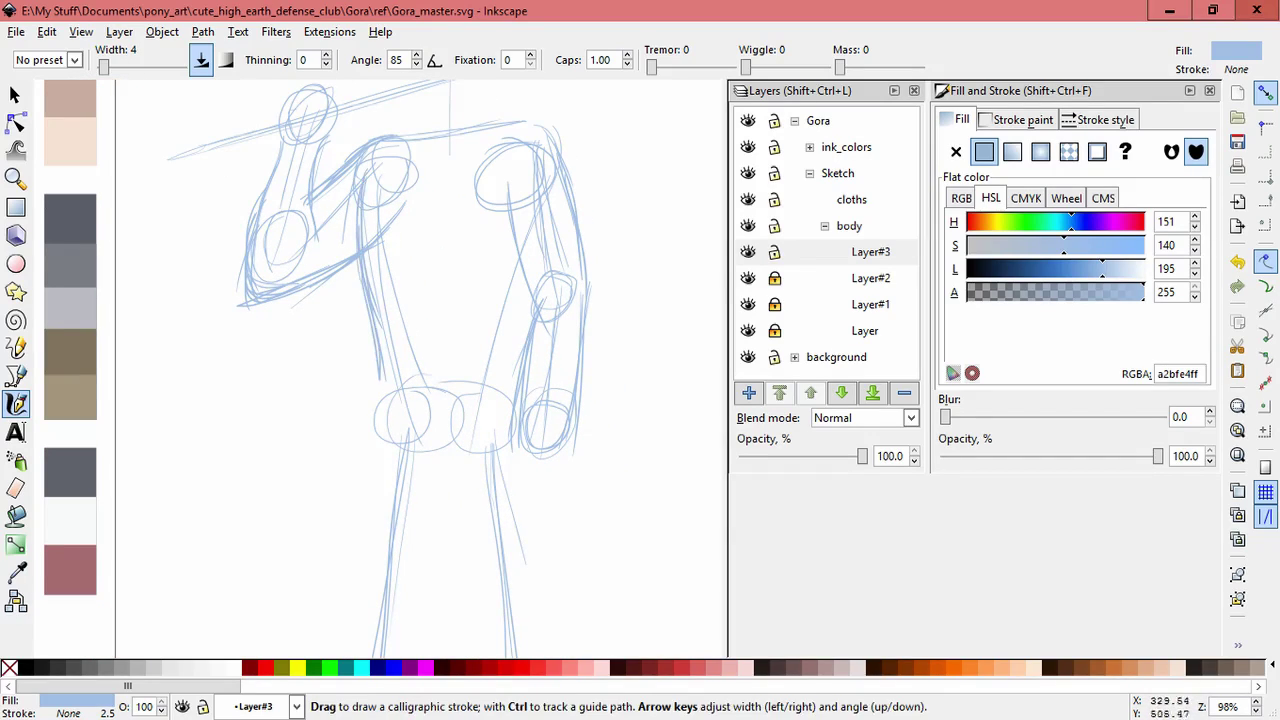
{"action": "scroll", "coordinate": [400, 370], "scroll_direction": "down", "scroll_amount": 3}
{"action": "scroll", "coordinate": [400, 370], "scroll_direction": "left", "scroll_amount": 1}
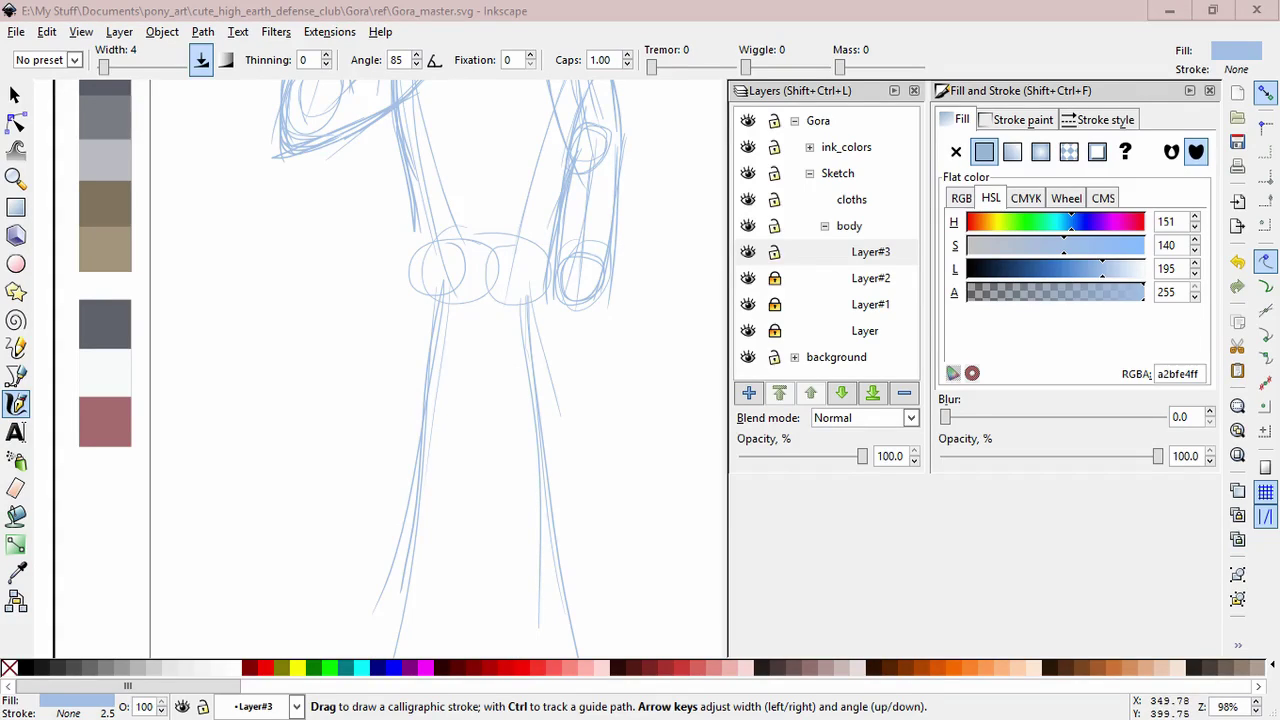
{"action": "left_click_drag", "start_coordinate": [550, 266], "coordinate": [591, 506]}
{"action": "mouse_move", "coordinate": [476, 280]}
{"action": "left_mouse_down"}
{"action": "mouse_move", "coordinate": [449, 343]}
{"action": "mouse_move", "coordinate": [498, 440]}
{"action": "mouse_move", "coordinate": [500, 480]}
{"action": "left_mouse_up"}
{"action": "left_click_drag", "start_coordinate": [481, 304], "coordinate": [498, 424]}
{"action": "scroll", "coordinate": [532, 309], "scroll_direction": "down", "scroll_amount": 3}
{"action": "left_click_drag", "start_coordinate": [468, 258], "coordinate": [476, 368]}
{"action": "left_click_drag", "start_coordinate": [534, 212], "coordinate": [555, 360]}
{"action": "left_click_drag", "start_coordinate": [555, 360], "coordinate": [575, 445]}
{"action": "key", "text": "ctrl+z"}
{"action": "key", "text": "ctrl+z"}
{"action": "key", "text": "ctrl+z"}
{"action": "key", "text": "ctrl+z"}
{"action": "key", "text": "ctrl+z"}
{"action": "key", "text": "ctrl+z"}
Outline the outer edge of the hip and leg below the raised arm
{"action": "left_click_drag", "start_coordinate": [400, 350], "coordinate": [447, 430]}
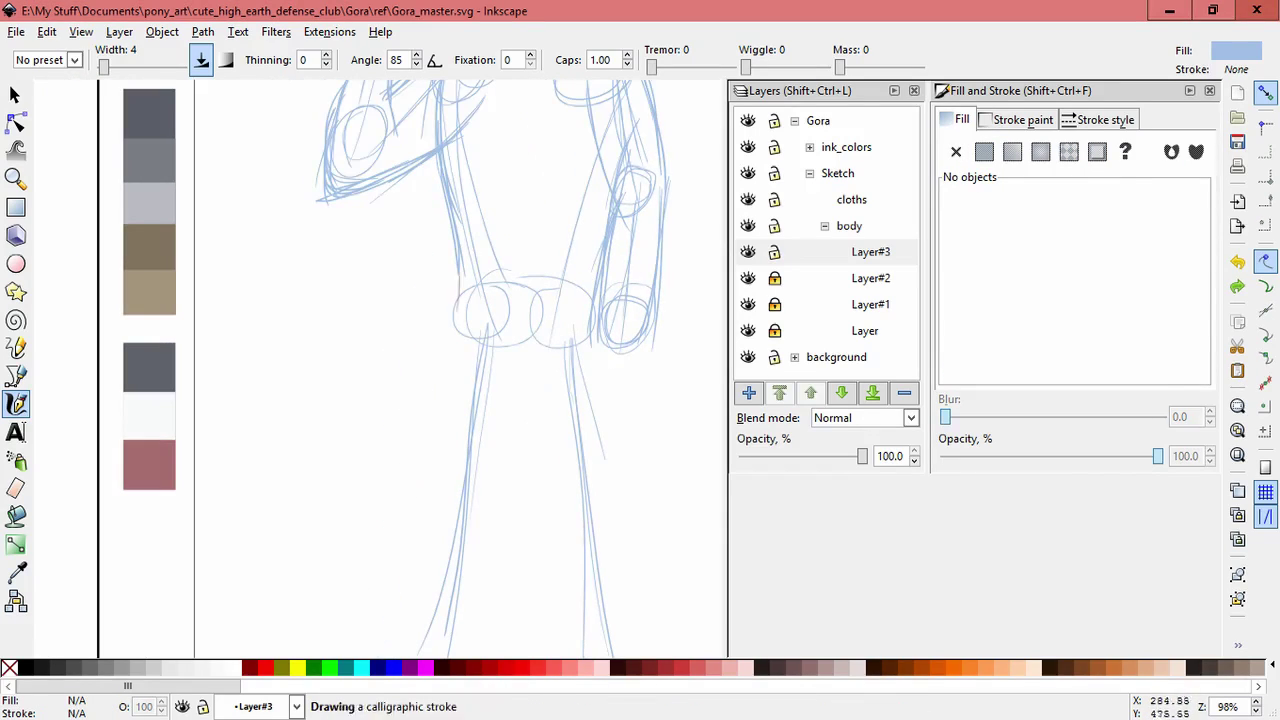
{"action": "left_click_drag", "start_coordinate": [456, 270], "coordinate": [424, 462]}
{"action": "scroll", "coordinate": [424, 462], "scroll_direction": "down", "scroll_amount": 3}
{"action": "left_click_drag", "start_coordinate": [446, 296], "coordinate": [422, 468]}
{"action": "left_click_drag", "start_coordinate": [428, 326], "coordinate": [406, 520]}
Outline the outer and inner edges of the leg below the lowered arm
{"action": "scroll", "coordinate": [406, 520], "scroll_direction": "up", "scroll_amount": 2}
{"action": "left_click_drag", "start_coordinate": [607, 312], "coordinate": [632, 484]}
{"action": "mouse_move", "coordinate": [492, 332]}
{"action": "left_mouse_down"}
{"action": "mouse_move", "coordinate": [492, 202]}
{"action": "mouse_move", "coordinate": [506, 368]}
{"action": "mouse_move", "coordinate": [566, 500]}
{"action": "left_mouse_up"}
{"action": "key", "text": "ctrl+z"}
{"action": "scroll", "coordinate": [460, 380], "scroll_direction": "down", "scroll_amount": 3}
{"action": "left_click_drag", "start_coordinate": [558, 385], "coordinate": [586, 570]}
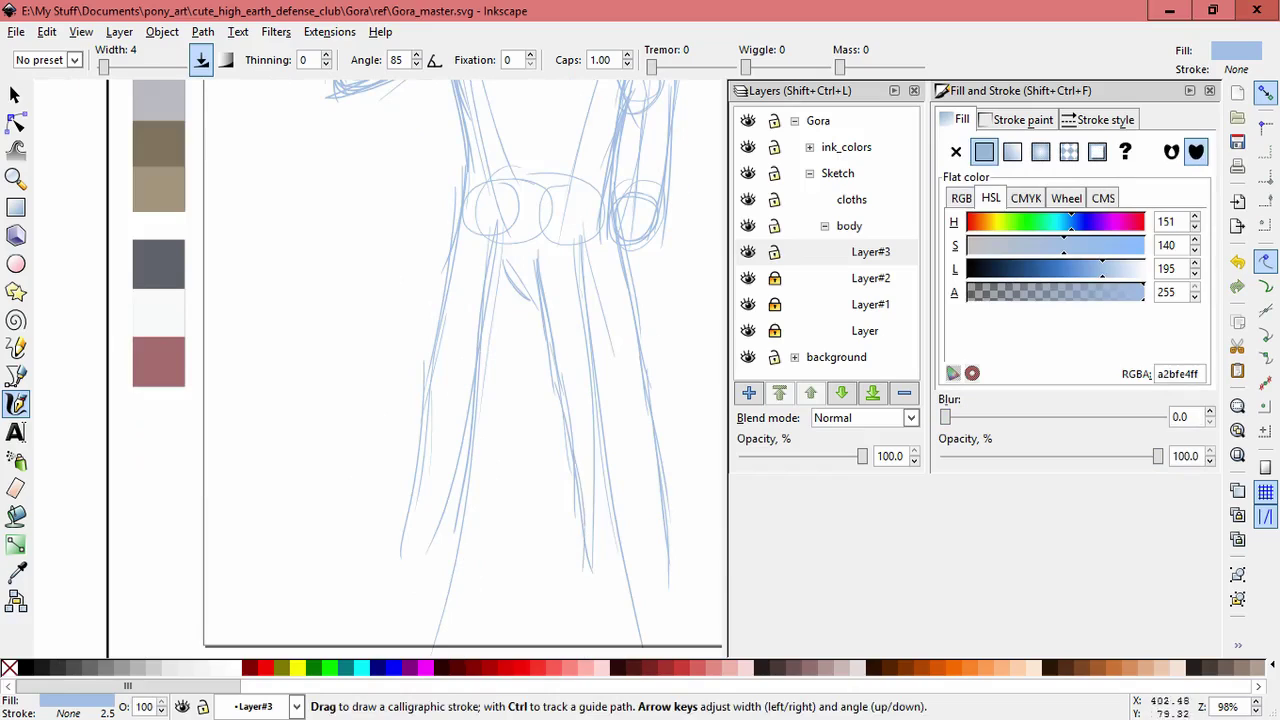
Draw the inner contour of the leg below the raised arm, running down from the crotch
{"action": "mouse_move", "coordinate": [522, 364]}
{"action": "left_mouse_down"}
{"action": "mouse_move", "coordinate": [510, 528]}
{"action": "mouse_move", "coordinate": [492, 570]}
{"action": "left_mouse_up"}
{"action": "left_click_drag", "start_coordinate": [528, 298], "coordinate": [514, 446]}
{"action": "left_click_drag", "start_coordinate": [560, 250], "coordinate": [521, 450]}
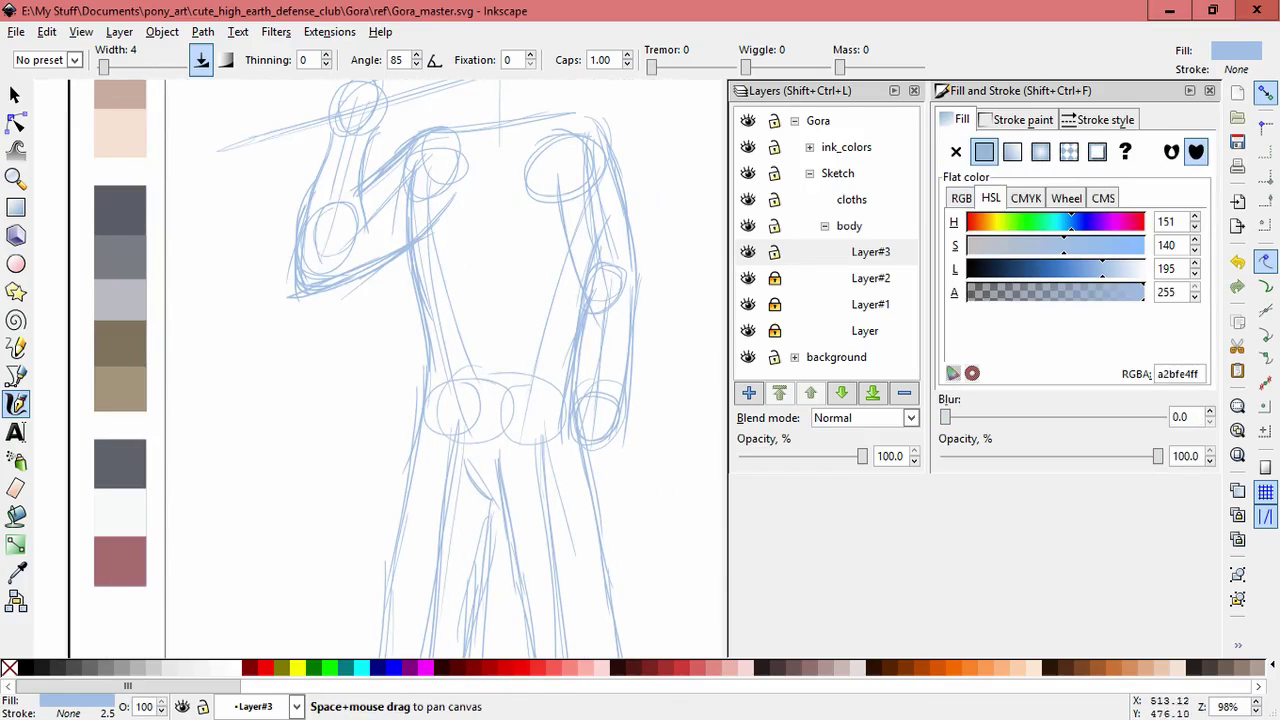
Sketch the neck and shoulder slopes on both sides above the shoulder line
{"action": "key", "text": "minus"}
{"action": "key", "text": "minus"}
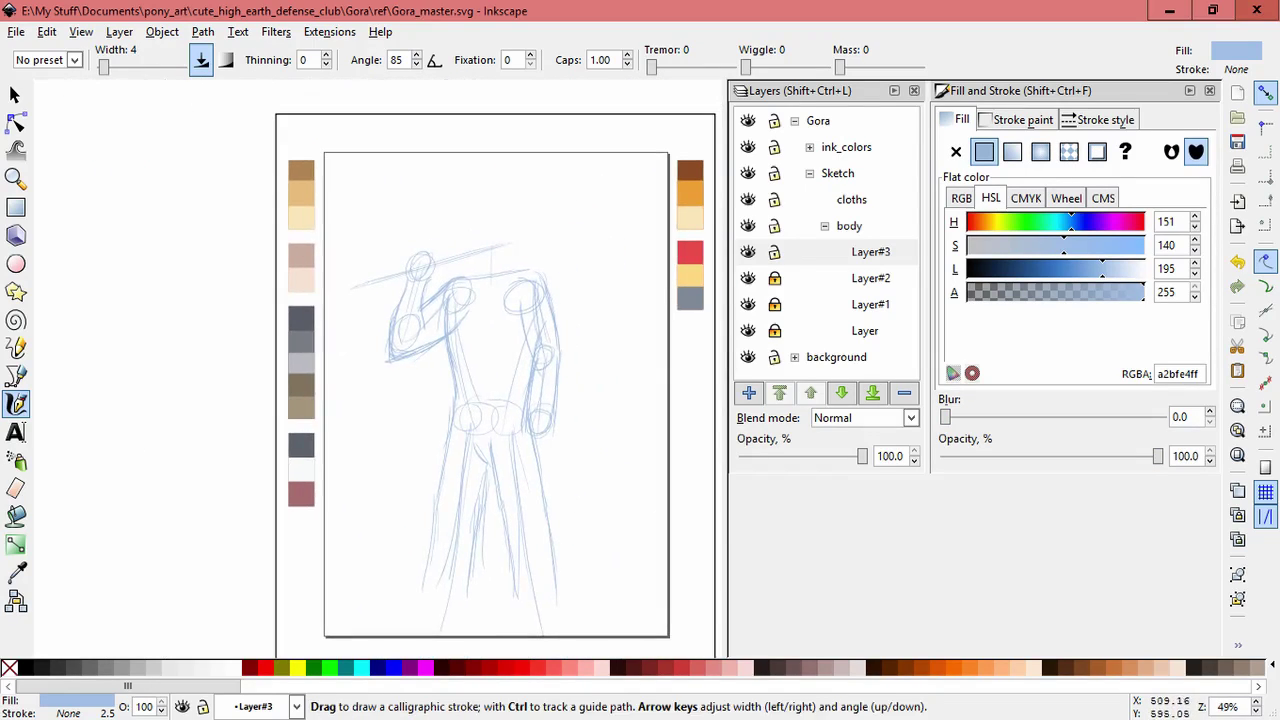
{"action": "left_click_drag", "start_coordinate": [470, 300], "coordinate": [474, 406]}
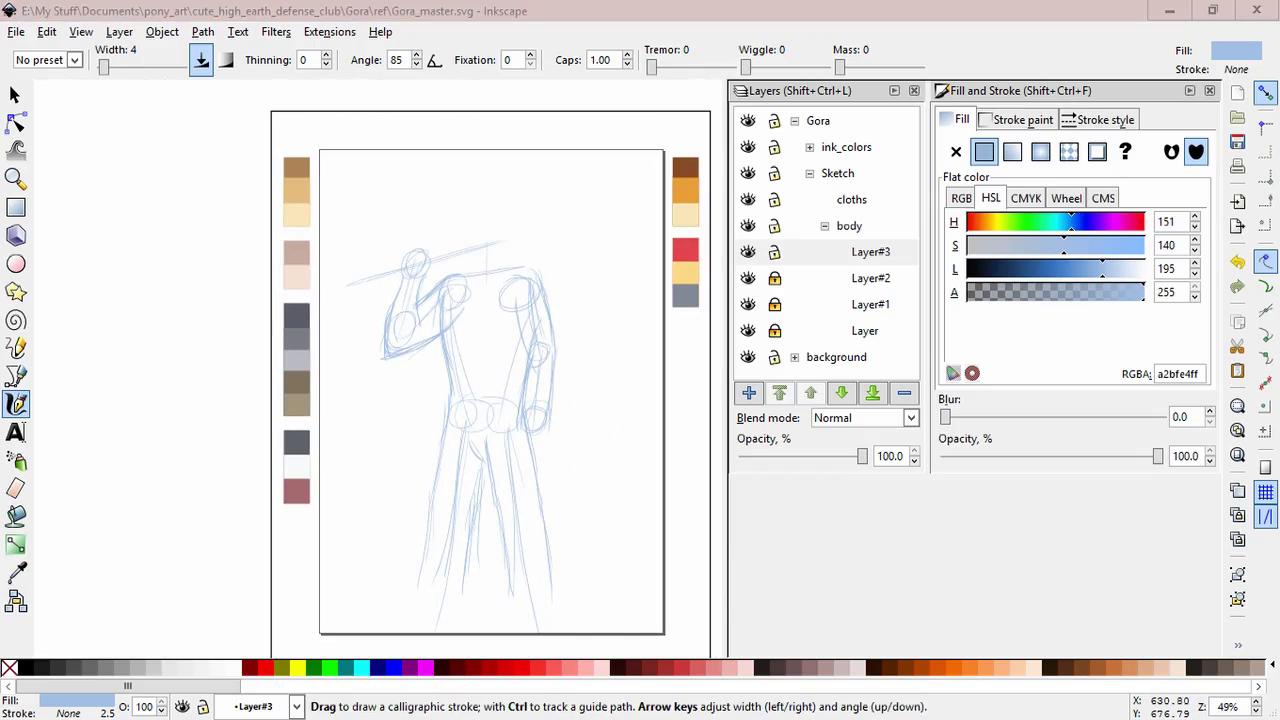
{"action": "scroll", "coordinate": [584, 289], "scroll_direction": "up", "scroll_amount": 2}
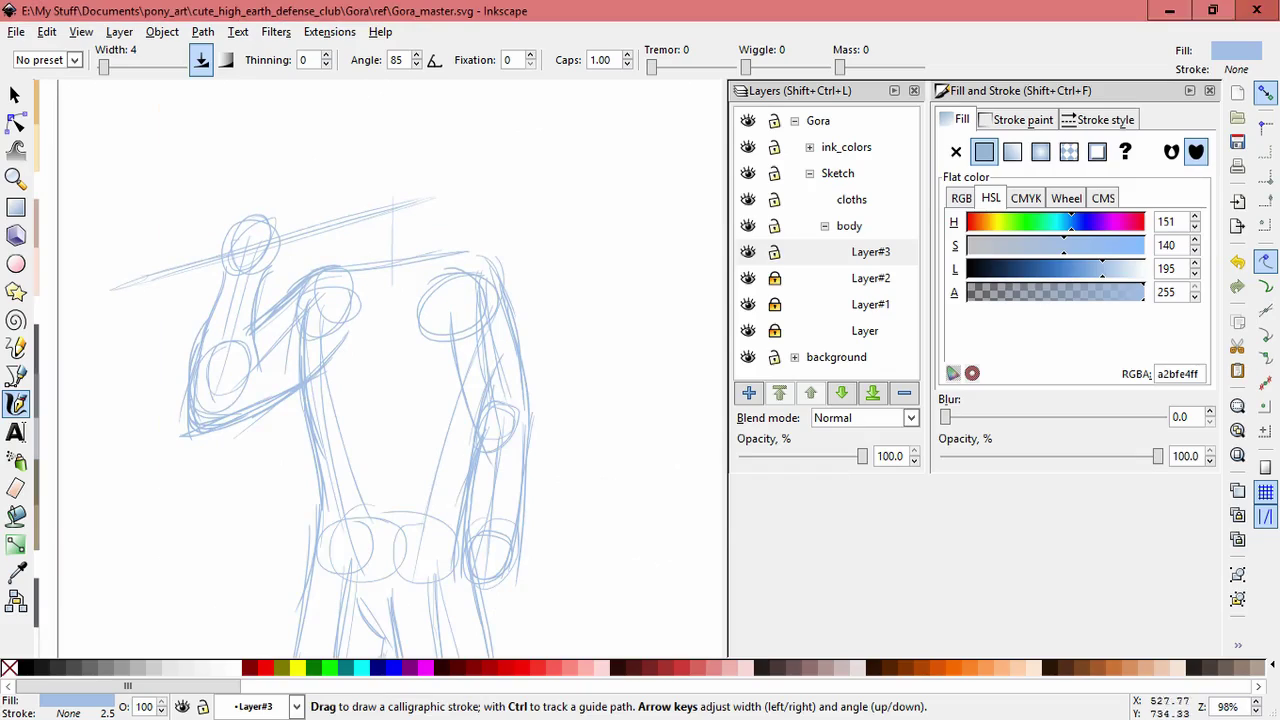
{"action": "scroll", "coordinate": [549, 334], "scroll_direction": "up", "scroll_amount": 1}
{"action": "left_click_drag", "start_coordinate": [172, 295], "coordinate": [254, 230]}
{"action": "scroll", "coordinate": [380, 370], "scroll_direction": "up", "scroll_amount": 2}
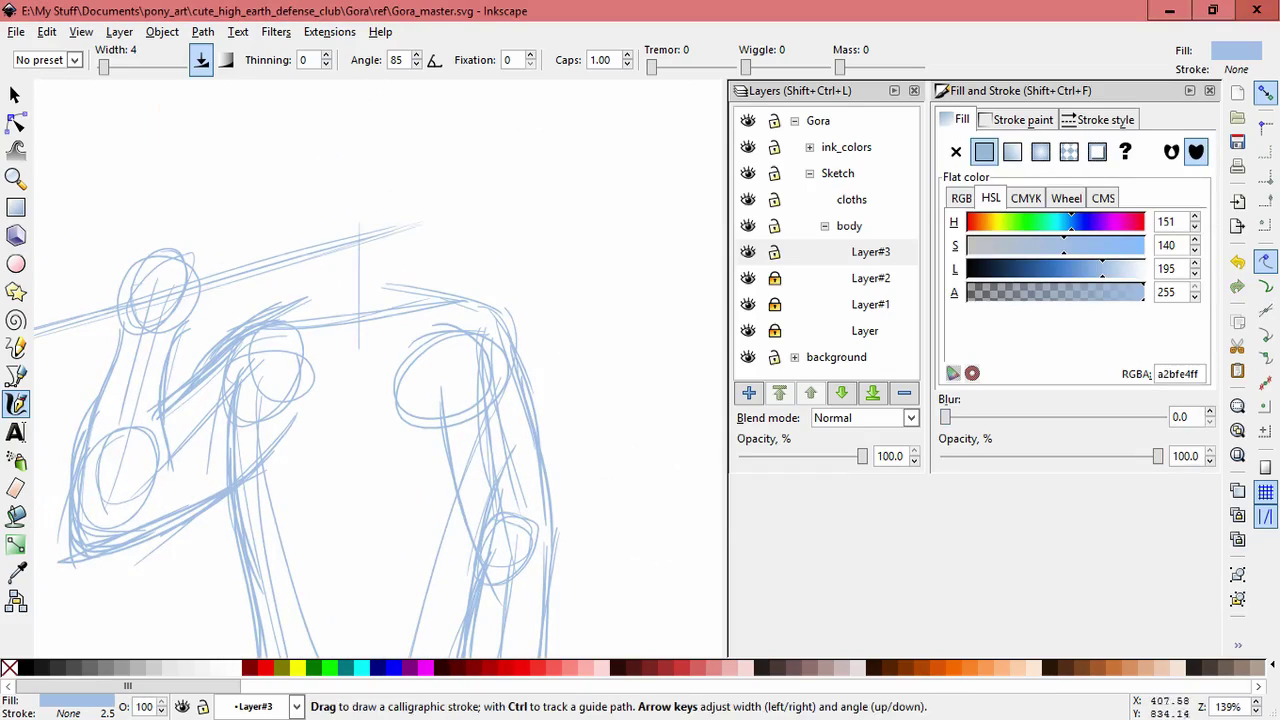
{"action": "left_click_drag", "start_coordinate": [300, 274], "coordinate": [286, 316]}
Select the leg outline strokes on Layer#3 and move them up closer to the torso
{"action": "scroll", "coordinate": [380, 370], "scroll_direction": "down", "scroll_amount": 3}
{"action": "scroll", "coordinate": [380, 370], "scroll_direction": "down", "scroll_amount": 3}
{"action": "scroll", "coordinate": [380, 370], "scroll_direction": "down", "scroll_amount": 2}
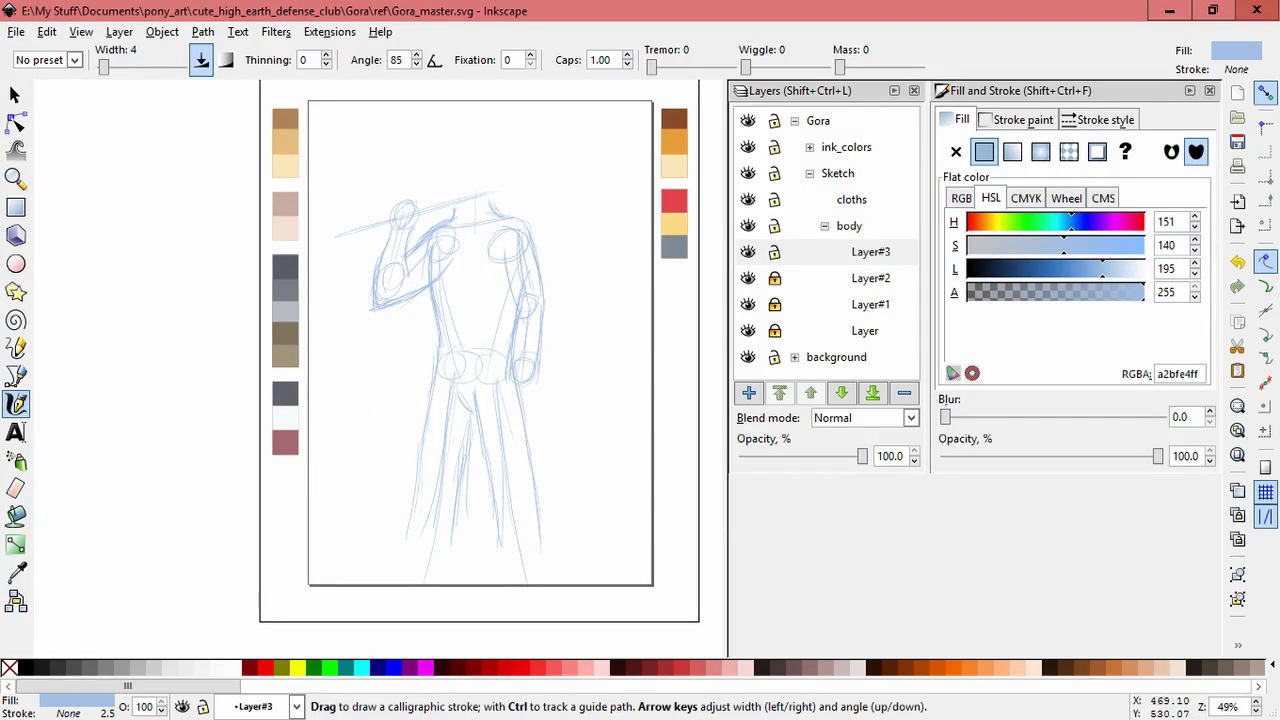
{"action": "key", "text": "s"}
{"action": "key", "text": "ctrl+a"}
{"action": "mouse_move", "coordinate": [660, 480]}
{"action": "left_mouse_down"}
{"action": "mouse_move", "coordinate": [358, 326]}
{"action": "mouse_move", "coordinate": [370, 322]}
{"action": "left_mouse_up"}
{"action": "mouse_move", "coordinate": [640, 572]}
{"action": "left_mouse_down"}
{"action": "mouse_move", "coordinate": [362, 320]}
{"action": "mouse_move", "coordinate": [362, 276]}
{"action": "left_mouse_up"}
{"action": "left_click_drag", "start_coordinate": [436, 313], "coordinate": [434, 290]}
{"action": "left_click", "coordinate": [611, 333]}
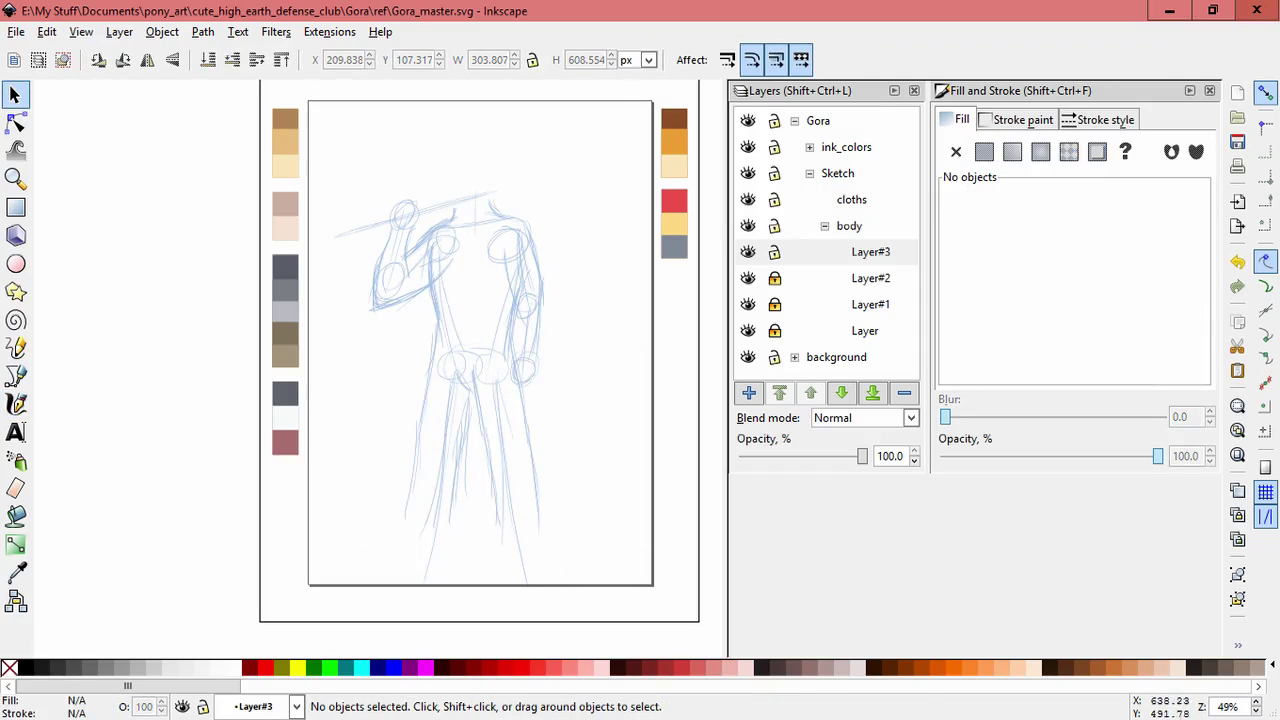
With Layer#3 temporarily hidden, move the hip circles and leg construction lines up toward the torso
{"action": "left_click", "coordinate": [748, 252]}
{"action": "left_click_drag", "start_coordinate": [428, 570], "coordinate": [609, 621]}
{"action": "left_click_drag", "start_coordinate": [480, 450], "coordinate": [480, 434]}
{"action": "key", "text": "Escape"}
{"action": "left_click", "coordinate": [748, 252]}
{"action": "left_click", "coordinate": [870, 252]}
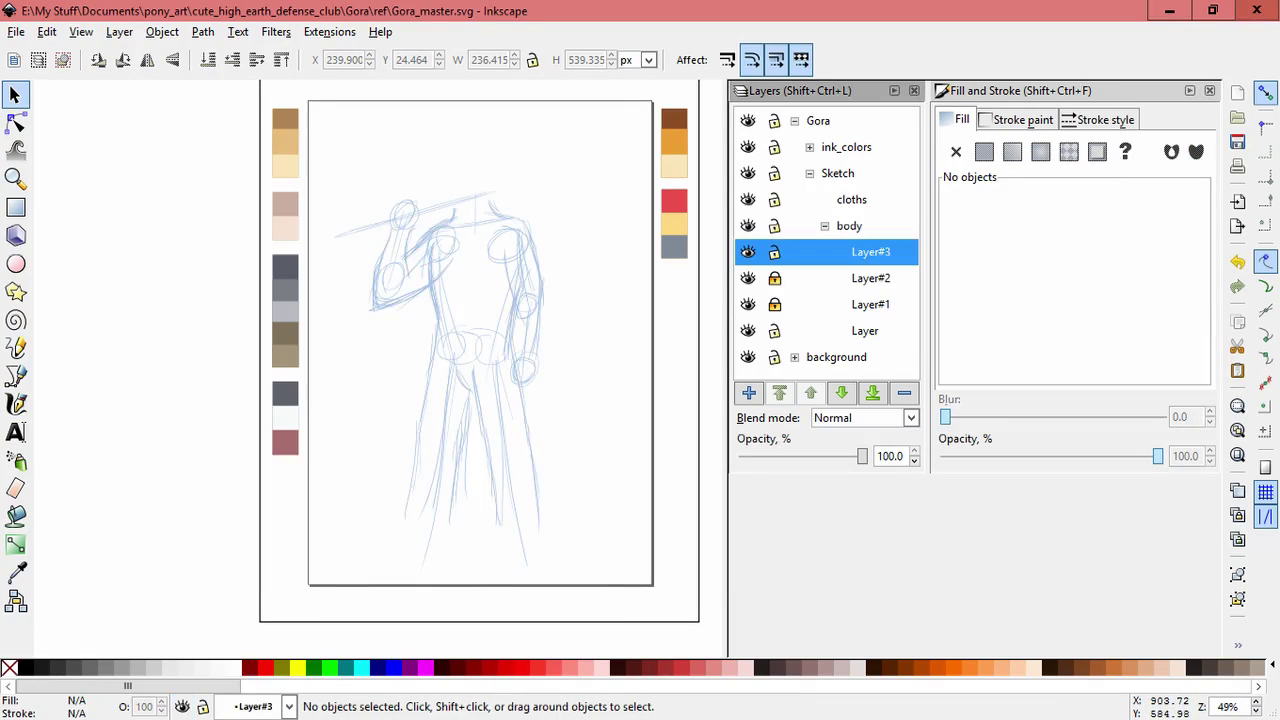
Raise the hip circles and leg construction lines slightly further and lock Layer#3
{"action": "left_click_drag", "start_coordinate": [349, 343], "coordinate": [609, 586]}
{"action": "left_click_drag", "start_coordinate": [480, 450], "coordinate": [480, 441]}
{"action": "key", "text": "Escape"}
{"action": "left_click", "coordinate": [774, 252]}
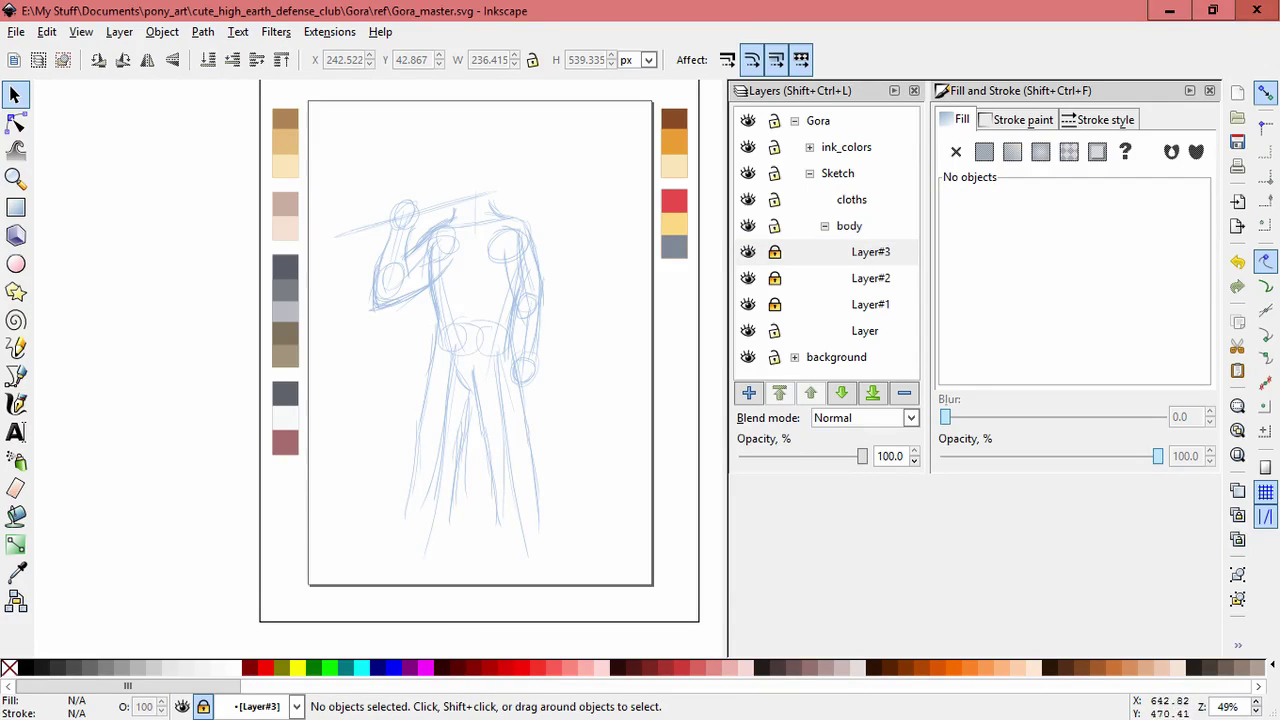
Unlock Layer#3 and shift the outline strokes of the leg below the lowered arm slightly inward
{"action": "left_click_drag", "start_coordinate": [506, 334], "coordinate": [600, 557]}
{"action": "left_click", "coordinate": [870, 252]}
{"action": "left_click", "coordinate": [774, 252]}
{"action": "left_click_drag", "start_coordinate": [506, 334], "coordinate": [600, 557]}
{"action": "left_click", "coordinate": [518, 330], "text": "shift"}
{"action": "left_click", "coordinate": [492, 480], "text": "shift"}
{"action": "left_click_drag", "start_coordinate": [516, 346], "coordinate": [514, 360]}
{"action": "key", "text": "Escape"}
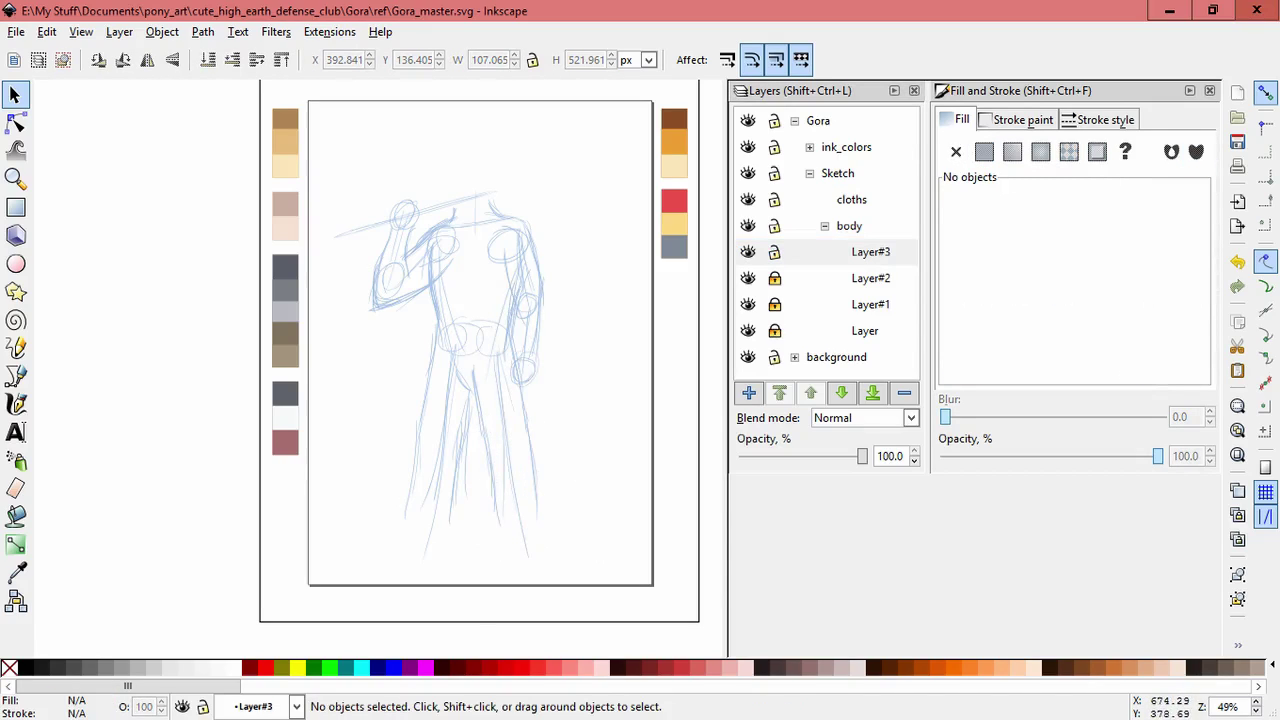
Select the outline strokes along the lowered arm and the leg below it and move them slightly up
{"action": "left_click_drag", "start_coordinate": [560, 232], "coordinate": [480, 540]}
{"action": "key", "text": "Escape"}
{"action": "left_click_drag", "start_coordinate": [560, 232], "coordinate": [480, 540]}
{"action": "left_click_drag", "start_coordinate": [509, 306], "coordinate": [509, 299]}
{"action": "key", "text": "Escape"}
Clear away the lowered arm's outline strokes, leaving its construction lines in place
{"action": "left_click_drag", "start_coordinate": [622, 420], "coordinate": [495, 205]}
{"action": "left_click_drag", "start_coordinate": [530, 300], "coordinate": [588, 266]}
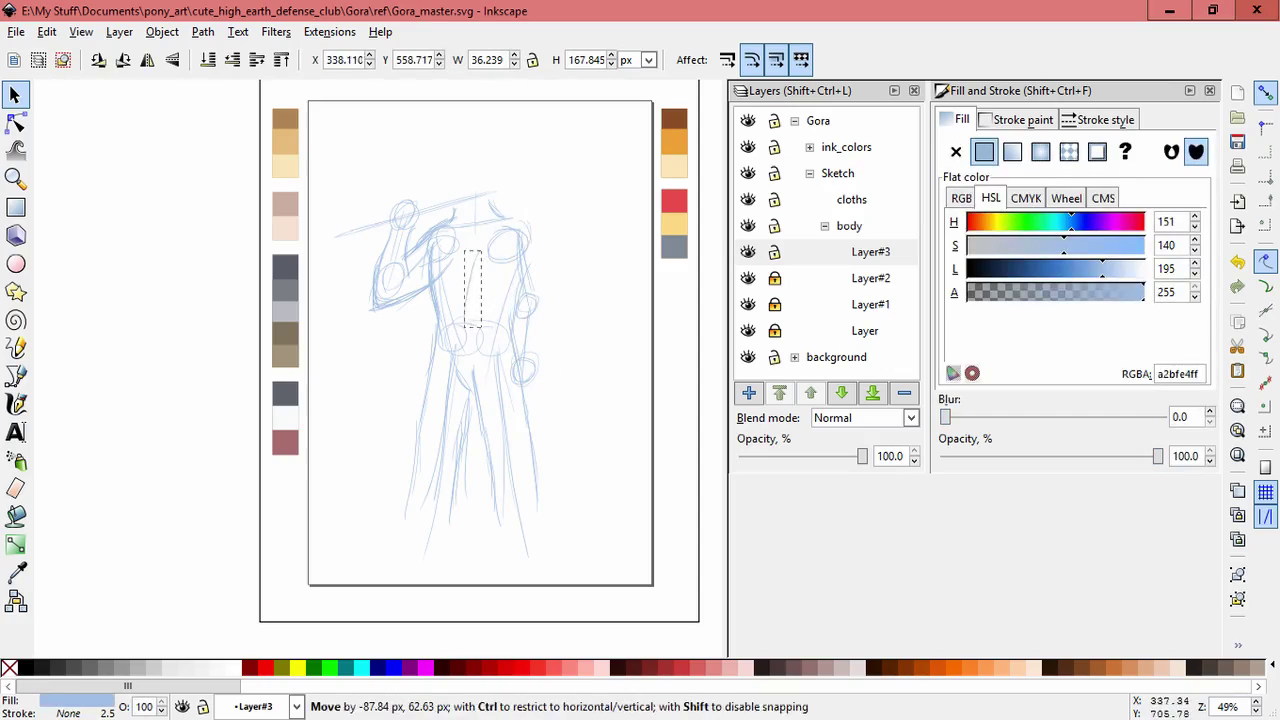
{"action": "left_click", "coordinate": [590, 266]}
{"action": "key", "text": "Escape"}
{"action": "left_click", "coordinate": [528, 325]}
{"action": "key", "text": "Escape"}
{"action": "left_click", "coordinate": [530, 320]}
{"action": "left_click", "coordinate": [530, 320]}
{"action": "key", "text": "Escape"}
Sketch the torso edge beside the lowered arm and refine the neck slope above the raised arm's shoulder
{"action": "key", "text": "c"}
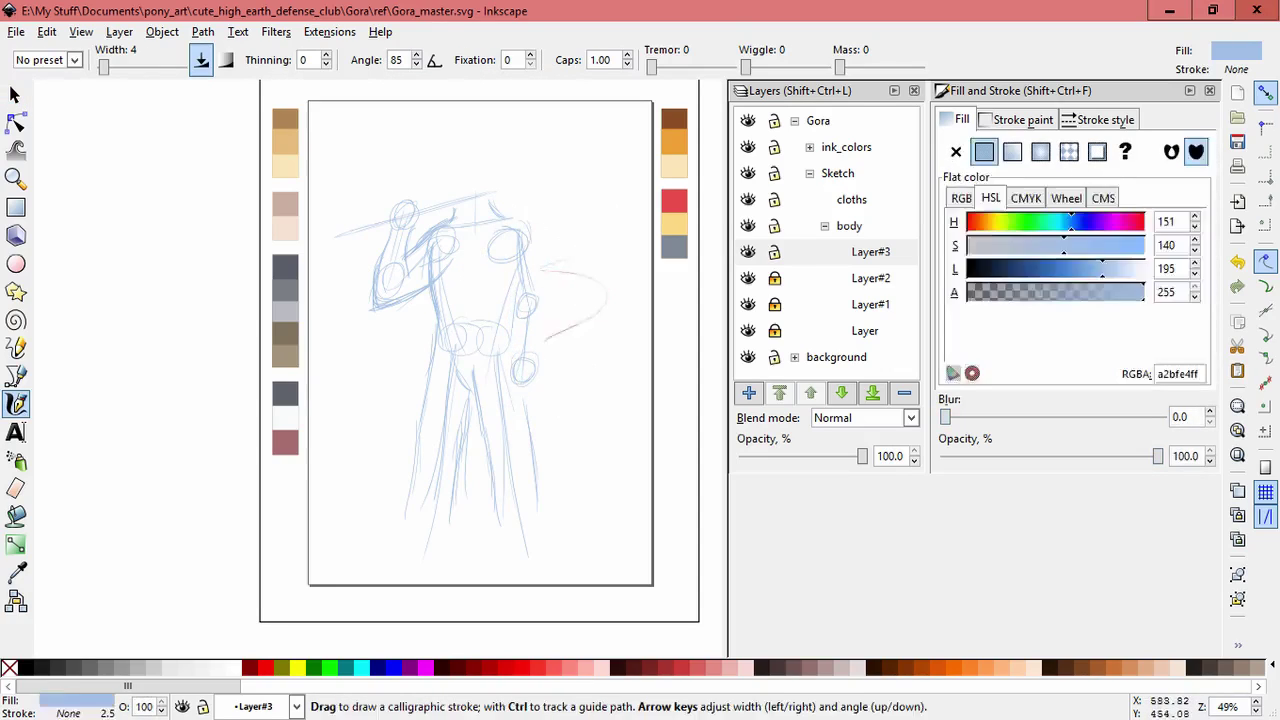
{"action": "scroll", "coordinate": [537, 220], "scroll_direction": "up", "scroll_amount": 2}
{"action": "mouse_move", "coordinate": [490, 340]}
{"action": "left_mouse_down"}
{"action": "mouse_move", "coordinate": [477, 432]}
{"action": "mouse_move", "coordinate": [505, 580]}
{"action": "left_mouse_up"}
{"action": "key", "text": "s"}
{"action": "mouse_move", "coordinate": [330, 155]}
{"action": "left_mouse_down"}
{"action": "mouse_move", "coordinate": [385, 210]}
{"action": "mouse_move", "coordinate": [344, 226]}
{"action": "left_mouse_up"}
{"action": "key", "text": "Escape"}
{"action": "key", "text": "c"}
{"action": "left_click_drag", "start_coordinate": [382, 186], "coordinate": [342, 222]}
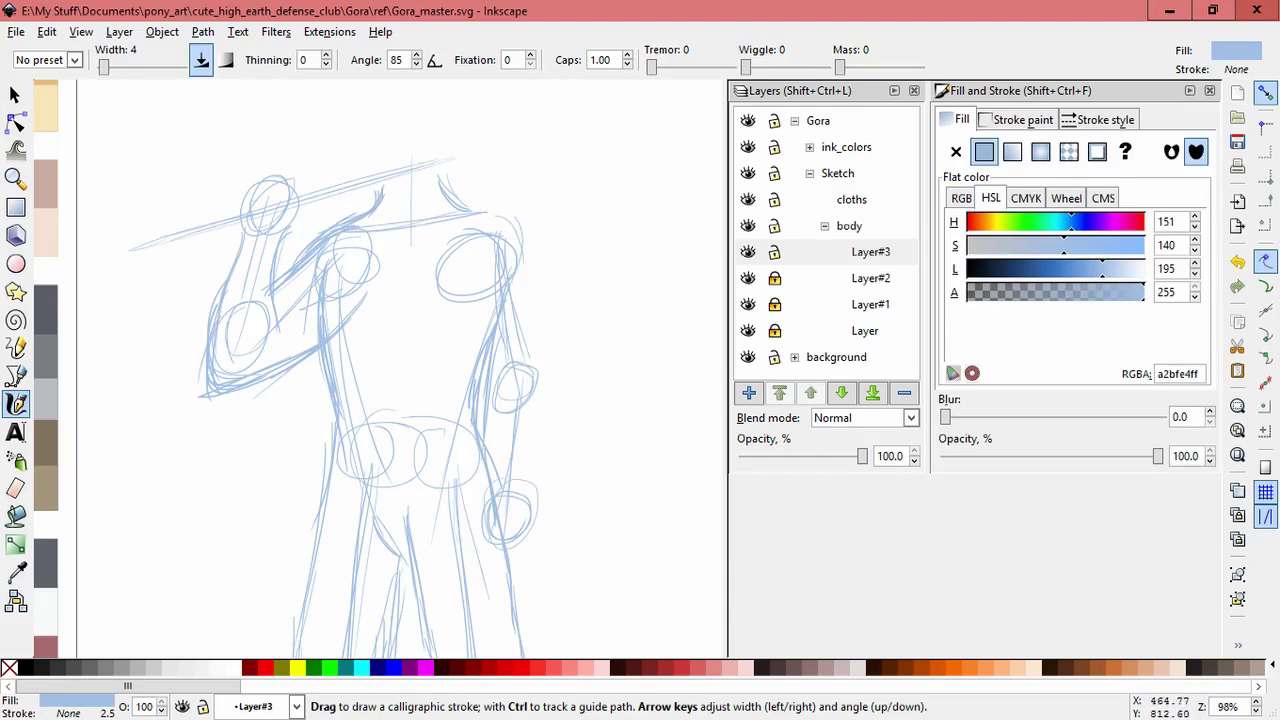
Redraw the lowered arm's outline from the neck over the shoulder down both sides to the wrist
{"action": "mouse_move", "coordinate": [462, 207]}
{"action": "left_mouse_down"}
{"action": "mouse_move", "coordinate": [510, 206]}
{"action": "mouse_move", "coordinate": [536, 272]}
{"action": "left_mouse_up"}
{"action": "left_click_drag", "start_coordinate": [522, 228], "coordinate": [538, 372]}
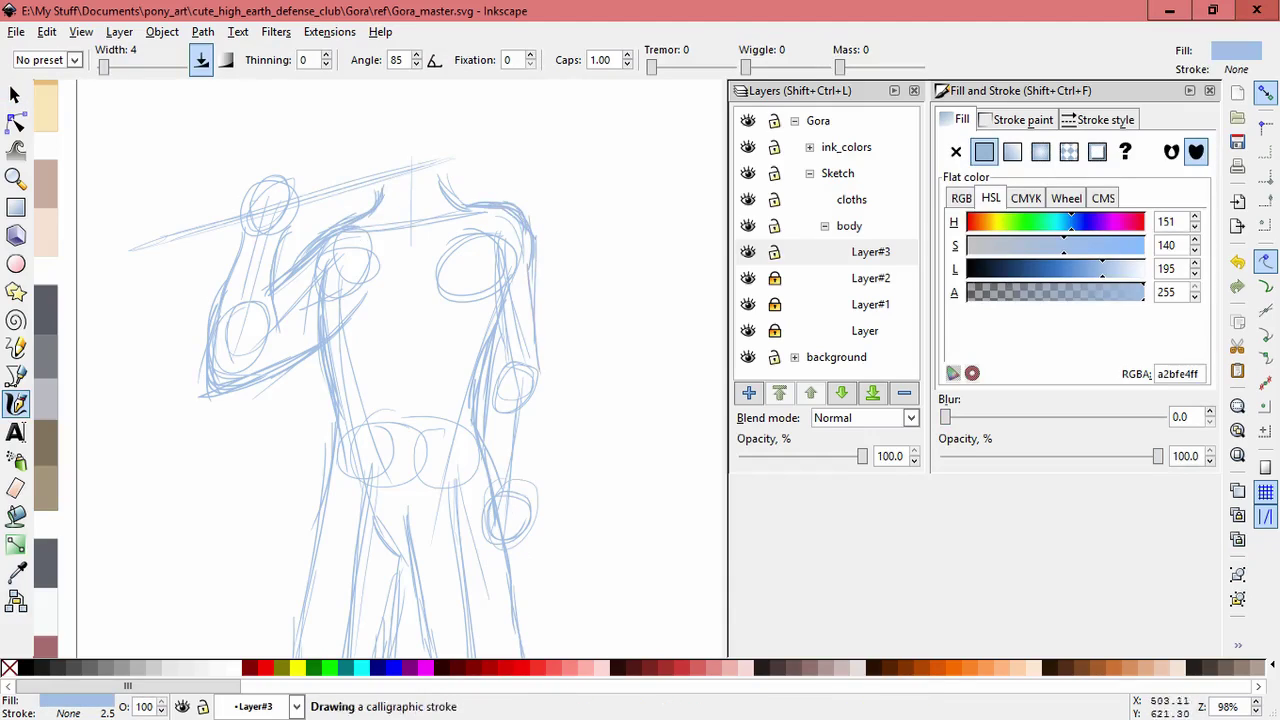
{"action": "left_click_drag", "start_coordinate": [534, 276], "coordinate": [545, 364]}
{"action": "left_click_drag", "start_coordinate": [464, 286], "coordinate": [530, 506]}
{"action": "left_click_drag", "start_coordinate": [538, 420], "coordinate": [514, 530]}
{"action": "left_click_drag", "start_coordinate": [490, 388], "coordinate": [490, 476]}
{"action": "left_click_drag", "start_coordinate": [470, 266], "coordinate": [476, 324]}
Shift the raised upper arm's outline stroke slightly toward the torso
{"action": "key", "text": "s"}
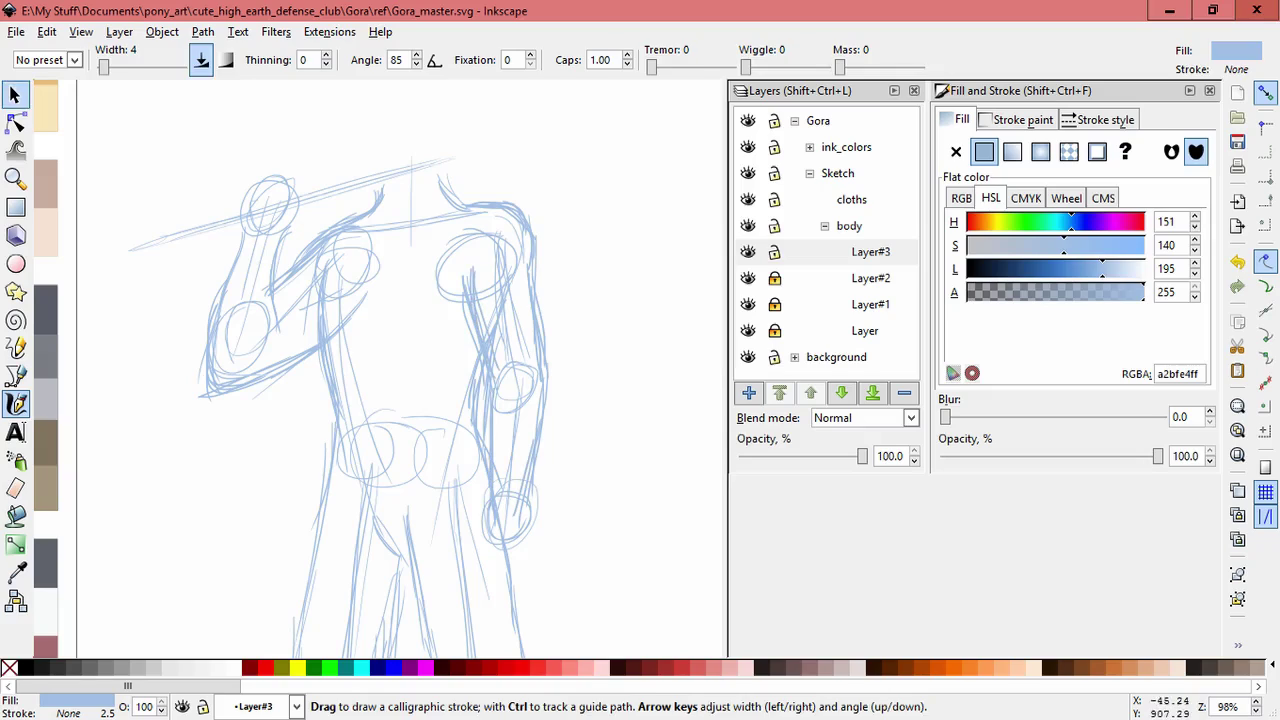
{"action": "left_click_drag", "start_coordinate": [340, 300], "coordinate": [349, 300]}
{"action": "left_click", "coordinate": [300, 340]}
{"action": "key", "text": "Escape"}
Toggle the visibility of Layer#3 off and on to check its strokes and lock the layer
{"action": "scroll", "coordinate": [380, 370], "scroll_direction": "down", "scroll_amount": 2}
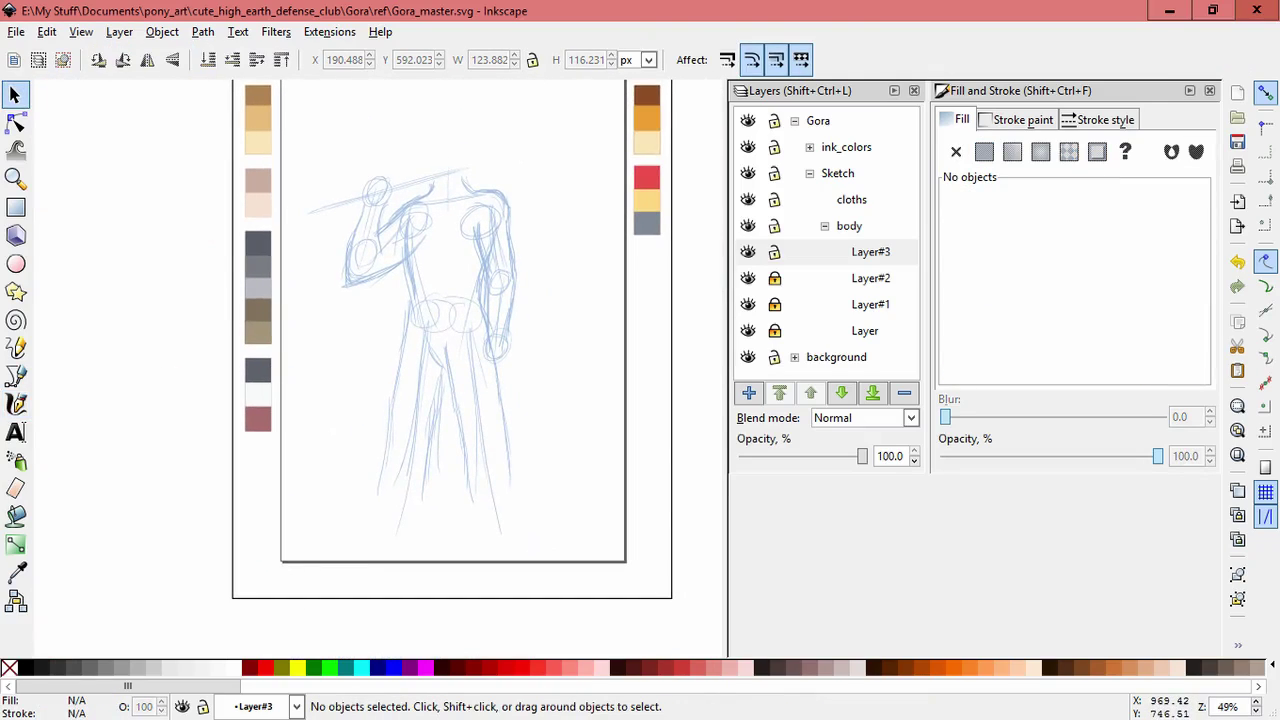
{"action": "left_click", "coordinate": [870, 252]}
{"action": "left_click", "coordinate": [182, 706]}
{"action": "left_click", "coordinate": [182, 706]}
{"action": "left_click", "coordinate": [202, 706]}
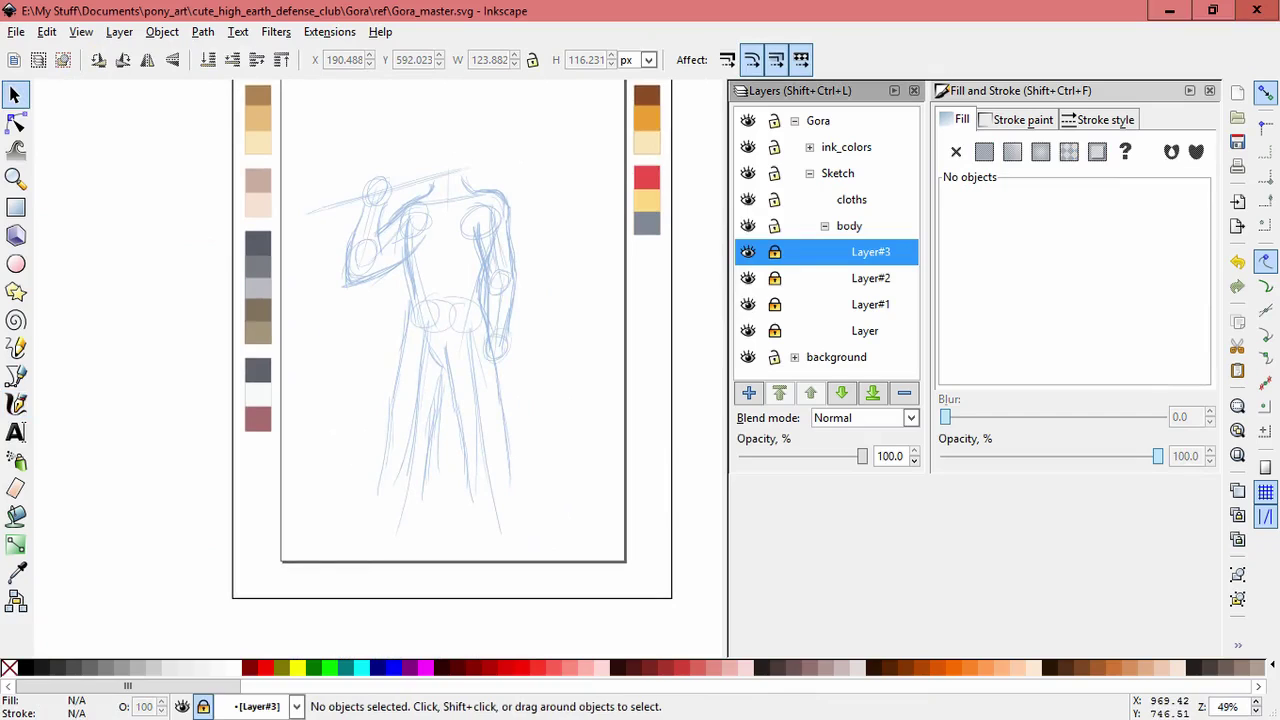
Delete the diagonal line strokes crossing the raised hand on Layer#1 and keep that layer active
{"action": "left_click", "coordinate": [470, 172]}
{"action": "scroll", "coordinate": [478, 160], "scroll_direction": "up", "scroll_amount": 2}
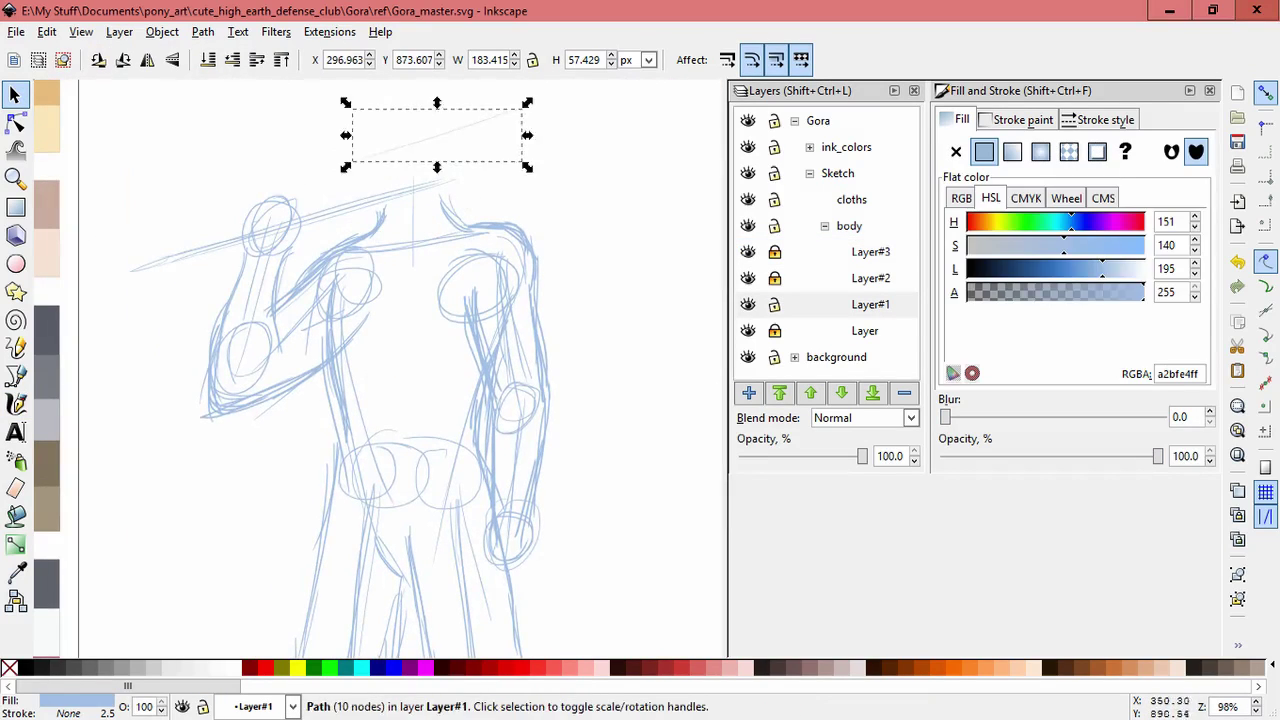
{"action": "key", "text": "Escape"}
{"action": "scroll", "coordinate": [385, 370], "scroll_direction": "down", "scroll_amount": 1}
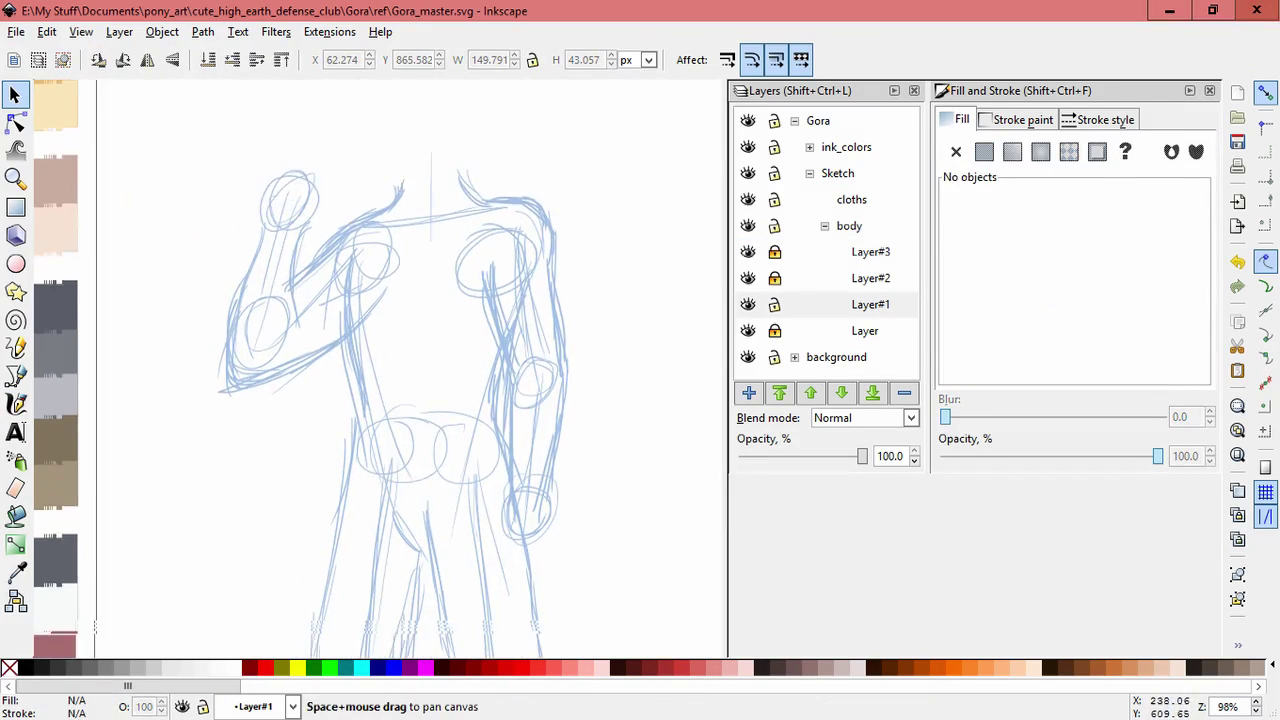
{"action": "left_click", "coordinate": [870, 304]}
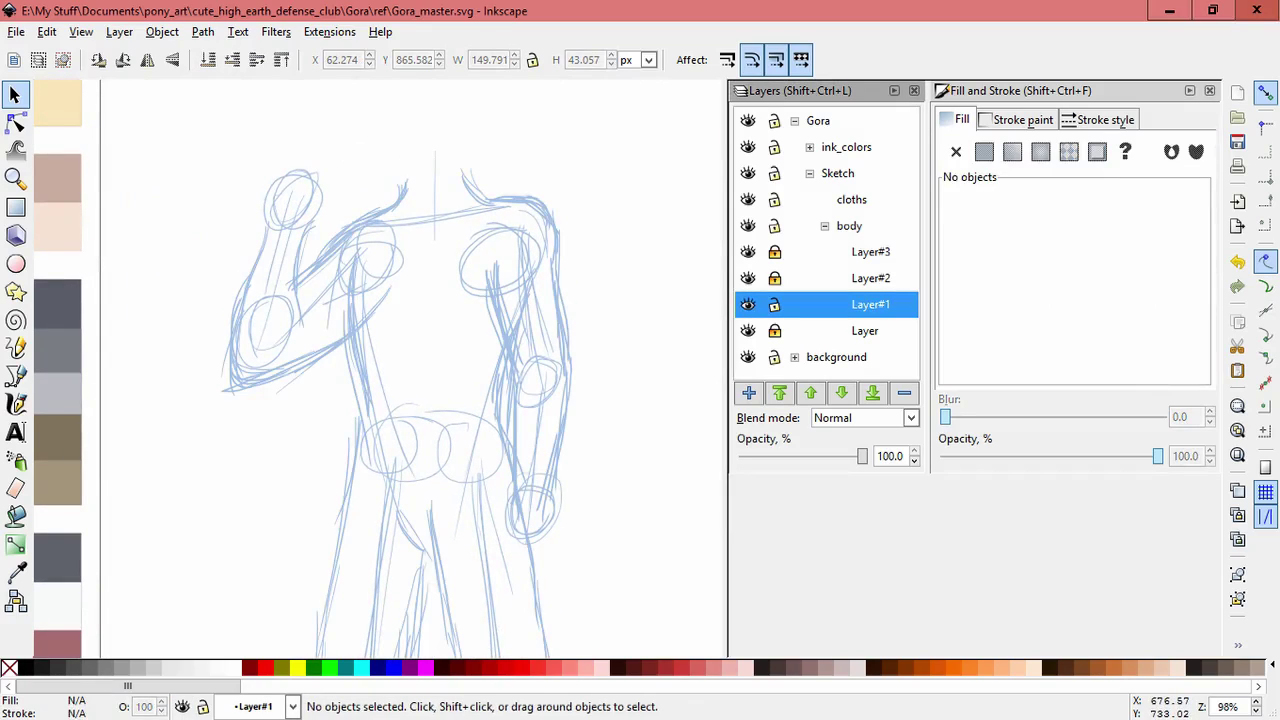
Try to select the raised forearm's outline strokes on Layer#3 and move them away from the arm
{"action": "left_click_drag", "start_coordinate": [205, 165], "coordinate": [418, 432]}
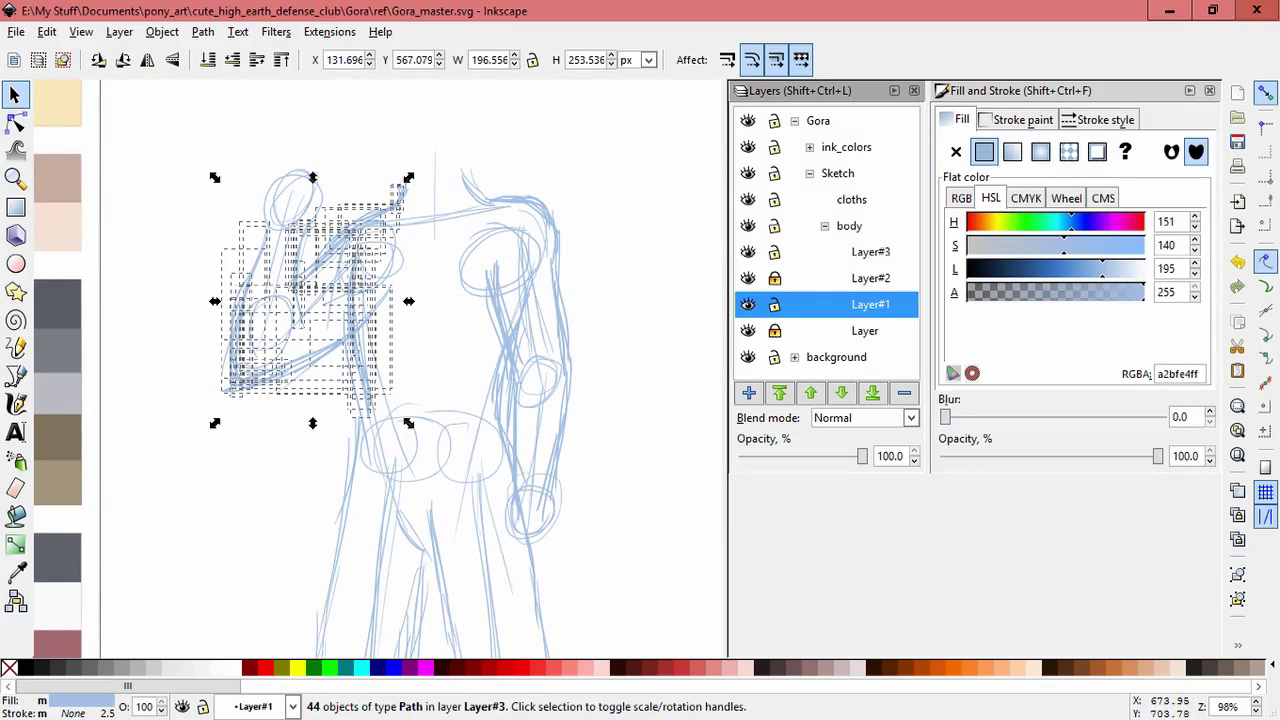
{"action": "key", "text": "Escape"}
{"action": "left_click_drag", "start_coordinate": [184, 132], "coordinate": [395, 333]}
{"action": "left_click_drag", "start_coordinate": [290, 286], "coordinate": [175, 352]}
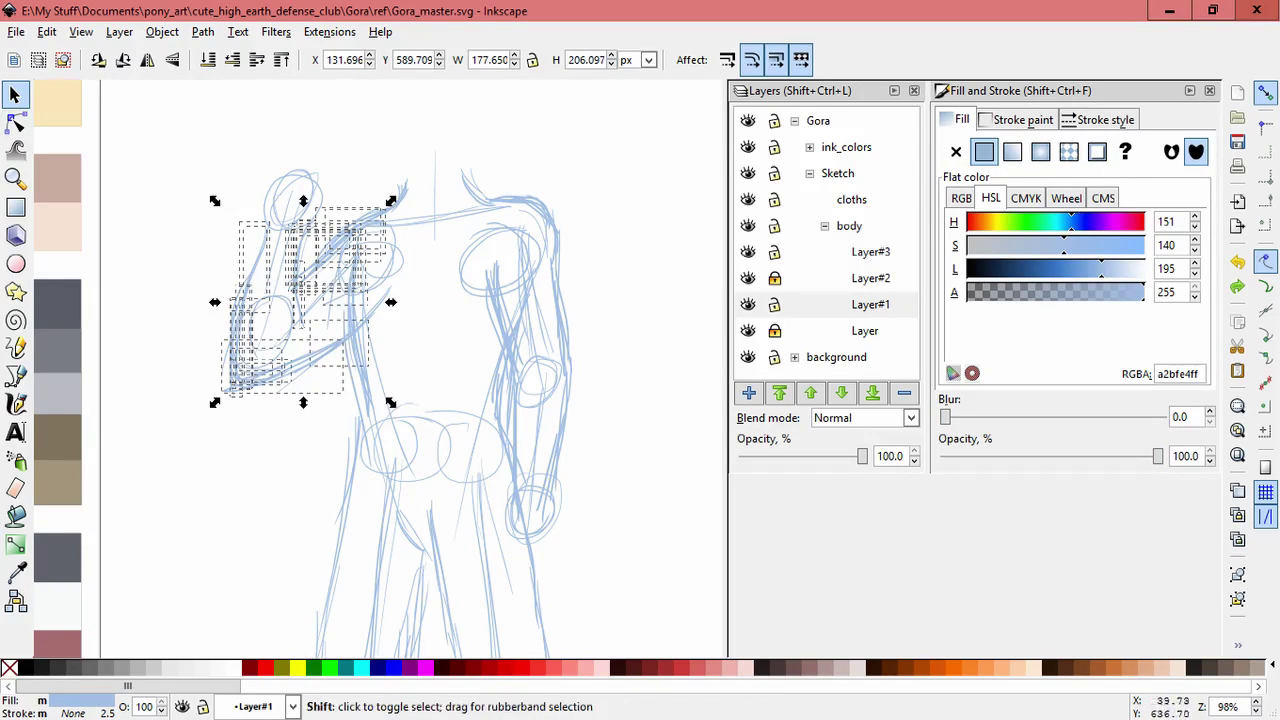
{"action": "key", "text": "Escape"}
{"action": "mouse_move", "coordinate": [314, 337]}
{"action": "left_mouse_down"}
{"action": "mouse_move", "coordinate": [200, 395]}
{"action": "mouse_move", "coordinate": [165, 255]}
{"action": "left_mouse_up"}
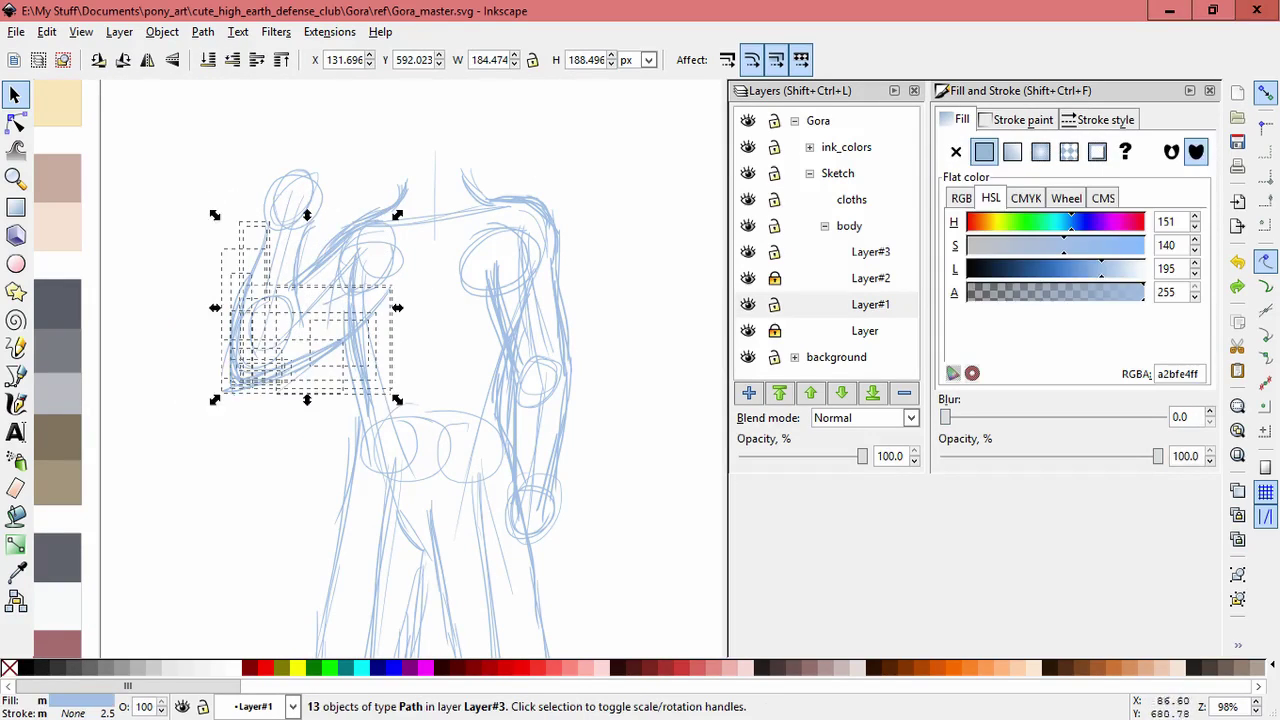
{"action": "left_click_drag", "start_coordinate": [335, 298], "coordinate": [235, 506]}
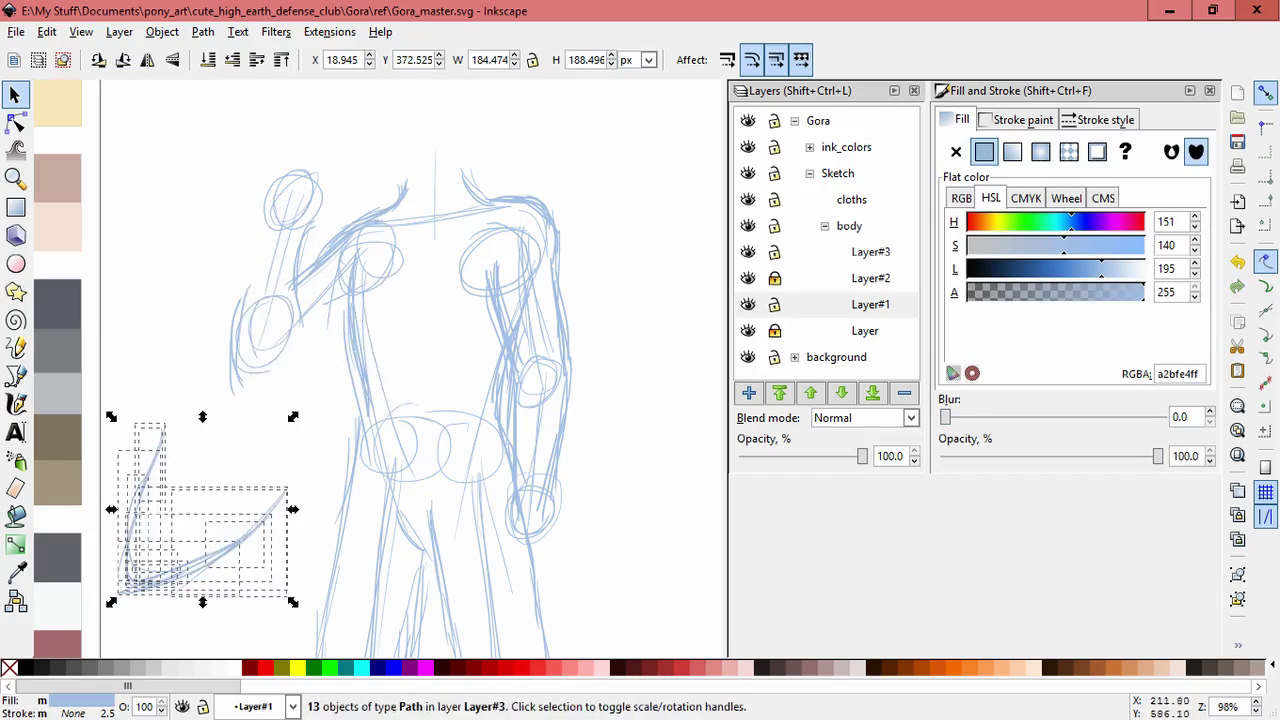
{"action": "key", "text": "Escape"}
{"action": "key", "text": "Escape"}
{"action": "mouse_move", "coordinate": [272, 236]}
{"action": "left_mouse_down"}
{"action": "mouse_move", "coordinate": [222, 240]}
{"action": "mouse_move", "coordinate": [220, 300]}
{"action": "mouse_move", "coordinate": [300, 380]}
{"action": "mouse_move", "coordinate": [334, 336]}
{"action": "left_mouse_up"}
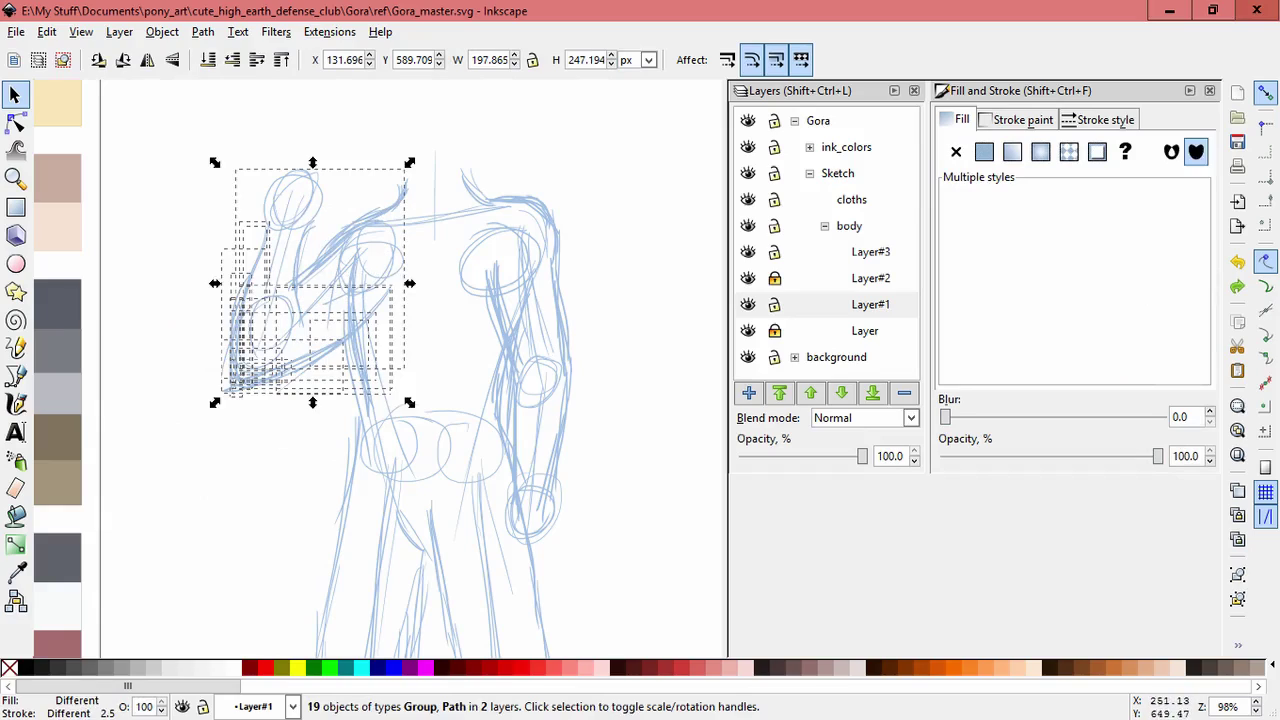
{"action": "left_click_drag", "start_coordinate": [186, 194], "coordinate": [290, 232]}
{"action": "key", "text": "Escape"}
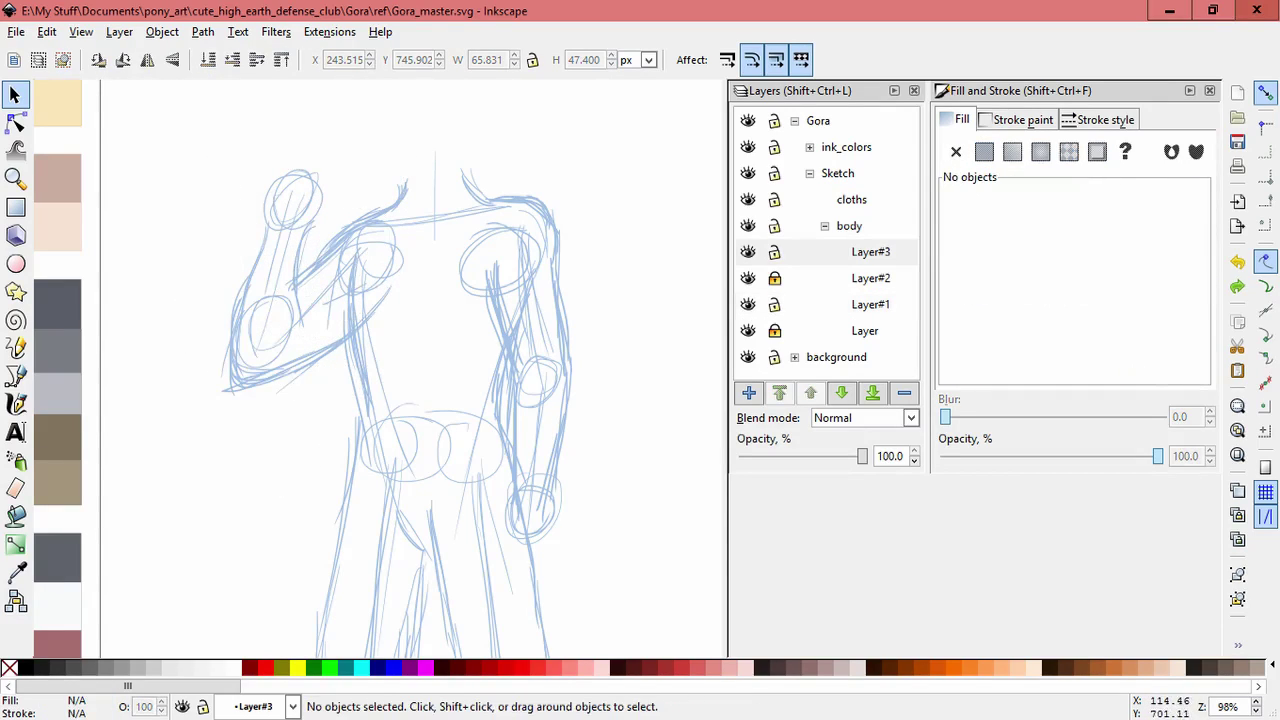
Draw a long horizontal construction line through the raised hand toward the neck on Layer#3
{"action": "key", "text": "c"}
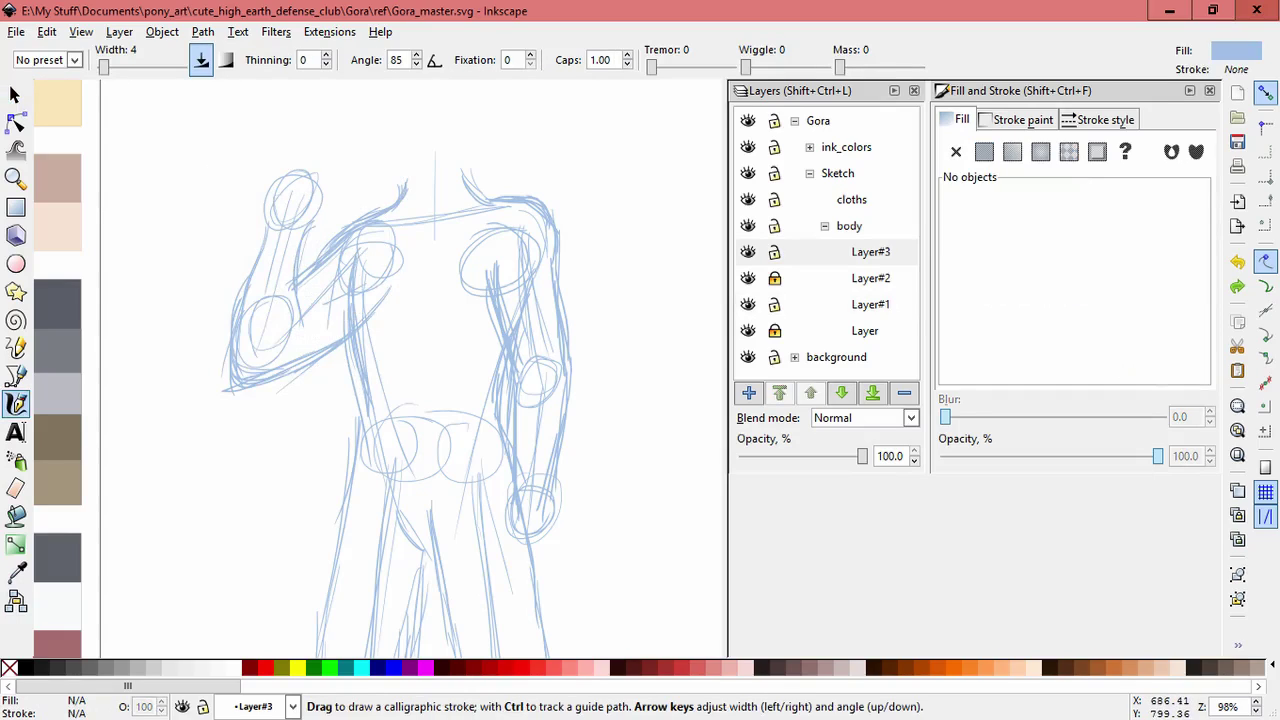
{"action": "left_click", "coordinate": [870, 252]}
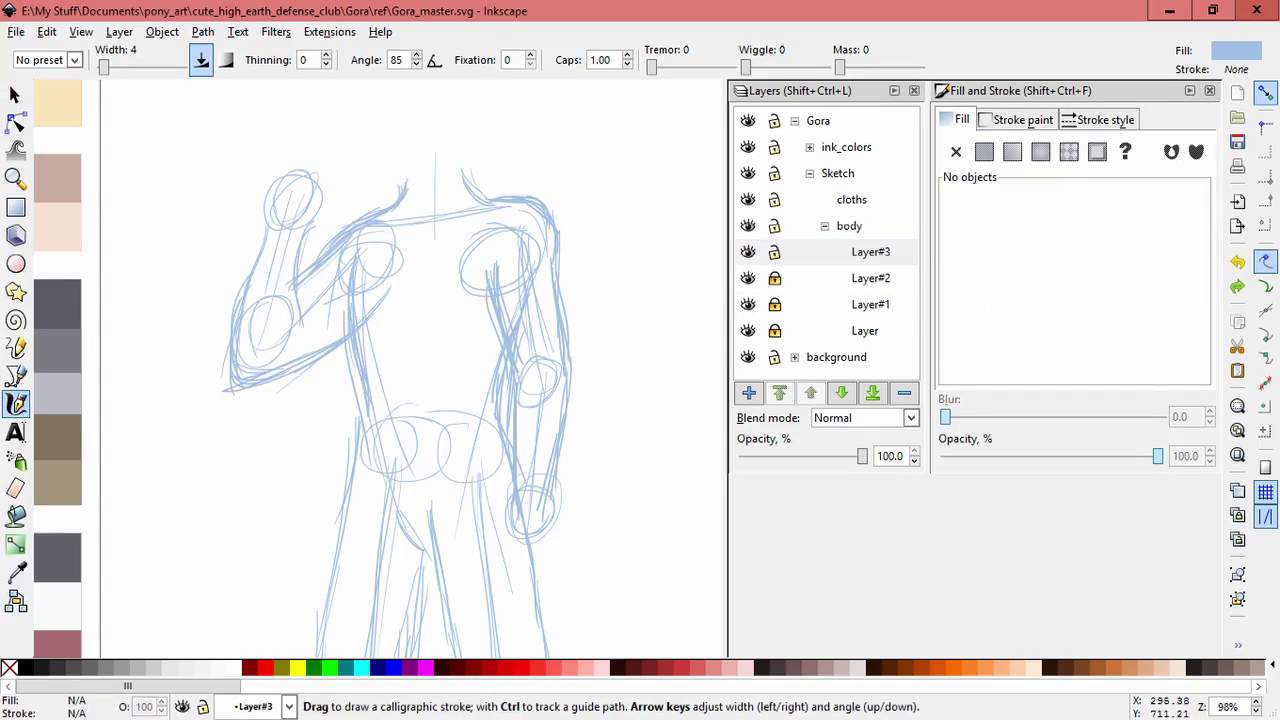
{"action": "scroll", "coordinate": [368, 270], "scroll_direction": "up", "scroll_amount": 2}
{"action": "left_click_drag", "start_coordinate": [330, 170], "coordinate": [398, 150]}
{"action": "scroll", "coordinate": [528, 458], "scroll_direction": "down", "scroll_amount": 1}
{"action": "left_click_drag", "start_coordinate": [478, 238], "coordinate": [140, 253]}
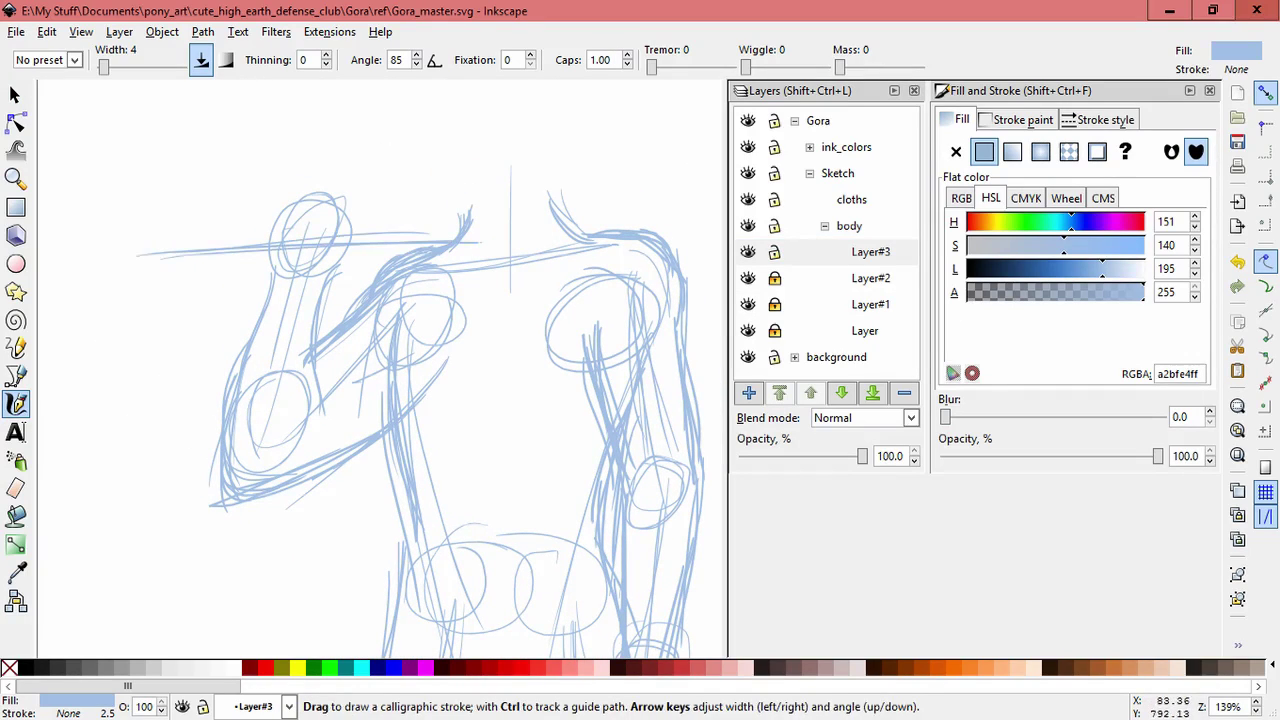
{"action": "scroll", "coordinate": [275, 130], "scroll_direction": "down", "scroll_amount": 2}
{"action": "scroll", "coordinate": [402, 369], "scroll_direction": "down", "scroll_amount": 1}
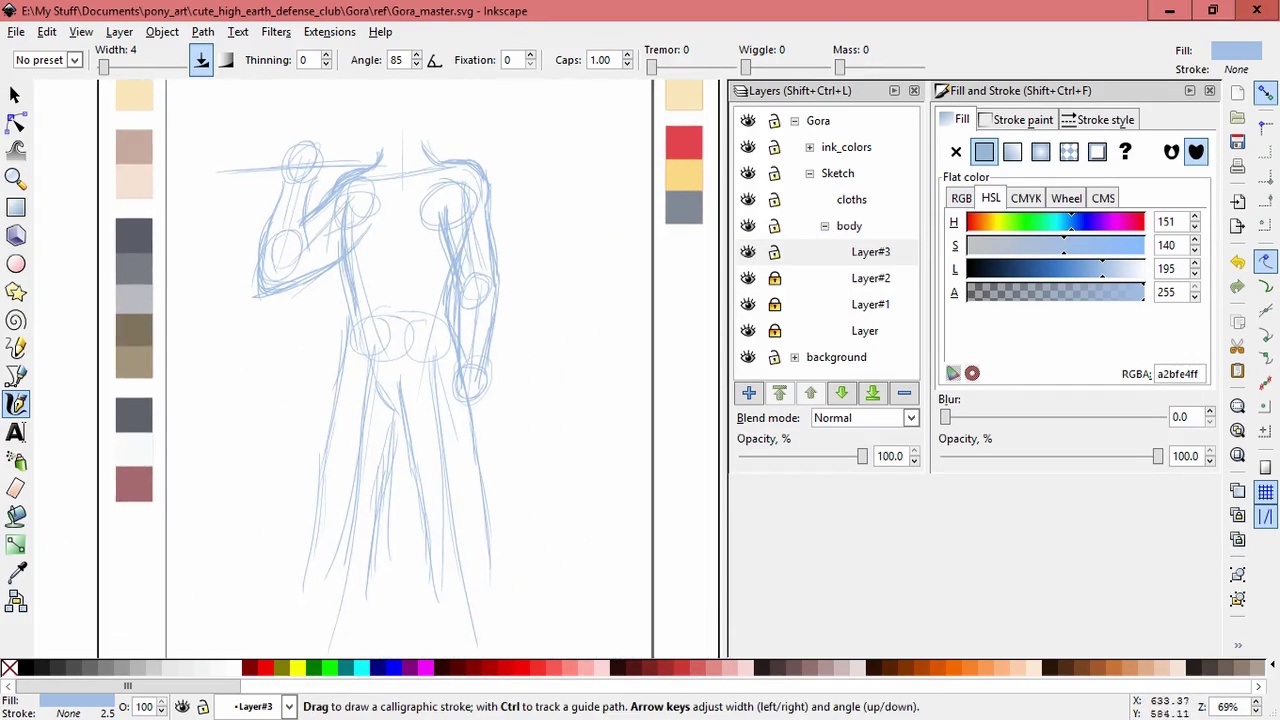
Save the drawing and add a new layer above Layer#3
{"action": "key", "text": "ctrl+s"}
{"action": "key", "text": "shift+ctrl+n"}
{"action": "key", "text": "Return"}
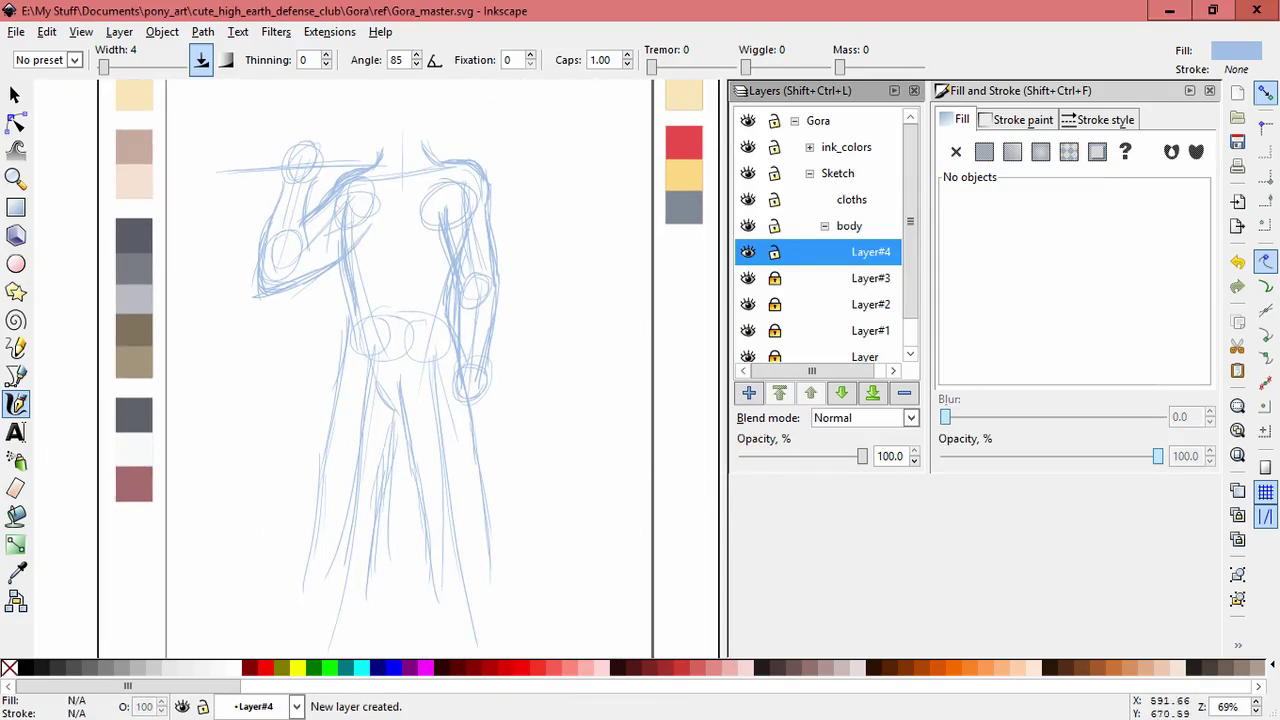
Sketch overlapping head circles above the neck on Layer#4, group the strokes and adjust the group's position
{"action": "scroll", "coordinate": [440, 400], "scroll_direction": "up", "scroll_amount": 4}
{"action": "scroll", "coordinate": [440, 400], "scroll_direction": "left", "scroll_amount": 1}
{"action": "scroll", "coordinate": [440, 400], "scroll_direction": "up", "scroll_amount": 2}
{"action": "scroll", "coordinate": [440, 400], "scroll_direction": "up", "scroll_amount": 1}
{"action": "mouse_move", "coordinate": [440, 160]}
{"action": "left_mouse_down"}
{"action": "mouse_move", "coordinate": [380, 212]}
{"action": "mouse_move", "coordinate": [470, 168]}
{"action": "left_mouse_up"}
{"action": "left_click", "coordinate": [14, 94]}
{"action": "left_click_drag", "start_coordinate": [440, 230], "coordinate": [255, 230]}
{"action": "key", "text": "ctrl+z"}
{"action": "key", "text": "ctrl+g"}
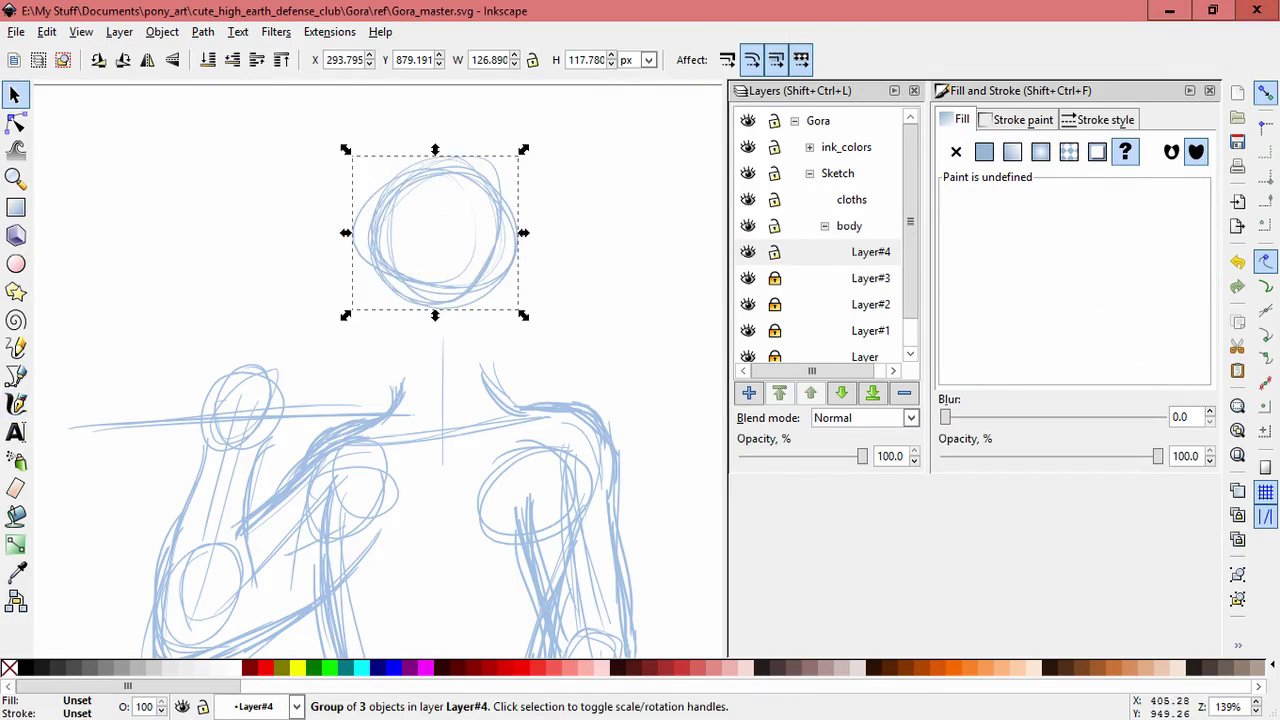
{"action": "left_click_drag", "start_coordinate": [435, 232], "coordinate": [423, 233]}
Try to trim the outer edge of the grouped head circle with the Eraser at width 42
{"action": "left_click", "coordinate": [15, 488]}
{"action": "mouse_move", "coordinate": [345, 170]}
{"action": "left_mouse_down"}
{"action": "mouse_move", "coordinate": [335, 285]}
{"action": "mouse_move", "coordinate": [500, 185]}
{"action": "left_mouse_up"}
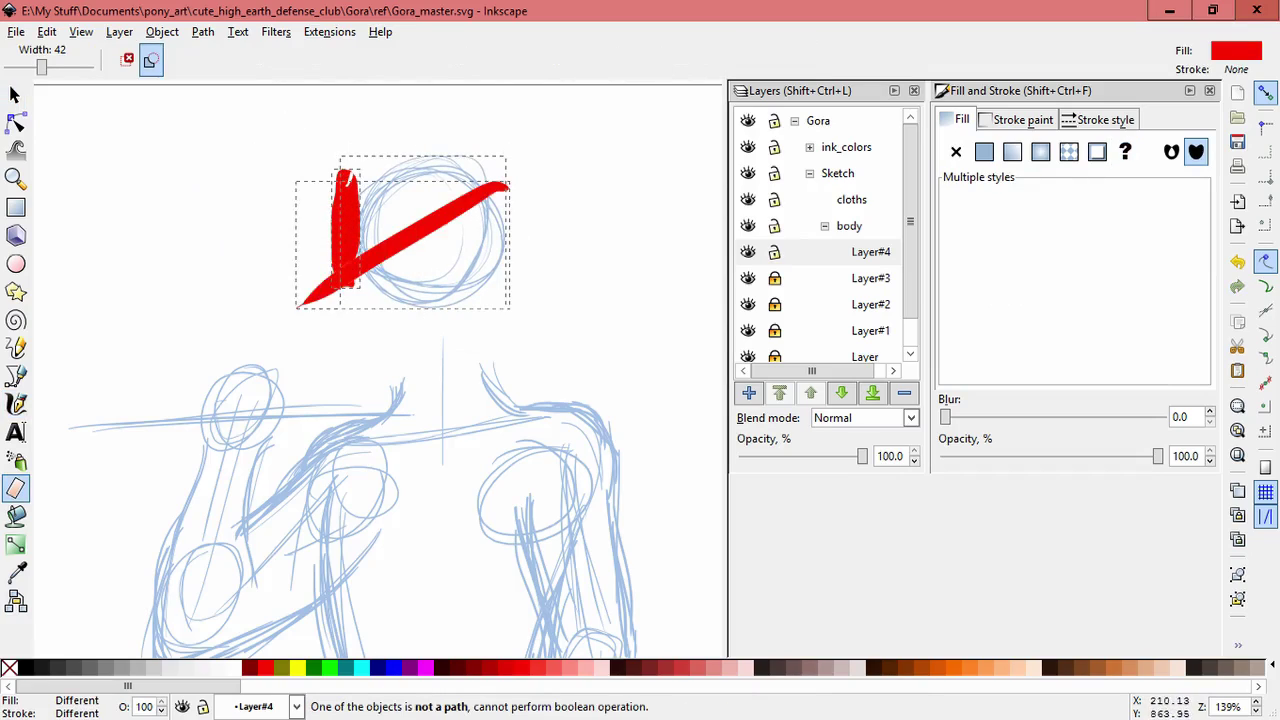
{"action": "left_click", "coordinate": [14, 94]}
{"action": "left_click", "coordinate": [15, 488]}
{"action": "left_click_drag", "start_coordinate": [329, 145], "coordinate": [340, 355]}
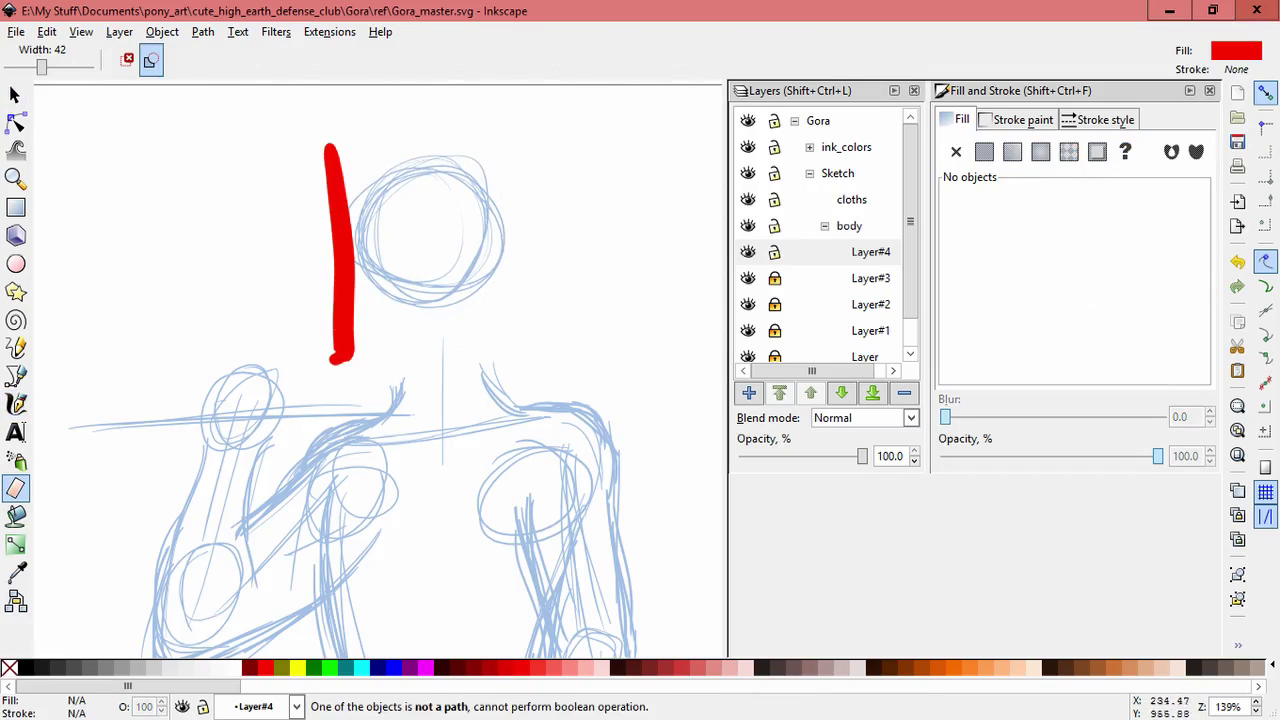
Move the grouped head circle closer to the neck and delete it
{"action": "left_click", "coordinate": [14, 94]}
{"action": "mouse_move", "coordinate": [497, 305]}
{"action": "left_mouse_down"}
{"action": "mouse_move", "coordinate": [514, 305]}
{"action": "mouse_move", "coordinate": [502, 307]}
{"action": "mouse_move", "coordinate": [510, 333]}
{"action": "left_mouse_up"}
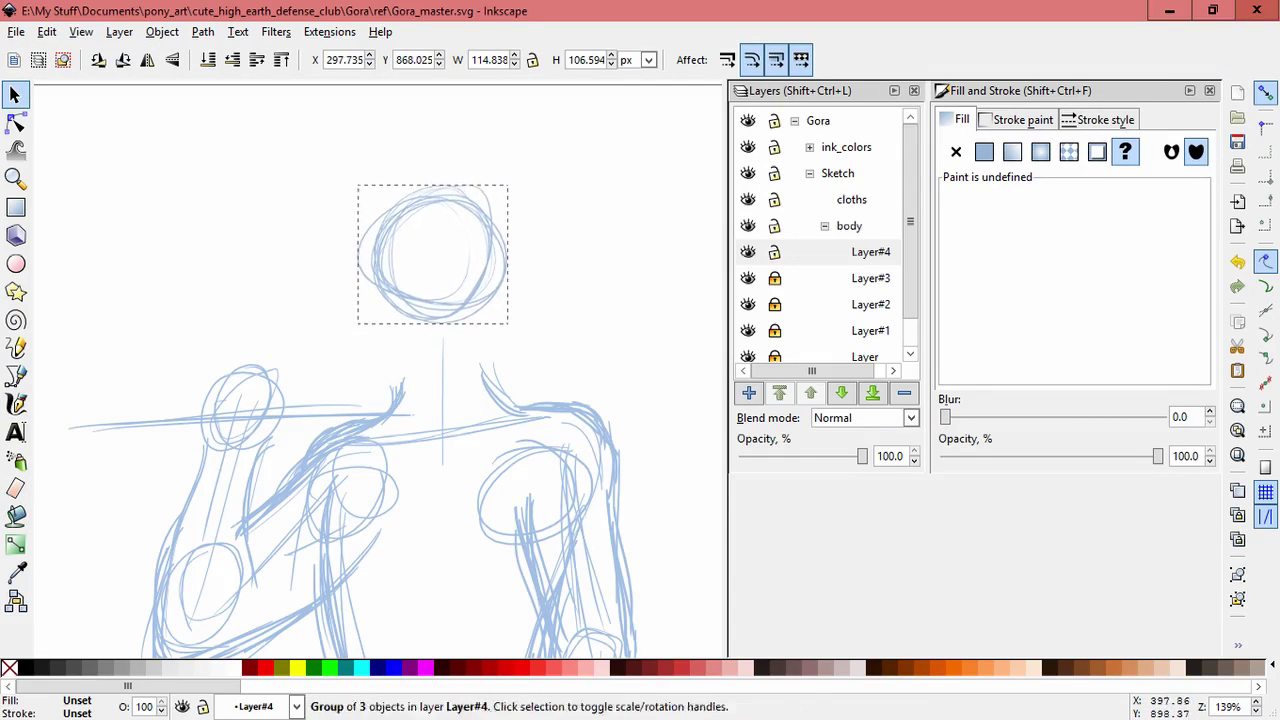
{"action": "scroll", "coordinate": [536, 276], "scroll_direction": "down", "scroll_amount": 2}
{"action": "scroll", "coordinate": [536, 276], "scroll_direction": "right", "scroll_amount": 1}
{"action": "left_click_drag", "start_coordinate": [440, 255], "coordinate": [428, 253]}
{"action": "key", "text": "Delete"}
Redraw the head circle with Calligraphy strokes on Layer#4 and connect it to the shoulder with a curved back-of-neck line
{"action": "left_click", "coordinate": [15, 403]}
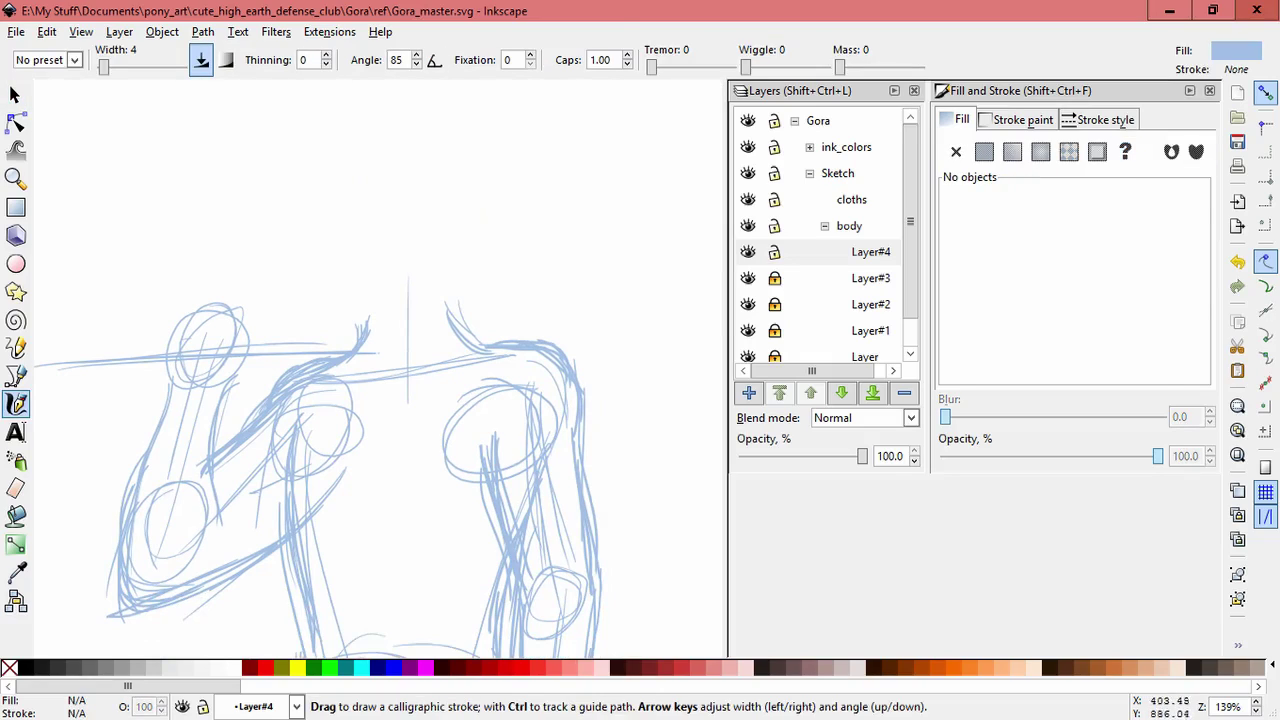
{"action": "left_click_drag", "start_coordinate": [462, 322], "coordinate": [436, 145]}
{"action": "left_click_drag", "start_coordinate": [340, 140], "coordinate": [432, 270]}
{"action": "mouse_move", "coordinate": [392, 138]}
{"action": "left_mouse_down"}
{"action": "mouse_move", "coordinate": [320, 200]}
{"action": "mouse_move", "coordinate": [372, 282]}
{"action": "mouse_move", "coordinate": [414, 288]}
{"action": "mouse_move", "coordinate": [440, 268]}
{"action": "left_mouse_up"}
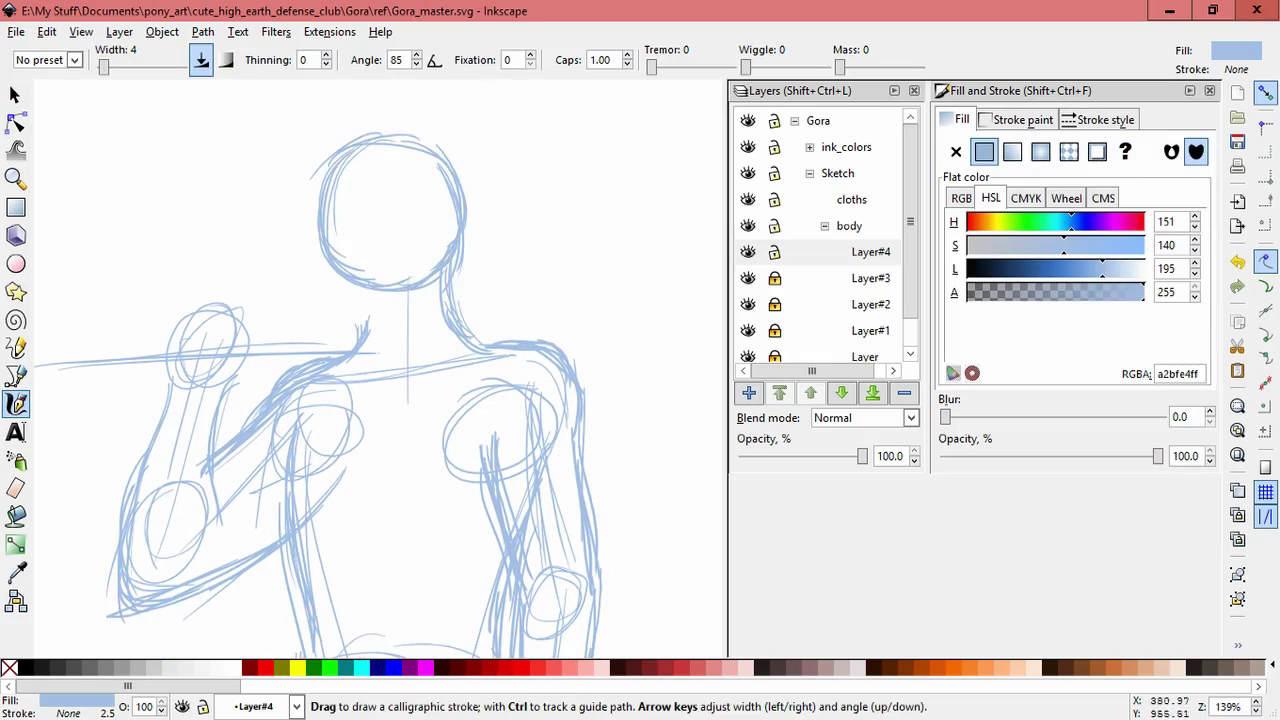
{"action": "scroll", "coordinate": [480, 260], "scroll_direction": "up", "scroll_amount": 1}
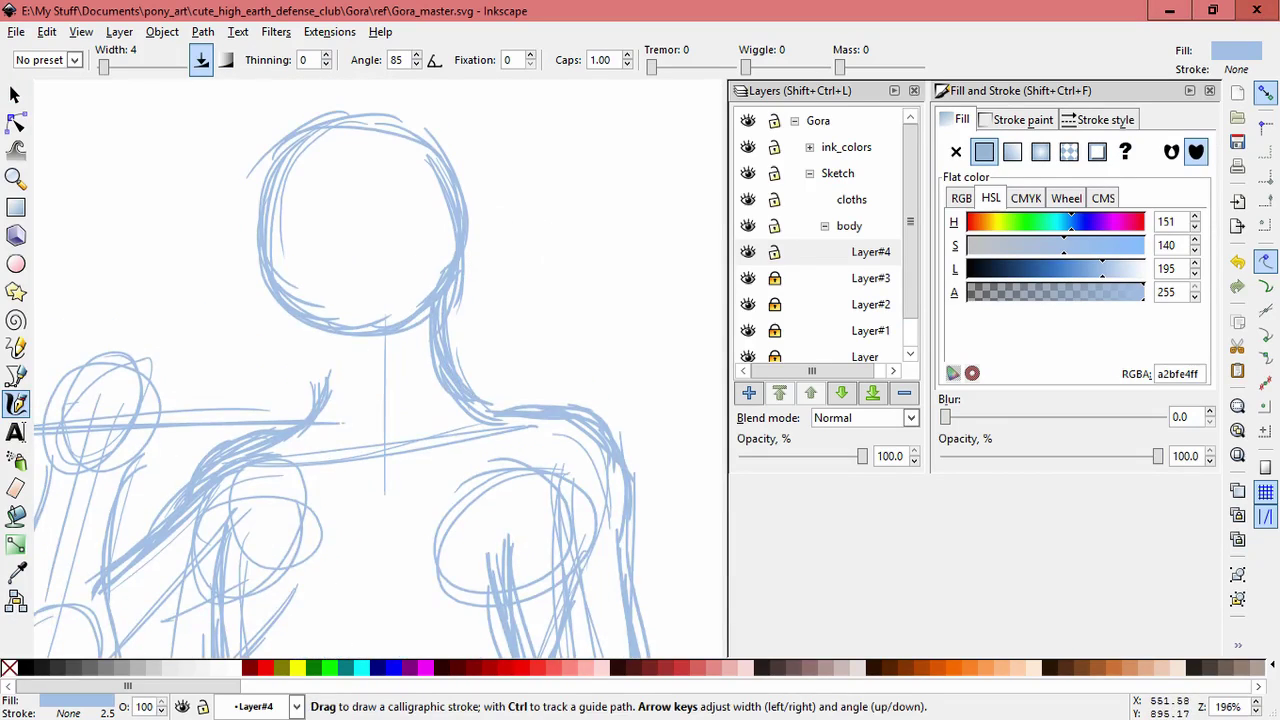
Delete the short neck strokes on both sides from Layer#3 and lock the layer
{"action": "left_click", "coordinate": [774, 251]}
{"action": "left_click", "coordinate": [748, 278]}
{"action": "left_click", "coordinate": [748, 278]}
{"action": "key", "text": "s"}
{"action": "left_click_drag", "start_coordinate": [251, 351], "coordinate": [330, 410]}
{"action": "left_click", "coordinate": [450, 378]}
{"action": "key", "text": "Escape"}
{"action": "key", "text": "Delete"}
{"action": "left_click", "coordinate": [774, 278]}
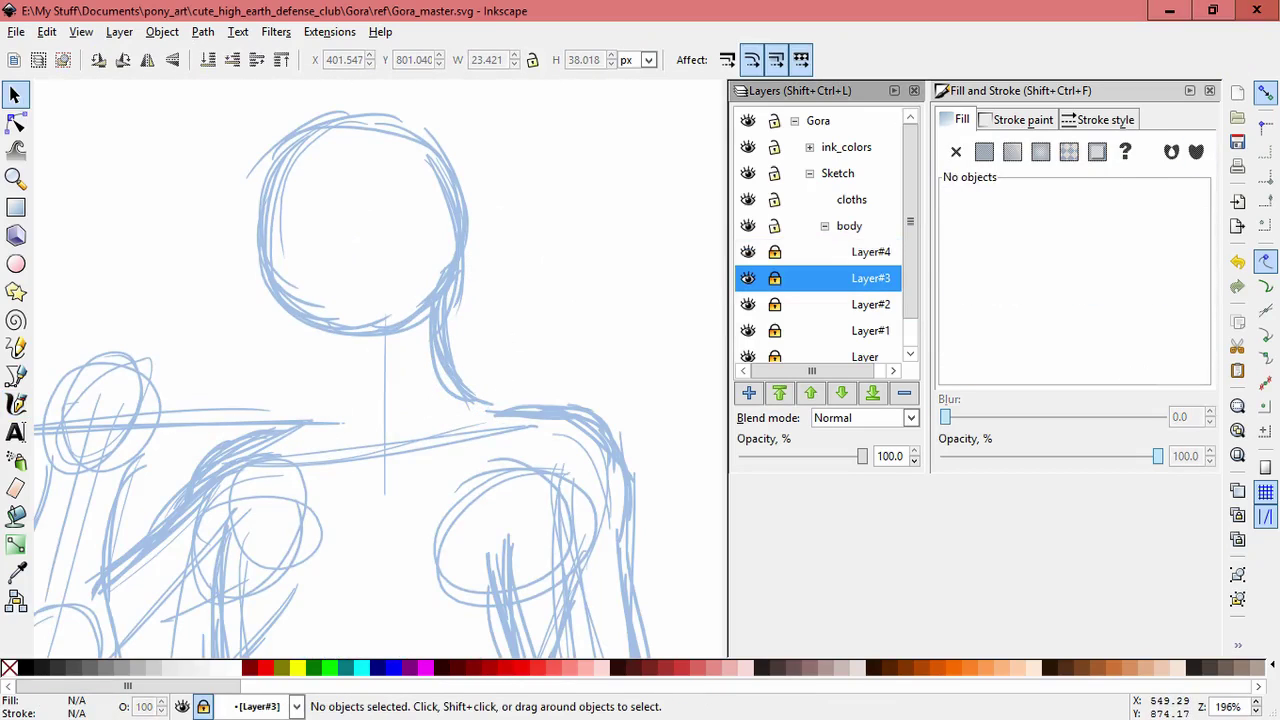
Shift the head circle and neck strokes on Layer#4 slightly toward the lowered arm's shoulder
{"action": "left_click_drag", "start_coordinate": [330, 200], "coordinate": [337, 204]}
{"action": "key", "text": "Escape"}
{"action": "key", "text": "c"}
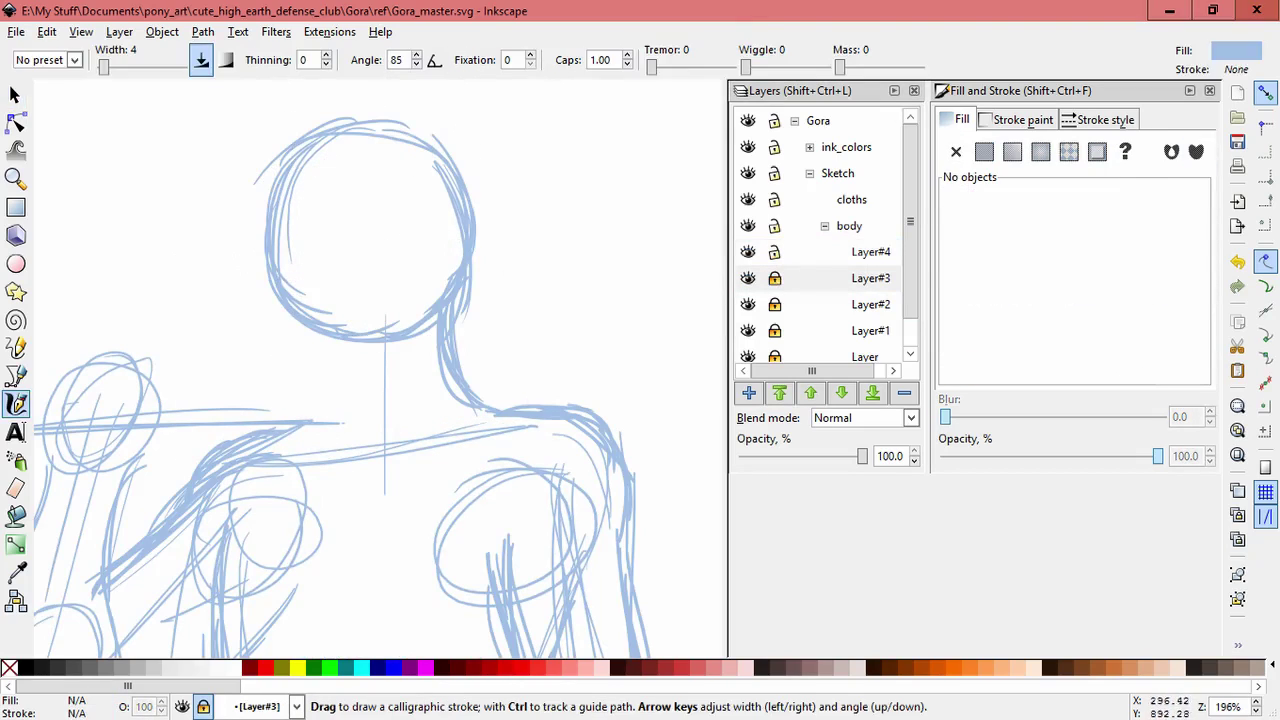
Fade and lock the head circle layer Layer#4, and add a new layer above it
{"action": "left_click", "coordinate": [870, 252]}
{"action": "key", "text": "shift+ctrl+n"}
{"action": "left_click", "coordinate": [708, 426]}
Try a forehead stroke along the faded head circle and delete everything on the new layer
{"action": "scroll", "coordinate": [300, 215], "scroll_direction": "up", "scroll_amount": 1}
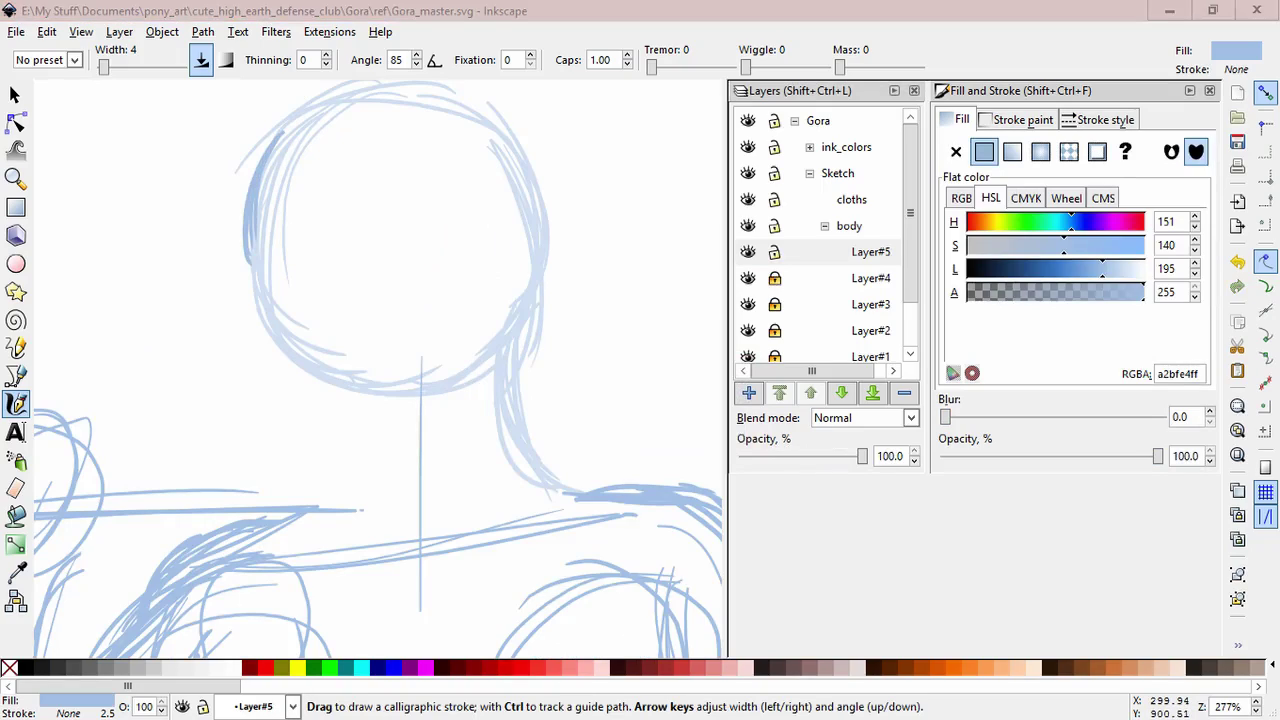
{"action": "key", "text": "Escape"}
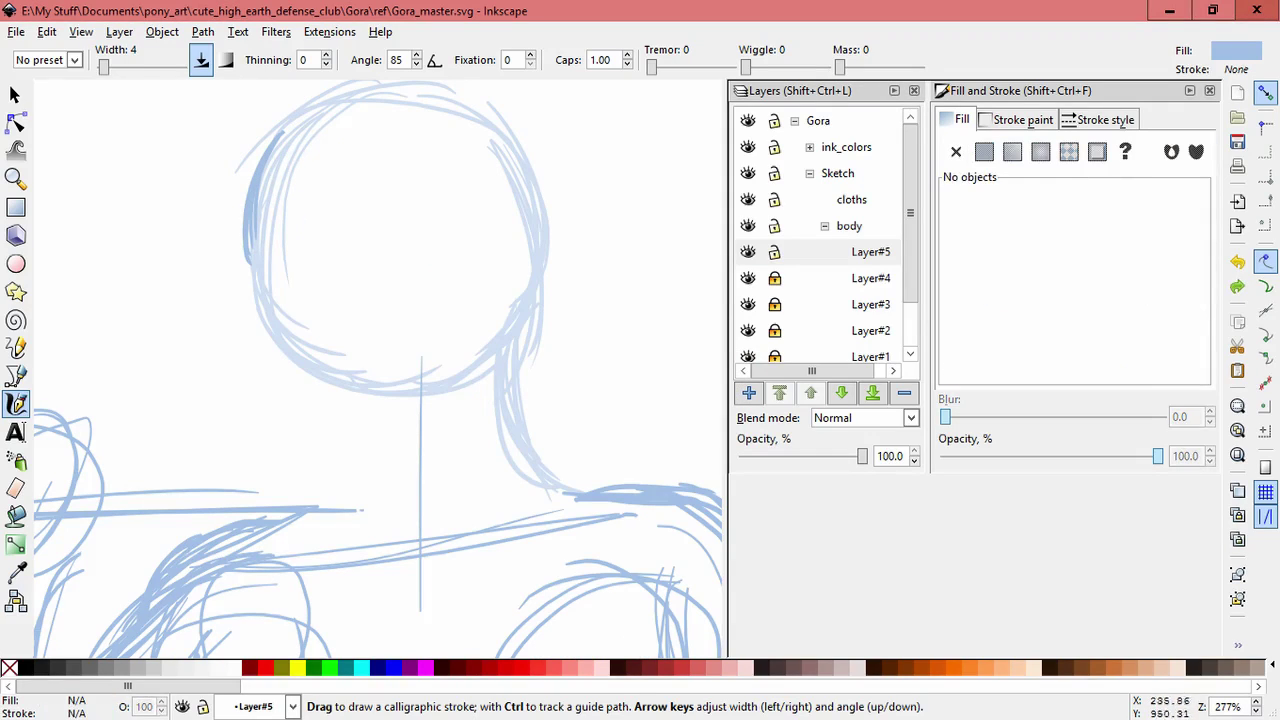
{"action": "key", "text": "s"}
{"action": "key", "text": "ctrl+a"}
{"action": "key", "text": "Delete"}
Draw the side-view face profile from the forehead over the nose and lips to the underside of the chin
{"action": "key", "text": "c"}
{"action": "mouse_move", "coordinate": [286, 138]}
{"action": "left_mouse_down"}
{"action": "mouse_move", "coordinate": [253, 212]}
{"action": "mouse_move", "coordinate": [258, 270]}
{"action": "mouse_move", "coordinate": [234, 297]}
{"action": "mouse_move", "coordinate": [251, 380]}
{"action": "mouse_move", "coordinate": [268, 396]}
{"action": "left_mouse_up"}
{"action": "left_click_drag", "start_coordinate": [278, 450], "coordinate": [340, 485]}
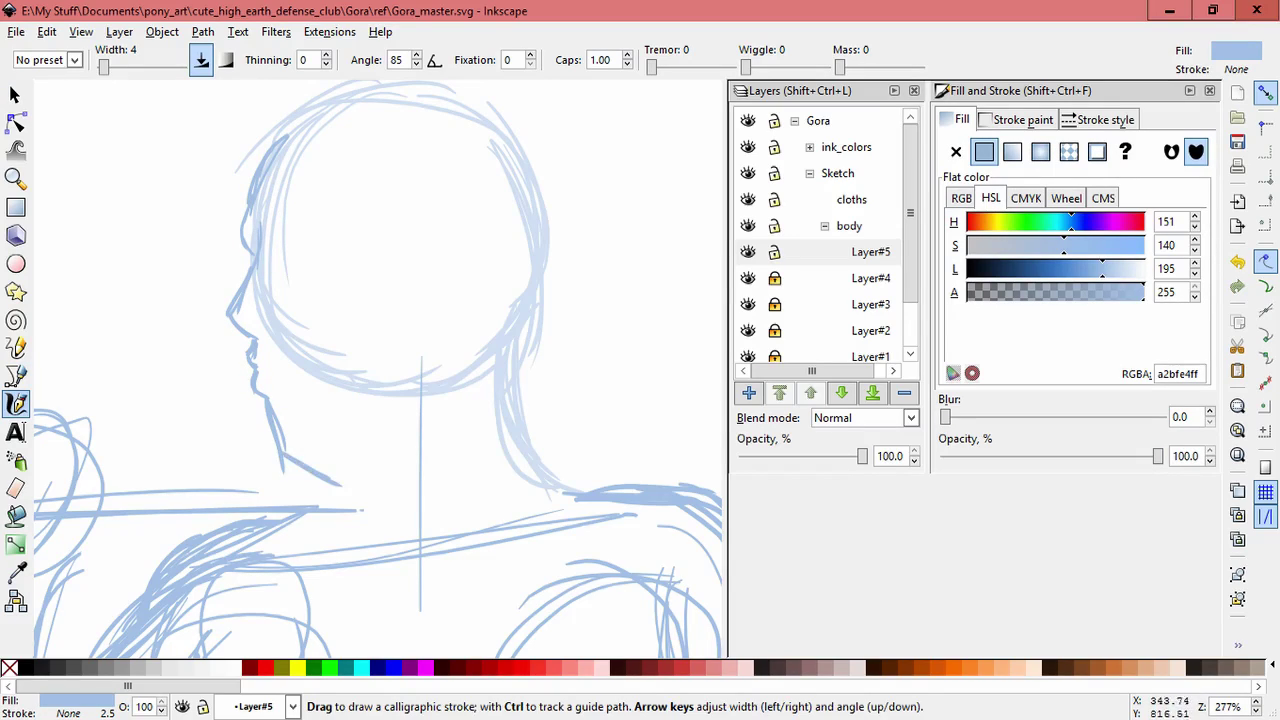
Draw the ear at the back of the head circle and the jaw line running down from it
{"action": "mouse_move", "coordinate": [478, 314]}
{"action": "left_mouse_down"}
{"action": "mouse_move", "coordinate": [452, 398]}
{"action": "mouse_move", "coordinate": [465, 392]}
{"action": "left_mouse_up"}
{"action": "mouse_move", "coordinate": [472, 220]}
{"action": "left_mouse_down"}
{"action": "mouse_move", "coordinate": [512, 262]}
{"action": "mouse_move", "coordinate": [476, 322]}
{"action": "mouse_move", "coordinate": [463, 318]}
{"action": "left_mouse_up"}
{"action": "left_click_drag", "start_coordinate": [490, 232], "coordinate": [485, 287]}
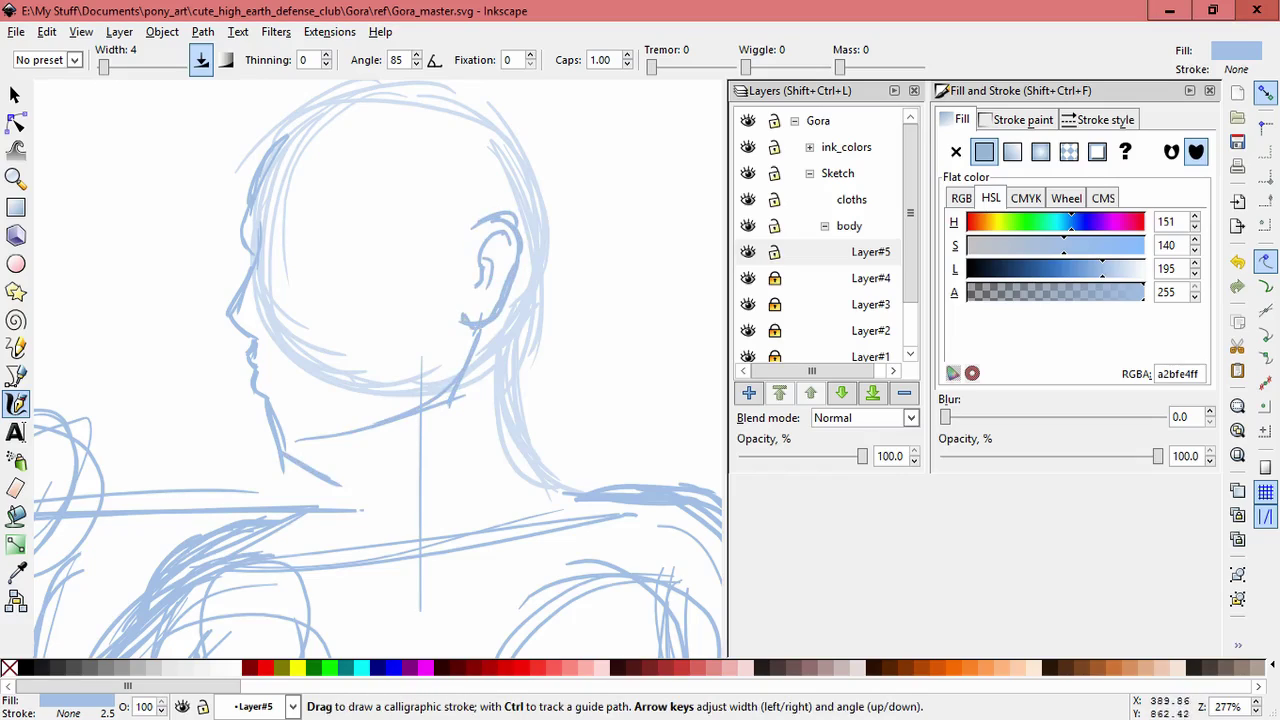
Delete the chin strokes below the lips of the face profile
{"action": "key", "text": "s"}
{"action": "left_click", "coordinate": [486, 271]}
{"action": "key", "text": "Escape"}
{"action": "left_click", "coordinate": [275, 435]}
{"action": "key", "text": "Delete"}
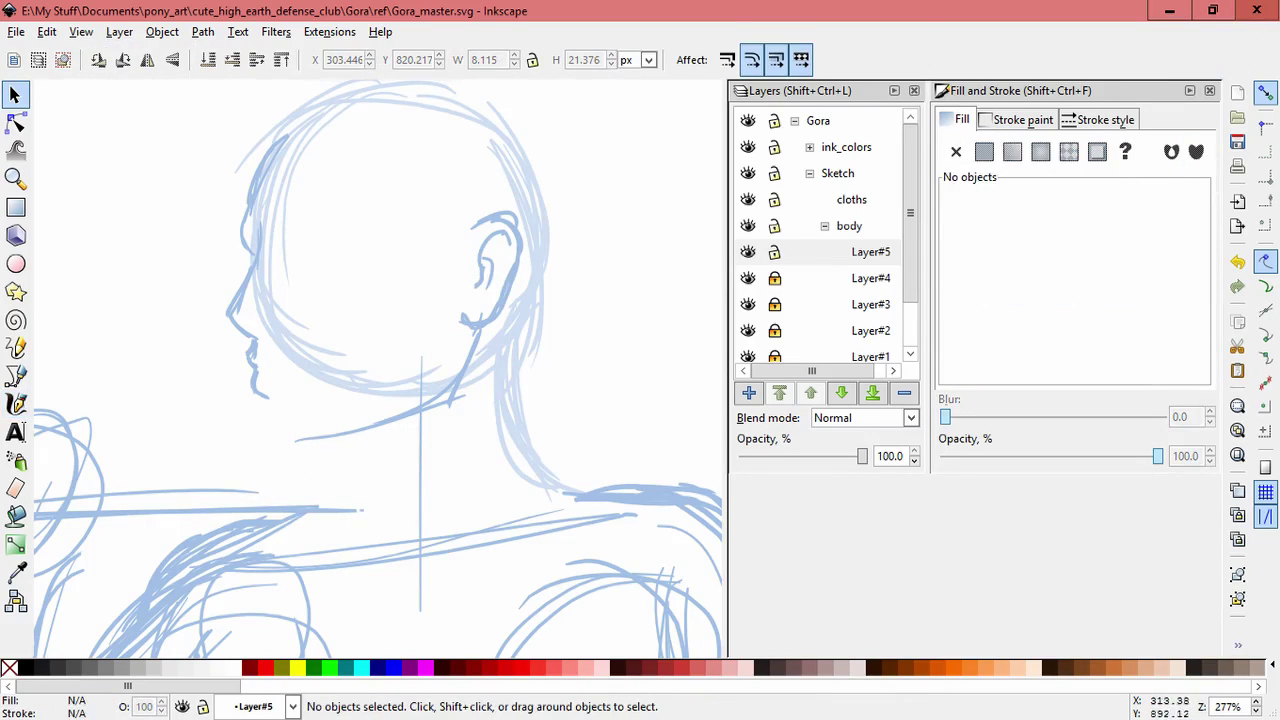
Move the nose and mouth strokes slightly up and inward, closer to the head circle
{"action": "left_click_drag", "start_coordinate": [173, 236], "coordinate": [173, 236]}
{"action": "key", "text": "Delete"}
{"action": "left_click", "coordinate": [253, 253]}
{"action": "key", "text": "Escape"}
{"action": "key", "text": "c"}
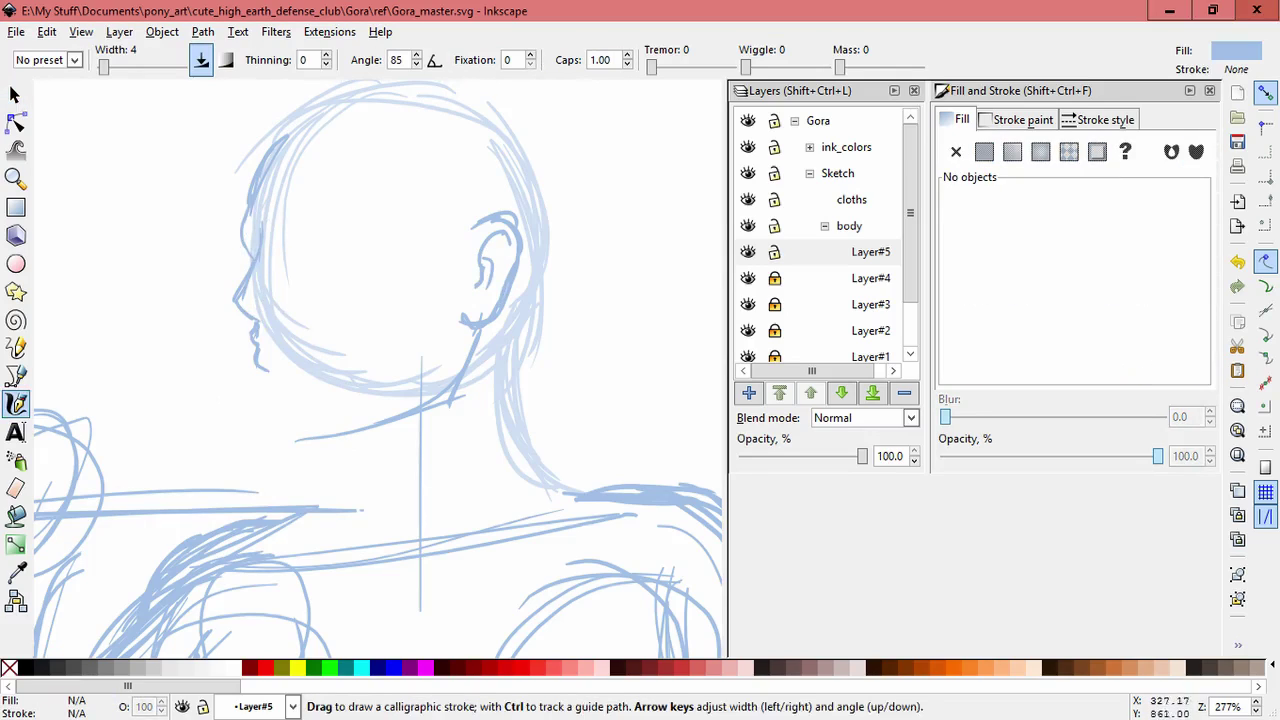
Redraw the chin from below the lips to the jaw line and draw the front of the neck down to the shoulder
{"action": "scroll", "coordinate": [325, 370], "scroll_direction": "up", "scroll_amount": 2}
{"action": "left_click_drag", "start_coordinate": [212, 372], "coordinate": [240, 496]}
{"action": "mouse_move", "coordinate": [232, 440]}
{"action": "left_mouse_down"}
{"action": "mouse_move", "coordinate": [288, 530]}
{"action": "mouse_move", "coordinate": [352, 540]}
{"action": "mouse_move", "coordinate": [347, 495]}
{"action": "mouse_move", "coordinate": [382, 346]}
{"action": "left_mouse_up"}
{"action": "mouse_move", "coordinate": [266, 500]}
{"action": "left_mouse_down"}
{"action": "mouse_move", "coordinate": [350, 492]}
{"action": "mouse_move", "coordinate": [345, 470]}
{"action": "left_mouse_up"}
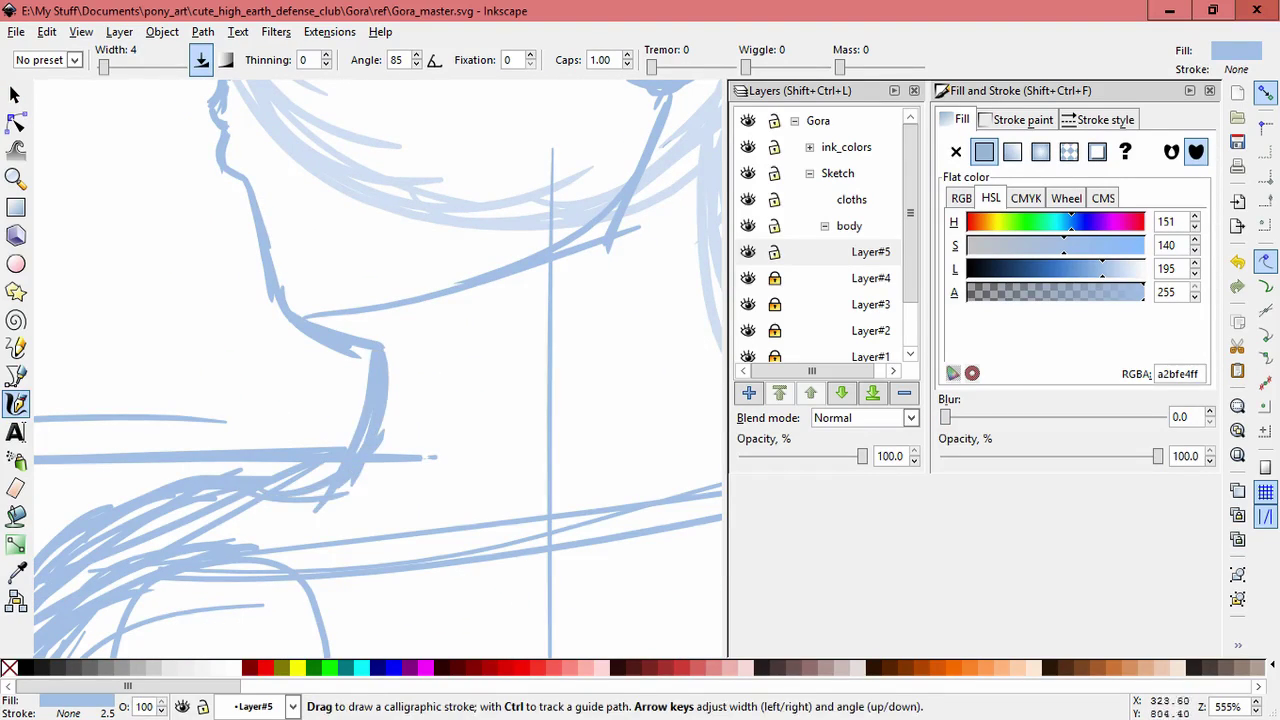
{"action": "scroll", "coordinate": [360, 440], "scroll_direction": "down", "scroll_amount": 3}
Delete the chin, jaw line and front neck strokes from Layer#5
{"action": "key", "text": "s"}
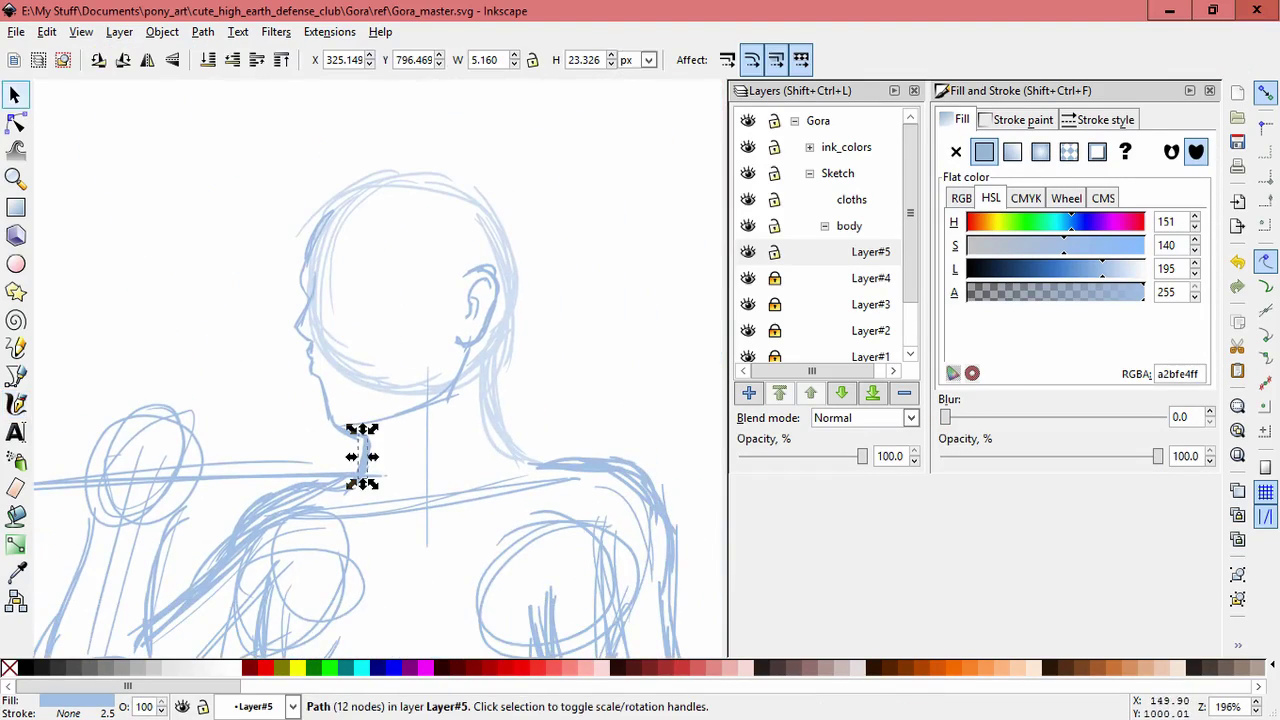
{"action": "left_click_drag", "start_coordinate": [352, 446], "coordinate": [380, 432]}
{"action": "left_click", "coordinate": [395, 415]}
{"action": "left_click", "coordinate": [402, 408]}
{"action": "key", "text": "Escape"}
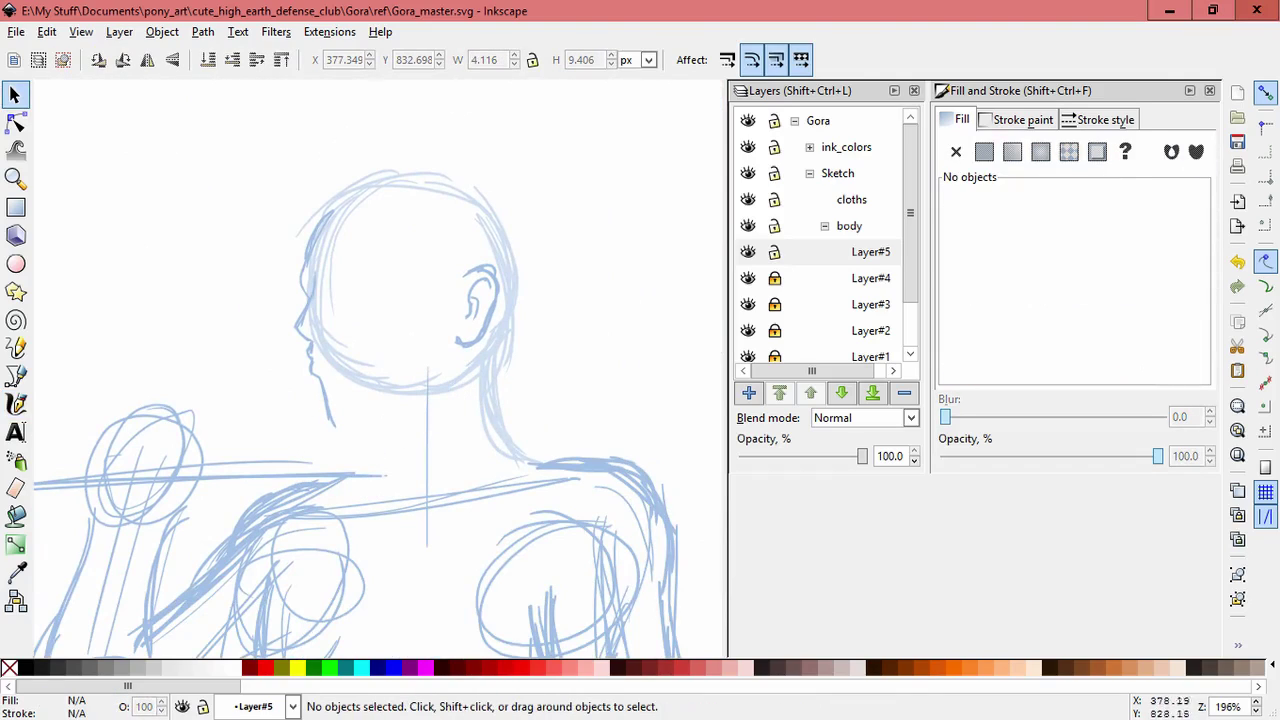
{"action": "scroll", "coordinate": [410, 307], "scroll_direction": "up", "scroll_amount": 1}
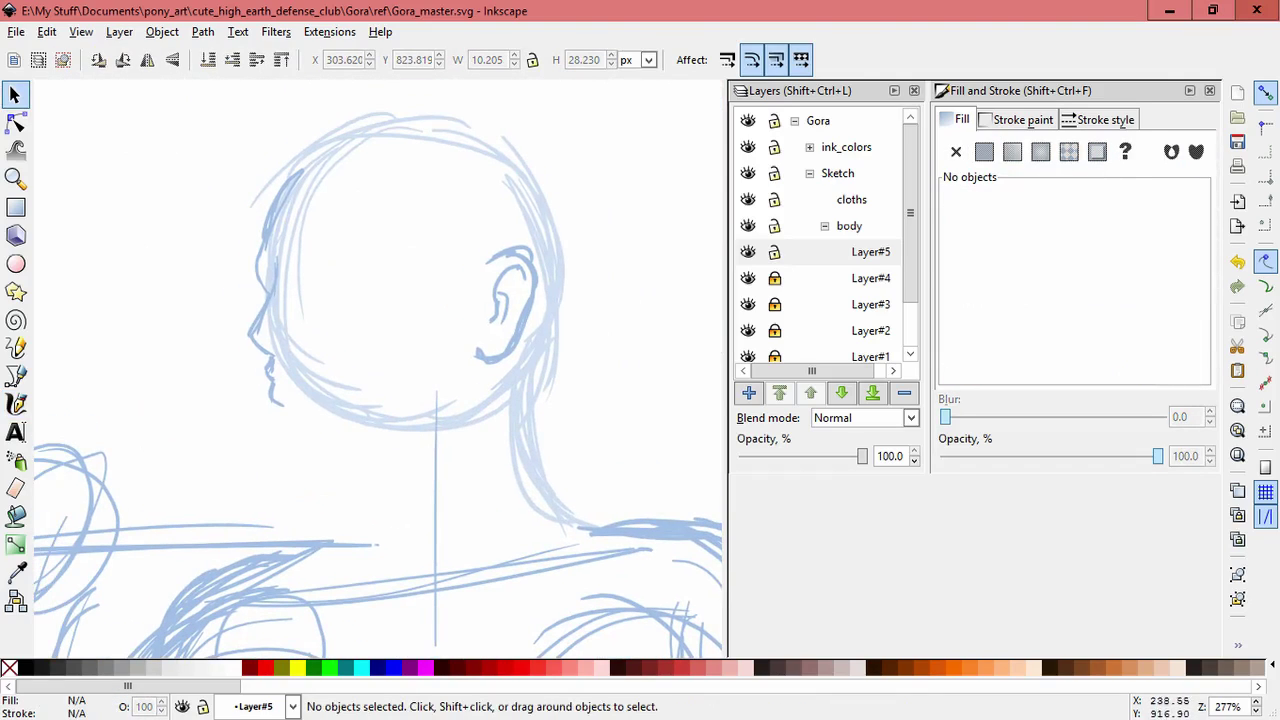
Delete the mouth, nose and brow strokes from the face profile, keeping the upper forehead and ear
{"action": "key", "text": "c"}
{"action": "scroll", "coordinate": [342, 425], "scroll_direction": "up", "scroll_amount": 1}
{"action": "key", "text": "s"}
{"action": "left_click_drag", "start_coordinate": [250, 340], "coordinate": [300, 405]}
{"action": "key", "text": "Escape"}
{"action": "left_click_drag", "start_coordinate": [195, 195], "coordinate": [305, 350]}
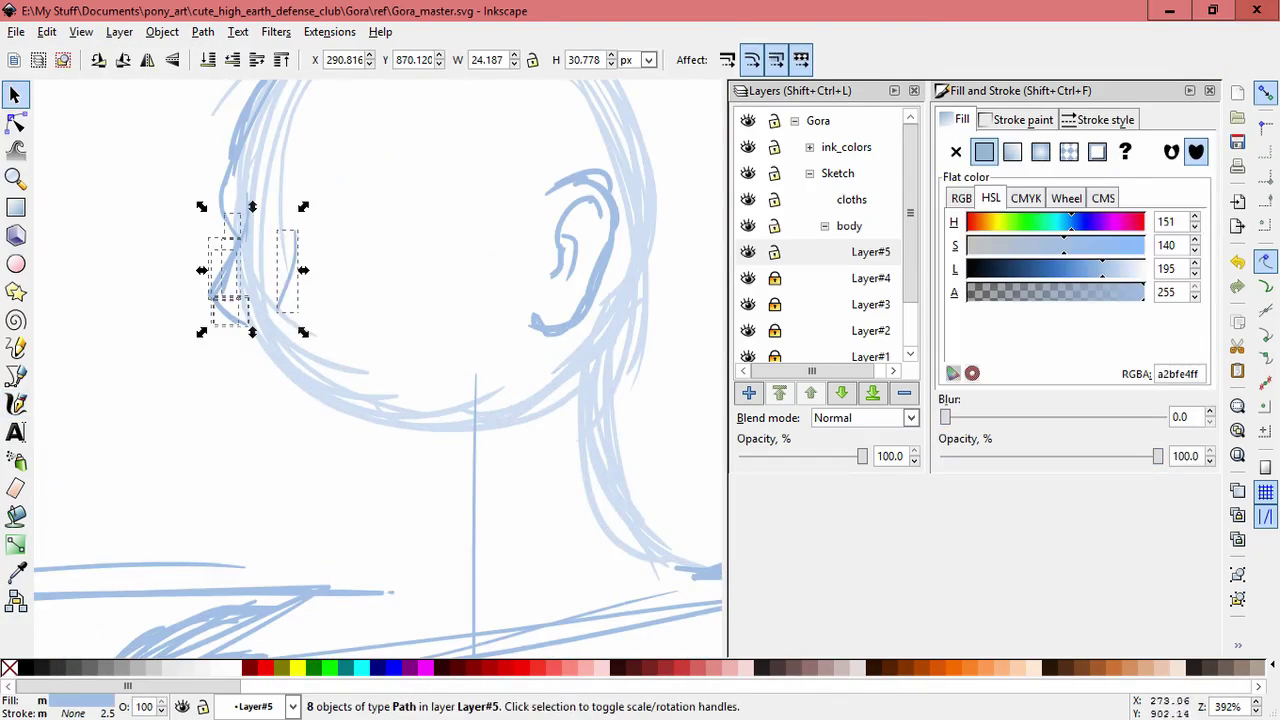
{"action": "key", "text": "Escape"}
{"action": "left_click", "coordinate": [238, 190]}
{"action": "key", "text": "Escape"}
Redraw the face profile from the brow over the nose, lips and chin, and continue the jaw line up to the ear
{"action": "key", "text": "c"}
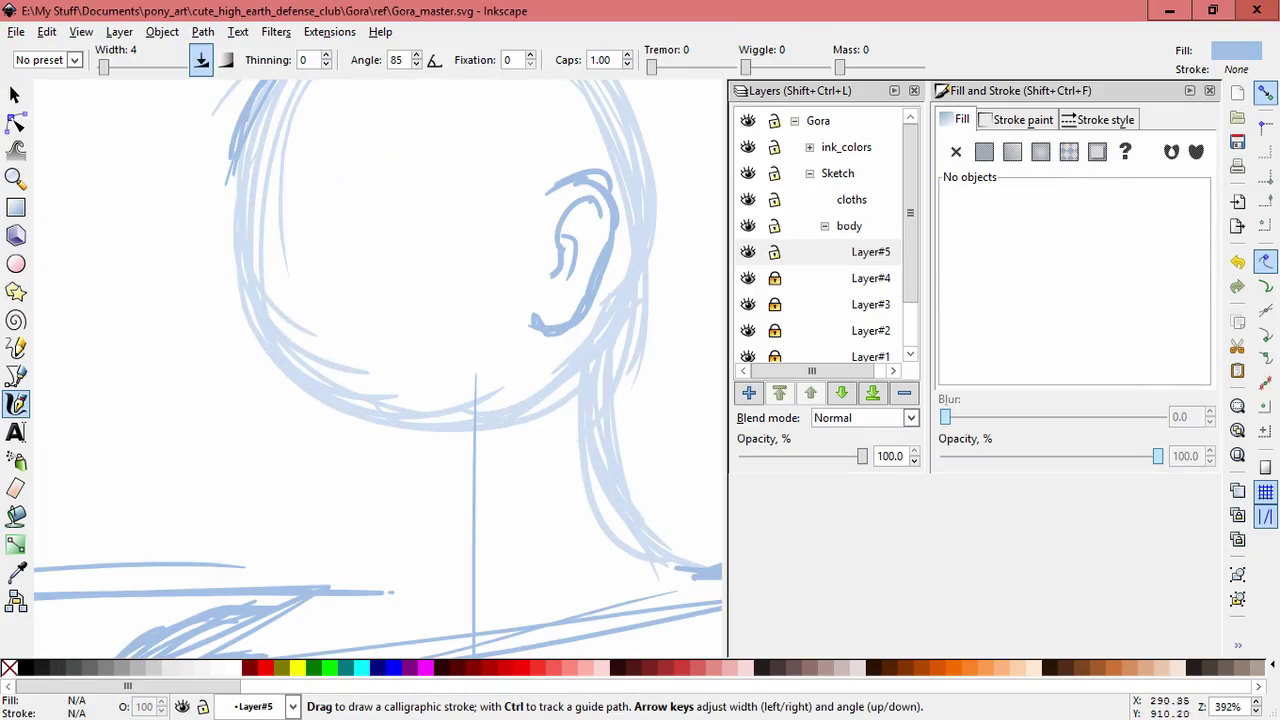
{"action": "left_click_drag", "start_coordinate": [227, 190], "coordinate": [214, 237]}
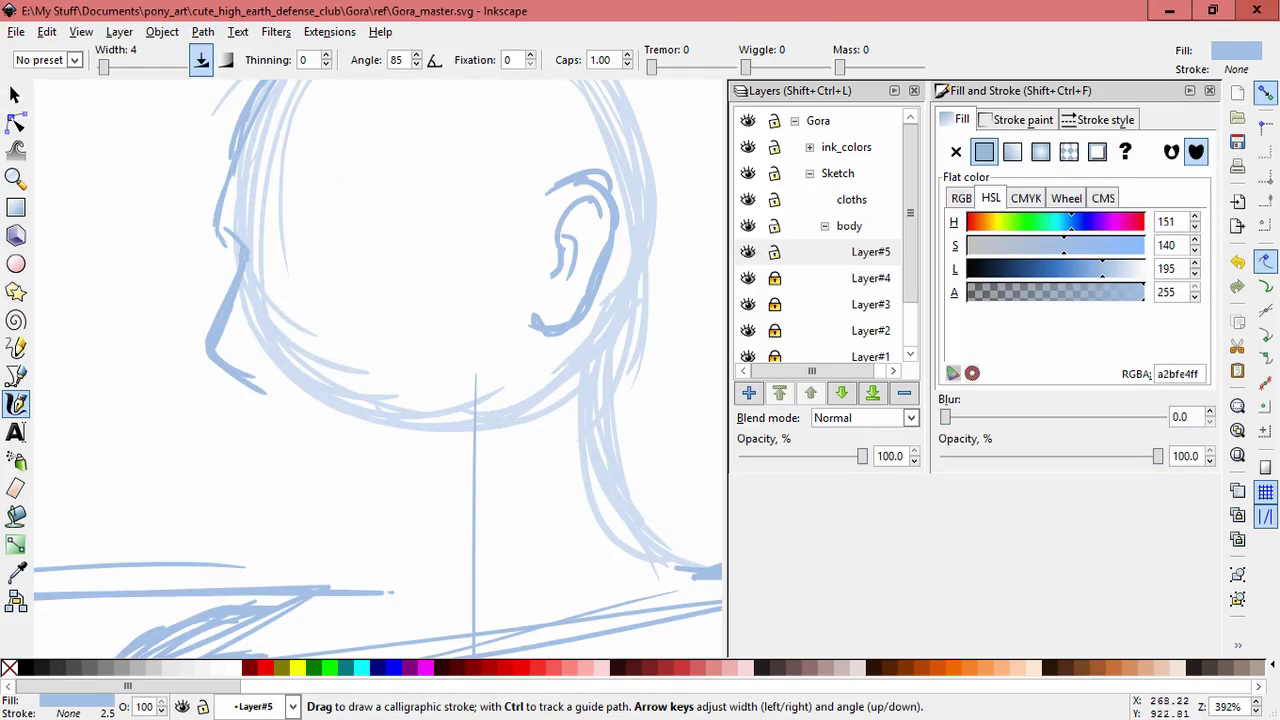
{"action": "key", "text": "s"}
{"action": "key", "text": "Escape"}
{"action": "key", "text": "c"}
{"action": "mouse_move", "coordinate": [245, 376]}
{"action": "left_mouse_down"}
{"action": "mouse_move", "coordinate": [243, 405]}
{"action": "mouse_move", "coordinate": [301, 512]}
{"action": "mouse_move", "coordinate": [515, 380]}
{"action": "mouse_move", "coordinate": [530, 345]}
{"action": "left_mouse_up"}
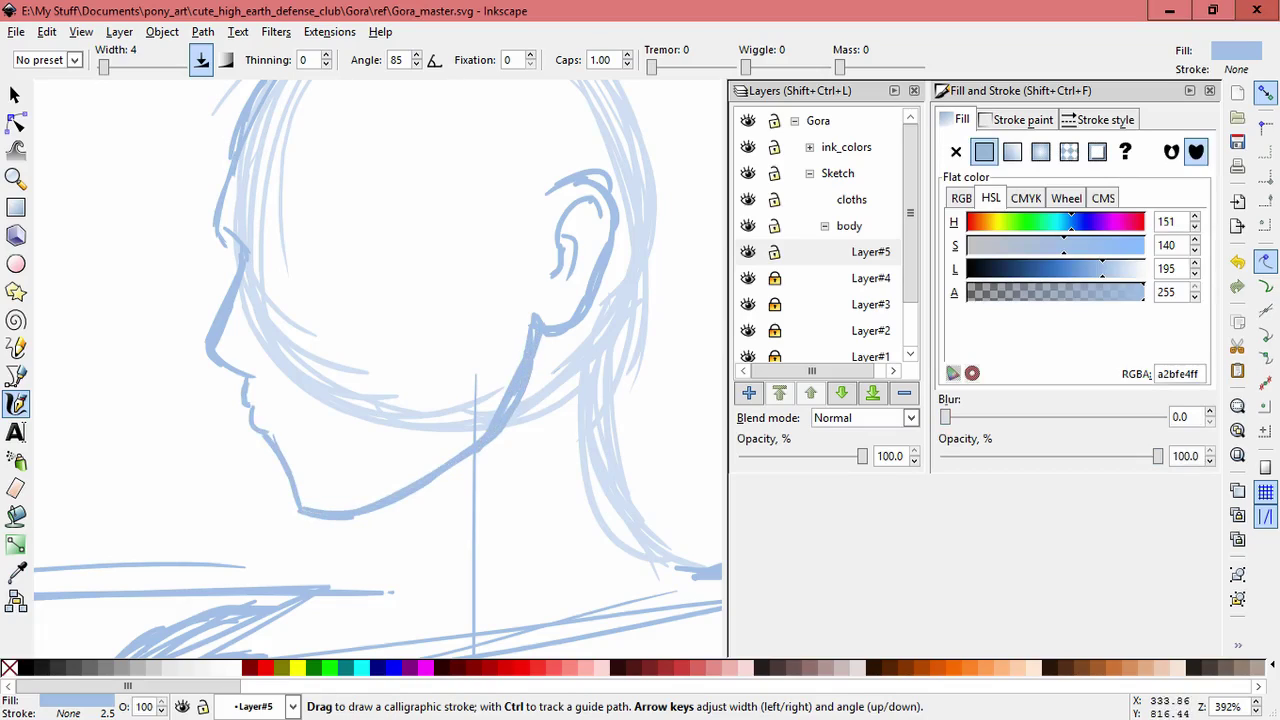
Draw the front of the neck below the jaw and the back of the neck sweeping down to the shoulder
{"action": "left_click_drag", "start_coordinate": [356, 517], "coordinate": [313, 590]}
{"action": "mouse_move", "coordinate": [525, 502]}
{"action": "left_mouse_down"}
{"action": "mouse_move", "coordinate": [438, 340]}
{"action": "mouse_move", "coordinate": [483, 428]}
{"action": "left_mouse_up"}
{"action": "key", "text": "space"}
{"action": "left_click_drag", "start_coordinate": [289, 143], "coordinate": [522, 512]}
{"action": "left_click_drag", "start_coordinate": [523, 190], "coordinate": [493, 228]}
{"action": "left_click", "coordinate": [458, 436]}
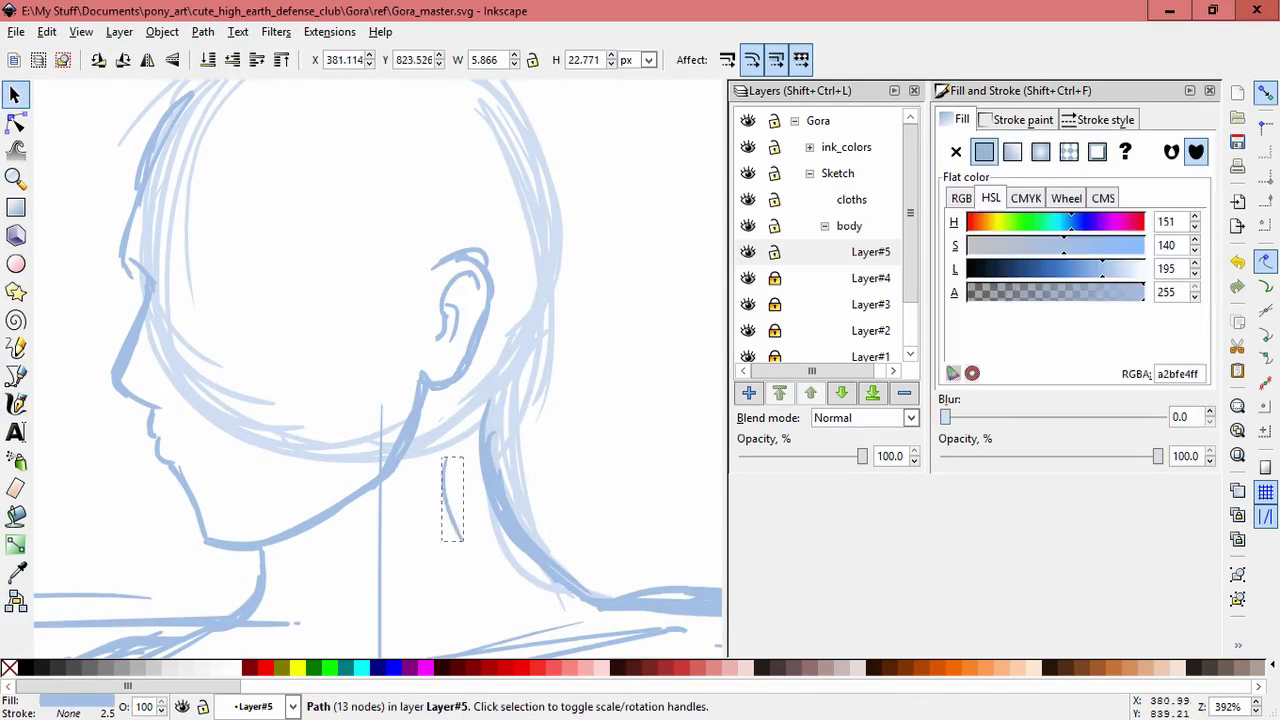
Delete the short stray stroke behind the jaw and enlarge the face and ear strokes slightly
{"action": "scroll", "coordinate": [506, 342], "scroll_direction": "down", "scroll_amount": 1}
{"action": "left_click_drag", "start_coordinate": [157, 129], "coordinate": [532, 512]}
{"action": "left_click_drag", "start_coordinate": [230, 498], "coordinate": [226, 494]}
{"action": "left_click", "coordinate": [226, 494]}
{"action": "left_click", "coordinate": [331, 520]}
{"action": "key", "text": "Escape"}
Draw the skull outline with calligraphic strokes from the forehead over the crown and down the back of the head
{"action": "key", "text": "c"}
{"action": "left_click_drag", "start_coordinate": [357, 488], "coordinate": [320, 552]}
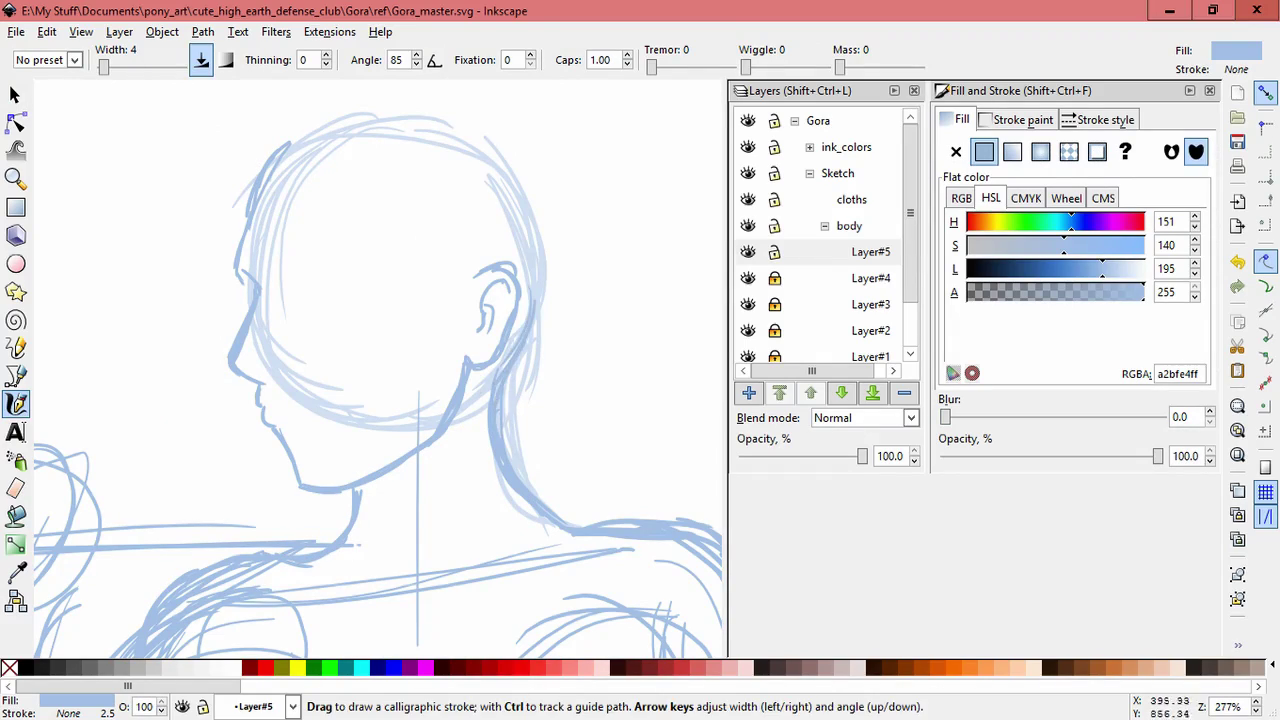
{"action": "left_click_drag", "start_coordinate": [258, 198], "coordinate": [396, 130]}
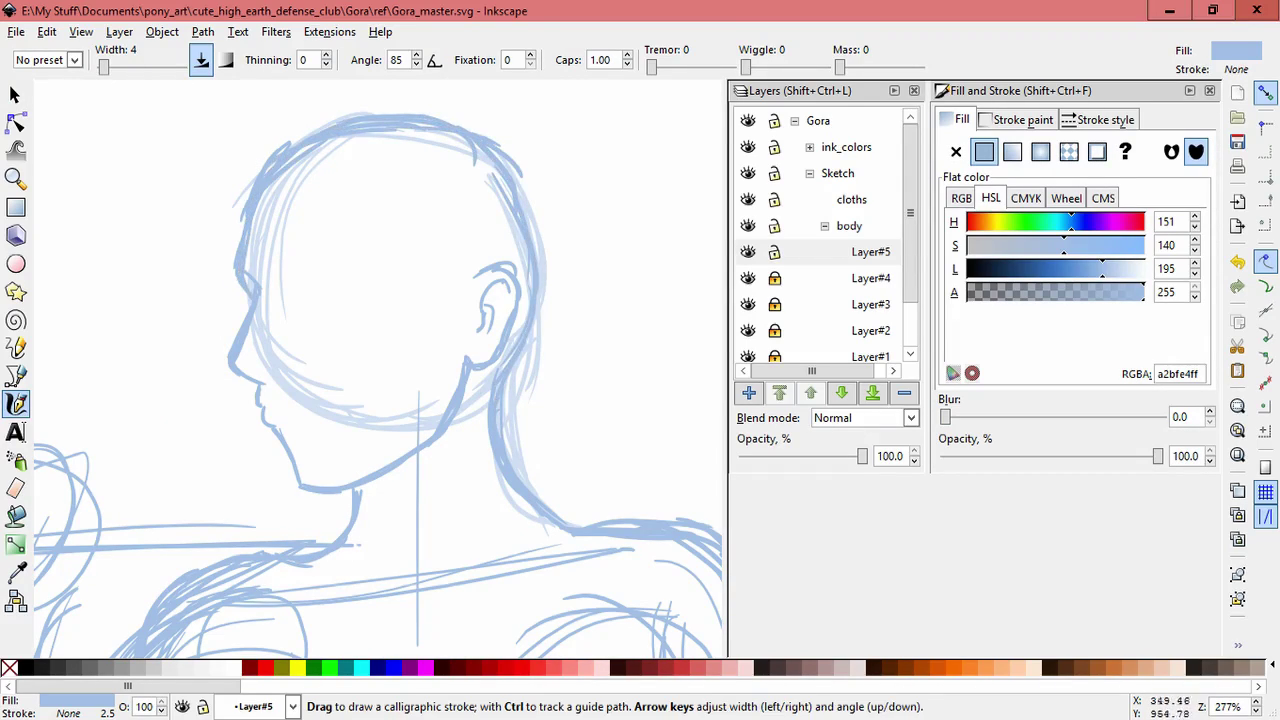
Draw a mouth line running back from the lips and a short line below the lower lip
{"action": "scroll", "coordinate": [365, 408], "scroll_direction": "up", "scroll_amount": 2}
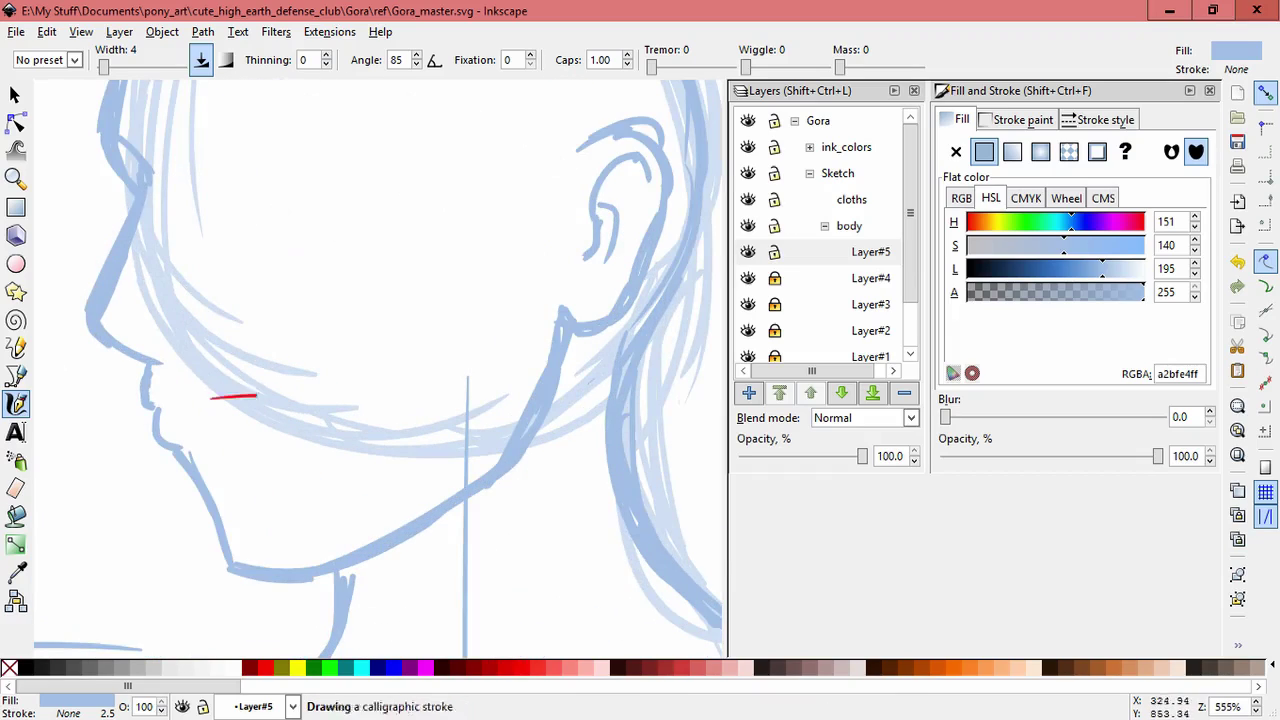
{"action": "left_click_drag", "start_coordinate": [180, 398], "coordinate": [260, 397]}
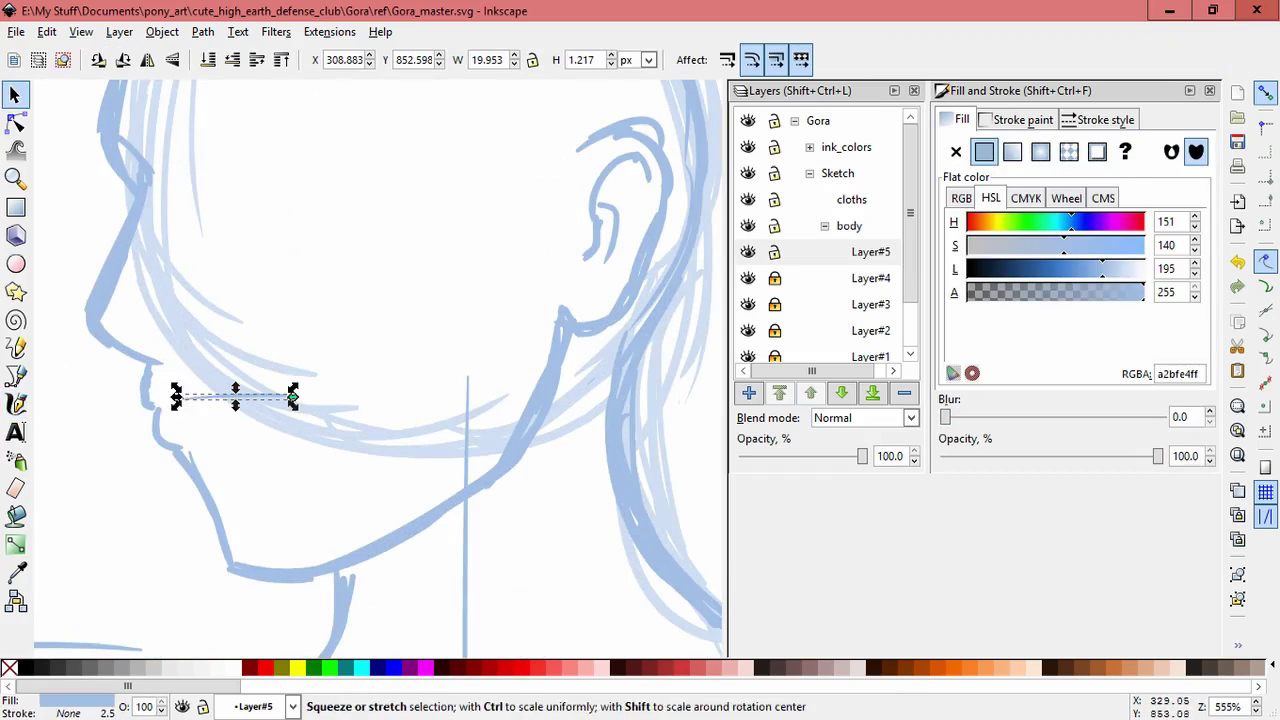
{"action": "key", "text": "Escape"}
{"action": "left_click_drag", "start_coordinate": [262, 400], "coordinate": [298, 410]}
{"action": "left_click_drag", "start_coordinate": [177, 404], "coordinate": [260, 399]}
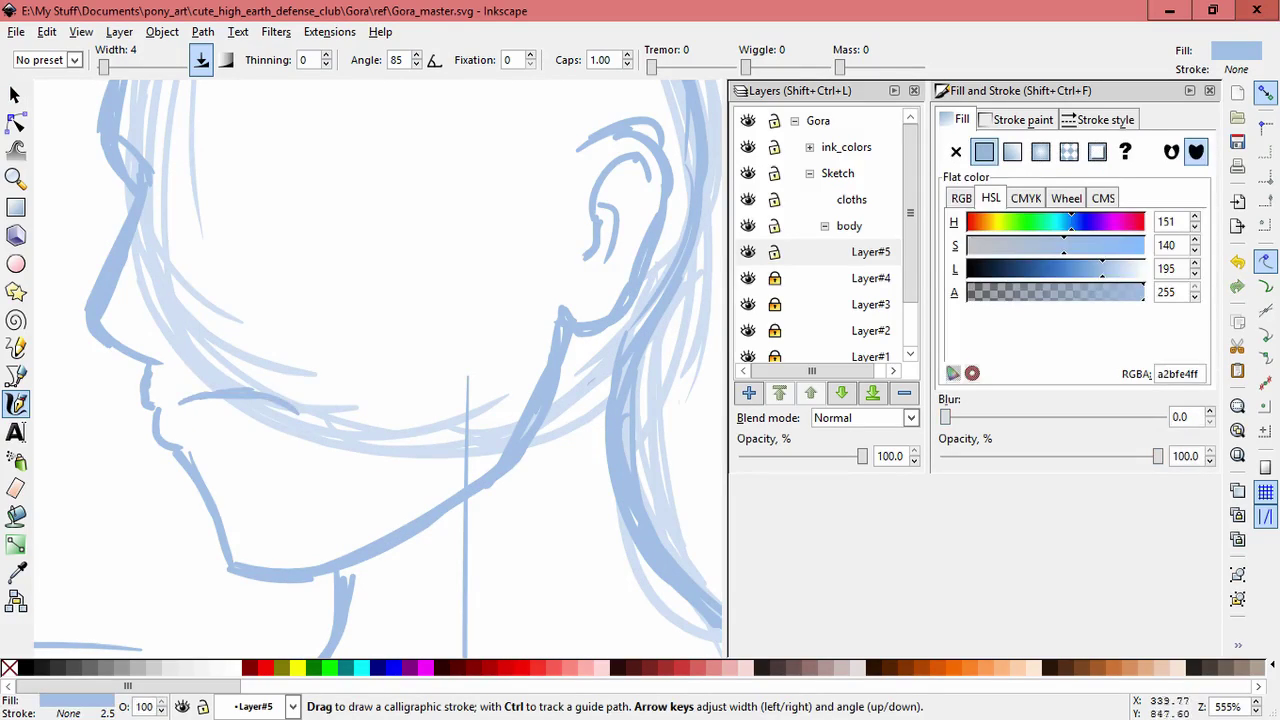
{"action": "left_click_drag", "start_coordinate": [350, 350], "coordinate": [374, 547]}
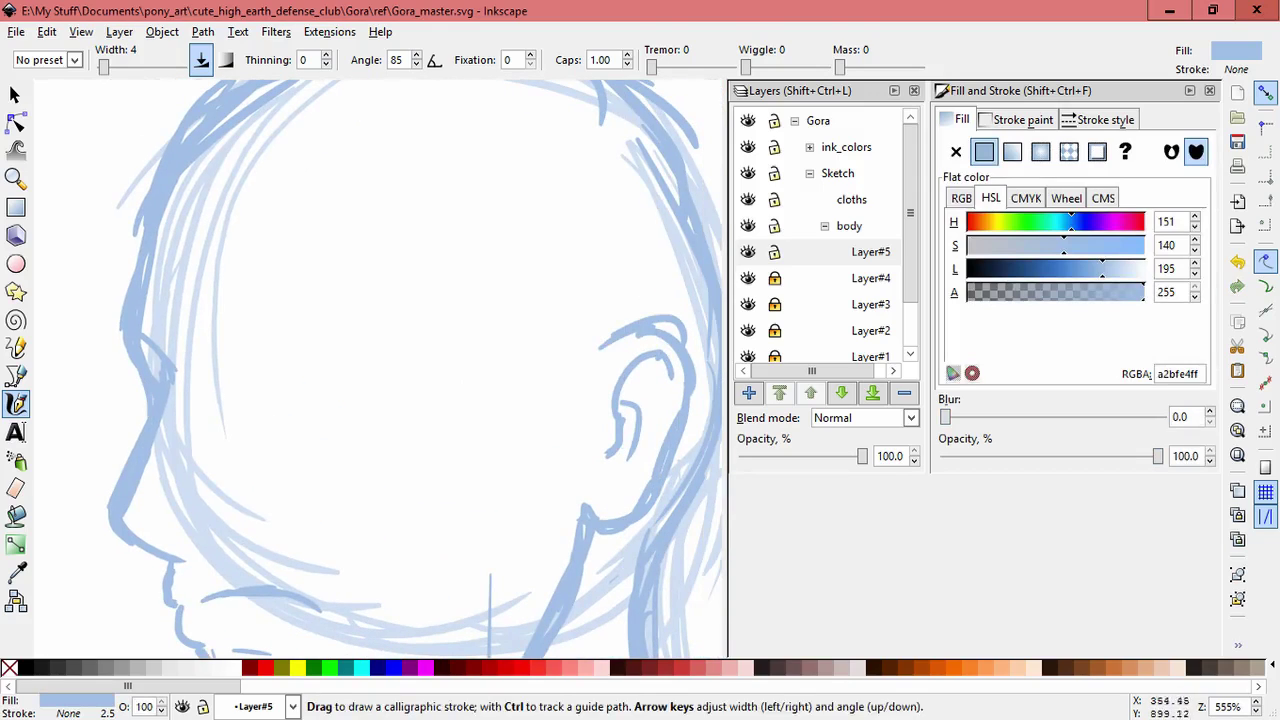
Replace the curved mouth line with a straighter one and rotate it until it runs nearly level
{"action": "scroll", "coordinate": [380, 370], "scroll_direction": "down", "scroll_amount": 2}
{"action": "scroll", "coordinate": [380, 370], "scroll_direction": "up", "scroll_amount": 1}
{"action": "key", "text": "s"}
{"action": "left_click_drag", "start_coordinate": [206, 440], "coordinate": [316, 480]}
{"action": "key", "text": "Escape"}
{"action": "key", "text": "c"}
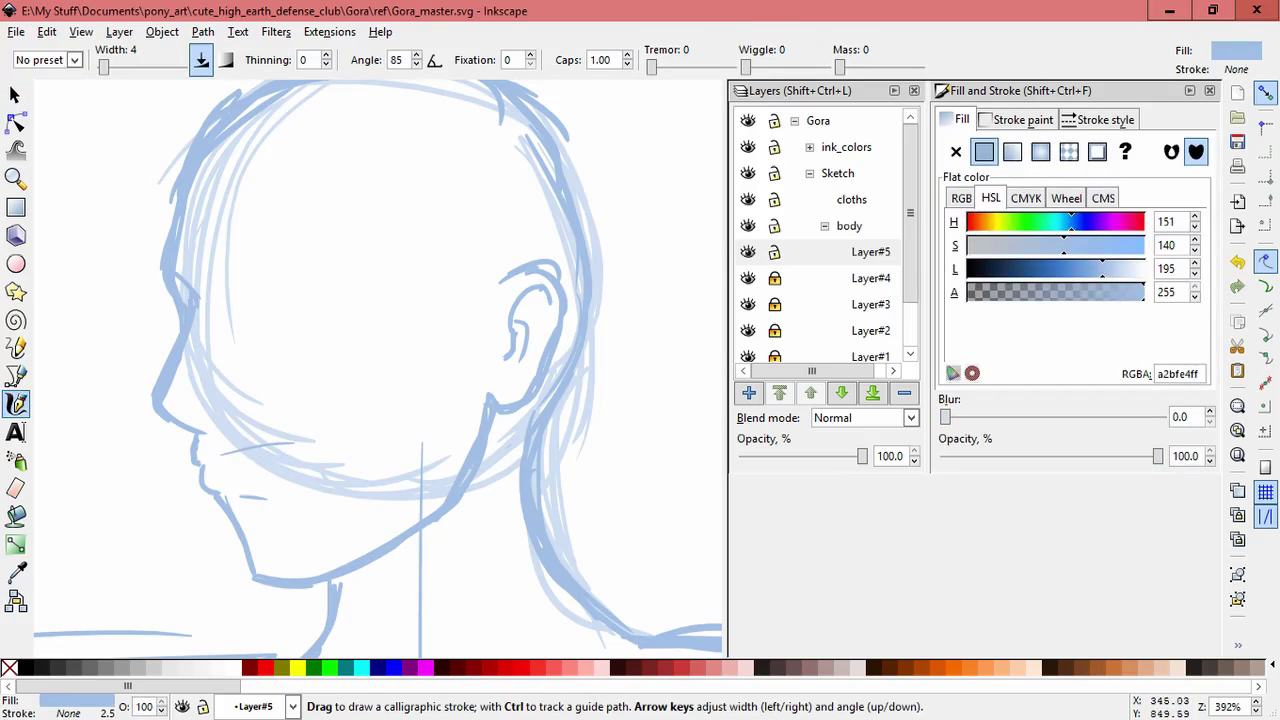
{"action": "key", "text": "s"}
{"action": "left_click", "coordinate": [255, 448]}
{"action": "left_click_drag", "start_coordinate": [255, 448], "coordinate": [254, 448]}
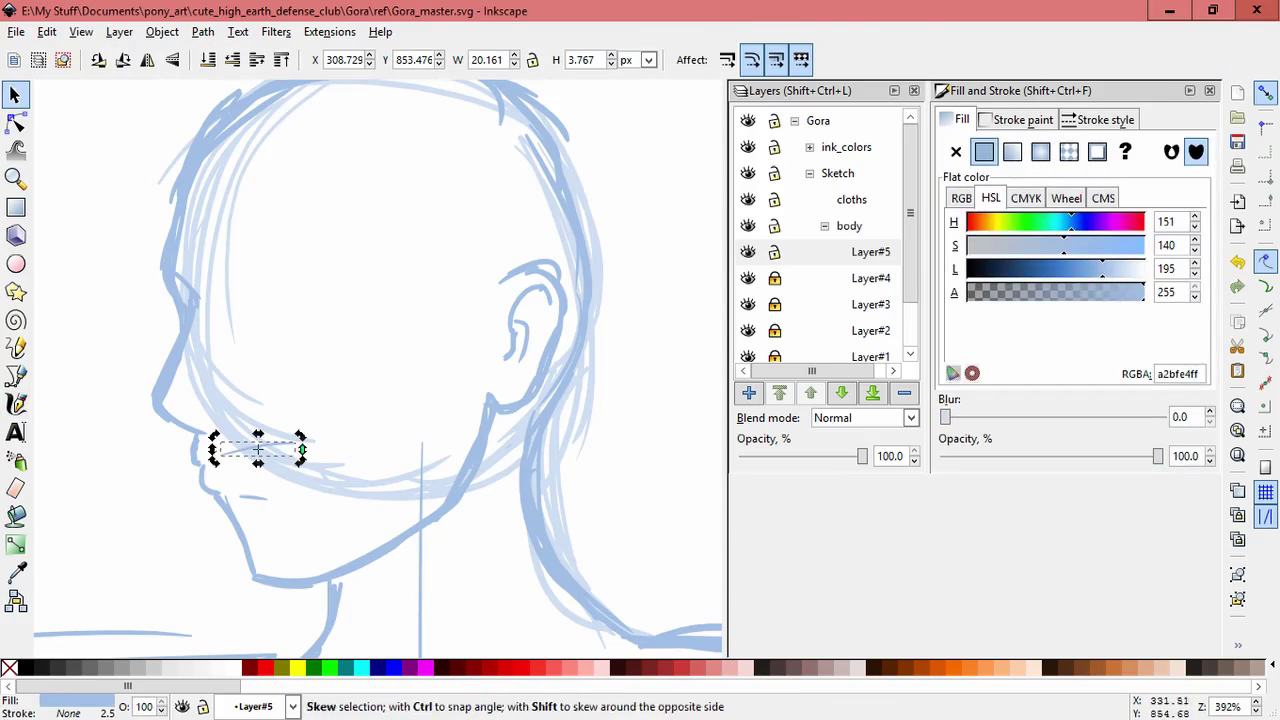
{"action": "key", "text": "Escape"}
{"action": "scroll", "coordinate": [380, 320], "scroll_direction": "down", "scroll_amount": 3}
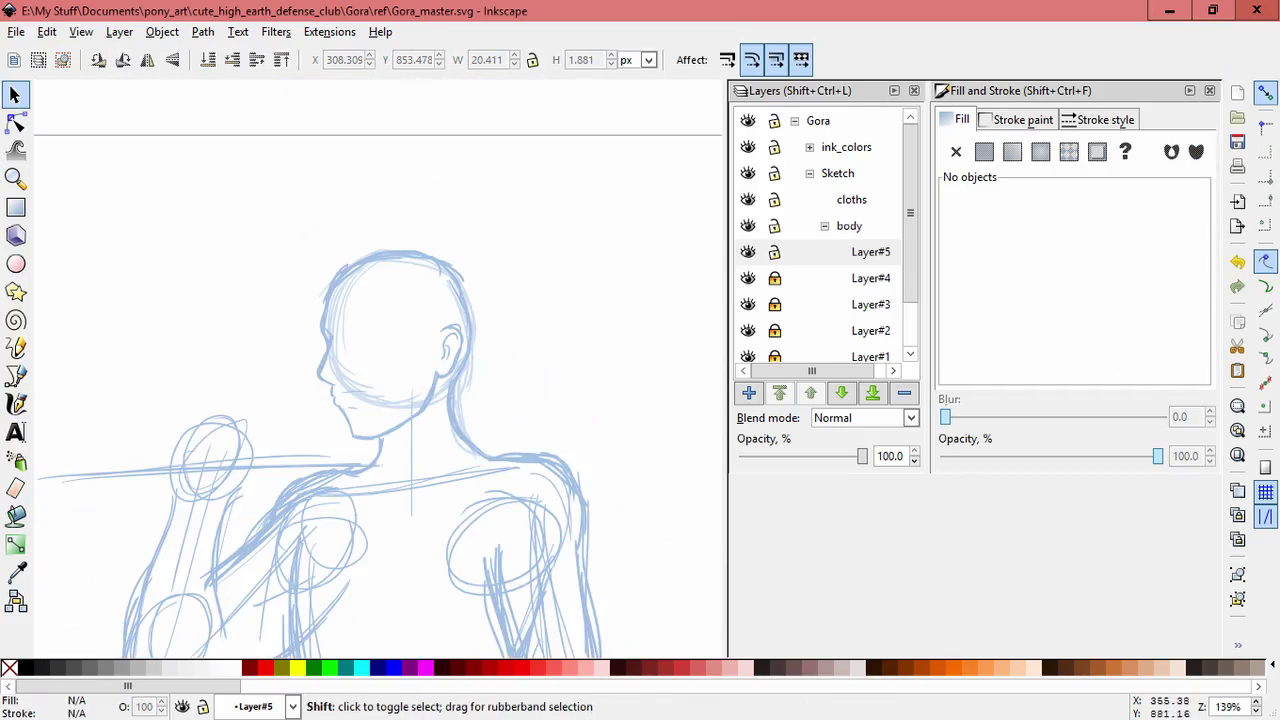
{"action": "scroll", "coordinate": [370, 355], "scroll_direction": "up", "scroll_amount": 2}
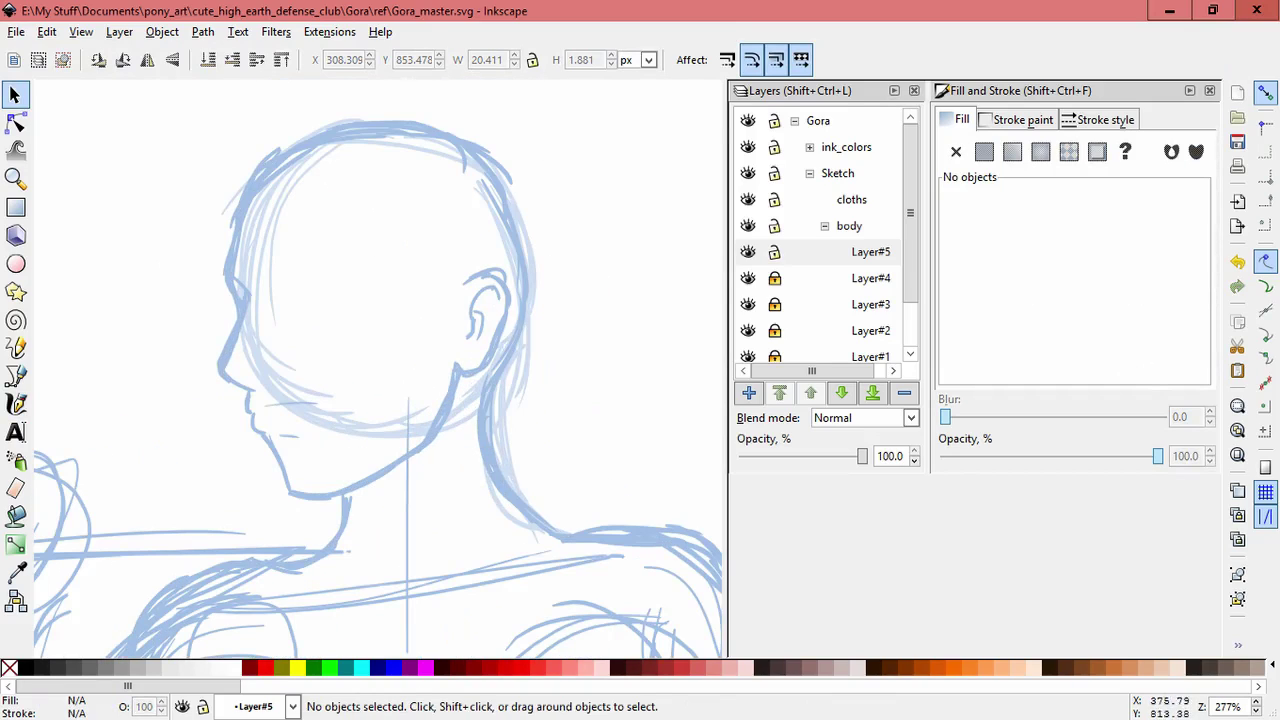
Select the skull, brow and nose strokes and narrow them slightly from the face side
{"action": "left_click", "coordinate": [289, 411]}
{"action": "key", "text": "Escape"}
{"action": "left_click_drag", "start_coordinate": [151, 89], "coordinate": [580, 409]}
{"action": "left_click_drag", "start_coordinate": [209, 309], "coordinate": [219, 309]}
{"action": "key", "text": "Escape"}
Select the mouth, chin and jaw strokes, narrow them from the front and rotate them slightly to match the profile
{"action": "left_click_drag", "start_coordinate": [490, 538], "coordinate": [248, 348]}
{"action": "left_click", "coordinate": [280, 460]}
{"action": "left_click_drag", "start_coordinate": [493, 432], "coordinate": [493, 414]}
{"action": "left_click_drag", "start_coordinate": [252, 421], "coordinate": [252, 421]}
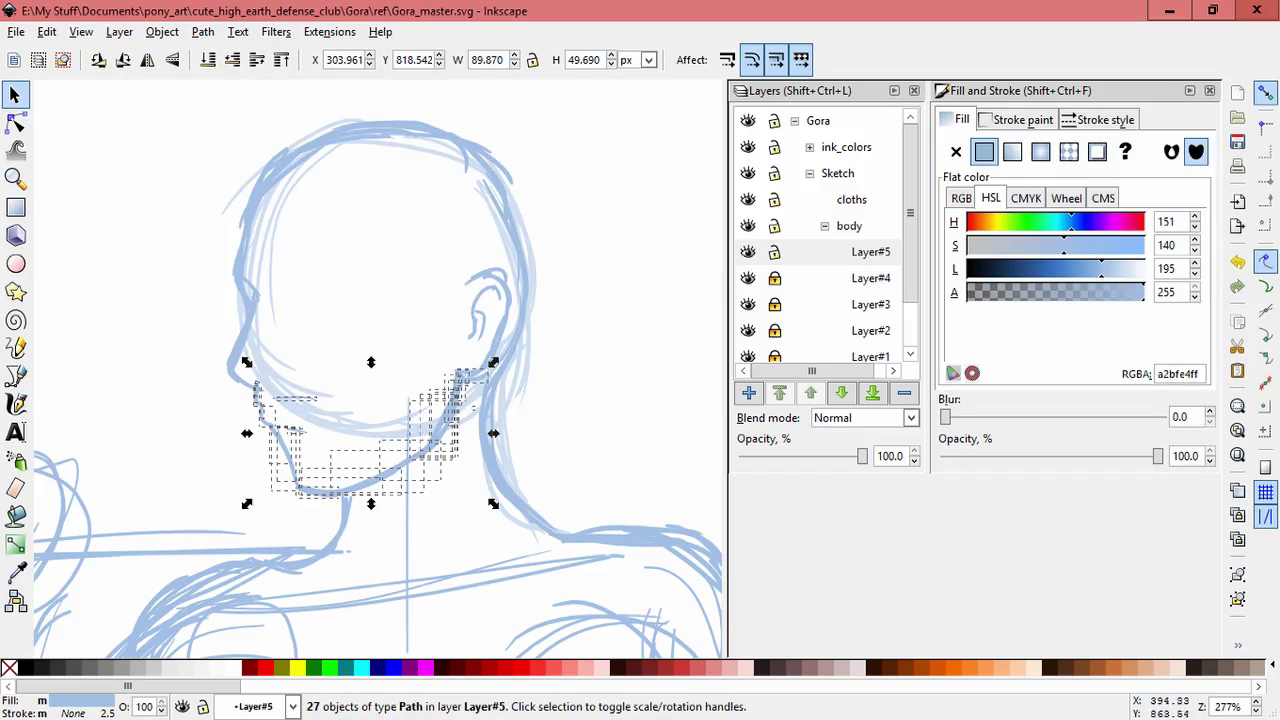
{"action": "left_click_drag", "start_coordinate": [494, 362], "coordinate": [490, 358]}
{"action": "left_click_drag", "start_coordinate": [461, 399], "coordinate": [462, 373]}
{"action": "key", "text": "Escape"}
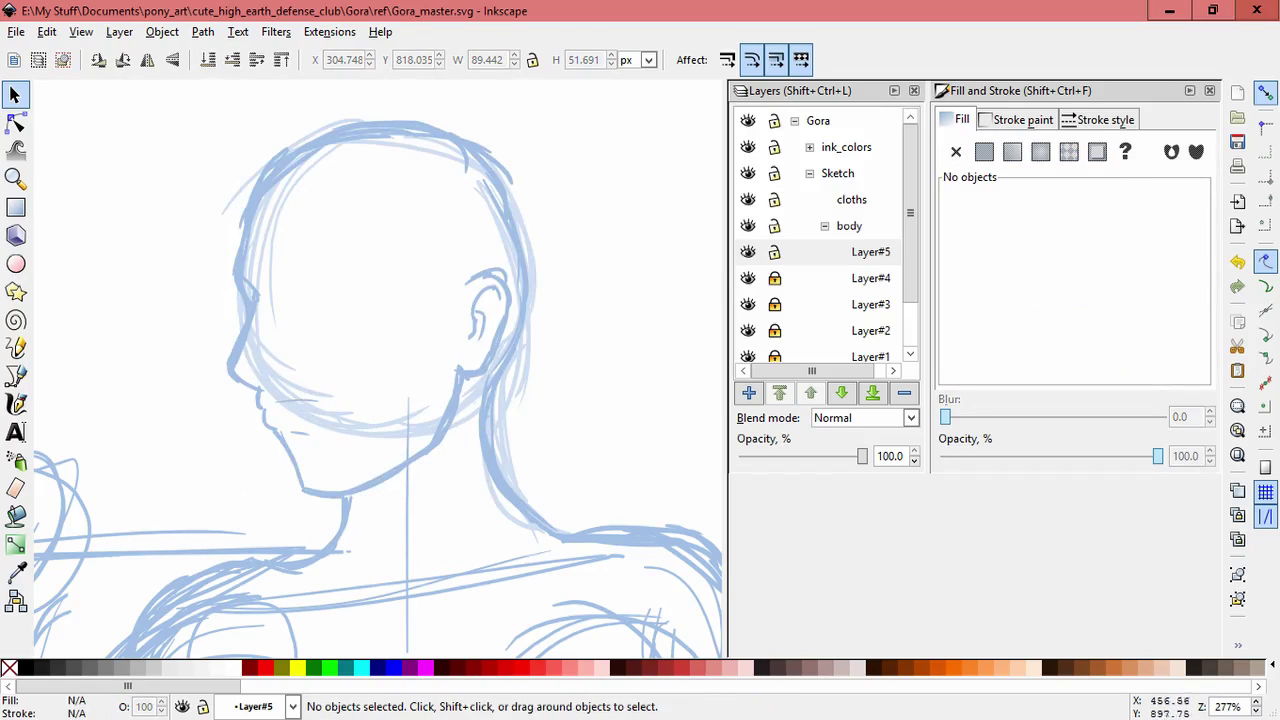
Undo and restore the lower-face adjustment, and remove the extra stroke from the ear's upper rim
{"action": "key", "text": "ctrl+z"}
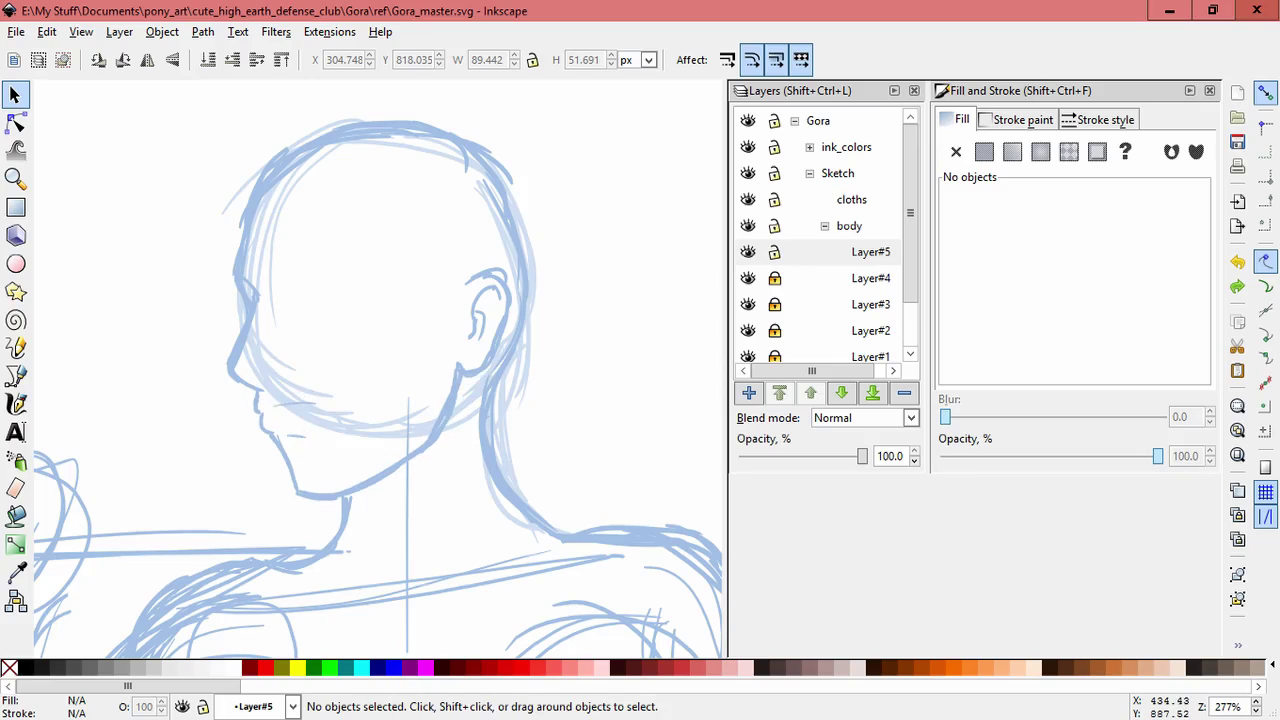
{"action": "key", "text": "ctrl+z"}
{"action": "key", "text": "ctrl+z"}
{"action": "left_click", "coordinate": [657, 260]}
{"action": "key", "text": "Escape"}
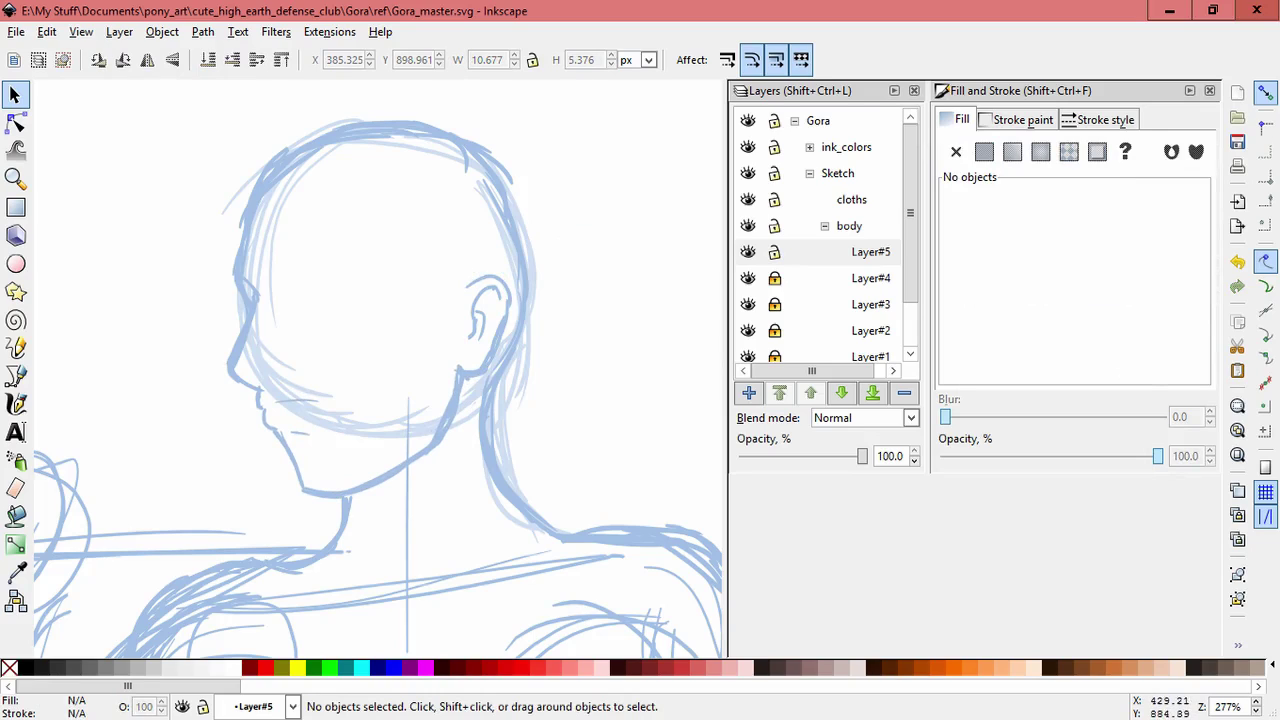
Try enlarging all the head strokes on Layer#5 slightly
{"action": "scroll", "coordinate": [378, 370], "scroll_direction": "down", "scroll_amount": 4}
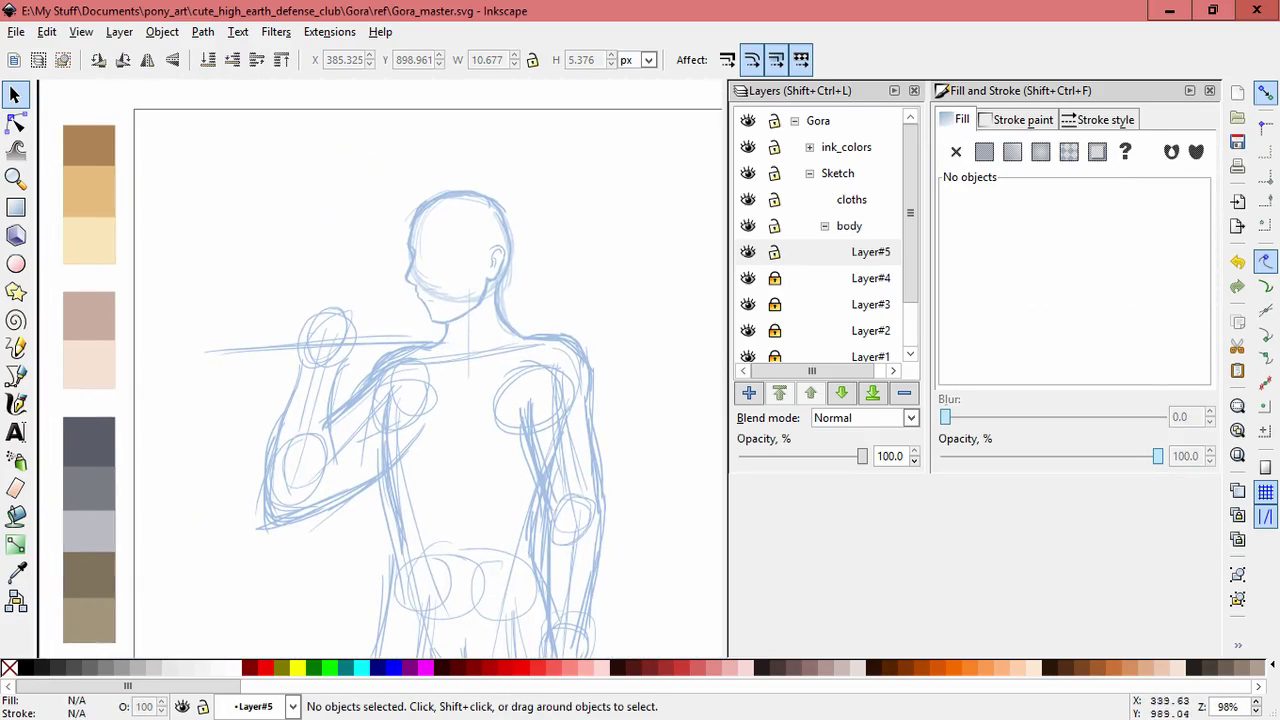
{"action": "key", "text": "ctrl+a"}
{"action": "key", "text": "Escape"}
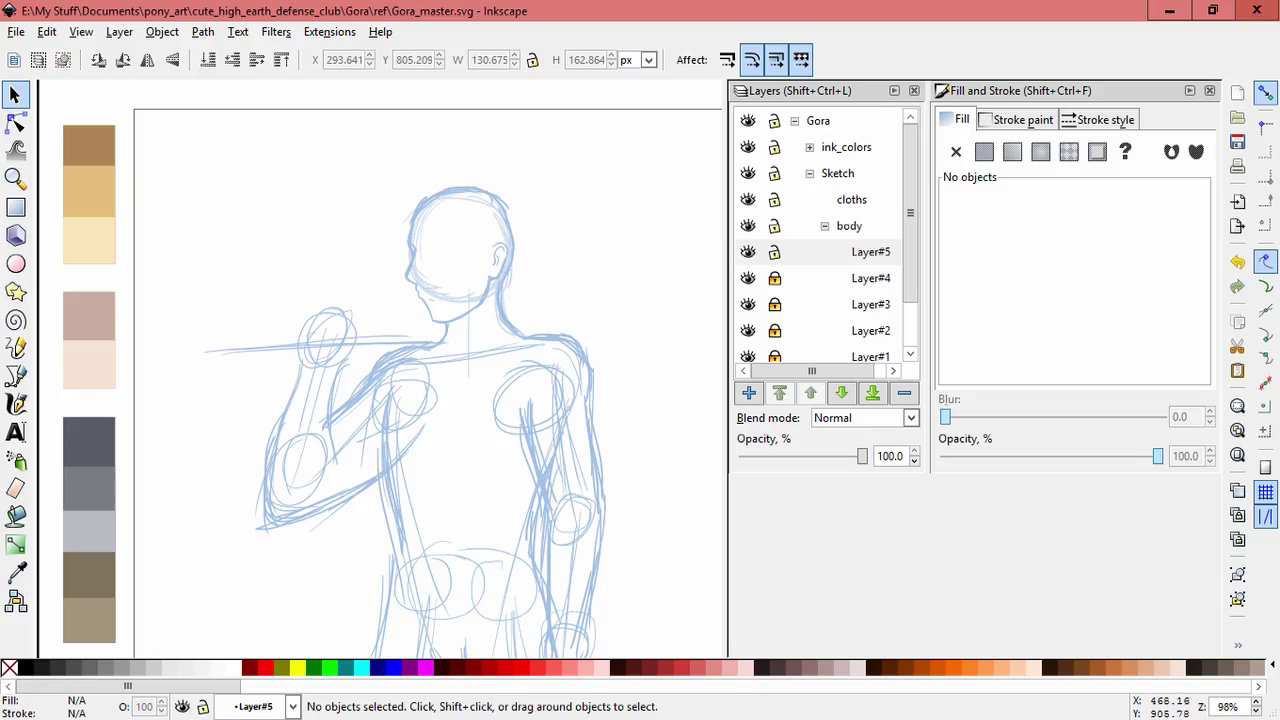
{"action": "scroll", "coordinate": [540, 245], "scroll_direction": "up", "scroll_amount": 1}
{"action": "scroll", "coordinate": [452, 189], "scroll_direction": "up", "scroll_amount": 3}
Save the drawing and add a layer named head above Layer#5
{"action": "key", "text": "ctrl+s"}
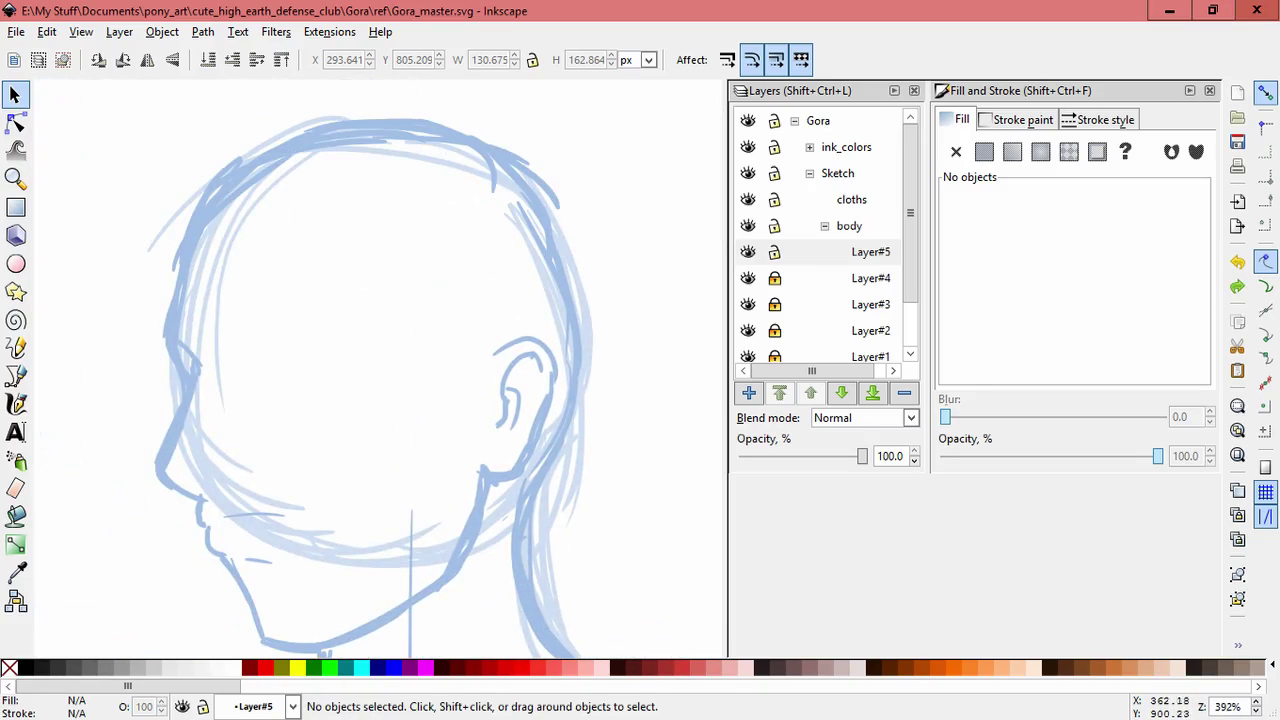
{"action": "key", "text": "ctrl+shift+n"}
{"action": "key", "text": "Return"}
{"action": "key", "text": "Return"}
Select all the head and neck strokes on Layer#5 and cut them
{"action": "left_click", "coordinate": [870, 278]}
{"action": "scroll", "coordinate": [657, 319], "scroll_direction": "down", "scroll_amount": 1}
{"action": "mouse_move", "coordinate": [260, 160]}
{"action": "left_mouse_down"}
{"action": "mouse_move", "coordinate": [540, 372]}
{"action": "mouse_move", "coordinate": [688, 648]}
{"action": "left_mouse_up"}
{"action": "scroll", "coordinate": [666, 480], "scroll_direction": "down", "scroll_amount": 2}
{"action": "key", "text": "Escape"}
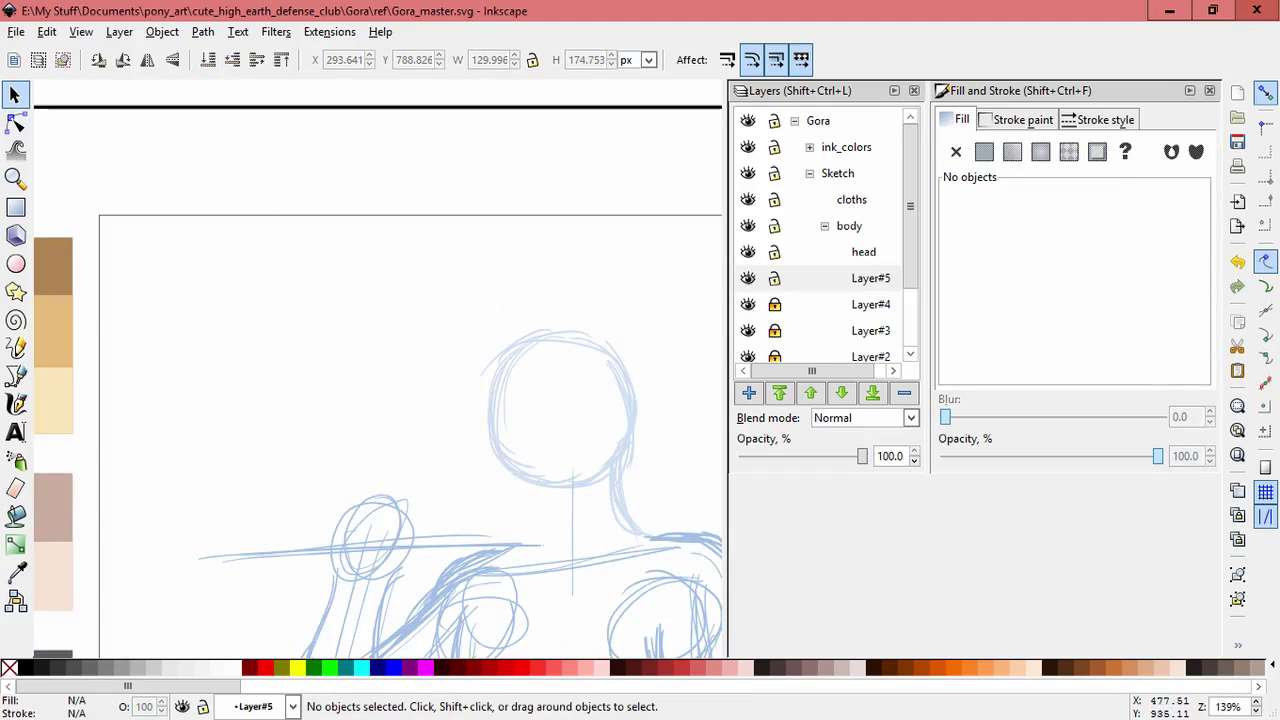
Add a sublayer inside the head layer and paste the cut strokes in place on it
{"action": "left_click", "coordinate": [863, 251]}
{"action": "key", "text": "ctrl+shift+n"}
{"action": "left_click", "coordinate": [654, 394]}
{"action": "left_click", "coordinate": [622, 457]}
{"action": "key", "text": "Return"}
{"action": "left_click", "coordinate": [47, 31]}
{"action": "left_click", "coordinate": [94, 197]}
{"action": "key", "text": "Escape"}
Delete the emptied Layer#5 and add a new layer above Layer#6 inside the head layer
{"action": "left_click", "coordinate": [870, 304]}
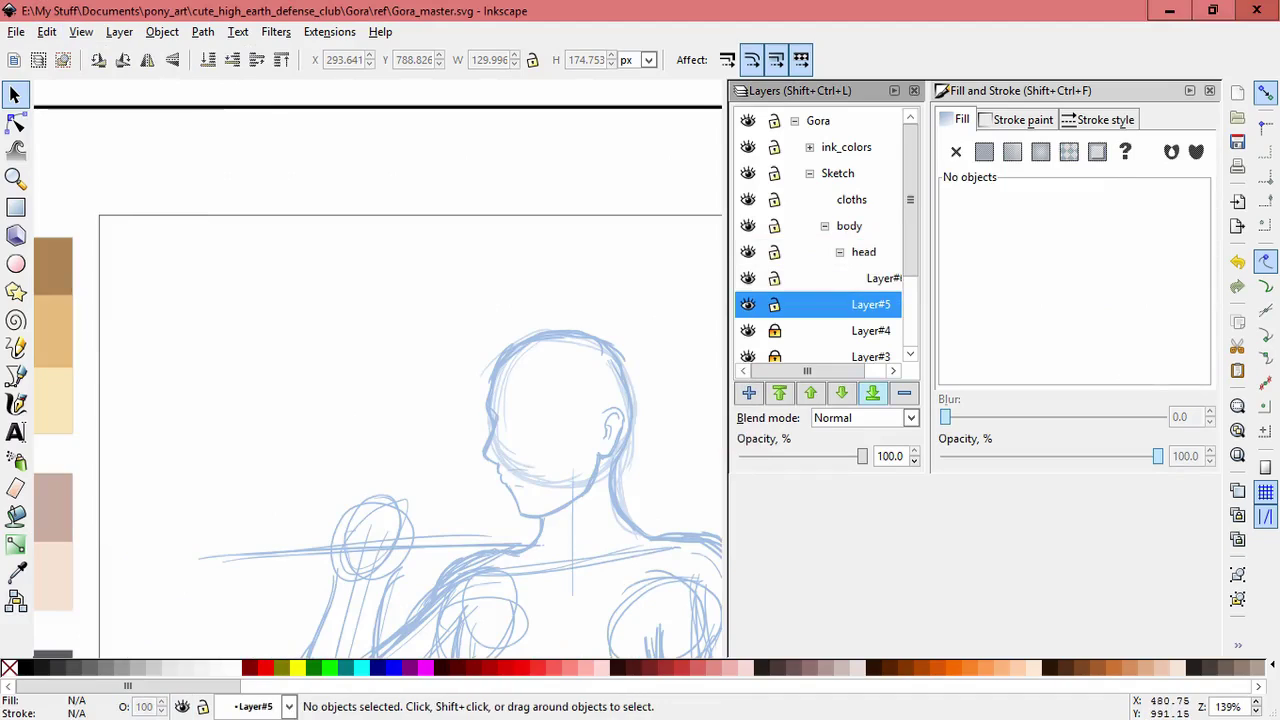
{"action": "left_click", "coordinate": [903, 392]}
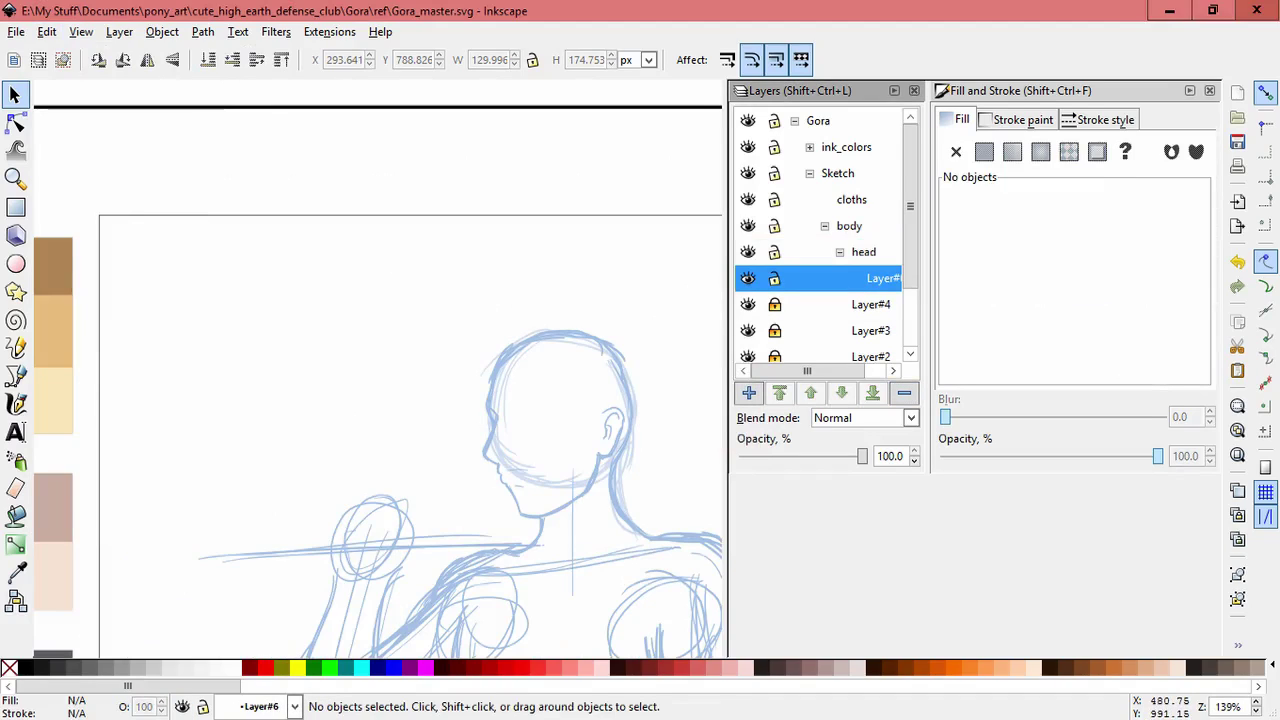
{"action": "key", "text": "ctrl+shift+n"}
Hide Layer#4 and delete the overlapping strokes along the top of the head on Layer#6
{"action": "scroll", "coordinate": [380, 400], "scroll_direction": "down", "scroll_amount": 2}
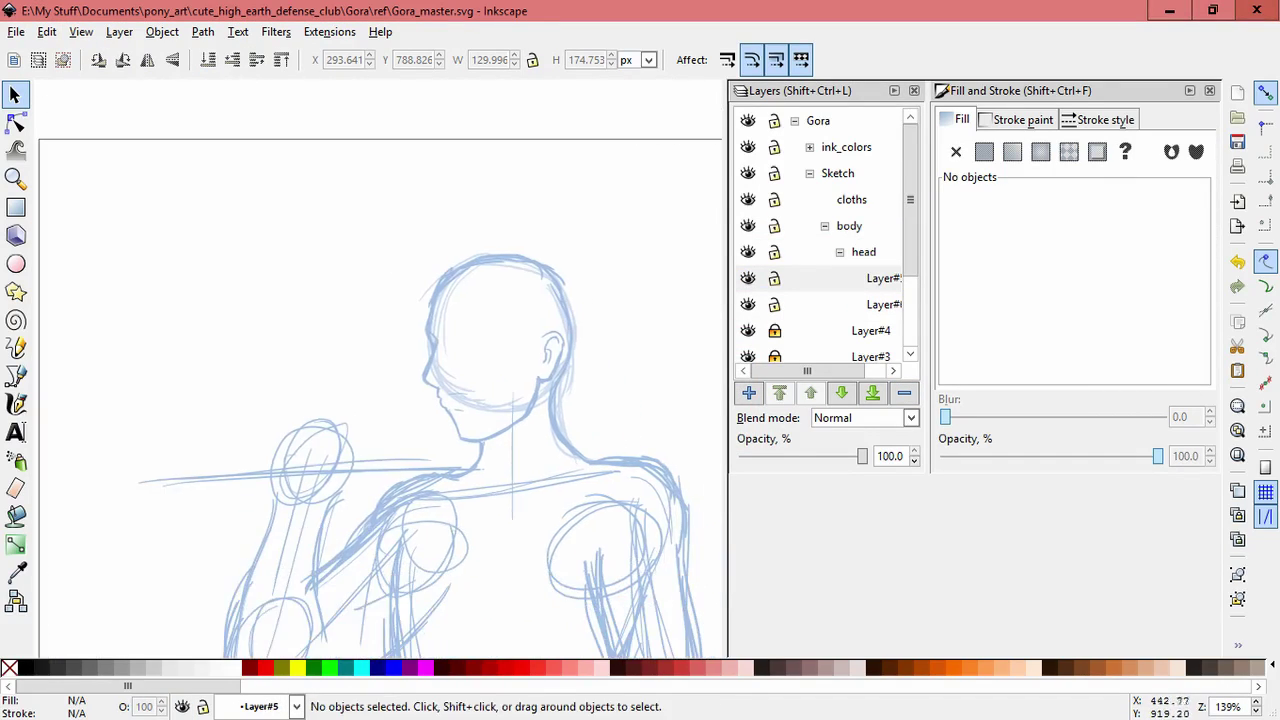
{"action": "scroll", "coordinate": [620, 357], "scroll_direction": "down", "scroll_amount": 1, "text": "ctrl"}
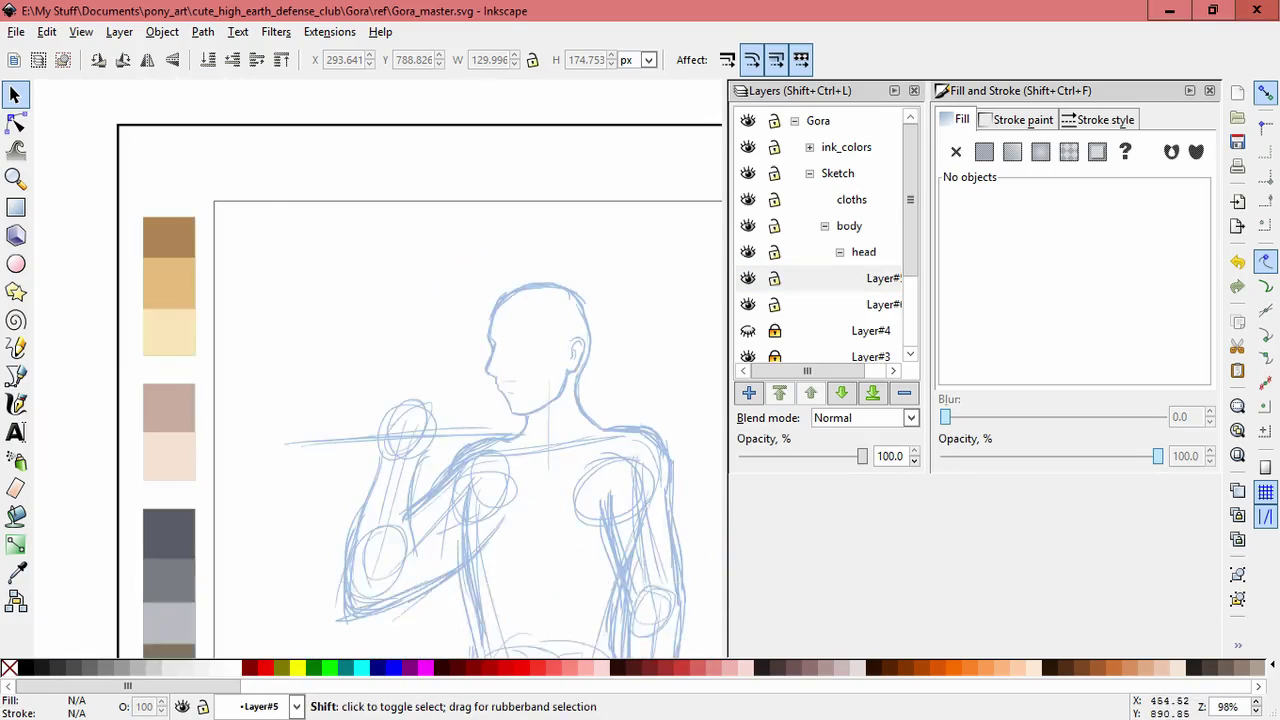
{"action": "scroll", "coordinate": [587, 316], "scroll_direction": "up", "scroll_amount": 3, "text": "ctrl"}
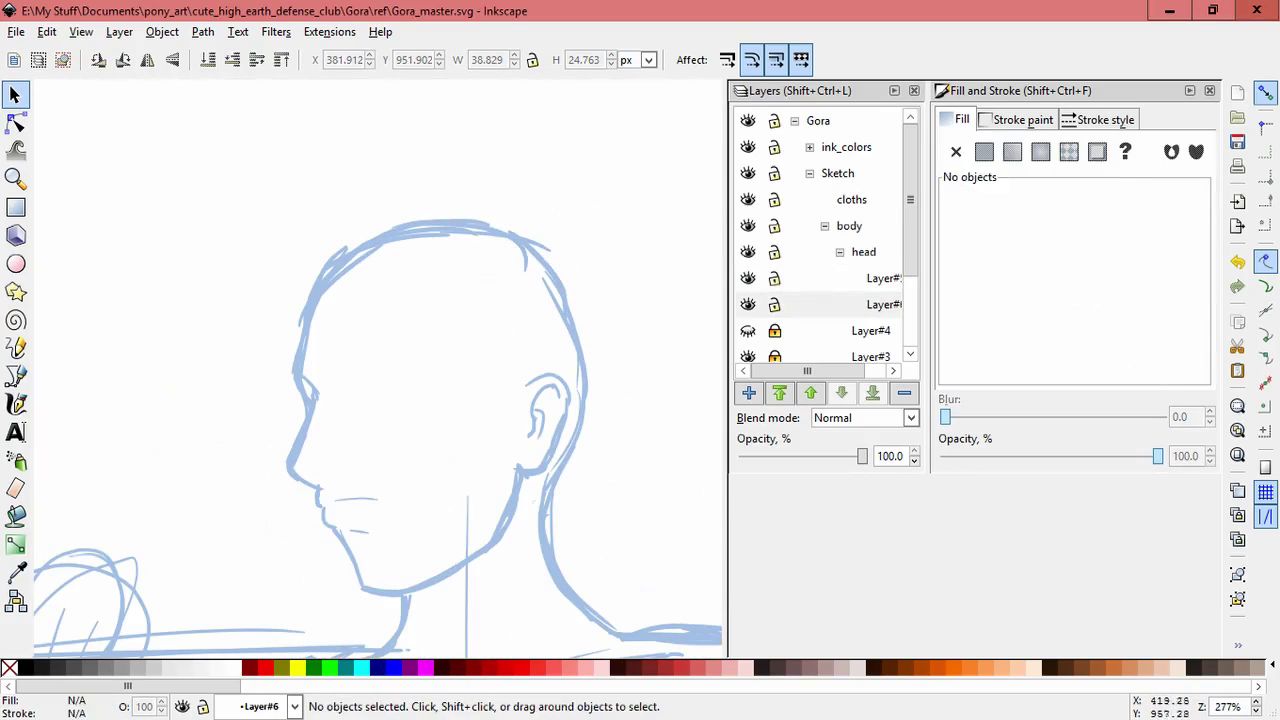
{"action": "left_click_drag", "start_coordinate": [442, 268], "coordinate": [417, 265]}
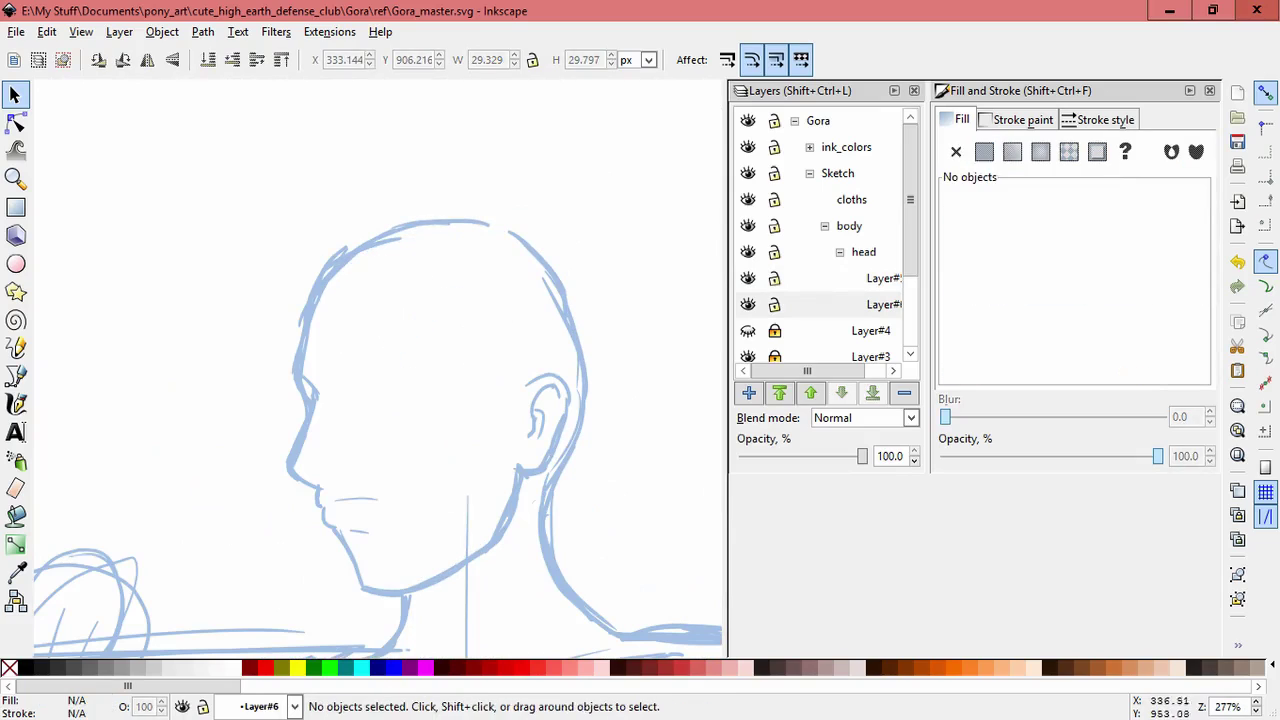
{"action": "key", "text": "ctrl+z"}
{"action": "key", "text": "ctrl+z"}
{"action": "key", "text": "ctrl+z"}
{"action": "key", "text": "ctrl+z"}
{"action": "key", "text": "ctrl+z"}
{"action": "key", "text": "ctrl+z"}
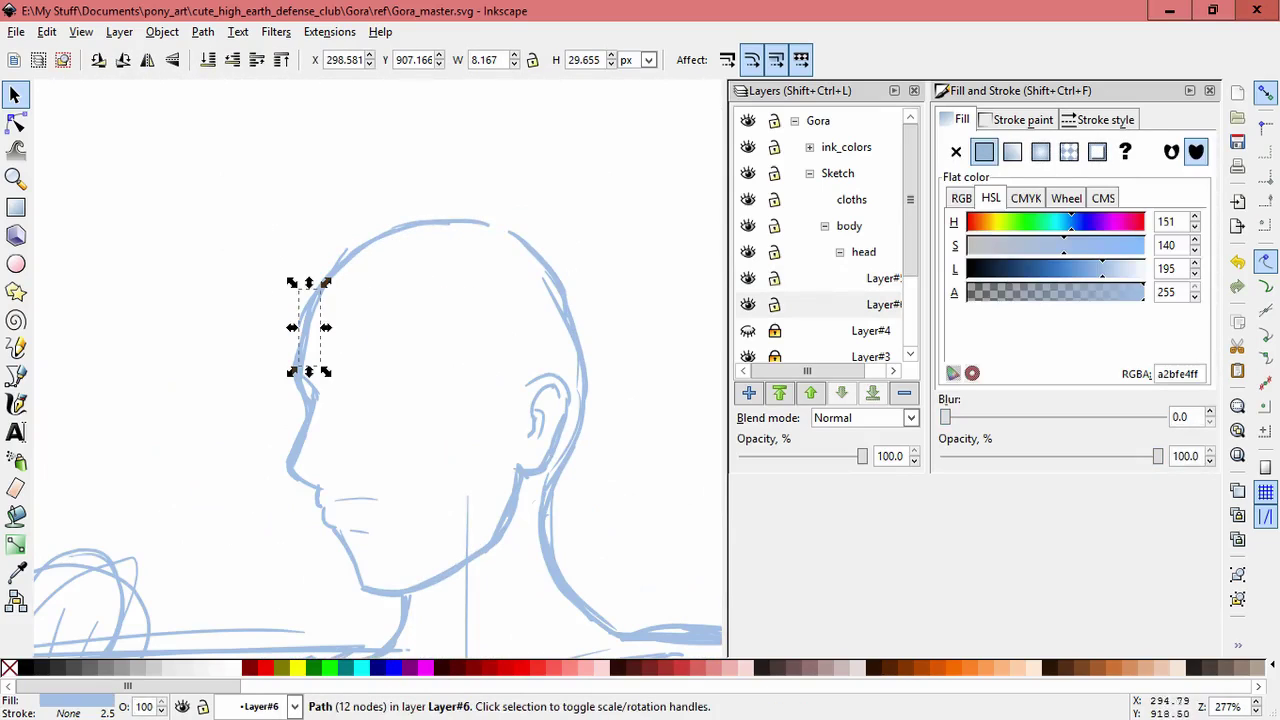
Delete the redundant strokes along the forehead on Layer#6, leaving a cleaner single outline
{"action": "key", "text": "ctrl+z"}
{"action": "key", "text": "ctrl+z"}
{"action": "key", "text": "ctrl+z"}
{"action": "key", "text": "ctrl+z"}
{"action": "key", "text": "ctrl+z"}
{"action": "key", "text": "ctrl+z"}
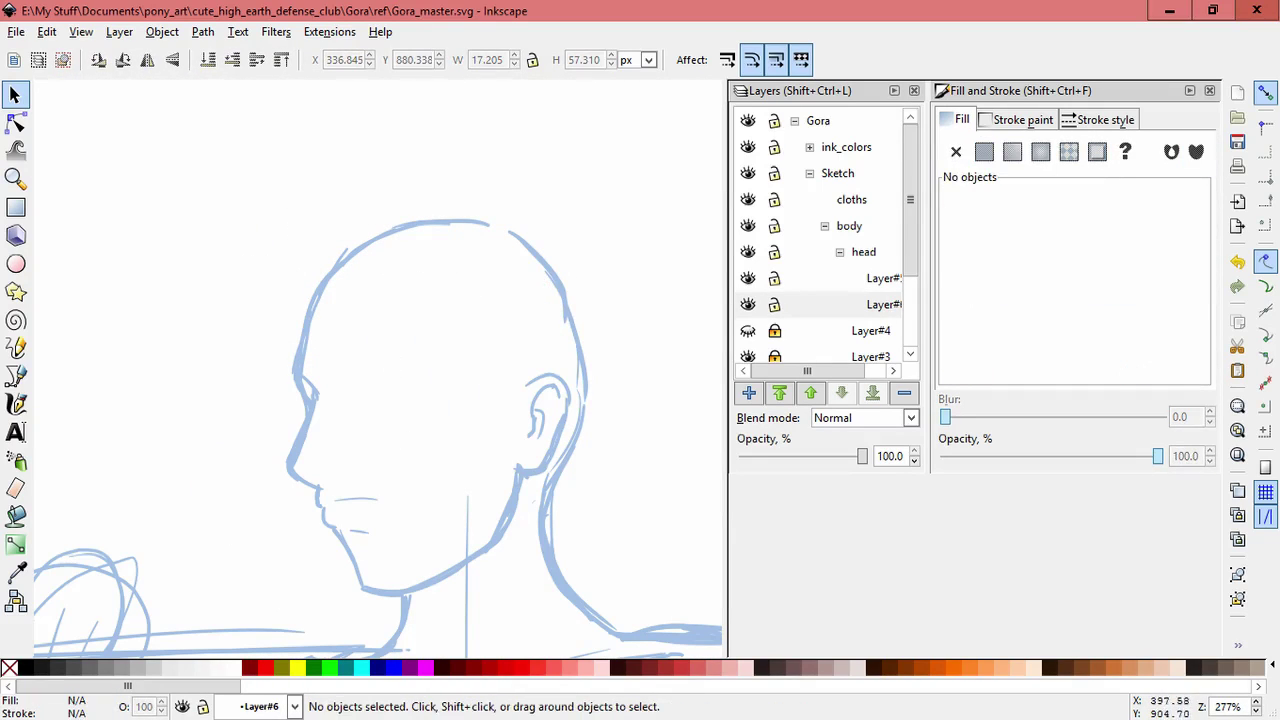
Delete the duplicate strokes along the back of the head and behind the ear
{"action": "key", "text": "ctrl+z"}
{"action": "key", "text": "ctrl+z"}
{"action": "key", "text": "ctrl+z"}
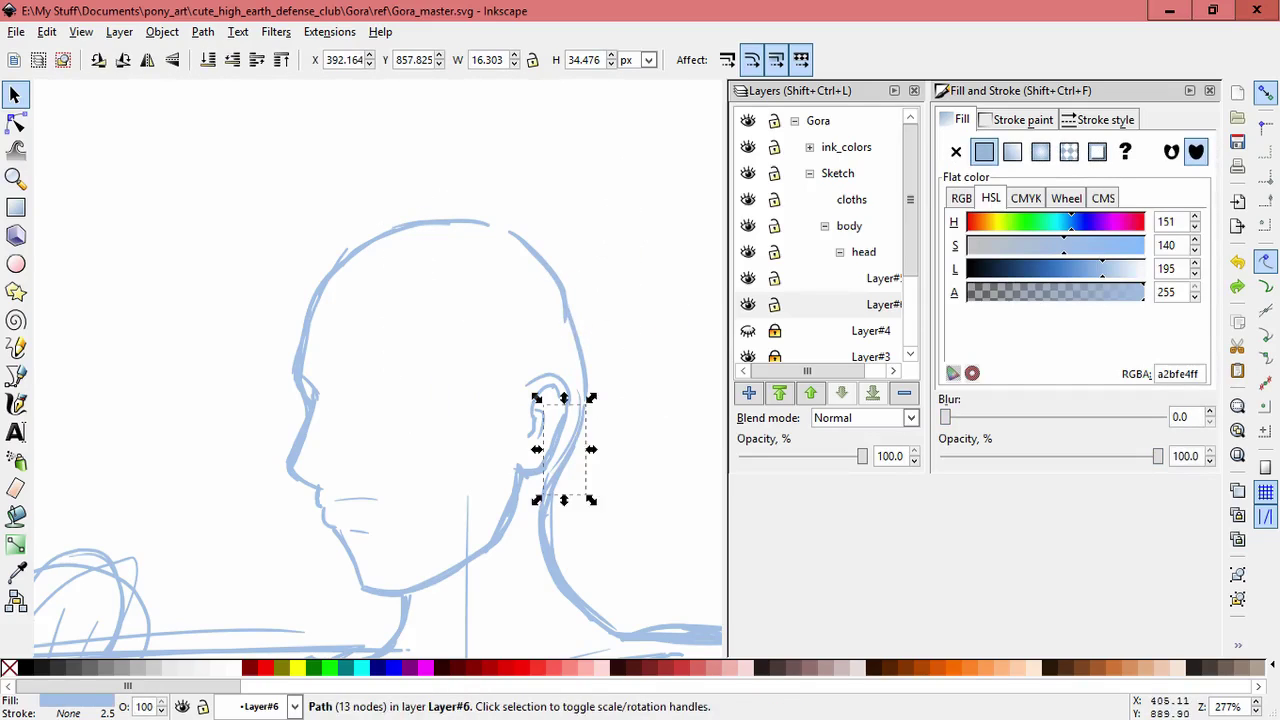
{"action": "key", "text": "3"}
{"action": "key", "text": "ctrl+z"}
{"action": "key", "text": "grave"}
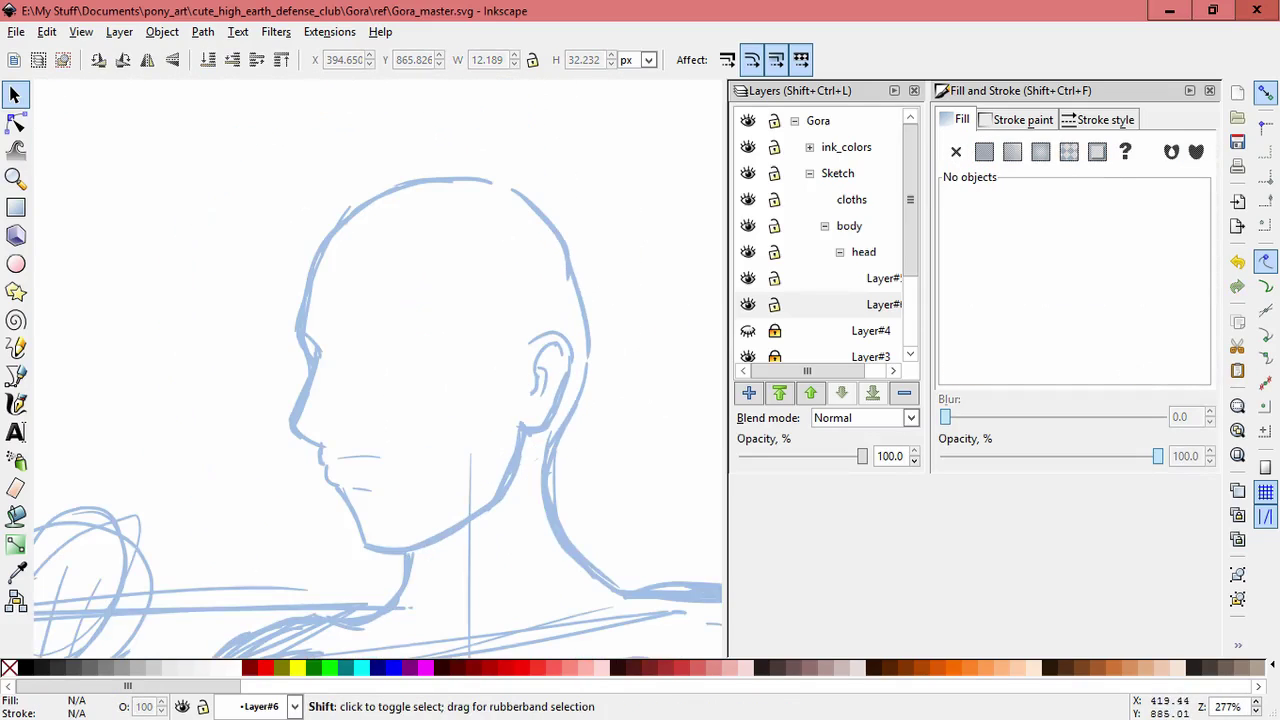
Adjust the strokes at the crown and back of the head to close the gaps in the skull outline
{"action": "key", "text": "ctrl+z"}
{"action": "key", "text": "ctrl+z"}
{"action": "key", "text": "ctrl+z"}
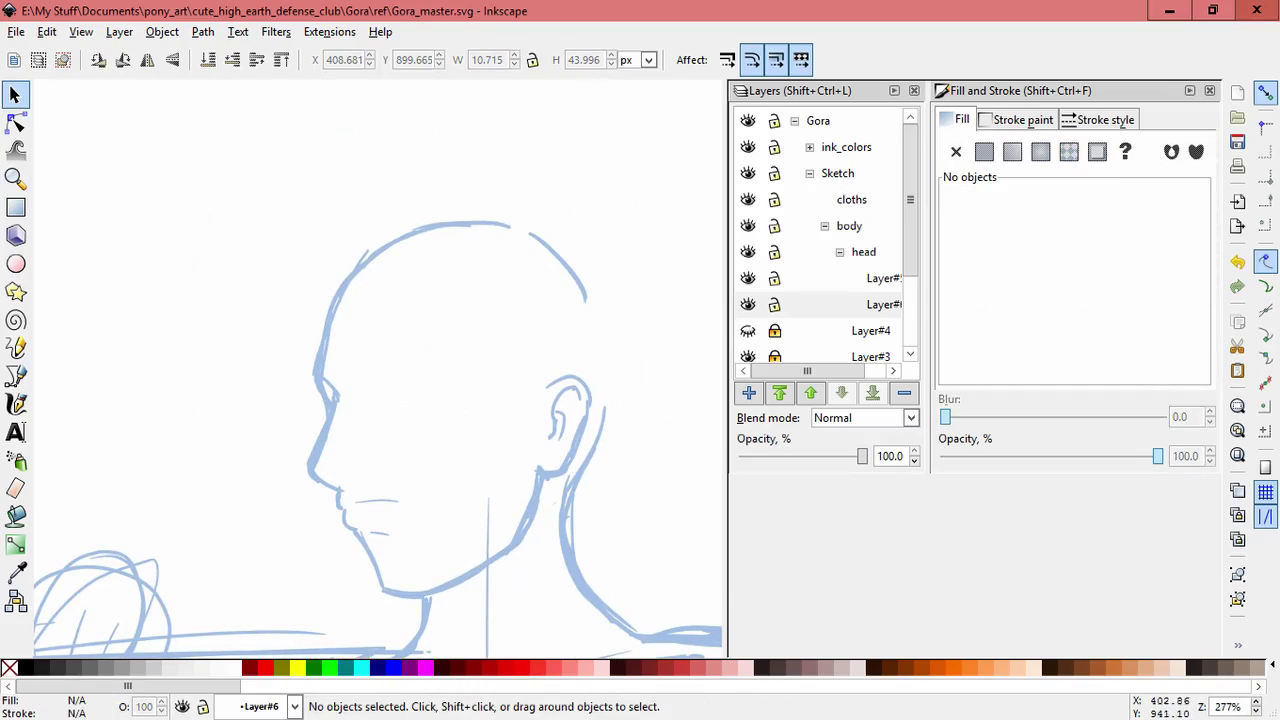
{"action": "key", "text": "ctrl+shift+z"}
{"action": "left_click_drag", "start_coordinate": [608, 347], "coordinate": [595, 347]}
{"action": "left_click", "coordinate": [570, 262]}
{"action": "left_click", "coordinate": [635, 276]}
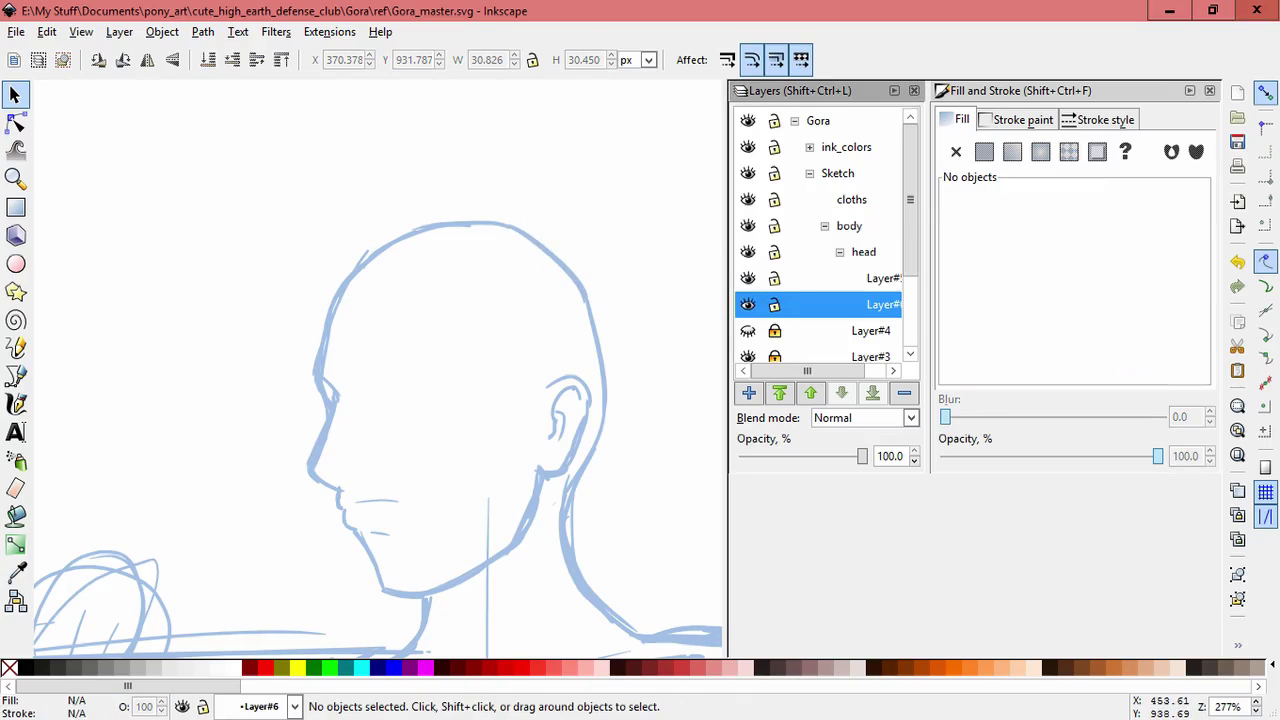
{"action": "left_click", "coordinate": [880, 278]}
{"action": "key", "text": "c"}
{"action": "scroll", "coordinate": [425, 420], "scroll_direction": "up", "scroll_amount": 2, "text": "ctrl"}
{"action": "scroll", "coordinate": [375, 190], "scroll_direction": "down", "scroll_amount": 1, "text": "ctrl"}
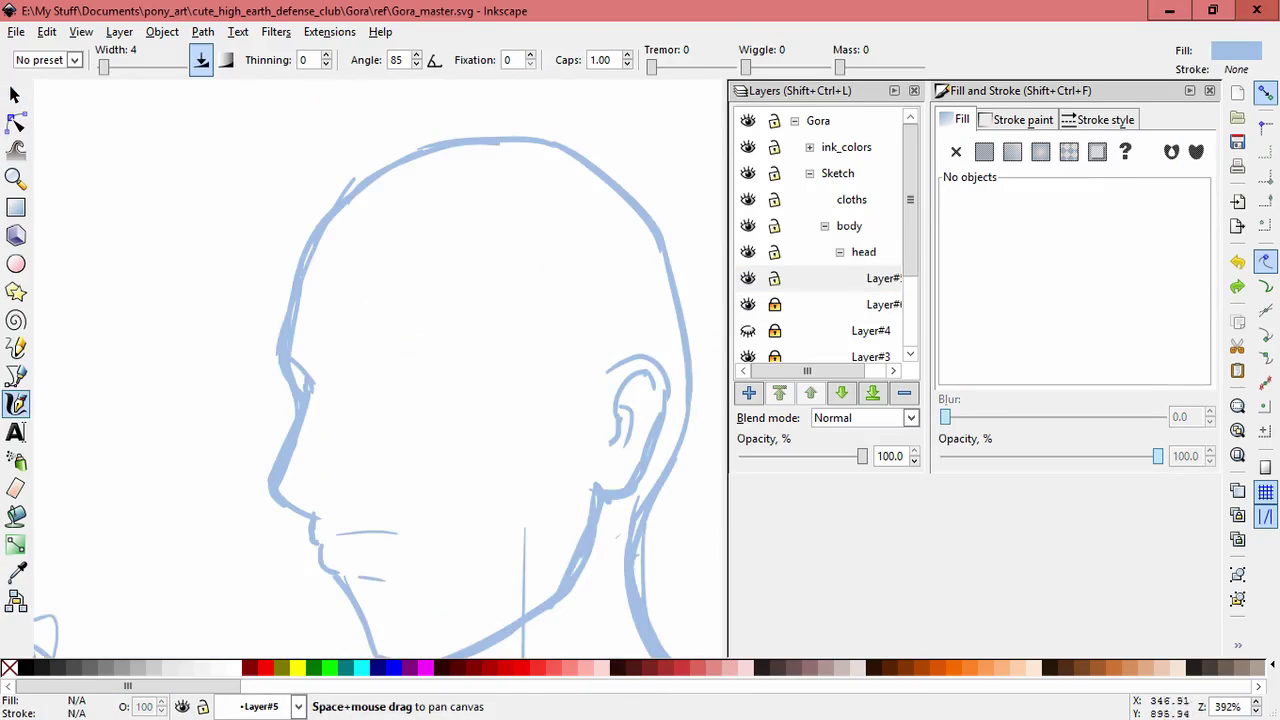
{"action": "left_click", "coordinate": [774, 304]}
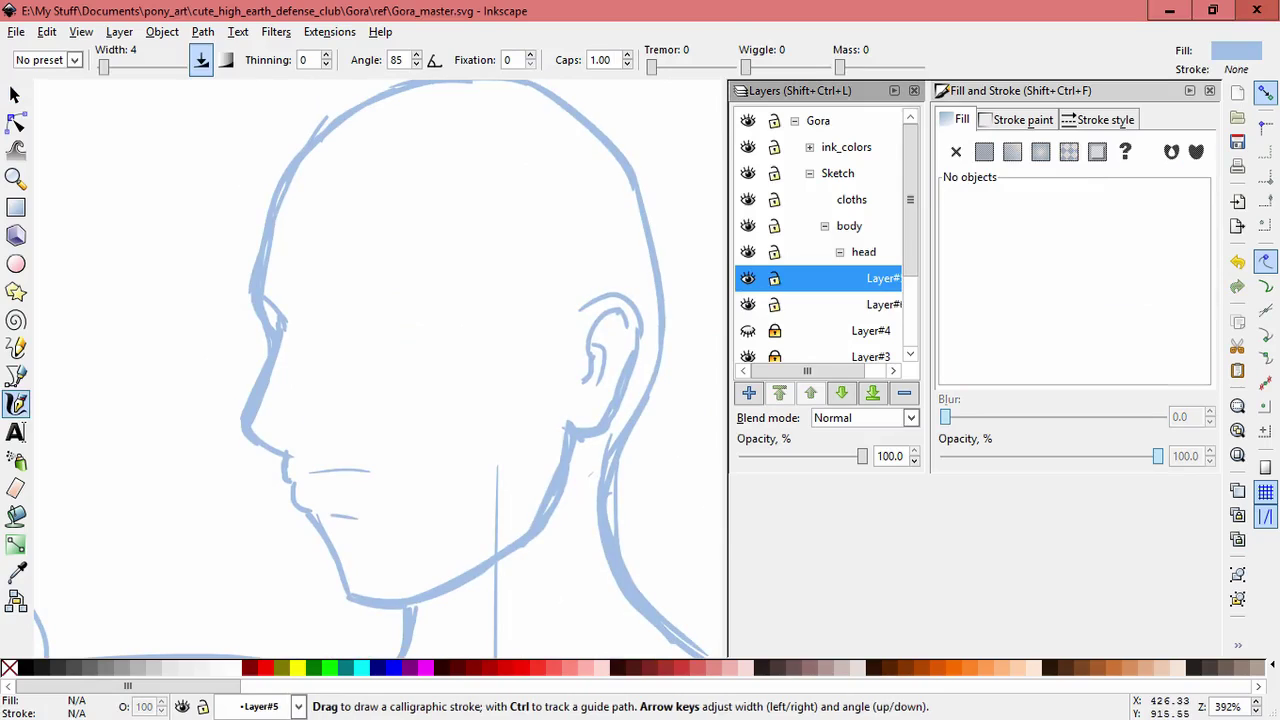
Select the brow and nose strokes on Layer#6 and squeeze them vertically to a height of about 55.4 px
{"action": "left_click", "coordinate": [880, 304]}
{"action": "left_click", "coordinate": [15, 94]}
{"action": "left_click_drag", "start_coordinate": [300, 280], "coordinate": [230, 465]}
{"action": "left_click_drag", "start_coordinate": [314, 237], "coordinate": [143, 320], "text": "shift"}
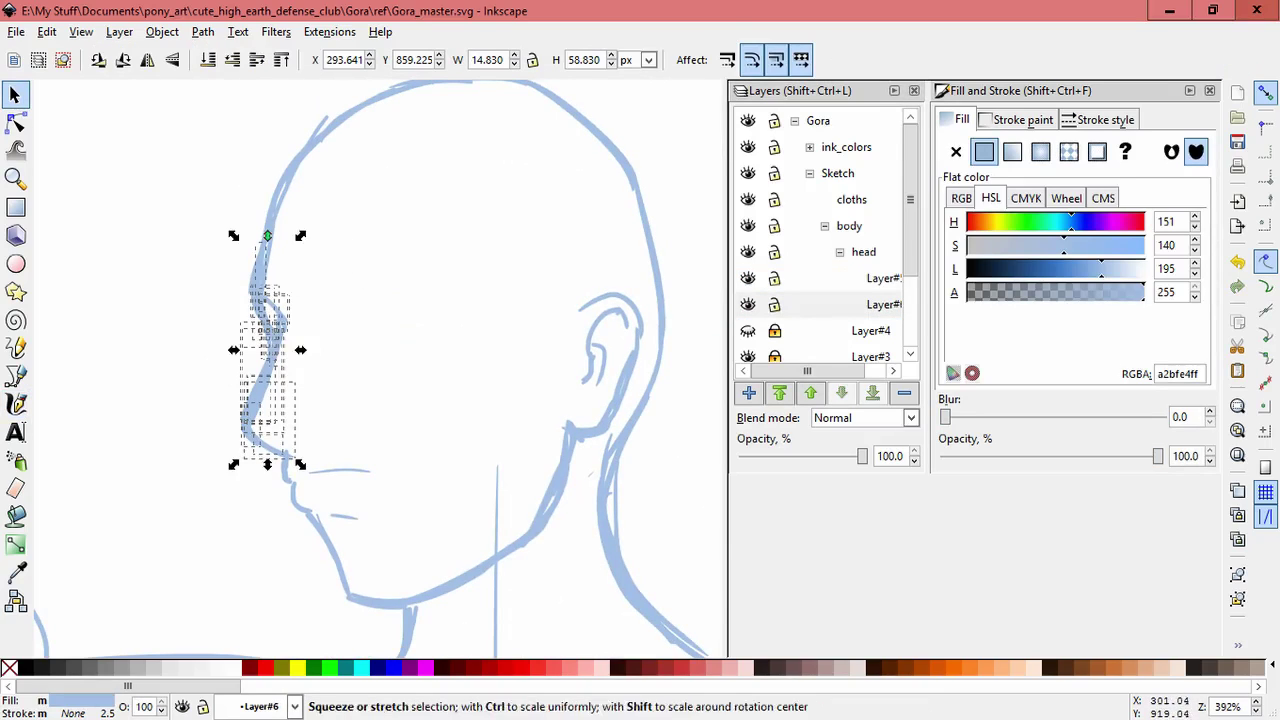
{"action": "left_click", "coordinate": [451, 434]}
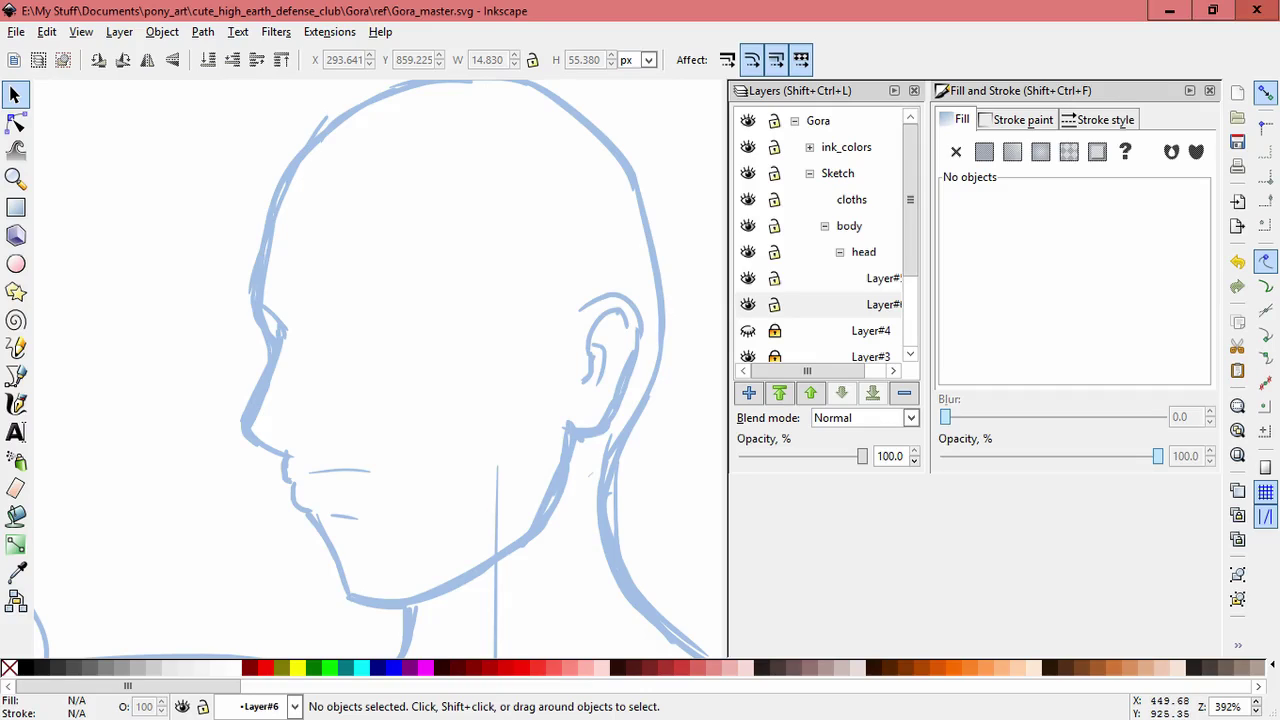
Lock Layer#6 and sketch the upper lid, front edge and rear curve of the eye on Layer#5 with the Calligraphy tool
{"action": "left_click", "coordinate": [15, 403]}
{"action": "left_click", "coordinate": [880, 278]}
{"action": "left_click", "coordinate": [774, 304]}
{"action": "scroll", "coordinate": [386, 326], "scroll_direction": "up", "scroll_amount": 1}
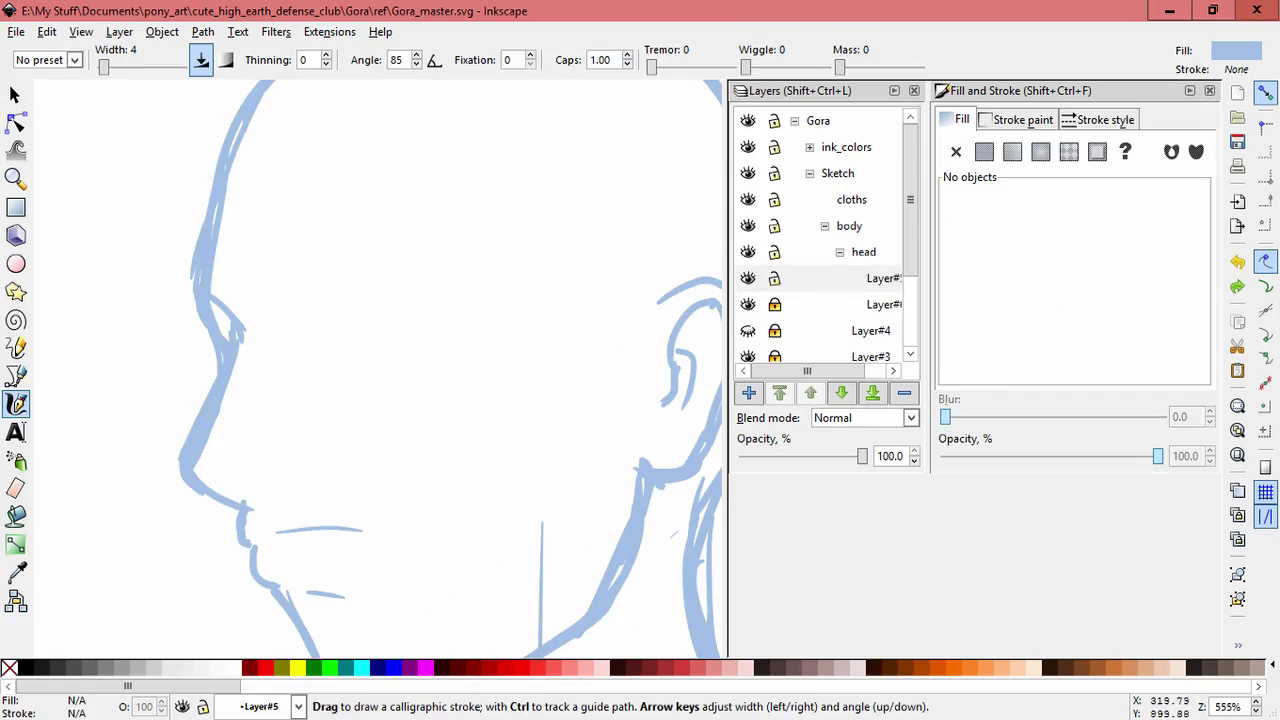
{"action": "left_click_drag", "start_coordinate": [310, 312], "coordinate": [433, 252]}
{"action": "left_click_drag", "start_coordinate": [315, 366], "coordinate": [318, 350]}
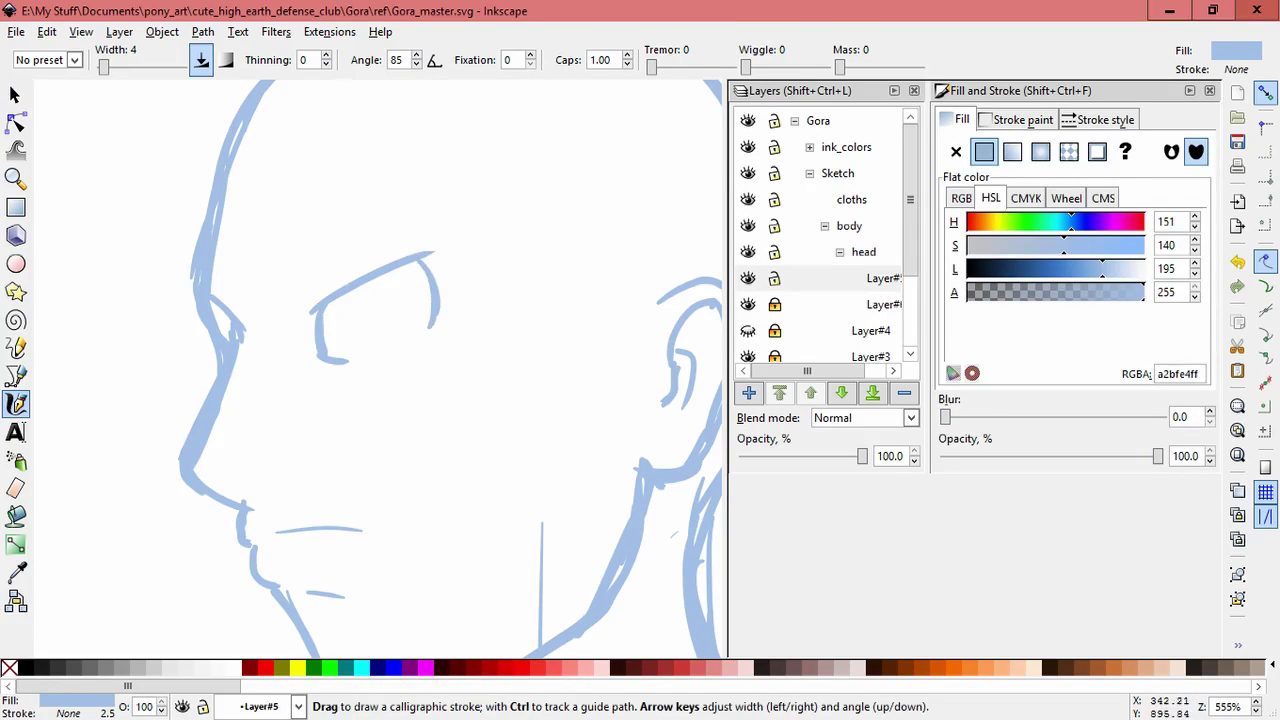
Add a layer above the eye outline and draw the filled iris with a small highlight gap
{"action": "key", "text": "ctrl+shift+n"}
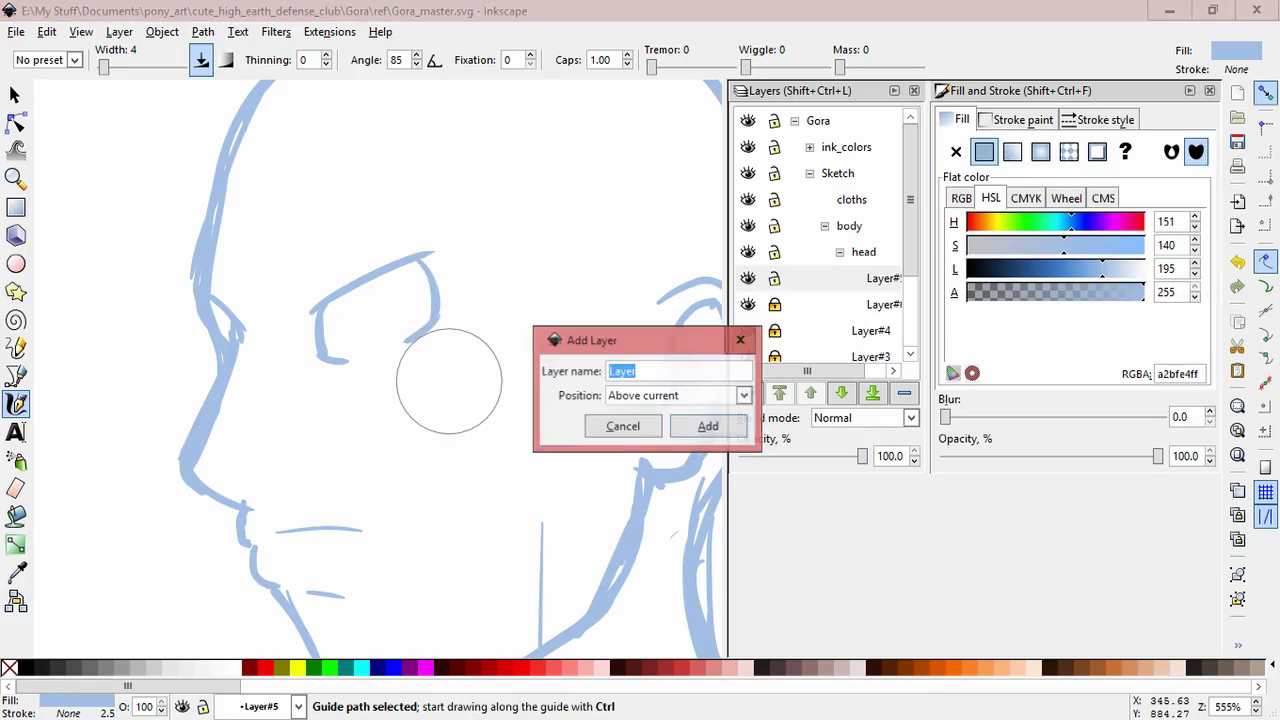
{"action": "key", "text": "Return"}
{"action": "mouse_move", "coordinate": [347, 292]}
{"action": "left_mouse_down"}
{"action": "mouse_move", "coordinate": [343, 334]}
{"action": "mouse_move", "coordinate": [368, 358]}
{"action": "left_mouse_up"}
{"action": "left_click_drag", "start_coordinate": [379, 277], "coordinate": [383, 334]}
{"action": "mouse_move", "coordinate": [360, 284]}
{"action": "left_mouse_down"}
{"action": "mouse_move", "coordinate": [346, 311]}
{"action": "mouse_move", "coordinate": [363, 292]}
{"action": "mouse_move", "coordinate": [356, 326]}
{"action": "mouse_move", "coordinate": [380, 307]}
{"action": "mouse_move", "coordinate": [354, 352]}
{"action": "left_mouse_up"}
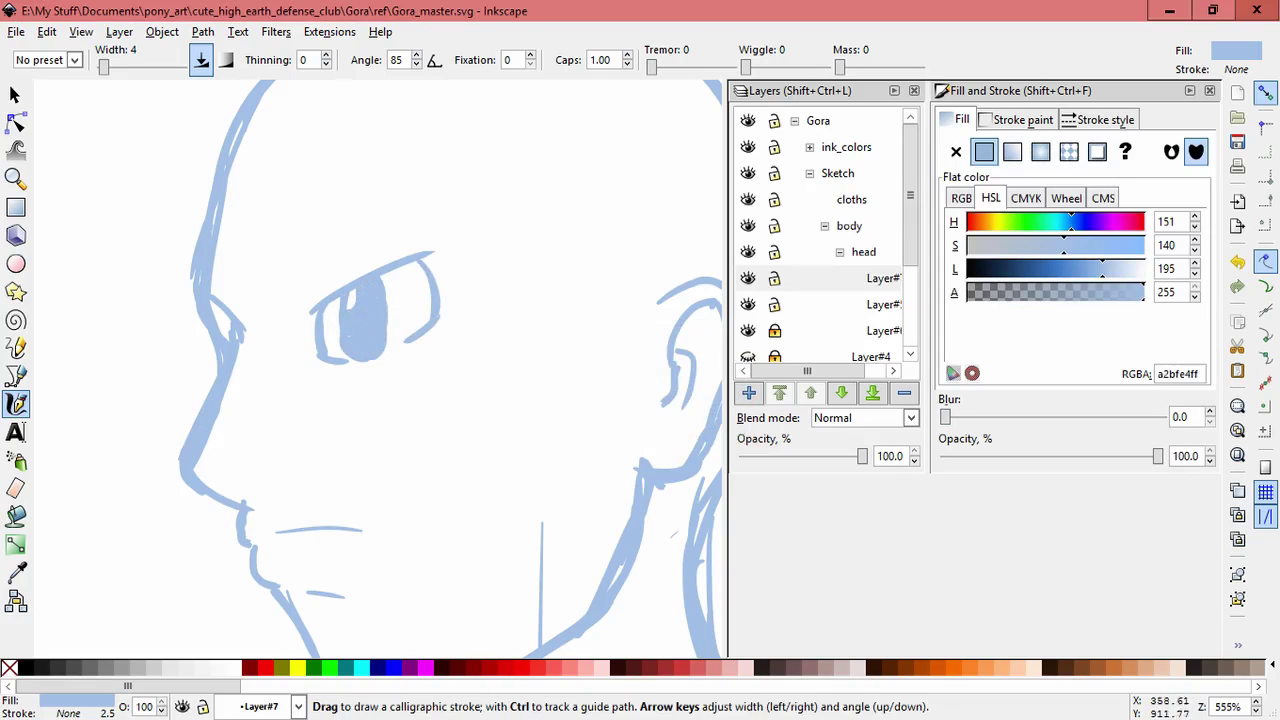
Select all the eye strokes and shrink them to about 21.1 by 16.1 px
{"action": "key", "text": "minus"}
{"action": "key", "text": "minus"}
{"action": "key", "text": "space"}
{"action": "left_click_drag", "start_coordinate": [537, 409], "coordinate": [396, 264]}
{"action": "left_click_drag", "start_coordinate": [472, 340], "coordinate": [452, 356]}
{"action": "left_click", "coordinate": [455, 335]}
{"action": "key", "text": "Escape"}
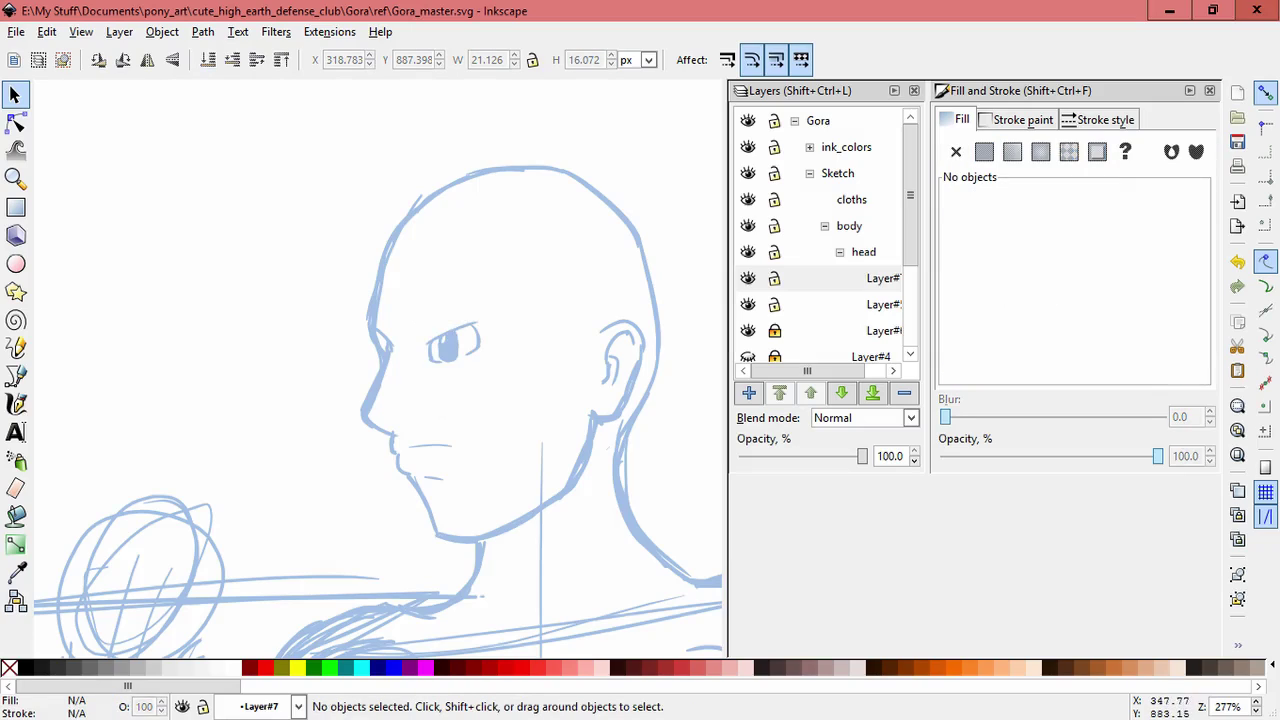
Narrow the eye to about 19 px wide and shift it closer to the nose bridge
{"action": "left_click", "coordinate": [450, 345]}
{"action": "left_click_drag", "start_coordinate": [477, 343], "coordinate": [421, 345]}
{"action": "key", "text": "Escape"}
{"action": "left_click", "coordinate": [450, 345]}
{"action": "left_click_drag", "start_coordinate": [445, 345], "coordinate": [438, 347]}
{"action": "key", "text": "Escape"}
{"action": "left_click", "coordinate": [443, 345]}
{"action": "key", "text": "Escape"}
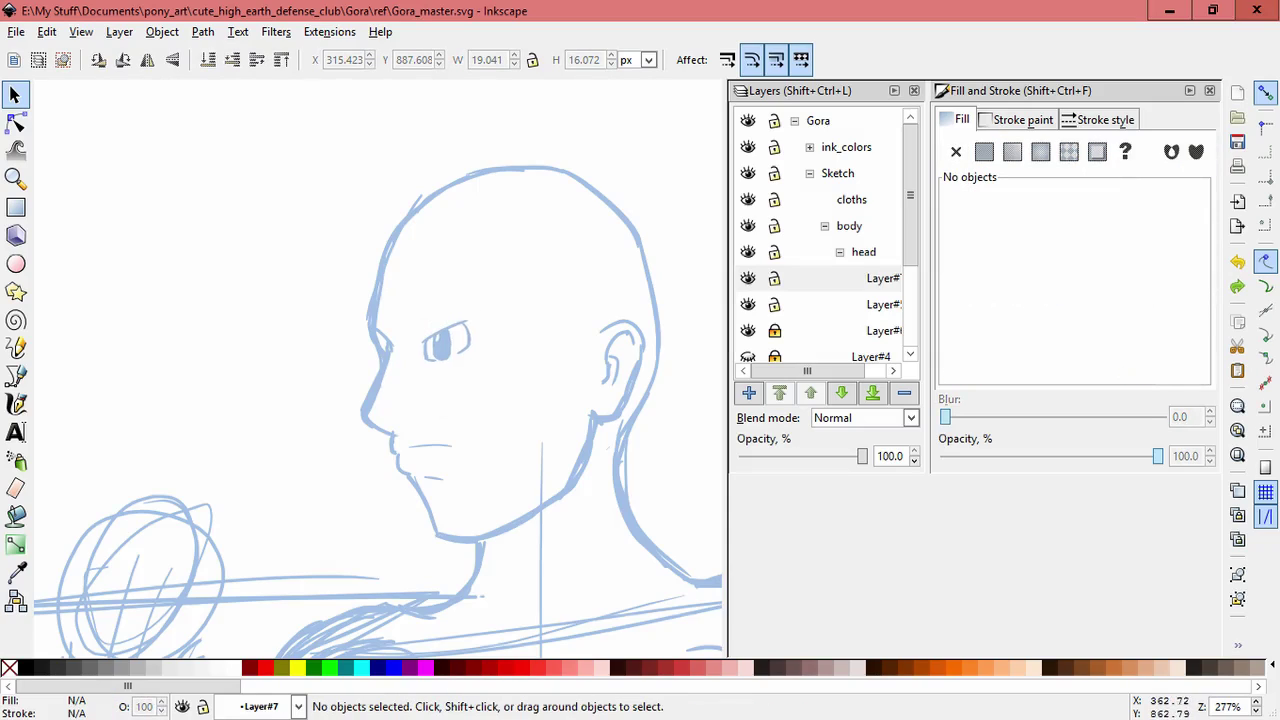
Lock the two eye layers, unlock Layer#6 and try reshaping the nose and brow strokes of the profile
{"action": "left_click", "coordinate": [774, 278]}
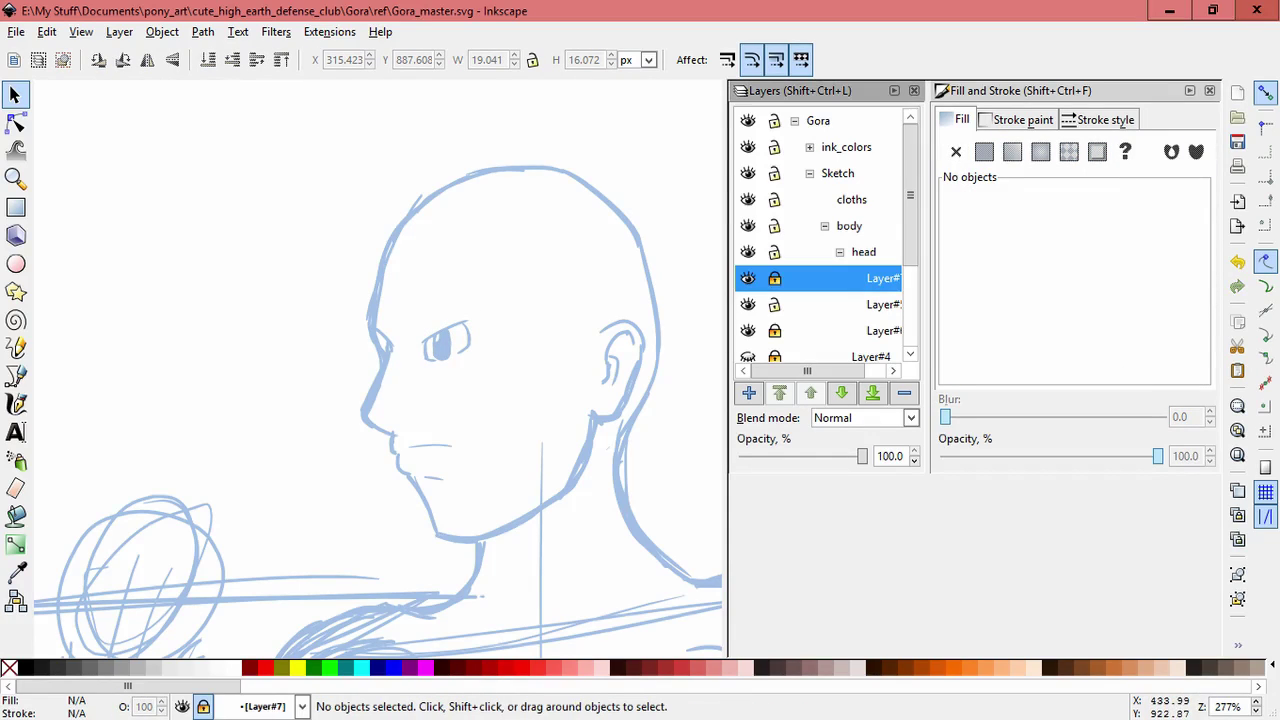
{"action": "left_click", "coordinate": [374, 380]}
{"action": "left_click_drag", "start_coordinate": [374, 429], "coordinate": [374, 415]}
{"action": "key", "text": "Escape"}
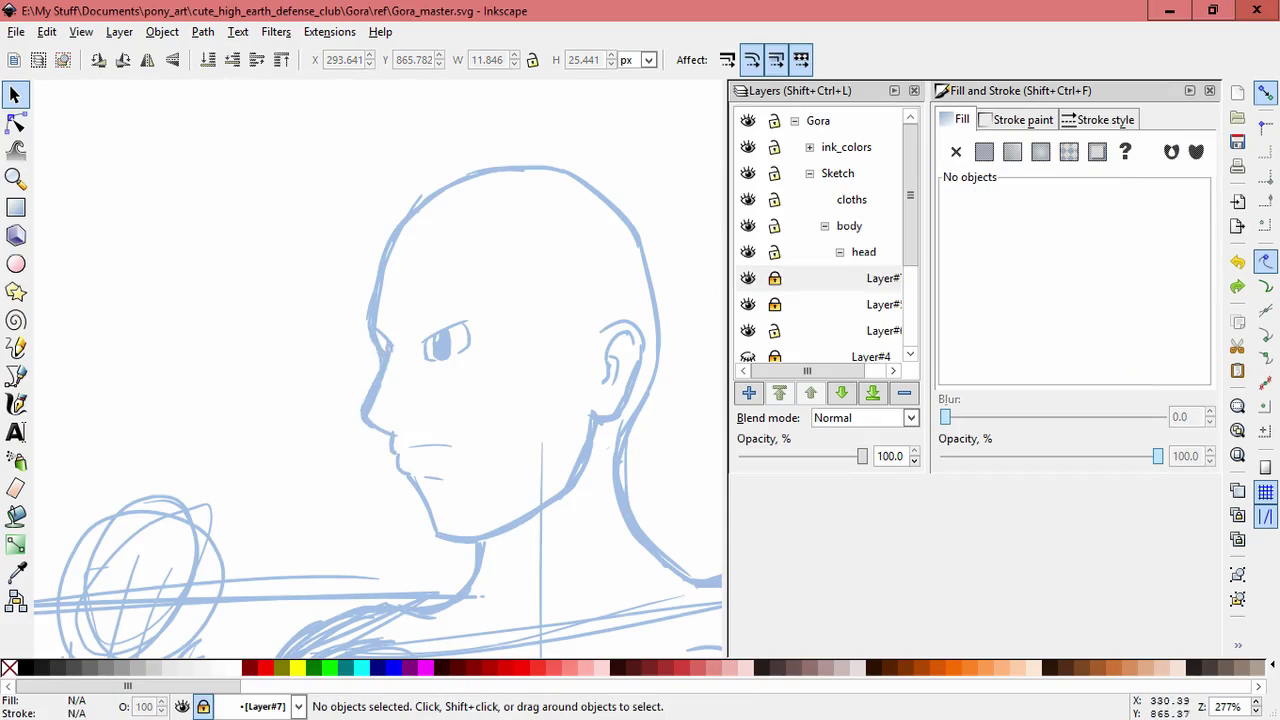
{"action": "left_click_drag", "start_coordinate": [385, 353], "coordinate": [400, 424]}
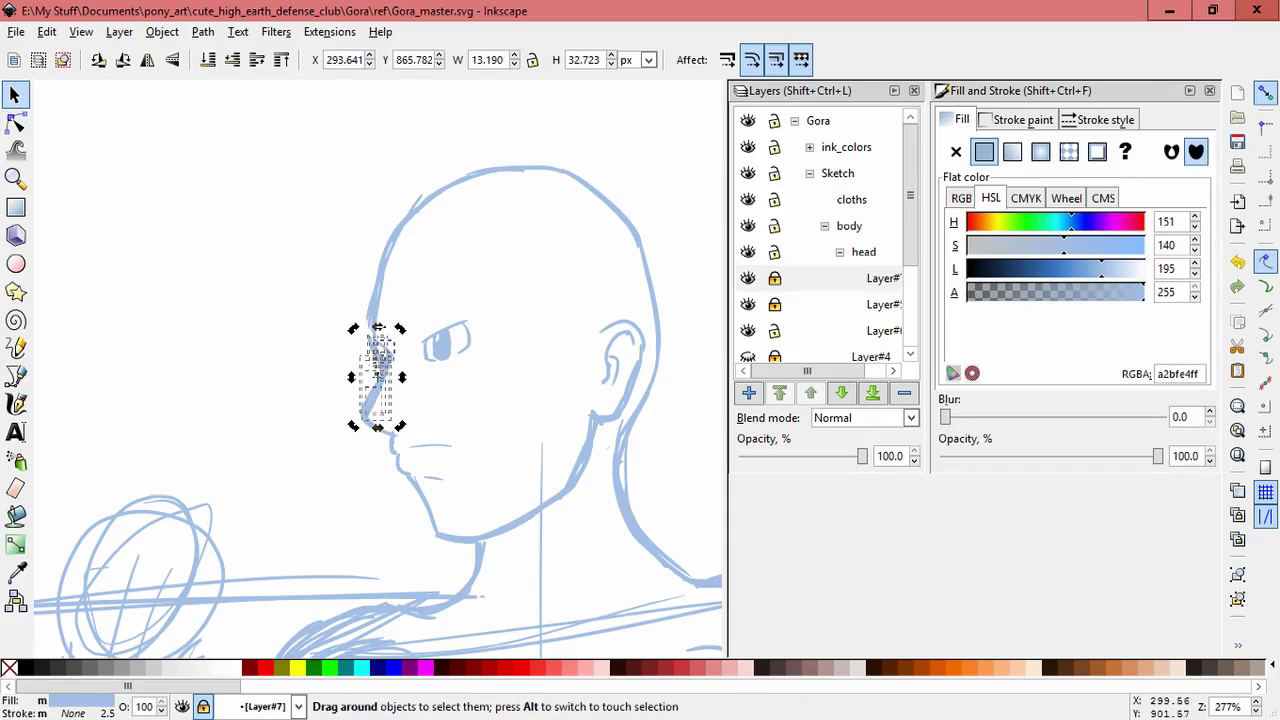
{"action": "key", "text": "Escape"}
{"action": "left_click_drag", "start_coordinate": [408, 418], "coordinate": [378, 410]}
{"action": "left_click", "coordinate": [378, 421]}
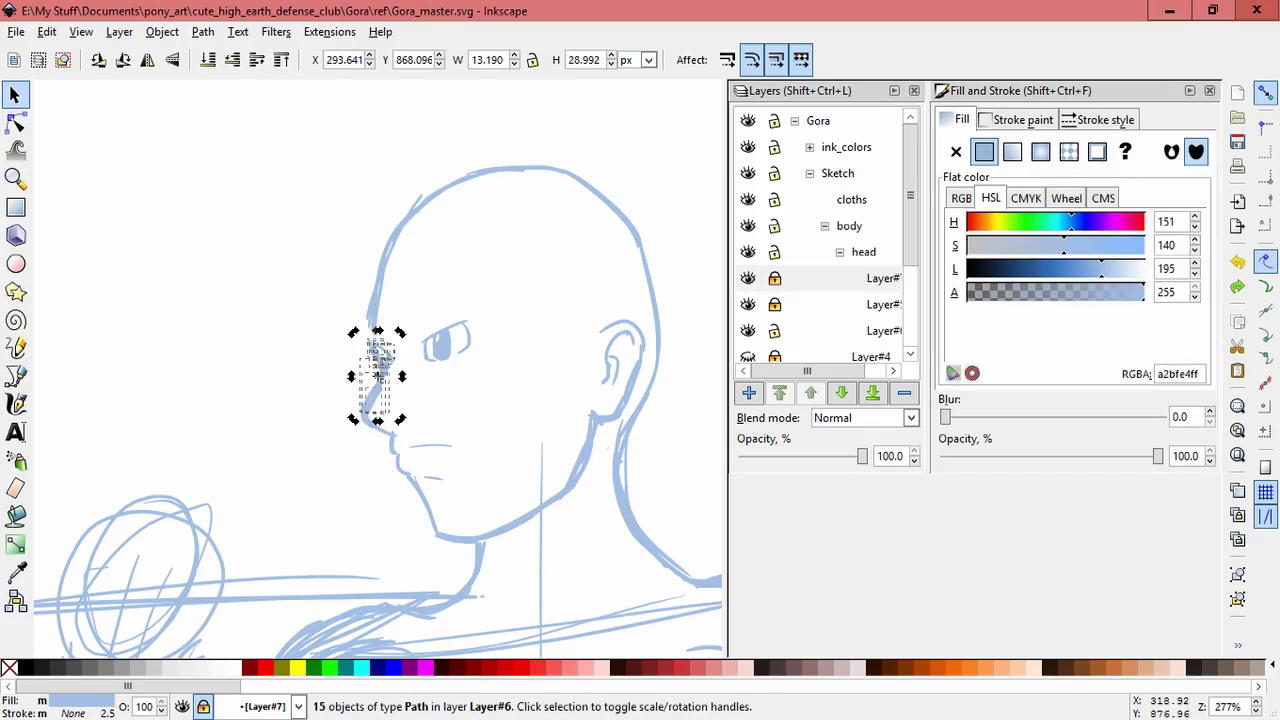
{"action": "left_click_drag", "start_coordinate": [376, 316], "coordinate": [373, 316]}
{"action": "key", "text": "Escape"}
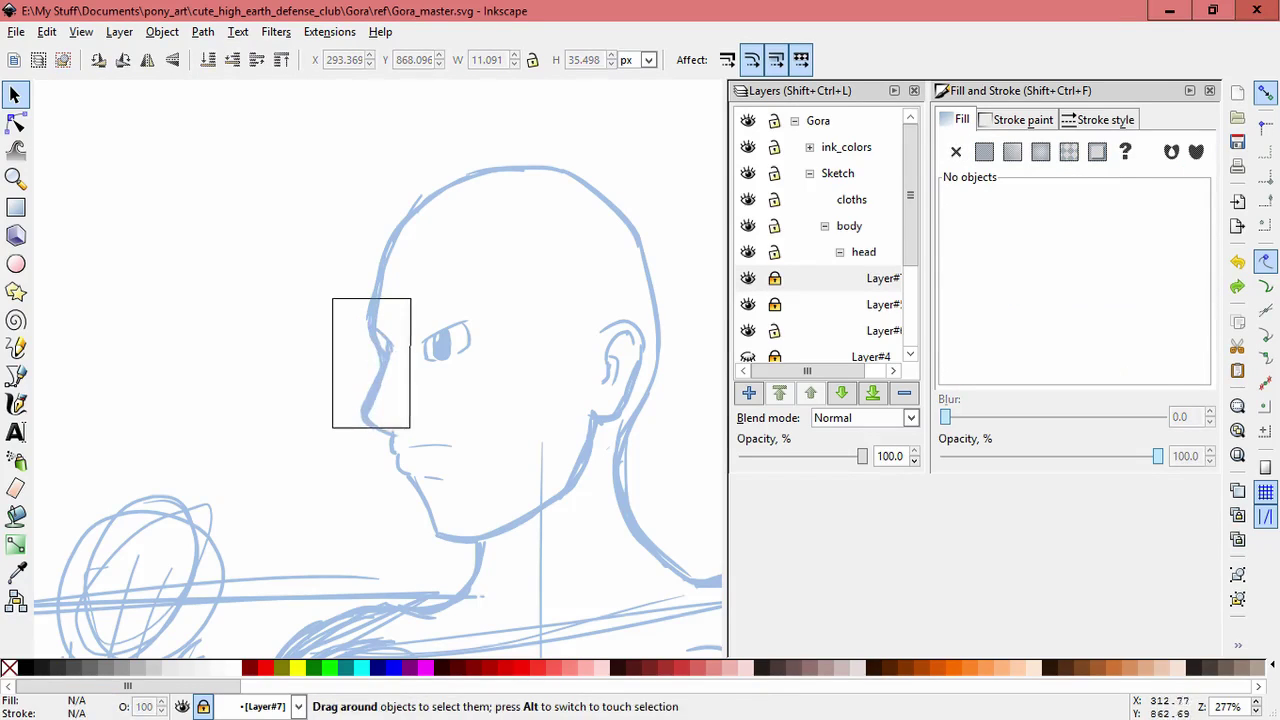
Reselect the brow and nose strokes on Layer#6 and skew them slightly along the face profile
{"action": "left_click_drag", "start_coordinate": [410, 428], "coordinate": [410, 428]}
{"action": "left_click_drag", "start_coordinate": [323, 306], "coordinate": [410, 428]}
{"action": "left_click", "coordinate": [376, 402]}
{"action": "left_click_drag", "start_coordinate": [309, 281], "coordinate": [404, 428]}
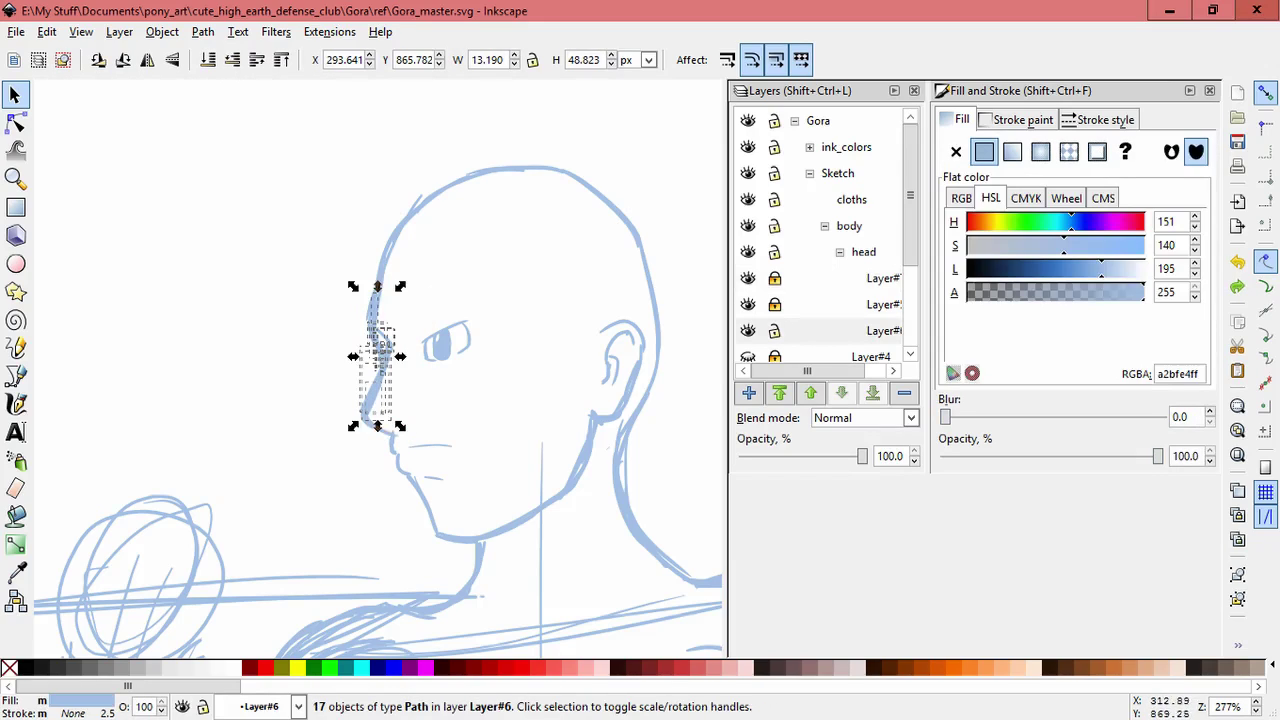
{"action": "left_click", "coordinate": [376, 402]}
{"action": "left_click_drag", "start_coordinate": [330, 305], "coordinate": [408, 430]}
{"action": "left_click", "coordinate": [378, 370]}
{"action": "left_click", "coordinate": [377, 315]}
{"action": "left_click_drag", "start_coordinate": [377, 315], "coordinate": [373, 316]}
{"action": "key", "text": "Escape"}
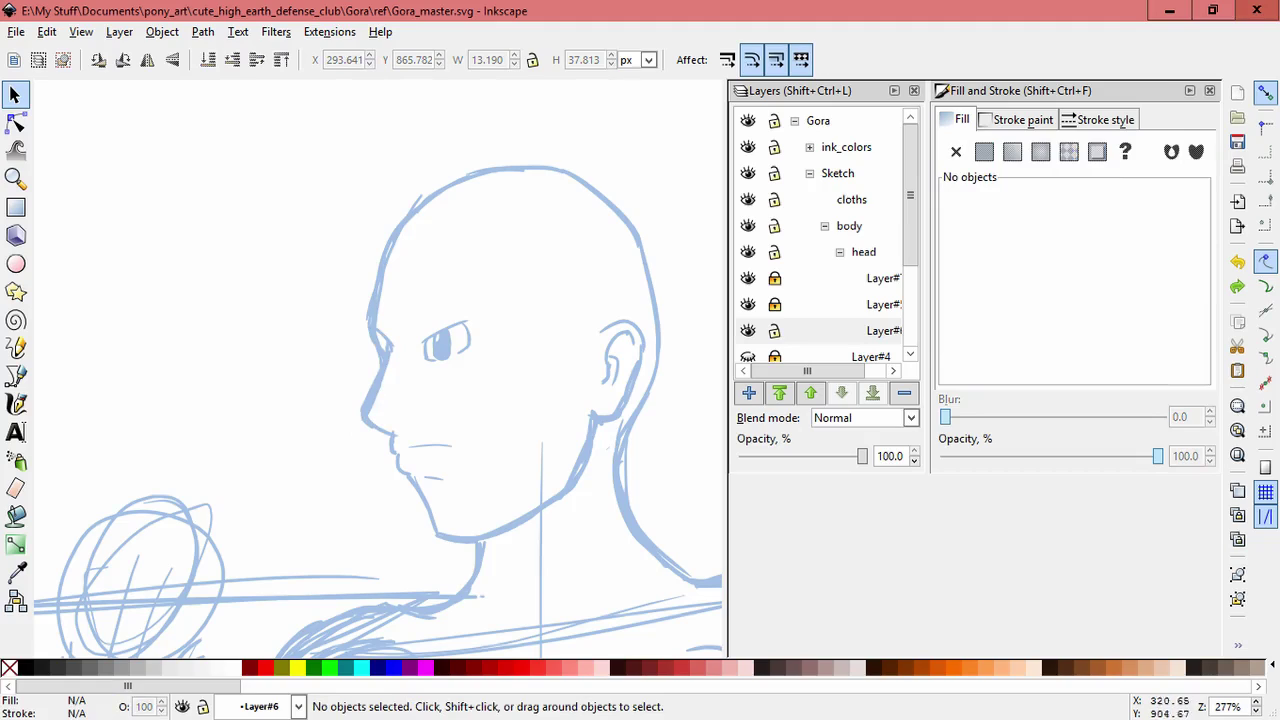
Lock Layer#6, add a layer above Layer#7 and draw a small angled mark between the eye and the nose bridge
{"action": "key", "text": "c"}
{"action": "left_click", "coordinate": [774, 330]}
{"action": "left_click", "coordinate": [880, 278]}
{"action": "left_click", "coordinate": [748, 393]}
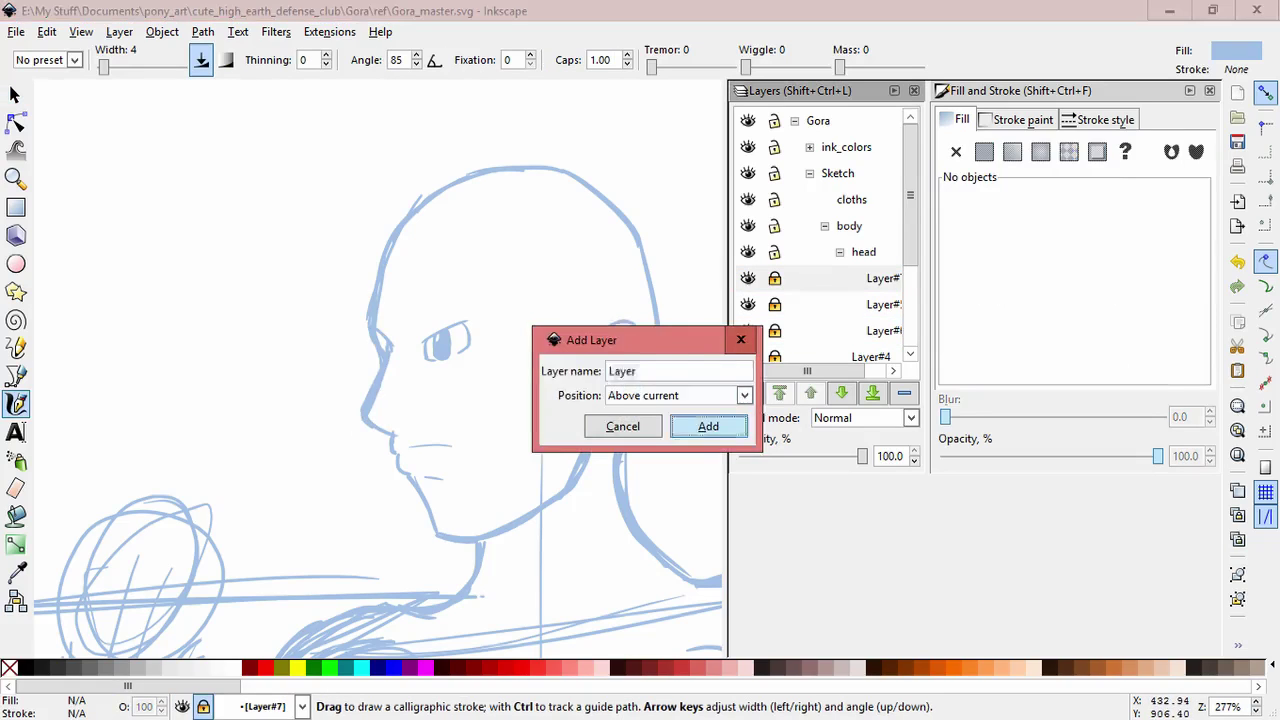
{"action": "key", "text": "Return"}
{"action": "scroll", "coordinate": [498, 328], "scroll_direction": "up", "scroll_amount": 3, "text": "ctrl"}
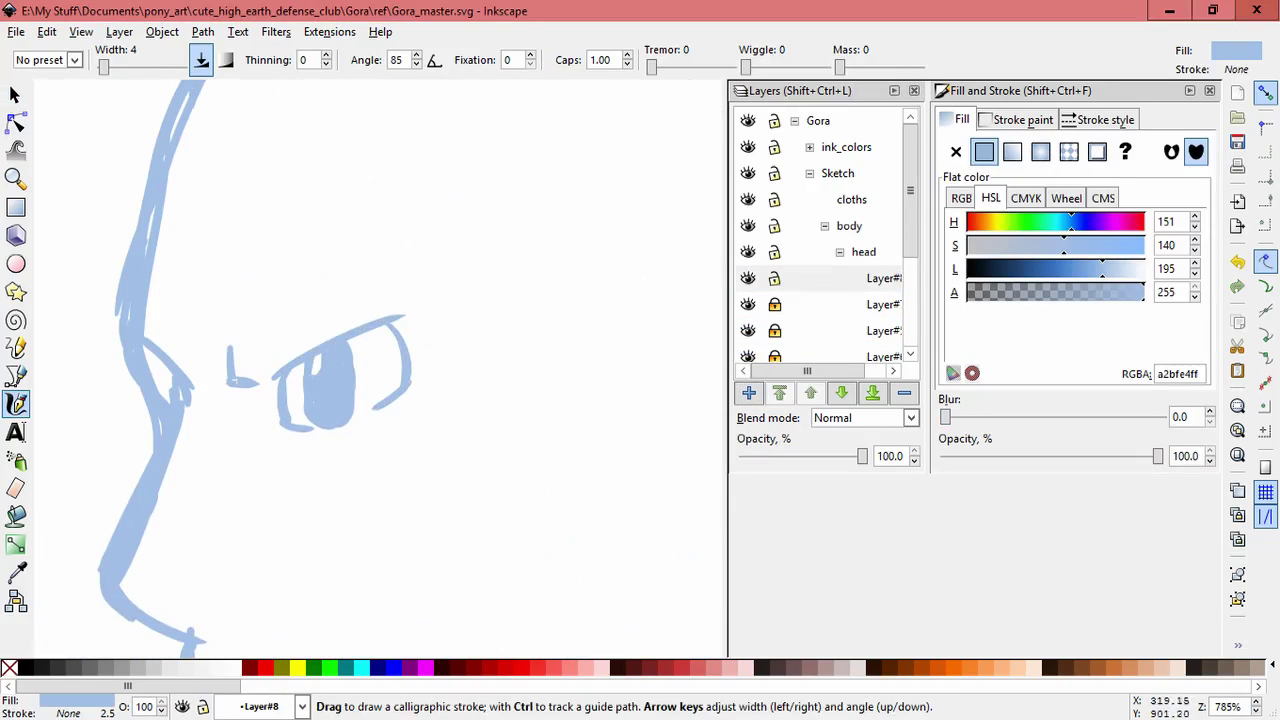
{"action": "key", "text": "ctrl+z"}
{"action": "left_click_drag", "start_coordinate": [228, 350], "coordinate": [256, 381]}
Add another layer and sketch a sharply slanted eyebrow with a crease line above the eye
{"action": "left_click", "coordinate": [748, 393]}
{"action": "key", "text": "Return"}
{"action": "mouse_move", "coordinate": [238, 290]}
{"action": "left_mouse_down"}
{"action": "mouse_move", "coordinate": [262, 378]}
{"action": "mouse_move", "coordinate": [243, 366]}
{"action": "mouse_move", "coordinate": [490, 175]}
{"action": "left_mouse_up"}
{"action": "key", "text": "ctrl+z"}
{"action": "mouse_move", "coordinate": [241, 292]}
{"action": "left_mouse_down"}
{"action": "mouse_move", "coordinate": [384, 211]}
{"action": "mouse_move", "coordinate": [376, 232]}
{"action": "mouse_move", "coordinate": [522, 171]}
{"action": "left_mouse_up"}
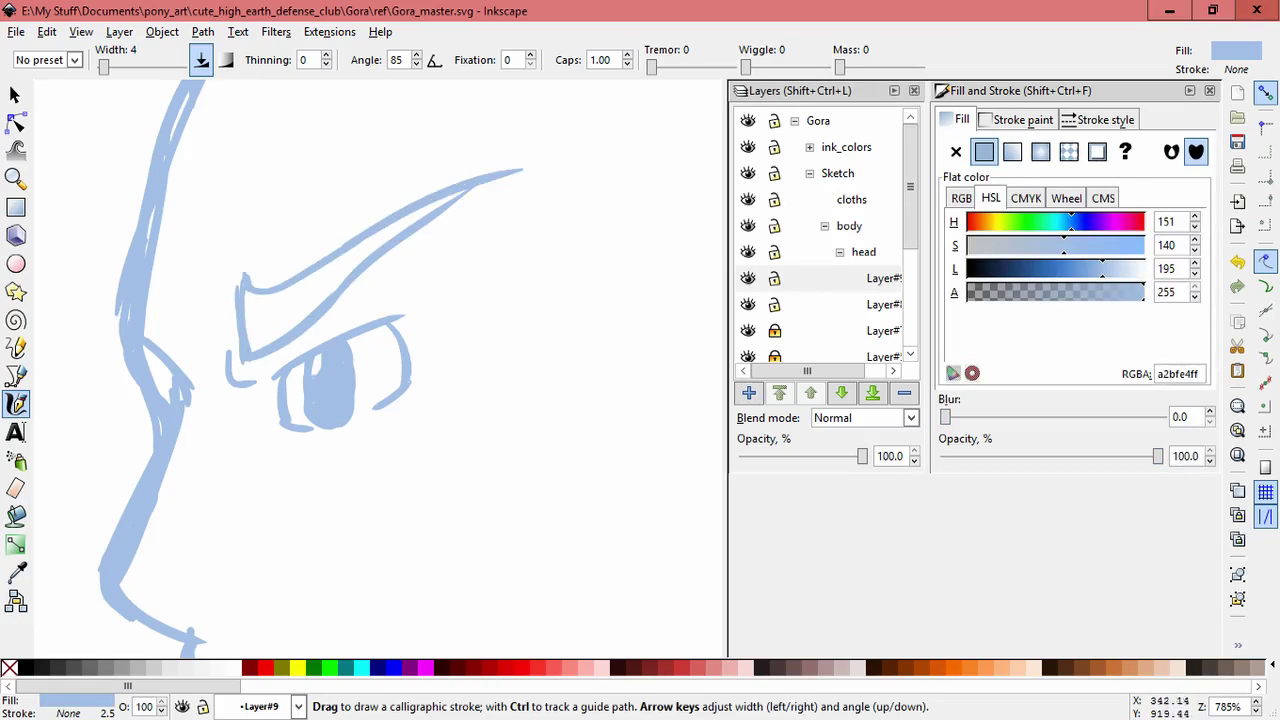
{"action": "left_click_drag", "start_coordinate": [312, 316], "coordinate": [400, 290]}
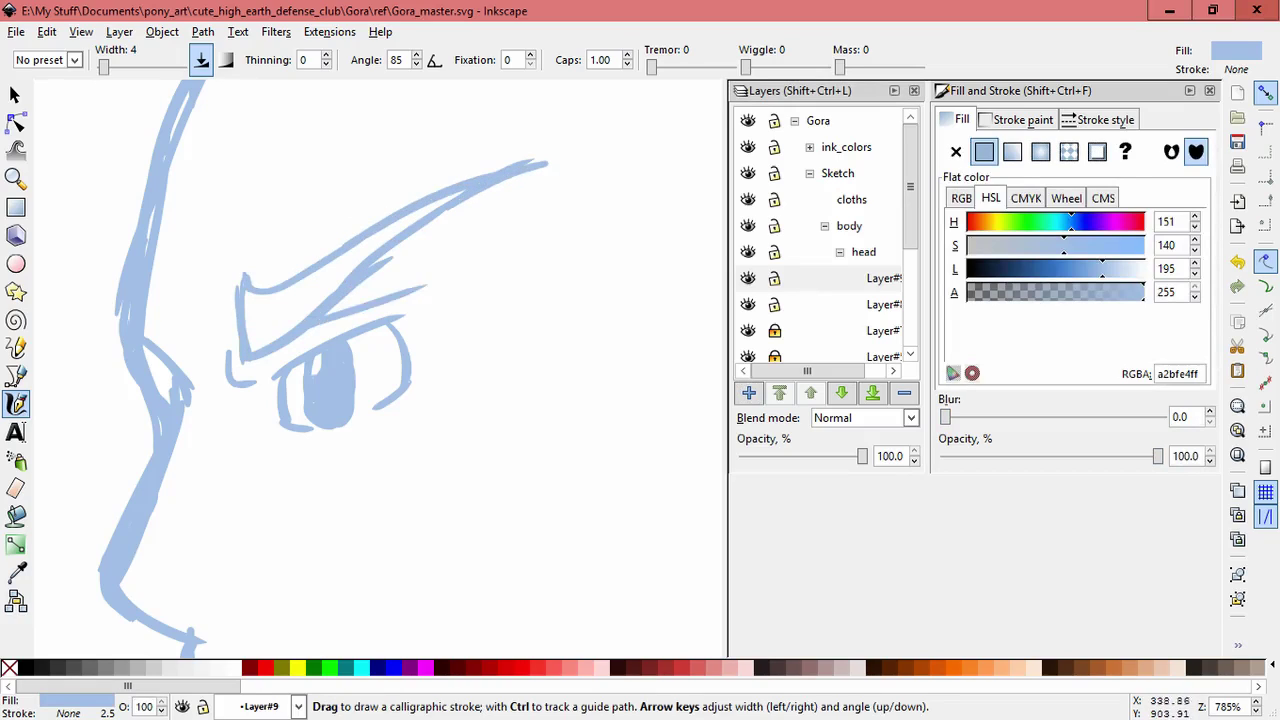
Select the eyebrow and inner-corner strokes, skew them to about 40.5 px wide and move them slightly closer to the eye
{"action": "scroll", "coordinate": [440, 326], "scroll_direction": "down", "scroll_amount": 3}
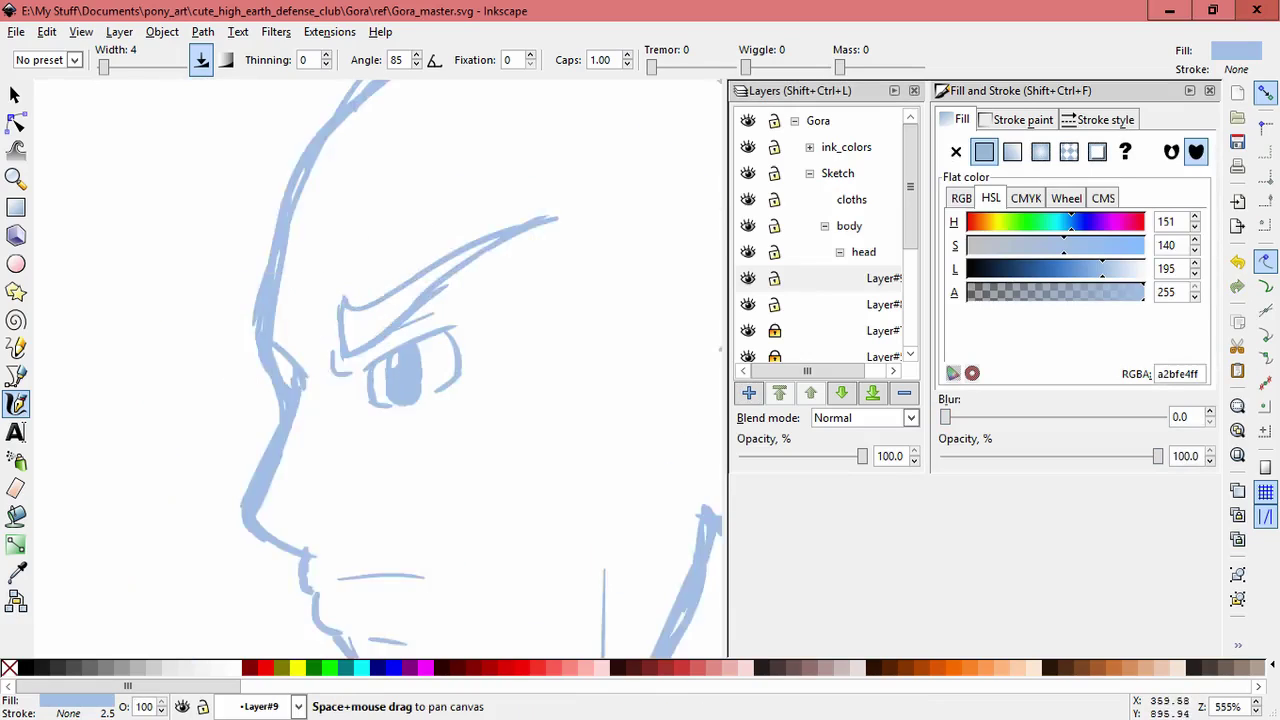
{"action": "key", "text": "s"}
{"action": "scroll", "coordinate": [411, 321], "scroll_direction": "up", "scroll_amount": 2}
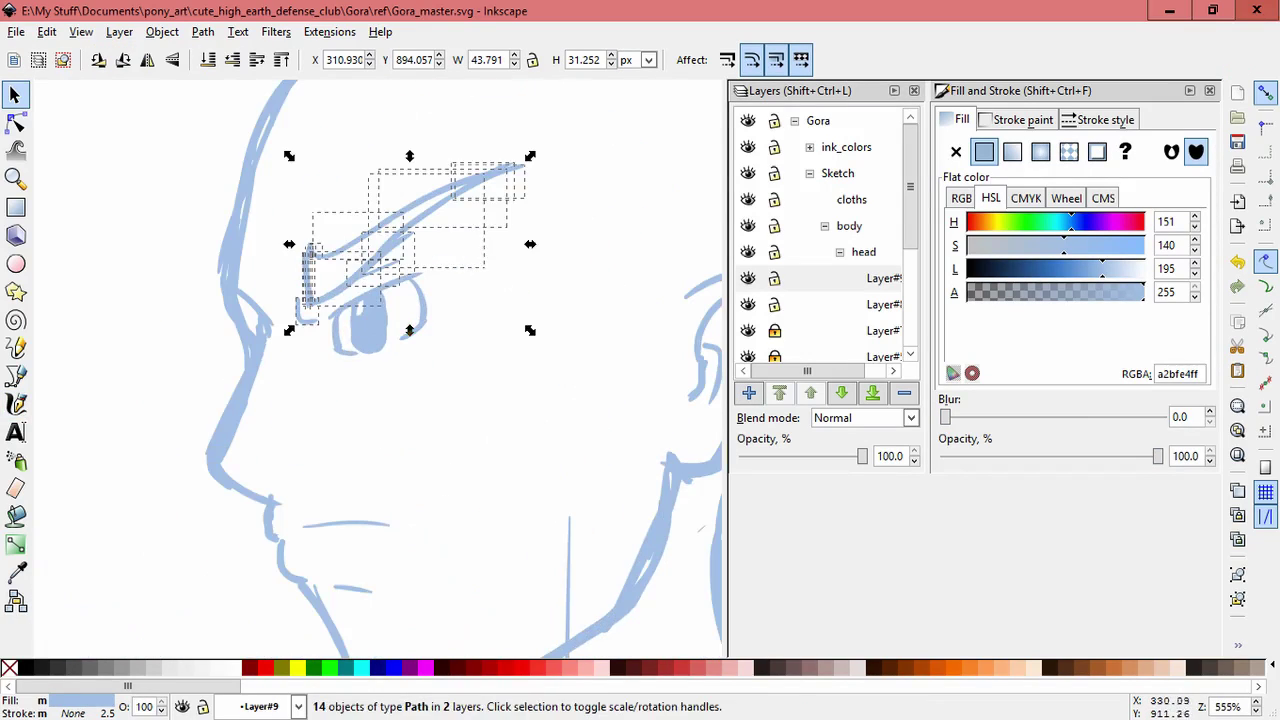
{"action": "left_click", "coordinate": [395, 278]}
{"action": "left_click_drag", "start_coordinate": [402, 162], "coordinate": [400, 163]}
{"action": "key", "text": "Escape"}
{"action": "scroll", "coordinate": [375, 370], "scroll_direction": "down", "scroll_amount": 2}
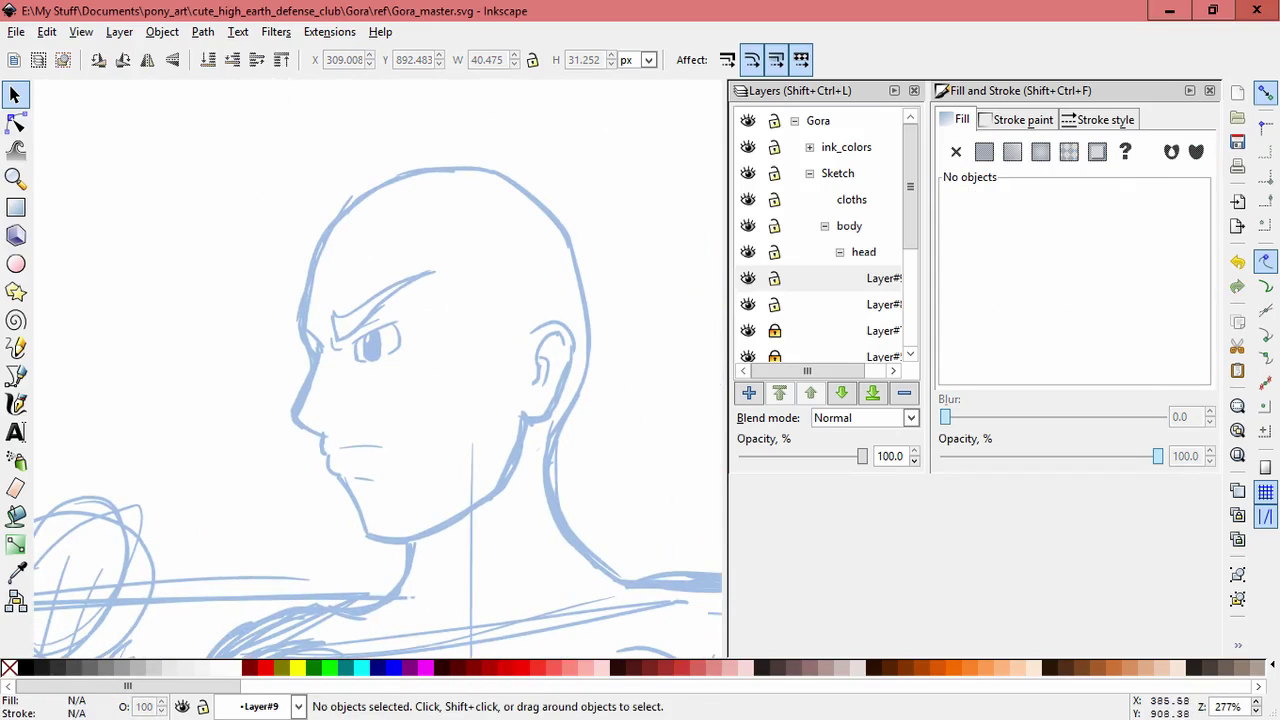
Lock the eye and eyebrow layers, unlock Layer#6 and move the ear strokes inward toward the face
{"action": "left_click_drag", "start_coordinate": [217, 257], "coordinate": [466, 443]}
{"action": "left_click_drag", "start_coordinate": [314, 410], "coordinate": [514, 558]}
{"action": "scroll", "coordinate": [820, 236], "scroll_direction": "down", "scroll_amount": 2}
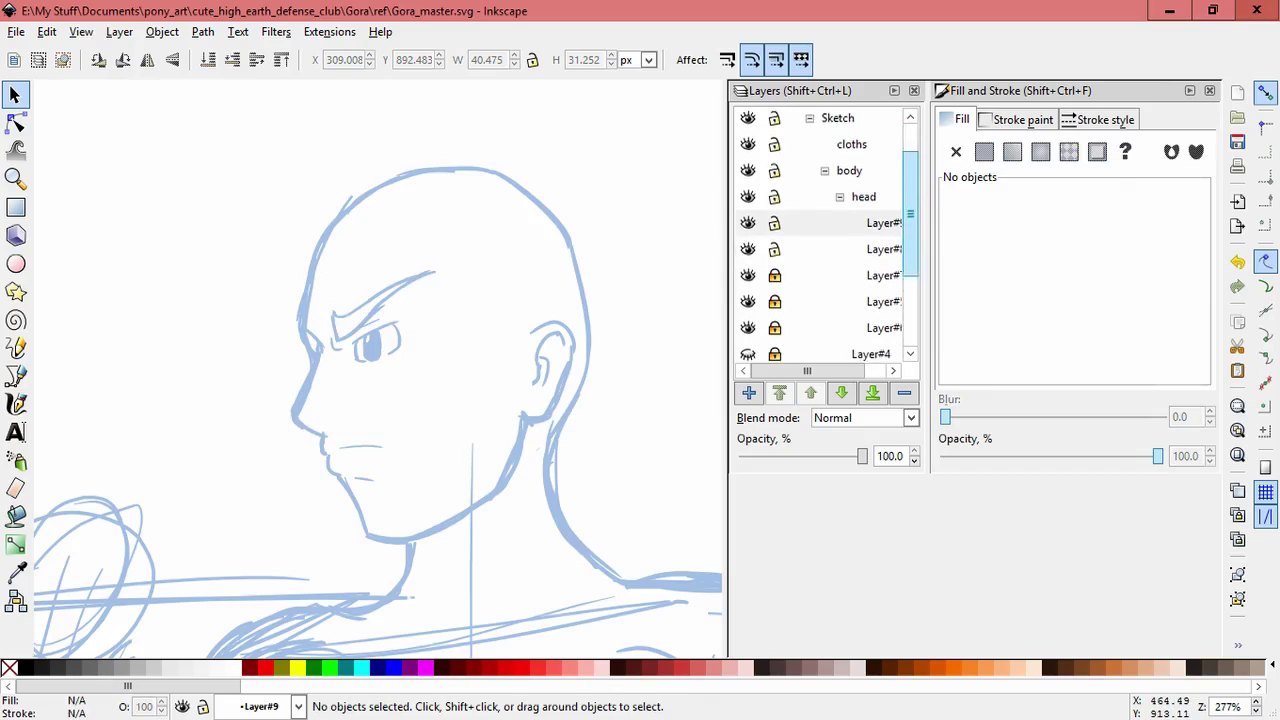
{"action": "left_click", "coordinate": [774, 210]}
{"action": "left_click_drag", "start_coordinate": [571, 434], "coordinate": [458, 262]}
{"action": "left_click_drag", "start_coordinate": [531, 338], "coordinate": [445, 423]}
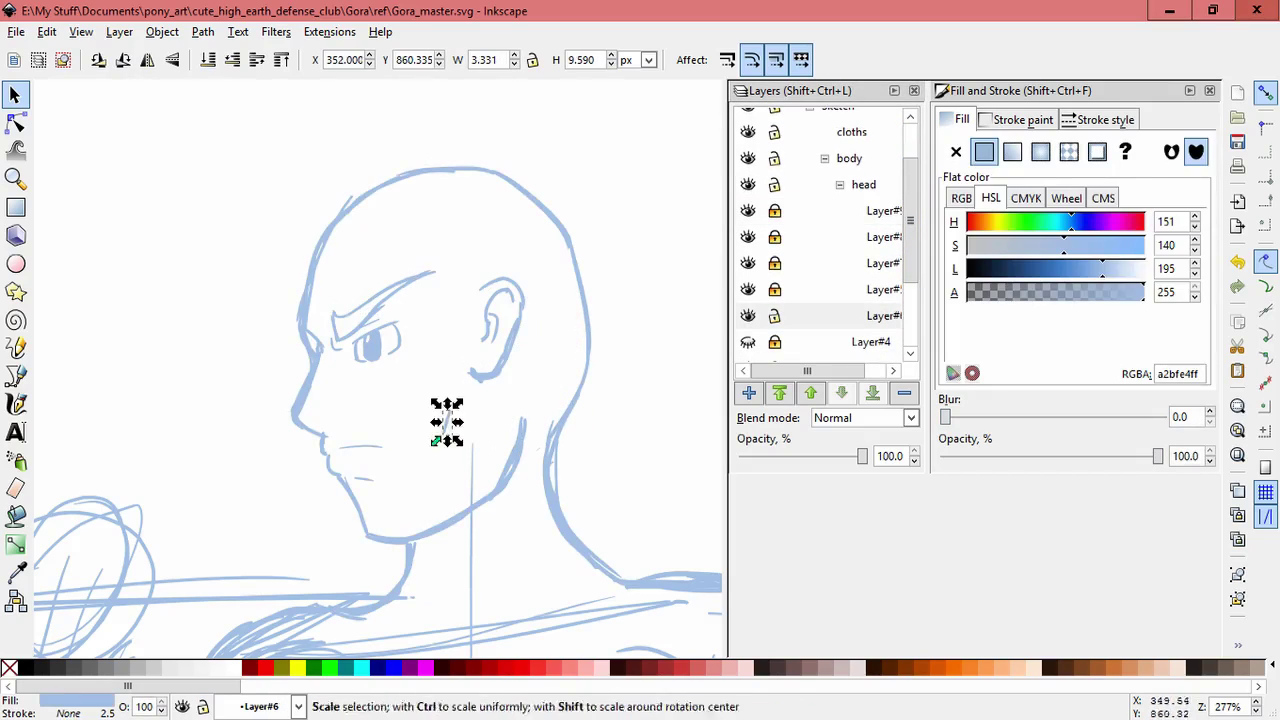
{"action": "key", "text": "Escape"}
{"action": "left_click_drag", "start_coordinate": [451, 251], "coordinate": [575, 398]}
{"action": "left_click_drag", "start_coordinate": [514, 292], "coordinate": [538, 359]}
{"action": "left_click", "coordinate": [529, 347]}
Shrink the mouth and jaw strokes on Layer#6 to fit beneath the moved ear and group them
{"action": "left_click_drag", "start_coordinate": [310, 422], "coordinate": [509, 528]}
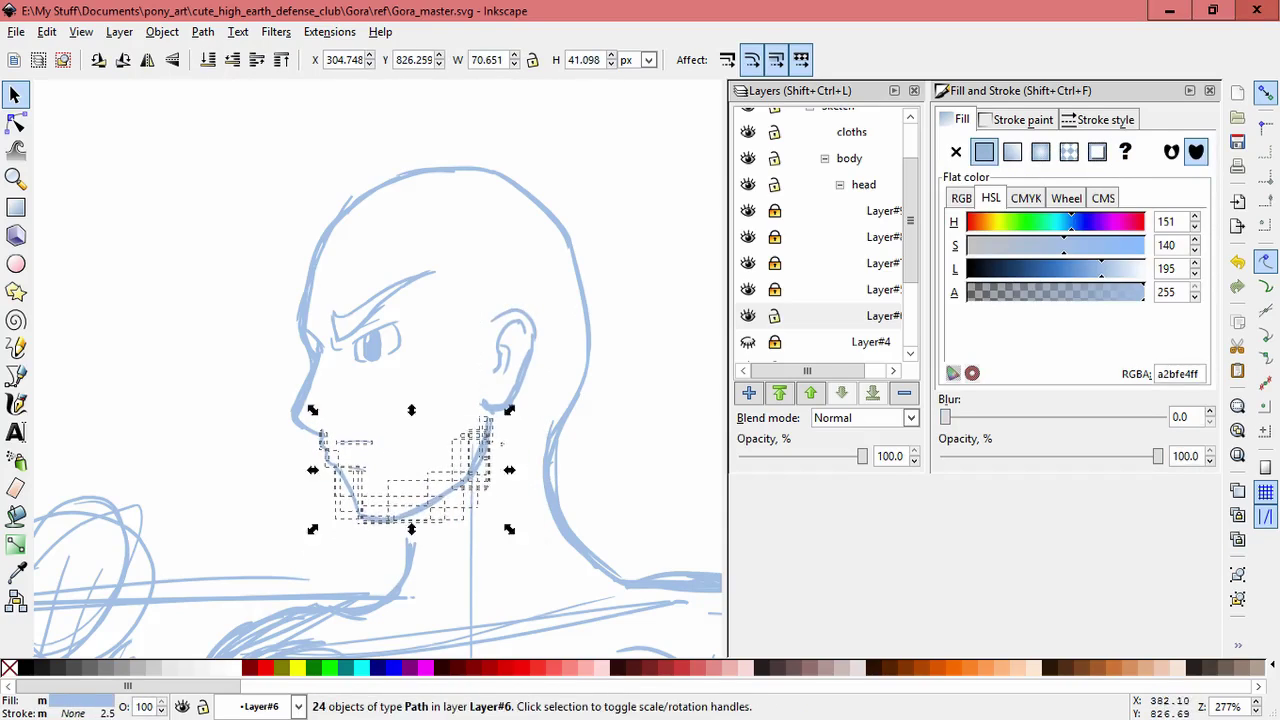
{"action": "key", "text": "Escape"}
{"action": "left_click_drag", "start_coordinate": [549, 568], "coordinate": [329, 479]}
{"action": "key", "text": "ctrl+g"}
Resize and tilt the mouth and jaw group to about 73.1 by 47.1 px, joining it to the nose and ear
{"action": "left_click_drag", "start_coordinate": [314, 414], "coordinate": [319, 420]}
{"action": "left_click", "coordinate": [517, 510]}
{"action": "left_click_drag", "start_coordinate": [537, 554], "coordinate": [302, 402]}
{"action": "left_click_drag", "start_coordinate": [522, 474], "coordinate": [514, 466]}
{"action": "left_click", "coordinate": [414, 471]}
{"action": "key", "text": "Escape"}
{"action": "left_click", "coordinate": [330, 480]}
{"action": "left_click", "coordinate": [330, 480]}
{"action": "left_click_drag", "start_coordinate": [314, 467], "coordinate": [314, 476]}
{"action": "key", "text": "Escape"}
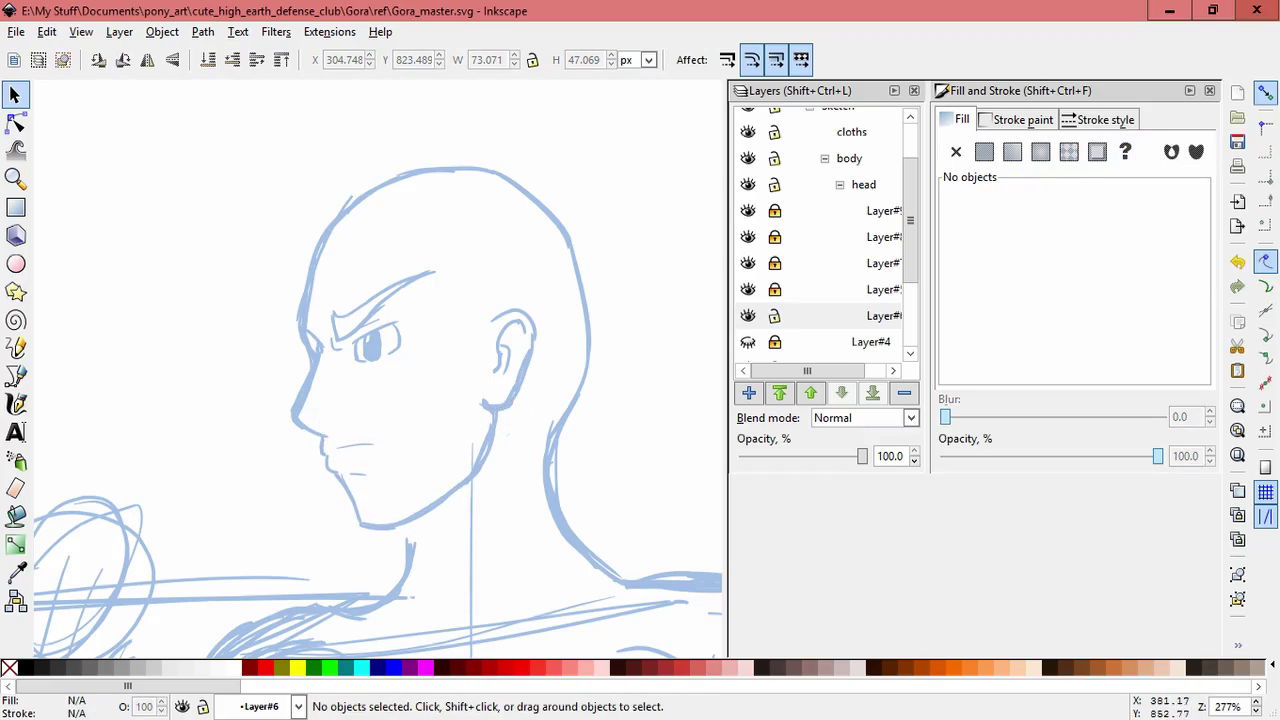
Unlock the eye and eyebrow layers, lock Layer#6 and squeeze the eye and eyebrow vertically to about 33.5 px
{"action": "left_click", "coordinate": [860, 315]}
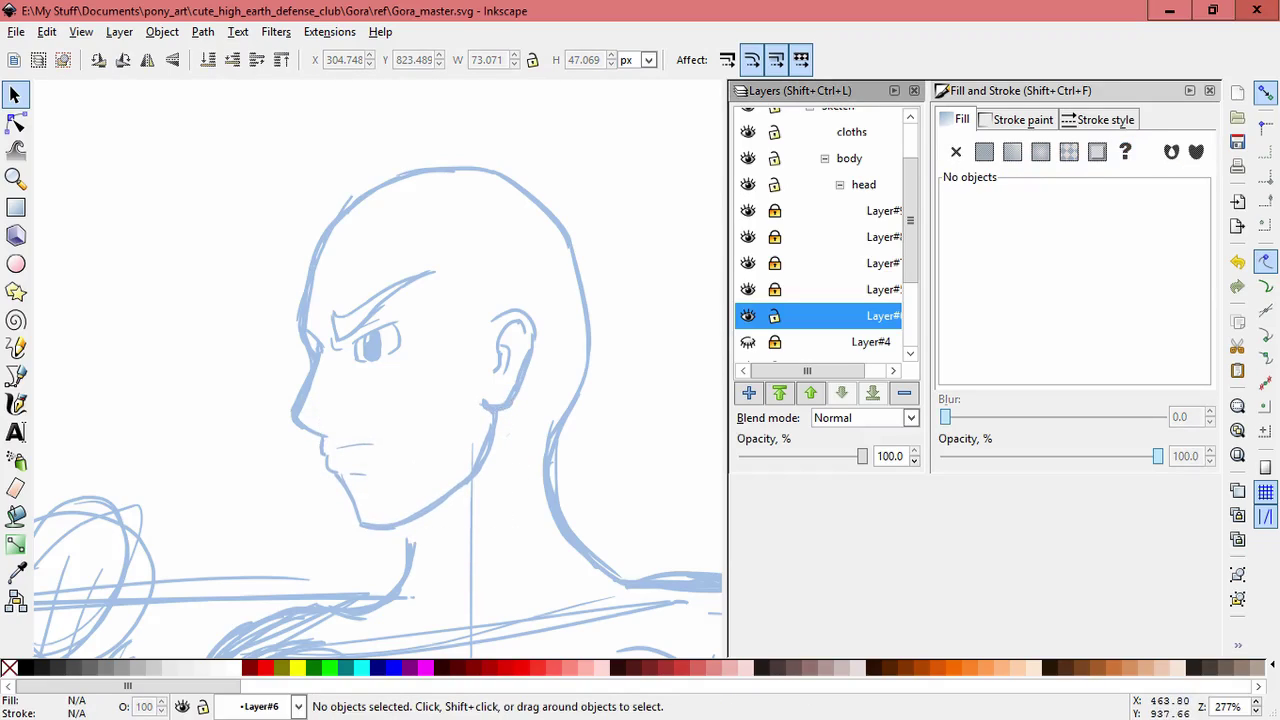
{"action": "left_click_drag", "start_coordinate": [314, 237], "coordinate": [443, 406]}
{"action": "left_click", "coordinate": [774, 315]}
{"action": "key", "text": "Escape"}
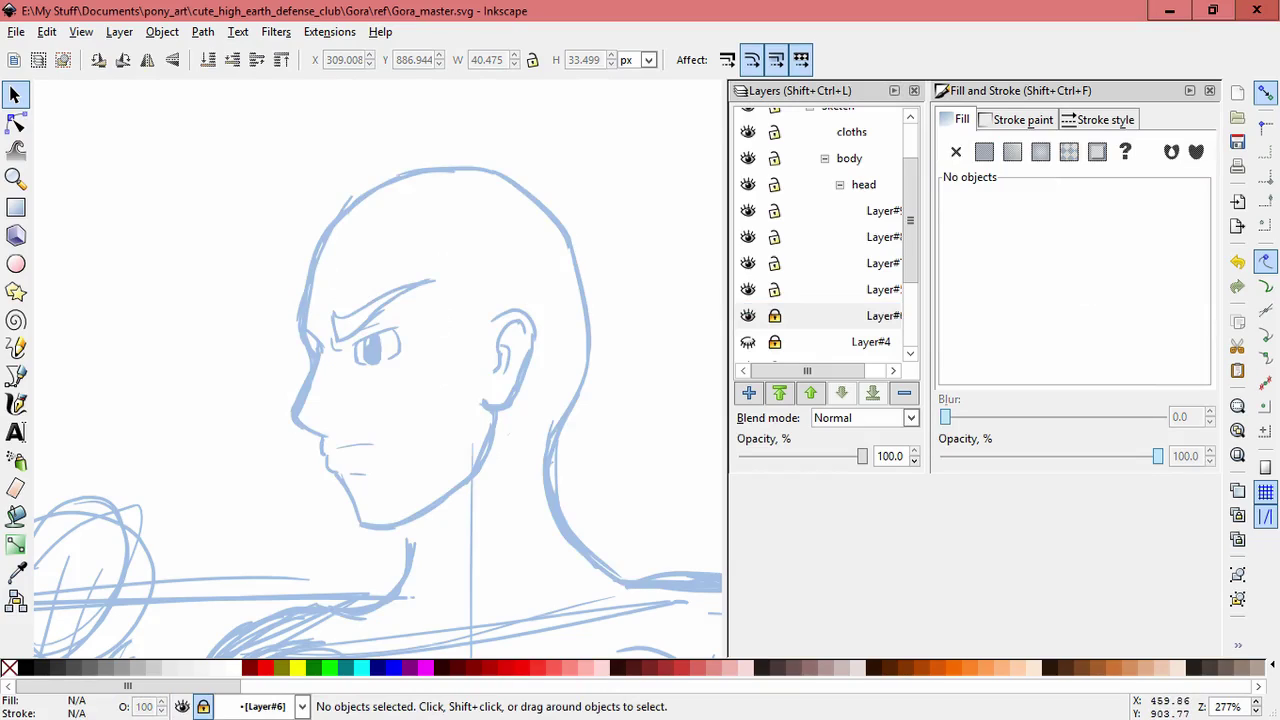
Try to select the face, ear, jaw and skull strokes together and enlarge them
{"action": "left_click", "coordinate": [395, 515]}
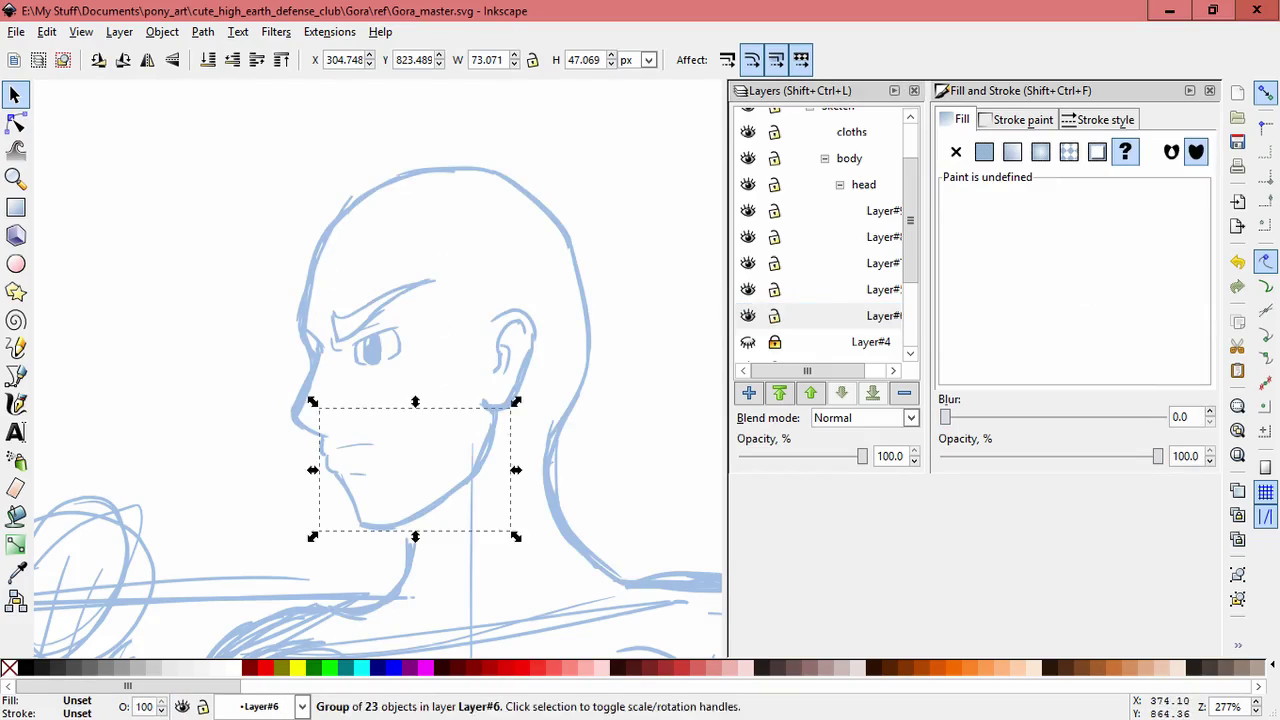
{"action": "left_click", "coordinate": [533, 340], "text": "shift"}
{"action": "left_click_drag", "start_coordinate": [240, 198], "coordinate": [502, 468]}
{"action": "left_click_drag", "start_coordinate": [543, 537], "coordinate": [560, 559]}
{"action": "key", "text": "Escape"}
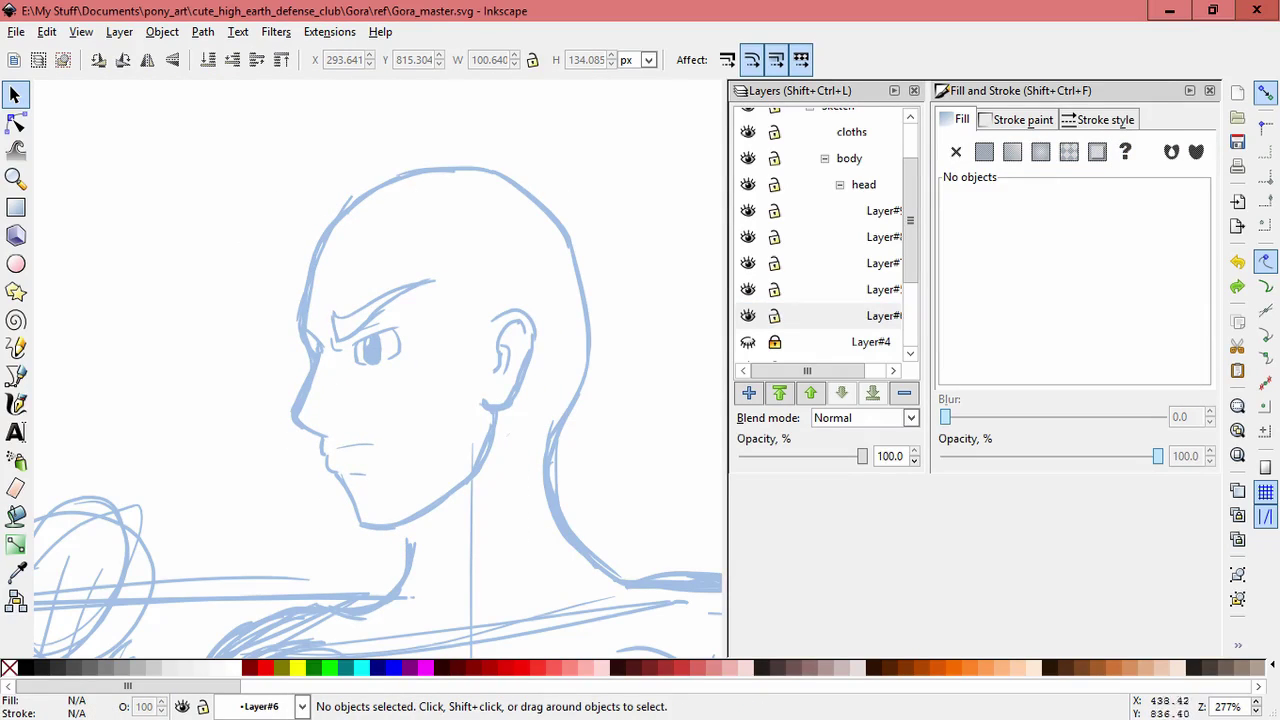
{"action": "left_click_drag", "start_coordinate": [444, 500], "coordinate": [514, 496]}
{"action": "left_click_drag", "start_coordinate": [633, 137], "coordinate": [423, 269]}
{"action": "left_click_drag", "start_coordinate": [597, 479], "coordinate": [587, 449]}
{"action": "key", "text": "Escape"}
{"action": "left_click_drag", "start_coordinate": [249, 265], "coordinate": [278, 270]}
{"action": "left_click_drag", "start_coordinate": [300, 151], "coordinate": [634, 543]}
{"action": "key", "text": "Escape"}
Select the complete head with its facial features and enlarge it to about 117.7 by 147.9 px
{"action": "left_click_drag", "start_coordinate": [320, 154], "coordinate": [572, 536]}
{"action": "left_click_drag", "start_coordinate": [657, 240], "coordinate": [544, 480]}
{"action": "left_click_drag", "start_coordinate": [351, 149], "coordinate": [651, 349], "text": "shift"}
{"action": "left_click_drag", "start_coordinate": [620, 547], "coordinate": [637, 568]}
{"action": "key", "text": "Escape"}
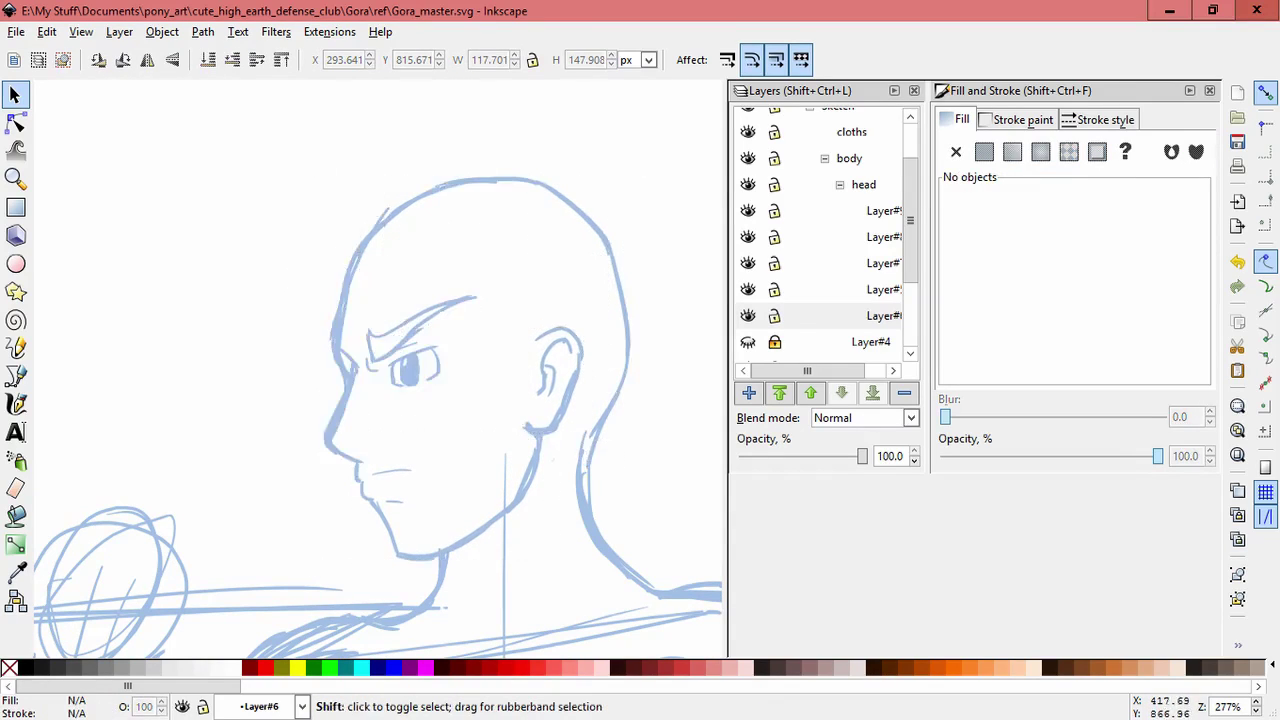
Add a layer at the top of the head sublayers and sketch hair strokes at the forehead and a sideburn before the ear
{"action": "scroll", "coordinate": [505, 248], "scroll_direction": "down", "scroll_amount": 3}
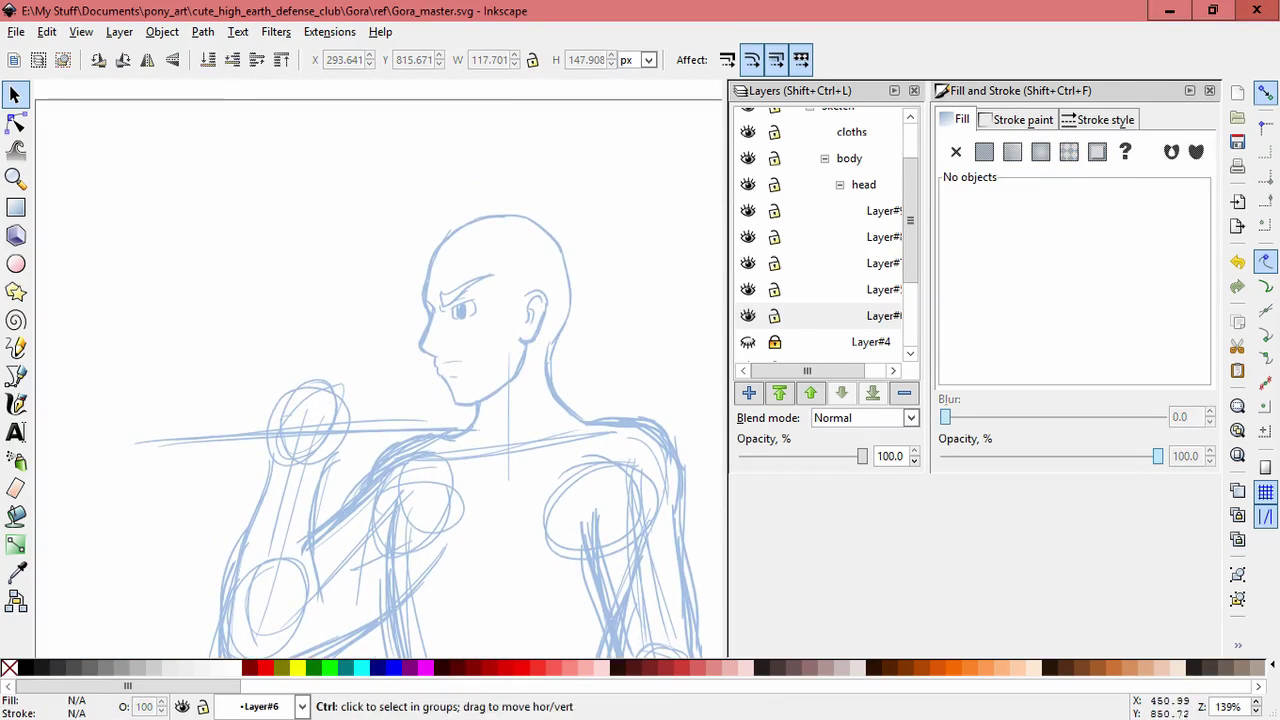
{"action": "scroll", "coordinate": [626, 315], "scroll_direction": "up", "scroll_amount": 2}
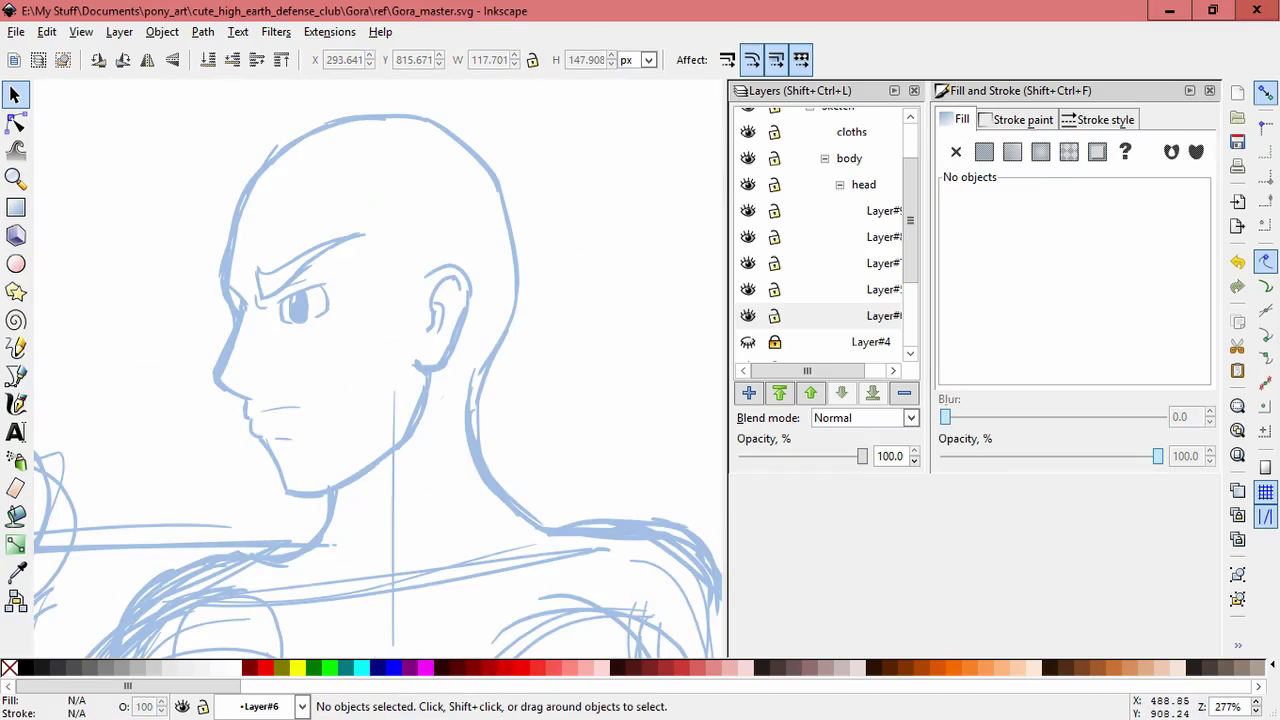
{"action": "left_click", "coordinate": [748, 392]}
{"action": "key", "text": "Return"}
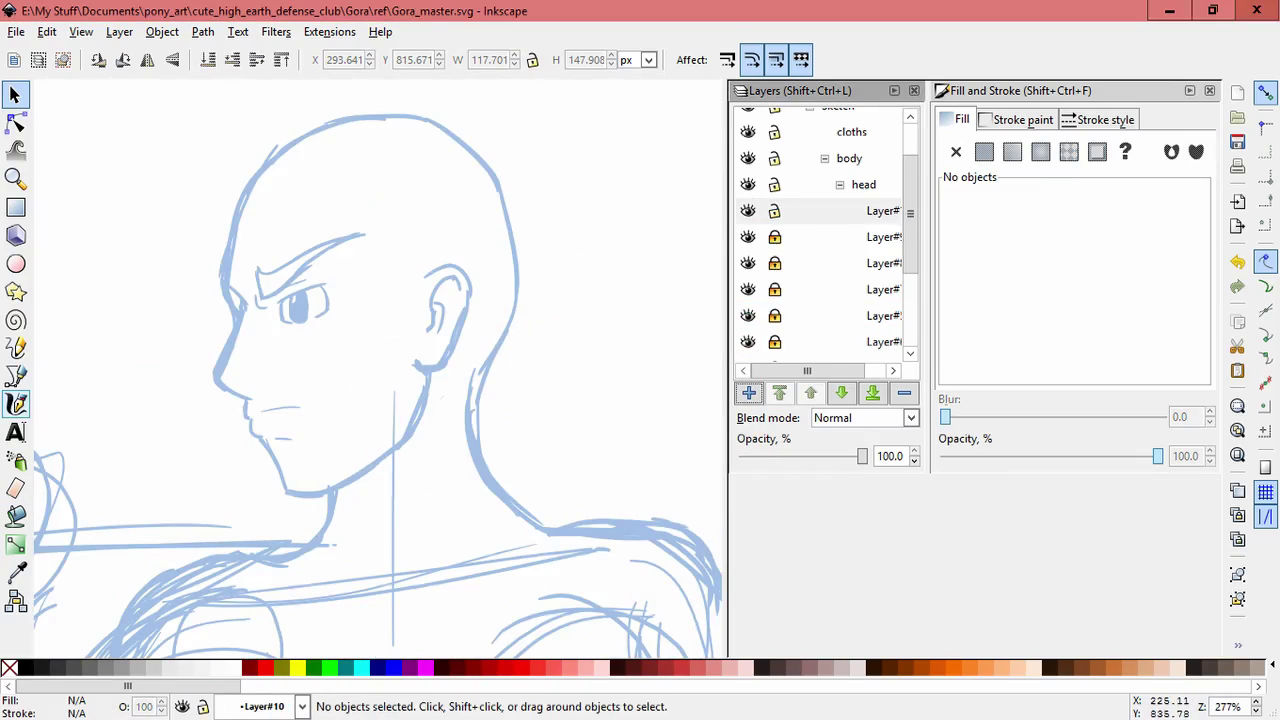
{"action": "key", "text": "c"}
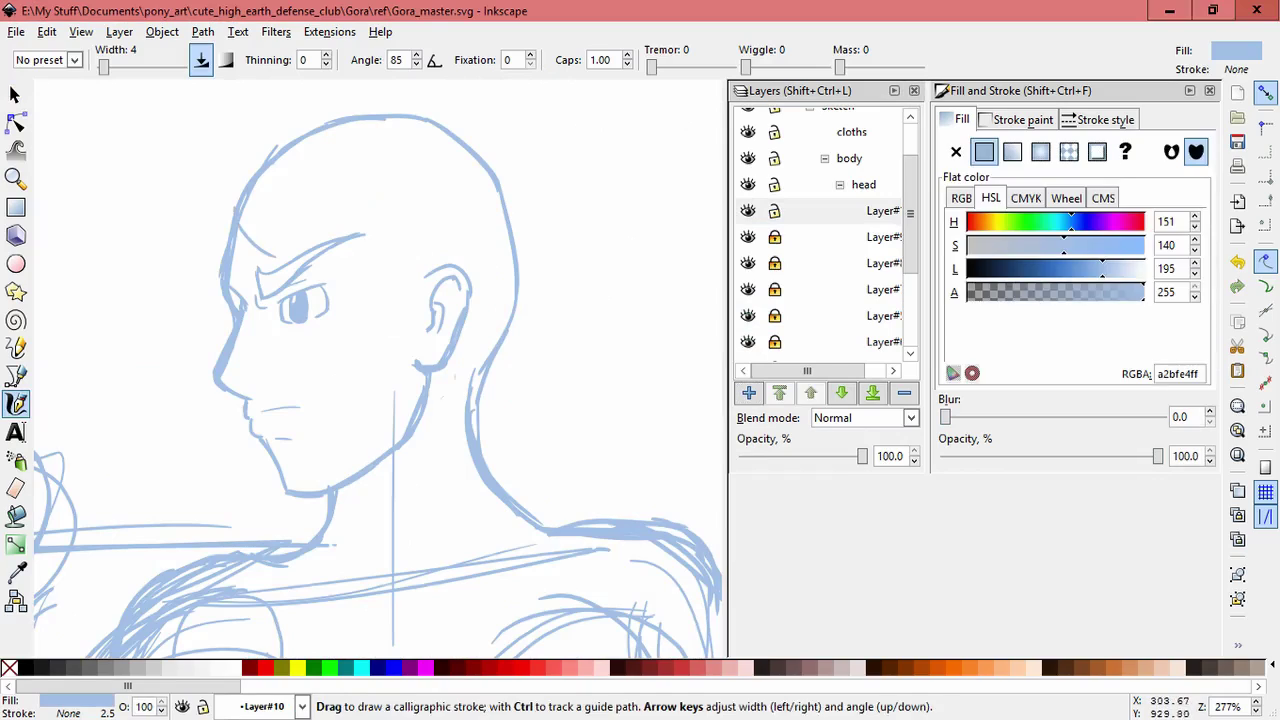
{"action": "left_click_drag", "start_coordinate": [250, 218], "coordinate": [281, 262]}
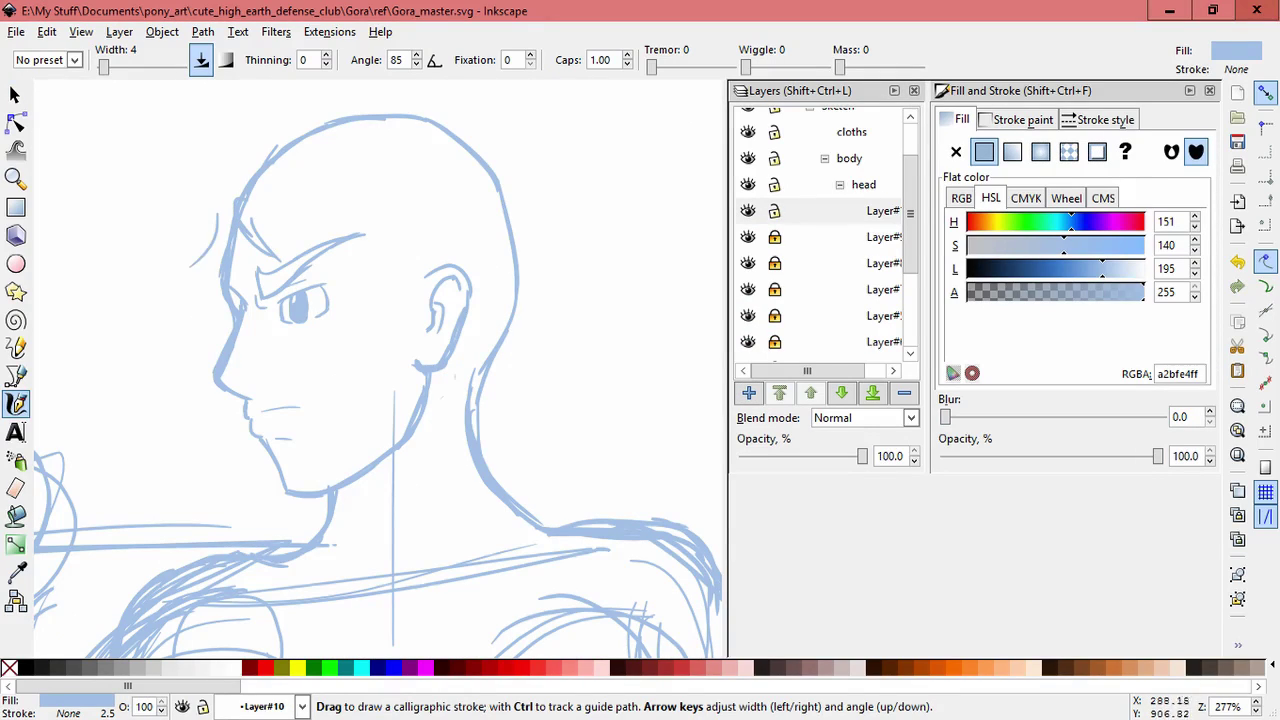
{"action": "mouse_move", "coordinate": [393, 239]}
{"action": "left_mouse_down"}
{"action": "mouse_move", "coordinate": [413, 263]}
{"action": "mouse_move", "coordinate": [418, 344]}
{"action": "mouse_move", "coordinate": [402, 350]}
{"action": "left_mouse_up"}
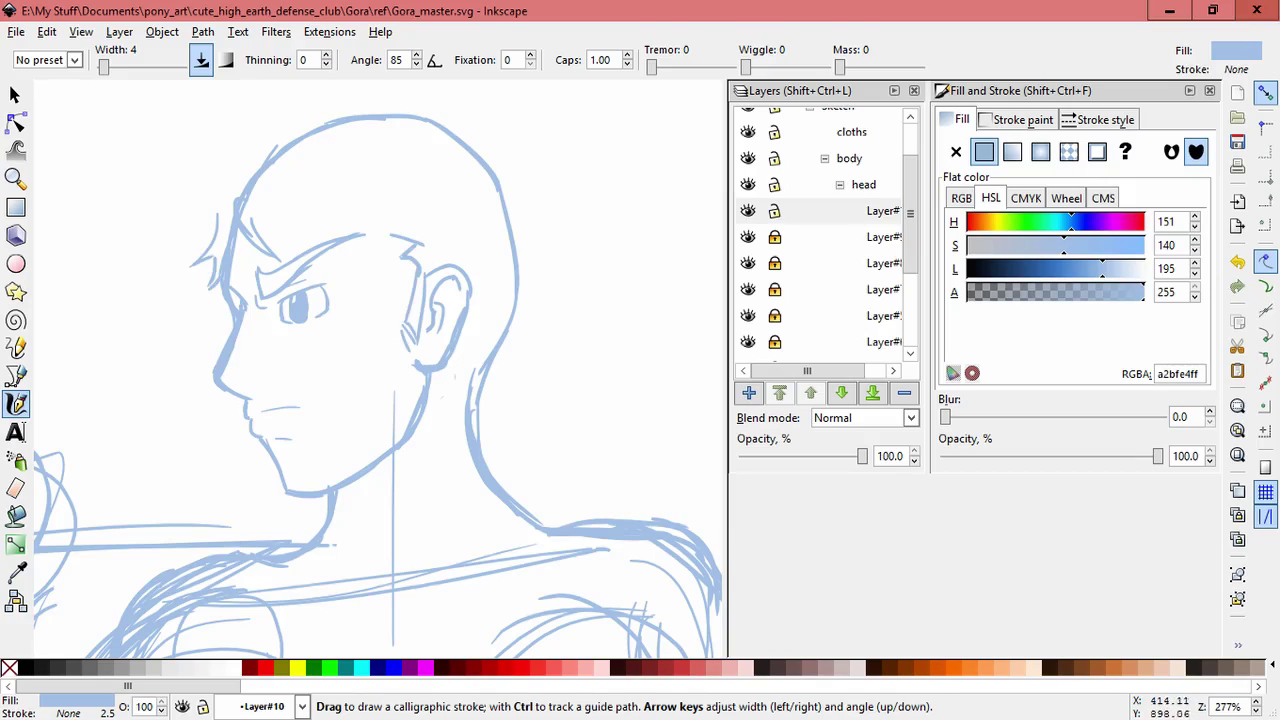
Sketch hair locks behind the ear and at the nape, then spiky hair along the crown and back of the head
{"action": "mouse_move", "coordinate": [453, 400]}
{"action": "left_mouse_down"}
{"action": "mouse_move", "coordinate": [449, 420]}
{"action": "mouse_move", "coordinate": [486, 430]}
{"action": "mouse_move", "coordinate": [484, 442]}
{"action": "left_mouse_up"}
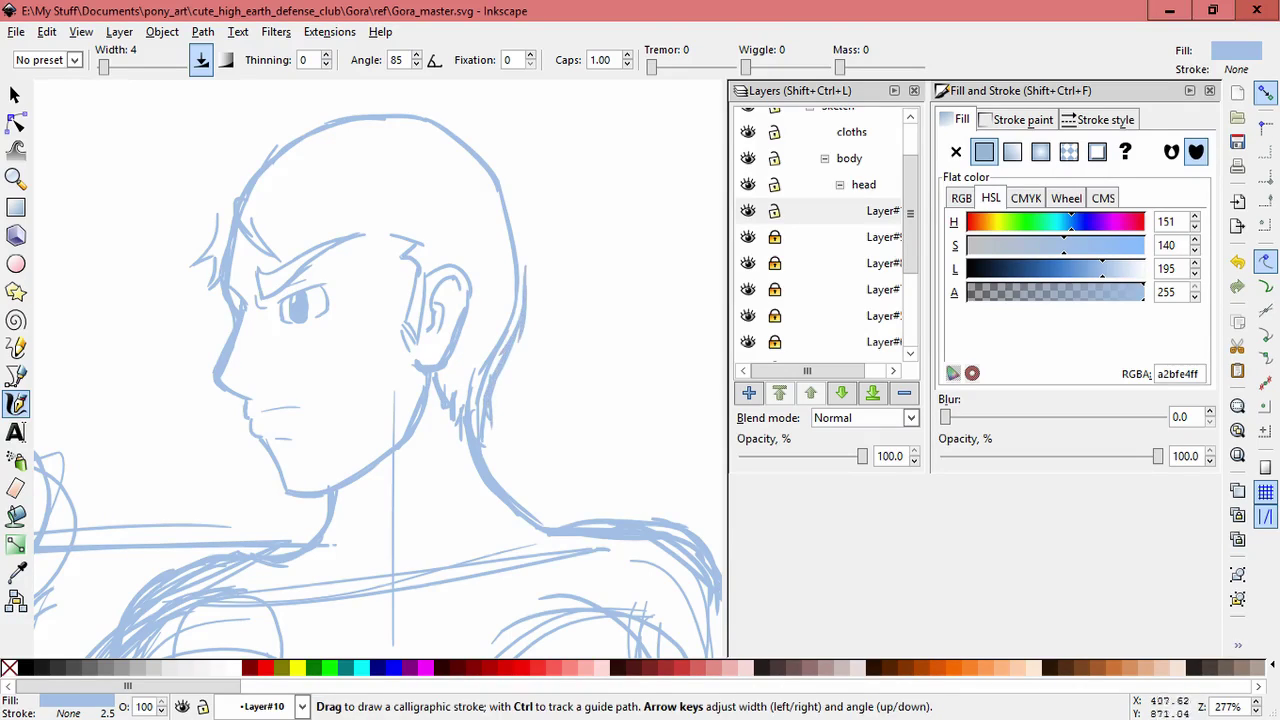
{"action": "scroll", "coordinate": [377, 386], "scroll_direction": "up", "scroll_amount": 2}
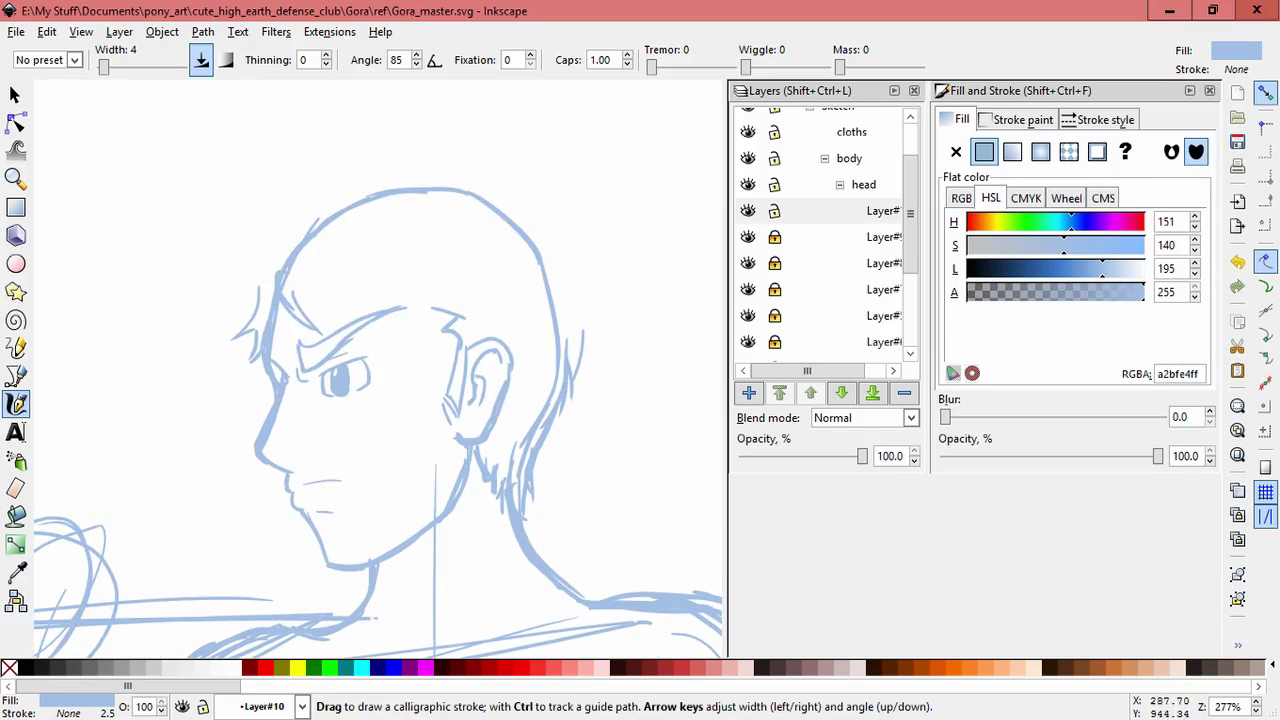
{"action": "key", "text": "ctrl+z"}
{"action": "key", "text": "ctrl+z"}
{"action": "key", "text": "ctrl+shift+z"}
{"action": "mouse_move", "coordinate": [276, 260]}
{"action": "left_mouse_down"}
{"action": "mouse_move", "coordinate": [292, 178]}
{"action": "mouse_move", "coordinate": [262, 228]}
{"action": "mouse_move", "coordinate": [330, 212]}
{"action": "mouse_move", "coordinate": [465, 228]}
{"action": "left_mouse_up"}
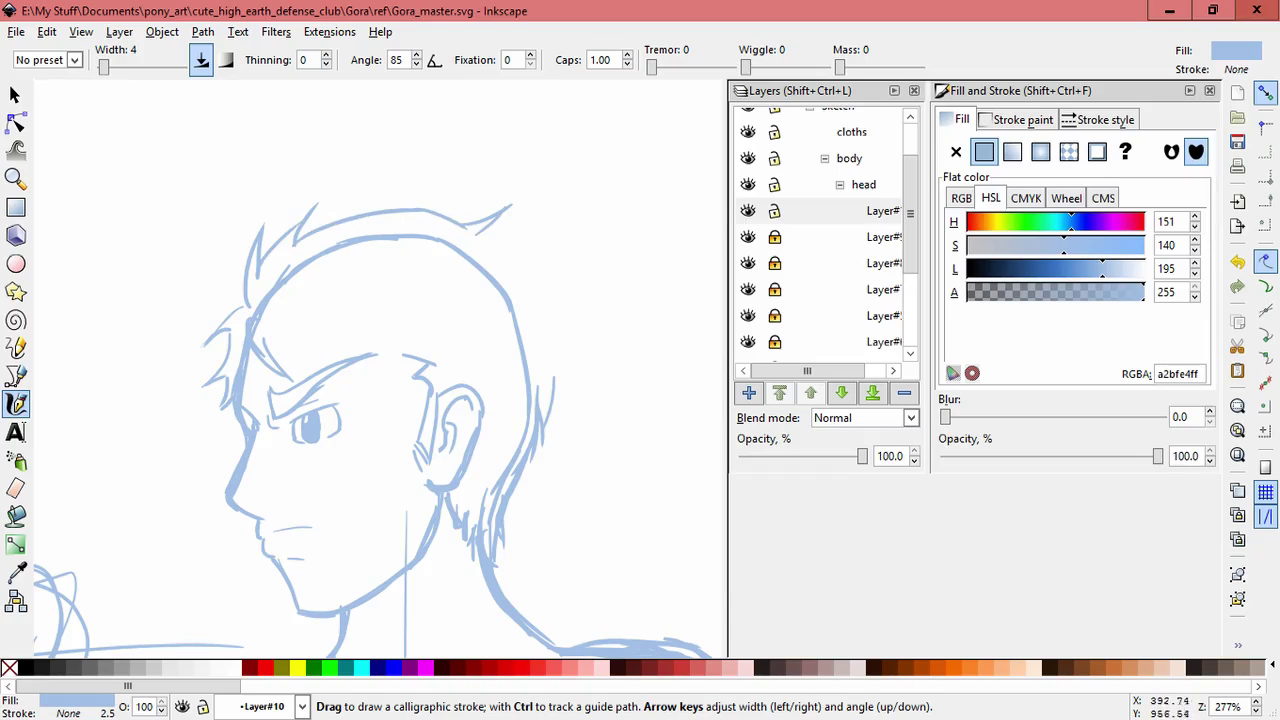
{"action": "key", "text": "ctrl+z"}
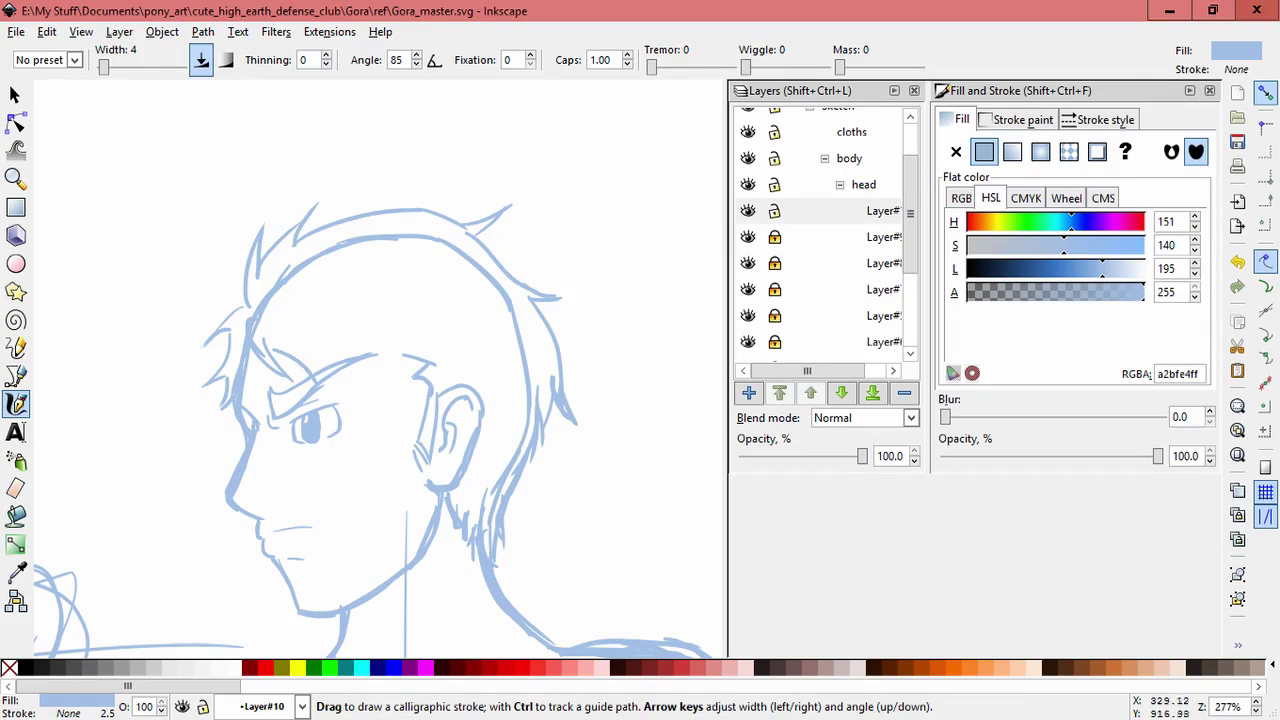
Sketch pointed bangs across the forehead to the ear and a slanted neck line below the jaw
{"action": "left_click_drag", "start_coordinate": [357, 336], "coordinate": [371, 381]}
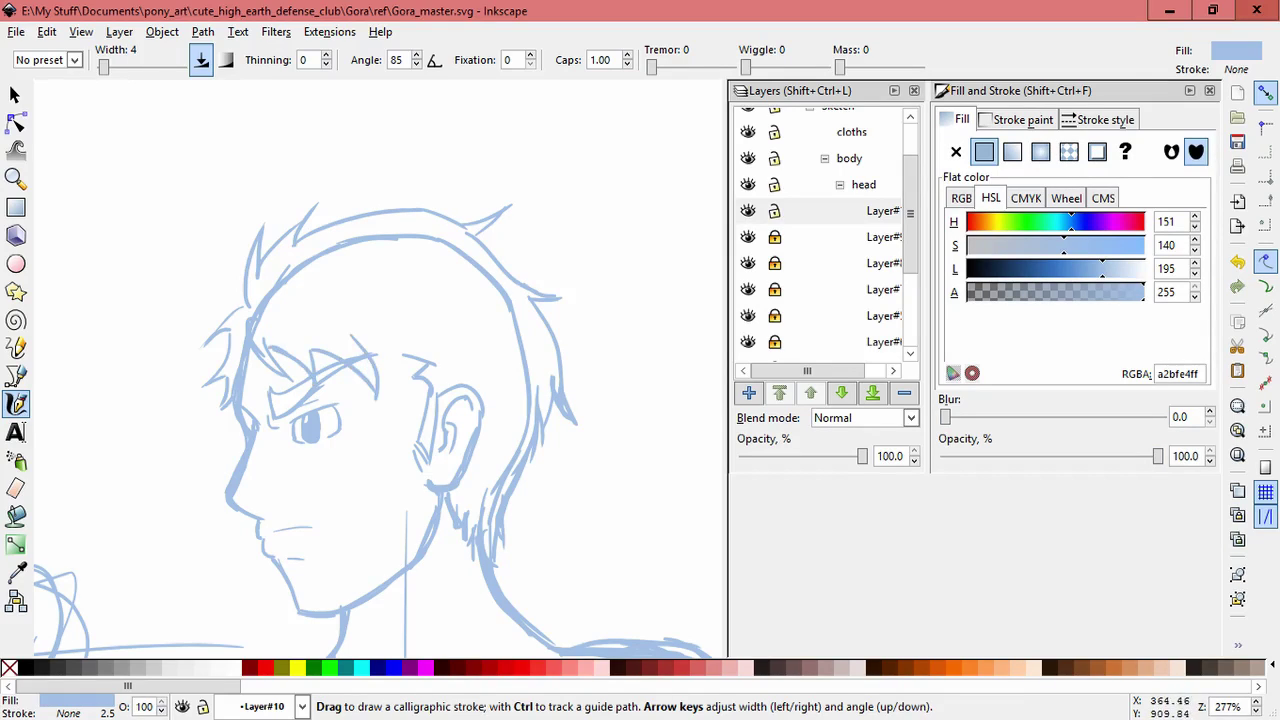
{"action": "mouse_move", "coordinate": [405, 333]}
{"action": "left_mouse_down"}
{"action": "mouse_move", "coordinate": [456, 370]}
{"action": "mouse_move", "coordinate": [406, 224]}
{"action": "left_mouse_up"}
{"action": "left_click_drag", "start_coordinate": [362, 456], "coordinate": [318, 527]}
{"action": "scroll", "coordinate": [463, 200], "scroll_direction": "down", "scroll_amount": 4, "text": "ctrl"}
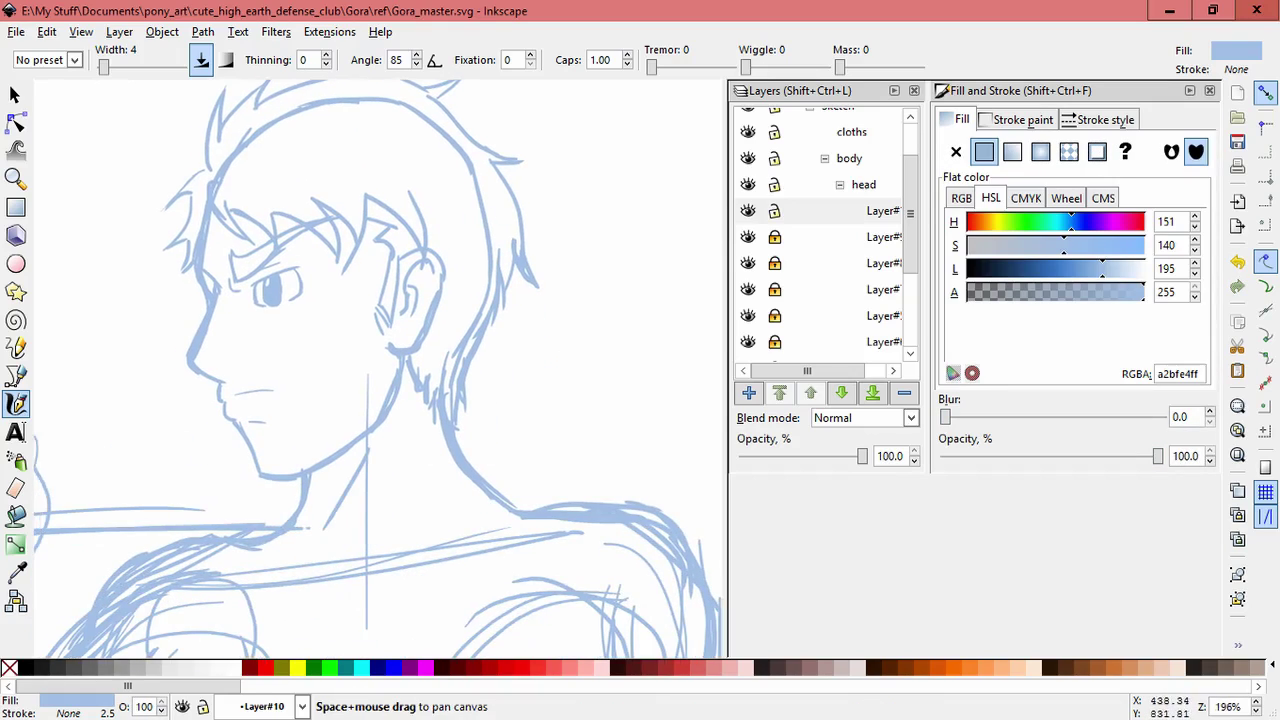
{"action": "mouse_move", "coordinate": [470, 400]}
{"action": "left_mouse_down"}
{"action": "mouse_move", "coordinate": [443, 350]}
{"action": "mouse_move", "coordinate": [455, 320]}
{"action": "left_mouse_up"}
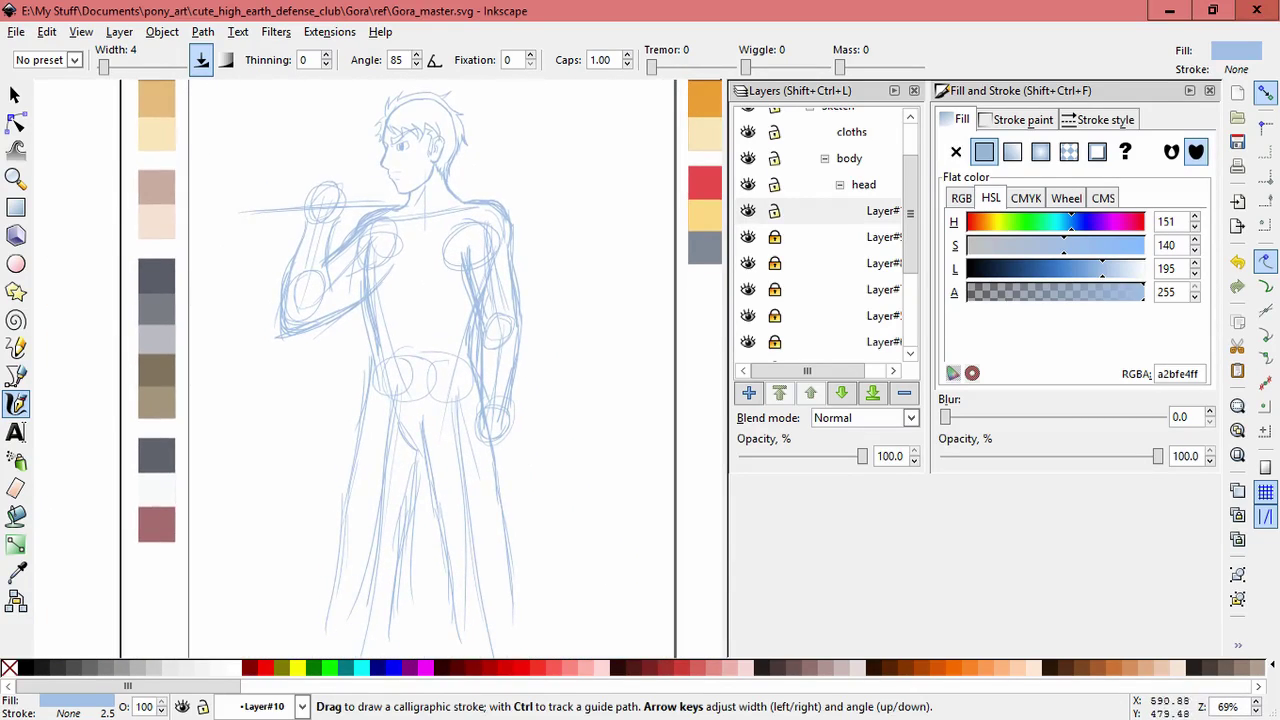
{"action": "scroll", "coordinate": [820, 230], "scroll_direction": "up", "scroll_amount": 1}
Collapse the head sublayers, show Layer#2, and unlock the body layers Layer#2, Layer#1 and Layer
{"action": "left_click", "coordinate": [748, 211]}
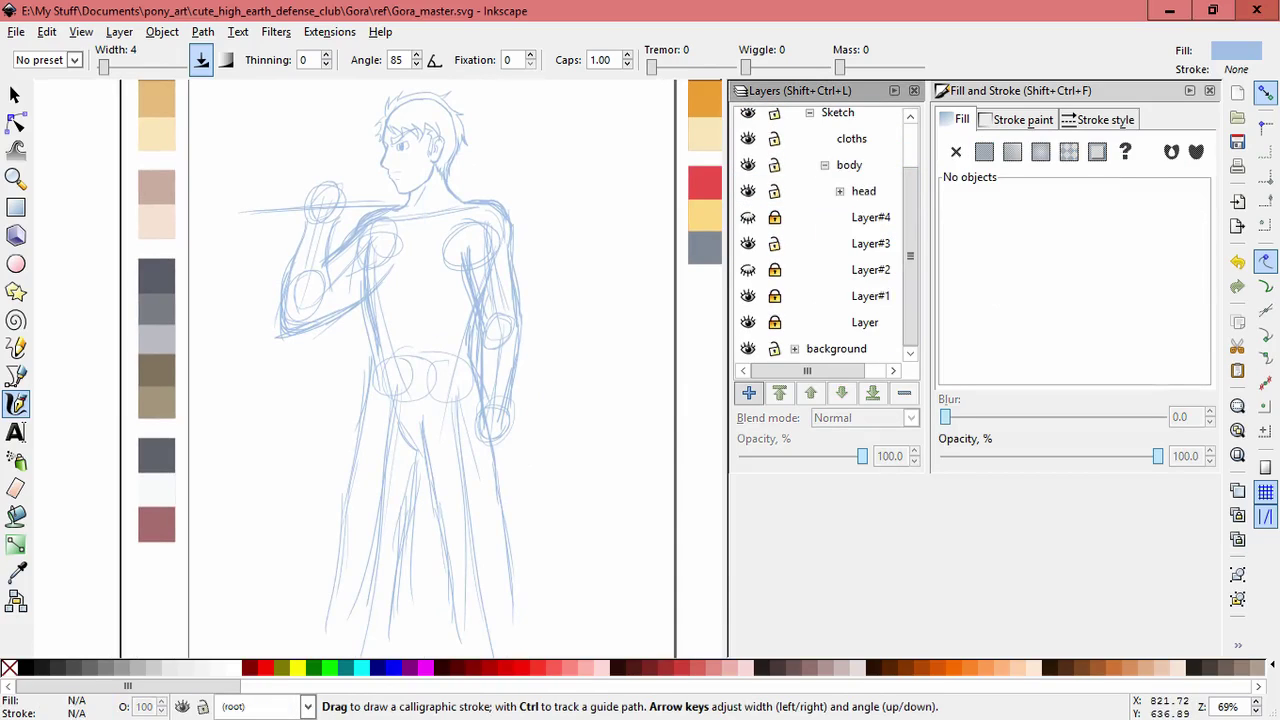
{"action": "left_click", "coordinate": [748, 270]}
{"action": "left_click", "coordinate": [774, 270]}
{"action": "left_click", "coordinate": [774, 296]}
Select the body strokes, skew them slightly sideways so the feet shift toward the hanging arm's side, and save the document
{"action": "scroll", "coordinate": [543, 372], "scroll_direction": "down", "scroll_amount": 1}
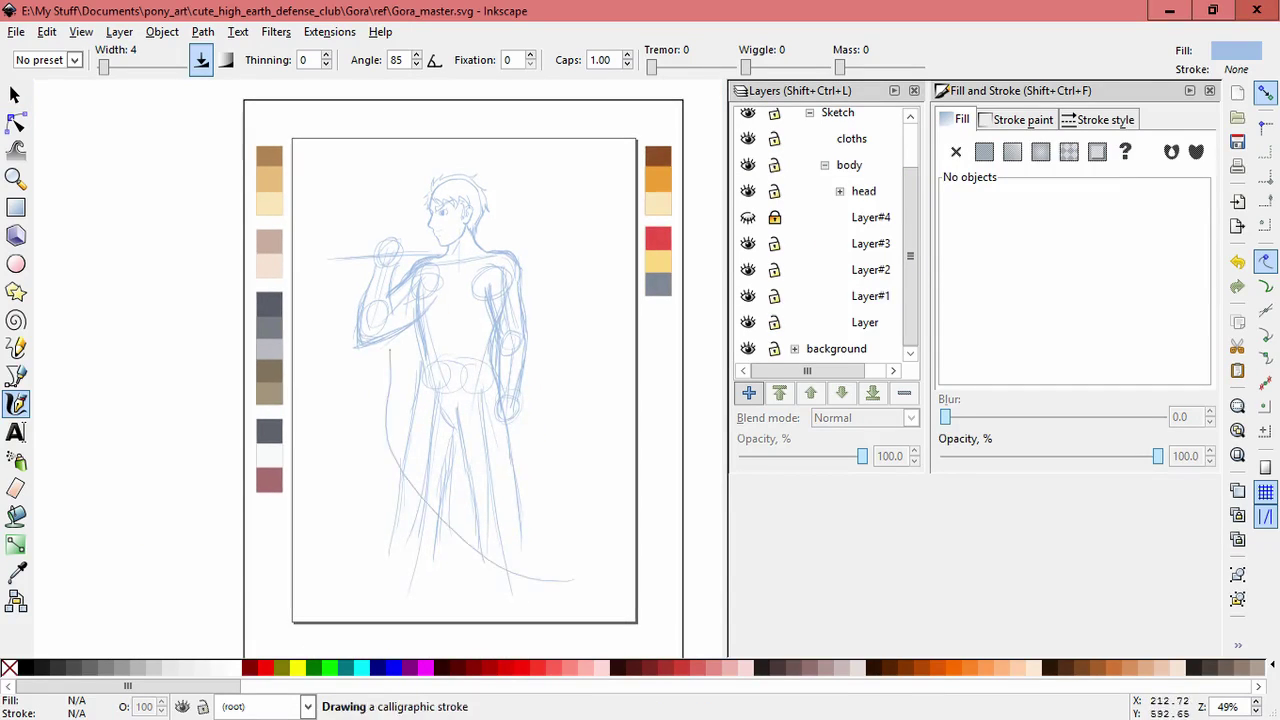
{"action": "left_click", "coordinate": [15, 94]}
{"action": "mouse_move", "coordinate": [404, 325]}
{"action": "left_mouse_down"}
{"action": "mouse_move", "coordinate": [640, 622]}
{"action": "mouse_move", "coordinate": [381, 269]}
{"action": "left_mouse_up"}
{"action": "left_click", "coordinate": [440, 380]}
{"action": "left_click_drag", "start_coordinate": [458, 600], "coordinate": [468, 600]}
{"action": "left_click", "coordinate": [676, 346]}
{"action": "key", "text": "ctrl+s"}
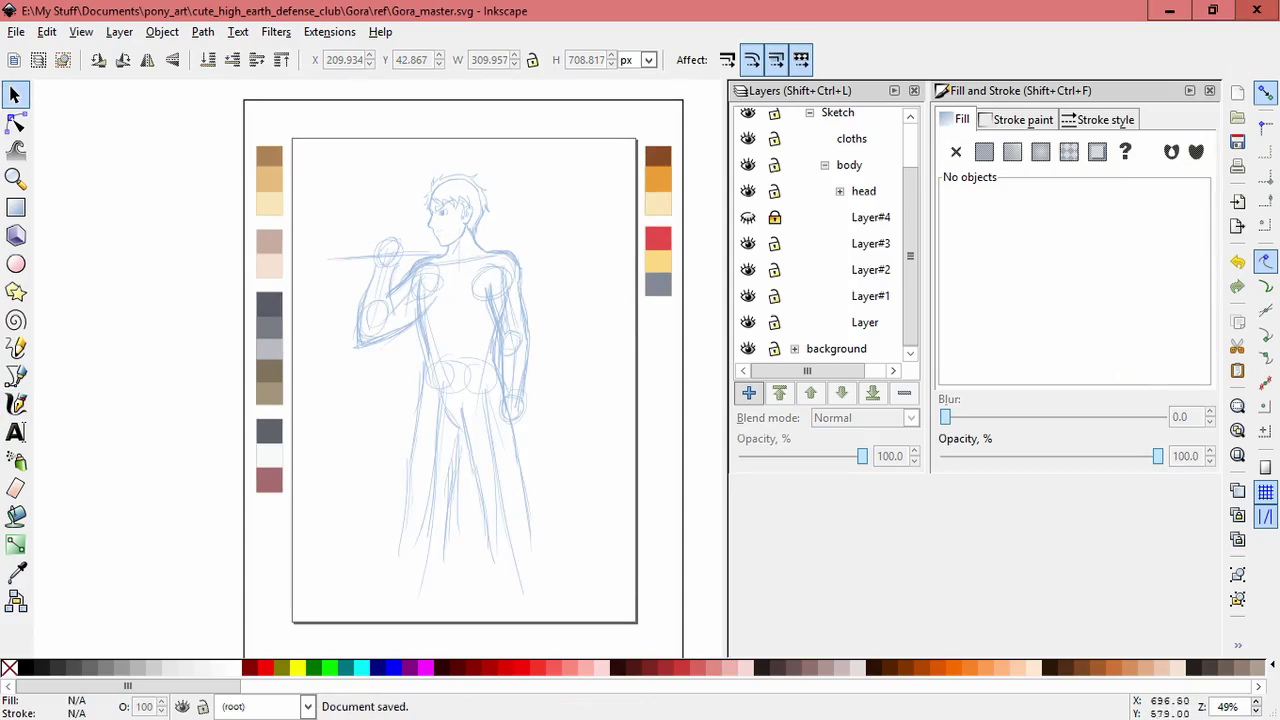
Lock the body sketch layers and the head sublayers, and add a new layer directly above the head layer
{"action": "scroll", "coordinate": [490, 207], "scroll_direction": "up", "scroll_amount": 3}
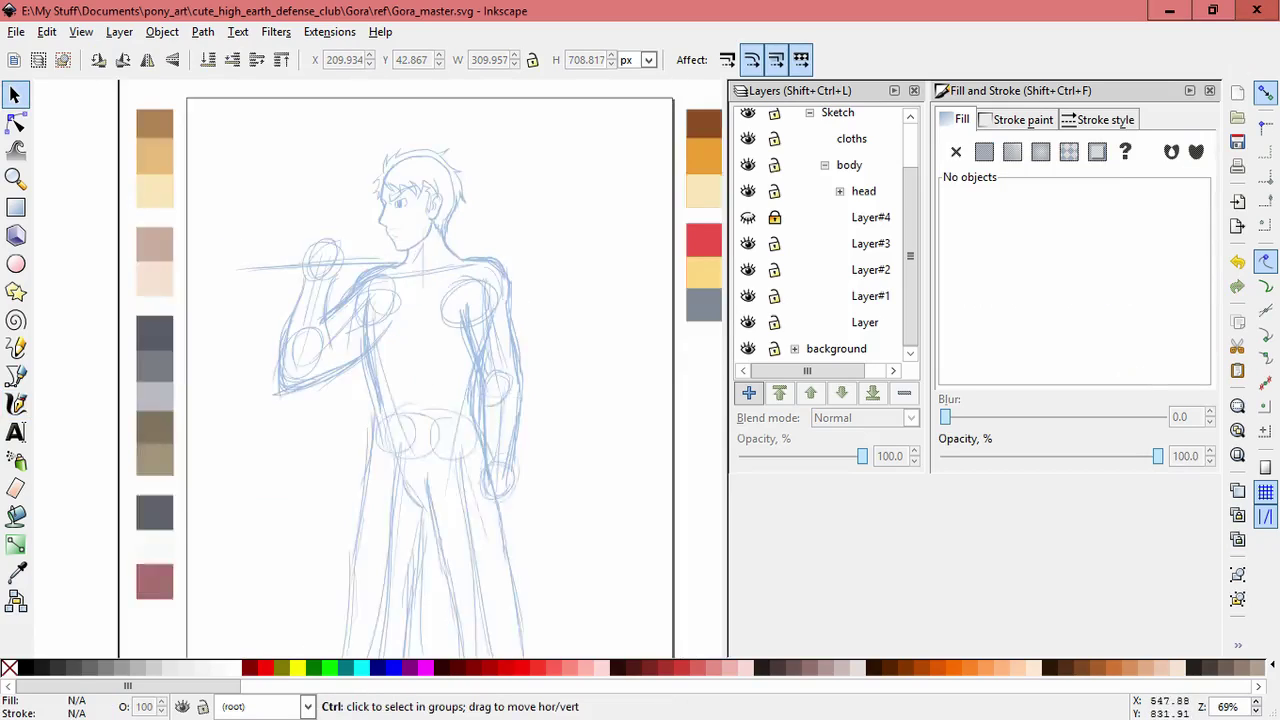
{"action": "left_click", "coordinate": [774, 243]}
{"action": "left_click", "coordinate": [840, 191]}
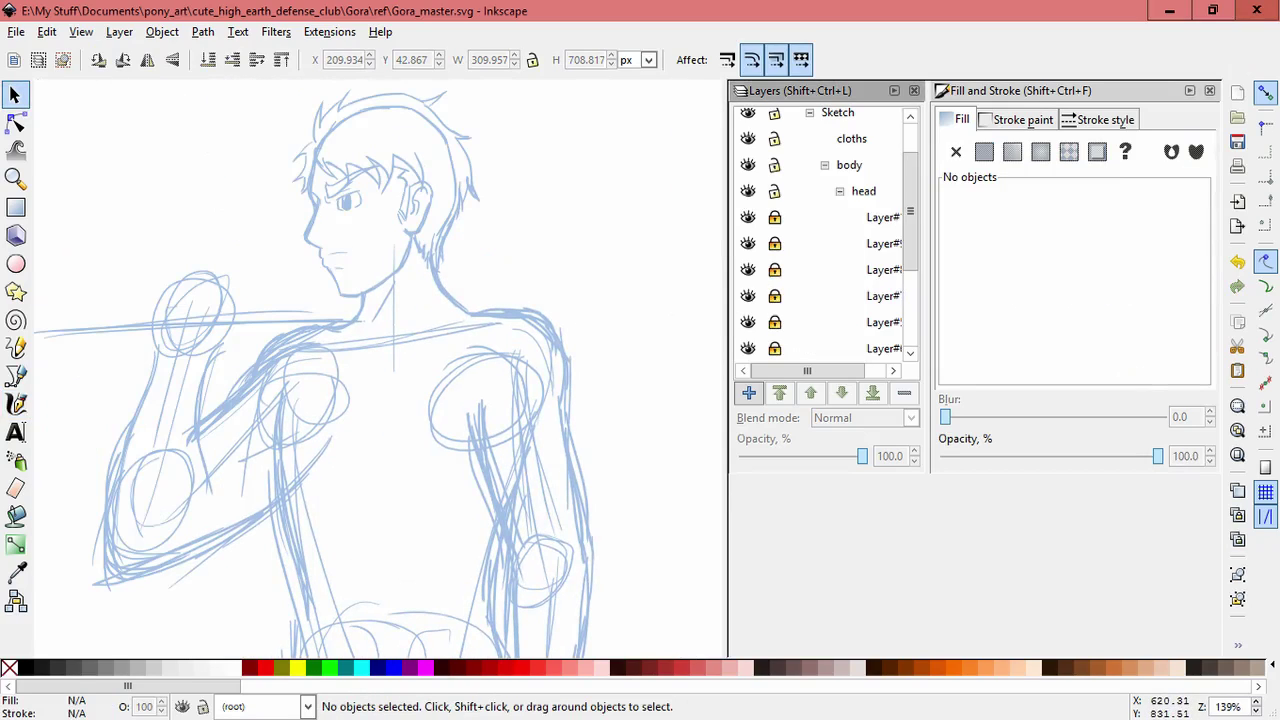
{"action": "left_click", "coordinate": [863, 191]}
{"action": "key", "text": "ctrl+shift+n"}
{"action": "key", "text": "Return"}
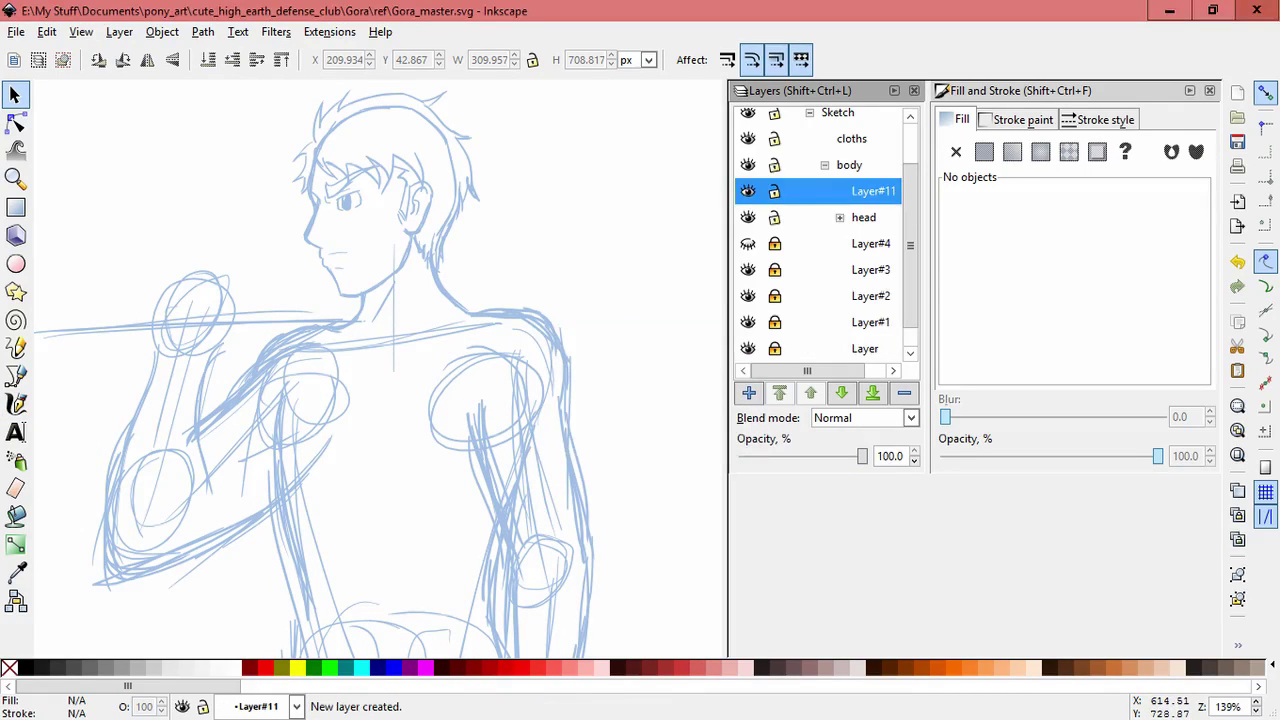
Try to sketch the raised hand over its guide circle, with a knuckle outline, an extended finger and curled fingers
{"action": "scroll", "coordinate": [125, 322], "scroll_direction": "up", "scroll_amount": 2}
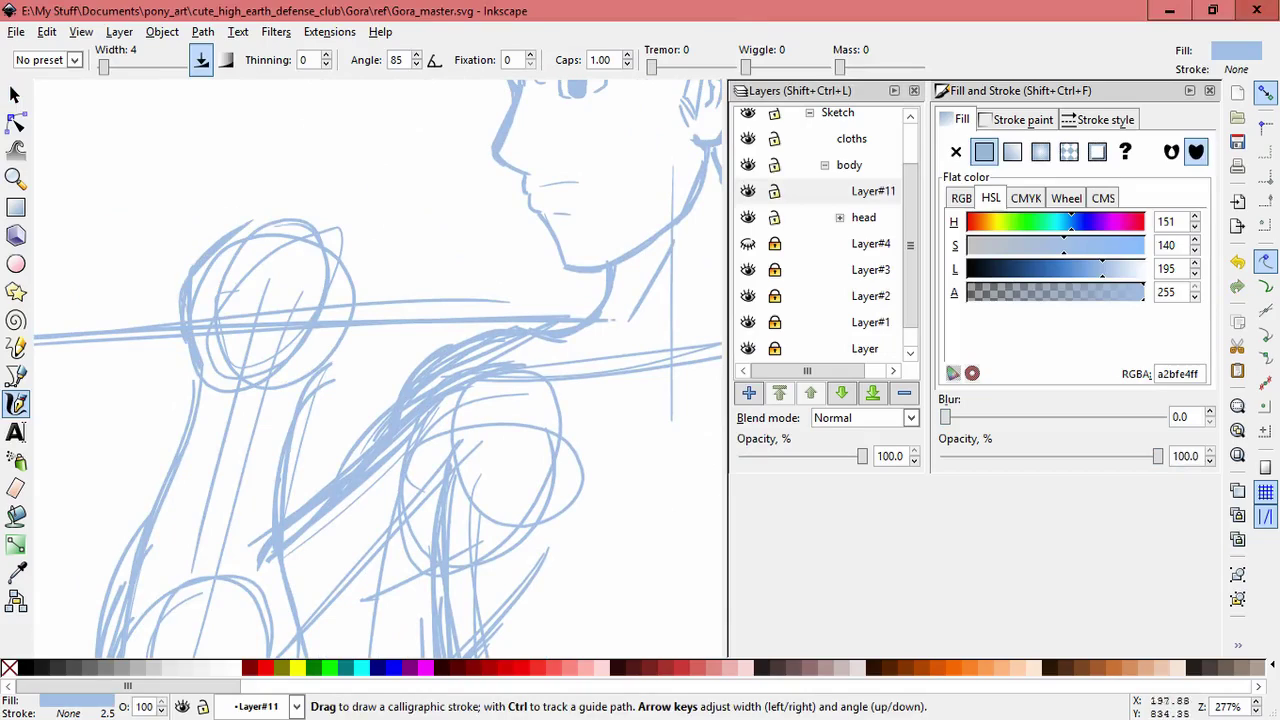
{"action": "left_click_drag", "start_coordinate": [245, 221], "coordinate": [312, 220]}
{"action": "left_click_drag", "start_coordinate": [272, 384], "coordinate": [428, 338]}
{"action": "left_click_drag", "start_coordinate": [354, 314], "coordinate": [410, 305]}
{"action": "left_click_drag", "start_coordinate": [366, 262], "coordinate": [357, 294]}
{"action": "left_click_drag", "start_coordinate": [318, 342], "coordinate": [330, 312]}
{"action": "left_click_drag", "start_coordinate": [226, 286], "coordinate": [212, 310]}
{"action": "left_click_drag", "start_coordinate": [282, 272], "coordinate": [281, 312]}
{"action": "left_click_drag", "start_coordinate": [333, 288], "coordinate": [333, 305]}
{"action": "left_click_drag", "start_coordinate": [268, 344], "coordinate": [236, 354]}
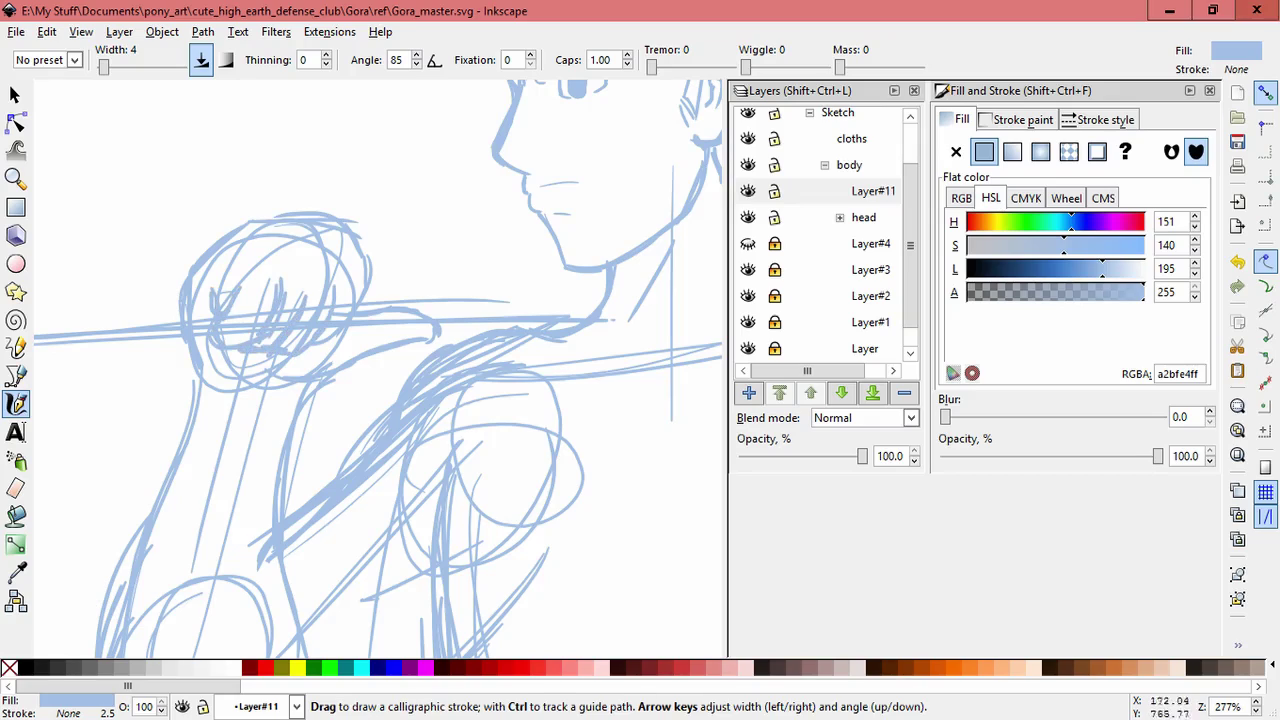
Remove all trial hand strokes from Layer#11 and return to the calligraphic stroke tool
{"action": "key", "text": "ctrl+z"}
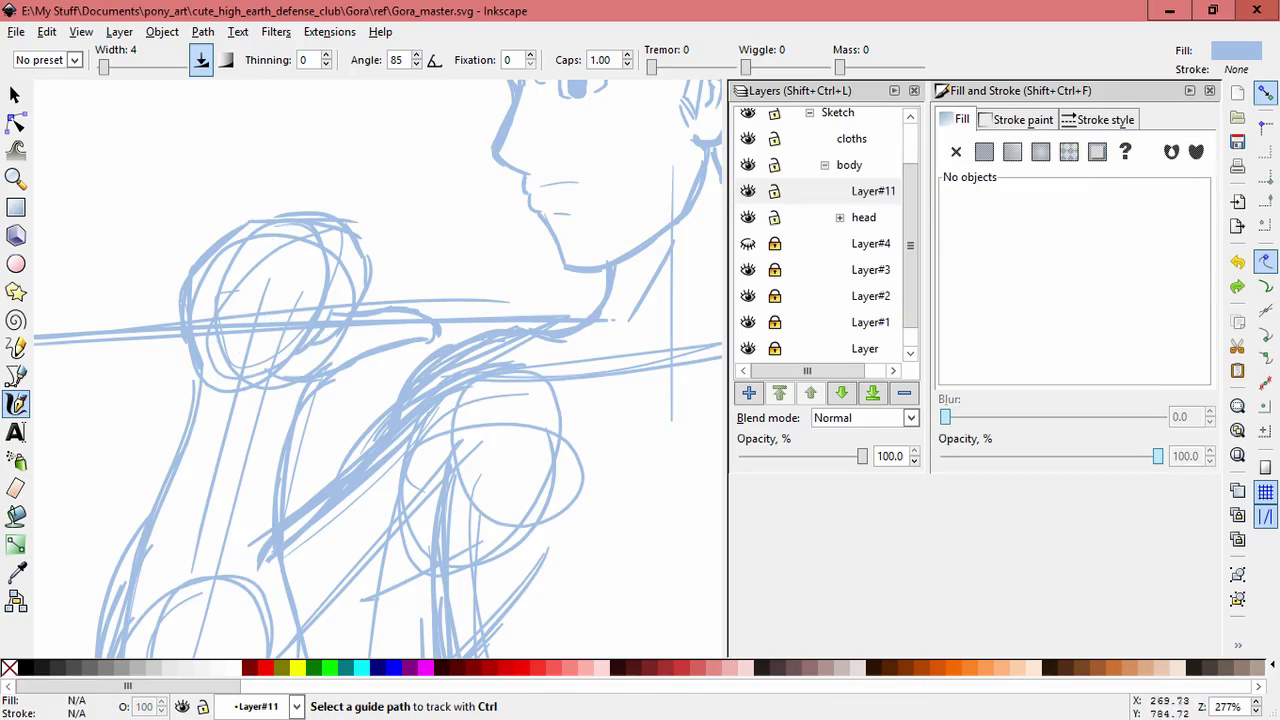
{"action": "left_click", "coordinate": [46, 31]}
{"action": "key", "text": "Escape"}
{"action": "left_click", "coordinate": [15, 94]}
{"action": "left_click_drag", "start_coordinate": [96, 157], "coordinate": [337, 228]}
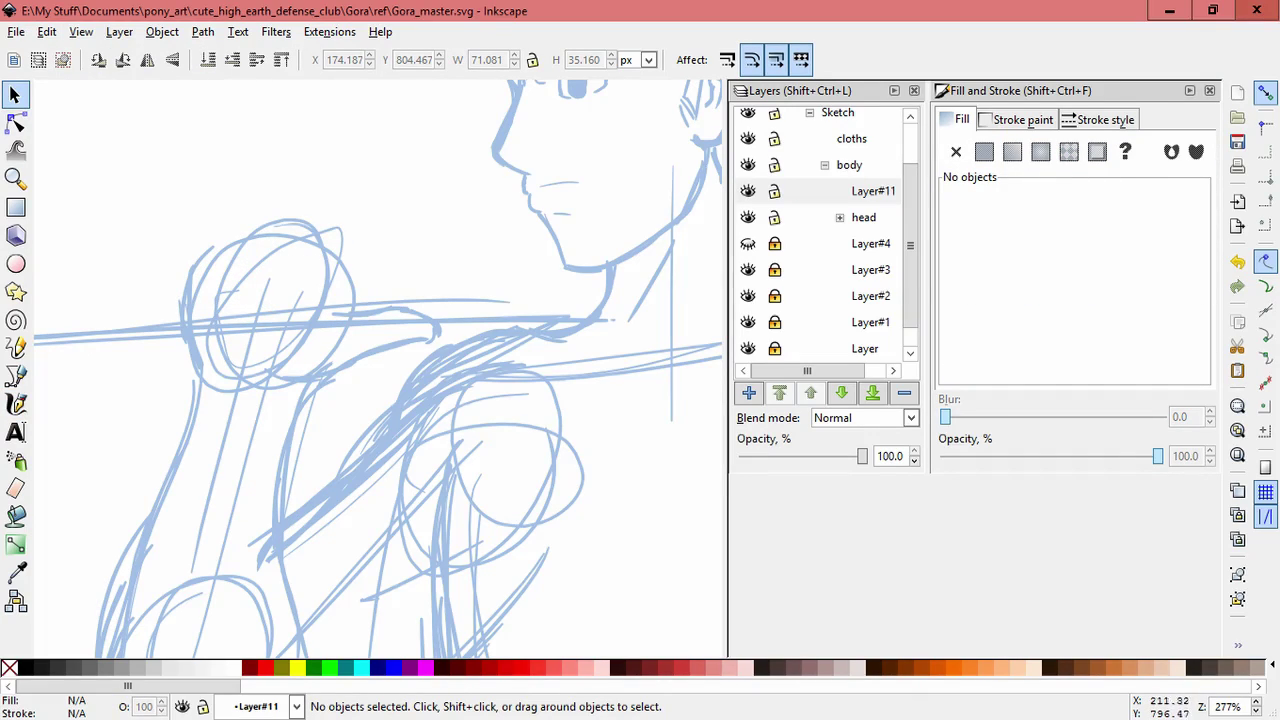
{"action": "key", "text": "ctrl+a"}
{"action": "key", "text": "Escape"}
{"action": "key", "text": "c"}
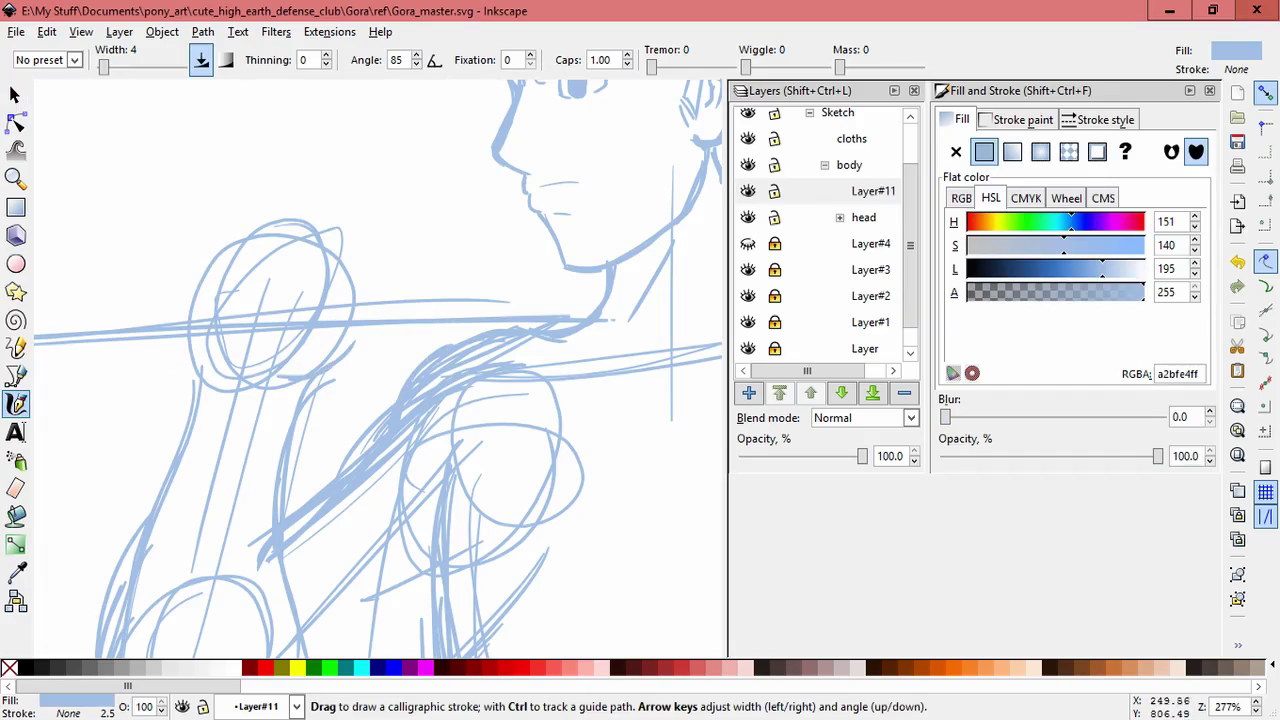
Sketch the raised fist's thumb, knuckles and outer contour around the staff at the hand's guide circle
{"action": "left_click_drag", "start_coordinate": [328, 270], "coordinate": [358, 316]}
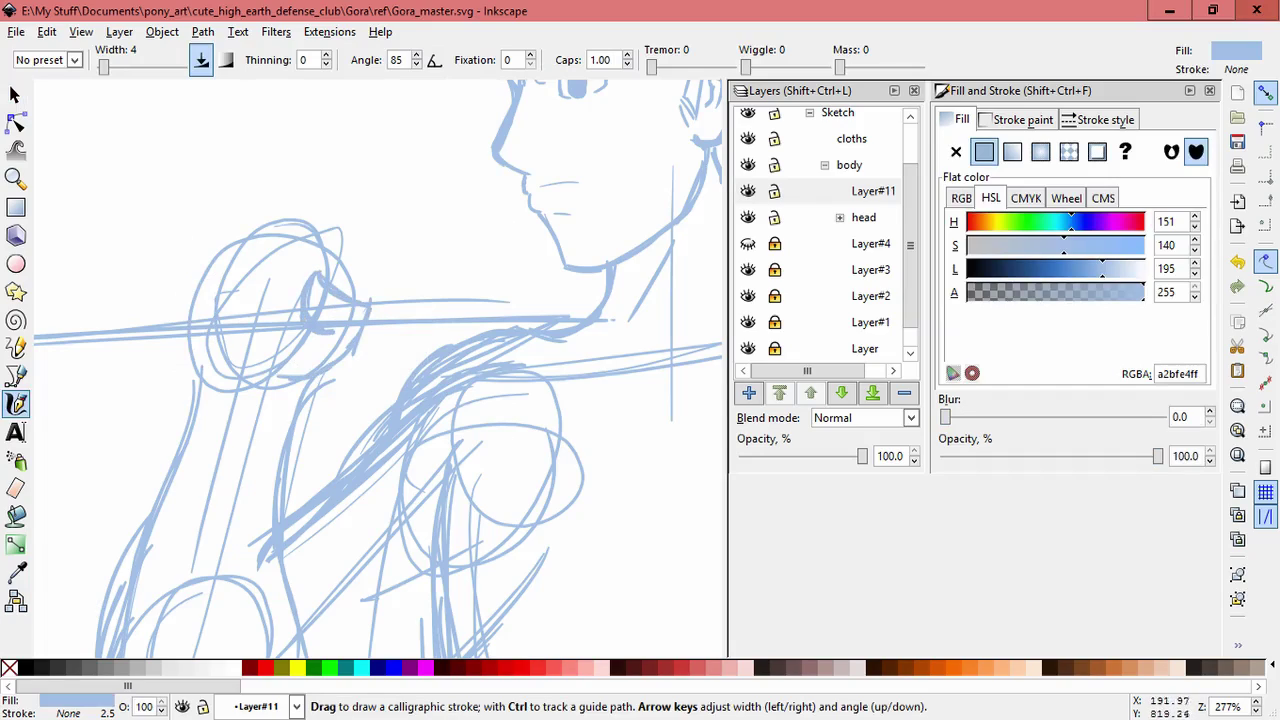
{"action": "left_click_drag", "start_coordinate": [252, 250], "coordinate": [340, 244]}
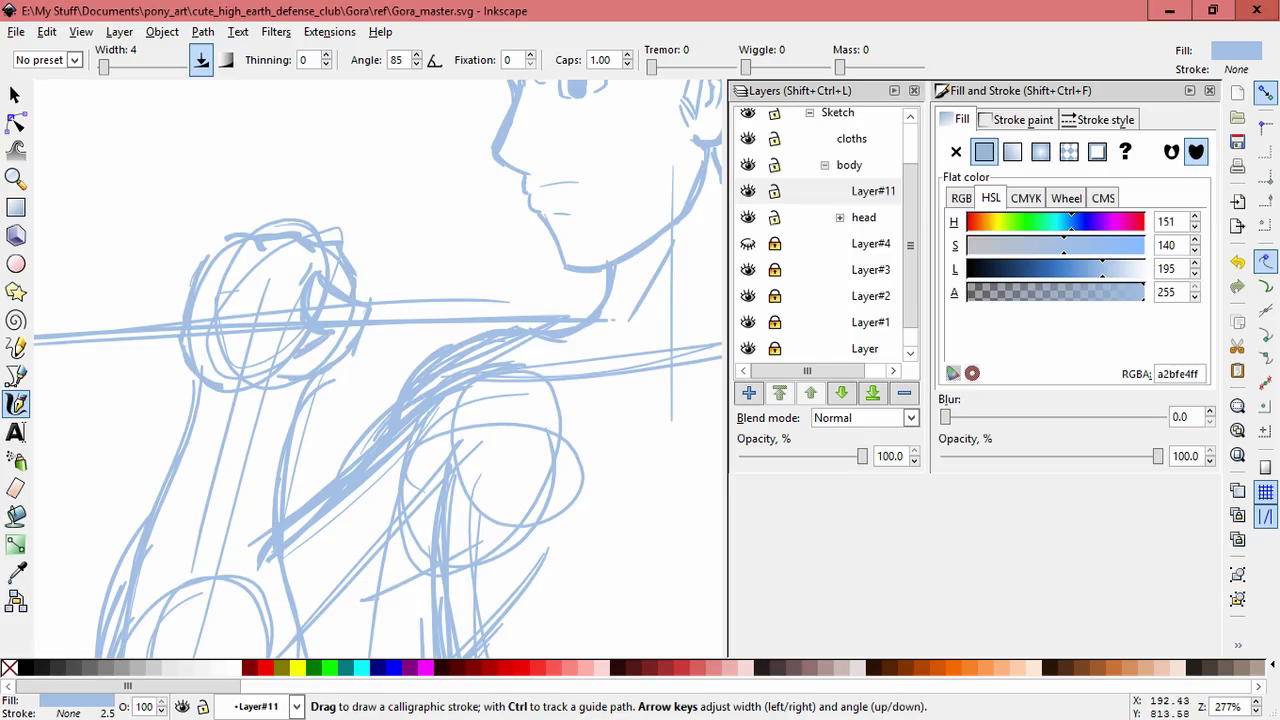
{"action": "mouse_move", "coordinate": [220, 288]}
{"action": "left_mouse_down"}
{"action": "mouse_move", "coordinate": [214, 309]}
{"action": "mouse_move", "coordinate": [247, 315]}
{"action": "left_mouse_up"}
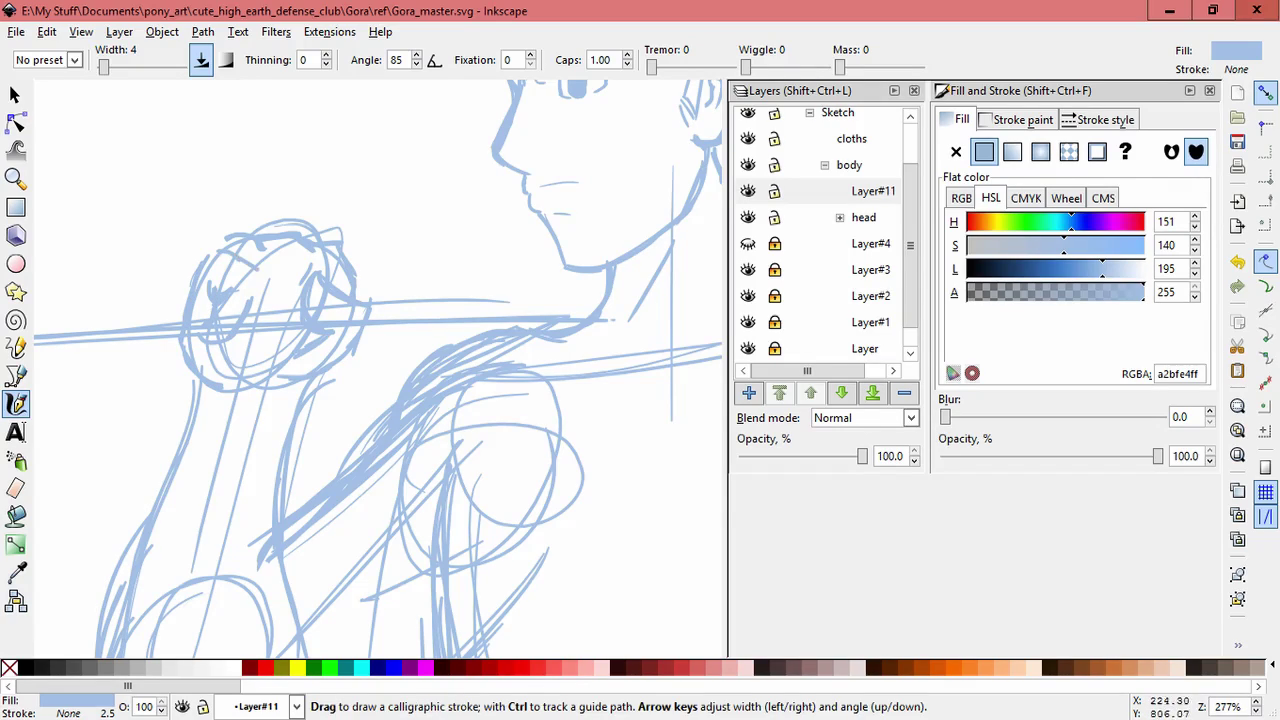
{"action": "key", "text": "ctrl+z"}
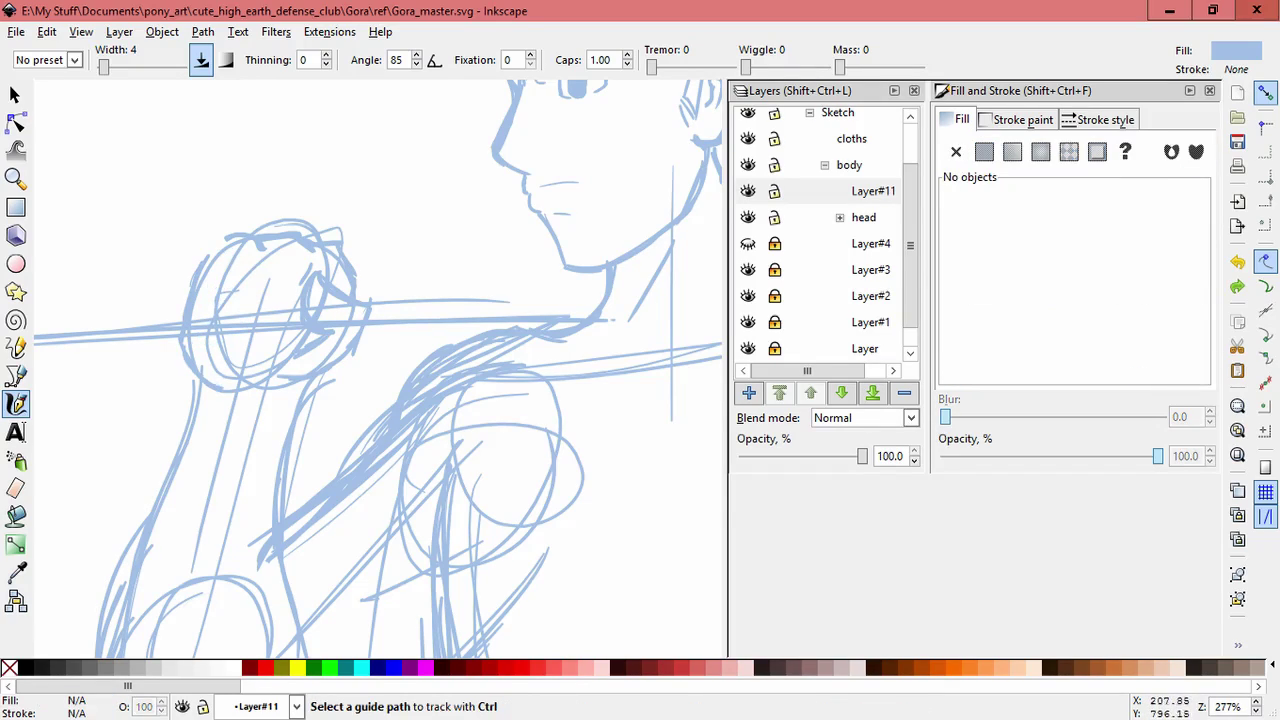
{"action": "key", "text": "ctrl+shift+z"}
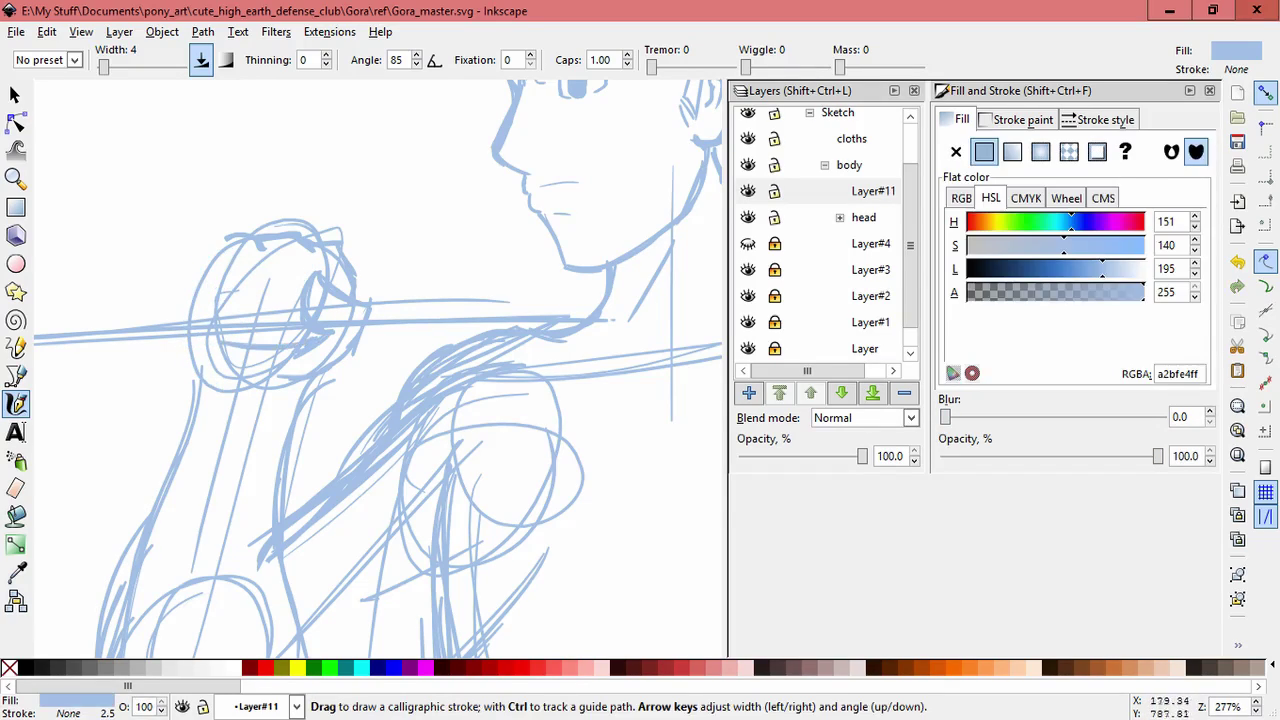
Draw the curled fingers inside the raised fist and save the document
{"action": "left_click_drag", "start_coordinate": [224, 268], "coordinate": [214, 333]}
{"action": "left_click_drag", "start_coordinate": [306, 345], "coordinate": [352, 300]}
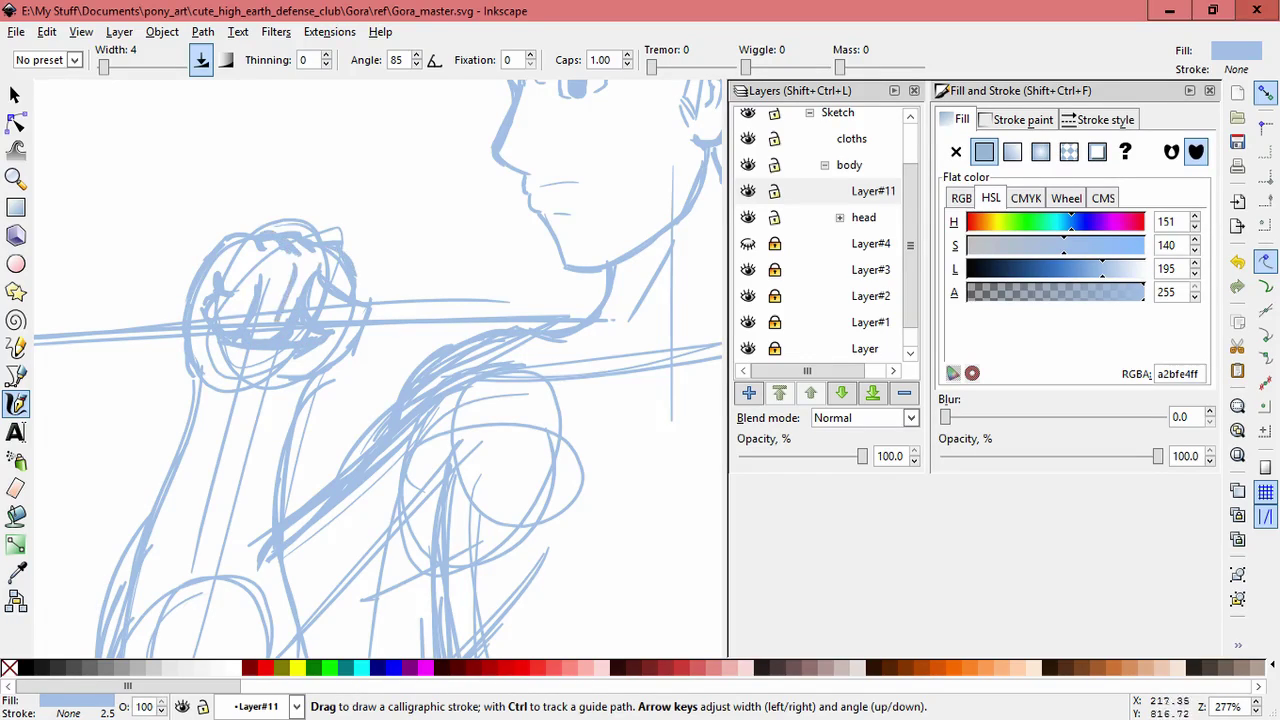
{"action": "key", "text": "ctrl+s"}
{"action": "key", "text": "5"}
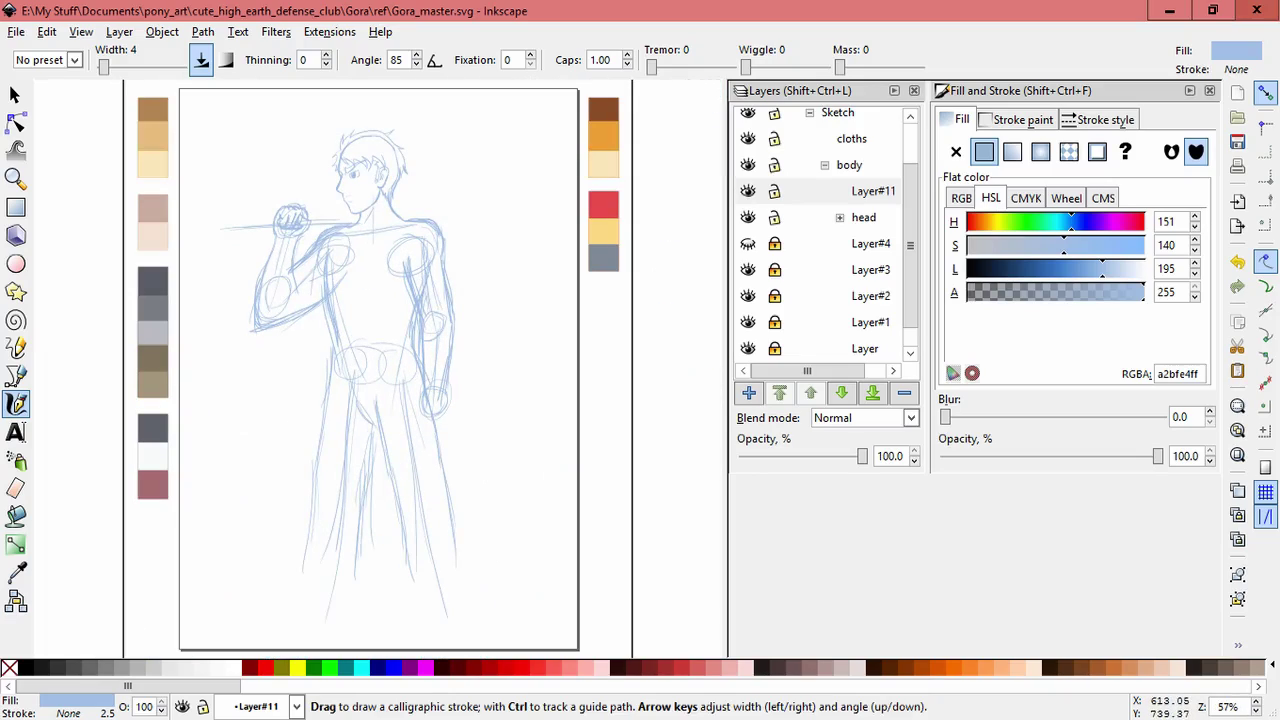
{"action": "key", "text": "ctrl+s"}
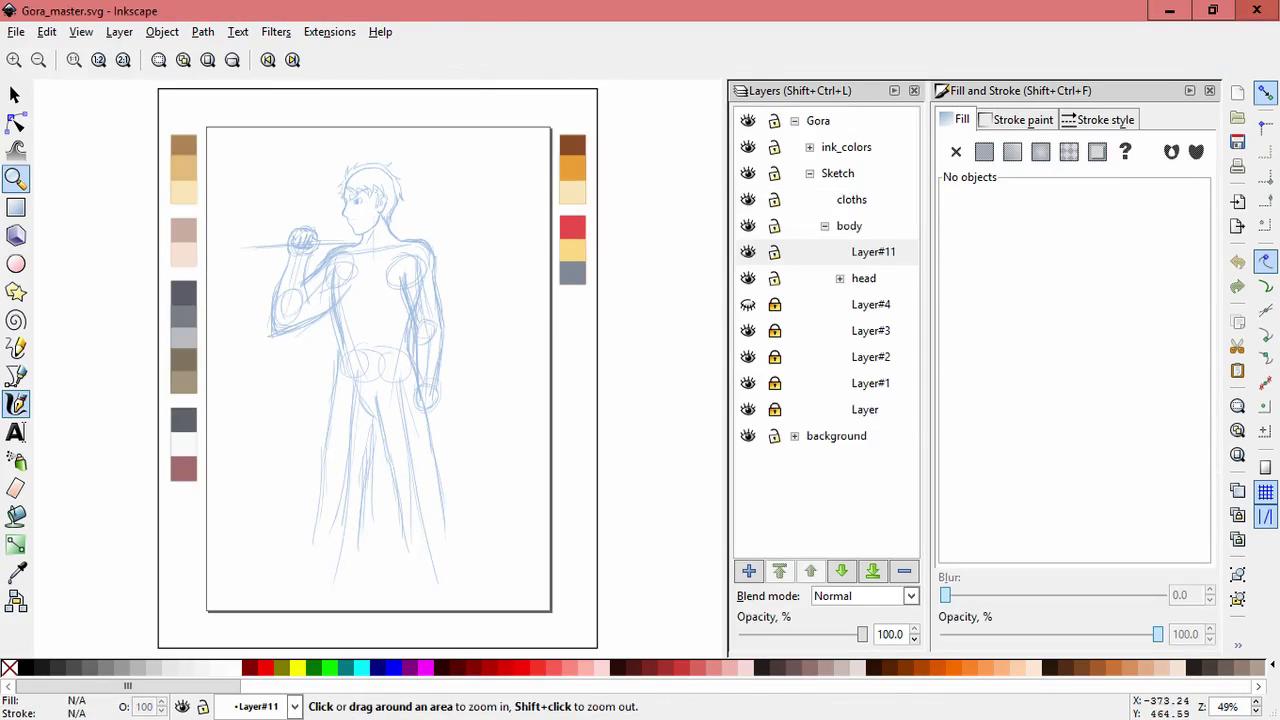
Expand the head layer, unlock its Layer#6 and ungroup the jaw and mouth drawing
{"action": "key", "text": "c"}
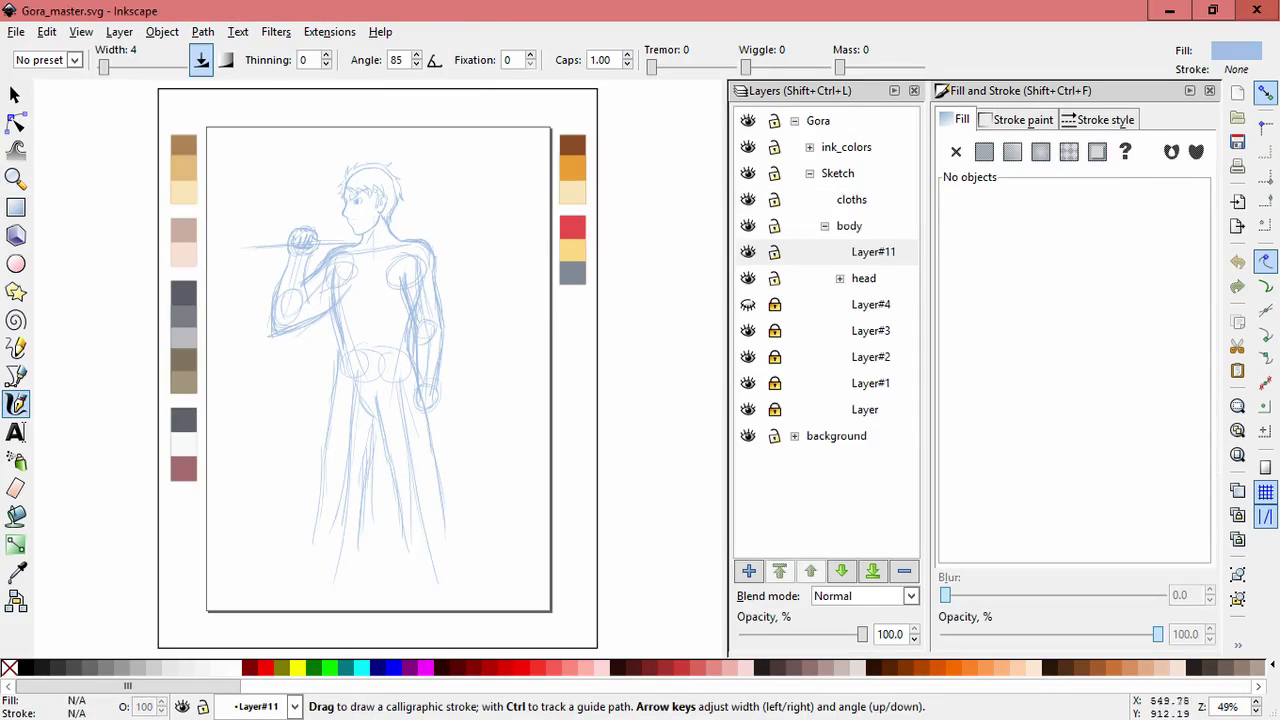
{"action": "scroll", "coordinate": [350, 173], "scroll_direction": "up", "scroll_amount": 4}
{"action": "scroll", "coordinate": [440, 230], "scroll_direction": "up", "scroll_amount": 2}
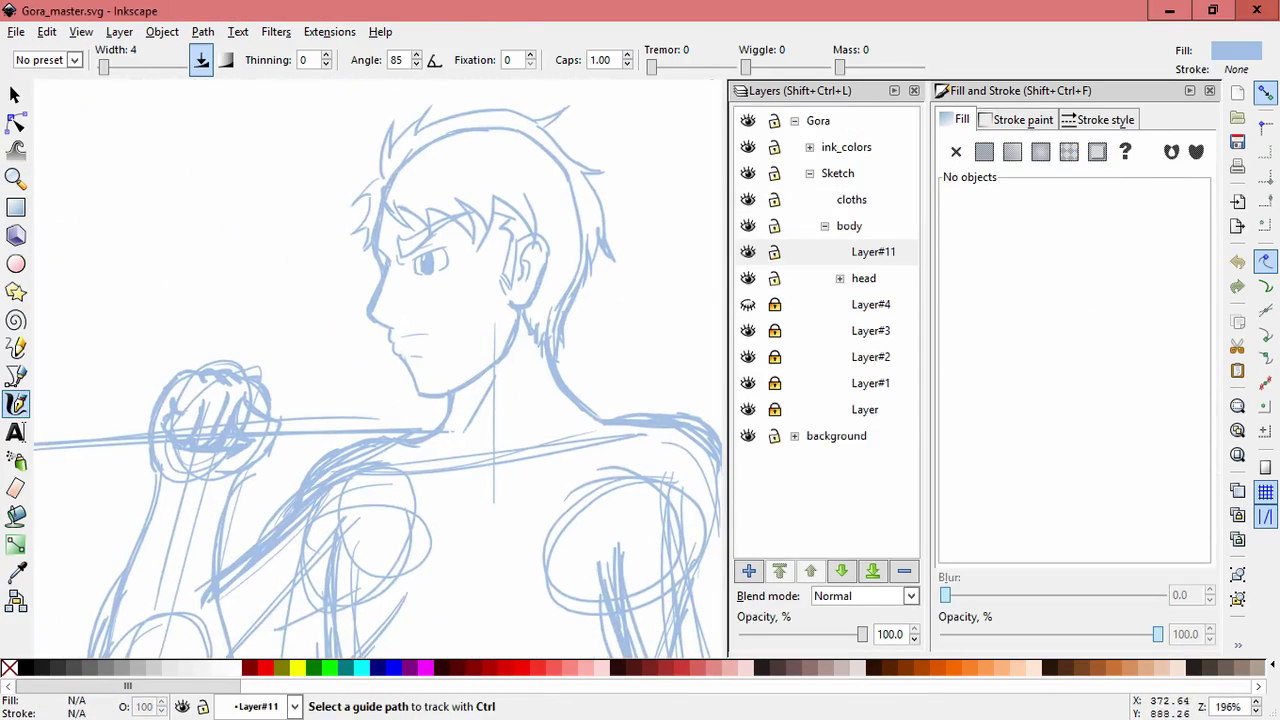
{"action": "key", "text": "s"}
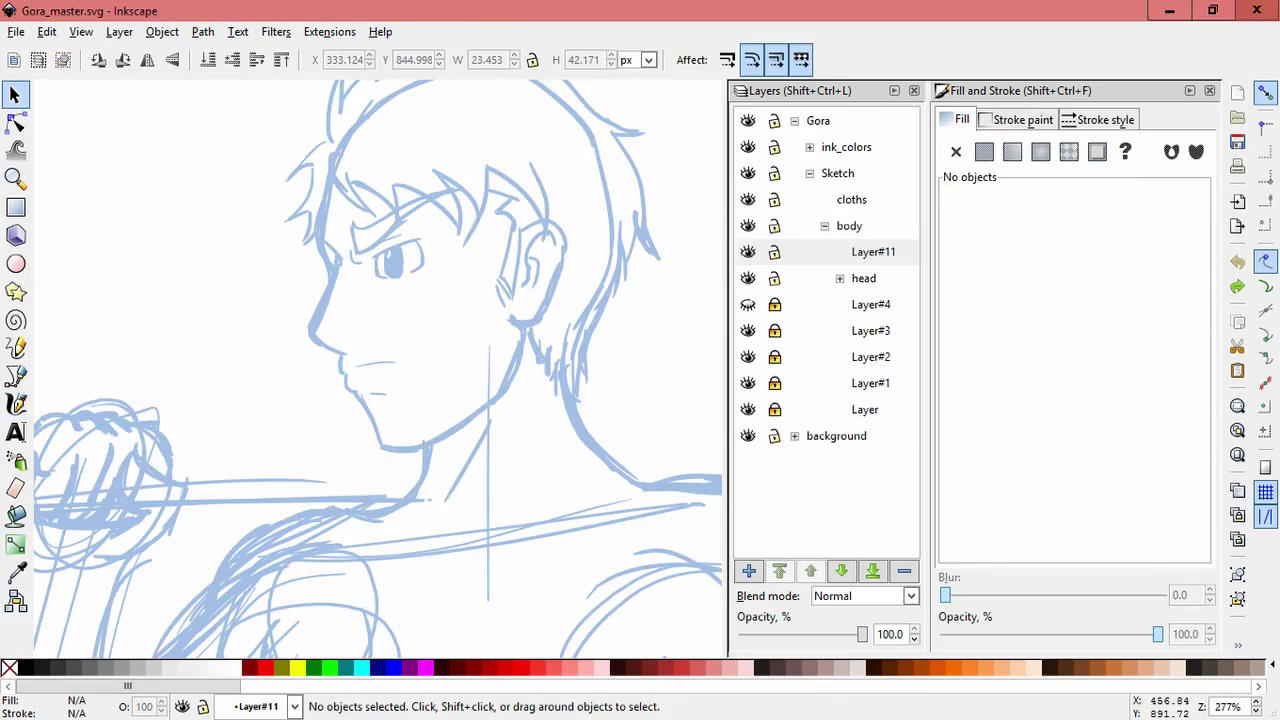
{"action": "left_click", "coordinate": [873, 252]}
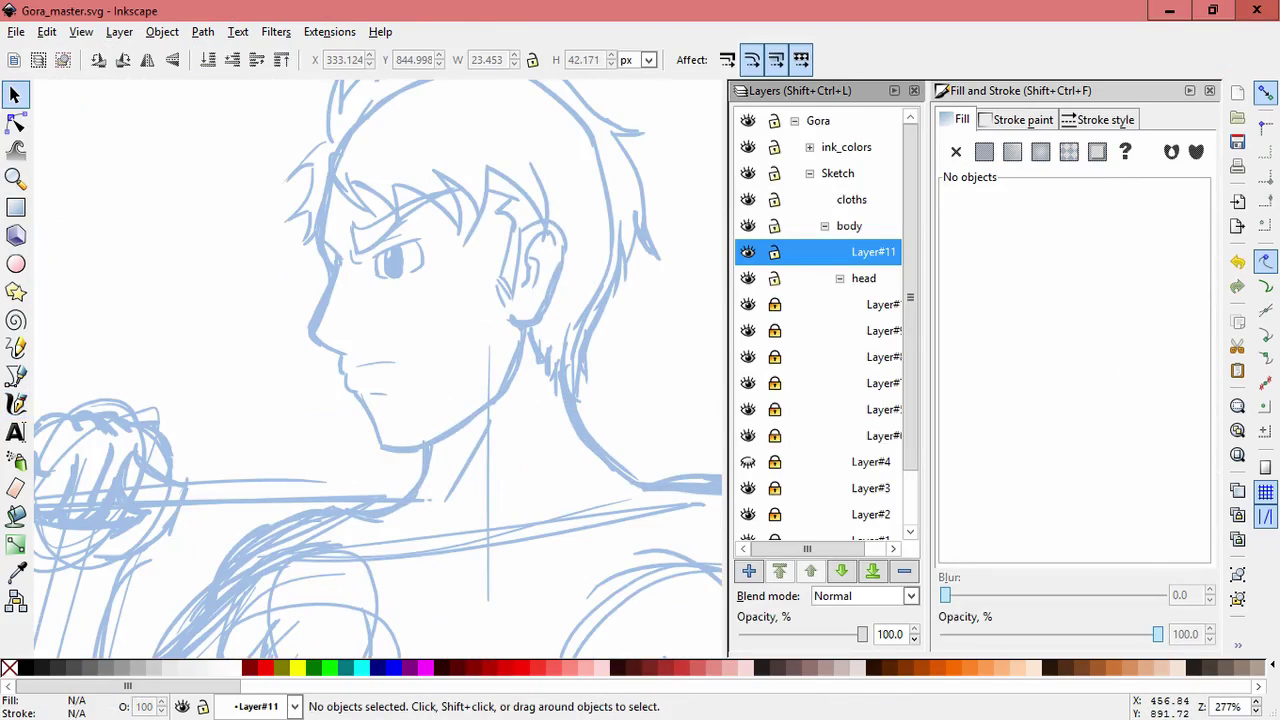
{"action": "left_click", "coordinate": [422, 375]}
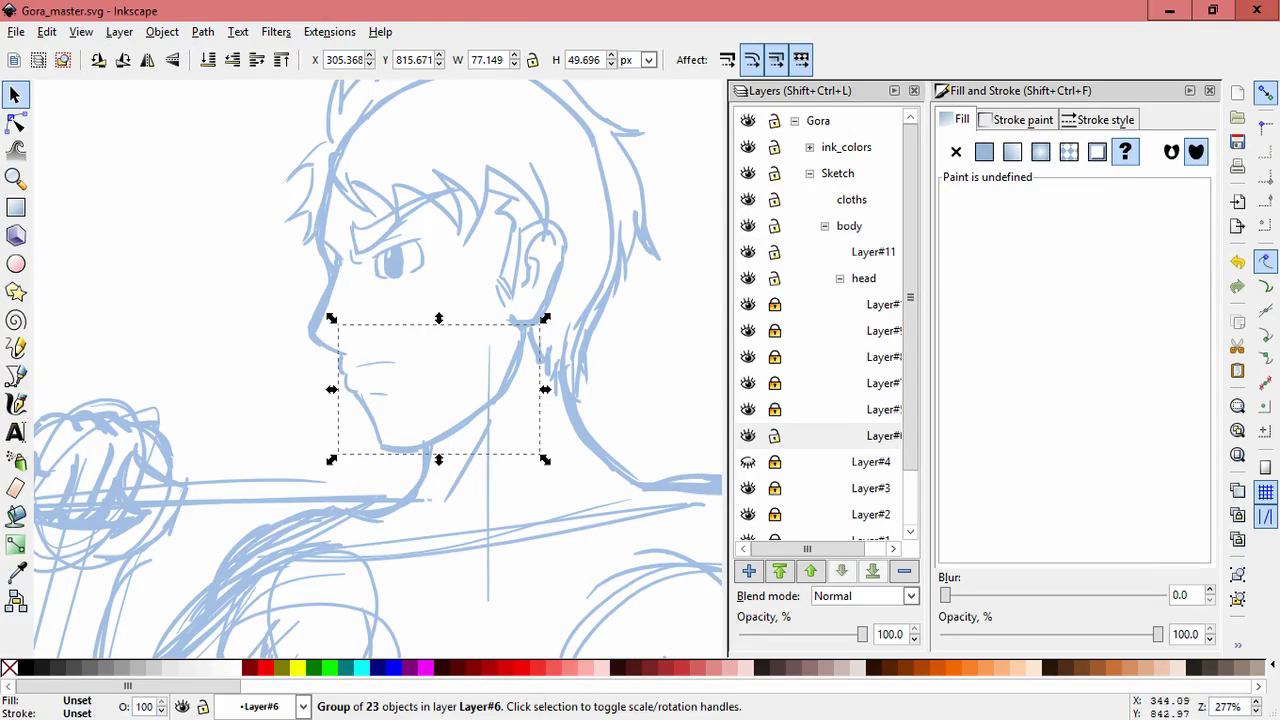
{"action": "left_click", "coordinate": [162, 32]}
{"action": "left_click", "coordinate": [185, 129]}
{"action": "scroll", "coordinate": [360, 358], "scroll_direction": "up", "scroll_amount": 1}
Lengthen the upper mouth line to about 22.1 by 3.4 px
{"action": "left_click", "coordinate": [355, 358]}
{"action": "left_click_drag", "start_coordinate": [391, 358], "coordinate": [410, 358]}
{"action": "key", "text": "Escape"}
{"action": "key", "text": "Escape"}
{"action": "left_click", "coordinate": [365, 358]}
{"action": "key", "text": "Escape"}
{"action": "left_click", "coordinate": [365, 358]}
{"action": "left_click_drag", "start_coordinate": [328, 349], "coordinate": [322, 344]}
{"action": "key", "text": "Escape"}
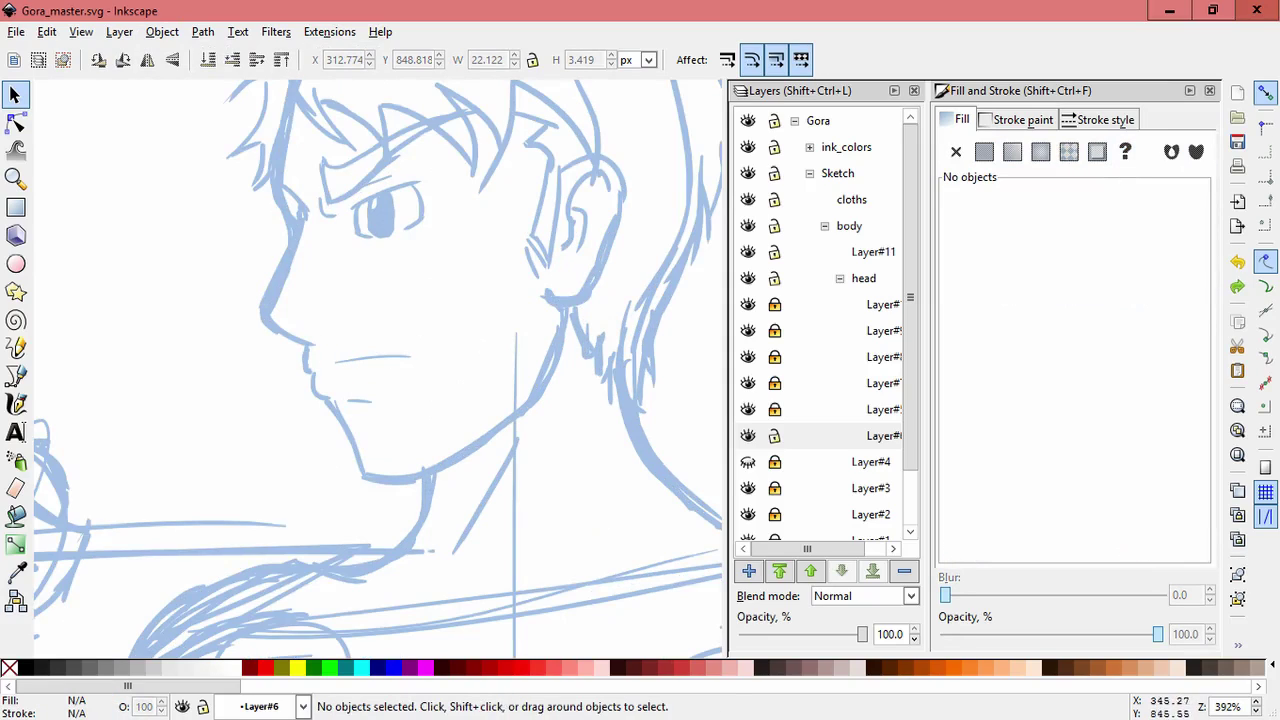
Resize the upper mouth line to about 15.2 by 2.3 px and lock Layer#6
{"action": "scroll", "coordinate": [351, 300], "scroll_direction": "down", "scroll_amount": 3}
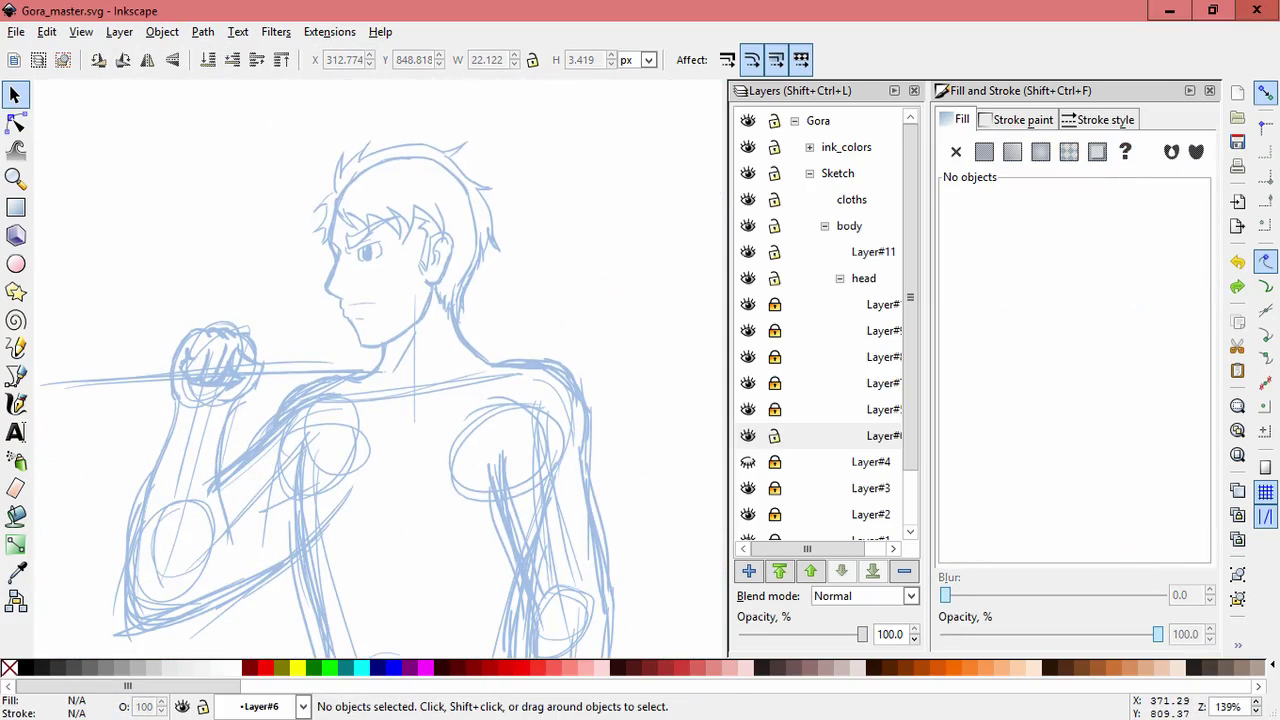
{"action": "scroll", "coordinate": [367, 311], "scroll_direction": "up", "scroll_amount": 3}
{"action": "left_click_drag", "start_coordinate": [333, 288], "coordinate": [334, 290]}
{"action": "key", "text": "Escape"}
{"action": "scroll", "coordinate": [447, 250], "scroll_direction": "down", "scroll_amount": 3}
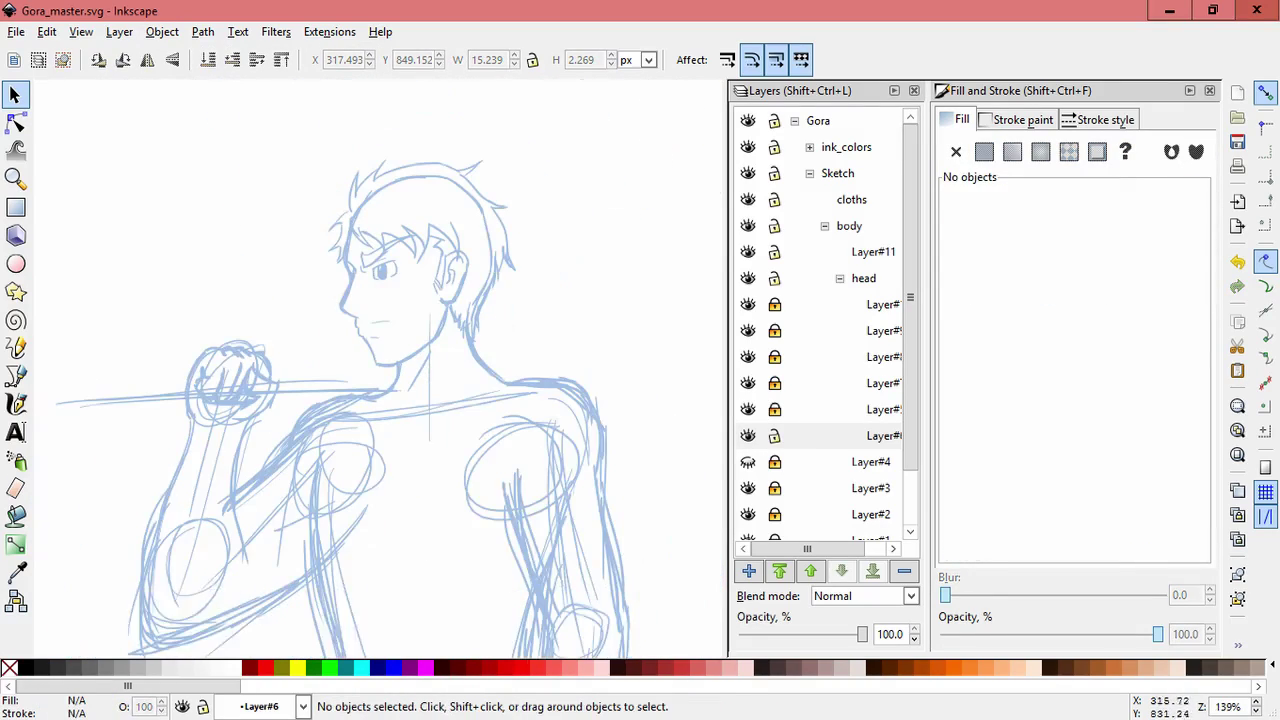
{"action": "left_click", "coordinate": [880, 436]}
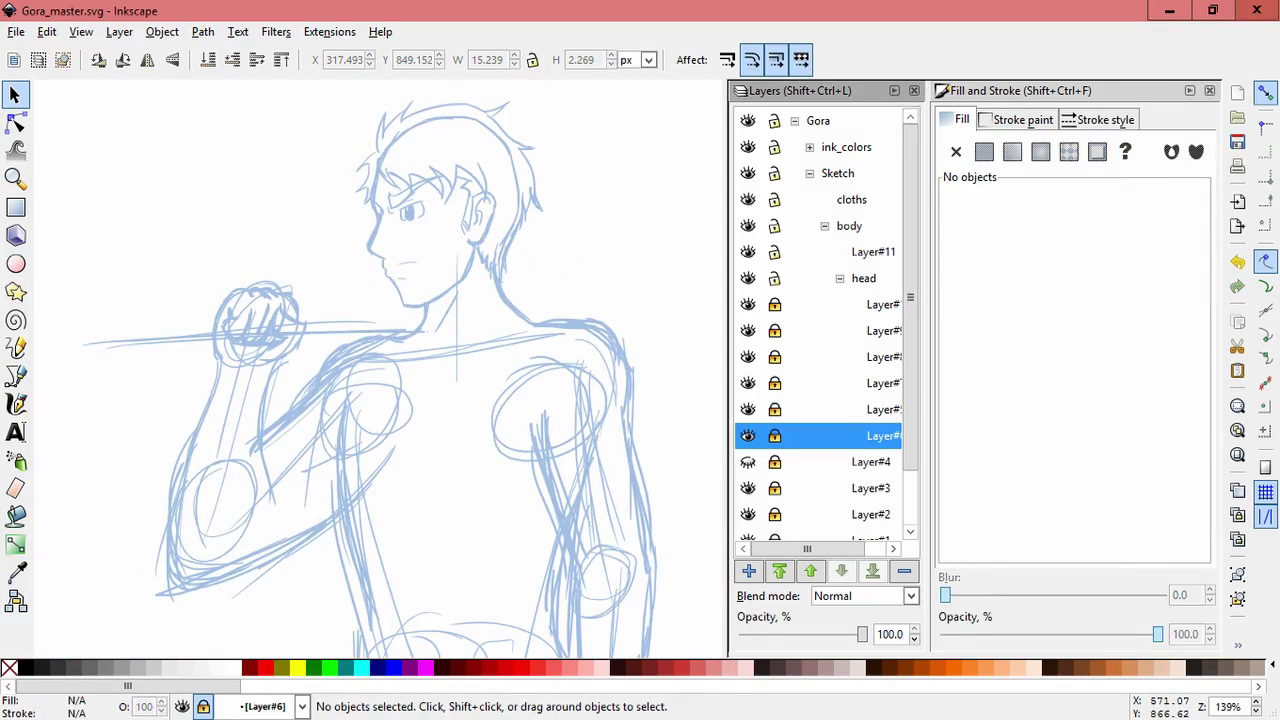
Collapse the head layer, unlock Layer#3 and scale the raised arm's elbow strokes inward toward the upper arm
{"action": "left_click", "coordinate": [840, 278]}
{"action": "left_click", "coordinate": [748, 304]}
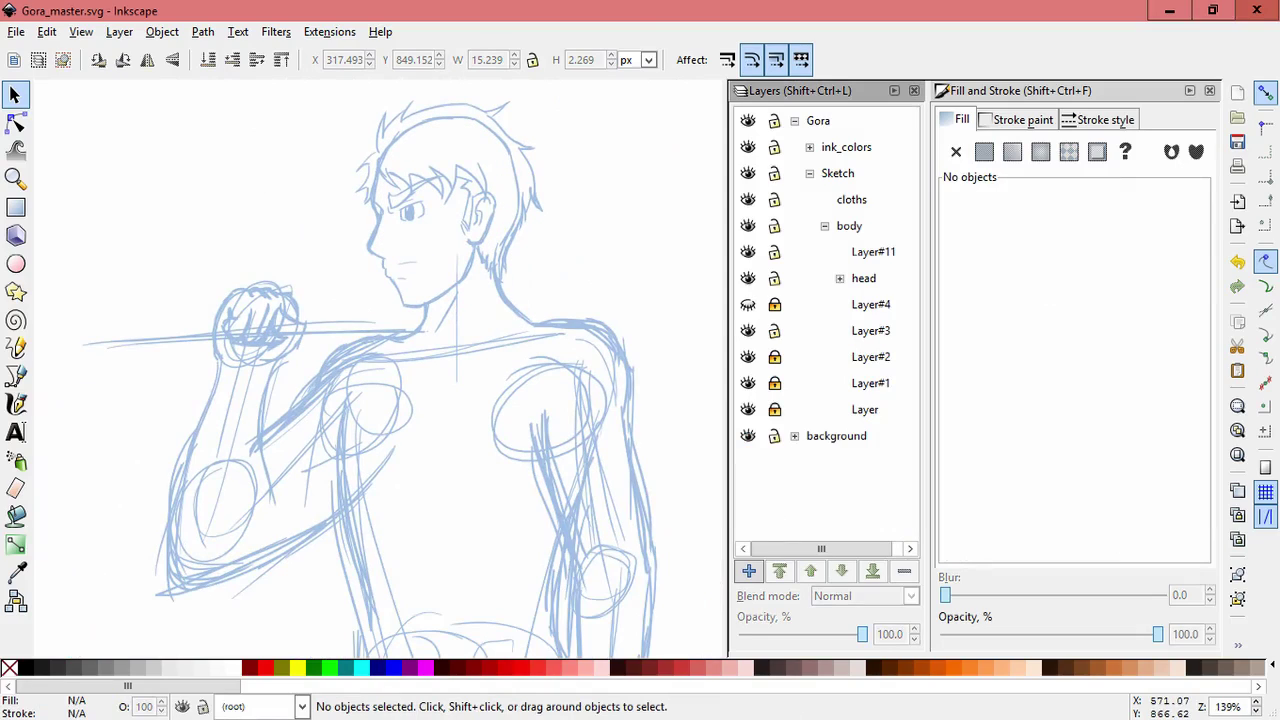
{"action": "left_click", "coordinate": [870, 330]}
{"action": "scroll", "coordinate": [373, 370], "scroll_direction": "down", "scroll_amount": 3}
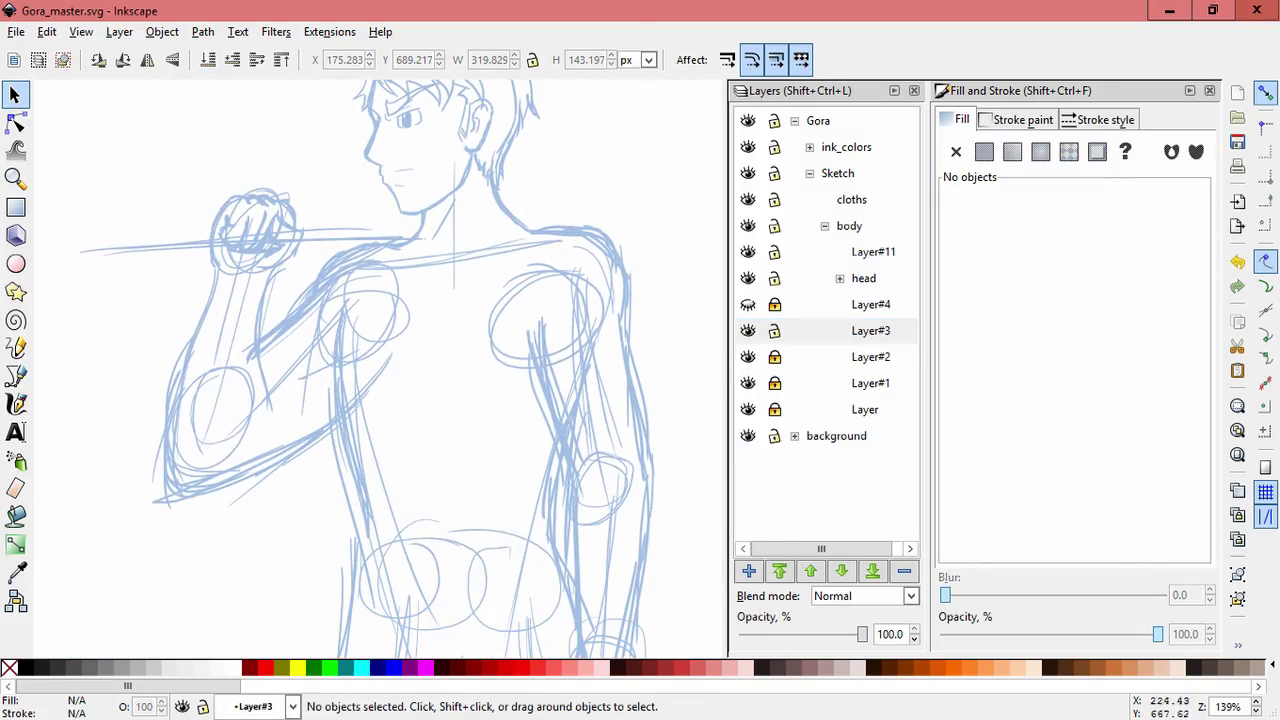
{"action": "left_click_drag", "start_coordinate": [175, 520], "coordinate": [325, 415]}
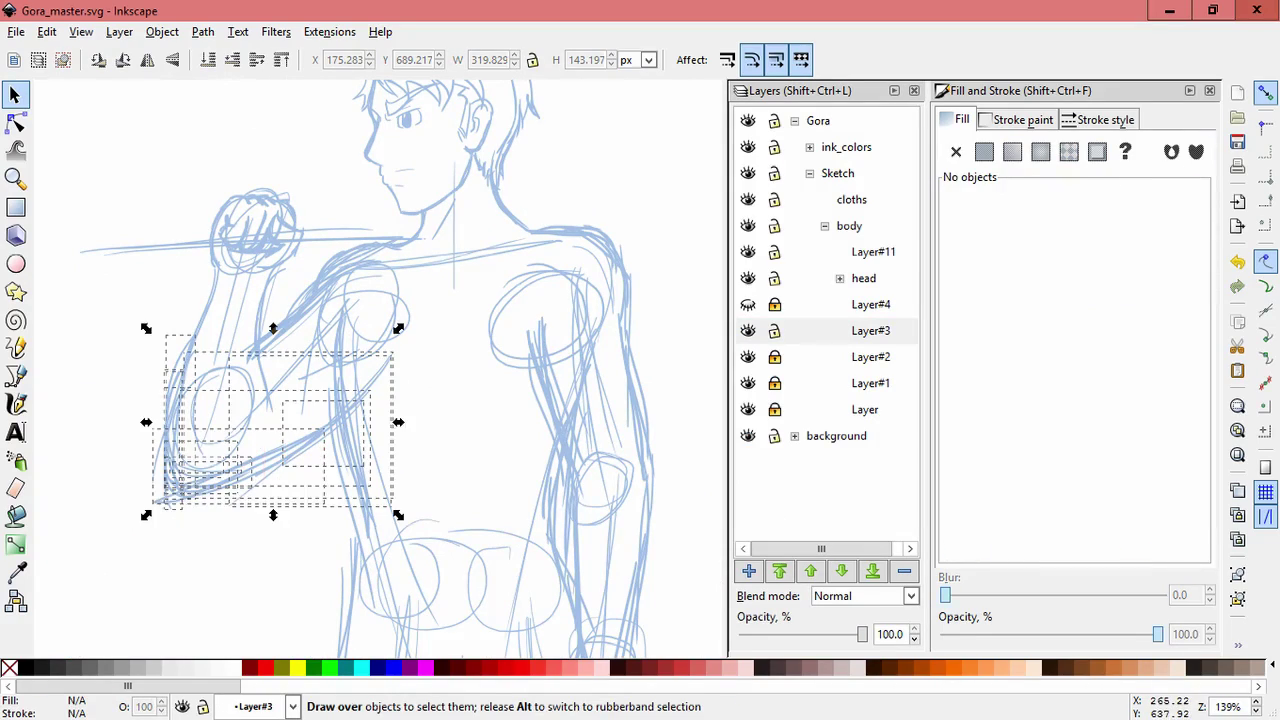
{"action": "left_click_drag", "start_coordinate": [146, 515], "coordinate": [190, 483]}
{"action": "key", "text": "Escape"}
Clear the stray outer forearm strokes near the raised elbow and redraw the outer elbow curve with a calligraphic stroke
{"action": "left_click", "coordinate": [100, 420]}
{"action": "key", "text": "Escape"}
{"action": "left_click", "coordinate": [129, 463]}
{"action": "left_click_drag", "start_coordinate": [181, 441], "coordinate": [133, 496]}
{"action": "key", "text": "Escape"}
{"action": "key", "text": "c"}
{"action": "scroll", "coordinate": [230, 408], "scroll_direction": "up", "scroll_amount": 1}
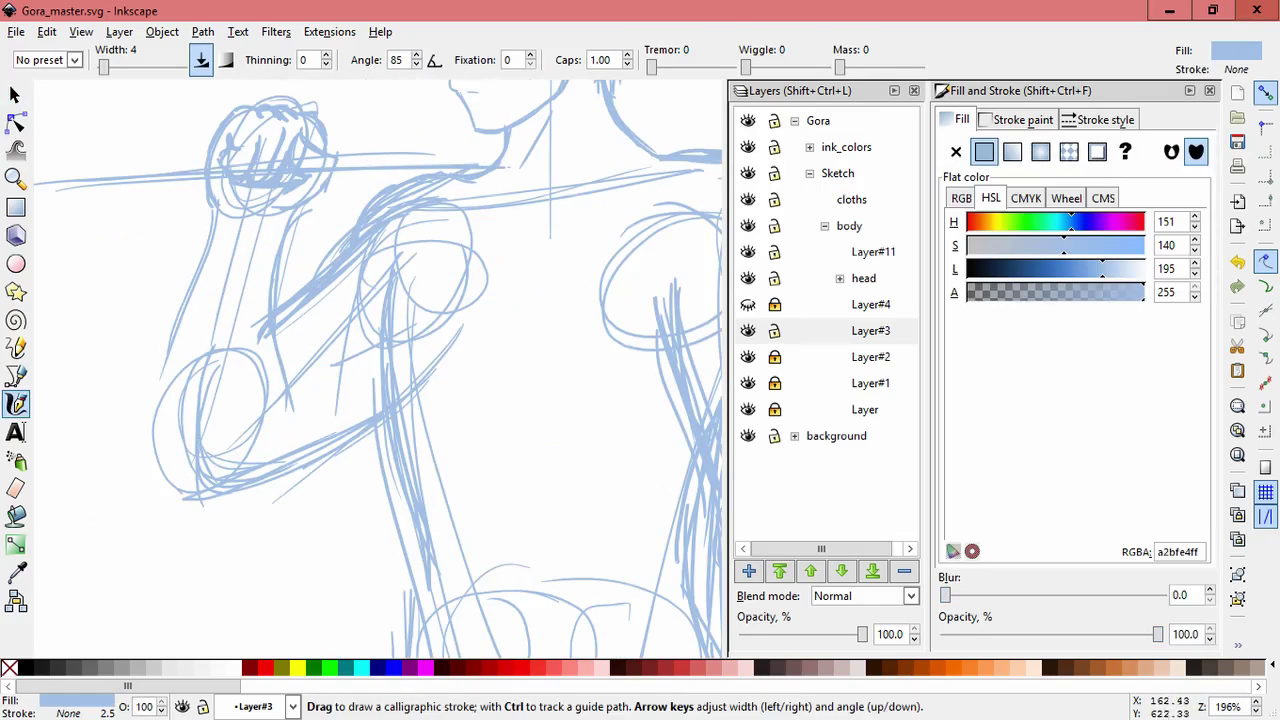
{"action": "left_click_drag", "start_coordinate": [170, 346], "coordinate": [160, 450]}
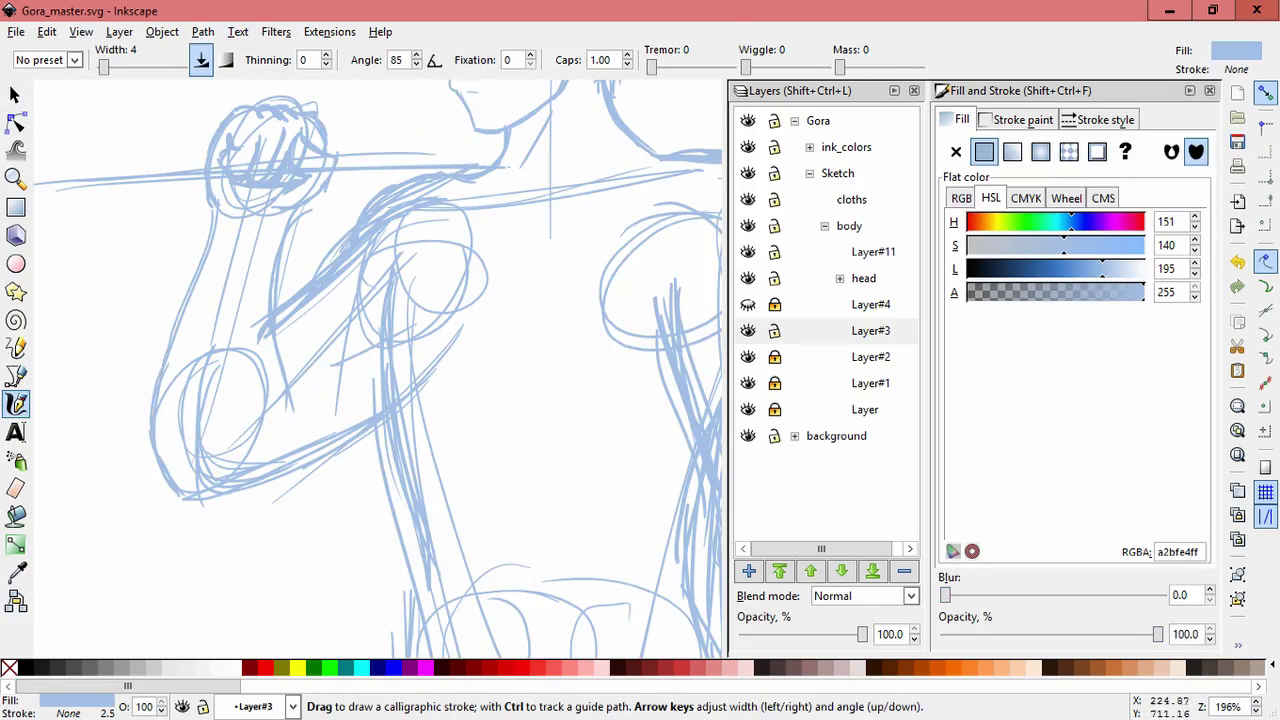
Adjust the raised arm's elbow strokes to about 102.7 by 96.4 px
{"action": "scroll", "coordinate": [315, 305], "scroll_direction": "down", "scroll_amount": 2}
{"action": "scroll", "coordinate": [545, 260], "scroll_direction": "up", "scroll_amount": 2}
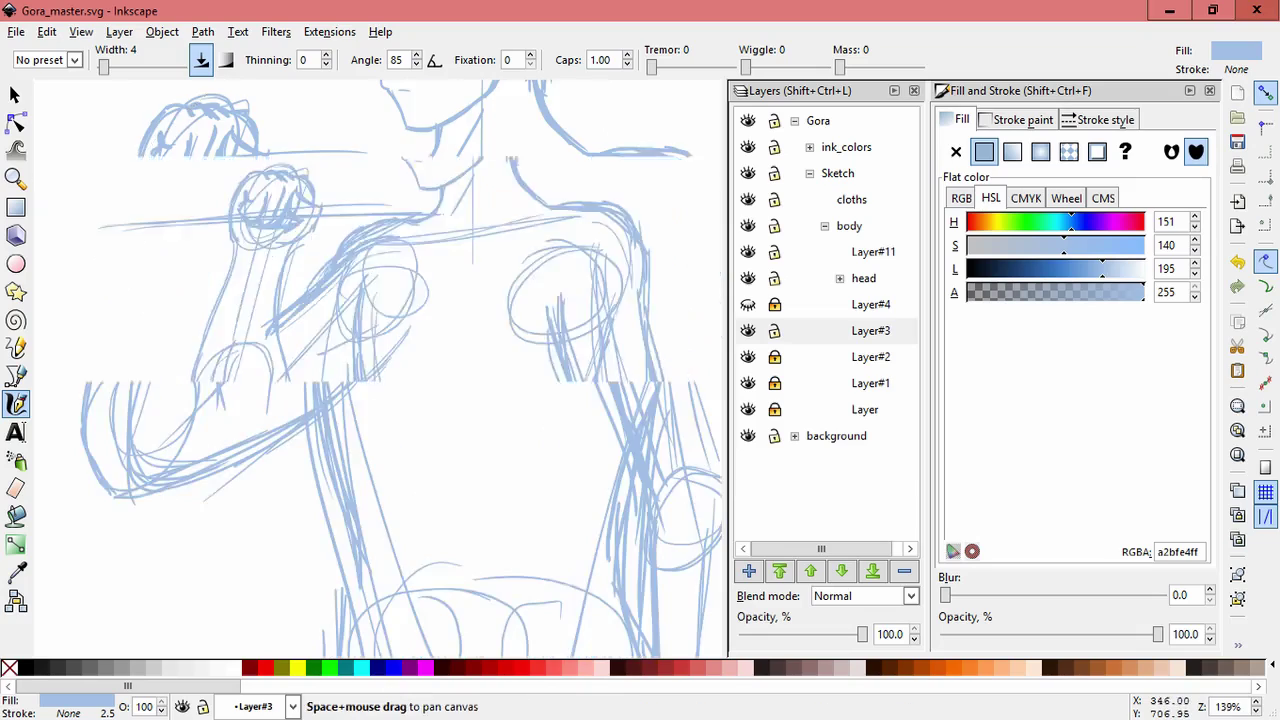
{"action": "scroll", "coordinate": [545, 260], "scroll_direction": "down", "scroll_amount": 3}
{"action": "scroll", "coordinate": [380, 340], "scroll_direction": "up", "scroll_amount": 2}
{"action": "key", "text": "s"}
{"action": "left_click", "coordinate": [272, 330]}
{"action": "left_click_drag", "start_coordinate": [400, 318], "coordinate": [408, 316]}
{"action": "left_click", "coordinate": [479, 297]}
{"action": "left_click", "coordinate": [366, 428]}
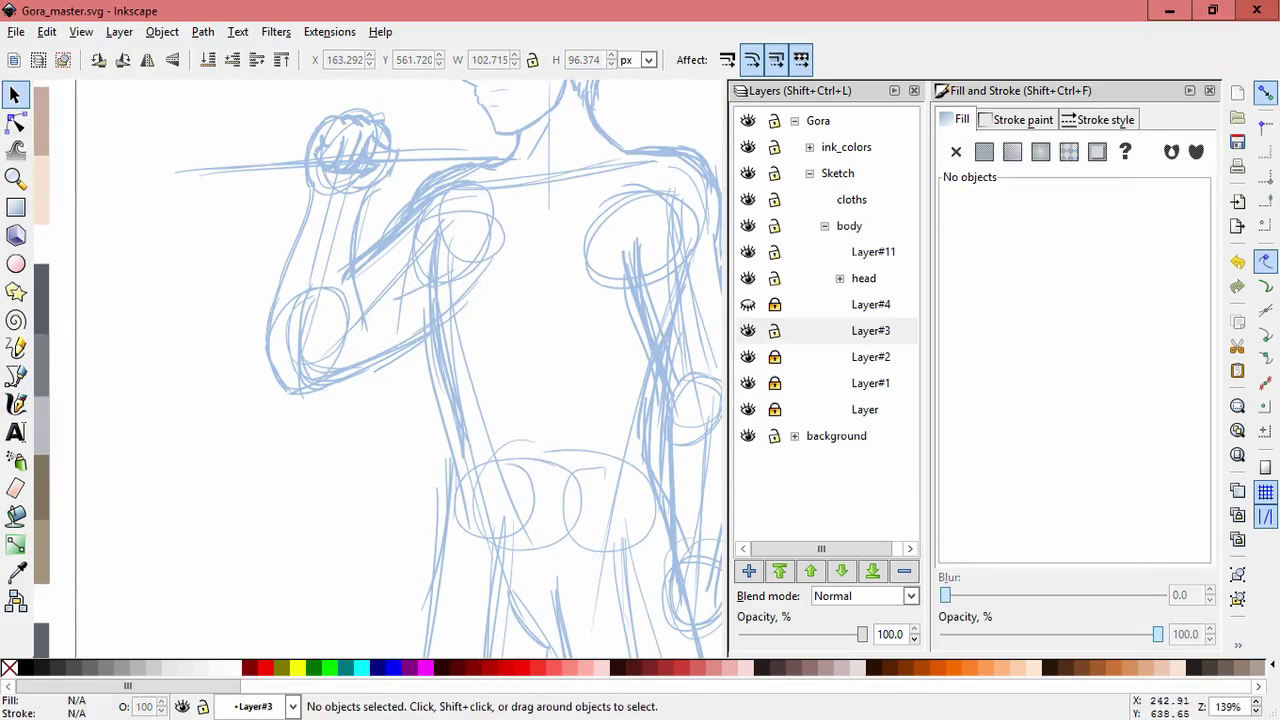
Select the underarm strokes of the raised arm and stretch them to about 141.2 by 116.9 px
{"action": "left_click", "coordinate": [483, 315], "text": "alt"}
{"action": "mouse_move", "coordinate": [483, 315]}
{"action": "left_mouse_down"}
{"action": "mouse_move", "coordinate": [502, 332]}
{"action": "mouse_move", "coordinate": [460, 310]}
{"action": "left_mouse_up"}
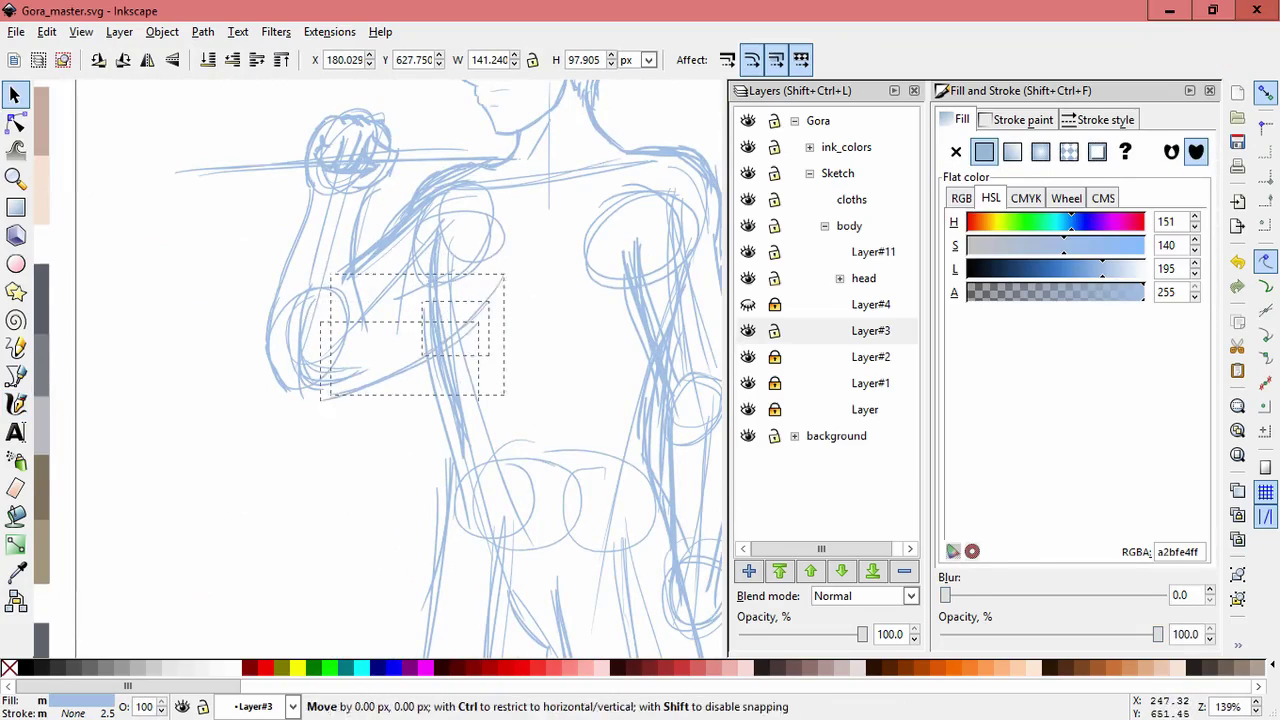
{"action": "left_click", "coordinate": [447, 330]}
{"action": "key", "text": "Escape"}
{"action": "mouse_move", "coordinate": [488, 272]}
{"action": "left_mouse_down"}
{"action": "mouse_move", "coordinate": [460, 322]}
{"action": "mouse_move", "coordinate": [500, 298]}
{"action": "left_mouse_up"}
{"action": "left_click", "coordinate": [470, 318]}
{"action": "key", "text": "Escape"}
Draw a short calligraphic stroke at the raised arm's inner elbow, where the forearm meets the upper arm
{"action": "scroll", "coordinate": [344, 450], "scroll_direction": "down", "scroll_amount": 2}
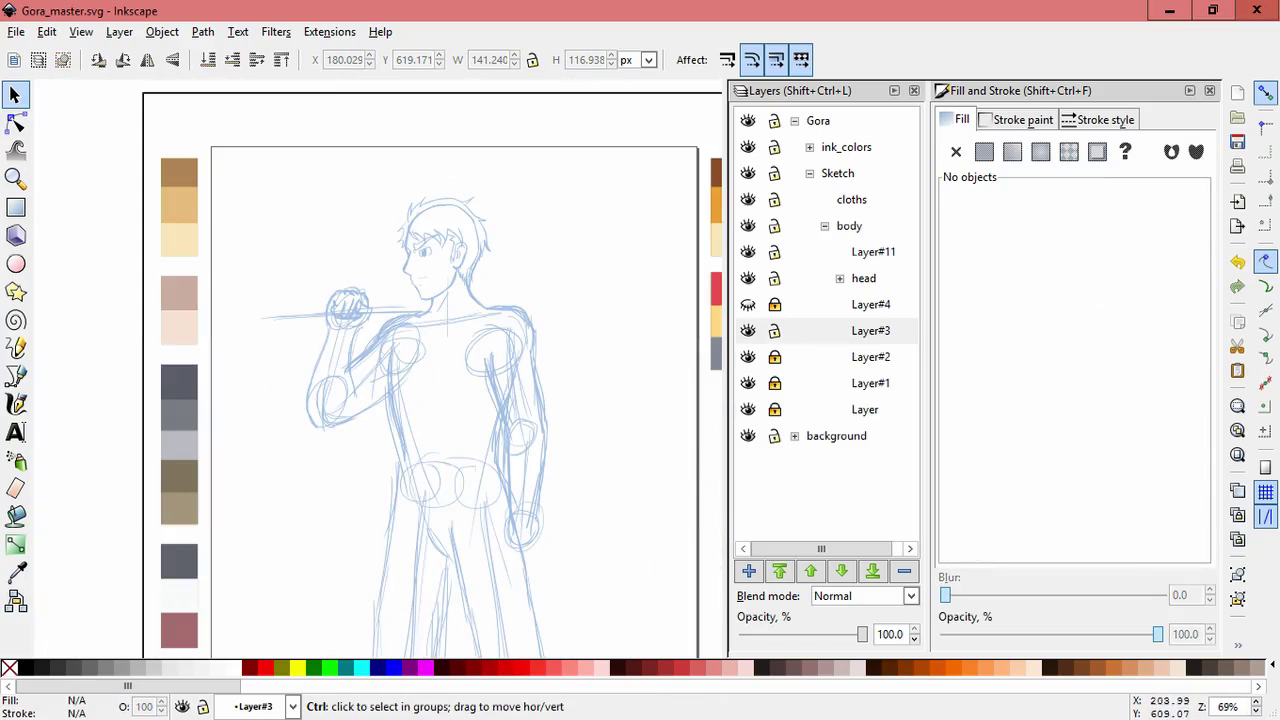
{"action": "scroll", "coordinate": [356, 434], "scroll_direction": "up", "scroll_amount": 2}
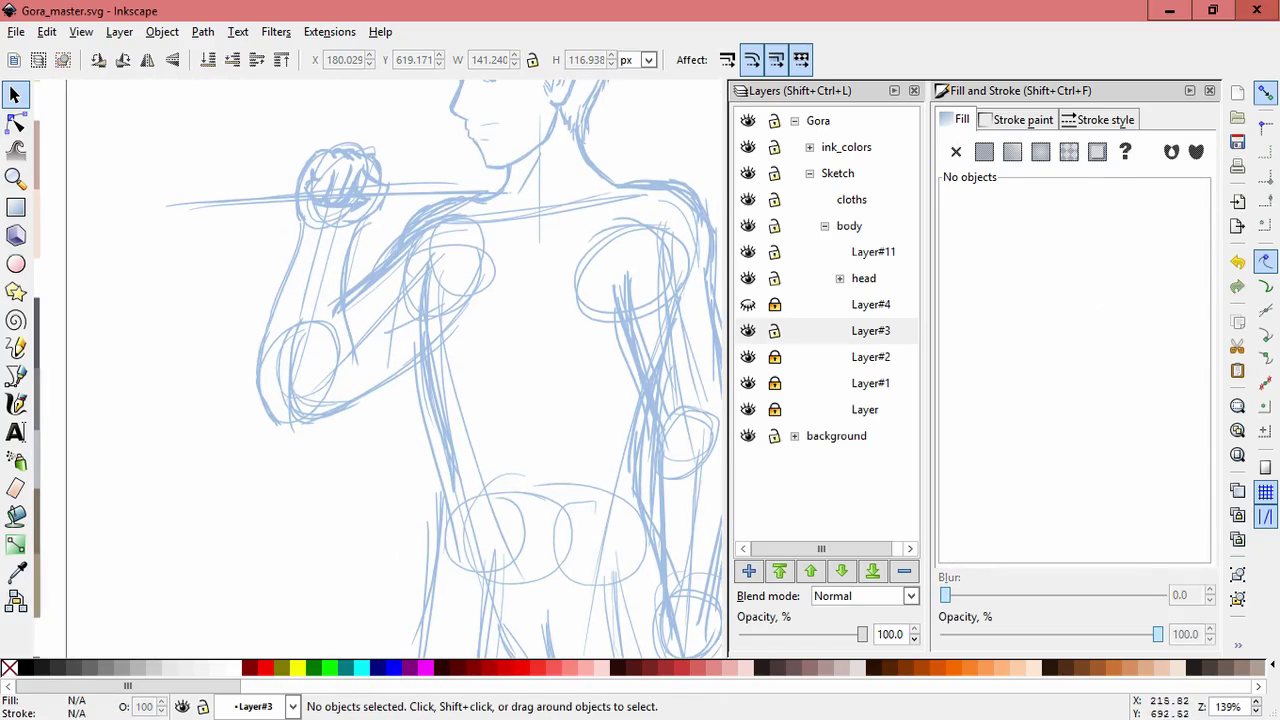
{"action": "key", "text": "Tab"}
{"action": "key", "text": "Tab"}
{"action": "key", "text": "Escape"}
{"action": "scroll", "coordinate": [374, 453], "scroll_direction": "down", "scroll_amount": 1}
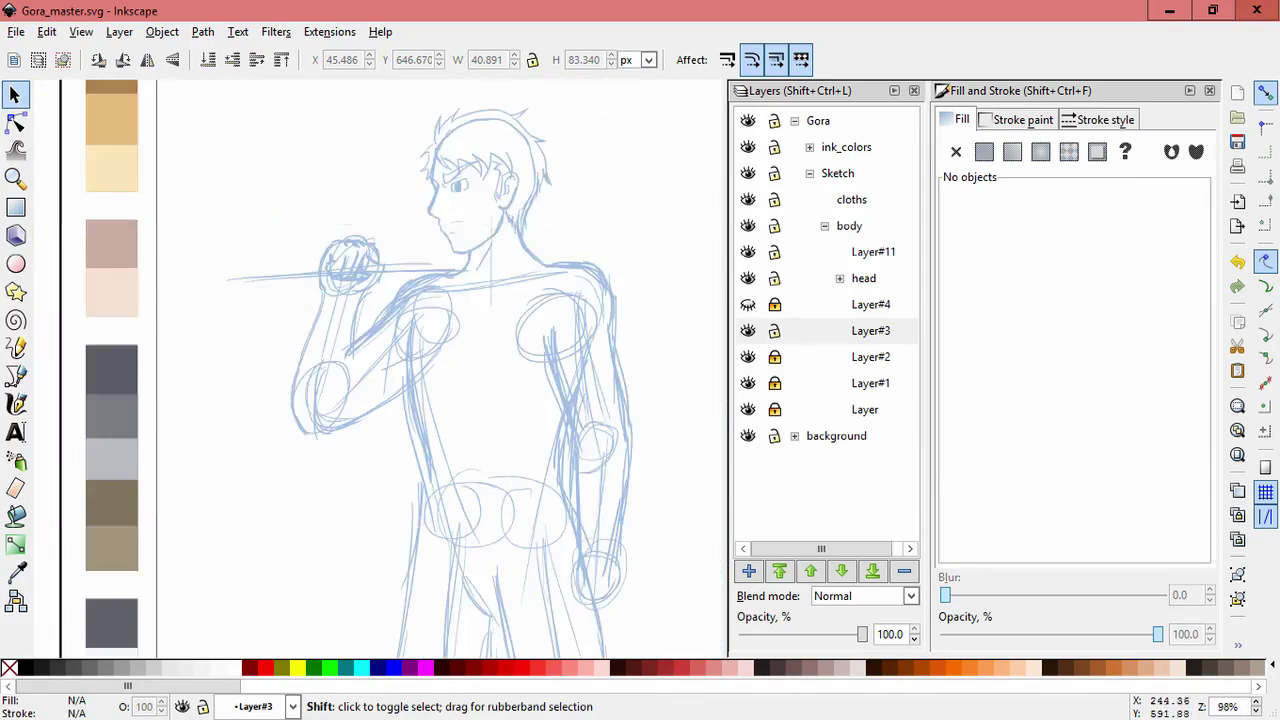
{"action": "scroll", "coordinate": [383, 456], "scroll_direction": "down", "scroll_amount": 1}
{"action": "scroll", "coordinate": [362, 433], "scroll_direction": "up", "scroll_amount": 3}
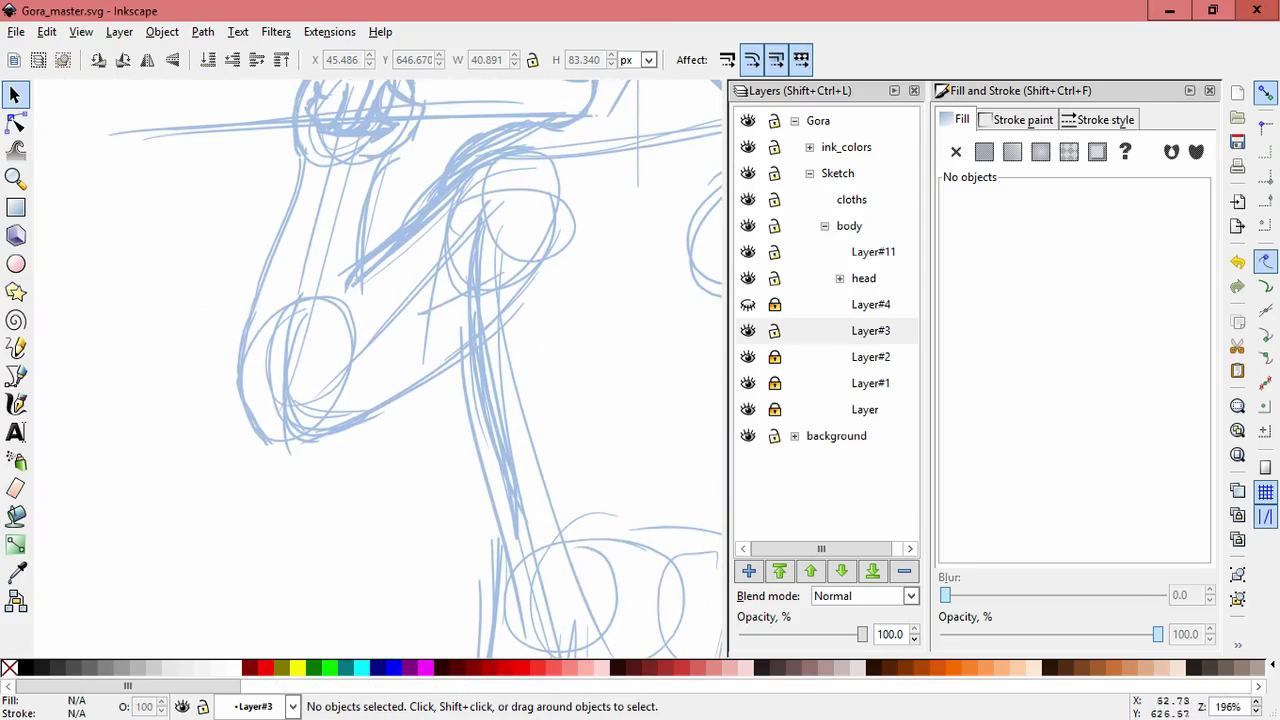
{"action": "key", "text": "c"}
{"action": "left_click_drag", "start_coordinate": [358, 274], "coordinate": [348, 318]}
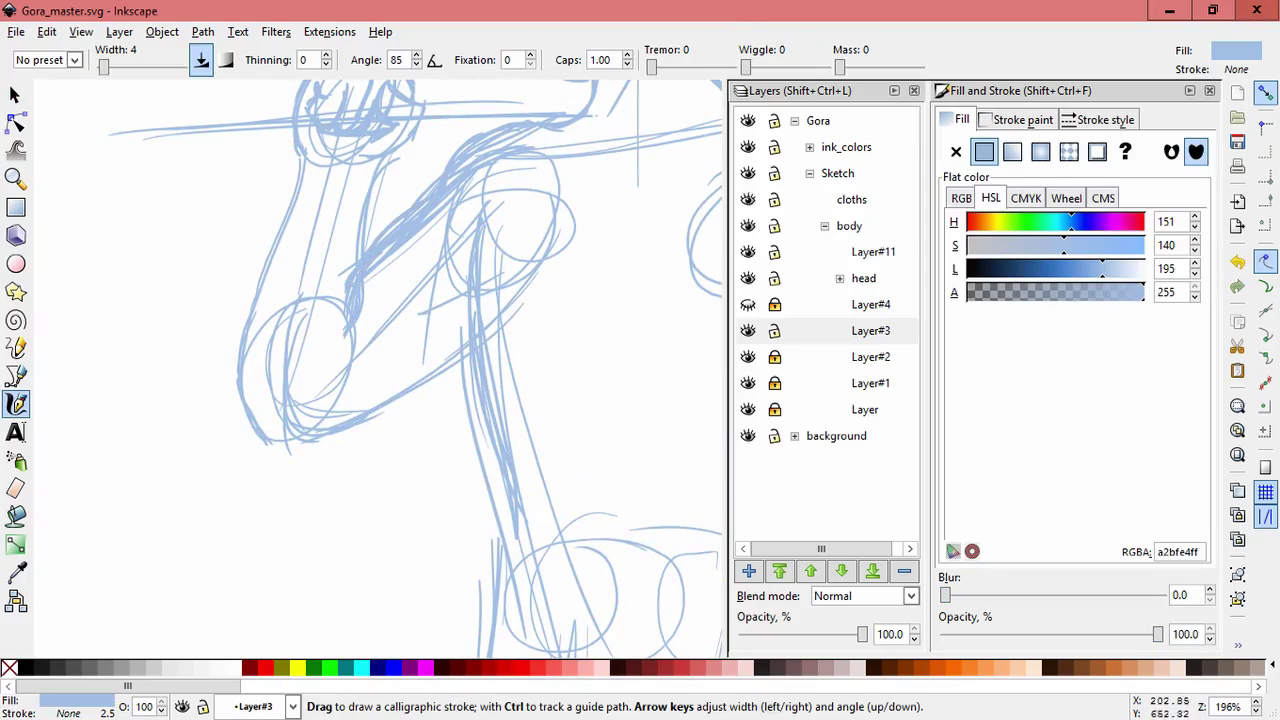
Pick out the surplus overlapping strokes of the raised upper arm and move them aside below the elbow
{"action": "key", "text": "s"}
{"action": "left_click", "coordinate": [420, 420]}
{"action": "left_click", "coordinate": [400, 460], "text": "alt"}
{"action": "left_click", "coordinate": [400, 460], "text": "alt"}
{"action": "left_click", "coordinate": [400, 450], "text": "alt"}
{"action": "left_click", "coordinate": [400, 450], "text": "alt"}
{"action": "left_click", "coordinate": [400, 450], "text": "alt"}
{"action": "left_click", "coordinate": [400, 450], "text": "alt"}
{"action": "key", "text": "Tab"}
{"action": "key", "text": "Tab"}
{"action": "key", "text": "Tab"}
{"action": "key", "text": "Tab"}
{"action": "key", "text": "Tab"}
{"action": "key", "text": "Tab"}
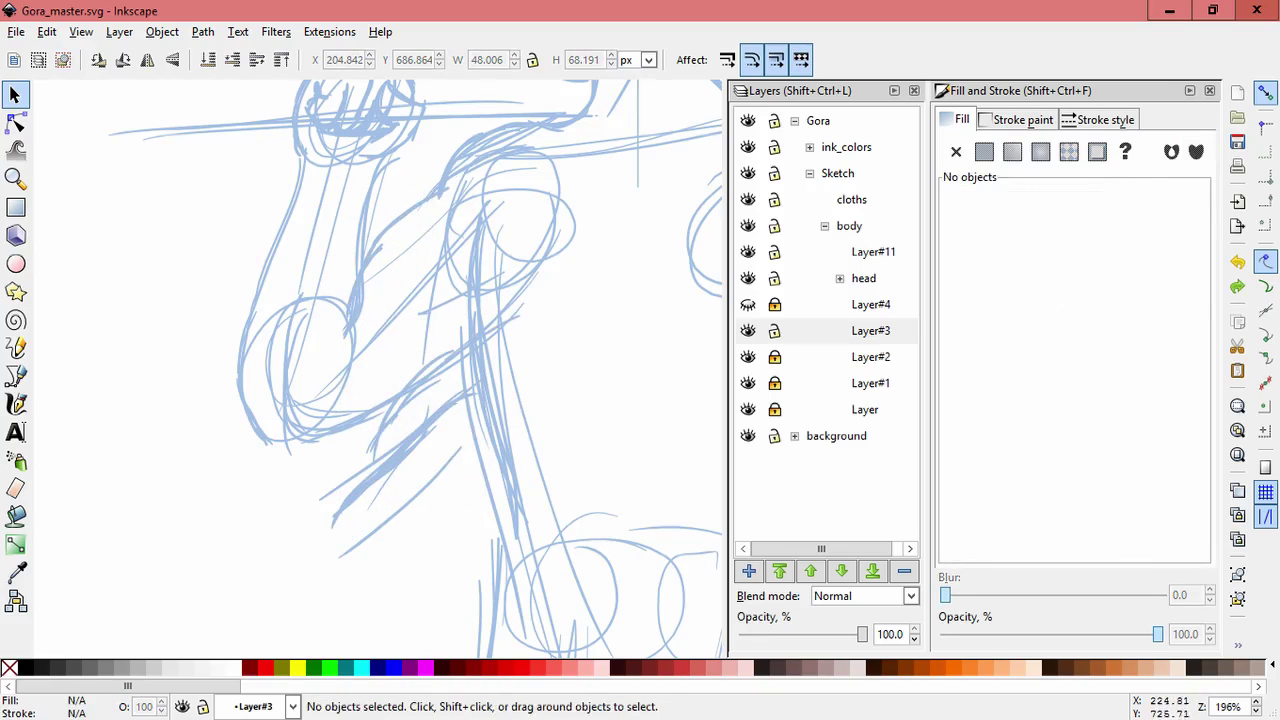
{"action": "key", "text": "Tab"}
{"action": "key", "text": "Tab"}
{"action": "key", "text": "Tab"}
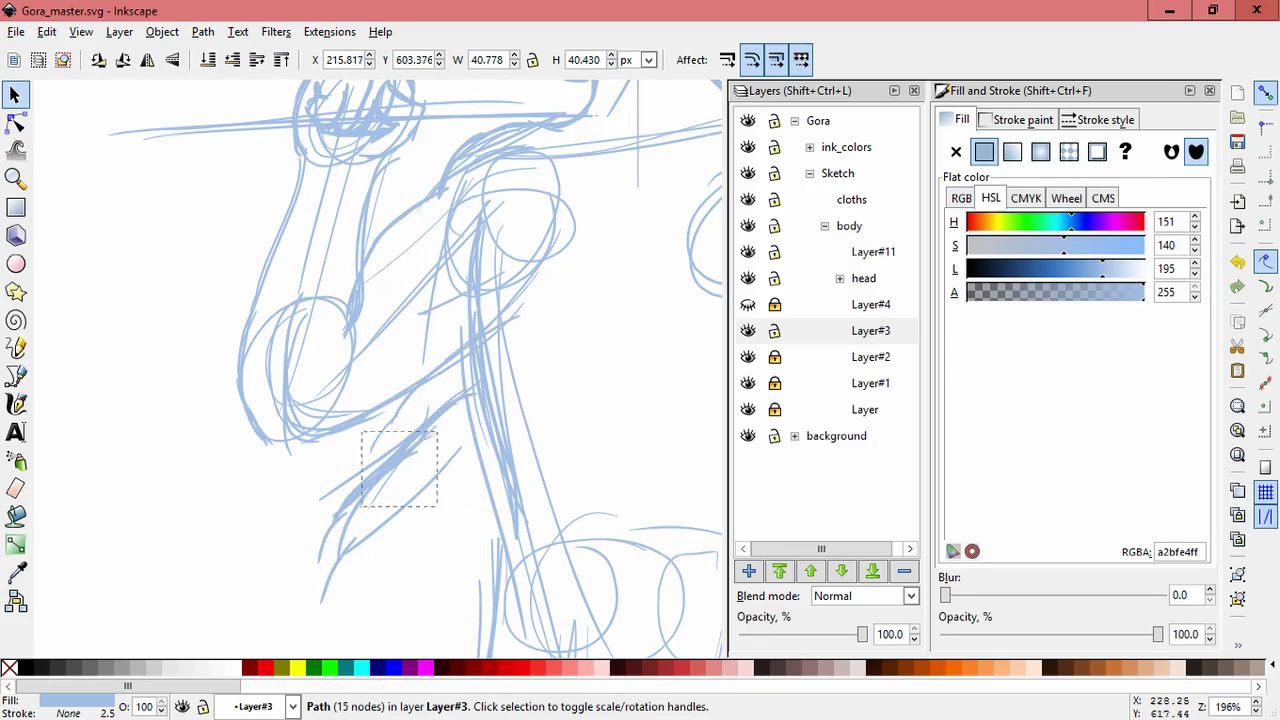
Select the surplus strokes gathered below the raised elbow and delete them
{"action": "left_click_drag", "start_coordinate": [306, 612], "coordinate": [440, 470]}
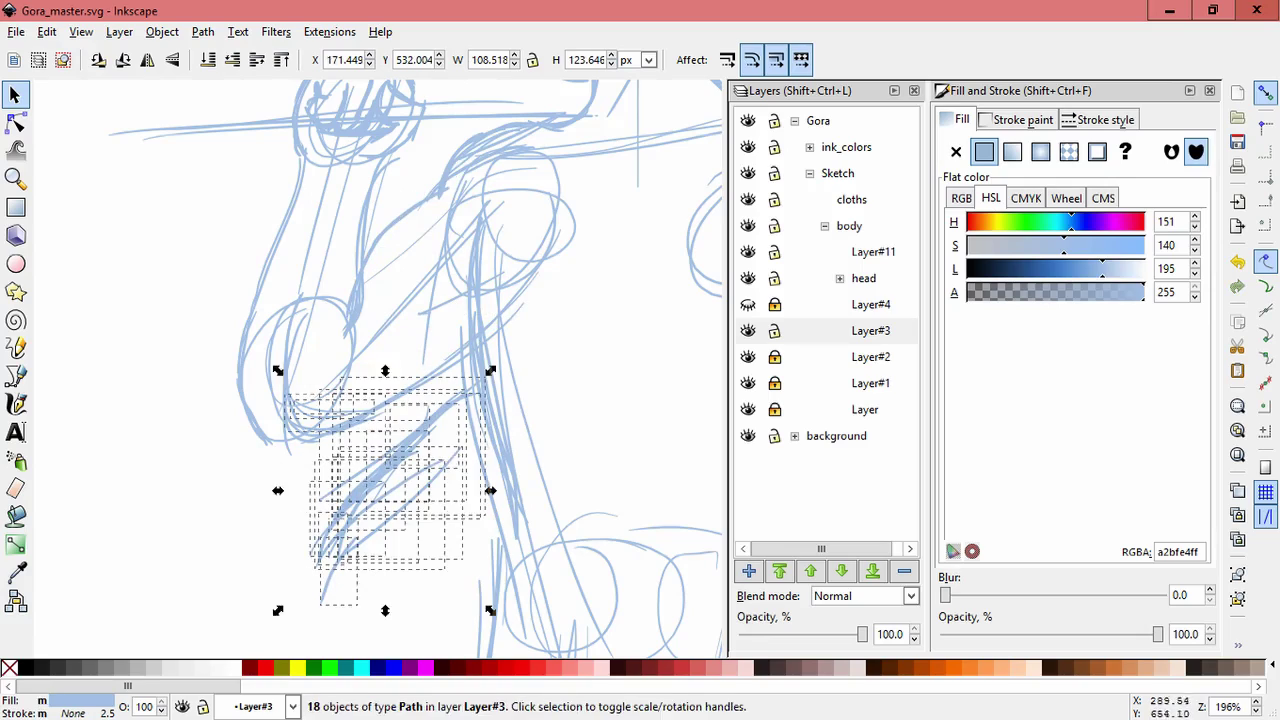
{"action": "key", "text": "Escape"}
{"action": "left_click_drag", "start_coordinate": [272, 540], "coordinate": [365, 571]}
{"action": "left_click_drag", "start_coordinate": [460, 450], "coordinate": [460, 450]}
{"action": "key", "text": "Escape"}
Check the raised arm against the whole figure and lock Layer#3
{"action": "mouse_move", "coordinate": [406, 156]}
{"action": "left_mouse_down"}
{"action": "mouse_move", "coordinate": [291, 316]}
{"action": "mouse_move", "coordinate": [291, 304]}
{"action": "left_mouse_up"}
{"action": "key", "text": "Tab"}
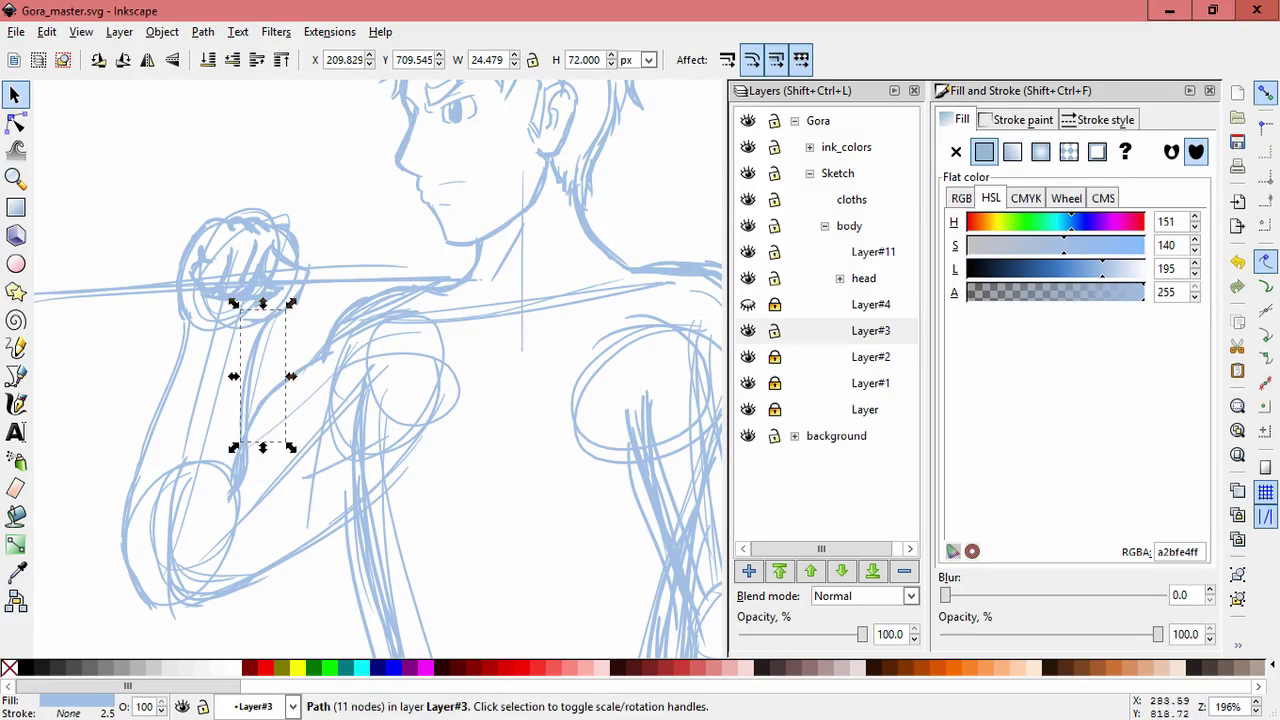
{"action": "key", "text": "Escape"}
{"action": "key", "text": "minus"}
{"action": "key", "text": "minus"}
{"action": "scroll", "coordinate": [380, 370], "scroll_direction": "down", "scroll_amount": 1}
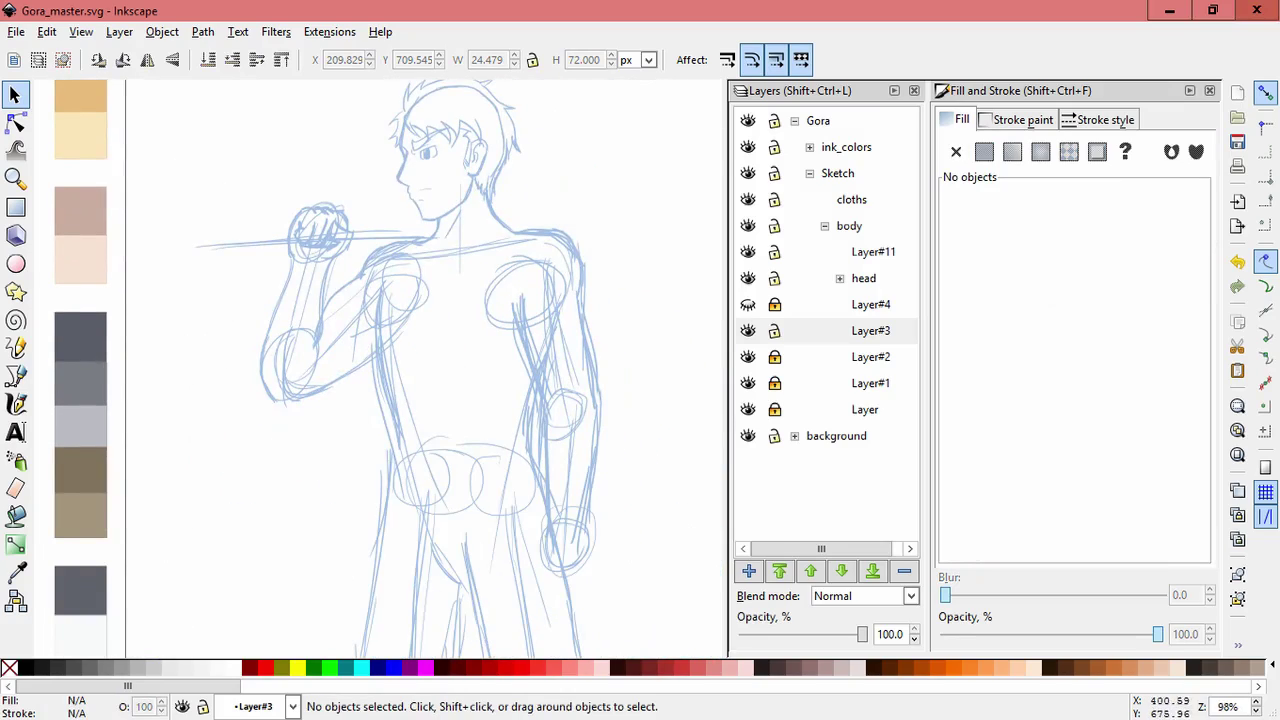
{"action": "scroll", "coordinate": [380, 370], "scroll_direction": "down", "scroll_amount": 1}
{"action": "key", "text": "minus"}
{"action": "scroll", "coordinate": [380, 370], "scroll_direction": "left", "scroll_amount": 2}
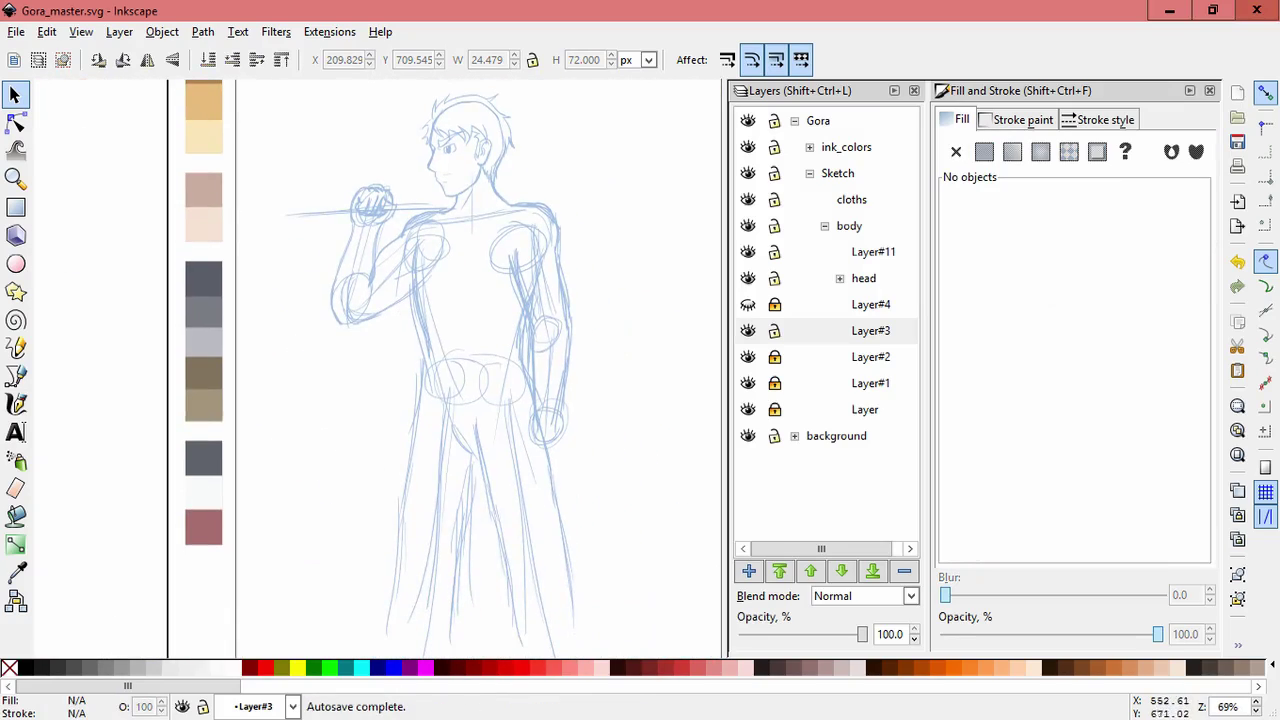
{"action": "left_click_drag", "start_coordinate": [460, 400], "coordinate": [451, 314]}
{"action": "left_click", "coordinate": [774, 330]}
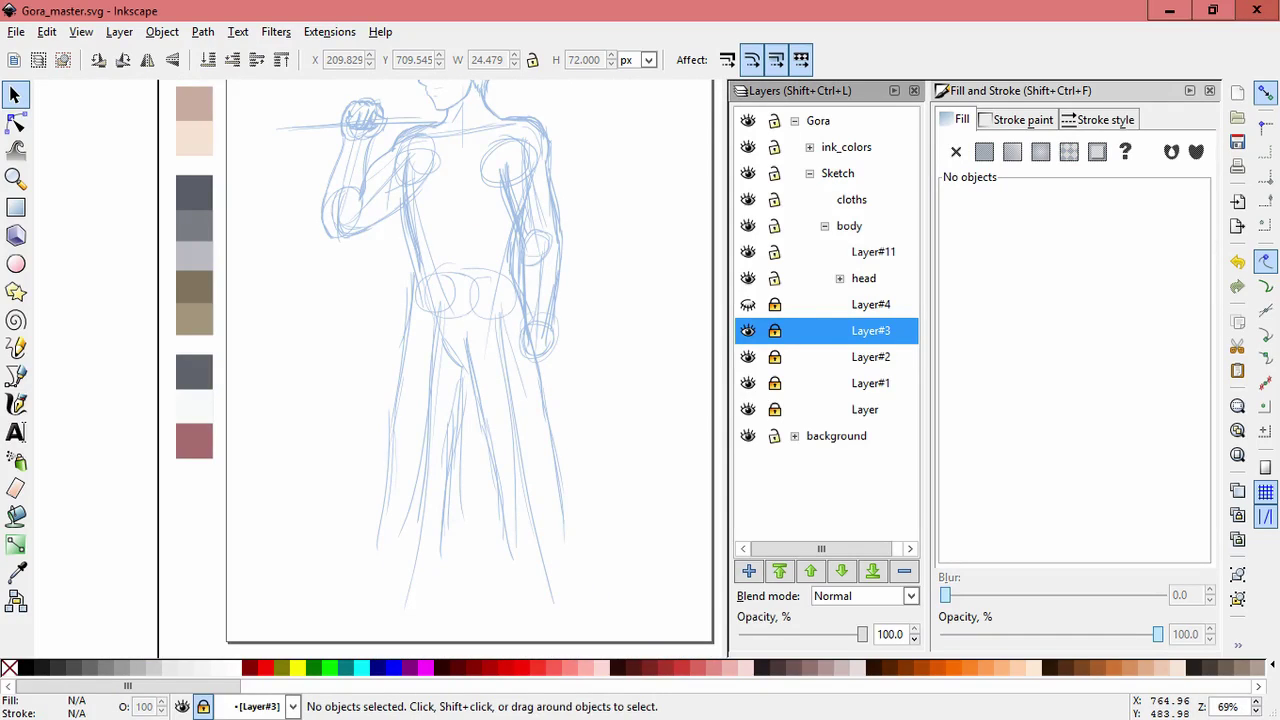
{"action": "key", "text": "ctrl+shift+n"}
{"action": "key", "text": "Return"}
{"action": "left_click", "coordinate": [748, 252]}
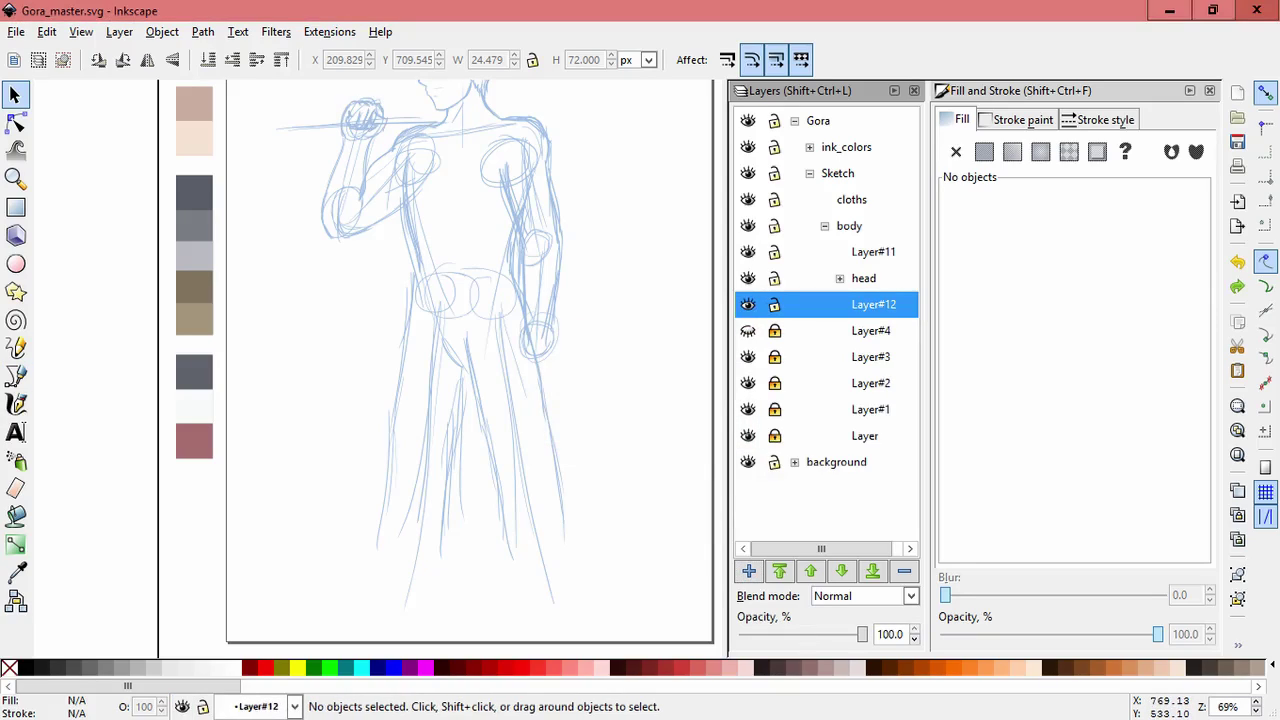
{"action": "left_click", "coordinate": [904, 570]}
On Layer#11, draw the lowered hand with calligraphic strokes, outlining the palm edge, curled fingers and thumb
{"action": "left_click", "coordinate": [748, 252]}
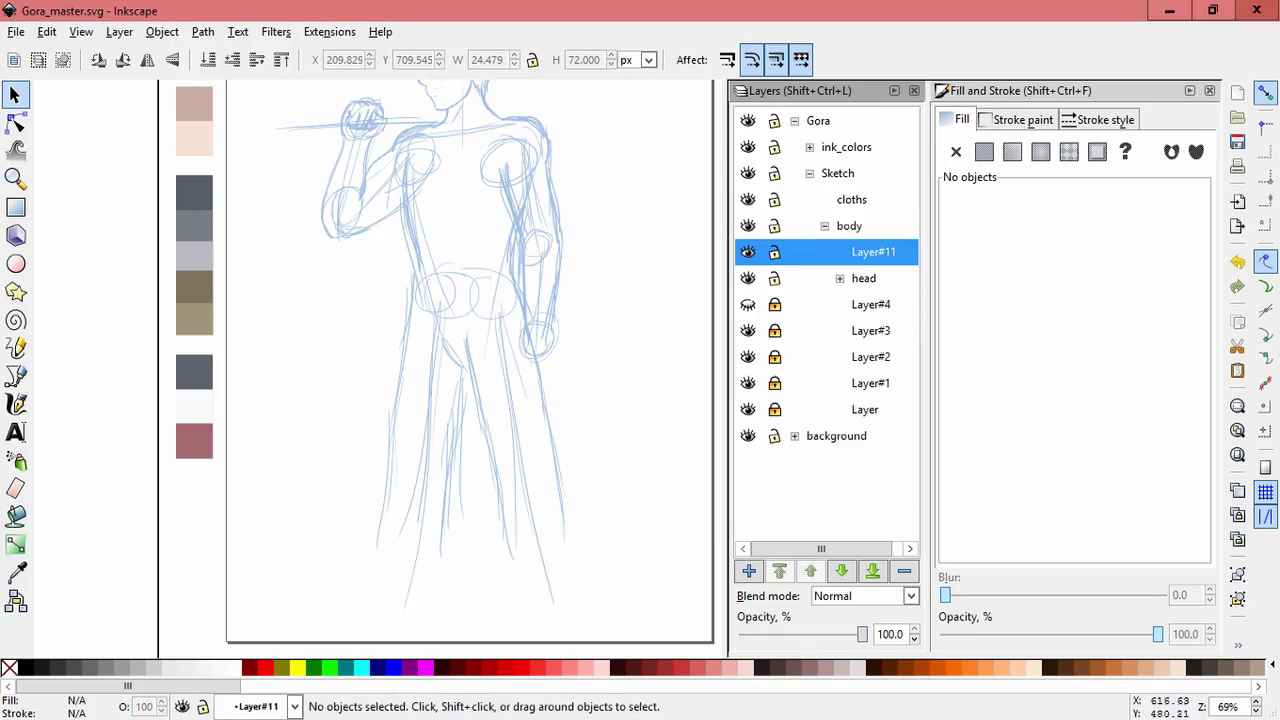
{"action": "left_click", "coordinate": [15, 403]}
{"action": "scroll", "coordinate": [560, 355], "scroll_direction": "up", "scroll_amount": 3}
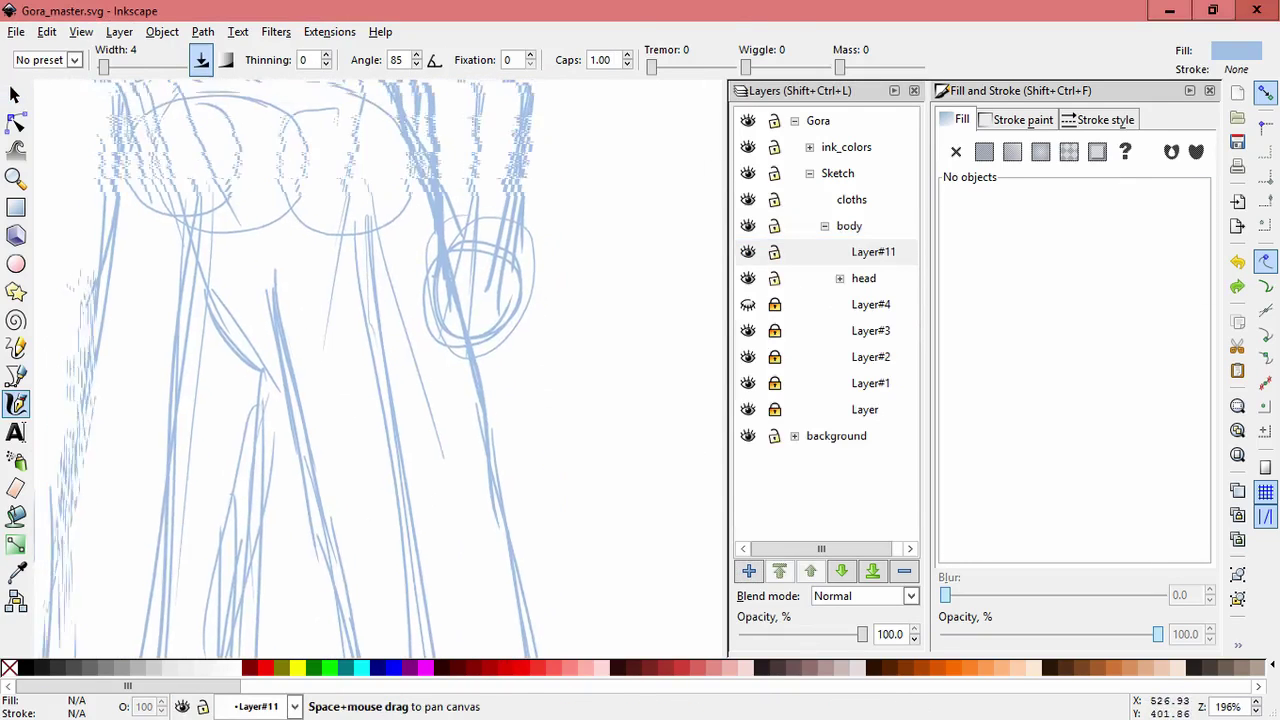
{"action": "scroll", "coordinate": [546, 346], "scroll_direction": "up", "scroll_amount": 1}
{"action": "mouse_move", "coordinate": [490, 310]}
{"action": "left_mouse_down"}
{"action": "mouse_move", "coordinate": [488, 388]}
{"action": "mouse_move", "coordinate": [365, 390]}
{"action": "mouse_move", "coordinate": [482, 372]}
{"action": "left_mouse_up"}
{"action": "key", "text": "ctrl+z"}
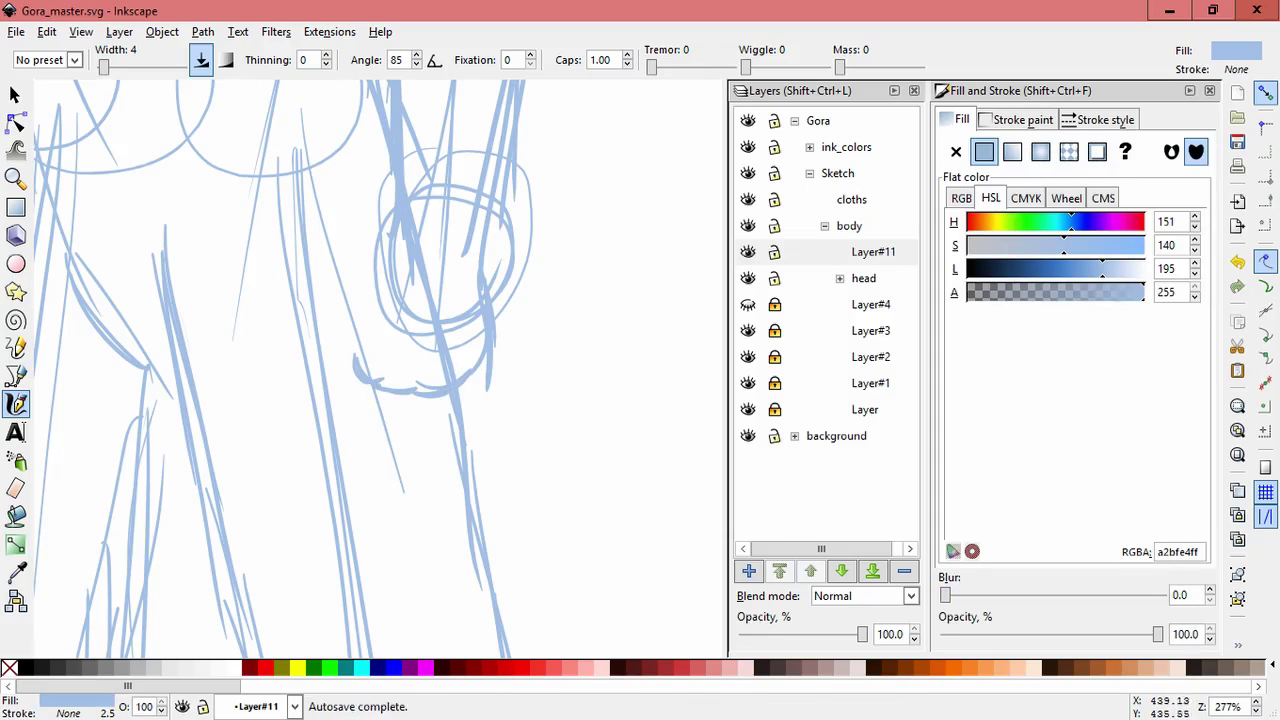
{"action": "left_click_drag", "start_coordinate": [400, 330], "coordinate": [440, 370]}
{"action": "mouse_move", "coordinate": [426, 268]}
{"action": "left_mouse_down"}
{"action": "mouse_move", "coordinate": [364, 320]}
{"action": "mouse_move", "coordinate": [378, 362]}
{"action": "left_mouse_up"}
Remove the extra heavy stroke along the outer edge of the lowered hand
{"action": "key", "text": "s"}
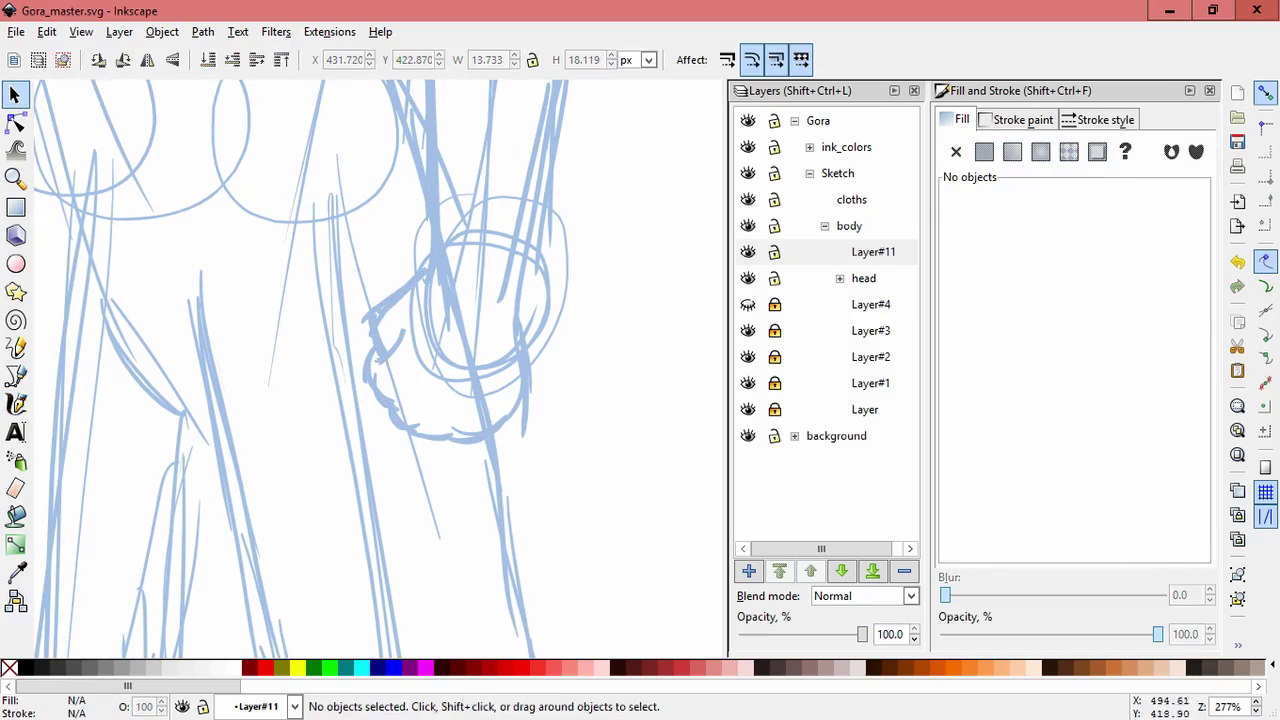
{"action": "key", "text": "ctrl+v"}
{"action": "key", "text": "ctrl+z"}
{"action": "key", "text": "ctrl+v"}
{"action": "left_click", "coordinate": [515, 396]}
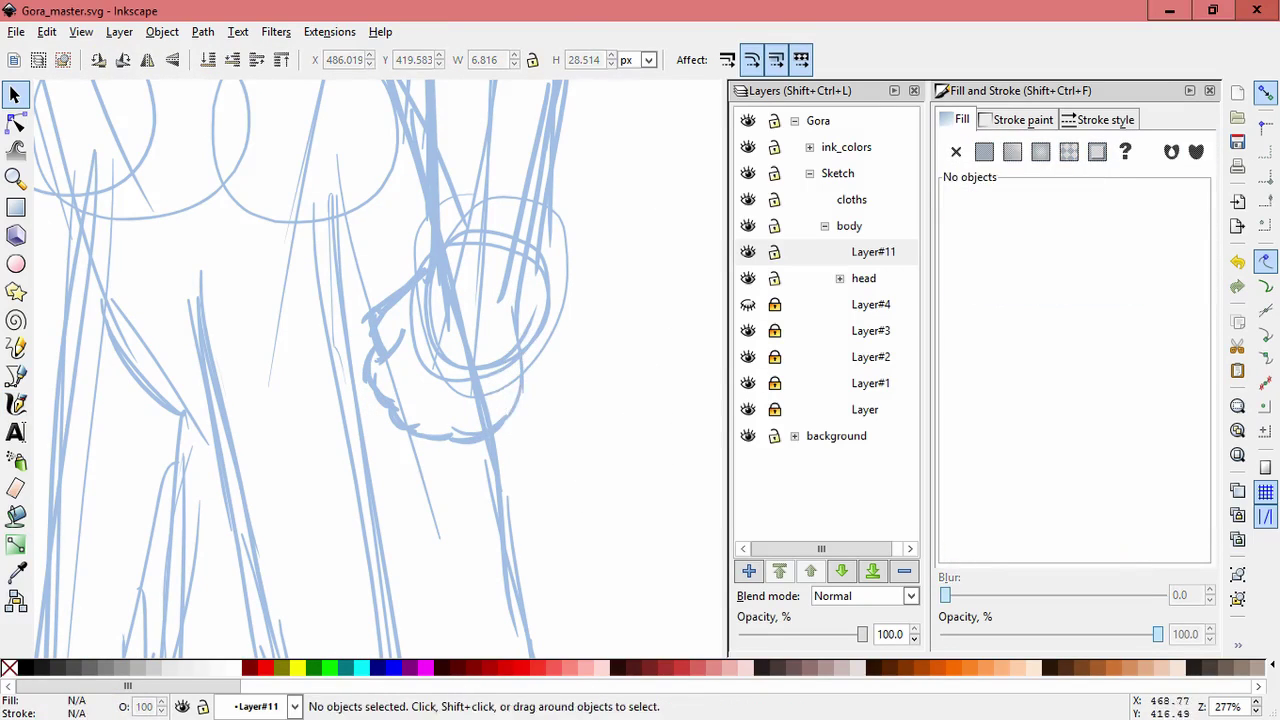
Select all strokes of the lowered hand and group them
{"action": "left_click_drag", "start_coordinate": [603, 505], "coordinate": [427, 391]}
{"action": "left_click", "coordinate": [440, 350]}
{"action": "left_click_drag", "start_coordinate": [357, 443], "coordinate": [368, 400]}
{"action": "key", "text": "Escape"}
{"action": "scroll", "coordinate": [592, 375], "scroll_direction": "down", "scroll_amount": 1}
{"action": "scroll", "coordinate": [420, 370], "scroll_direction": "down", "scroll_amount": 2}
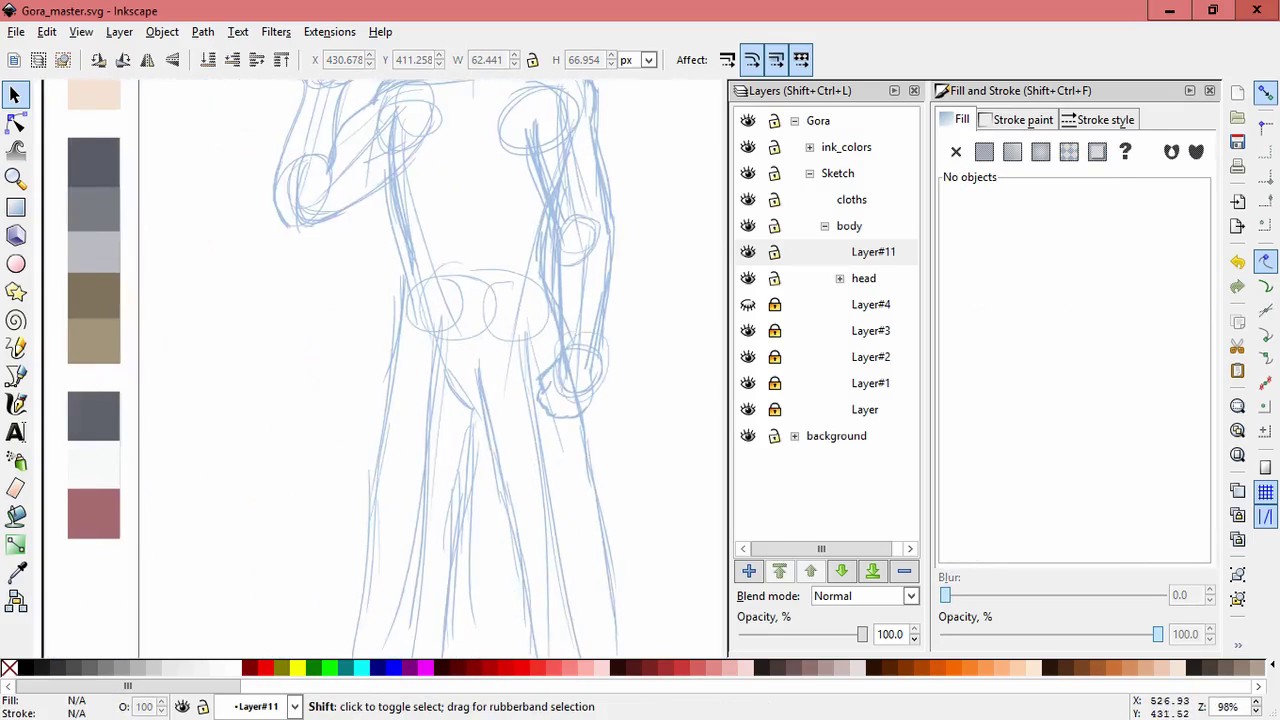
Enlarge the lowered hand group to about 76 by 81.5 px over the wrist and save the document
{"action": "scroll", "coordinate": [420, 370], "scroll_direction": "up", "scroll_amount": 1}
{"action": "left_click", "coordinate": [470, 300]}
{"action": "left_click_drag", "start_coordinate": [523, 357], "coordinate": [537, 372]}
{"action": "left_click_drag", "start_coordinate": [534, 326], "coordinate": [525, 322]}
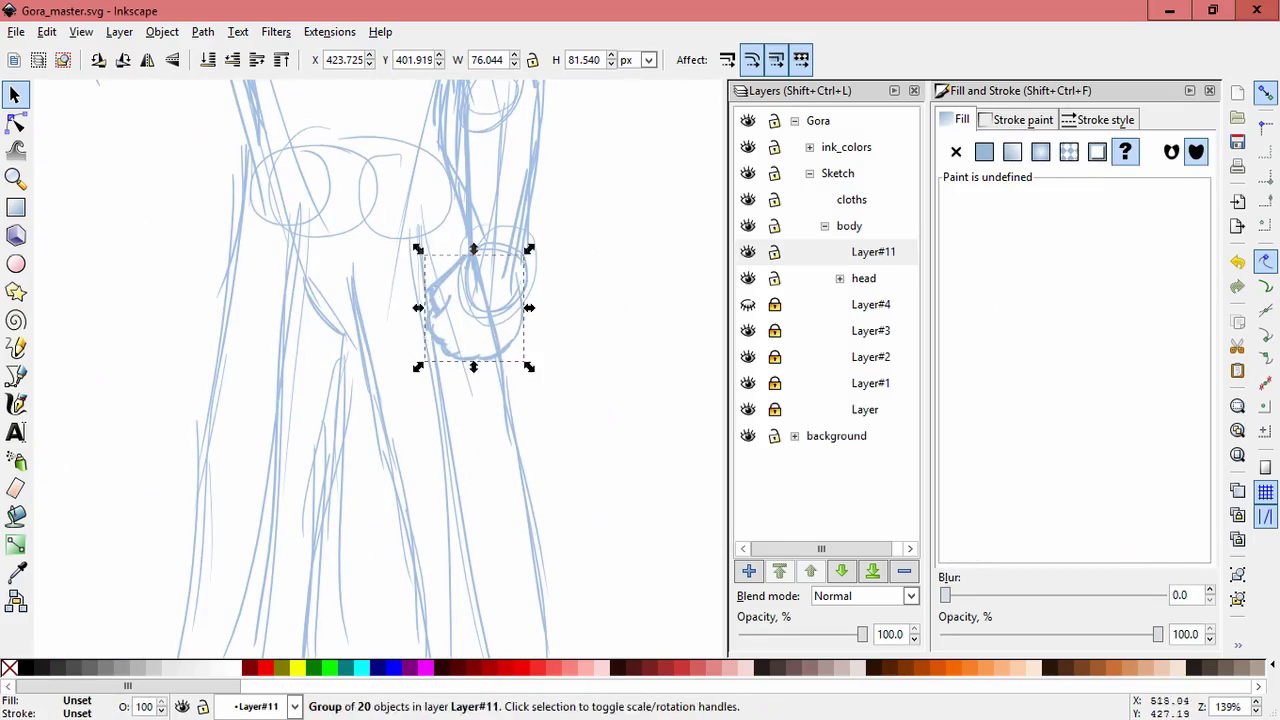
{"action": "key", "text": "Escape"}
{"action": "scroll", "coordinate": [600, 415], "scroll_direction": "down", "scroll_amount": 3}
{"action": "key", "text": "ctrl+s"}
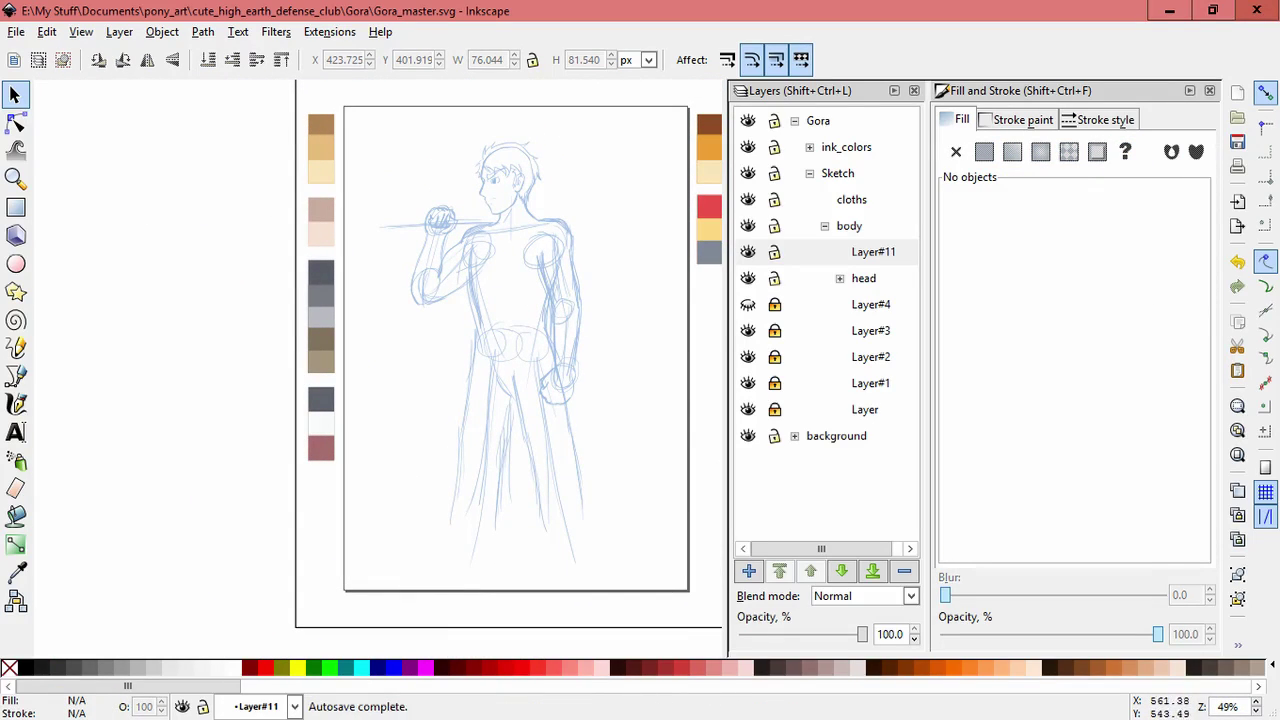
Collapse and lock the body layer, and rename the cloths layer to cloths_01
{"action": "left_click", "coordinate": [824, 226]}
{"action": "left_click", "coordinate": [851, 200]}
{"action": "left_click", "coordinate": [851, 200]}
{"action": "type", "text": "_01"}
{"action": "key", "text": "Return"}
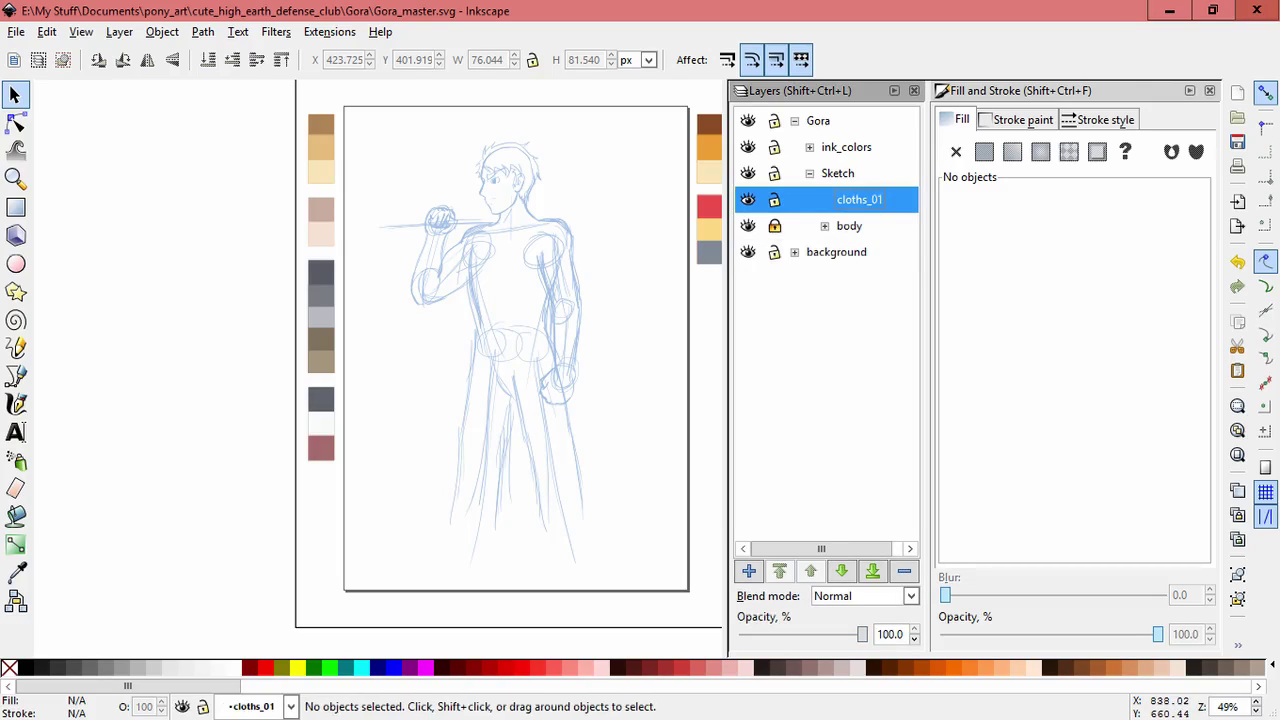
Add a new layer as a sublayer of cloths_01
{"action": "left_click", "coordinate": [748, 571]}
{"action": "left_click", "coordinate": [657, 394]}
{"action": "left_click", "coordinate": [651, 462]}
{"action": "left_click", "coordinate": [716, 436]}
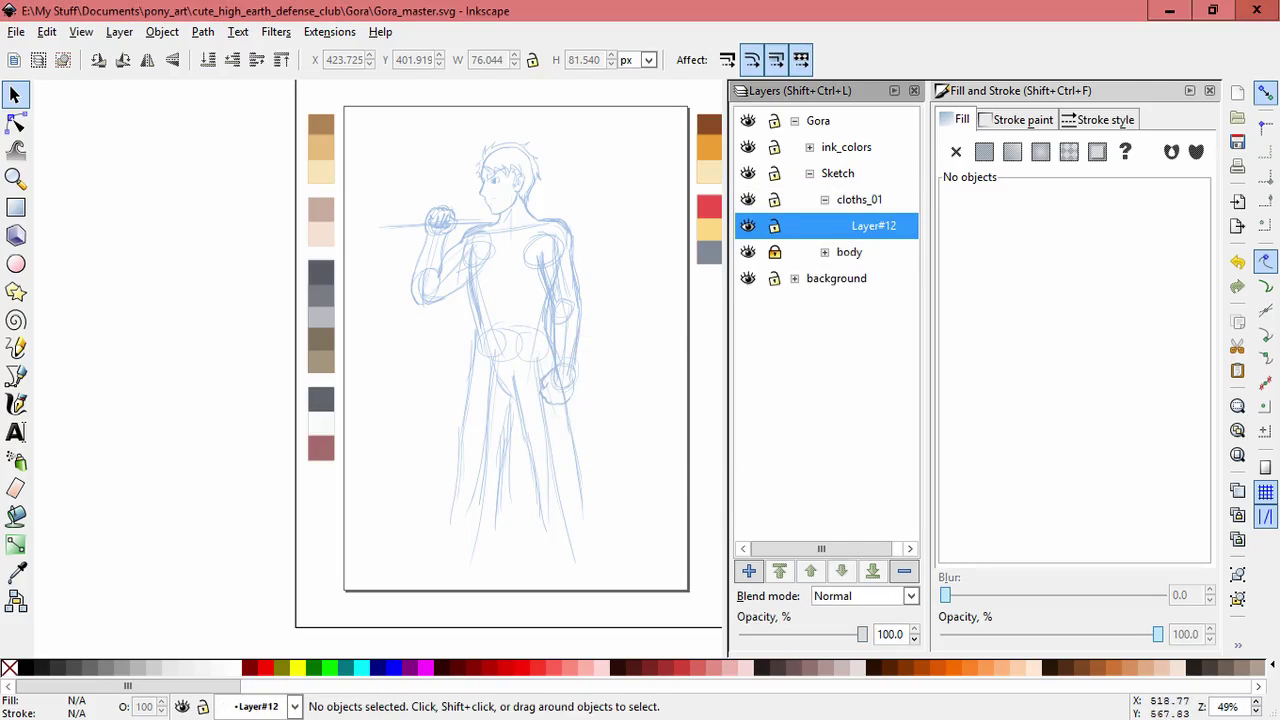
Draw the shirt collar around the neck and the V-shaped neck opening with calligraphic strokes
{"action": "left_click", "coordinate": [16, 403]}
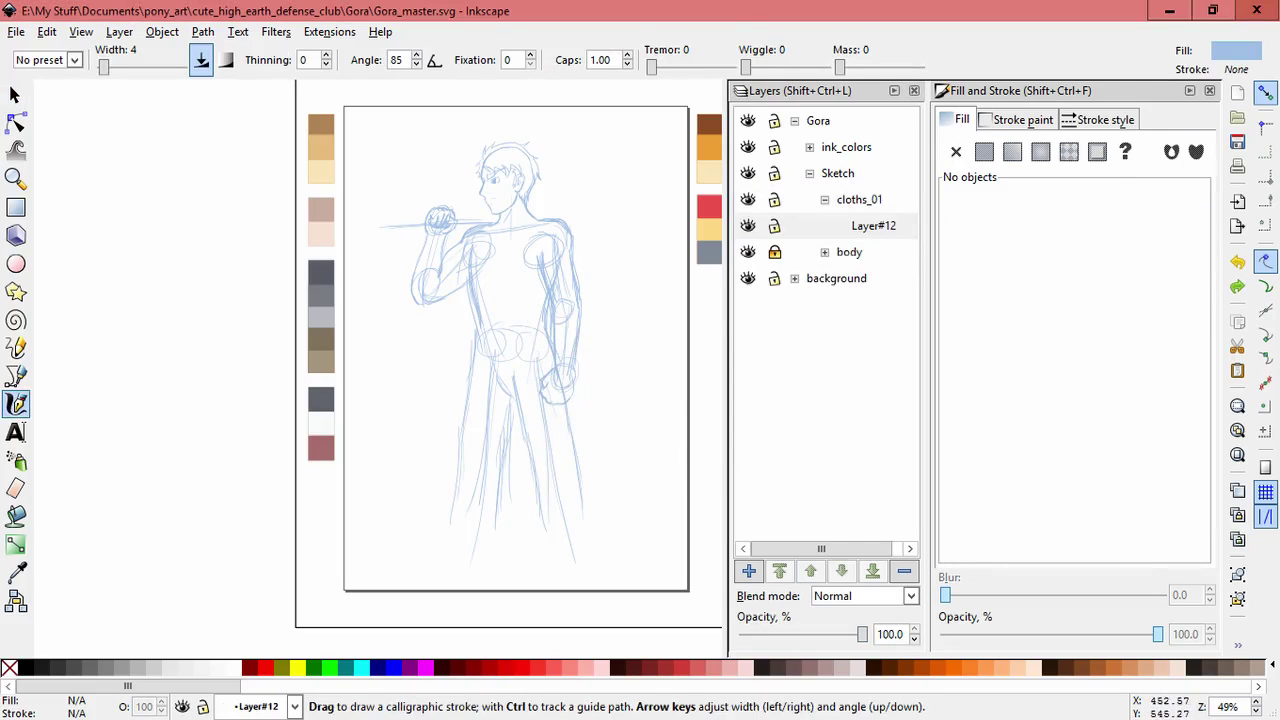
{"action": "scroll", "coordinate": [529, 188], "scroll_direction": "up", "scroll_amount": 4, "text": "ctrl"}
{"action": "scroll", "coordinate": [457, 398], "scroll_direction": "up", "scroll_amount": 1, "text": "ctrl"}
{"action": "left_click_drag", "start_coordinate": [340, 290], "coordinate": [334, 298]}
{"action": "left_click_drag", "start_coordinate": [326, 350], "coordinate": [343, 300]}
{"action": "left_click_drag", "start_coordinate": [358, 375], "coordinate": [350, 310]}
{"action": "mouse_move", "coordinate": [372, 398]}
{"action": "left_mouse_down"}
{"action": "mouse_move", "coordinate": [362, 318]}
{"action": "mouse_move", "coordinate": [418, 316]}
{"action": "mouse_move", "coordinate": [556, 258]}
{"action": "mouse_move", "coordinate": [575, 229]}
{"action": "left_mouse_up"}
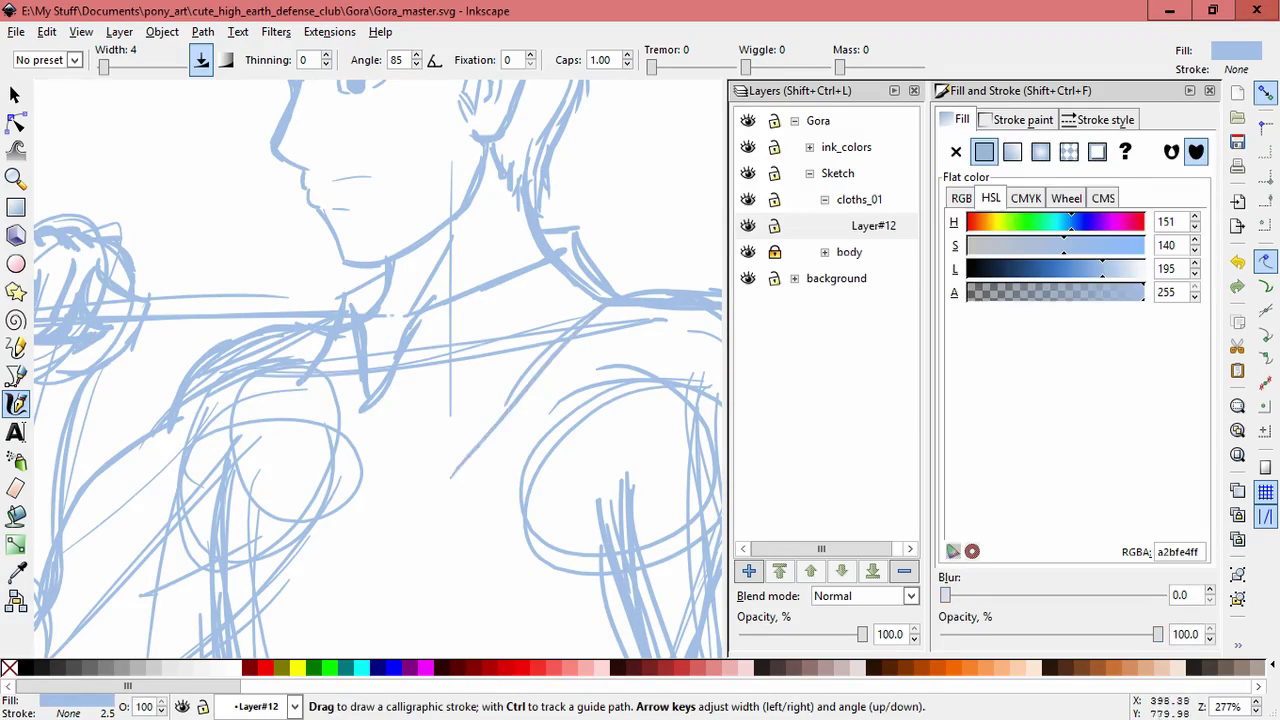
{"action": "left_click_drag", "start_coordinate": [455, 470], "coordinate": [430, 338]}
Nudge the collar strokes slightly upward and draw the collar's back edge down to the shoulder
{"action": "key", "text": "s"}
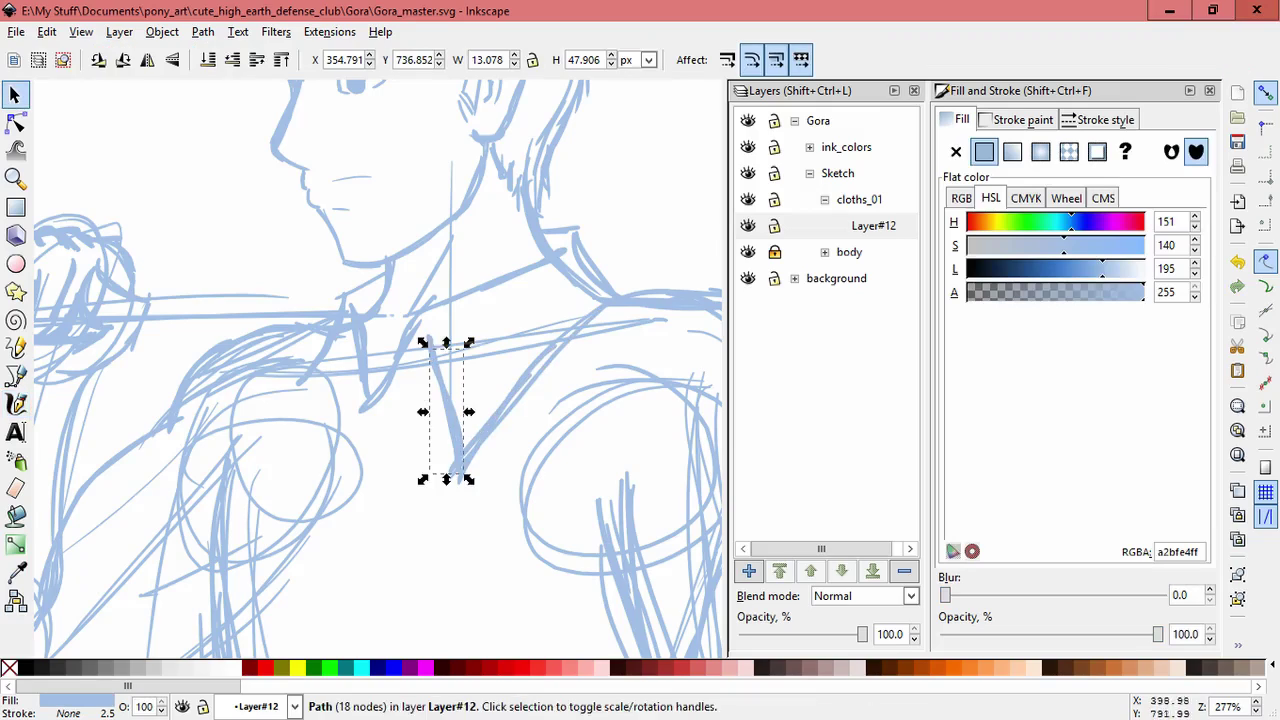
{"action": "left_click_drag", "start_coordinate": [614, 518], "coordinate": [290, 210]}
{"action": "left_click_drag", "start_coordinate": [450, 400], "coordinate": [448, 391]}
{"action": "left_click_drag", "start_coordinate": [568, 210], "coordinate": [622, 296]}
Select the strokes of the V-shaped neck opening and squash them vertically to about 81% of their height
{"action": "left_click_drag", "start_coordinate": [671, 543], "coordinate": [414, 287]}
{"action": "left_click_drag", "start_coordinate": [520, 485], "coordinate": [520, 447]}
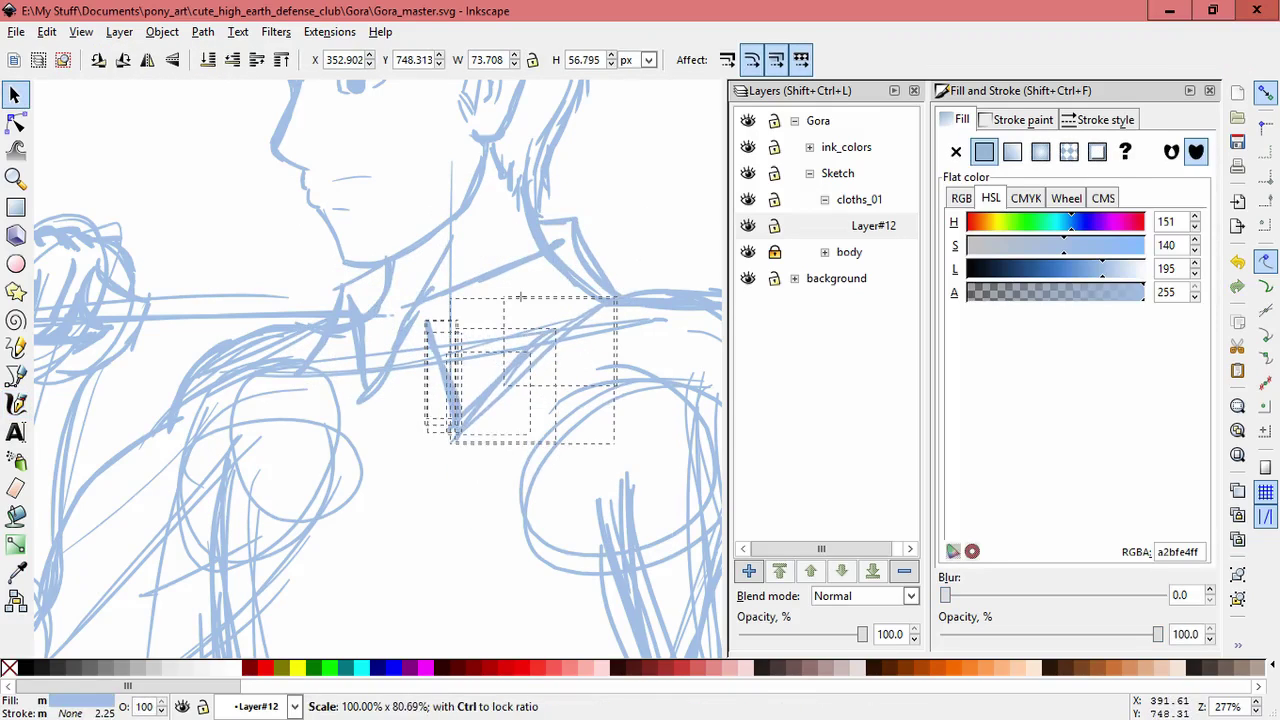
{"action": "key", "text": "Escape"}
{"action": "key", "text": "c"}
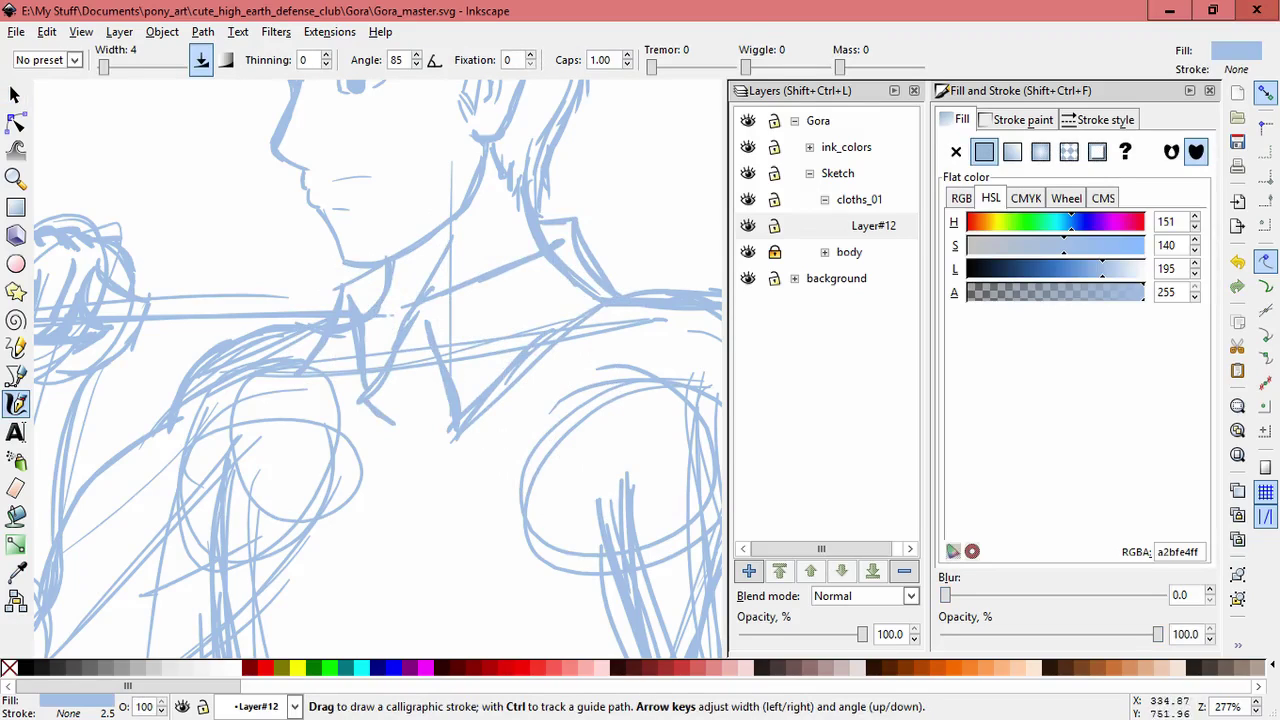
Draw the pointed front flap of the shirt collar on the raised-arm side with calligraphic strokes
{"action": "key", "text": "s"}
{"action": "left_click", "coordinate": [355, 305]}
{"action": "key", "text": "Escape"}
{"action": "key", "text": "c"}
{"action": "left_click_drag", "start_coordinate": [315, 368], "coordinate": [348, 394]}
{"action": "left_click_drag", "start_coordinate": [336, 418], "coordinate": [350, 438]}
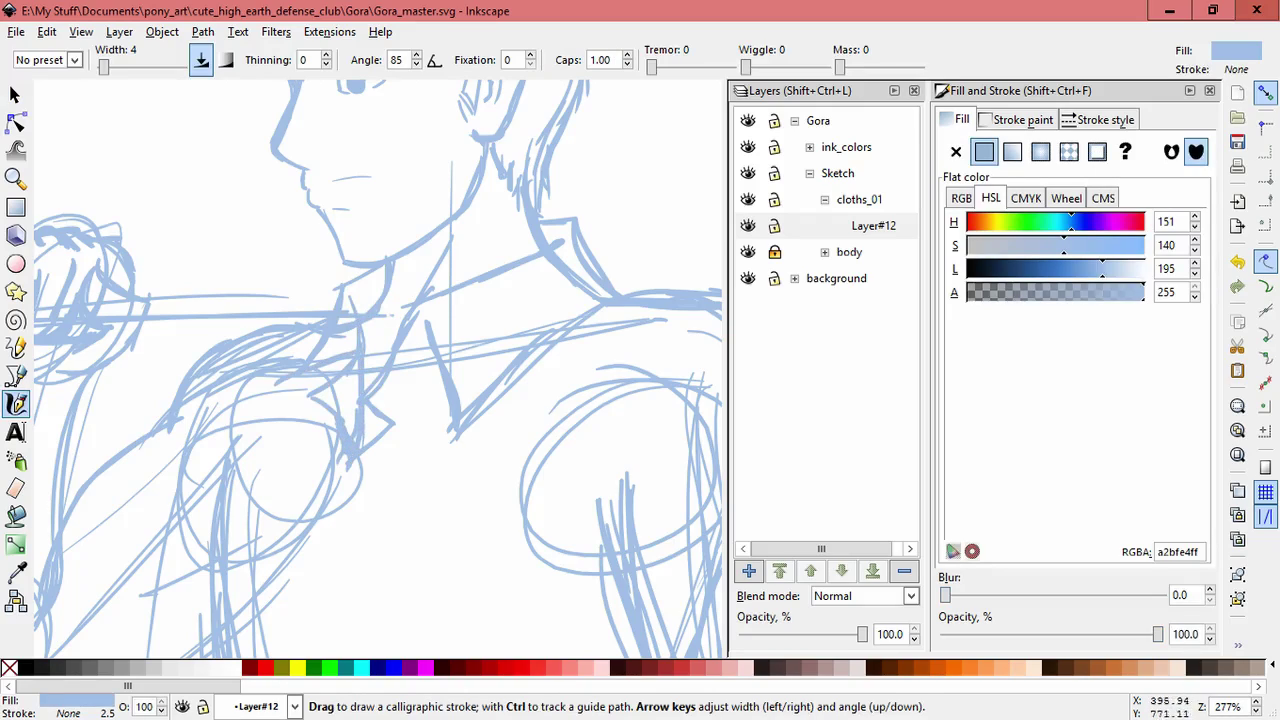
{"action": "scroll", "coordinate": [520, 100], "scroll_direction": "down", "scroll_amount": 2}
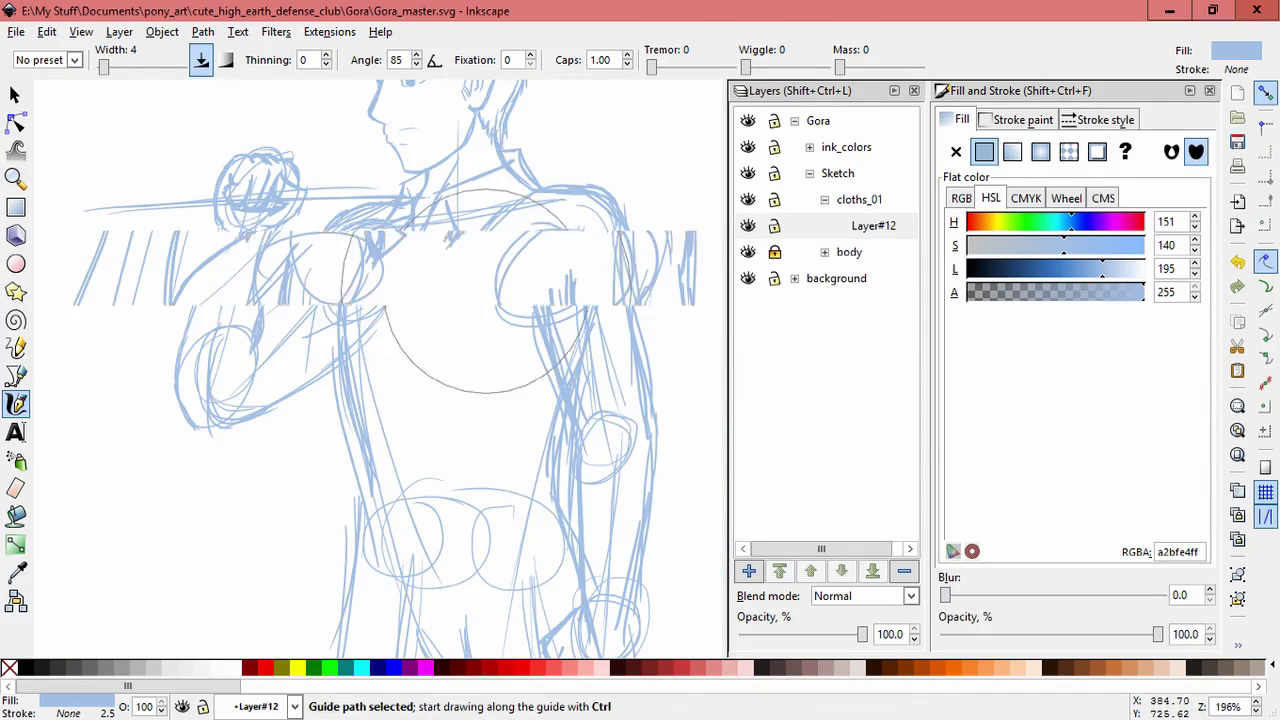
Add a new layer above the collar layer and sketch the necktie knot at the base of the neck opening
{"action": "scroll", "coordinate": [314, 178], "scroll_direction": "up", "scroll_amount": 1}
{"action": "key", "text": "shift+ctrl+n"}
{"action": "key", "text": "Return"}
{"action": "key", "text": "ctrl+z"}
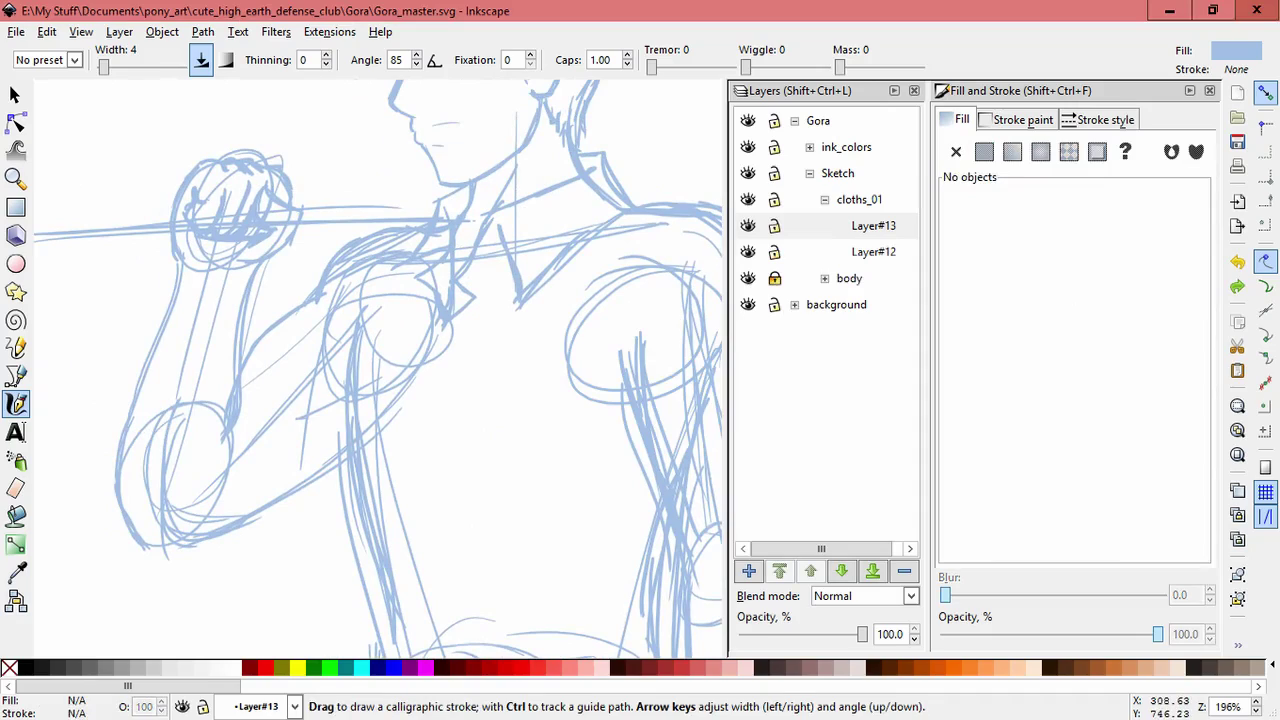
{"action": "left_click_drag", "start_coordinate": [520, 262], "coordinate": [475, 268]}
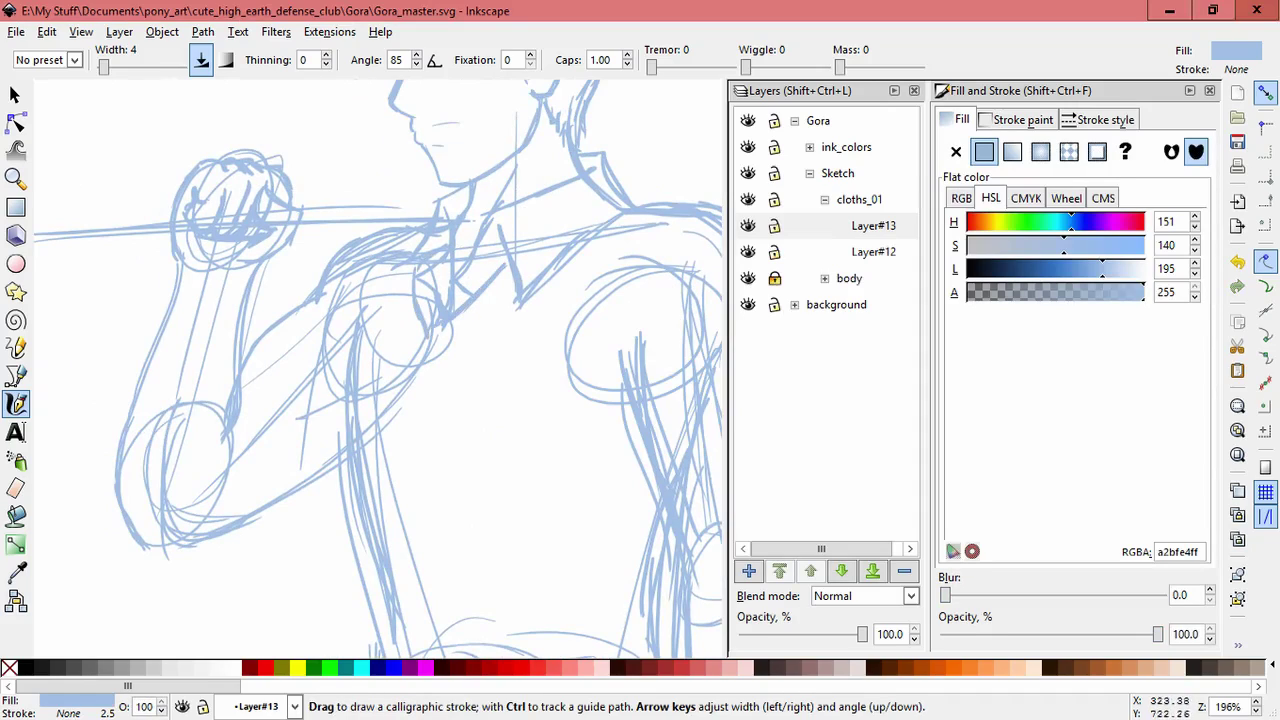
{"action": "scroll", "coordinate": [457, 363], "scroll_direction": "up", "scroll_amount": 2}
{"action": "mouse_move", "coordinate": [430, 288]}
{"action": "left_mouse_down"}
{"action": "mouse_move", "coordinate": [386, 350]}
{"action": "mouse_move", "coordinate": [402, 378]}
{"action": "mouse_move", "coordinate": [440, 336]}
{"action": "mouse_move", "coordinate": [387, 310]}
{"action": "left_mouse_up"}
{"action": "scroll", "coordinate": [510, 385], "scroll_direction": "down", "scroll_amount": 2}
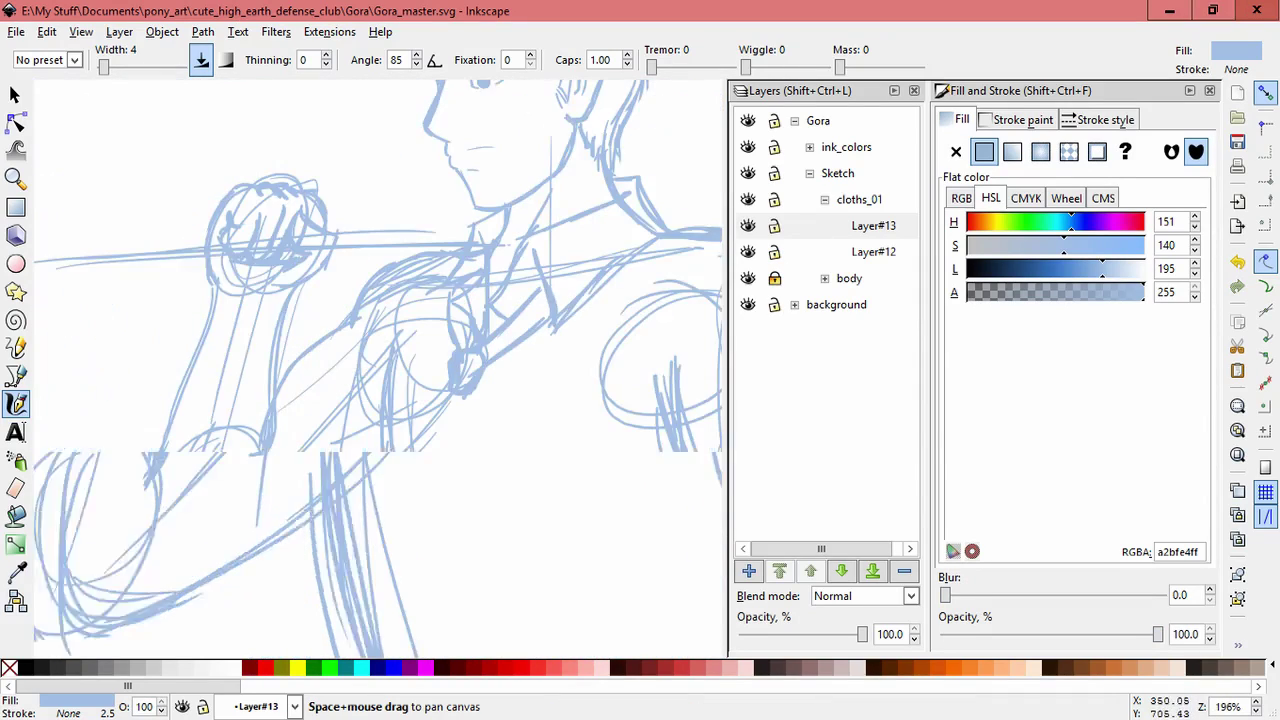
Lock the collar layer, then select the tie knot strokes and skew them by about -8.5°
{"action": "key", "text": "s"}
{"action": "mouse_move", "coordinate": [320, 180]}
{"action": "left_mouse_down"}
{"action": "mouse_move", "coordinate": [443, 343]}
{"action": "mouse_move", "coordinate": [497, 370]}
{"action": "left_mouse_up"}
{"action": "left_click", "coordinate": [774, 251]}
{"action": "left_click", "coordinate": [421, 272]}
{"action": "left_click_drag", "start_coordinate": [425, 200], "coordinate": [431, 226]}
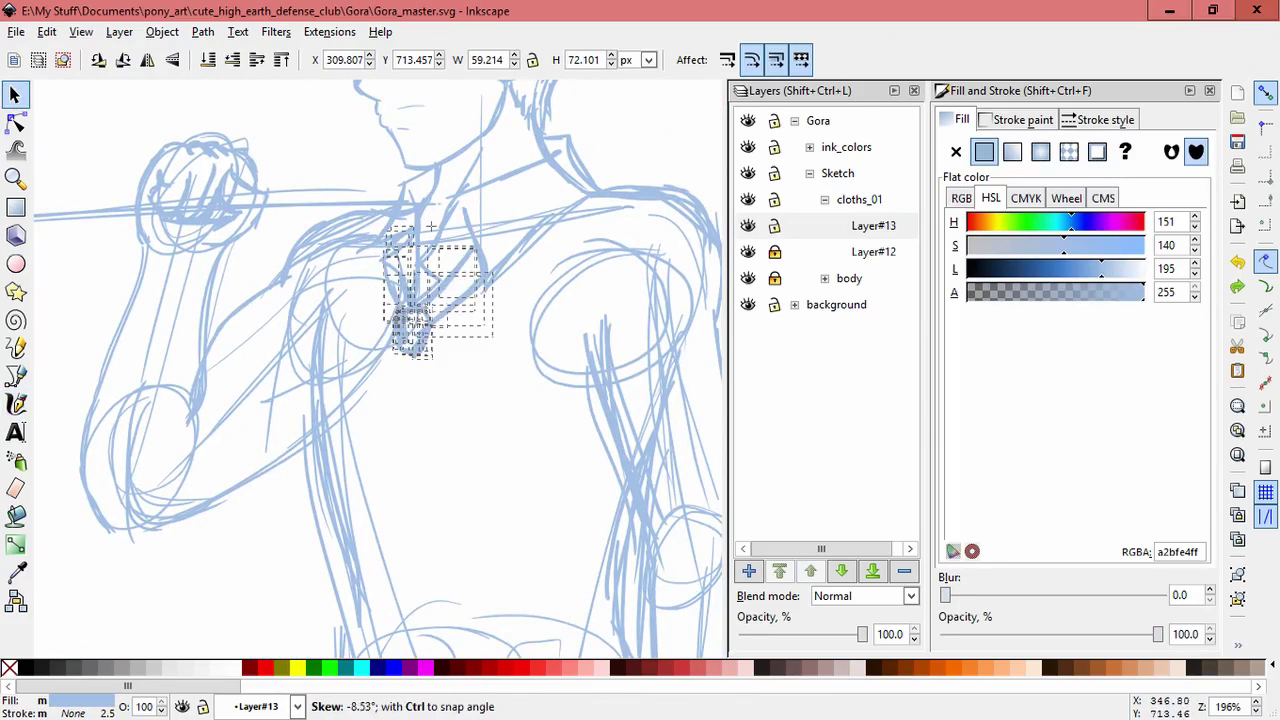
{"action": "key", "text": "Escape"}
Draw the long tail of the necktie from the knot down to a point at the hips
{"action": "scroll", "coordinate": [431, 227], "scroll_direction": "down", "scroll_amount": 3}
{"action": "key", "text": "c"}
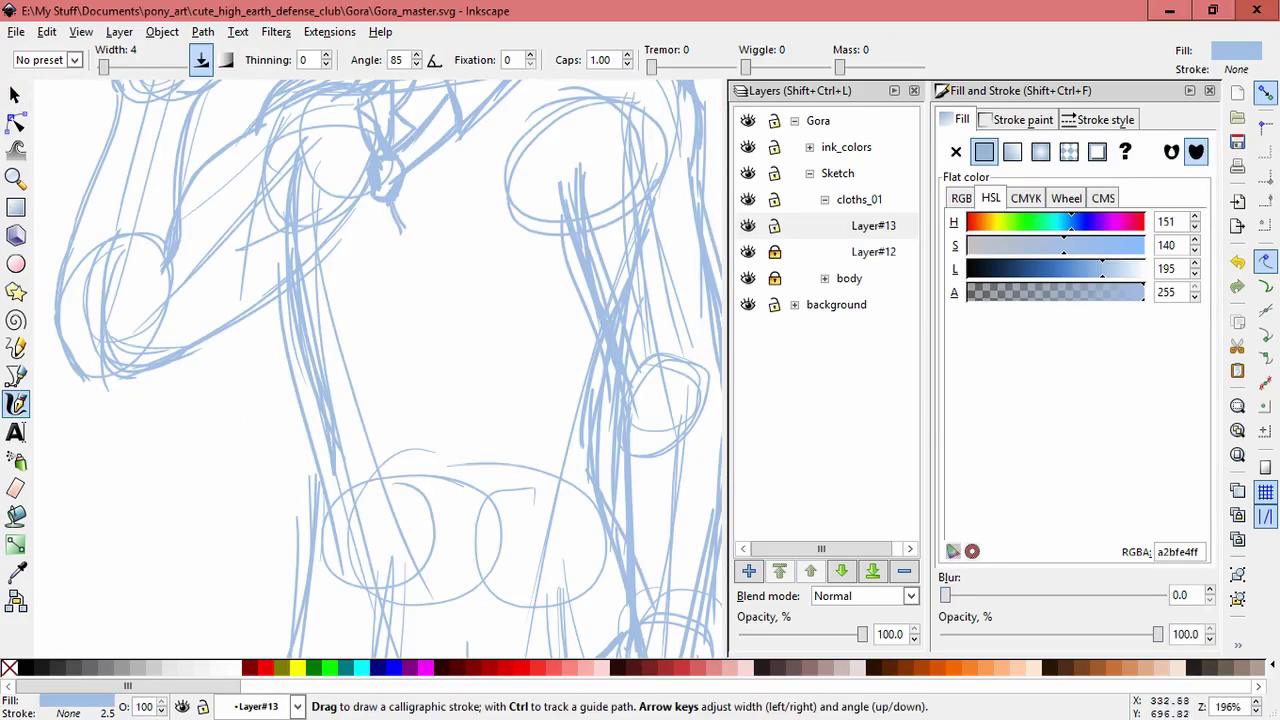
{"action": "left_click_drag", "start_coordinate": [400, 226], "coordinate": [377, 497]}
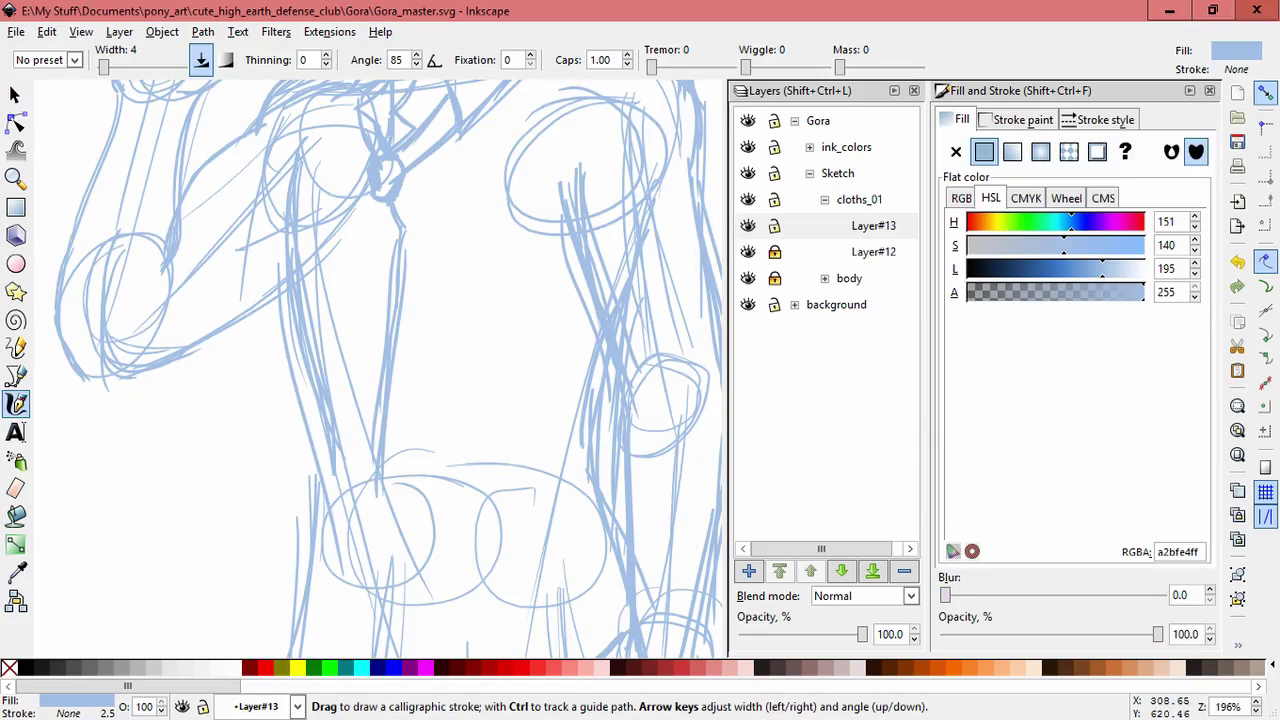
{"action": "mouse_move", "coordinate": [368, 200]}
{"action": "left_mouse_down"}
{"action": "mouse_move", "coordinate": [345, 500]}
{"action": "mouse_move", "coordinate": [357, 556]}
{"action": "left_mouse_up"}
{"action": "mouse_move", "coordinate": [380, 490]}
{"action": "left_mouse_down"}
{"action": "mouse_move", "coordinate": [346, 548]}
{"action": "mouse_move", "coordinate": [344, 500]}
{"action": "left_mouse_up"}
{"action": "left_click_drag", "start_coordinate": [380, 300], "coordinate": [375, 555]}
{"action": "scroll", "coordinate": [435, 400], "scroll_direction": "down", "scroll_amount": 3}
{"action": "scroll", "coordinate": [435, 400], "scroll_direction": "up", "scroll_amount": 3}
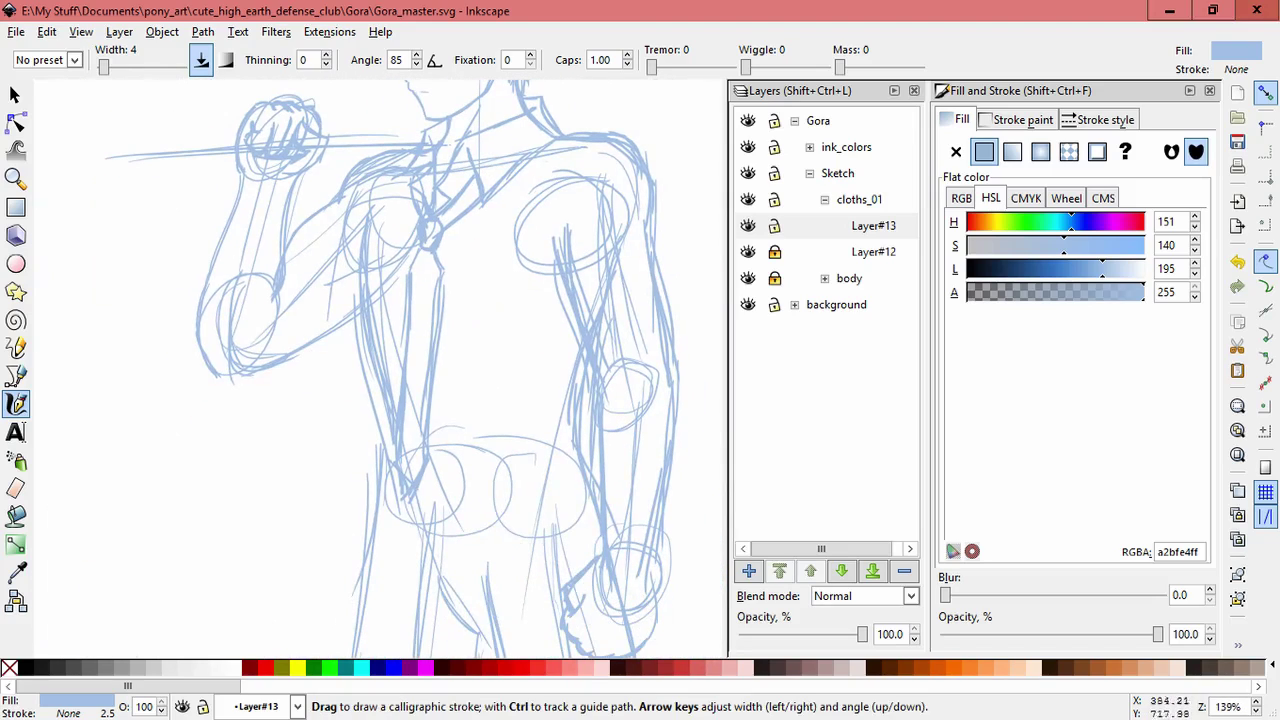
Select the necktie's strokes and slightly adjust the slant of its tail
{"action": "key", "text": "s"}
{"action": "key", "text": "ctrl+a"}
{"action": "left_click_drag", "start_coordinate": [525, 540], "coordinate": [342, 220]}
{"action": "left_click_drag", "start_coordinate": [416, 510], "coordinate": [405, 510]}
{"action": "key", "text": "Escape"}
{"action": "left_click_drag", "start_coordinate": [497, 486], "coordinate": [282, 272]}
Reinforce both long edges of the necktie's tail with more calligraphic strokes and undo the last stray stroke
{"action": "left_click", "coordinate": [16, 404]}
{"action": "left_click_drag", "start_coordinate": [440, 272], "coordinate": [444, 420]}
{"action": "left_click_drag", "start_coordinate": [434, 374], "coordinate": [450, 484]}
{"action": "left_click_drag", "start_coordinate": [410, 324], "coordinate": [408, 448]}
{"action": "mouse_move", "coordinate": [398, 350]}
{"action": "left_mouse_down"}
{"action": "mouse_move", "coordinate": [420, 500]}
{"action": "mouse_move", "coordinate": [438, 466]}
{"action": "left_mouse_up"}
{"action": "left_click_drag", "start_coordinate": [424, 284], "coordinate": [424, 264]}
{"action": "key", "text": "ctrl+z"}
{"action": "scroll", "coordinate": [380, 370], "scroll_direction": "up", "scroll_amount": 4}
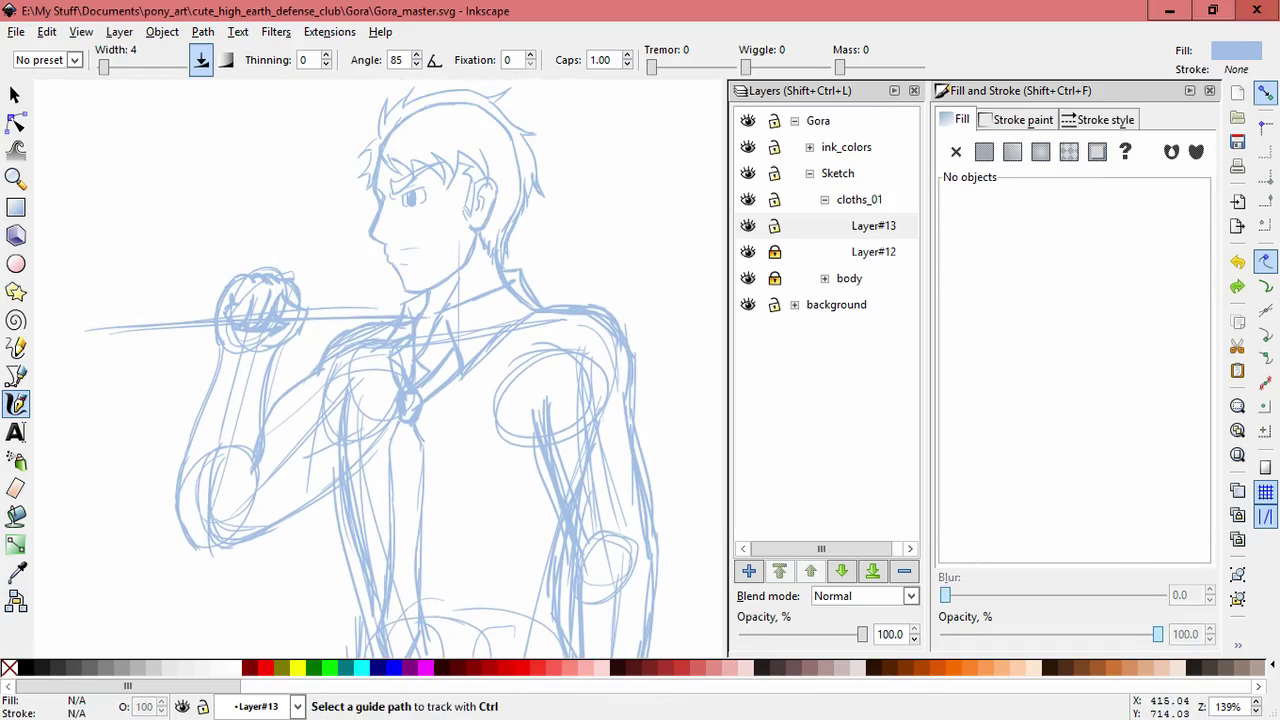
Add a new layer above the necktie layer for the jacket, with the necktie layer locked
{"action": "left_click_drag", "start_coordinate": [400, 380], "coordinate": [345, 320]}
{"action": "key", "text": "ctrl+shift+n"}
{"action": "key", "text": "Return"}
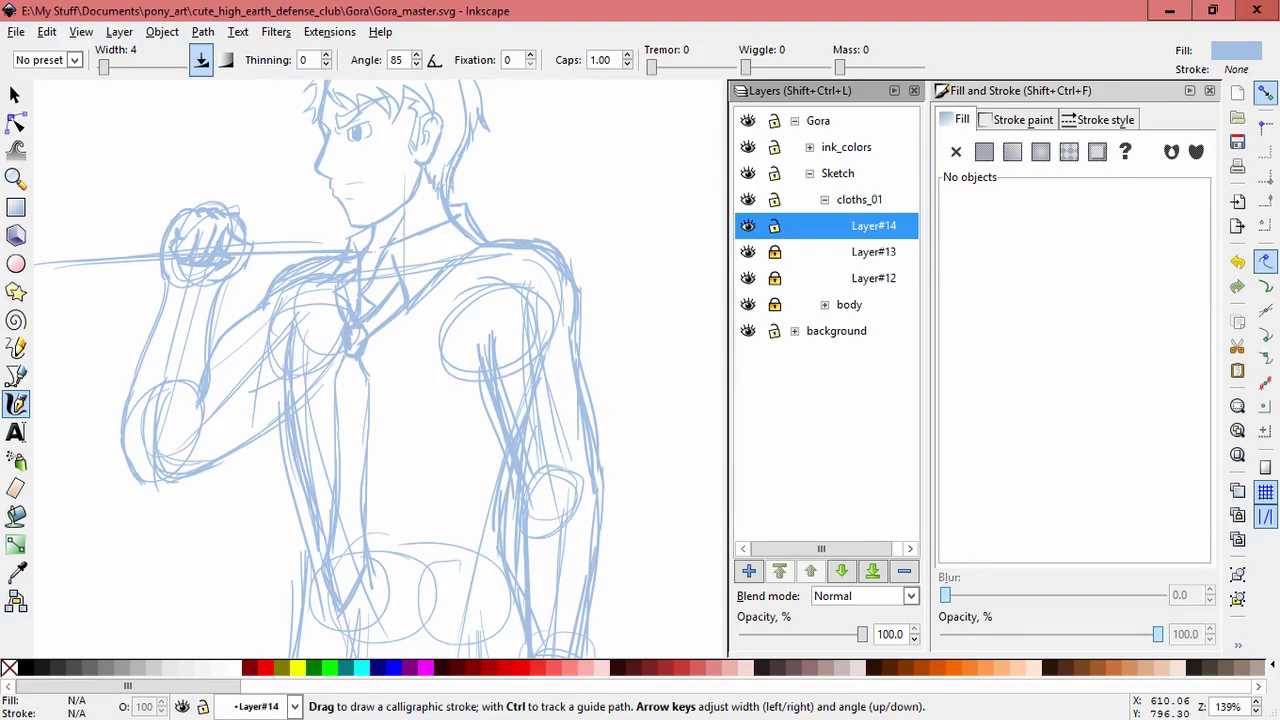
{"action": "key", "text": "z"}
{"action": "key", "text": "c"}
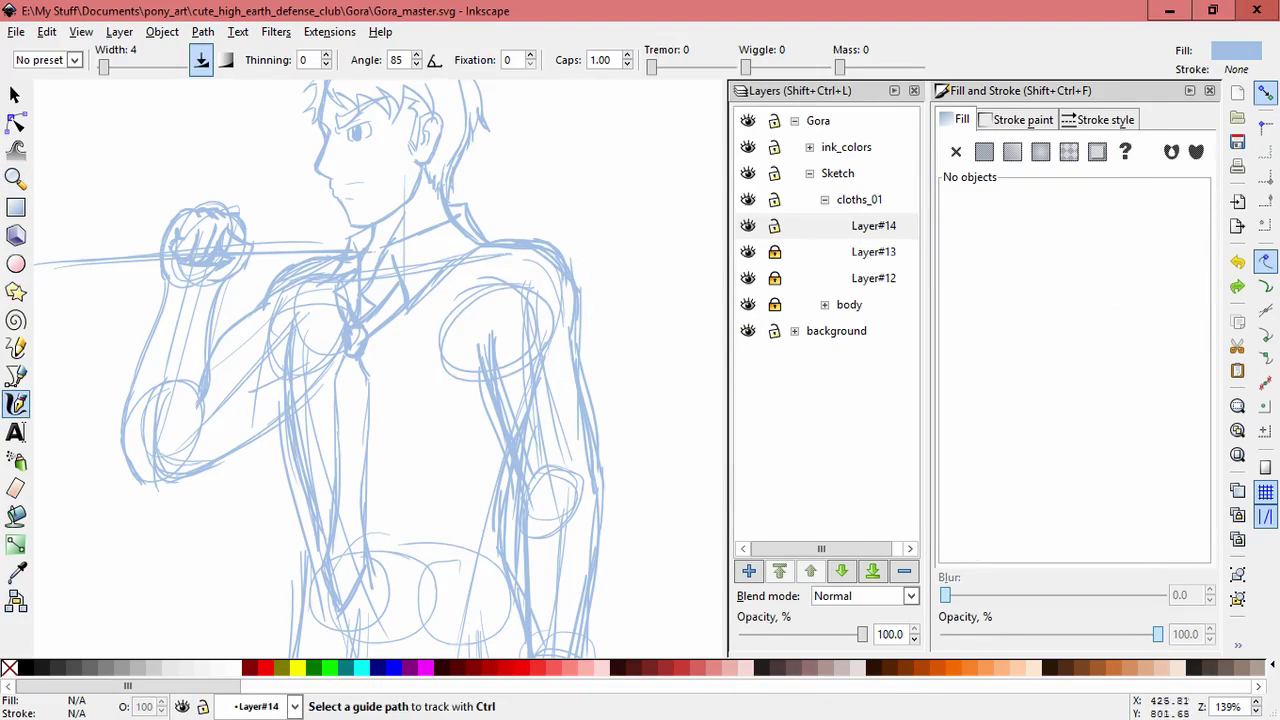
{"action": "scroll", "coordinate": [468, 259], "scroll_direction": "up", "scroll_amount": 1}
Draw the two front edges of the open jacket from the chest down past the hips
{"action": "left_click_drag", "start_coordinate": [460, 262], "coordinate": [415, 505]}
{"action": "left_click_drag", "start_coordinate": [440, 410], "coordinate": [412, 566]}
{"action": "mouse_move", "coordinate": [262, 294]}
{"action": "left_mouse_down"}
{"action": "mouse_move", "coordinate": [238, 420]}
{"action": "mouse_move", "coordinate": [236, 570]}
{"action": "left_mouse_up"}
{"action": "scroll", "coordinate": [236, 570], "scroll_direction": "down", "scroll_amount": 4}
{"action": "mouse_move", "coordinate": [232, 378]}
{"action": "left_mouse_down"}
{"action": "mouse_move", "coordinate": [220, 590]}
{"action": "mouse_move", "coordinate": [228, 432]}
{"action": "left_mouse_up"}
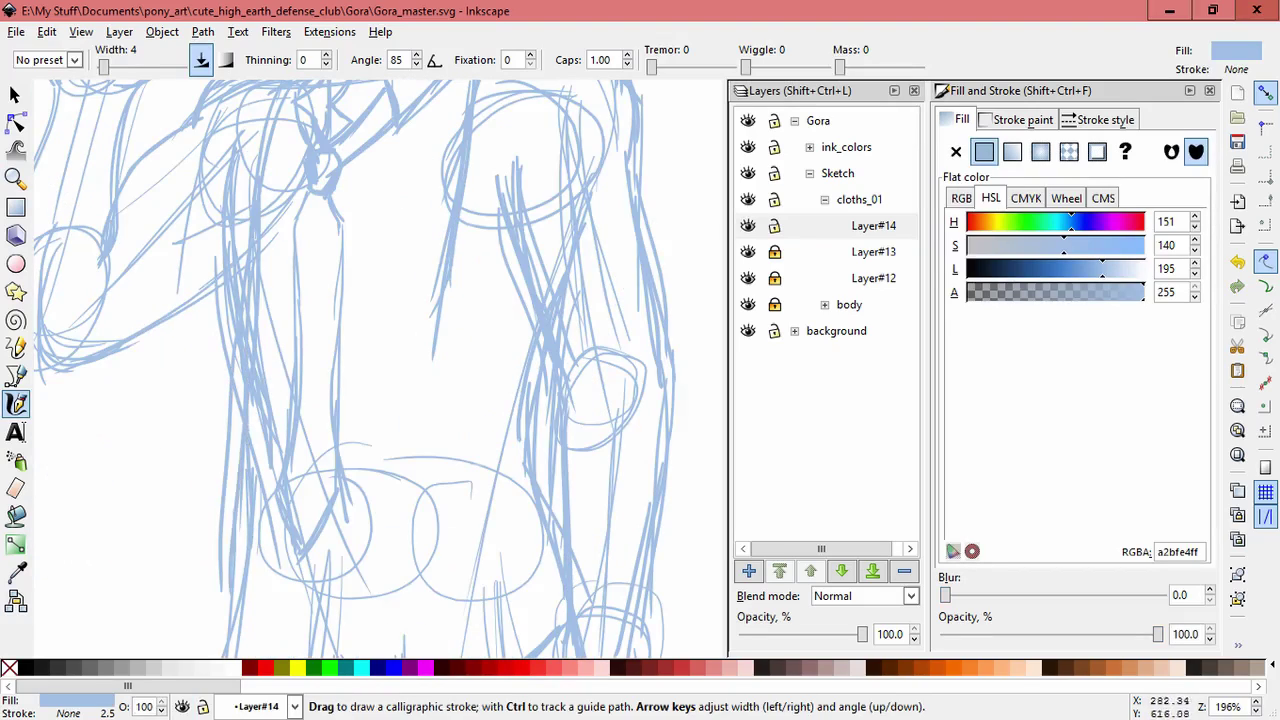
{"action": "left_click_drag", "start_coordinate": [458, 232], "coordinate": [436, 560]}
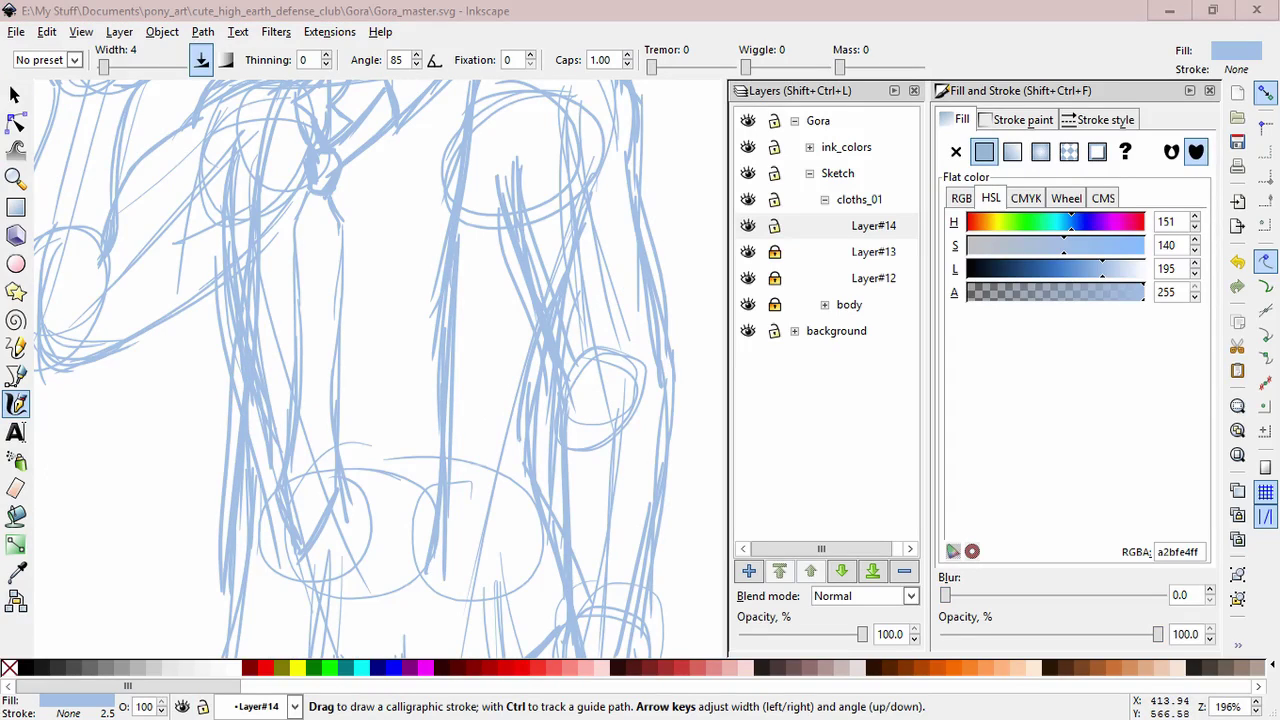
{"action": "left_click_drag", "start_coordinate": [430, 560], "coordinate": [420, 385]}
{"action": "left_click_drag", "start_coordinate": [210, 352], "coordinate": [203, 480]}
Draw the jacket's curved hem strokes beside the hanging hand and extend its front edges up to the shoulders
{"action": "left_click_drag", "start_coordinate": [535, 461], "coordinate": [420, 488]}
{"action": "left_click_drag", "start_coordinate": [556, 440], "coordinate": [412, 476]}
{"action": "left_click_drag", "start_coordinate": [554, 416], "coordinate": [452, 448]}
{"action": "mouse_move", "coordinate": [214, 481]}
{"action": "left_mouse_down"}
{"action": "mouse_move", "coordinate": [300, 560]}
{"action": "mouse_move", "coordinate": [330, 640]}
{"action": "left_mouse_up"}
{"action": "left_click_drag", "start_coordinate": [388, 182], "coordinate": [303, 127]}
{"action": "left_click_drag", "start_coordinate": [452, 130], "coordinate": [442, 384]}
{"action": "mouse_move", "coordinate": [442, 440]}
{"action": "left_mouse_down"}
{"action": "mouse_move", "coordinate": [429, 271]}
{"action": "mouse_move", "coordinate": [415, 420]}
{"action": "left_mouse_up"}
{"action": "mouse_move", "coordinate": [424, 236]}
{"action": "left_mouse_down"}
{"action": "mouse_move", "coordinate": [418, 412]}
{"action": "mouse_move", "coordinate": [531, 256]}
{"action": "left_mouse_up"}
Select and delete the stray jacket strokes around the hanging arm's shoulder
{"action": "key", "text": "s"}
{"action": "key", "text": "Escape"}
{"action": "left_click", "coordinate": [497, 300]}
{"action": "left_click", "coordinate": [515, 330]}
{"action": "left_click_drag", "start_coordinate": [490, 360], "coordinate": [610, 250]}
{"action": "left_click_drag", "start_coordinate": [485, 320], "coordinate": [620, 200]}
{"action": "left_click", "coordinate": [569, 152], "text": "alt"}
{"action": "key", "text": "Delete"}
{"action": "left_click_drag", "start_coordinate": [660, 240], "coordinate": [570, 250]}
{"action": "key", "text": "Delete"}
{"action": "left_click", "coordinate": [600, 180], "text": "alt"}
{"action": "key", "text": "Delete"}
{"action": "scroll", "coordinate": [480, 400], "scroll_direction": "down", "scroll_amount": 3}
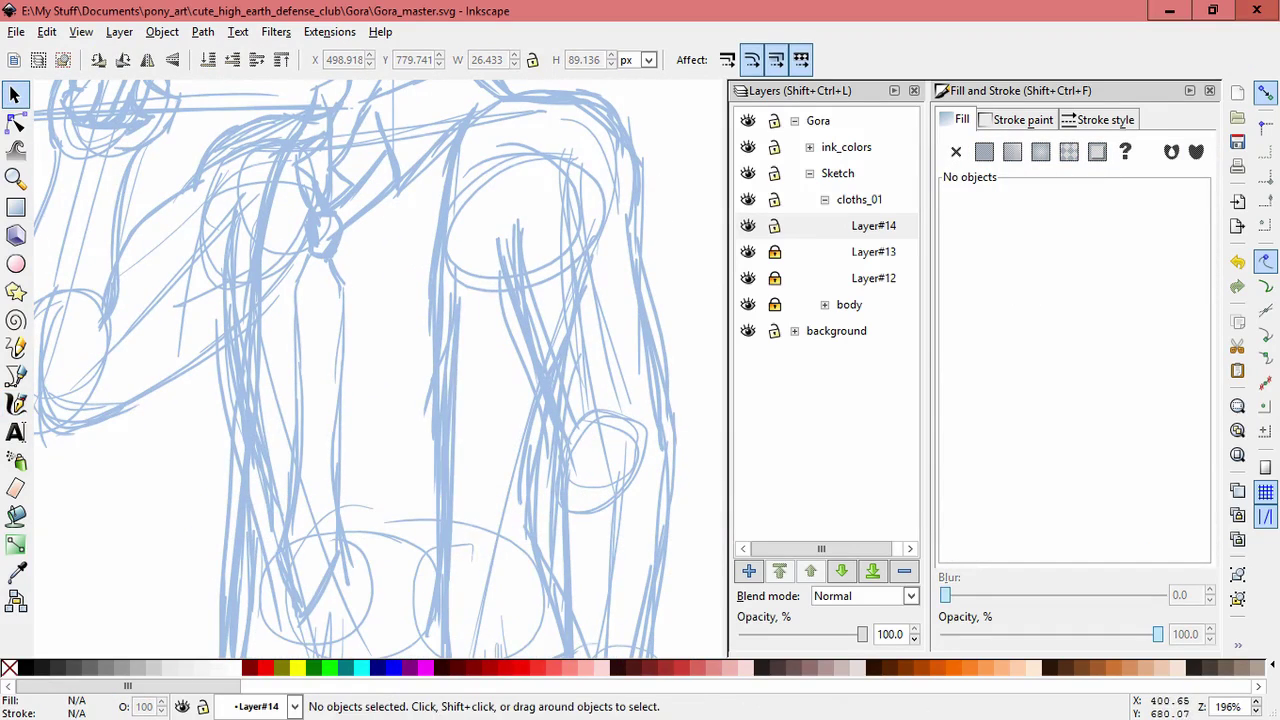
Adjust the doubled lower stroke of the jacket's front edge so it lines up with the upper part
{"action": "left_click", "coordinate": [492, 420]}
{"action": "mouse_move", "coordinate": [492, 566]}
{"action": "left_mouse_down"}
{"action": "mouse_move", "coordinate": [492, 346]}
{"action": "mouse_move", "coordinate": [492, 443]}
{"action": "left_mouse_up"}
{"action": "key", "text": "Escape"}
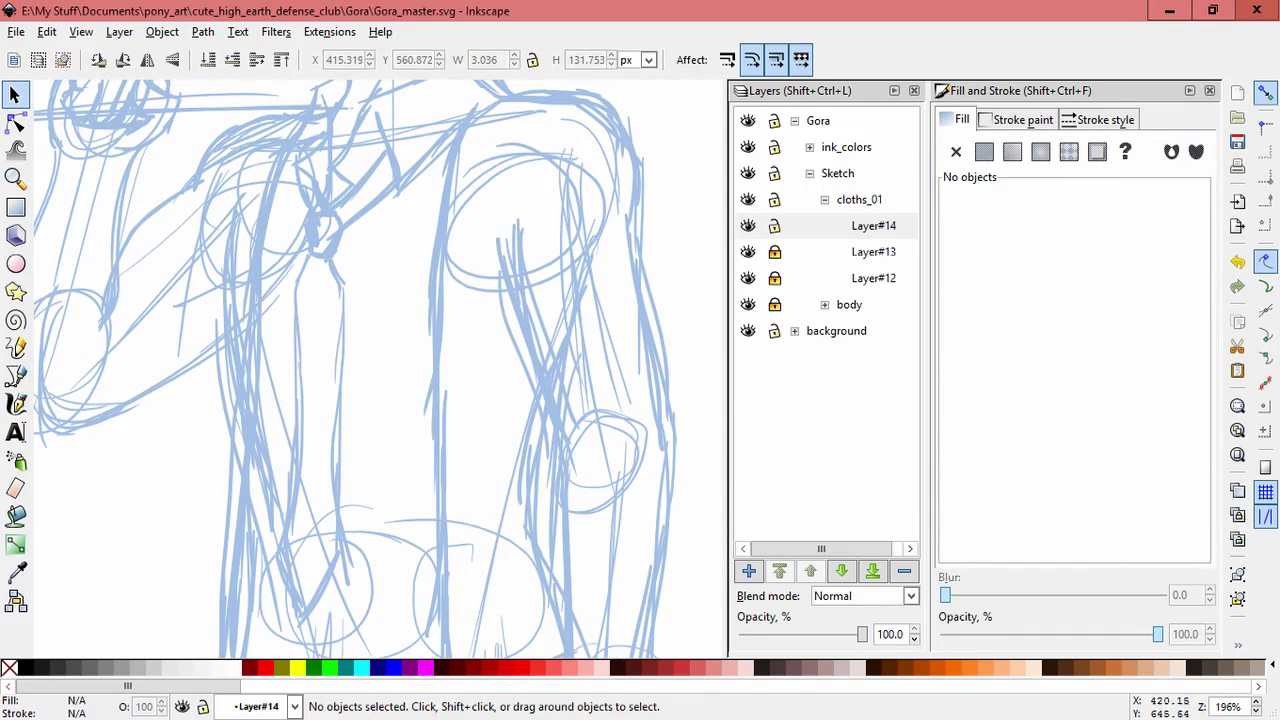
Draw the jacket sleeve around the raised arm, covering the forearm, the elbow and the underside of the upper arm
{"action": "scroll", "coordinate": [380, 370], "scroll_direction": "down", "scroll_amount": 2}
{"action": "left_click_drag", "start_coordinate": [330, 330], "coordinate": [430, 450]}
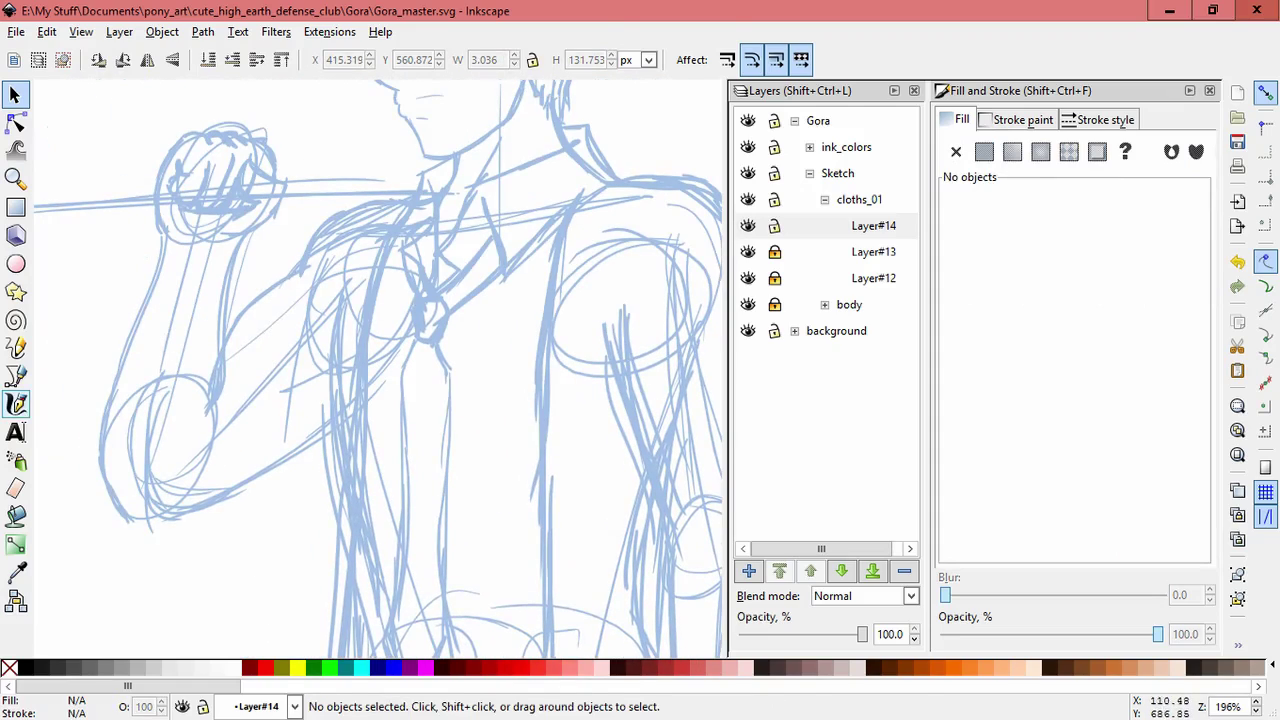
{"action": "left_click", "coordinate": [15, 403]}
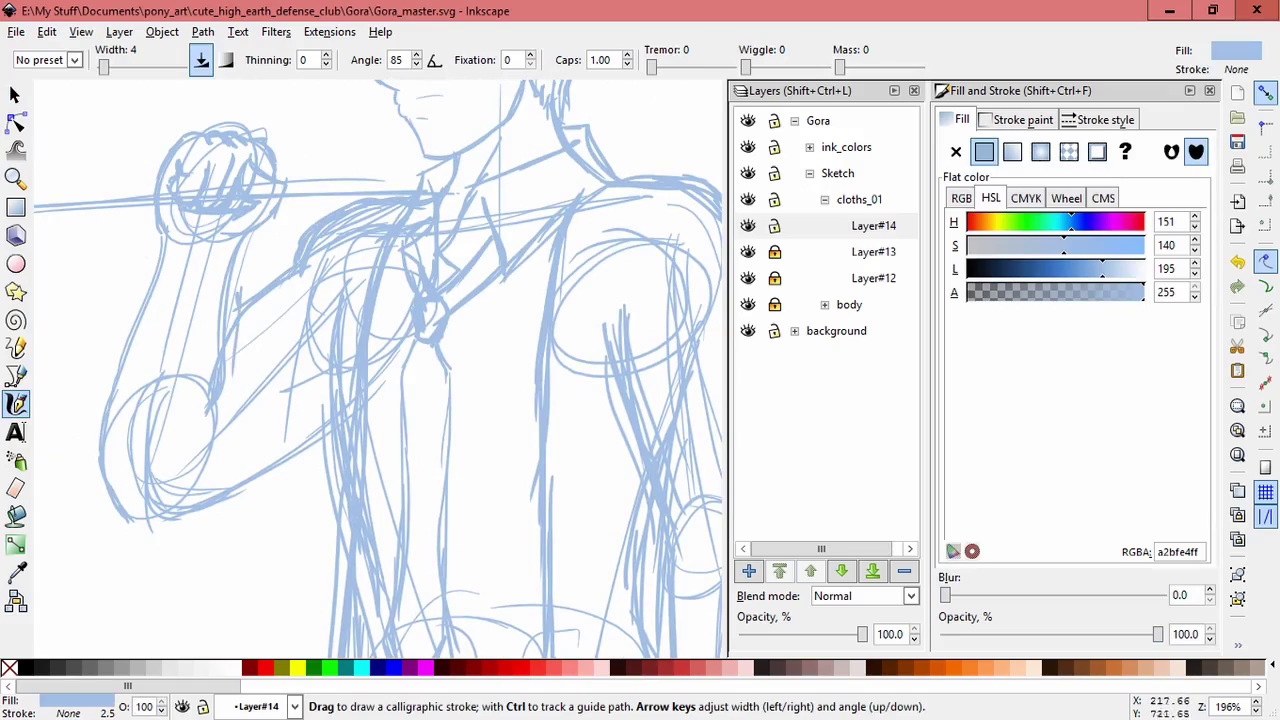
{"action": "left_click_drag", "start_coordinate": [246, 278], "coordinate": [239, 300]}
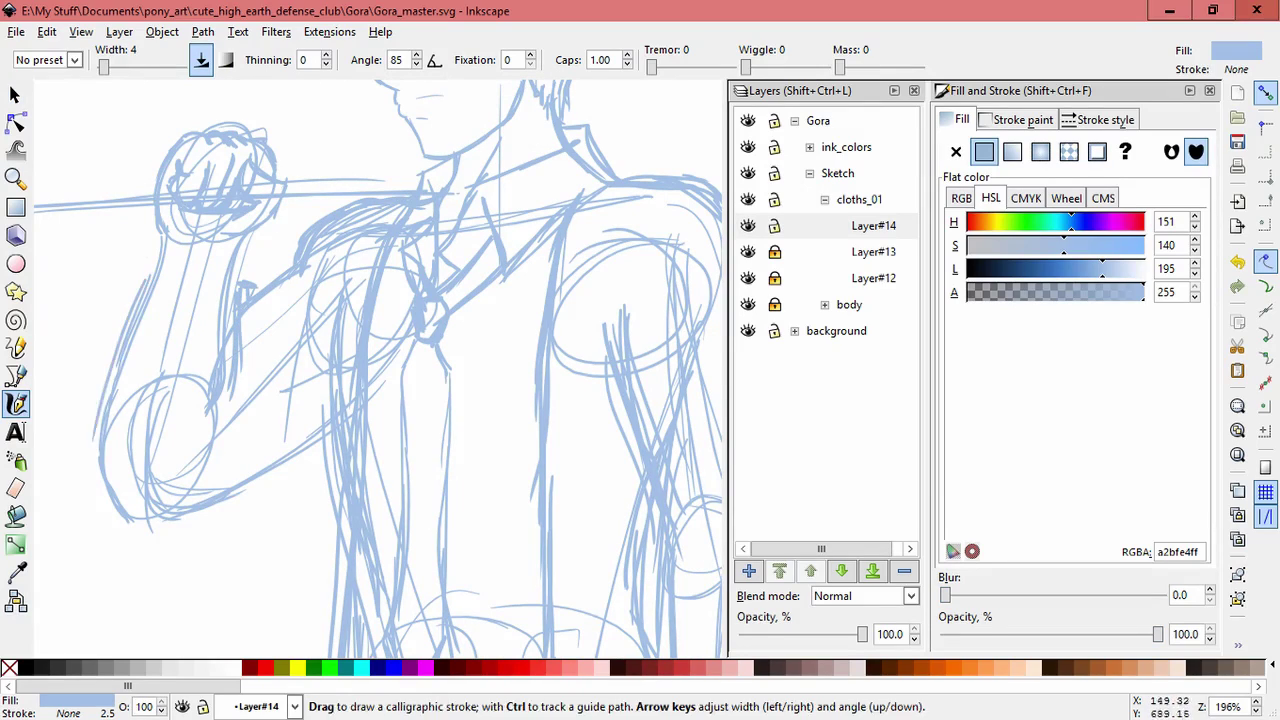
{"action": "mouse_move", "coordinate": [136, 546]}
{"action": "left_mouse_down"}
{"action": "mouse_move", "coordinate": [324, 450]}
{"action": "mouse_move", "coordinate": [222, 426]}
{"action": "left_mouse_up"}
{"action": "left_click_drag", "start_coordinate": [122, 292], "coordinate": [80, 432]}
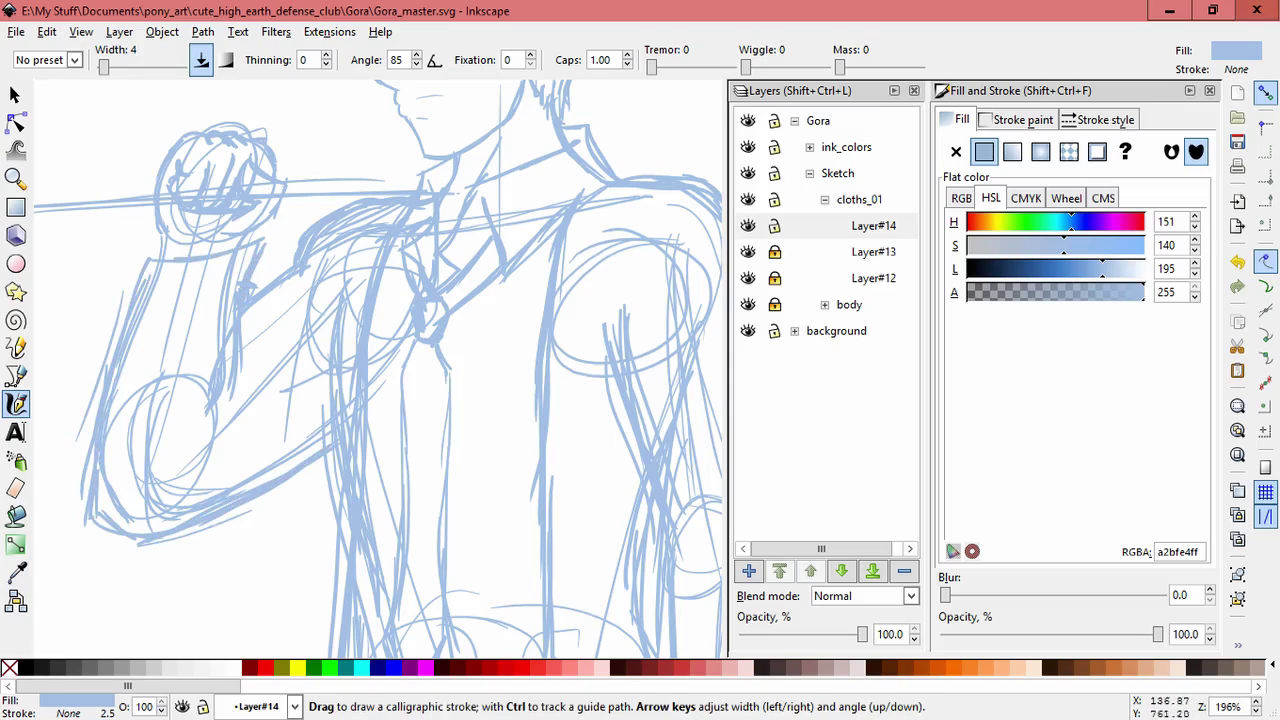
{"action": "scroll", "coordinate": [378, 368], "scroll_direction": "down", "scroll_amount": 8}
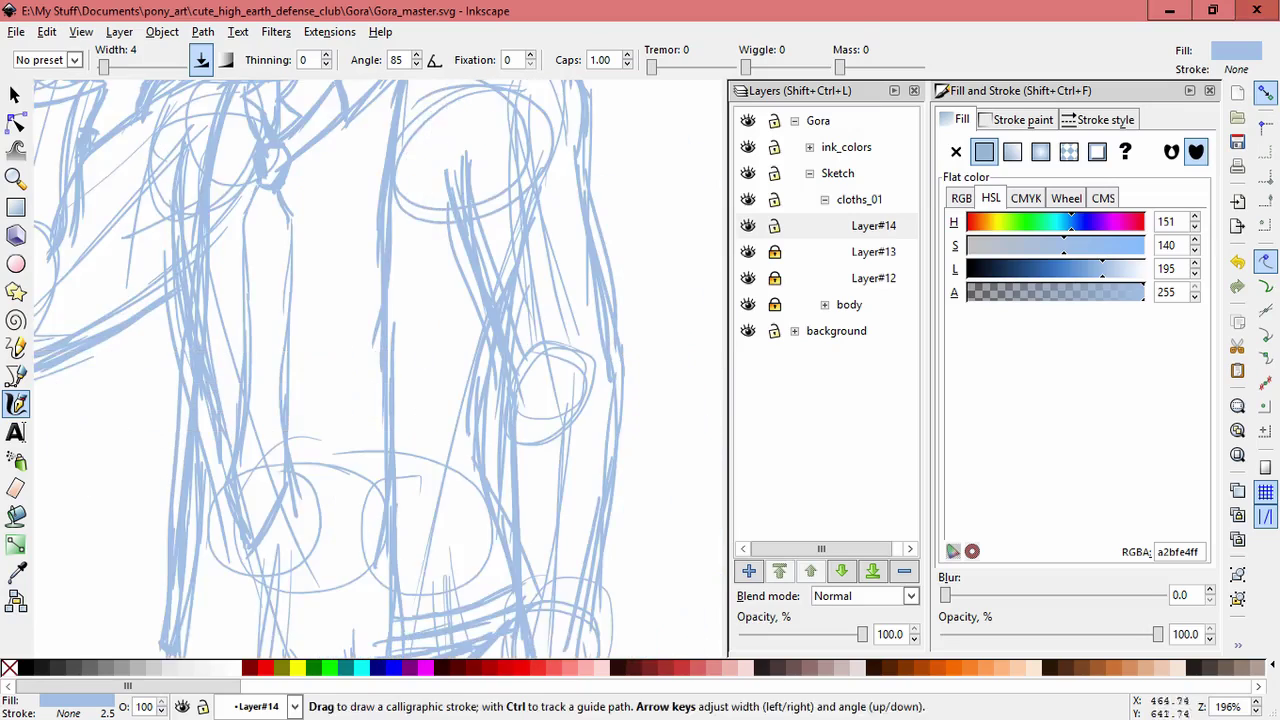
Add a new layer above the jacket layer, with the jacket layer locked
{"action": "scroll", "coordinate": [380, 370], "scroll_direction": "up", "scroll_amount": 6}
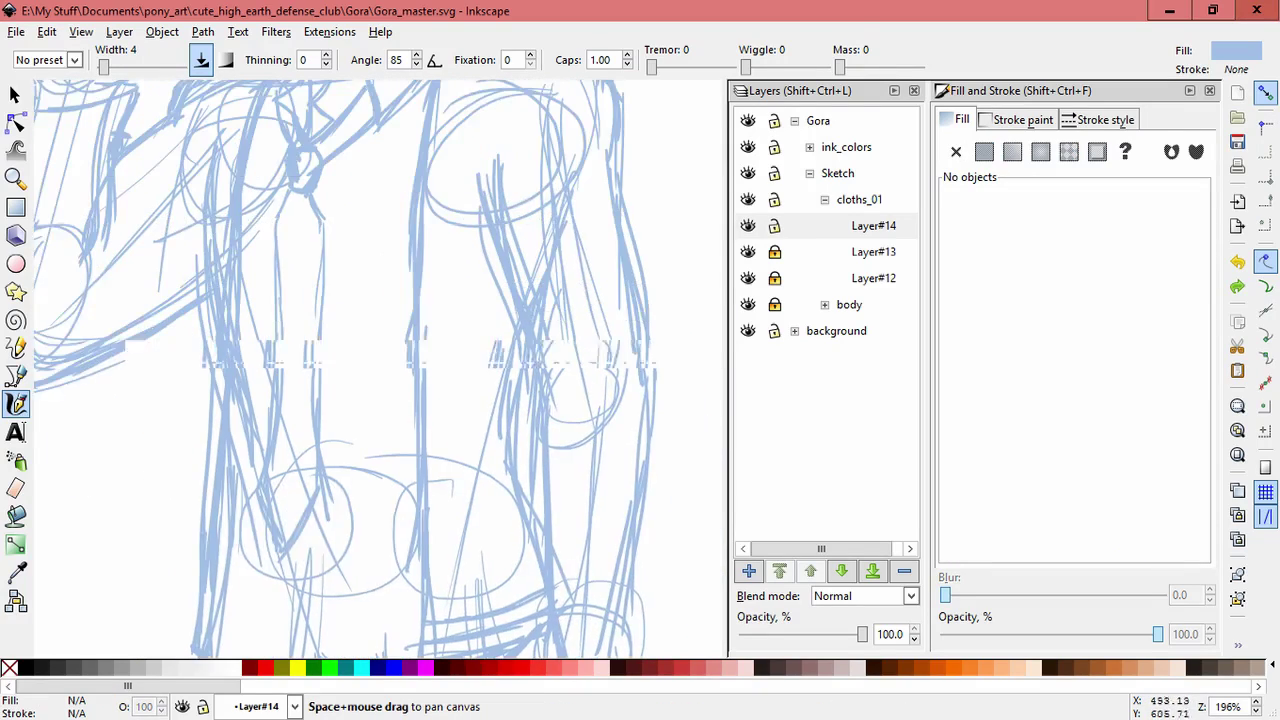
{"action": "key", "text": "ctrl+shift+n"}
{"action": "key", "text": "Return"}
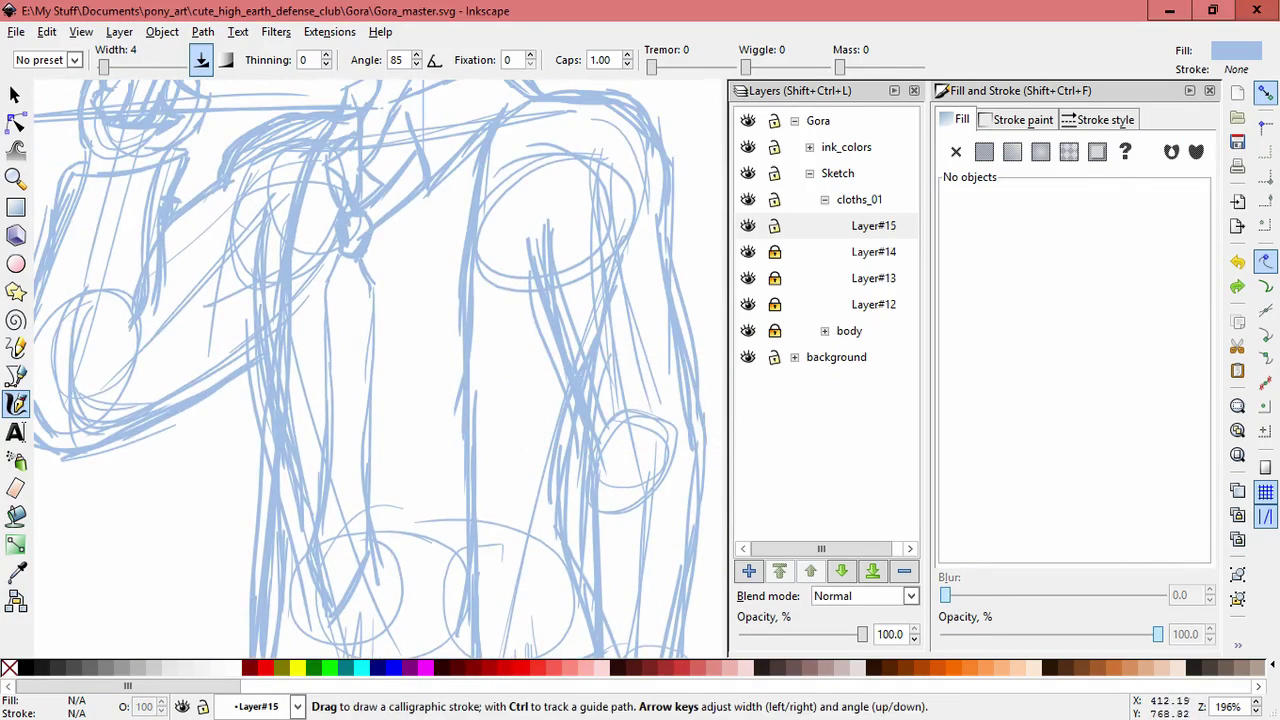
Draw the angular lapel along the jacket's front edge, from the chest out to a point and back in at the hip
{"action": "scroll", "coordinate": [378, 368], "scroll_direction": "up", "scroll_amount": 2}
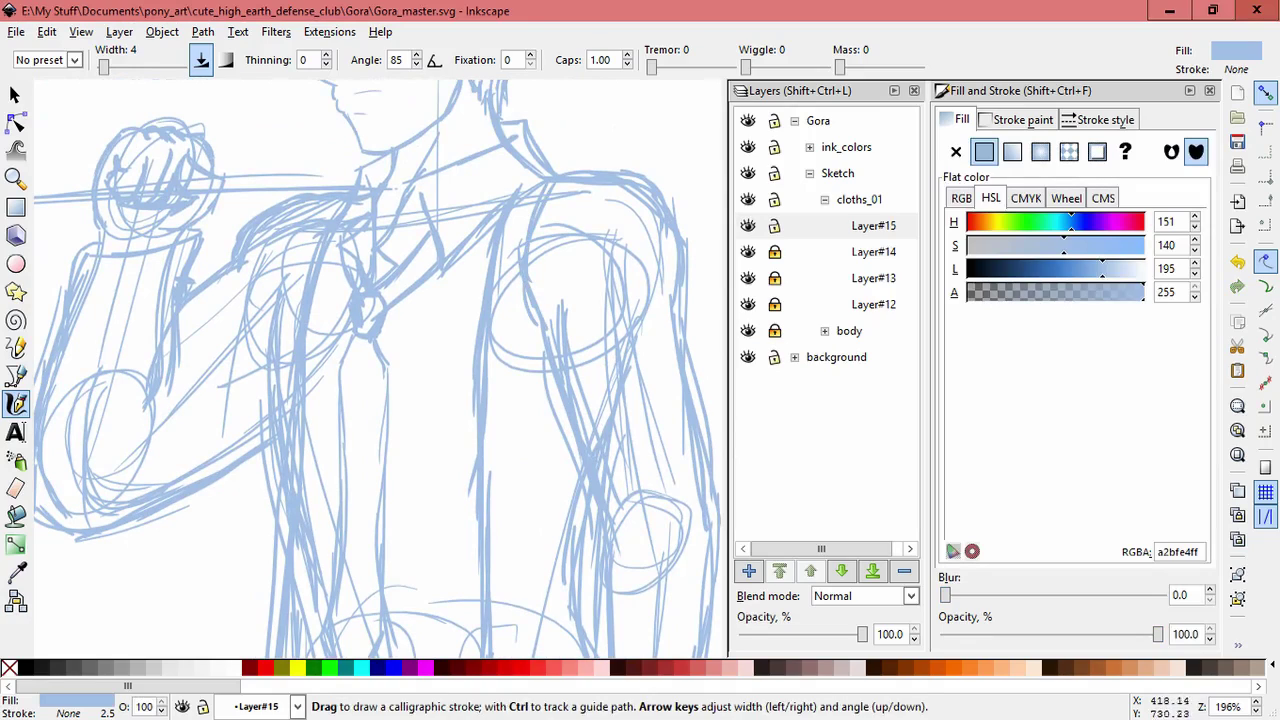
{"action": "scroll", "coordinate": [378, 368], "scroll_direction": "down", "scroll_amount": 3}
{"action": "mouse_move", "coordinate": [495, 322]}
{"action": "left_mouse_down"}
{"action": "mouse_move", "coordinate": [468, 430]}
{"action": "mouse_move", "coordinate": [470, 485]}
{"action": "left_mouse_up"}
{"action": "scroll", "coordinate": [380, 370], "scroll_direction": "up", "scroll_amount": 4}
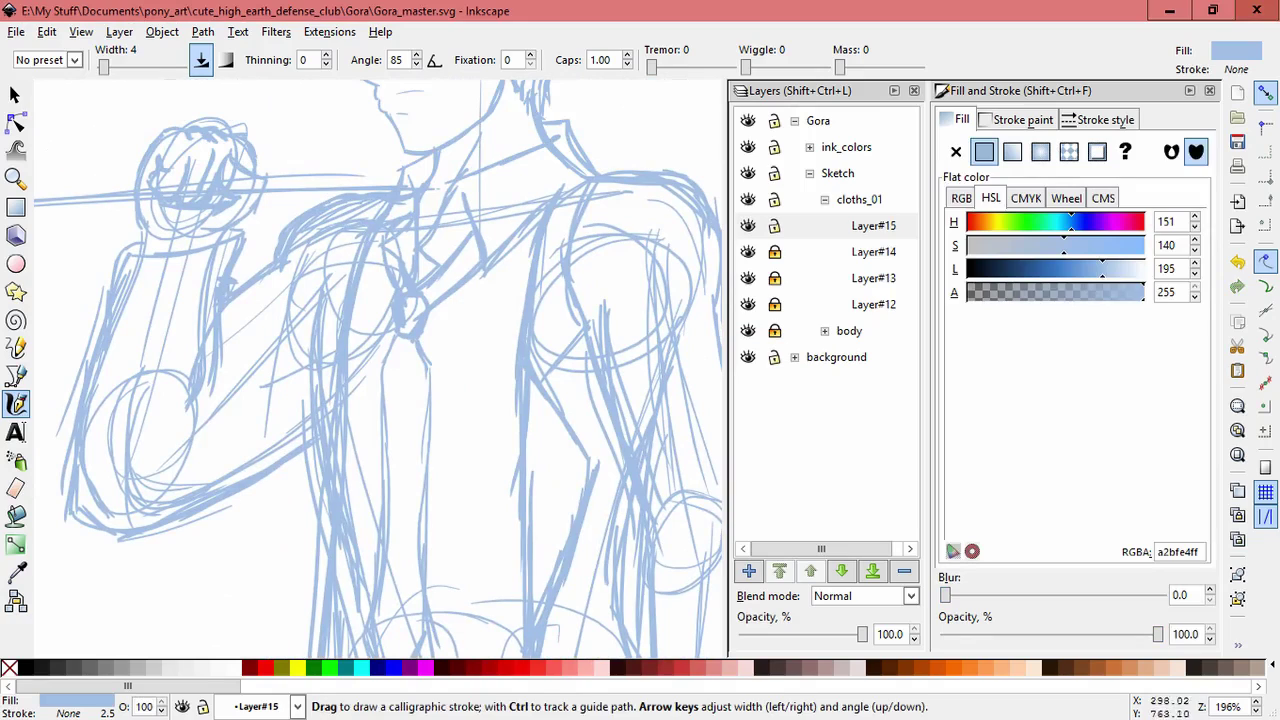
{"action": "scroll", "coordinate": [305, 410], "scroll_direction": "down", "scroll_amount": 4}
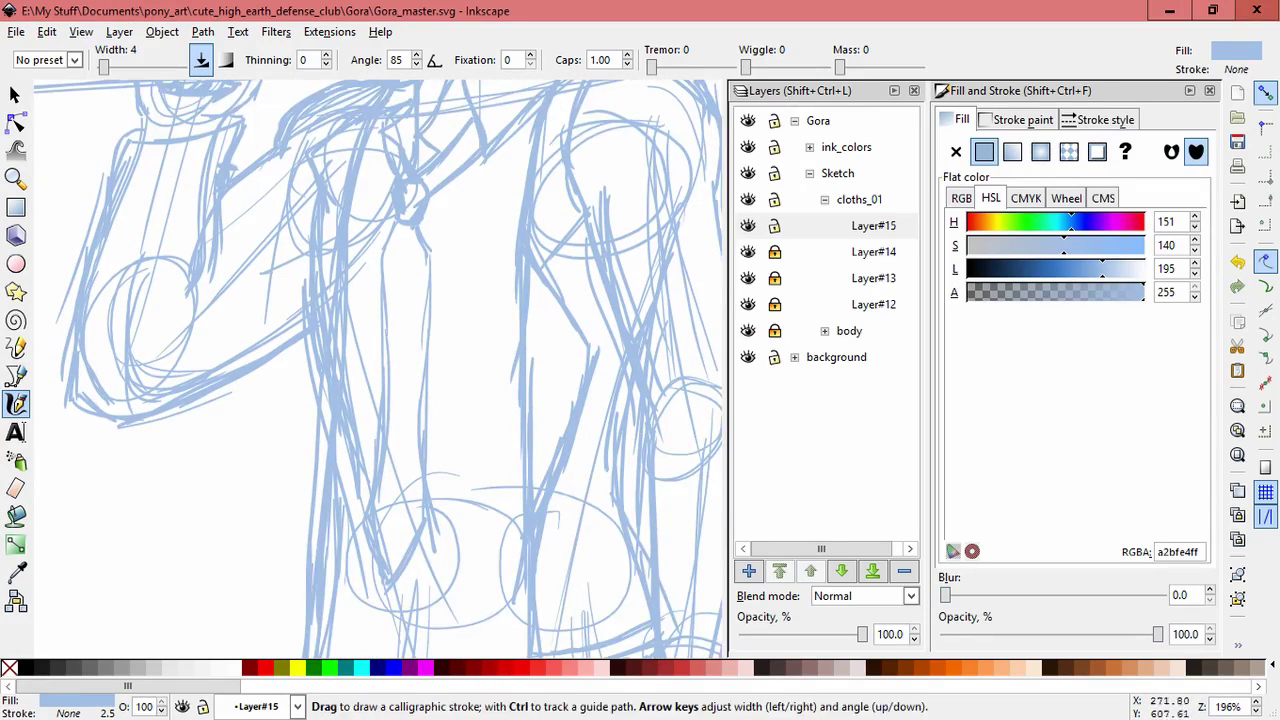
Draw the outer edge of the jacket flap below the raised arm, down to its pointed lower end
{"action": "left_click_drag", "start_coordinate": [300, 413], "coordinate": [306, 544]}
{"action": "scroll", "coordinate": [380, 370], "scroll_direction": "up", "scroll_amount": 6}
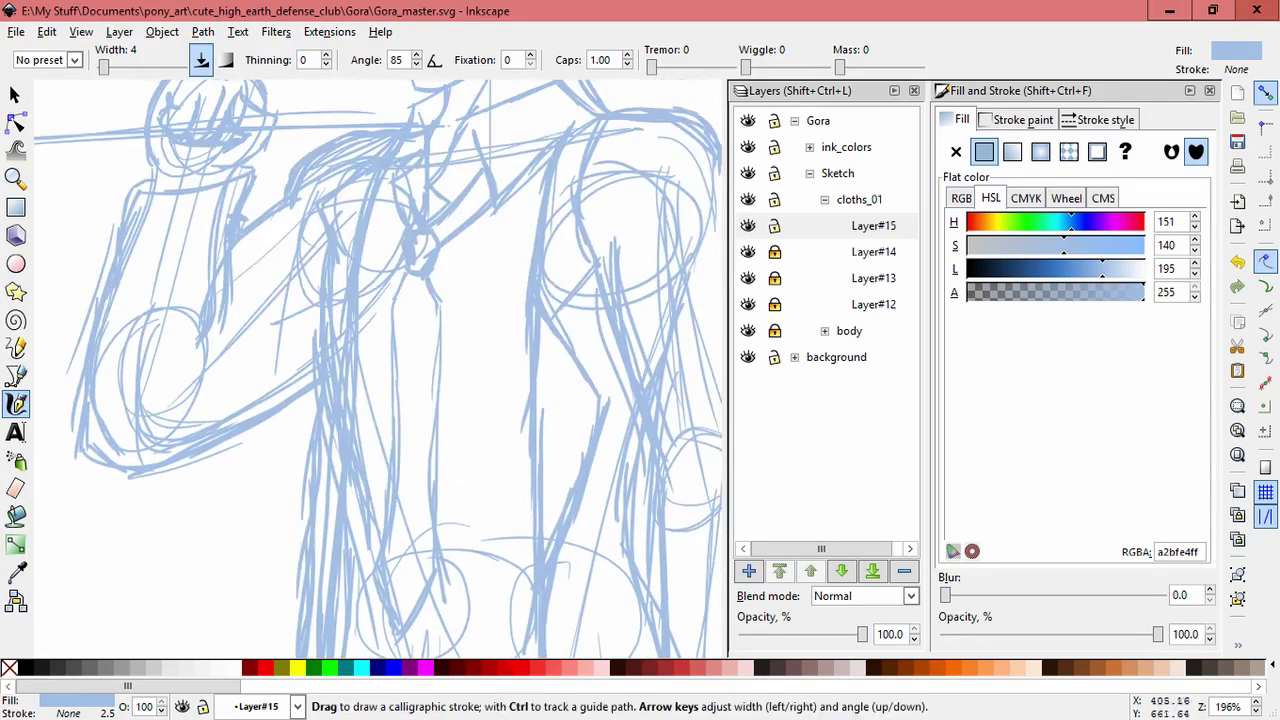
{"action": "scroll", "coordinate": [380, 370], "scroll_direction": "down", "scroll_amount": 6}
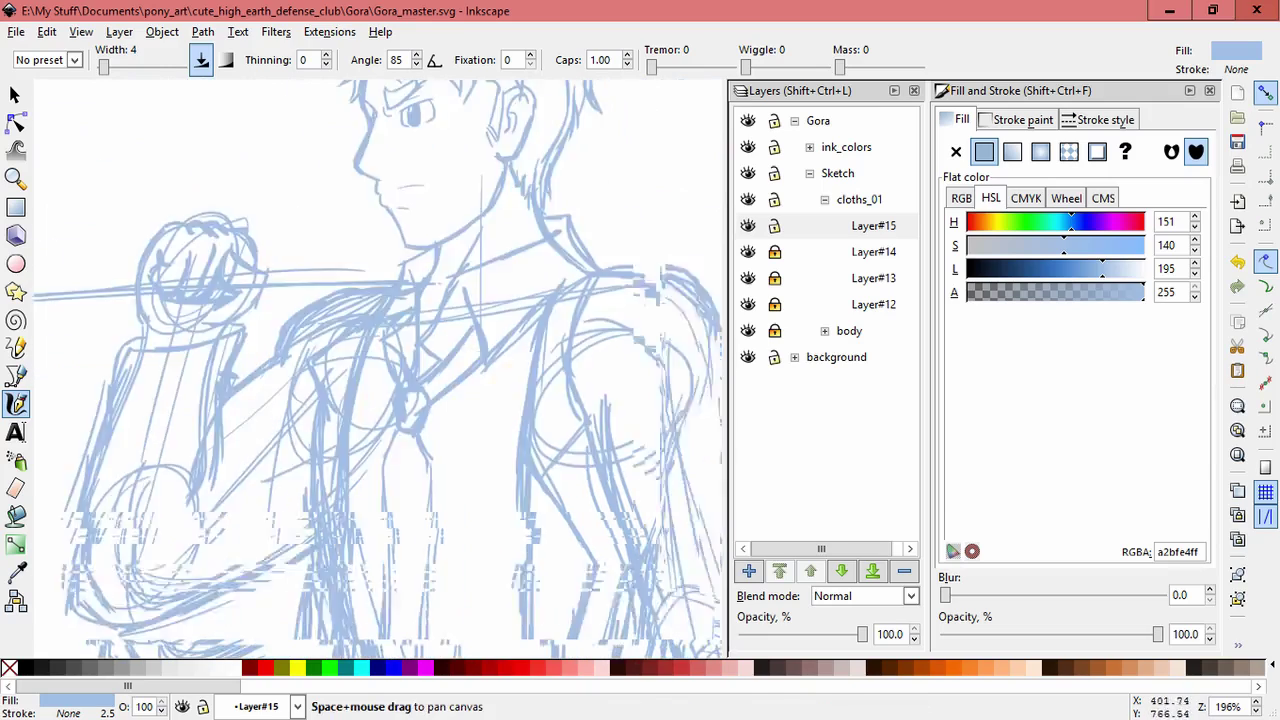
Draw the cuff line across the hanging arm's wrist and the sleeve's outer edge
{"action": "left_click_drag", "start_coordinate": [512, 489], "coordinate": [628, 483]}
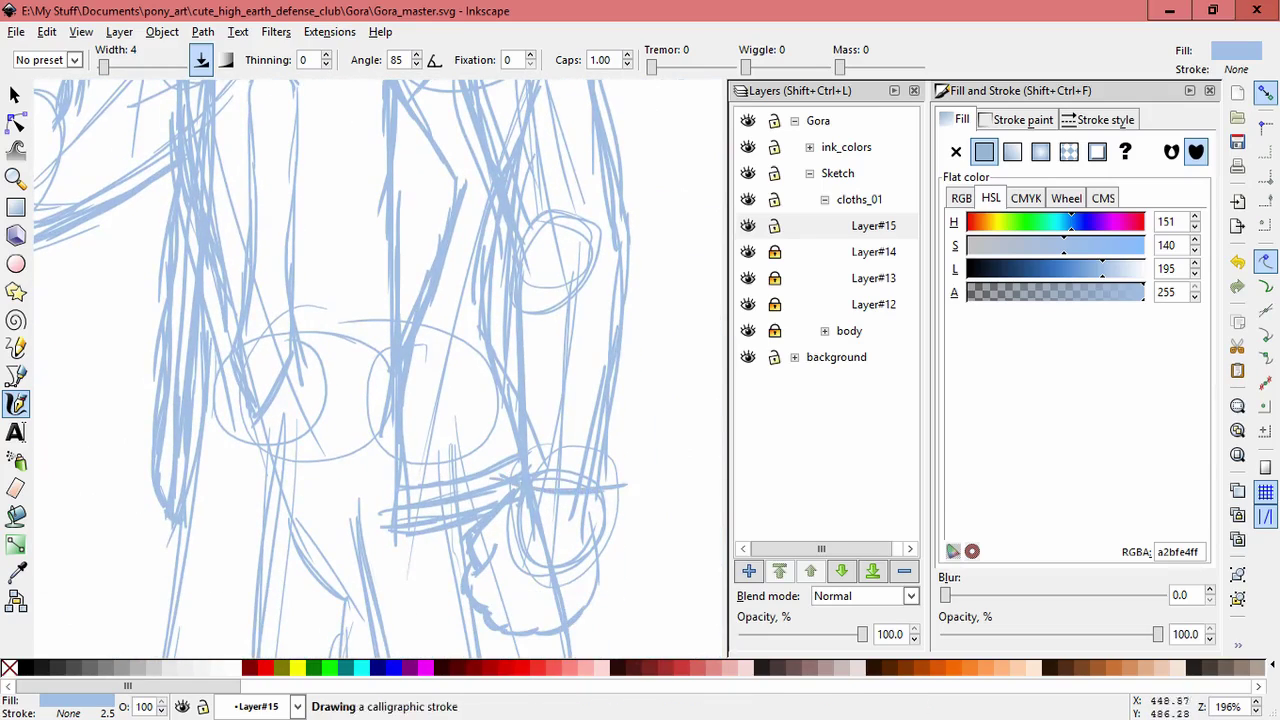
{"action": "left_click_drag", "start_coordinate": [505, 360], "coordinate": [513, 280]}
{"action": "left_click_drag", "start_coordinate": [628, 222], "coordinate": [615, 484]}
Draw the inner edge of the hanging arm's sleeve past the elbow
{"action": "scroll", "coordinate": [615, 484], "scroll_direction": "up", "scroll_amount": 4}
{"action": "mouse_move", "coordinate": [535, 362]}
{"action": "left_mouse_down"}
{"action": "mouse_move", "coordinate": [551, 434]}
{"action": "mouse_move", "coordinate": [588, 500]}
{"action": "mouse_move", "coordinate": [598, 620]}
{"action": "mouse_move", "coordinate": [508, 600]}
{"action": "left_mouse_up"}
{"action": "key", "text": "space"}
{"action": "left_click_drag", "start_coordinate": [517, 365], "coordinate": [500, 282]}
{"action": "left_click_drag", "start_coordinate": [478, 160], "coordinate": [522, 240]}
{"action": "left_click_drag", "start_coordinate": [398, 162], "coordinate": [496, 172]}
{"action": "key", "text": "space"}
{"action": "left_click_drag", "start_coordinate": [500, 560], "coordinate": [425, 210]}
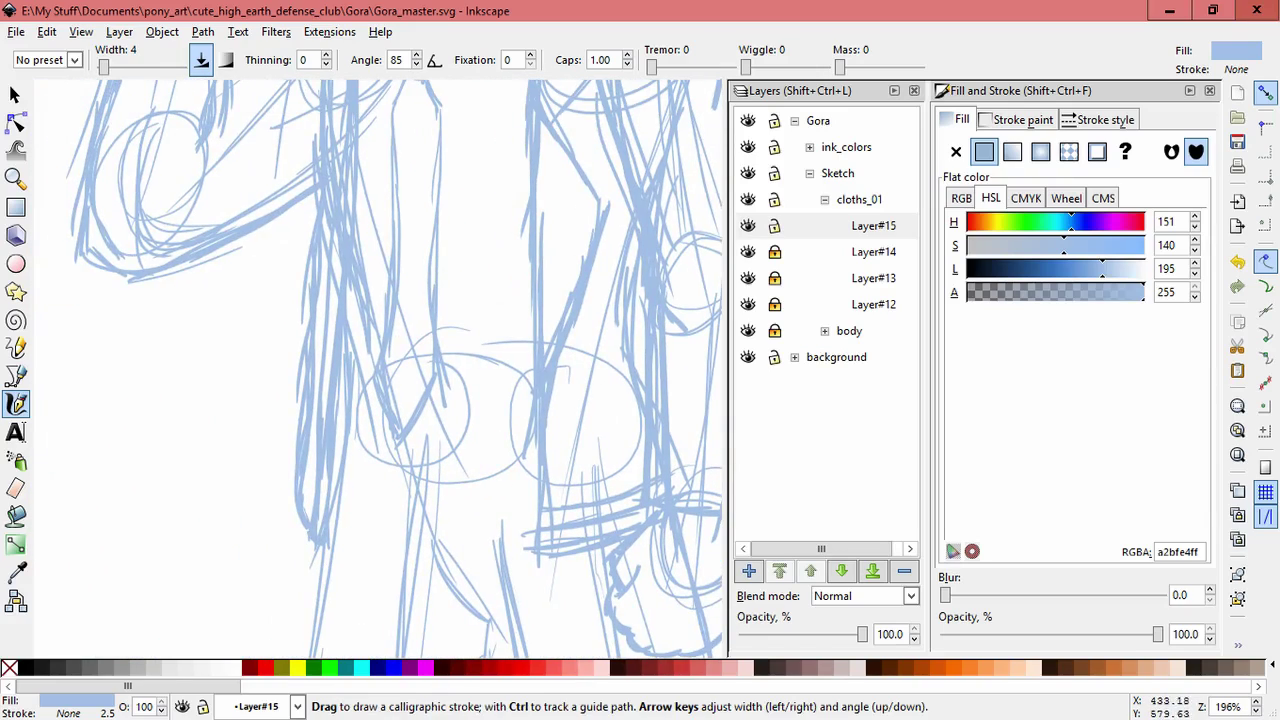
Add cuff band lines at the wrists of the raised and hanging sleeves
{"action": "key", "text": "space"}
{"action": "left_click_drag", "start_coordinate": [420, 420], "coordinate": [380, 365]}
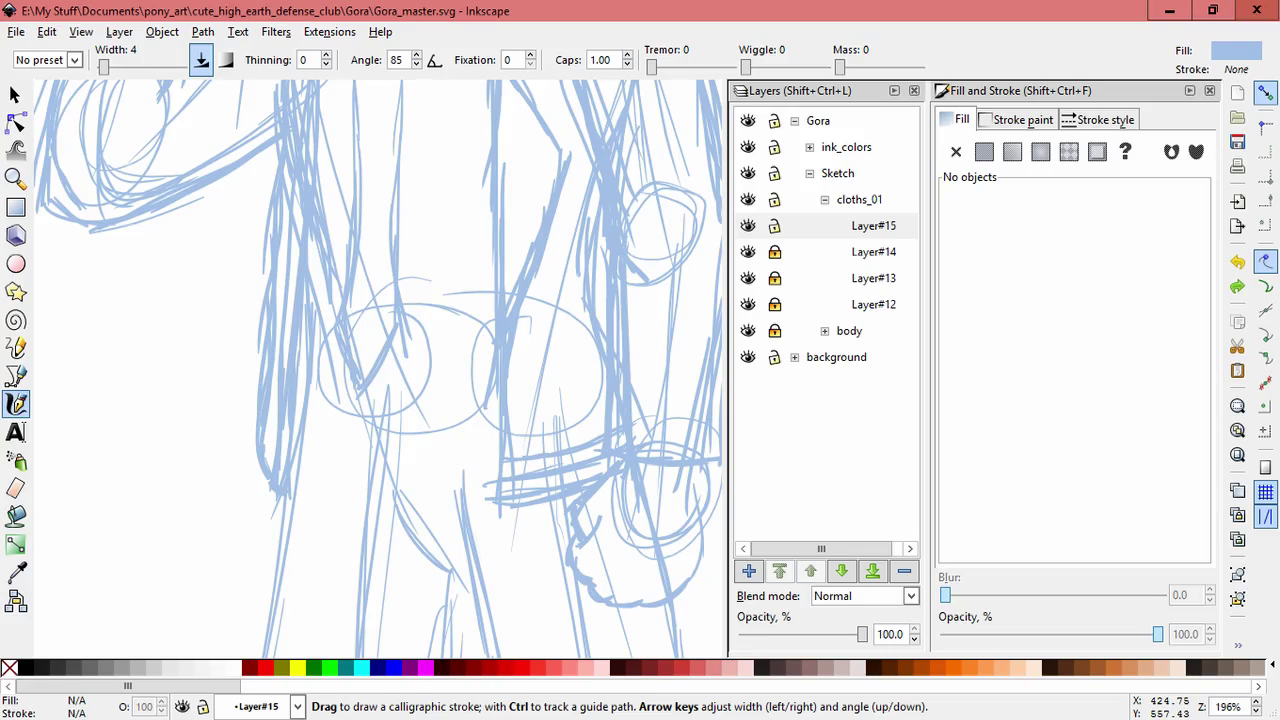
{"action": "left_click_drag", "start_coordinate": [440, 430], "coordinate": [700, 520]}
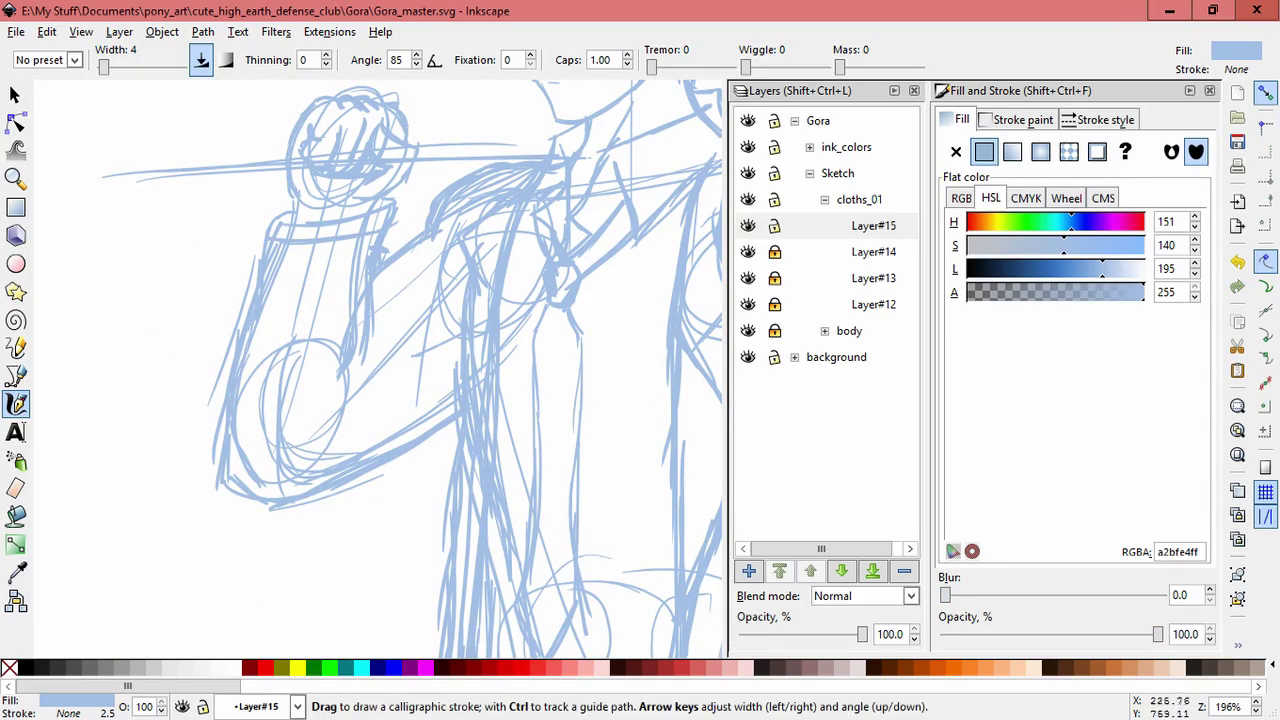
{"action": "left_click_drag", "start_coordinate": [500, 500], "coordinate": [200, 250]}
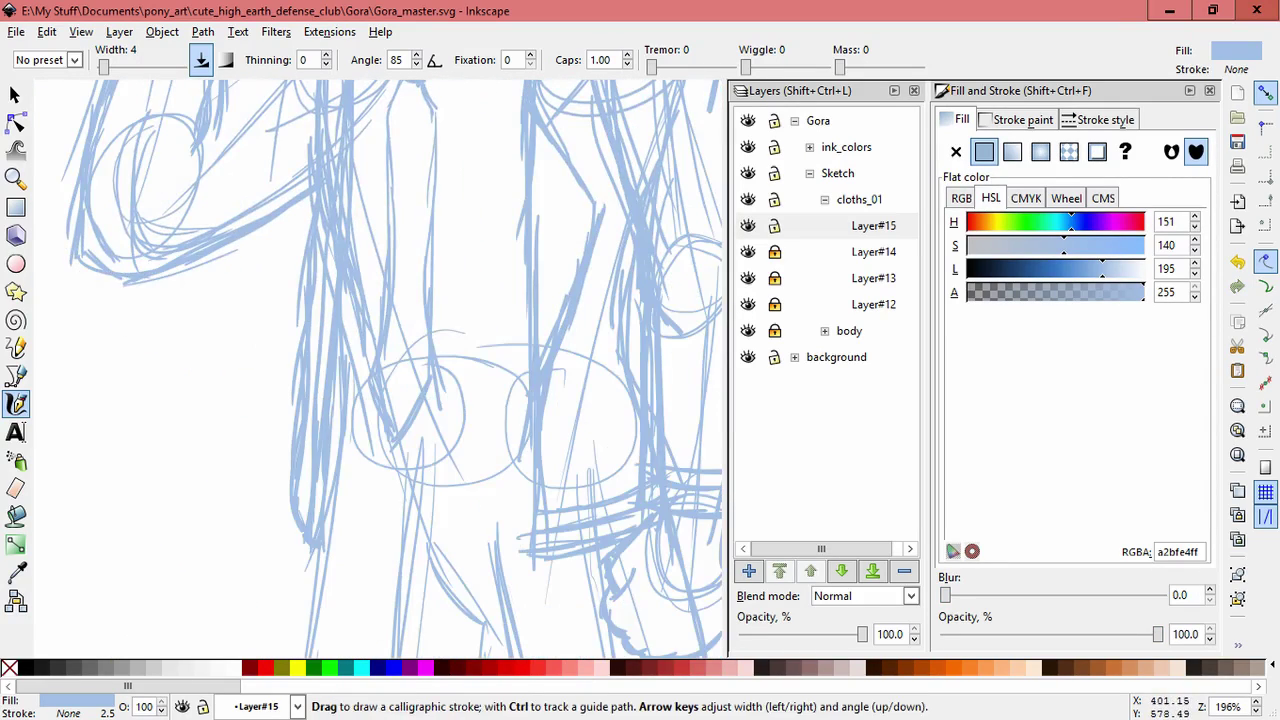
Save the drawing and add a new layer above the jacket strokes inside cloths_01
{"action": "key", "text": "ctrl+s"}
{"action": "key", "text": "ctrl+shift+n"}
{"action": "key", "text": "Return"}
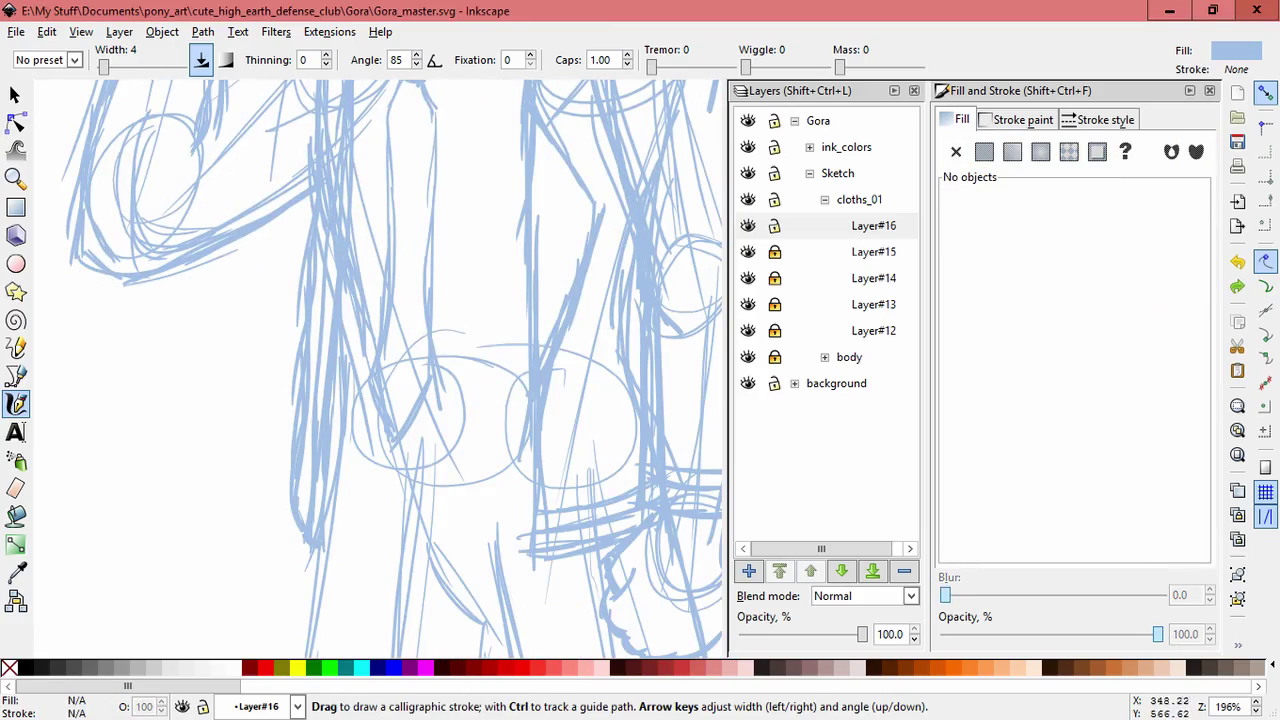
Draw the belt's upper and lower edges across the waist between the open jacket fronts
{"action": "mouse_move", "coordinate": [530, 386]}
{"action": "left_mouse_down"}
{"action": "mouse_move", "coordinate": [336, 400]}
{"action": "mouse_move", "coordinate": [314, 240]}
{"action": "left_mouse_up"}
{"action": "key", "text": "Escape"}
{"action": "left_click_drag", "start_coordinate": [505, 250], "coordinate": [312, 268]}
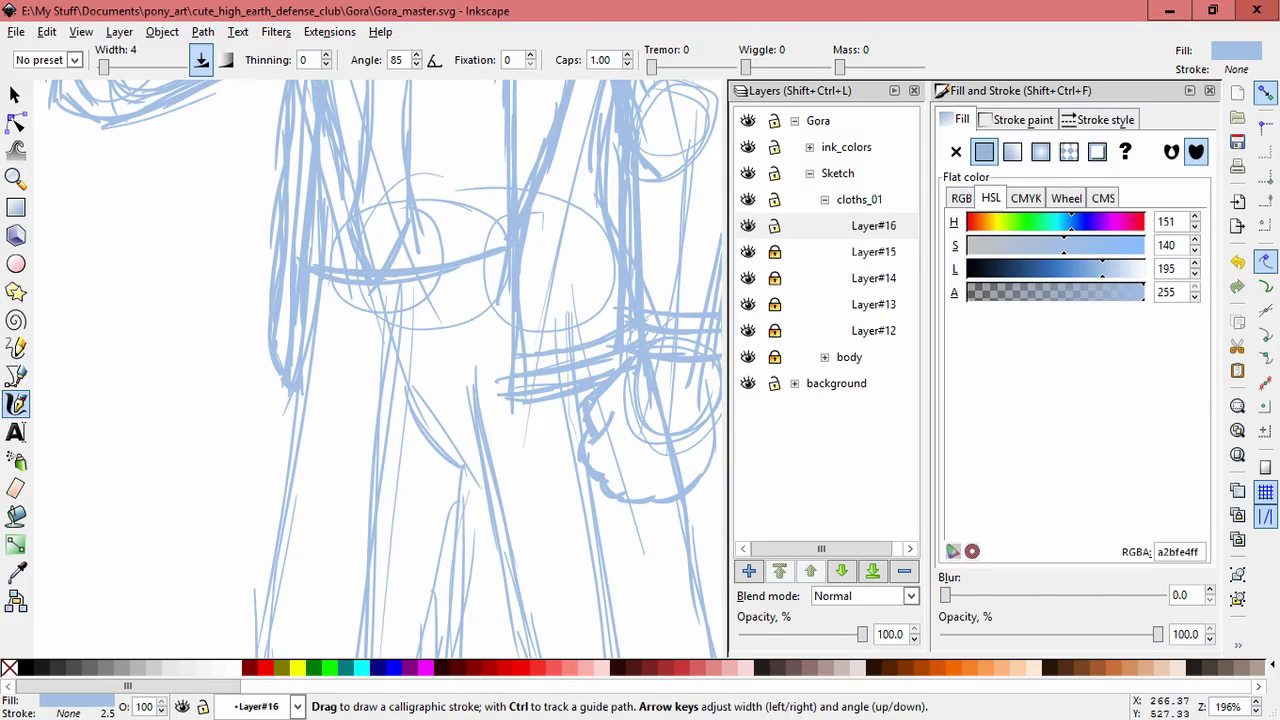
{"action": "left_click_drag", "start_coordinate": [305, 270], "coordinate": [490, 254]}
{"action": "mouse_move", "coordinate": [398, 312]}
{"action": "left_mouse_down"}
{"action": "mouse_move", "coordinate": [380, 300]}
{"action": "mouse_move", "coordinate": [409, 289]}
{"action": "mouse_move", "coordinate": [410, 305]}
{"action": "left_mouse_up"}
{"action": "left_click_drag", "start_coordinate": [490, 284], "coordinate": [322, 302]}
Shift and widen the belt strokes toward the hanging arm and sketch the buckle at the belt's middle
{"action": "key", "text": "s"}
{"action": "key", "text": "ctrl+a"}
{"action": "left_click_drag", "start_coordinate": [410, 270], "coordinate": [416, 256]}
{"action": "left_click_drag", "start_coordinate": [260, 205], "coordinate": [592, 360]}
{"action": "left_click_drag", "start_coordinate": [535, 268], "coordinate": [575, 268]}
{"action": "key", "text": "Escape"}
{"action": "left_click_drag", "start_coordinate": [460, 369], "coordinate": [410, 252]}
{"action": "key", "text": "c"}
{"action": "mouse_move", "coordinate": [398, 350]}
{"action": "left_mouse_down"}
{"action": "mouse_move", "coordinate": [371, 337]}
{"action": "mouse_move", "coordinate": [336, 276]}
{"action": "left_mouse_up"}
Draw the trouser outlines along the thighs, starting below the jacket flap and hanging hand
{"action": "left_click_drag", "start_coordinate": [232, 268], "coordinate": [207, 313]}
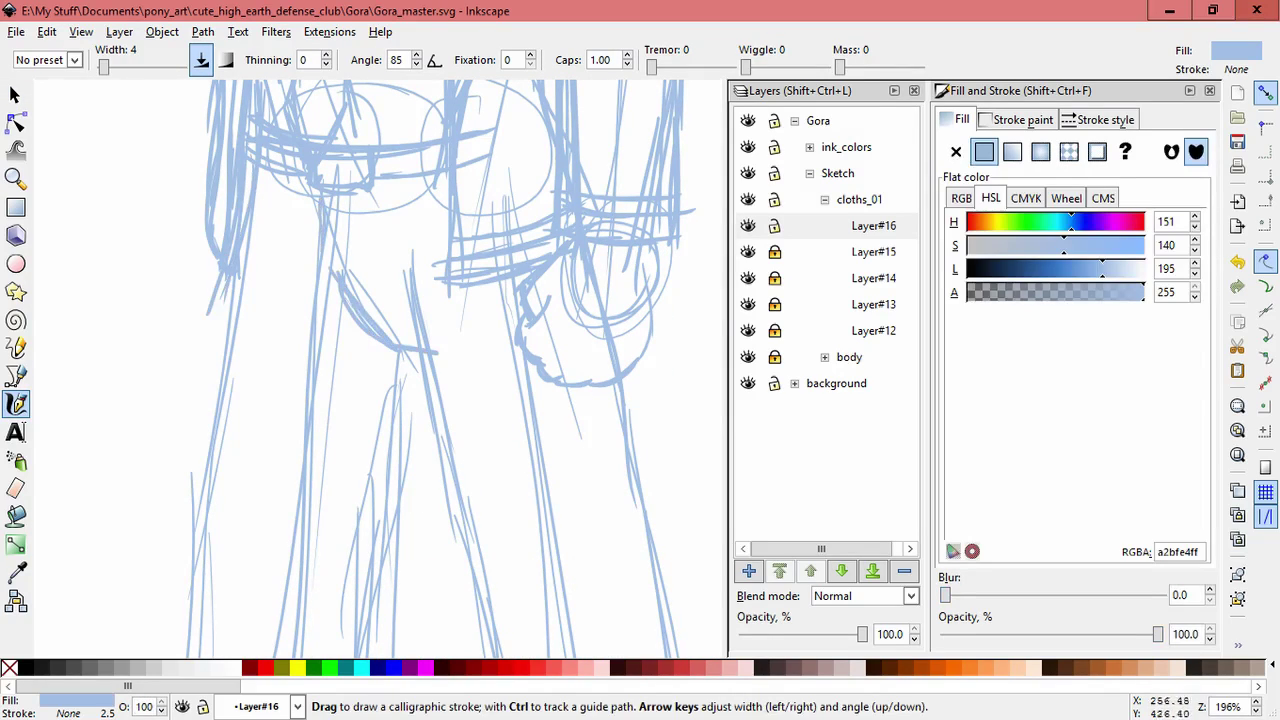
{"action": "scroll", "coordinate": [400, 360], "scroll_direction": "down", "scroll_amount": 2}
{"action": "left_click_drag", "start_coordinate": [425, 235], "coordinate": [462, 418]}
{"action": "left_click_drag", "start_coordinate": [540, 388], "coordinate": [548, 278]}
{"action": "key", "text": "ctrl+z"}
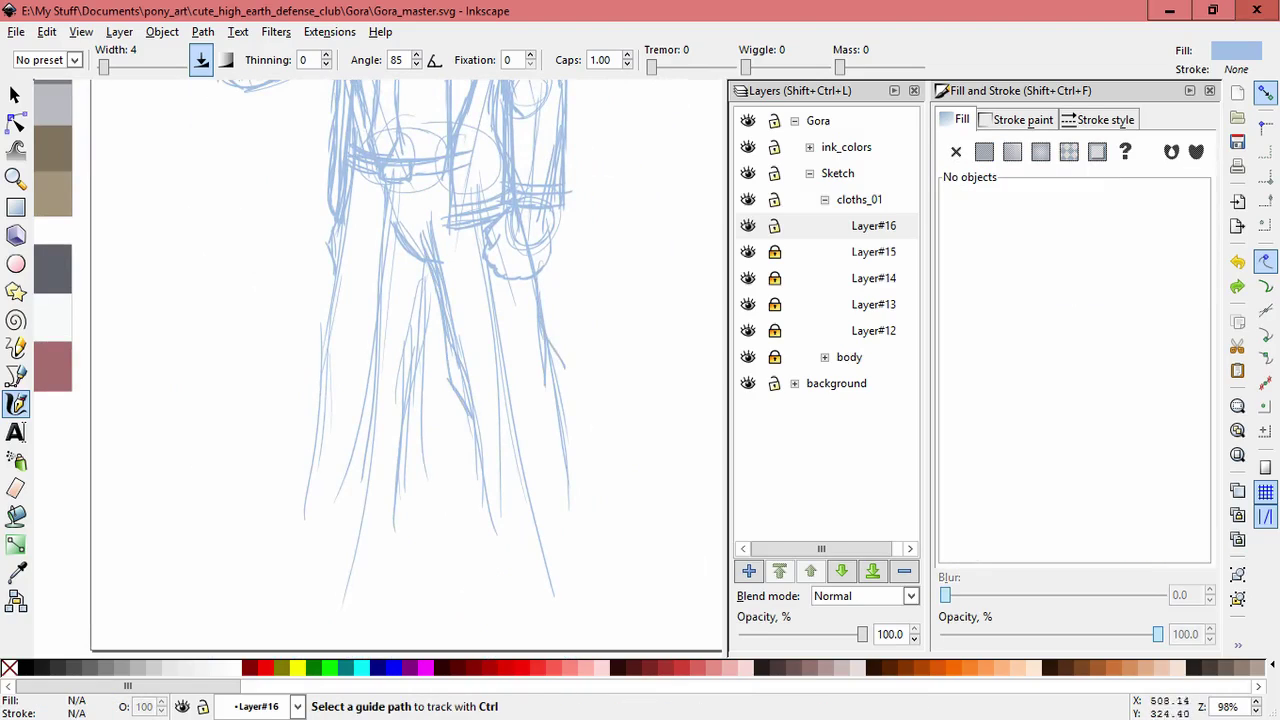
Extend the outer and inner trouser edges of both legs down past the knees to the lower legs
{"action": "left_click_drag", "start_coordinate": [550, 380], "coordinate": [592, 550]}
{"action": "left_click_drag", "start_coordinate": [462, 412], "coordinate": [482, 552]}
{"action": "left_click_drag", "start_coordinate": [418, 350], "coordinate": [397, 530]}
{"action": "left_click_drag", "start_coordinate": [332, 260], "coordinate": [294, 528]}
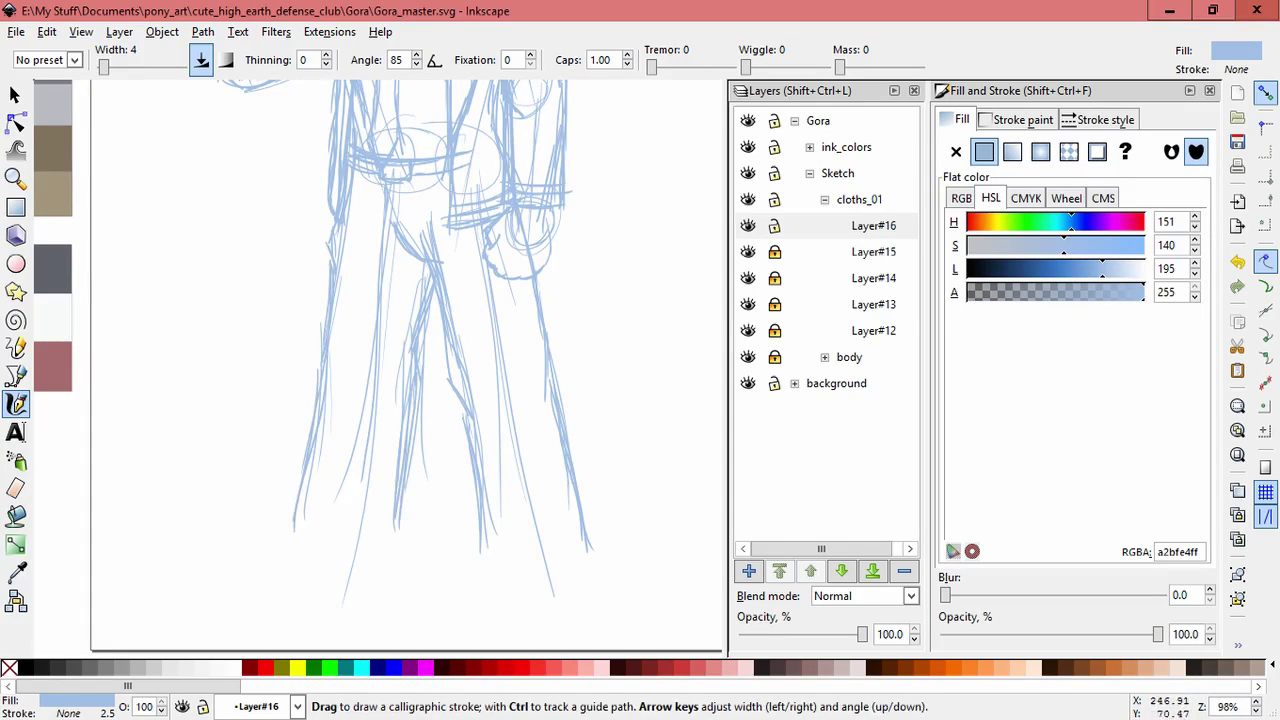
Expand the body group and hide its construction layers Layer#3, Layer#2, Layer#1 and Layer
{"action": "scroll", "coordinate": [400, 370], "scroll_direction": "up", "scroll_amount": 8}
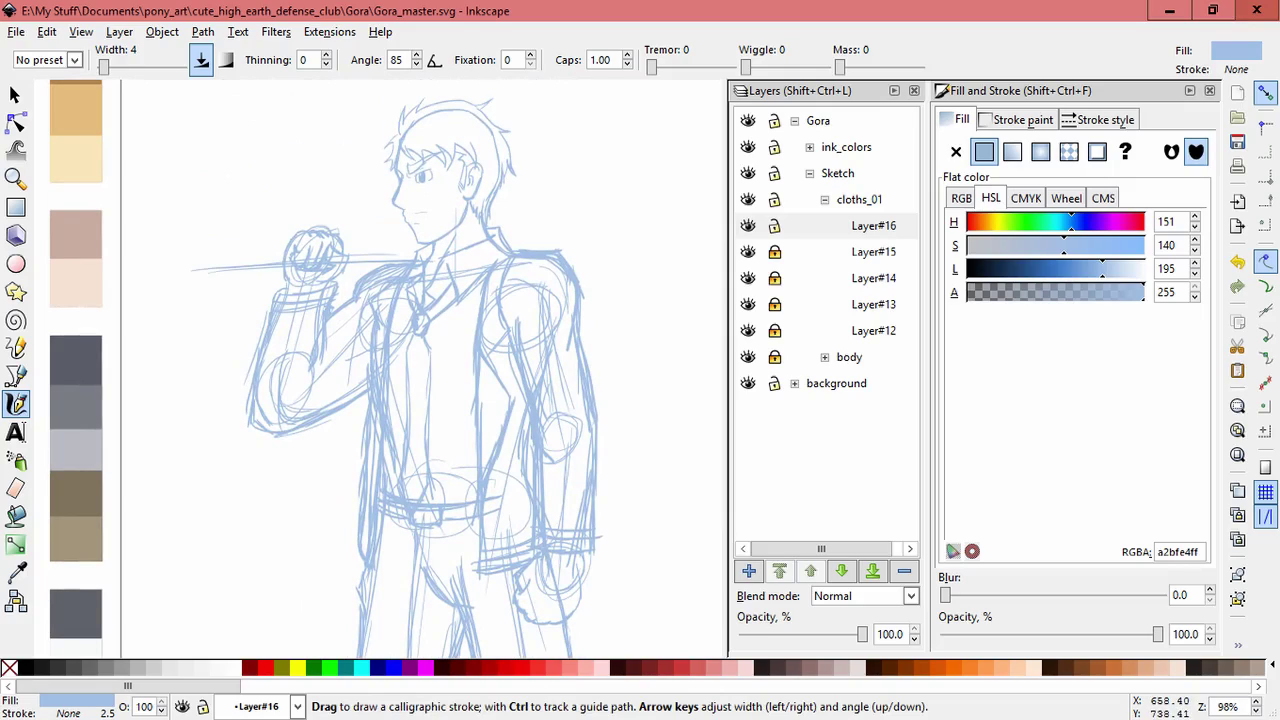
{"action": "left_click", "coordinate": [748, 357]}
{"action": "left_click", "coordinate": [748, 357]}
{"action": "left_click", "coordinate": [824, 357]}
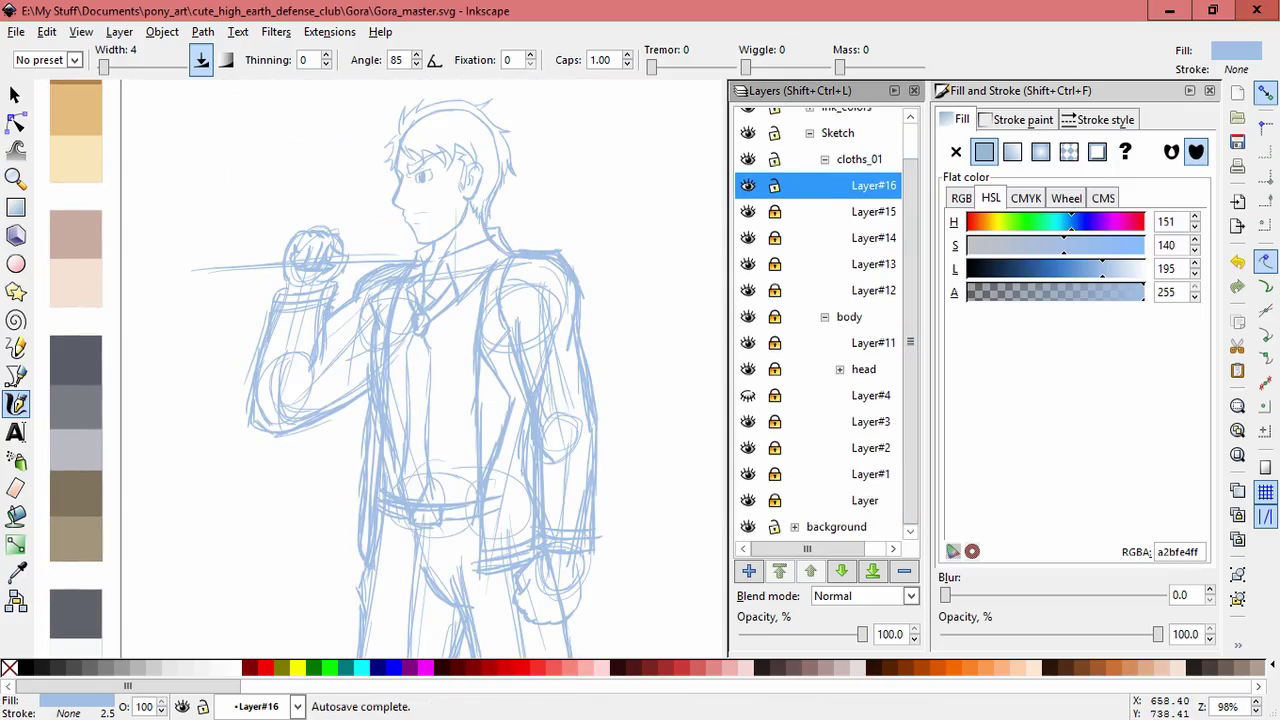
{"action": "mouse_move", "coordinate": [400, 400]}
{"action": "left_mouse_down"}
{"action": "mouse_move", "coordinate": [395, 265]}
{"action": "mouse_move", "coordinate": [420, 255]}
{"action": "mouse_move", "coordinate": [432, 385]}
{"action": "mouse_move", "coordinate": [430, 359]}
{"action": "left_mouse_up"}
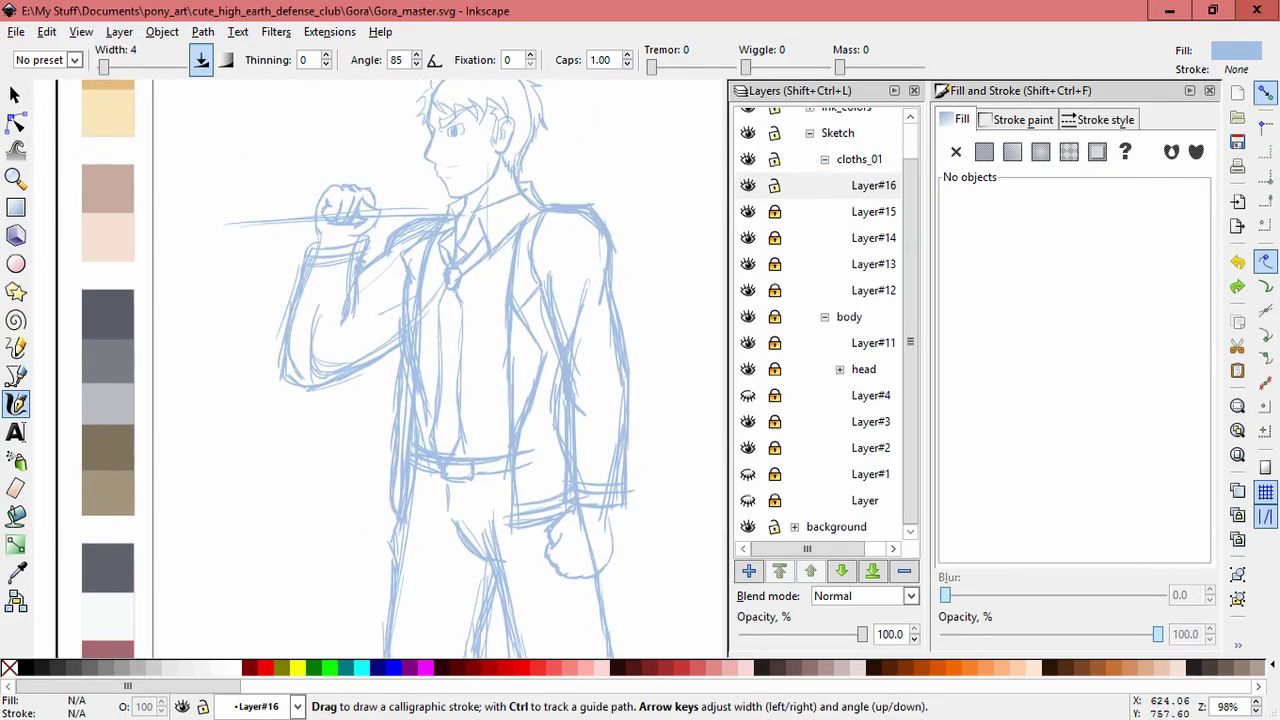
{"action": "left_click", "coordinate": [873, 185]}
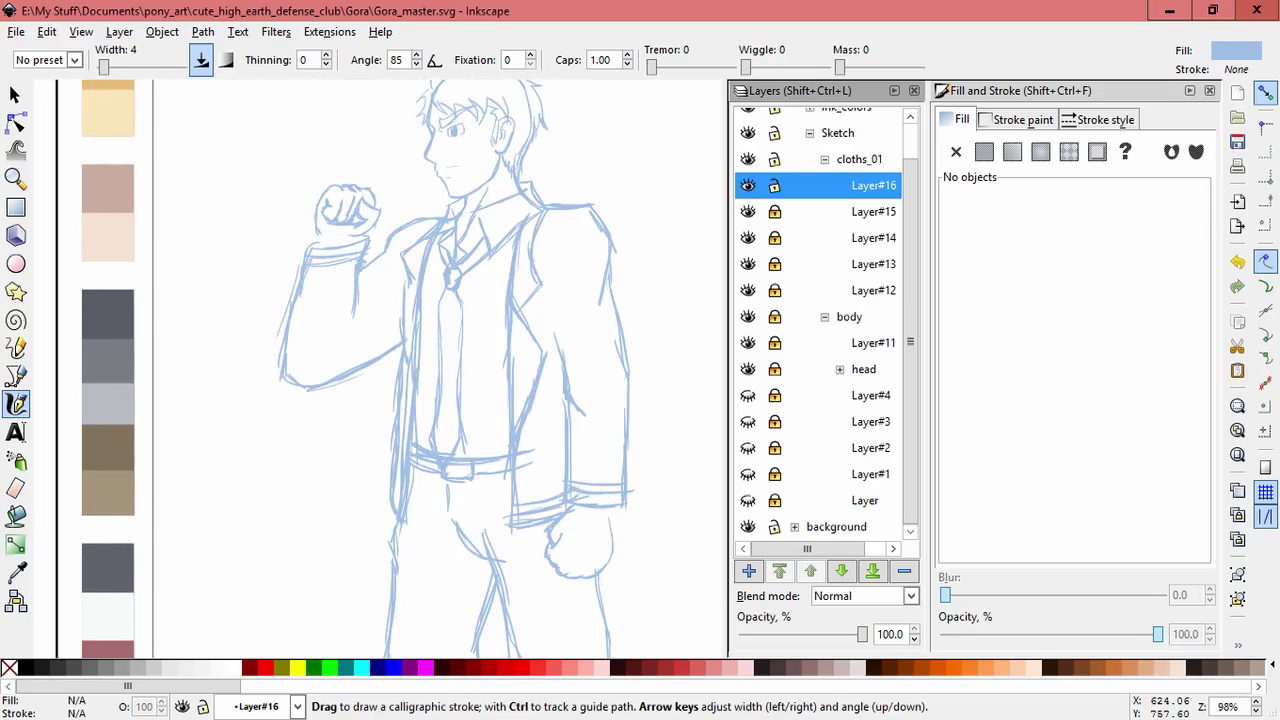
{"action": "left_click", "coordinate": [870, 421]}
{"action": "key", "text": "minus"}
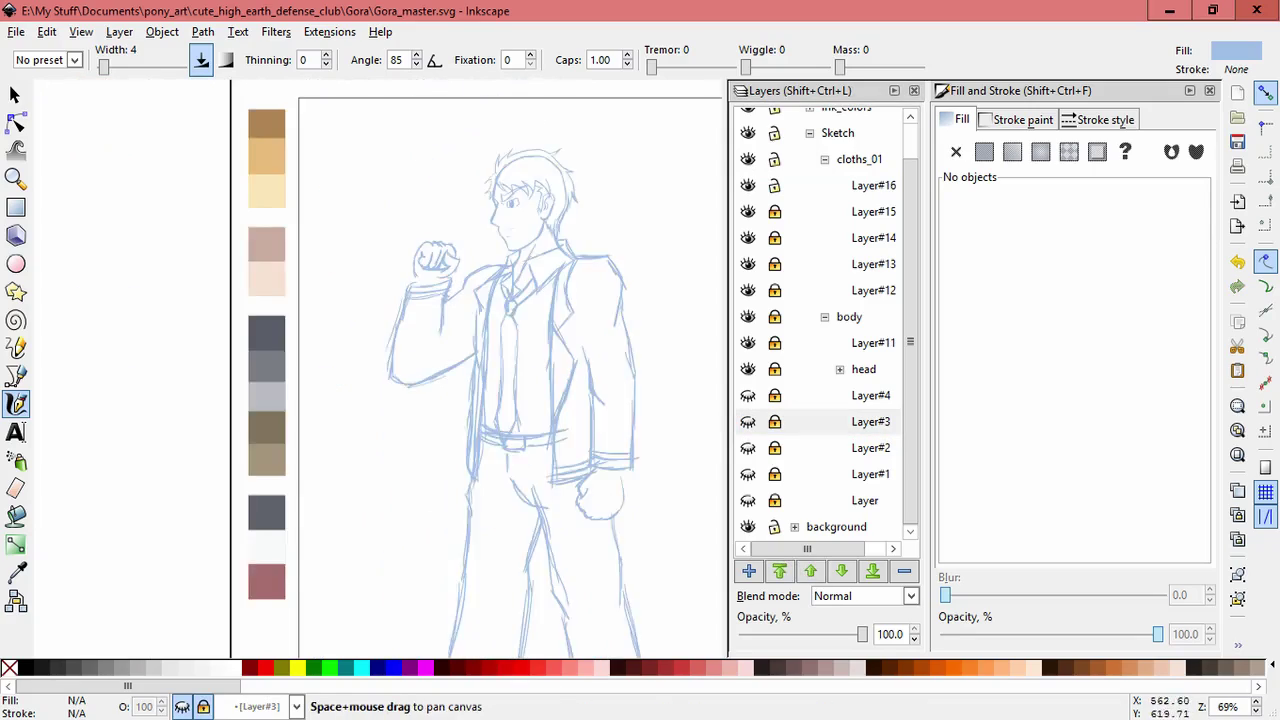
{"action": "left_click_drag", "start_coordinate": [450, 300], "coordinate": [457, 355]}
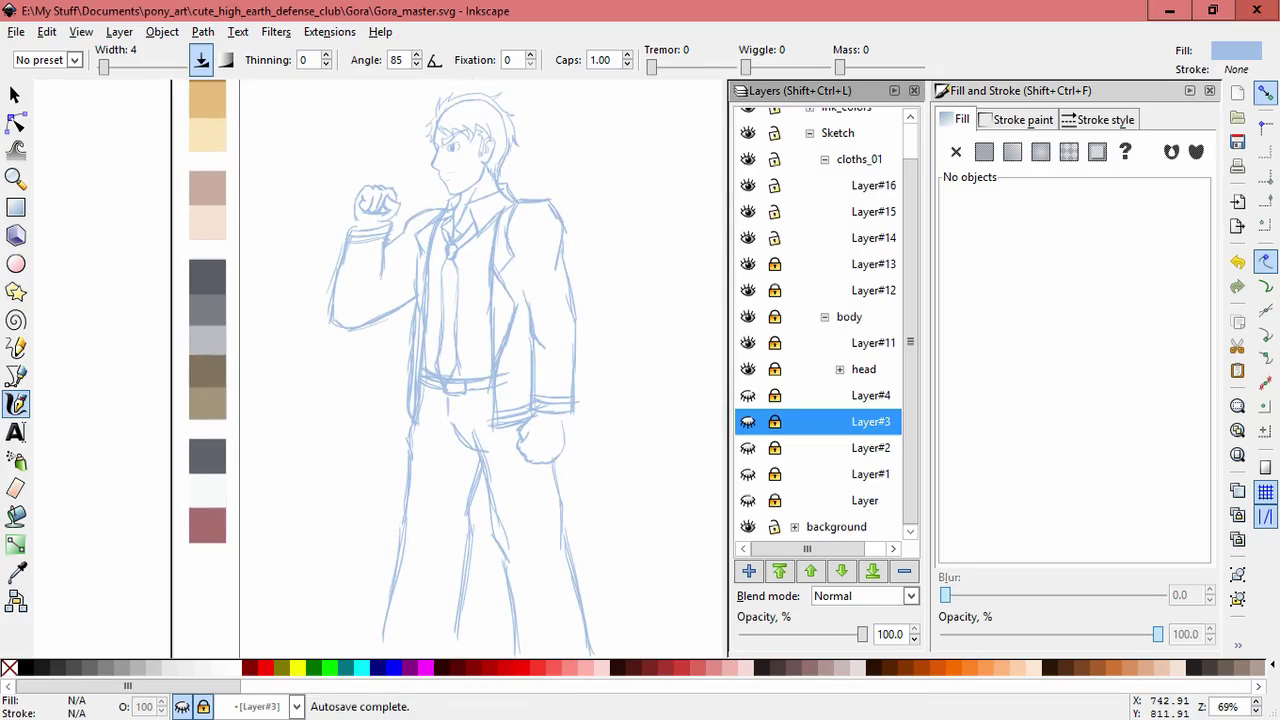
Select the jacket's front edge strokes beside the raised arm and shift them about 8 px toward the necktie
{"action": "left_click", "coordinate": [15, 94]}
{"action": "left_click_drag", "start_coordinate": [457, 206], "coordinate": [337, 471]}
{"action": "left_click_drag", "start_coordinate": [440, 452], "coordinate": [392, 368]}
{"action": "left_click", "coordinate": [500, 405]}
{"action": "left_click_drag", "start_coordinate": [455, 450], "coordinate": [390, 180]}
{"action": "key", "text": "plus"}
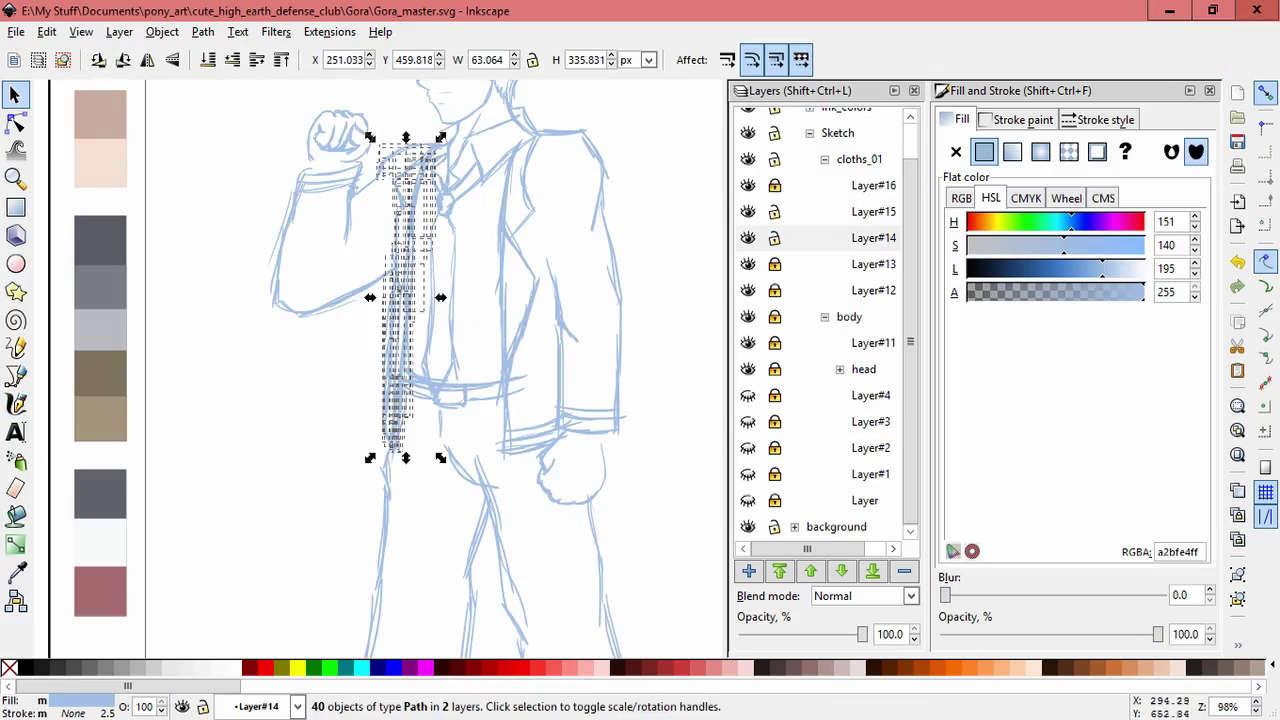
{"action": "key", "text": "ctrl+g"}
{"action": "left_click_drag", "start_coordinate": [416, 268], "coordinate": [424, 268]}
{"action": "key", "text": "Escape"}
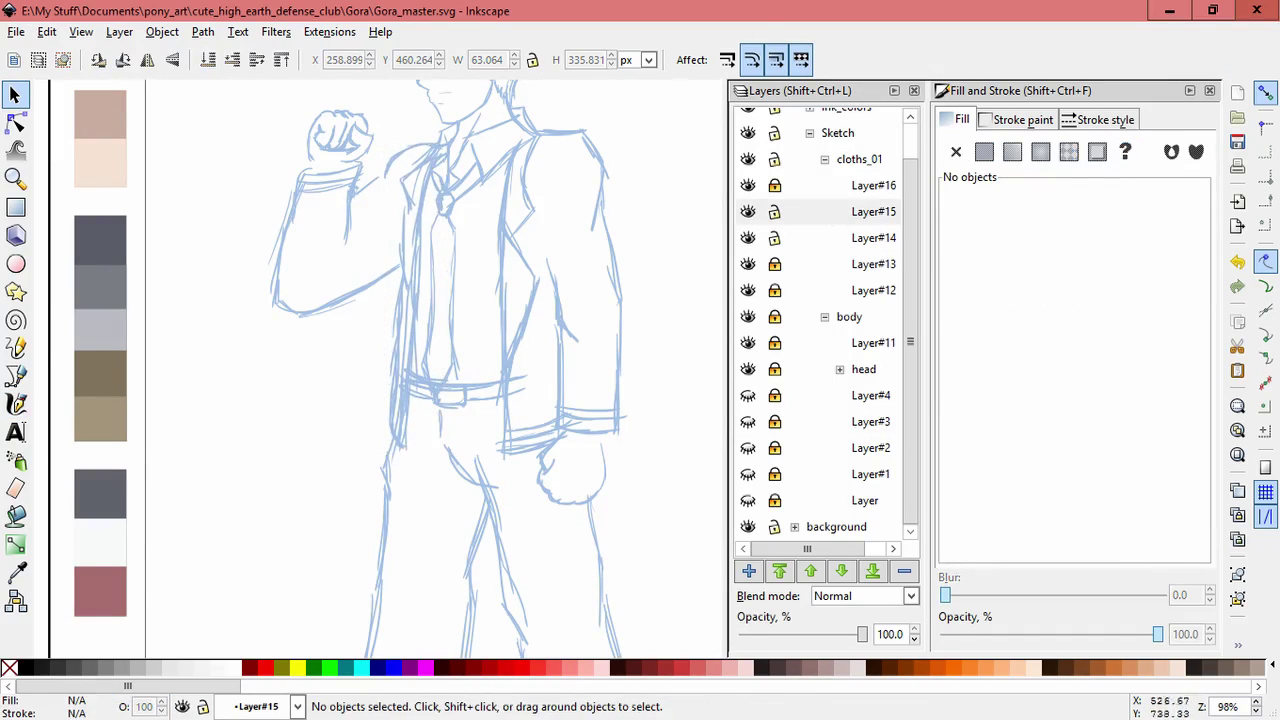
Replace the stroke between the shoulder and the raised forearm with a new curved sleeve line on Layer#14
{"action": "key", "text": "minus"}
{"action": "scroll", "coordinate": [488, 190], "scroll_direction": "up", "scroll_amount": 2}
{"action": "left_click", "coordinate": [412, 279]}
{"action": "left_click", "coordinate": [412, 279], "text": "alt"}
{"action": "key", "text": "Escape"}
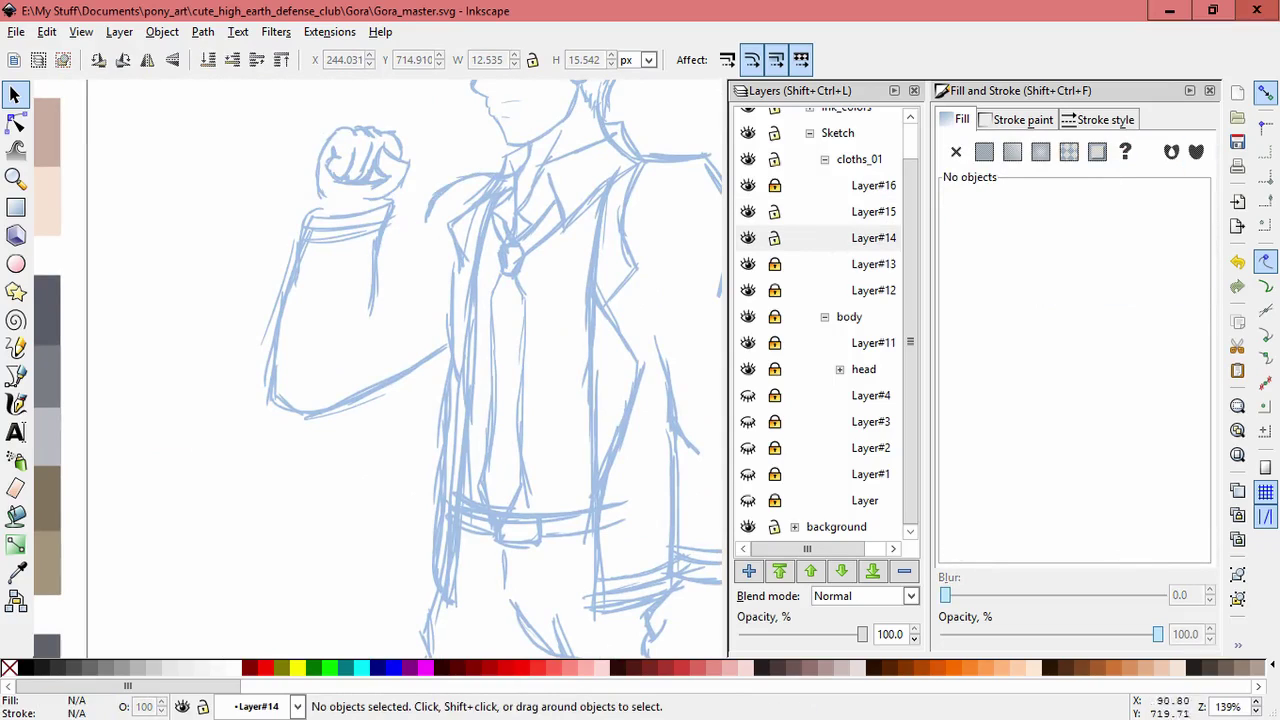
{"action": "left_click", "coordinate": [16, 403]}
{"action": "scroll", "coordinate": [420, 275], "scroll_direction": "up", "scroll_amount": 2}
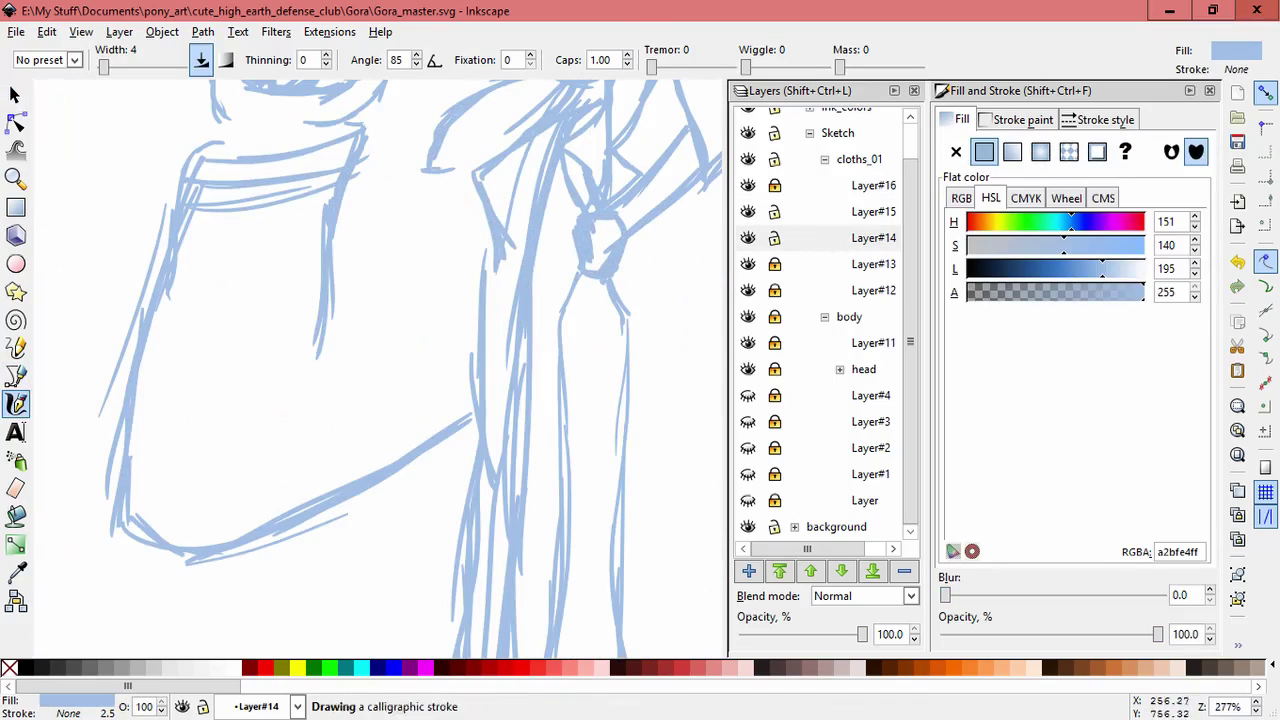
{"action": "left_click_drag", "start_coordinate": [380, 214], "coordinate": [328, 246]}
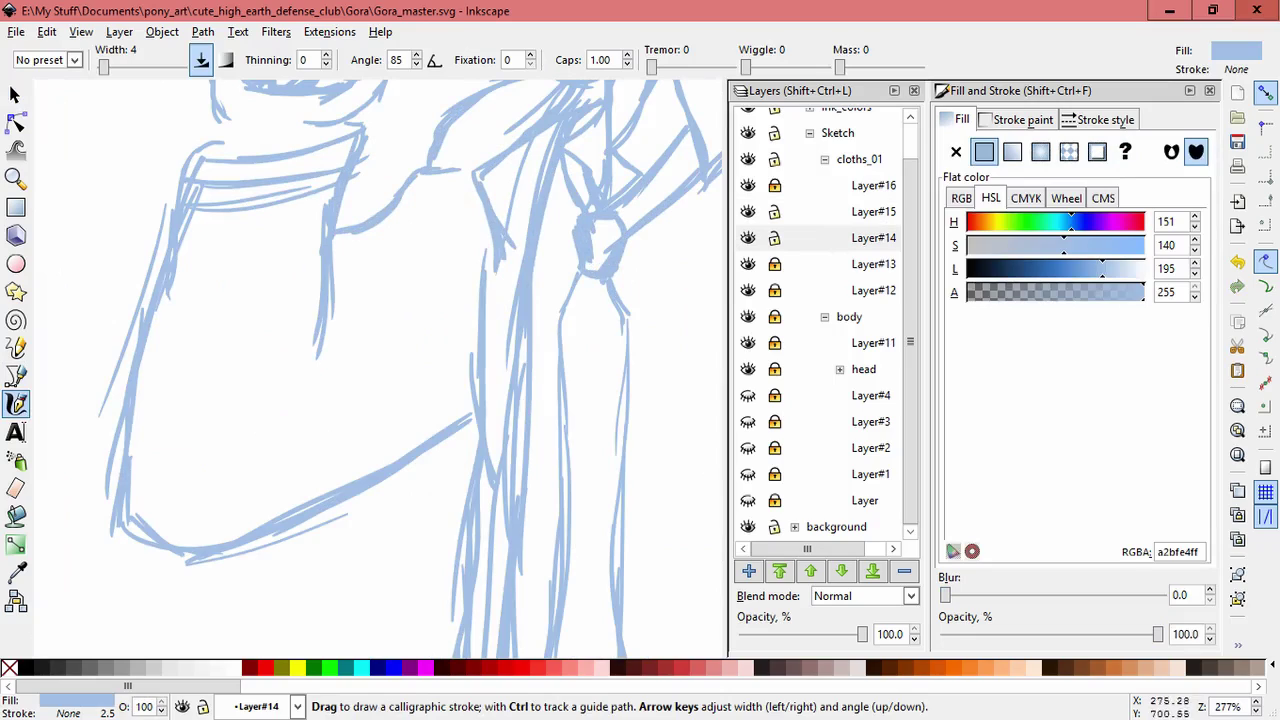
{"action": "scroll", "coordinate": [348, 292], "scroll_direction": "down", "scroll_amount": 3}
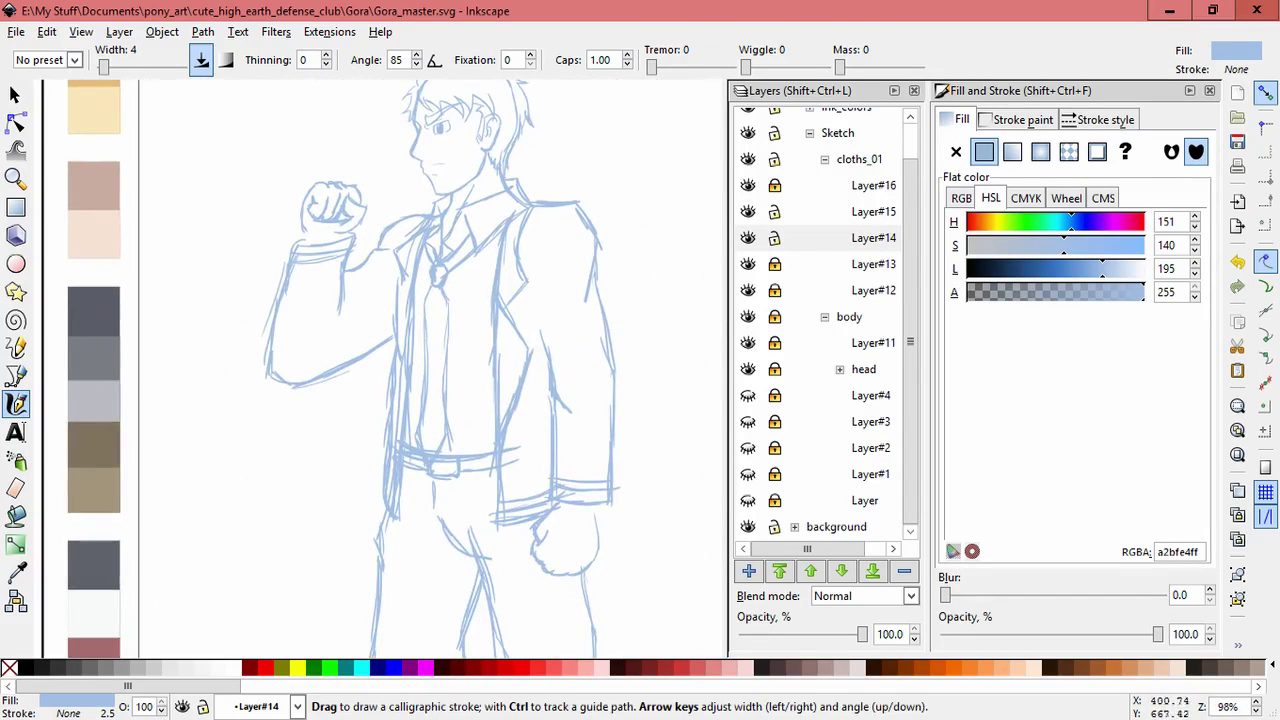
Unlock Layer#11 and delete the long curved line beneath the raised fist's fingers
{"action": "left_click", "coordinate": [873, 342]}
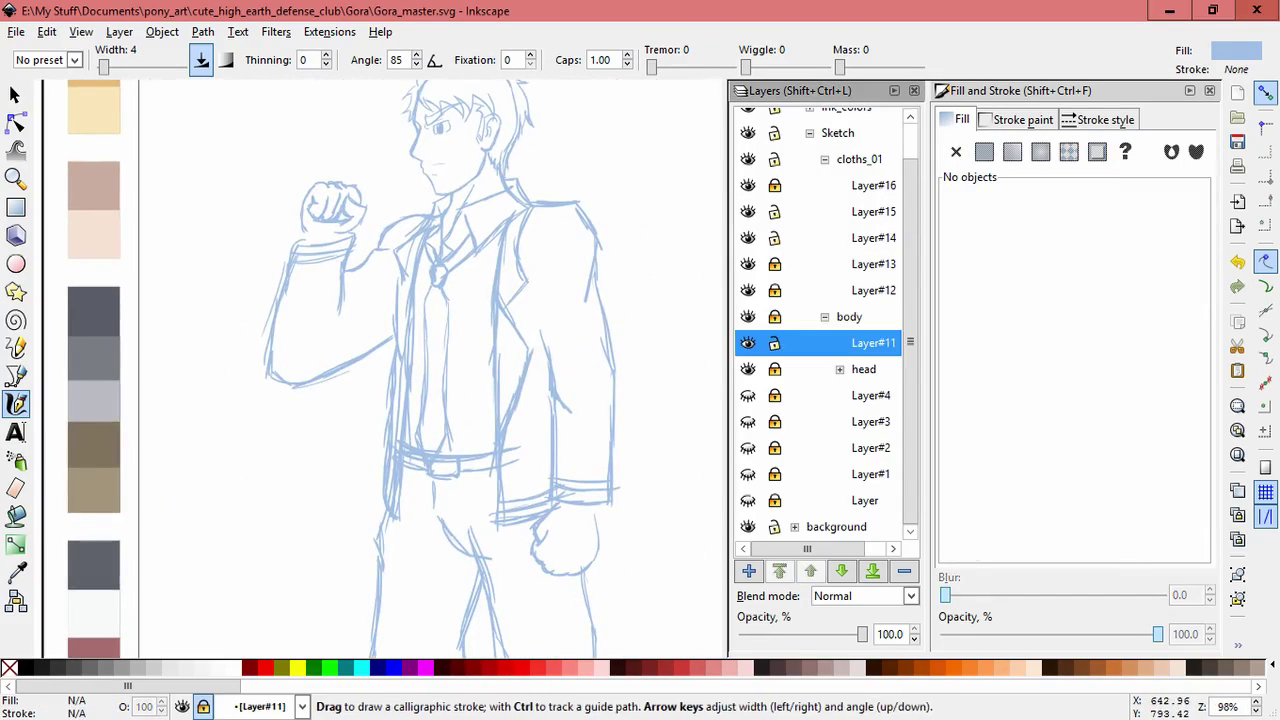
{"action": "left_click", "coordinate": [748, 342]}
{"action": "left_click", "coordinate": [748, 342]}
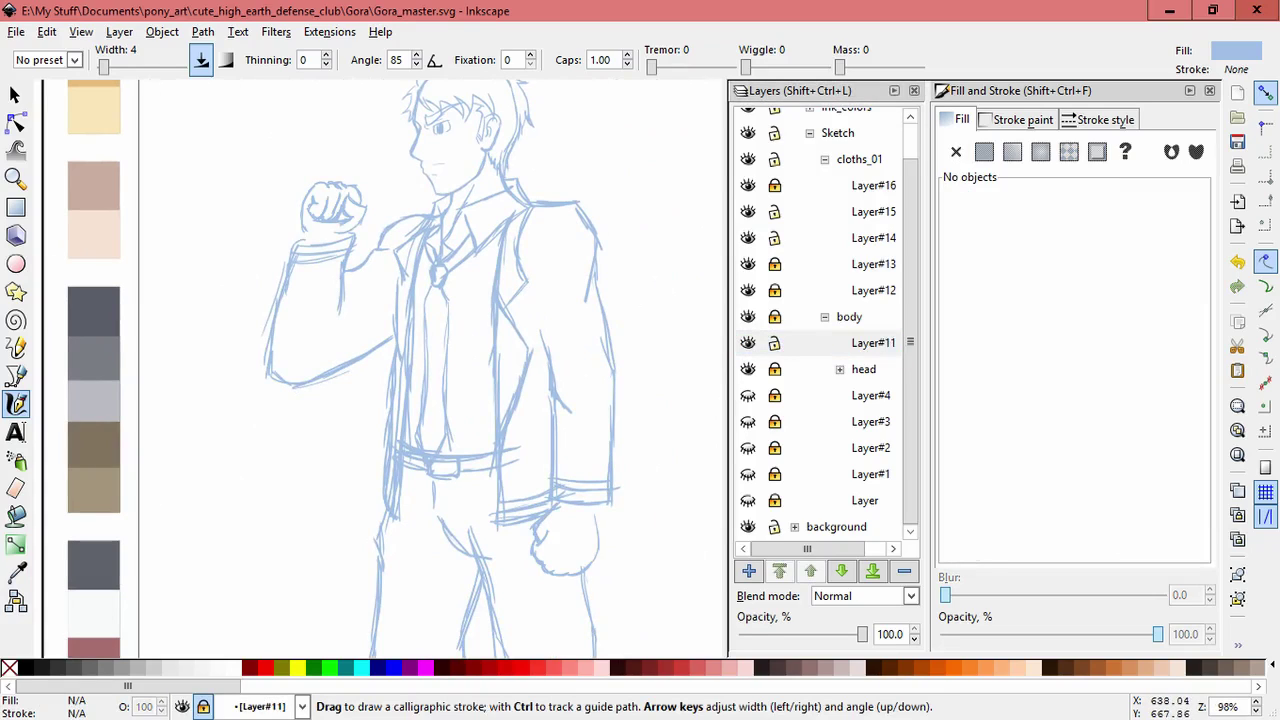
{"action": "left_click_drag", "start_coordinate": [645, 254], "coordinate": [608, 384]}
{"action": "scroll", "coordinate": [335, 240], "scroll_direction": "up", "scroll_amount": 5}
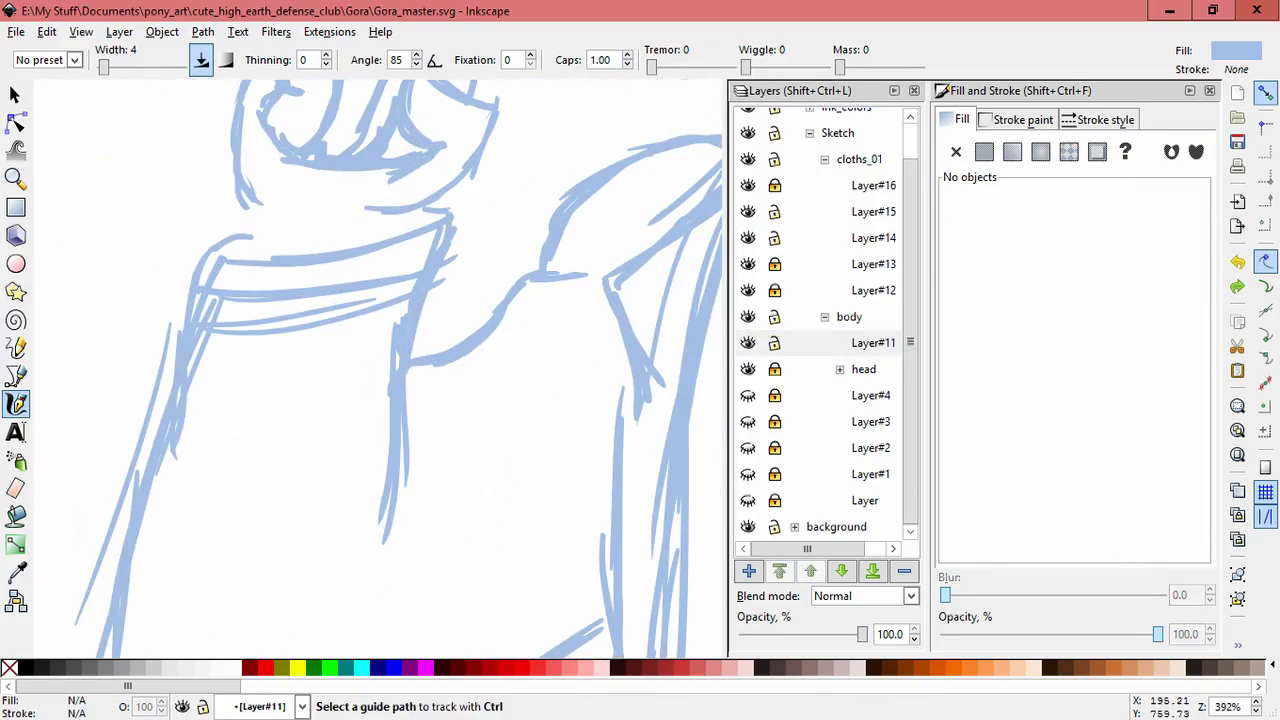
{"action": "scroll", "coordinate": [385, 240], "scroll_direction": "down", "scroll_amount": 3}
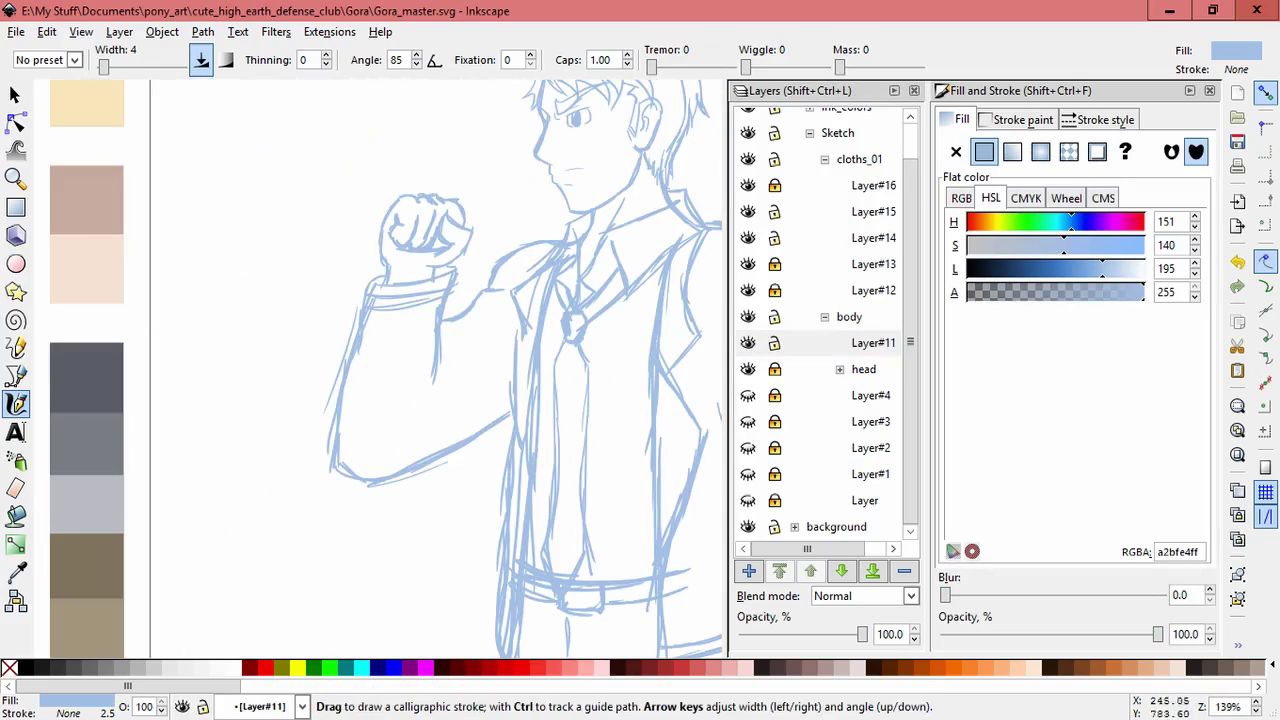
{"action": "scroll", "coordinate": [441, 263], "scroll_direction": "up", "scroll_amount": 3}
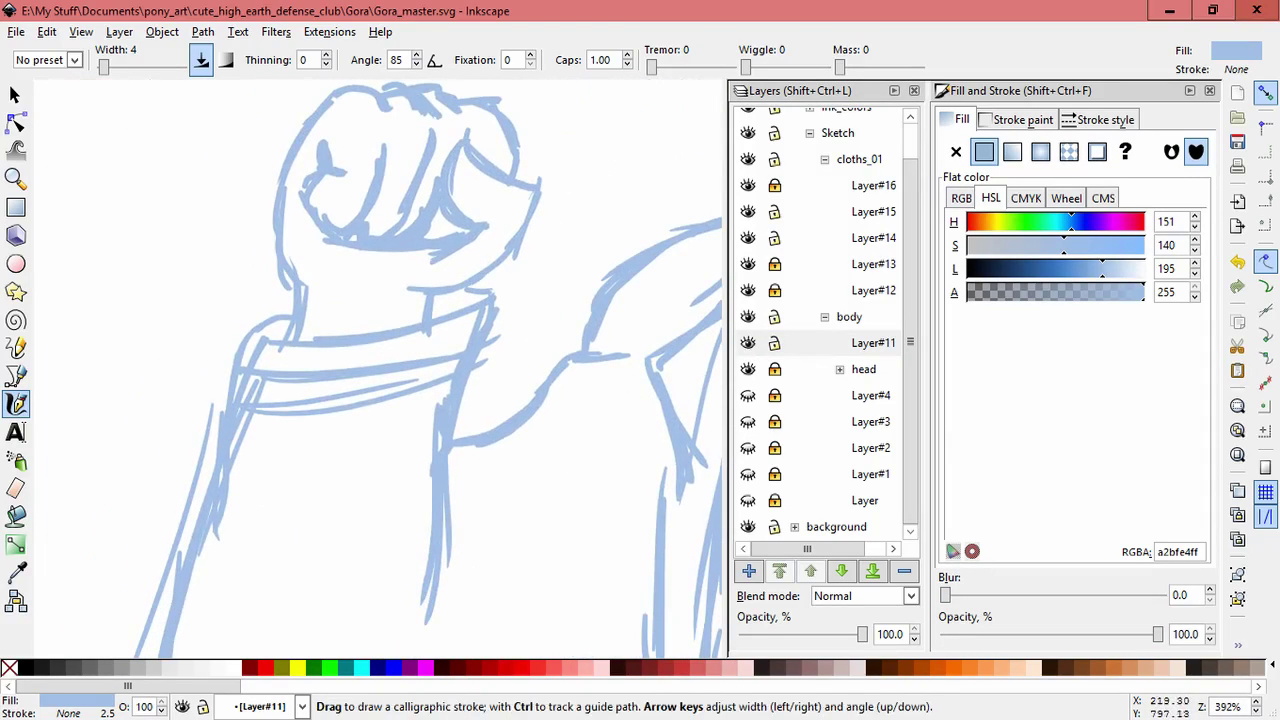
{"action": "key", "text": "s"}
{"action": "left_click", "coordinate": [434, 234]}
{"action": "key", "text": "Escape"}
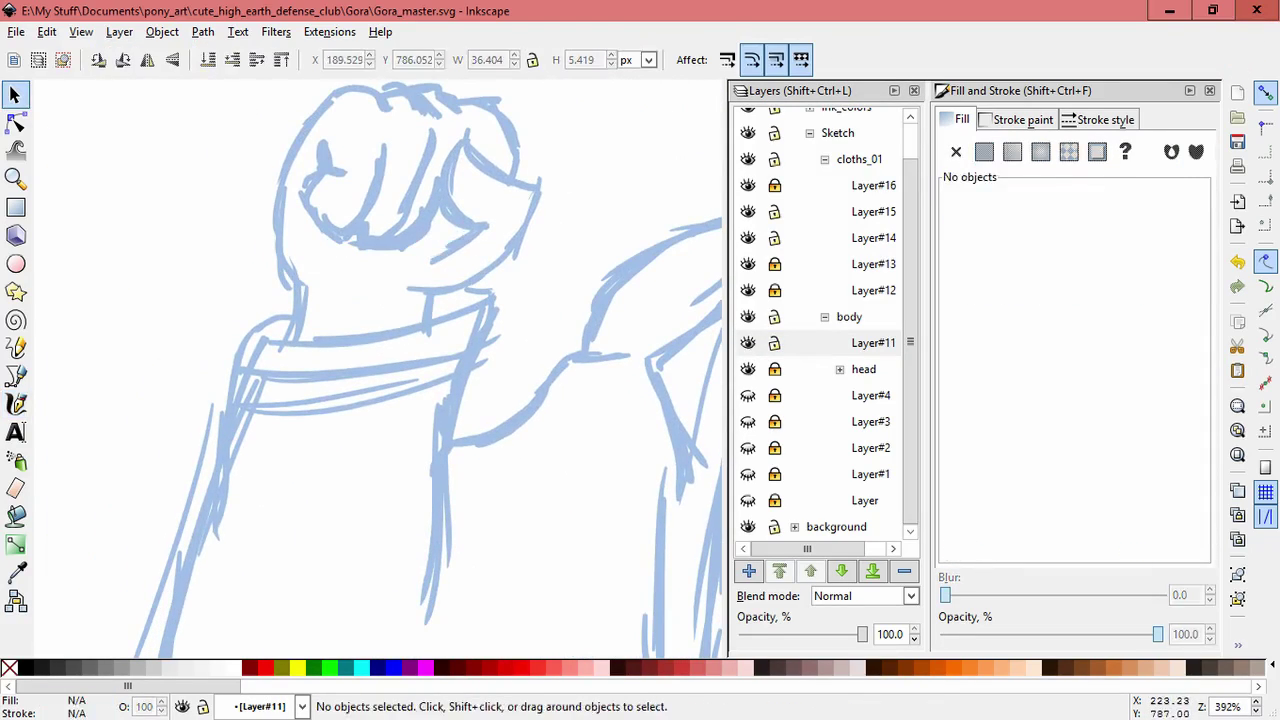
Redraw the lower edge of the fist's last finger and delete the short crease stroke below the thumb
{"action": "key", "text": "c"}
{"action": "left_click_drag", "start_coordinate": [448, 206], "coordinate": [398, 258]}
{"action": "key", "text": "s"}
{"action": "key", "text": "Escape"}
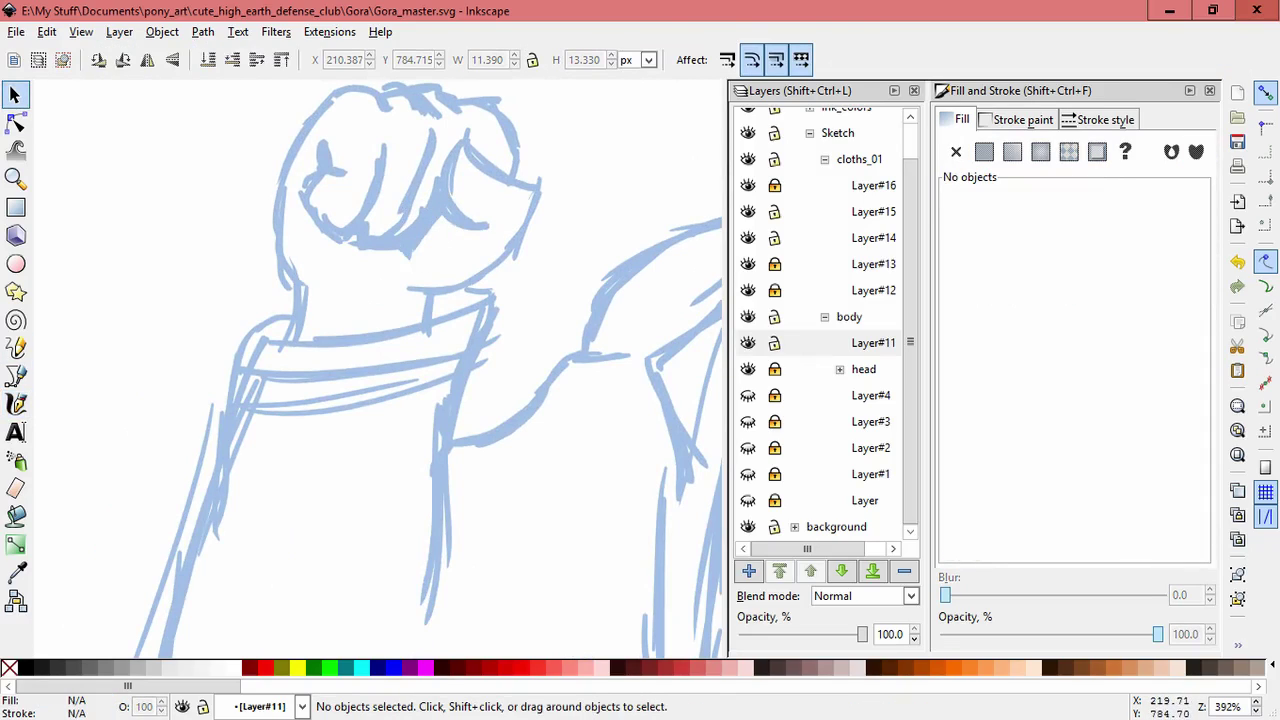
Delete the middle knuckle strokes along the top of the raised fist
{"action": "scroll", "coordinate": [546, 182], "scroll_direction": "up", "scroll_amount": 1}
{"action": "left_click", "coordinate": [428, 165]}
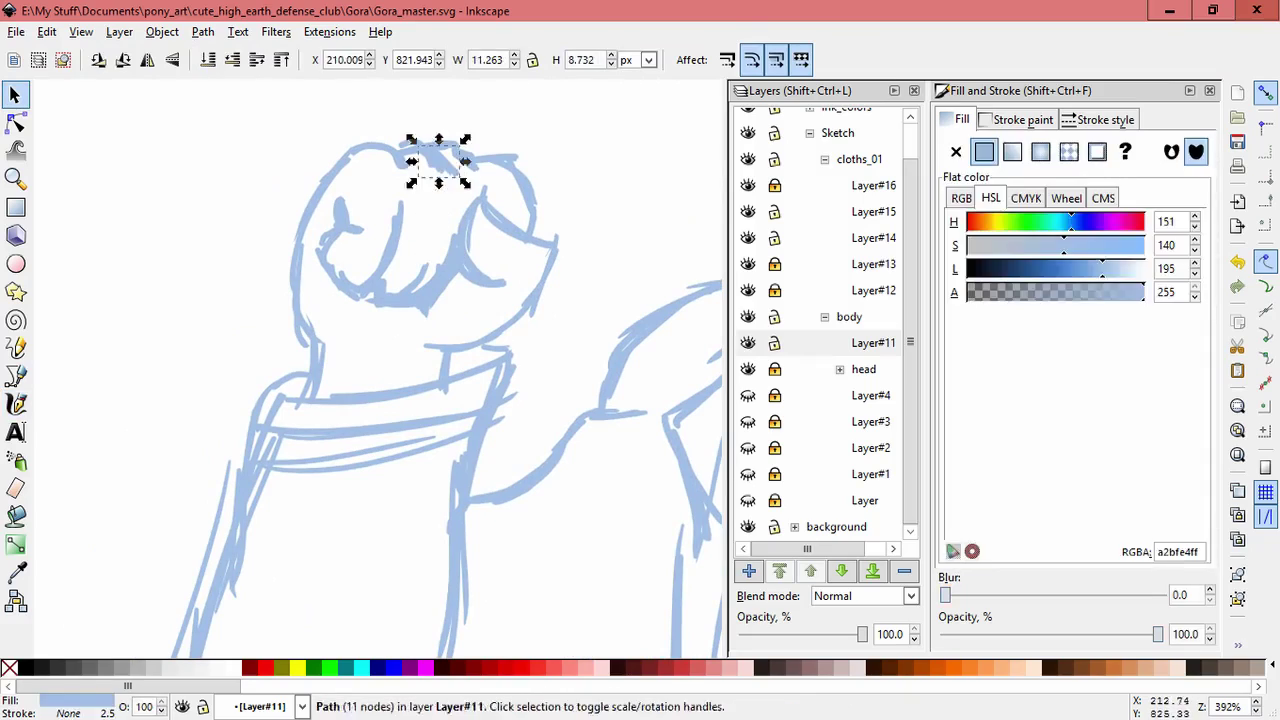
{"action": "key", "text": "Delete"}
{"action": "left_click_drag", "start_coordinate": [300, 243], "coordinate": [472, 320]}
{"action": "key", "text": "Escape"}
Select the middle finger strokes inside the raised fist and rescale them
{"action": "mouse_move", "coordinate": [300, 205]}
{"action": "left_mouse_down"}
{"action": "mouse_move", "coordinate": [472, 322]}
{"action": "mouse_move", "coordinate": [395, 332]}
{"action": "mouse_move", "coordinate": [398, 302]}
{"action": "left_mouse_up"}
{"action": "left_click", "coordinate": [390, 285]}
{"action": "key", "text": "Escape"}
{"action": "left_click", "coordinate": [420, 258]}
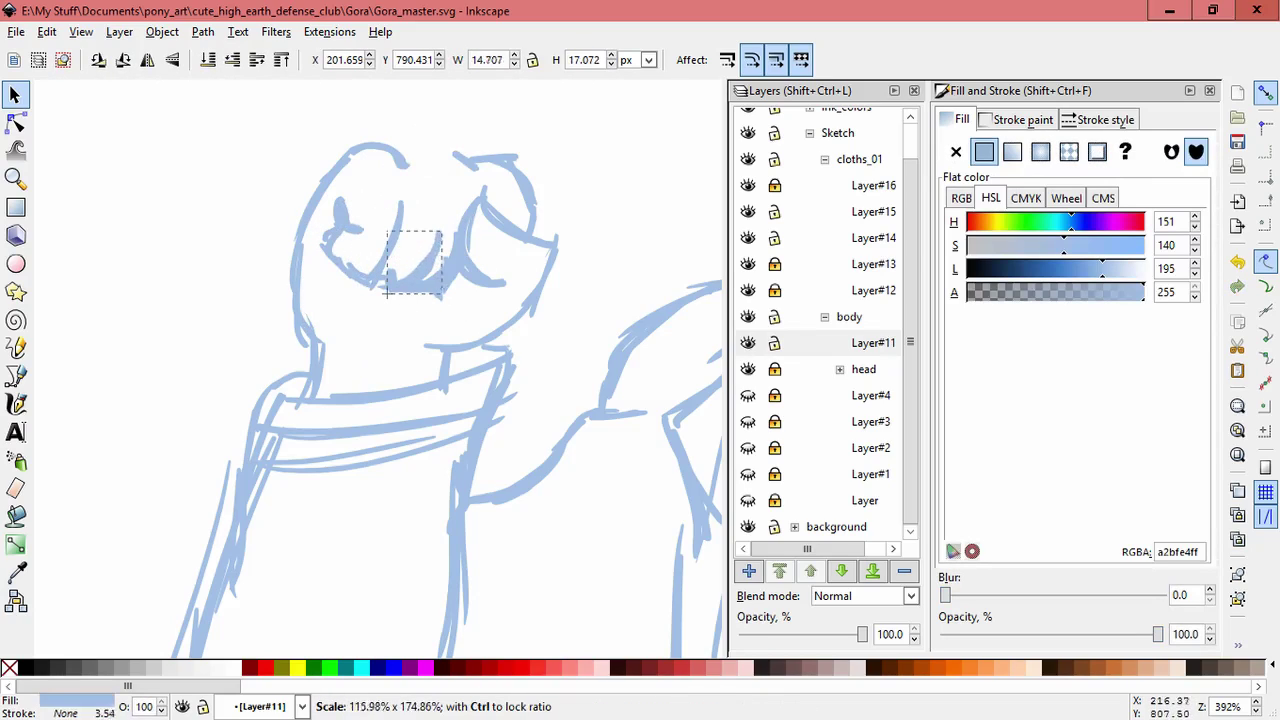
{"action": "key", "text": "Escape"}
{"action": "key", "text": "F12"}
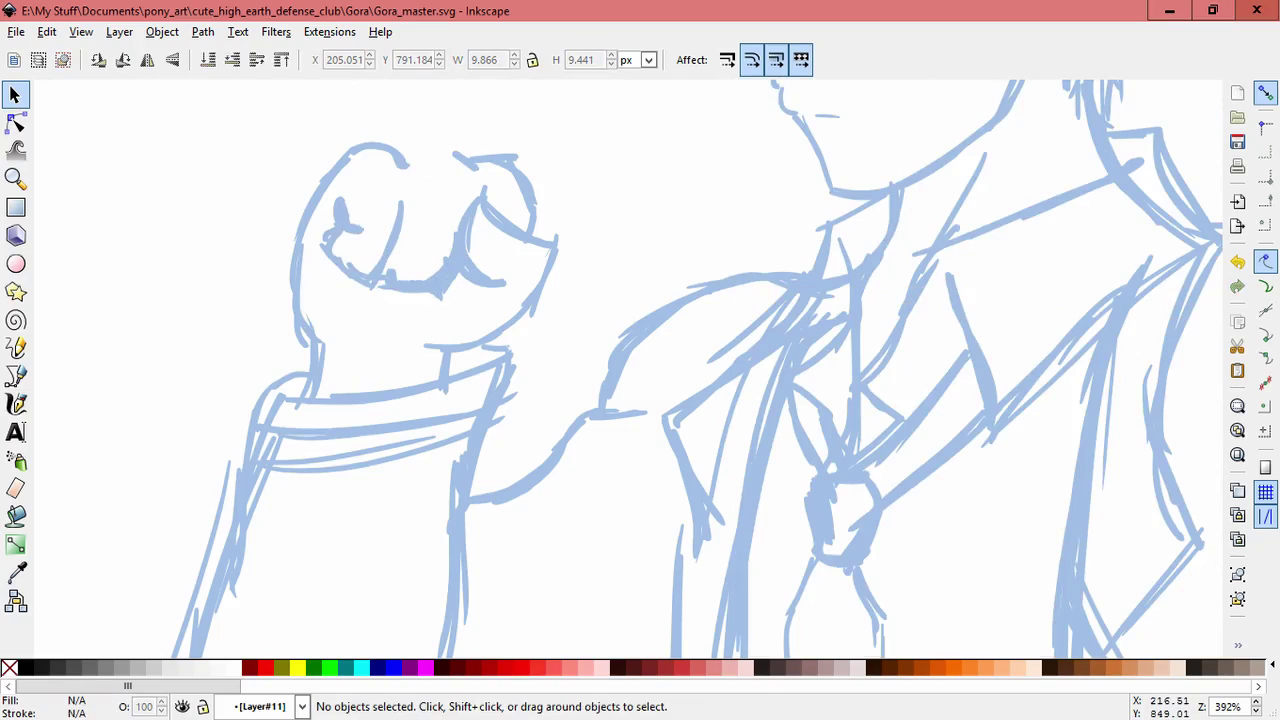
{"action": "left_click", "coordinate": [119, 31]}
{"action": "left_click", "coordinate": [143, 357]}
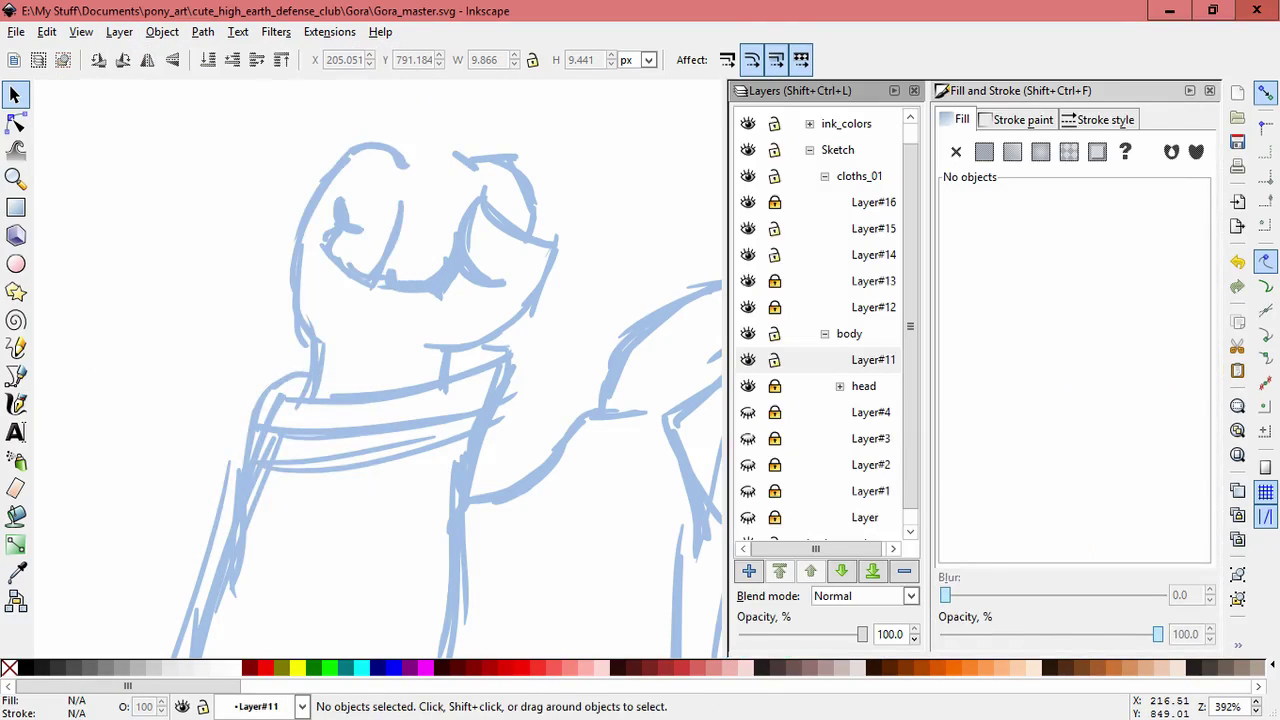
Draw a new middle knuckle curving down into the finger edge, and delete the old outer knuckle strokes
{"action": "left_click_drag", "start_coordinate": [450, 400], "coordinate": [295, 335]}
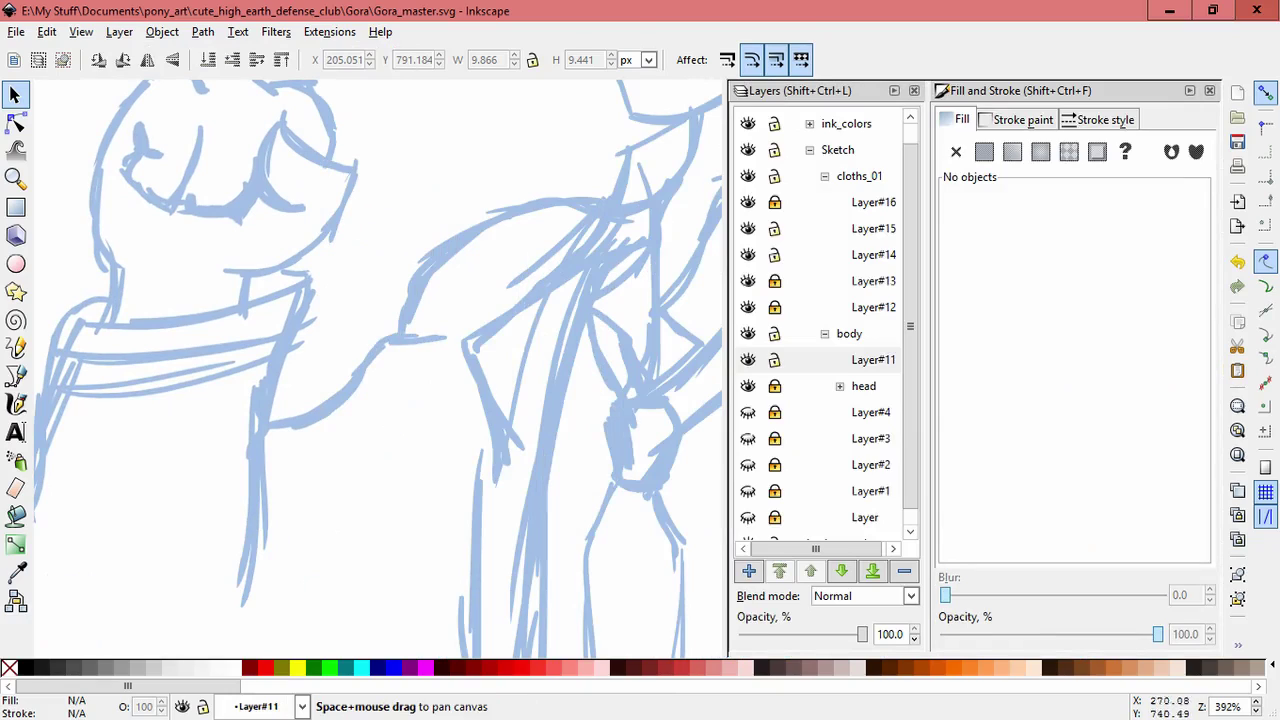
{"action": "scroll", "coordinate": [377, 369], "scroll_direction": "down", "scroll_amount": 4}
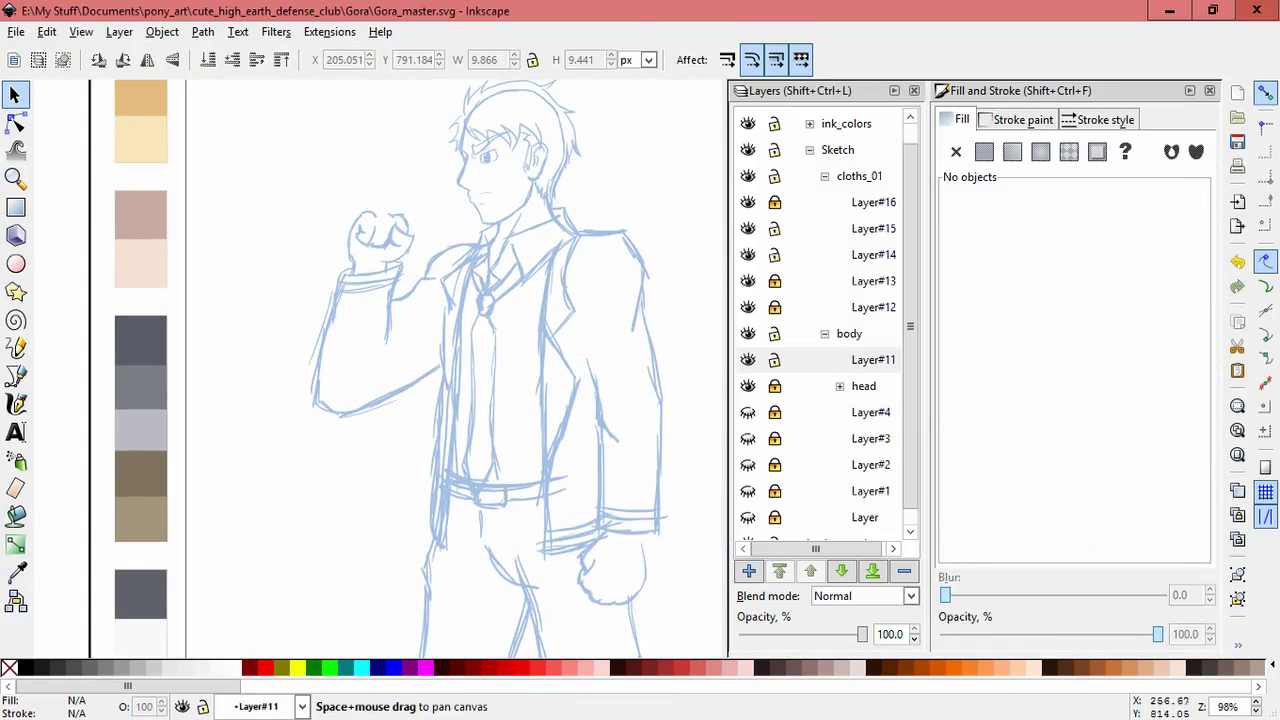
{"action": "scroll", "coordinate": [404, 229], "scroll_direction": "up", "scroll_amount": 5}
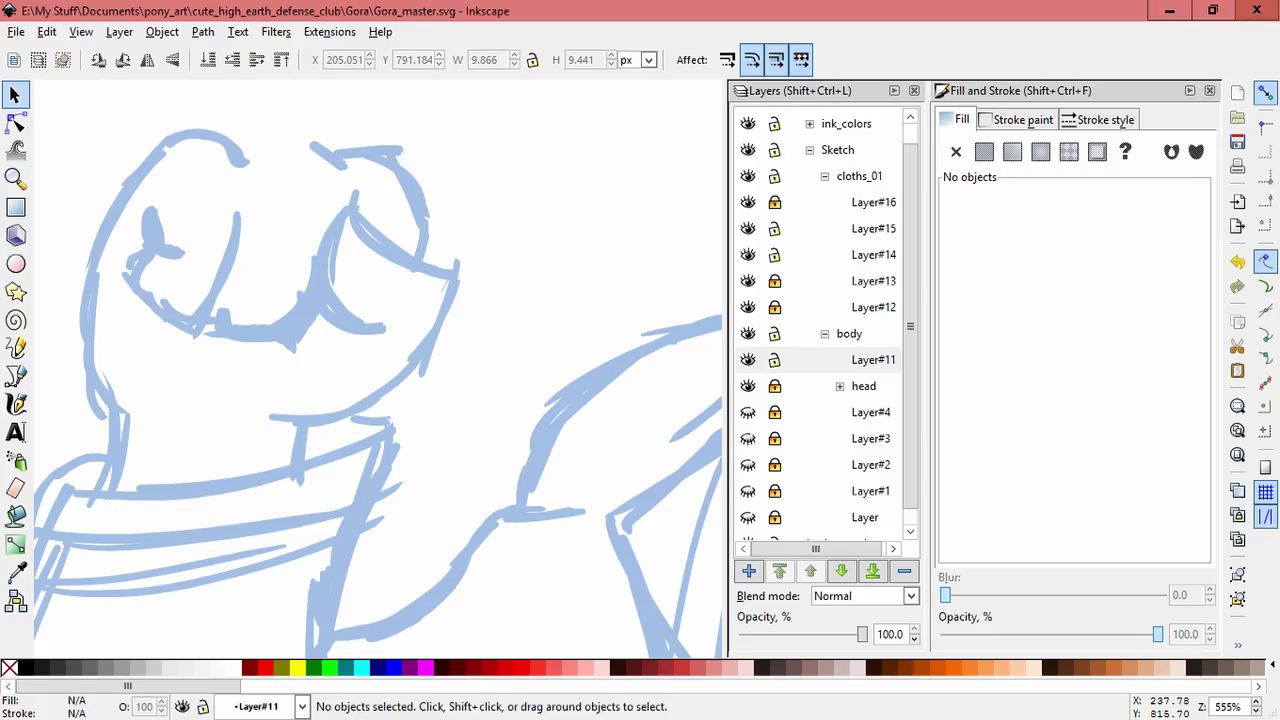
{"action": "key", "text": "c"}
{"action": "mouse_move", "coordinate": [309, 149]}
{"action": "left_mouse_down"}
{"action": "mouse_move", "coordinate": [334, 184]}
{"action": "mouse_move", "coordinate": [330, 210]}
{"action": "left_mouse_up"}
{"action": "key", "text": "s"}
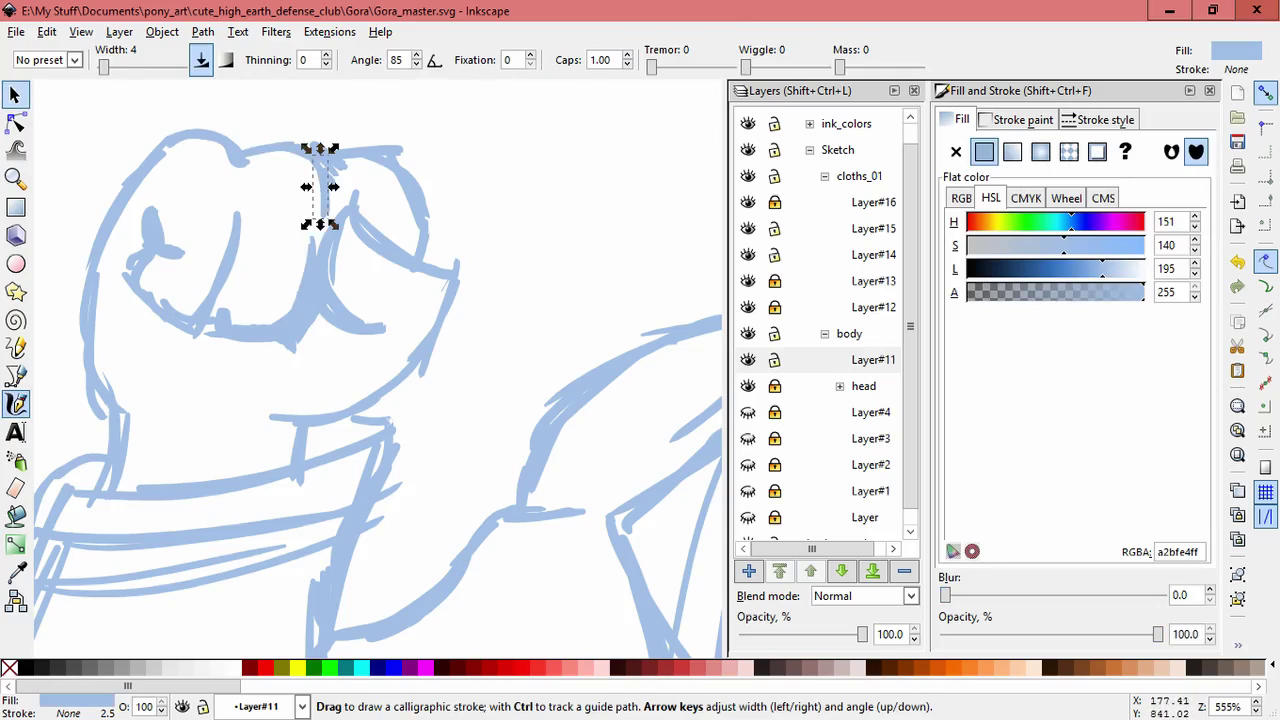
{"action": "key", "text": "Escape"}
{"action": "key", "text": "ctrl+z"}
{"action": "key", "text": "ctrl+z"}
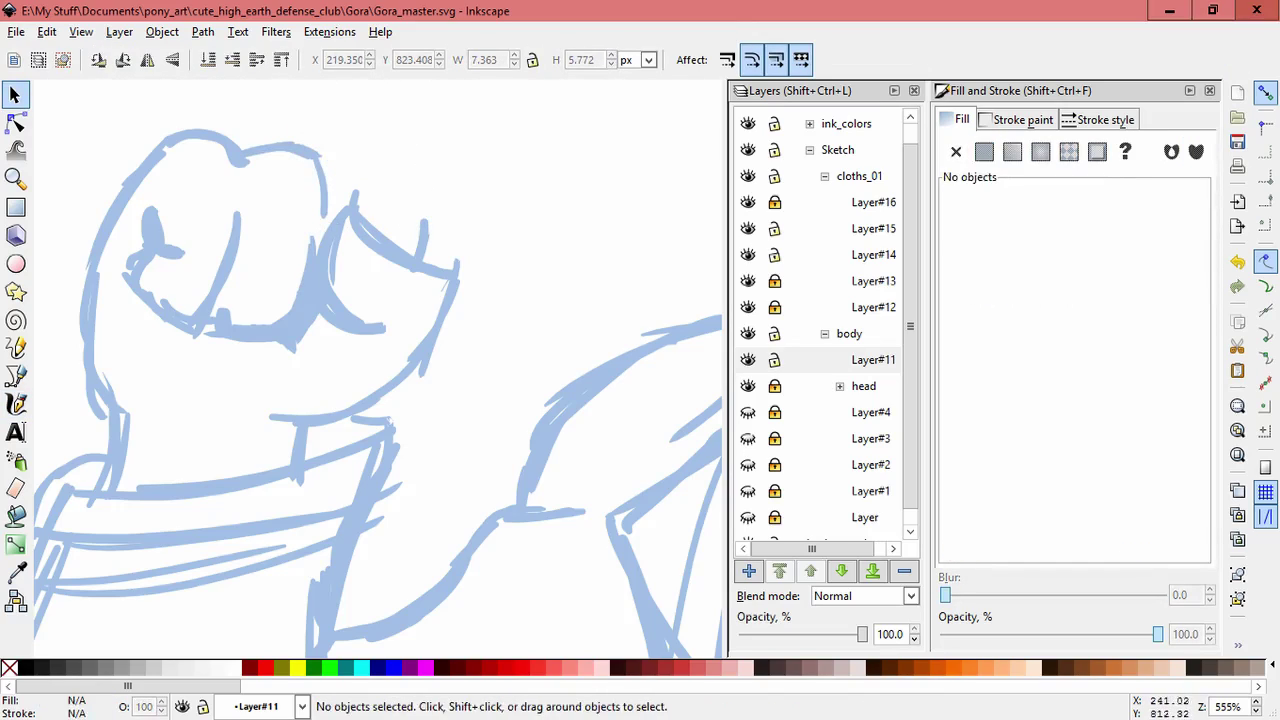
Select the raised fist's strokes and move them upward from the wrist
{"action": "left_click_drag", "start_coordinate": [46, 91], "coordinate": [472, 440]}
{"action": "left_click_drag", "start_coordinate": [420, 330], "coordinate": [420, 302]}
{"action": "key", "text": "Escape"}
Move the thumb strokes down and outward from the raised fist, and raise the adjoining finger-edge strokes
{"action": "left_click_drag", "start_coordinate": [470, 437], "coordinate": [258, 132]}
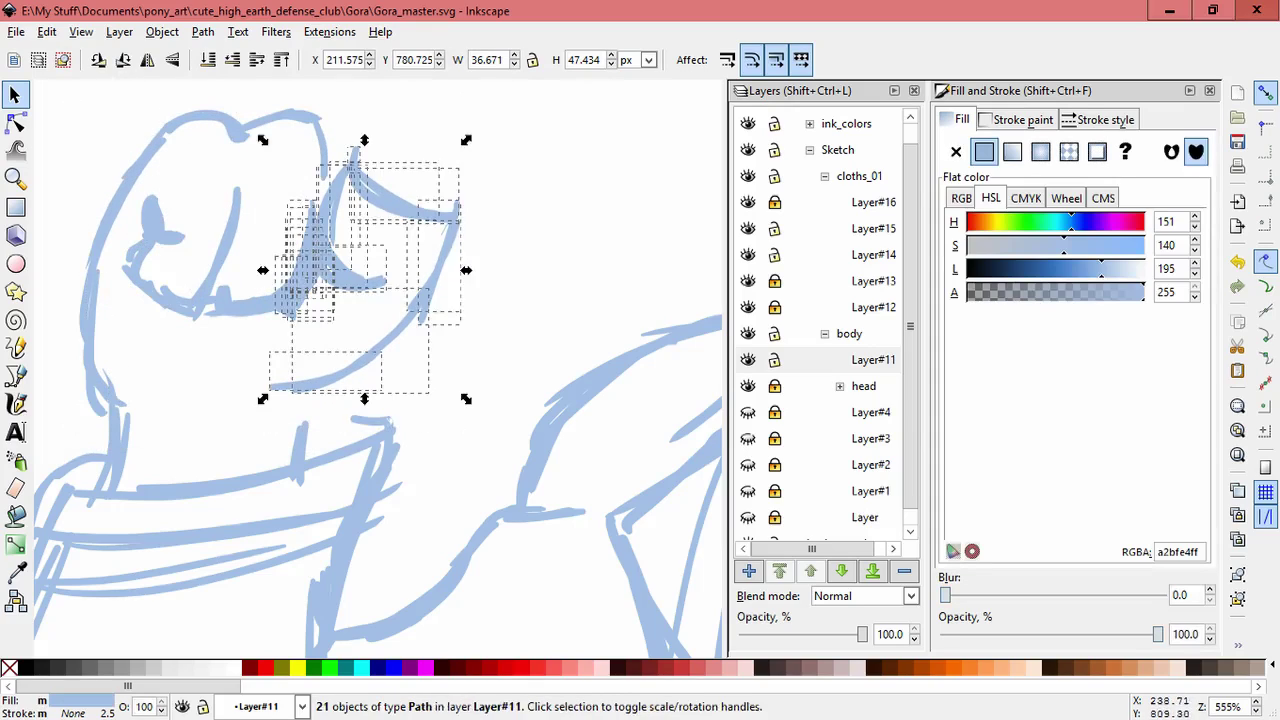
{"action": "left_click_drag", "start_coordinate": [330, 270], "coordinate": [343, 300]}
{"action": "key", "text": "Escape"}
{"action": "mouse_move", "coordinate": [263, 200]}
{"action": "left_mouse_down"}
{"action": "mouse_move", "coordinate": [329, 363]}
{"action": "mouse_move", "coordinate": [358, 368]}
{"action": "left_mouse_up"}
{"action": "left_click_drag", "start_coordinate": [300, 285], "coordinate": [305, 213]}
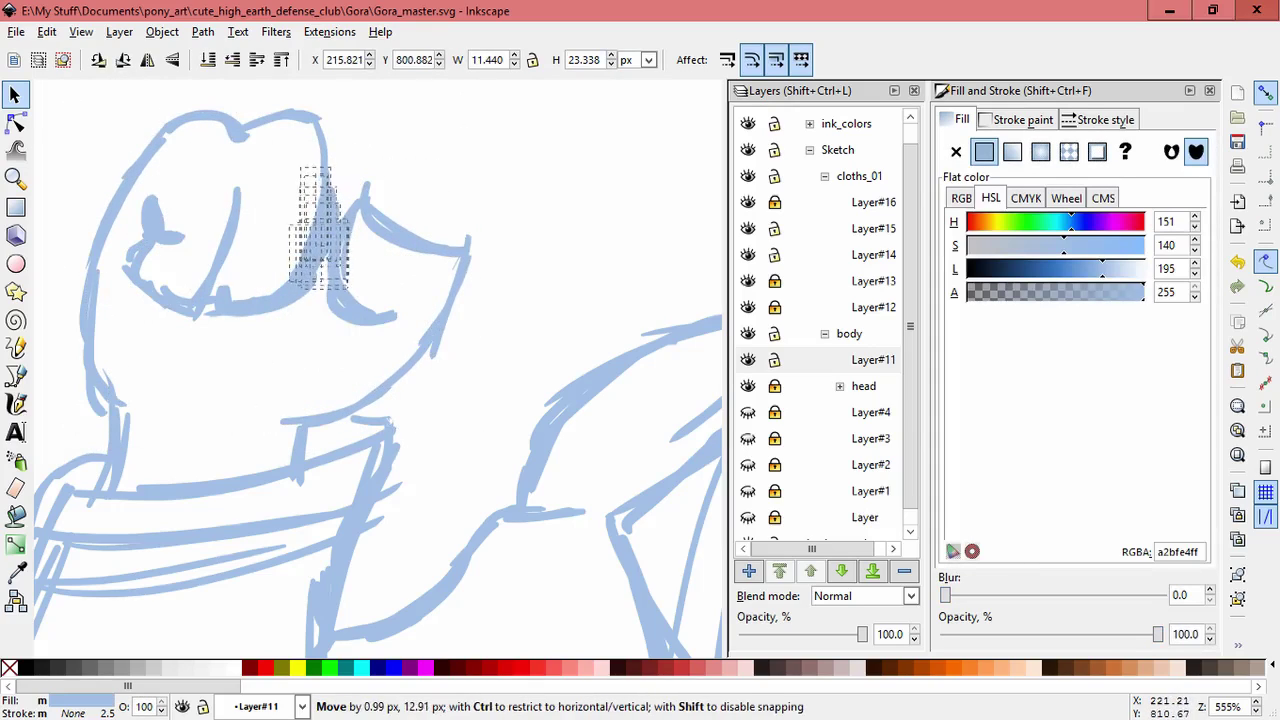
{"action": "key", "text": "Escape"}
Select the whole raised fist's strokes and shift them slightly away from the body
{"action": "left_click_drag", "start_coordinate": [500, 434], "coordinate": [80, 92]}
{"action": "left_click", "coordinate": [307, 165]}
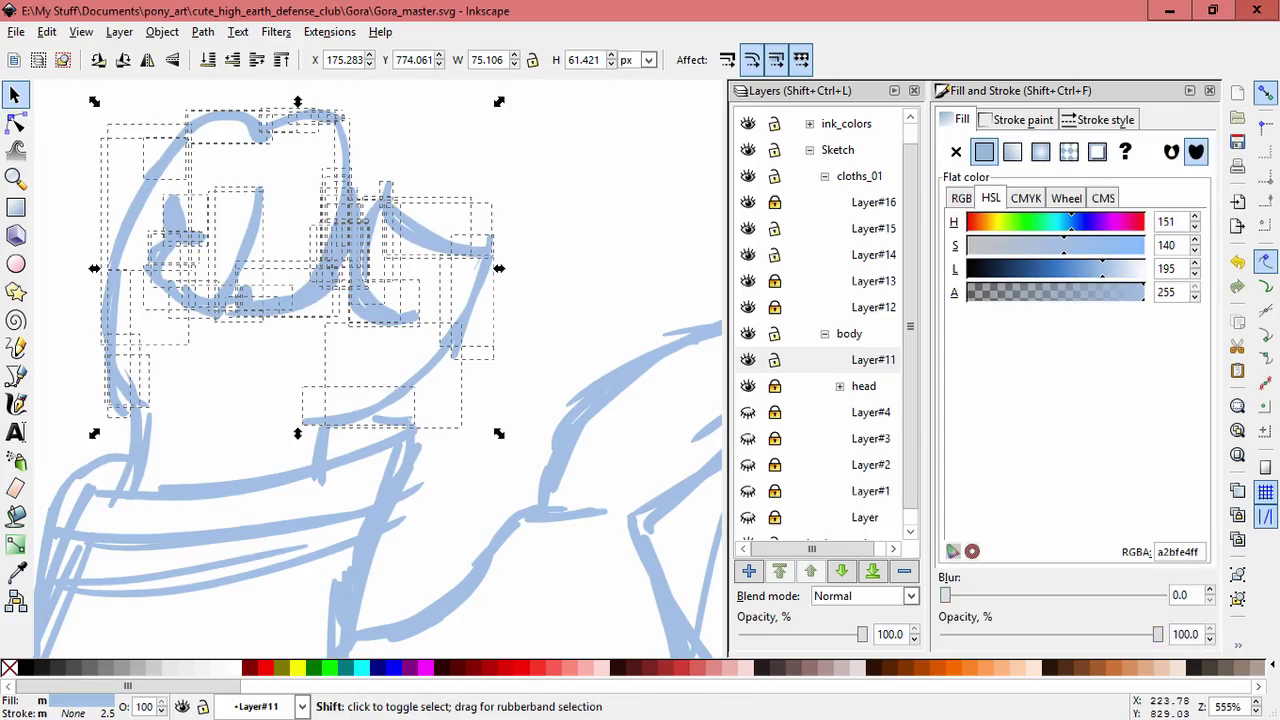
{"action": "left_click_drag", "start_coordinate": [297, 102], "coordinate": [295, 102]}
{"action": "key", "text": "Escape"}
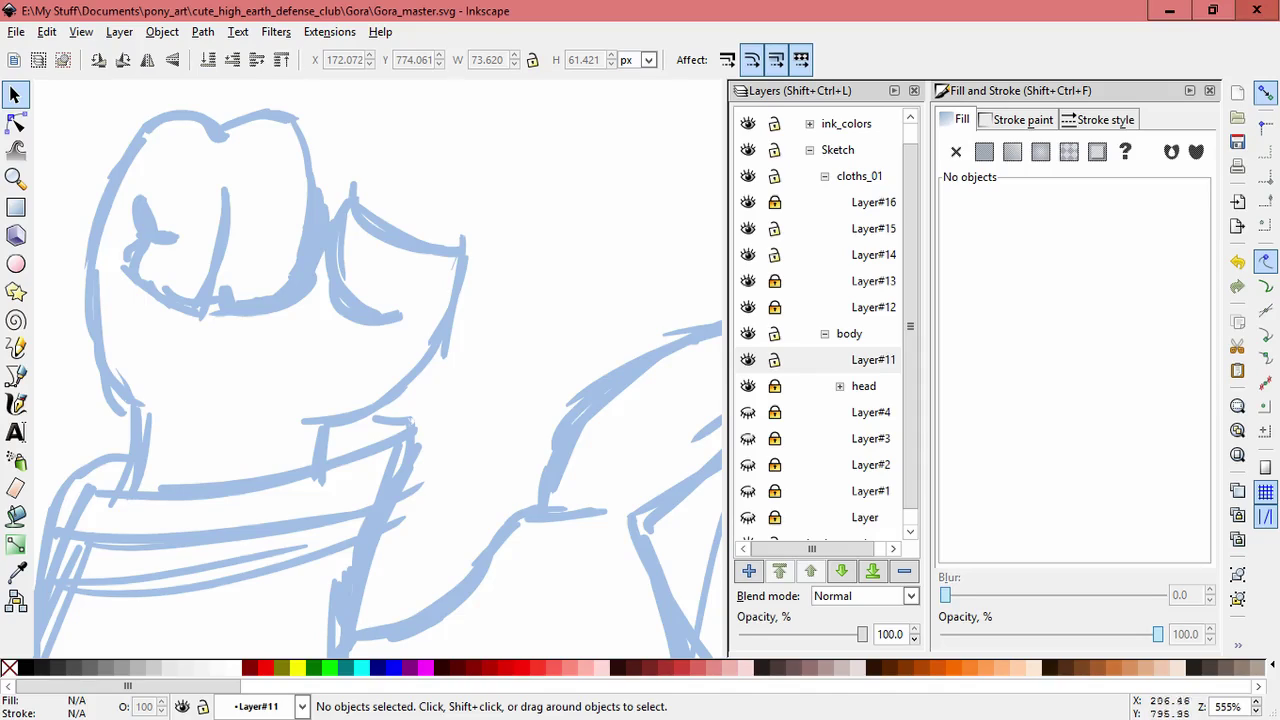
Draw two more finger knuckles along the body side of the fist and a short crease below the thumb
{"action": "key", "text": "c"}
{"action": "mouse_move", "coordinate": [298, 124]}
{"action": "left_mouse_down"}
{"action": "mouse_move", "coordinate": [353, 117]}
{"action": "mouse_move", "coordinate": [388, 137]}
{"action": "mouse_move", "coordinate": [370, 134]}
{"action": "mouse_move", "coordinate": [378, 204]}
{"action": "left_mouse_up"}
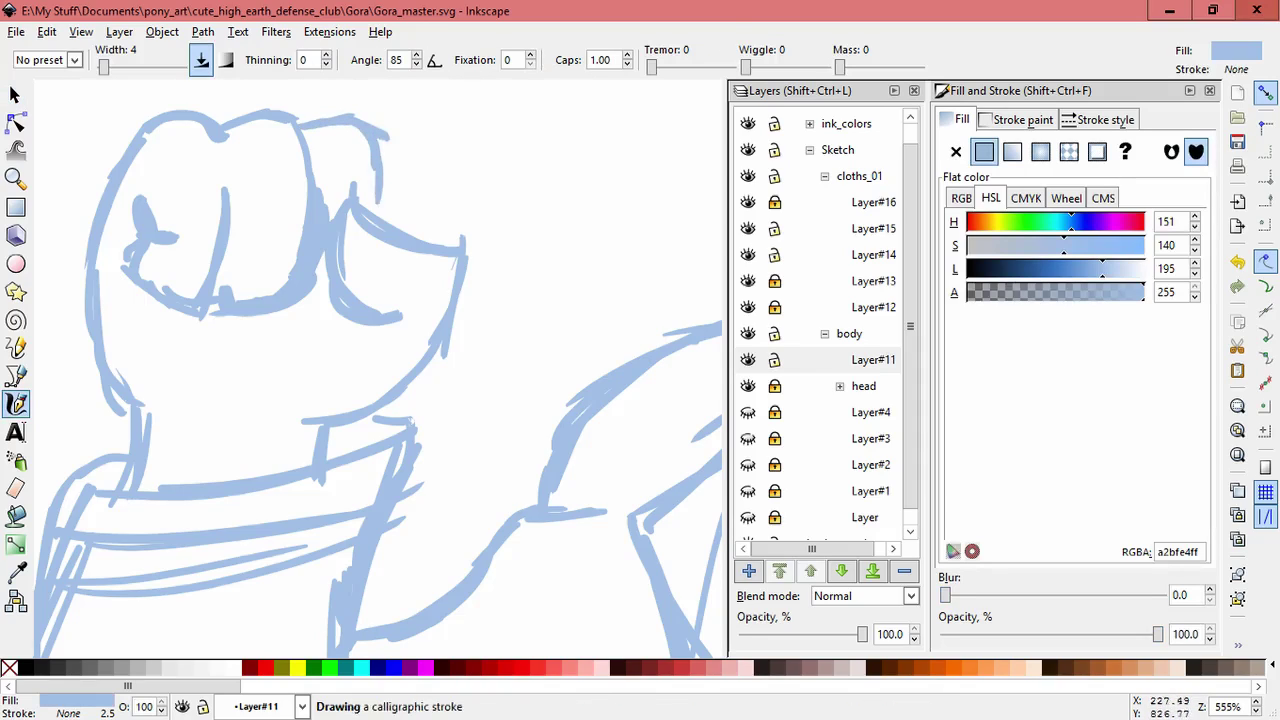
{"action": "left_click_drag", "start_coordinate": [328, 282], "coordinate": [276, 324]}
{"action": "left_click_drag", "start_coordinate": [388, 141], "coordinate": [440, 232]}
Delete the old curved finger strokes and creases inside the raised fist
{"action": "key", "text": "s"}
{"action": "left_click_drag", "start_coordinate": [114, 271], "coordinate": [186, 343]}
{"action": "left_click", "coordinate": [200, 365]}
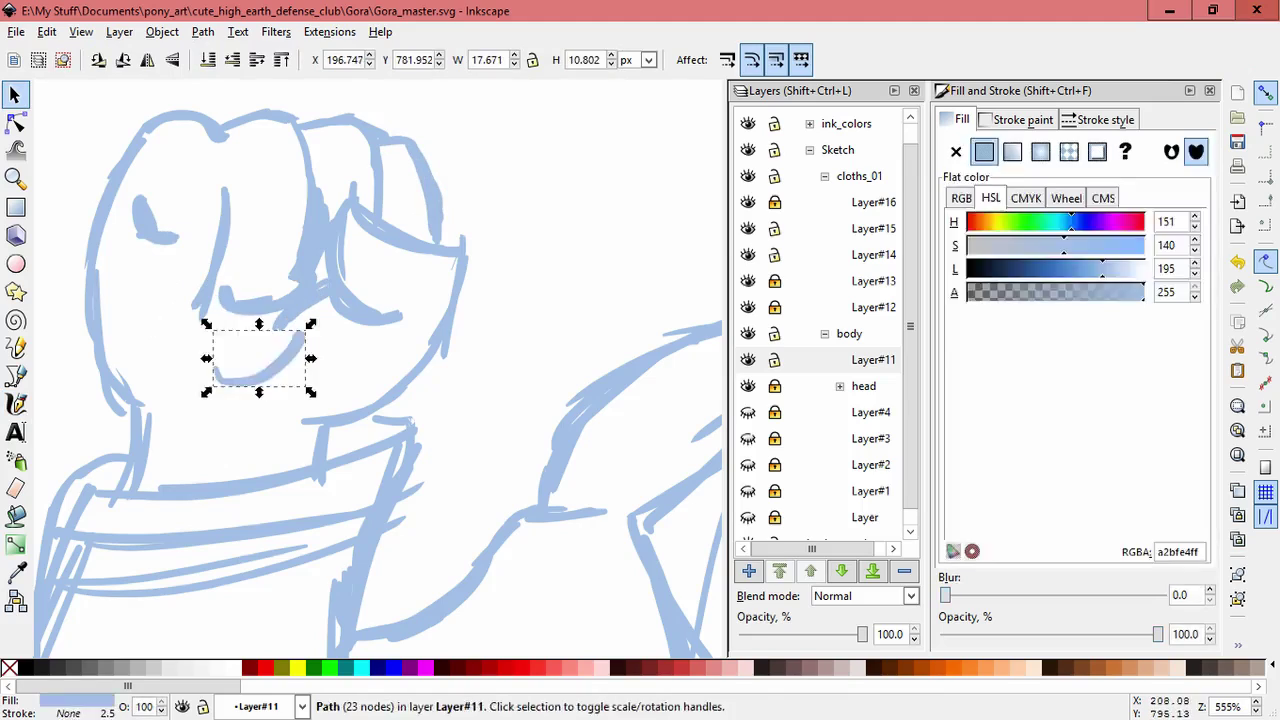
{"action": "key", "text": "Delete"}
{"action": "left_click", "coordinate": [197, 322]}
{"action": "key", "text": "Delete"}
{"action": "left_click_drag", "start_coordinate": [114, 180], "coordinate": [217, 263]}
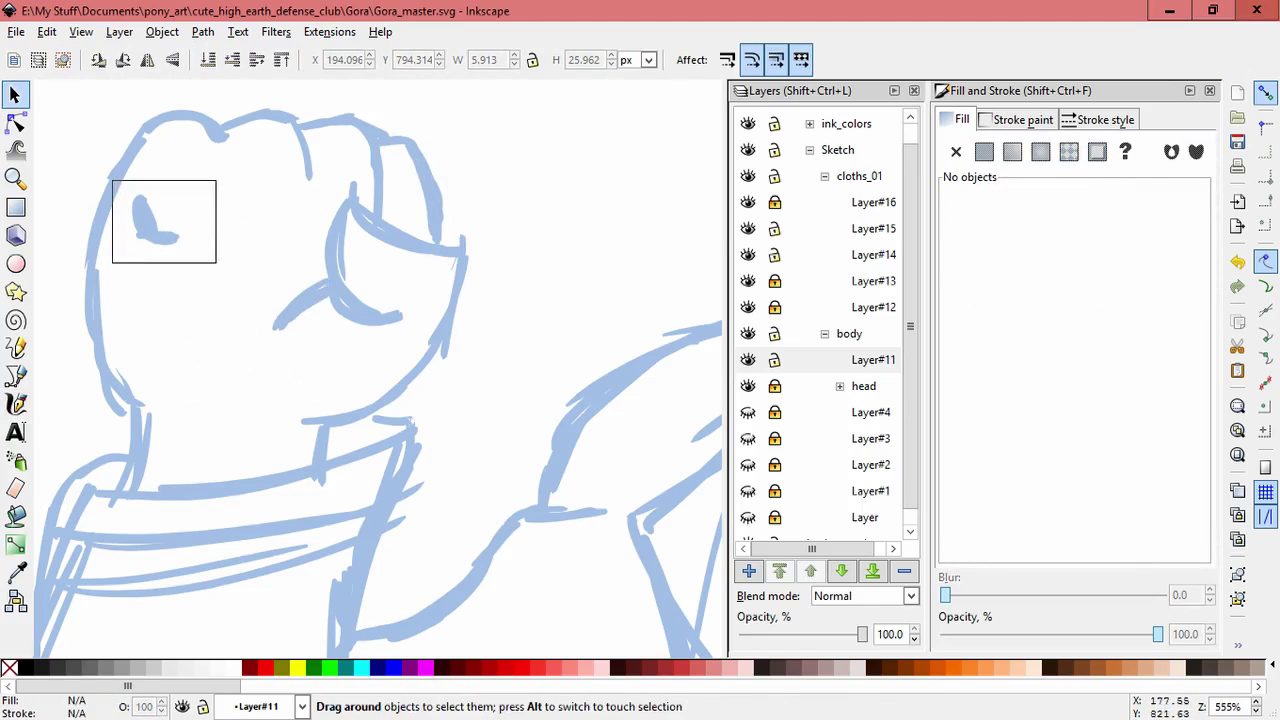
{"action": "key", "text": "Delete"}
Draw angled finger creases and lower finger edges inside the raised fist with the Calligraphy tool
{"action": "key", "text": "c"}
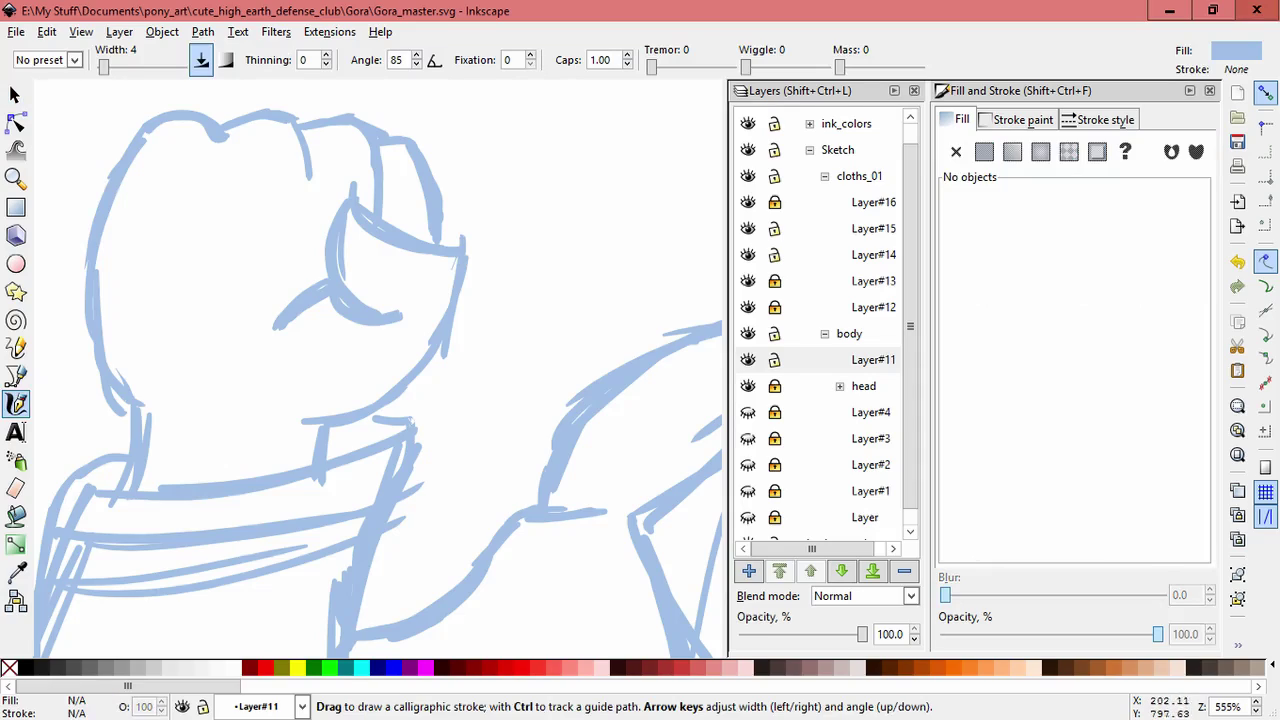
{"action": "mouse_move", "coordinate": [332, 180]}
{"action": "left_mouse_down"}
{"action": "mouse_move", "coordinate": [330, 240]}
{"action": "mouse_move", "coordinate": [266, 326]}
{"action": "left_mouse_up"}
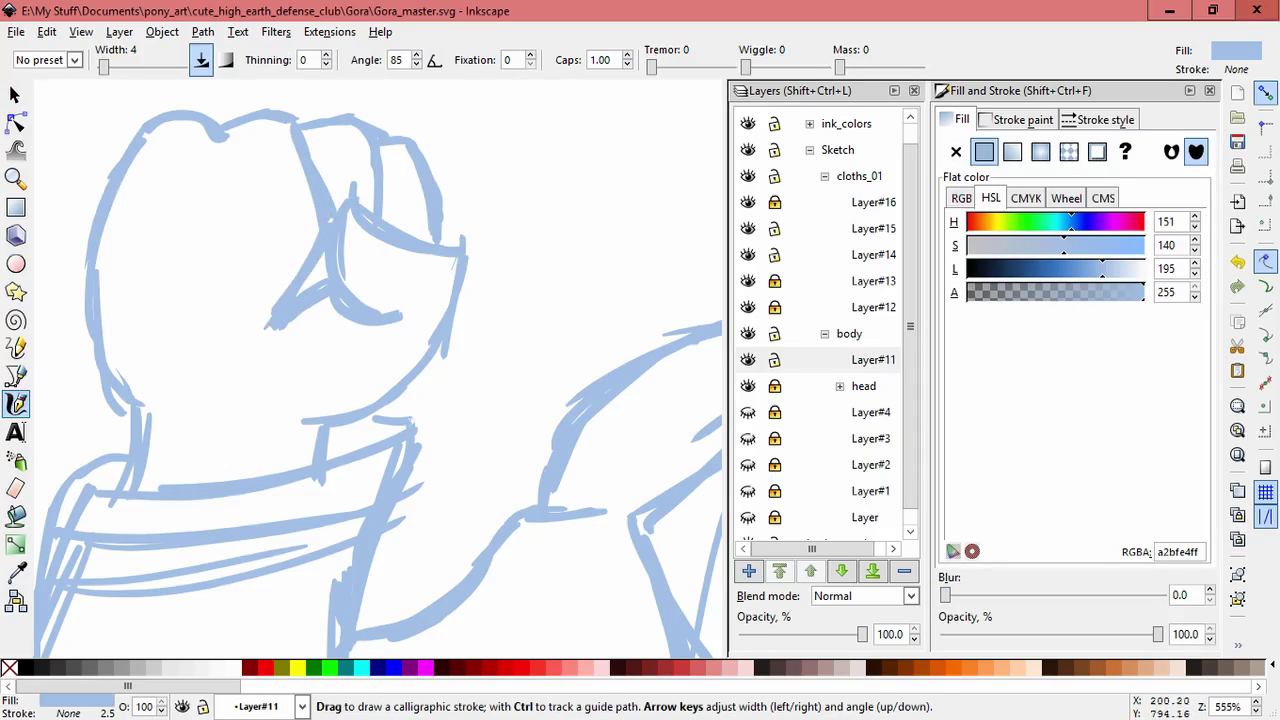
{"action": "mouse_move", "coordinate": [228, 163]}
{"action": "left_mouse_down"}
{"action": "mouse_move", "coordinate": [250, 236]}
{"action": "mouse_move", "coordinate": [218, 318]}
{"action": "mouse_move", "coordinate": [155, 355]}
{"action": "left_mouse_up"}
{"action": "left_click_drag", "start_coordinate": [175, 268], "coordinate": [143, 348]}
{"action": "mouse_move", "coordinate": [150, 188]}
{"action": "left_mouse_down"}
{"action": "mouse_move", "coordinate": [180, 258]}
{"action": "mouse_move", "coordinate": [168, 278]}
{"action": "left_mouse_up"}
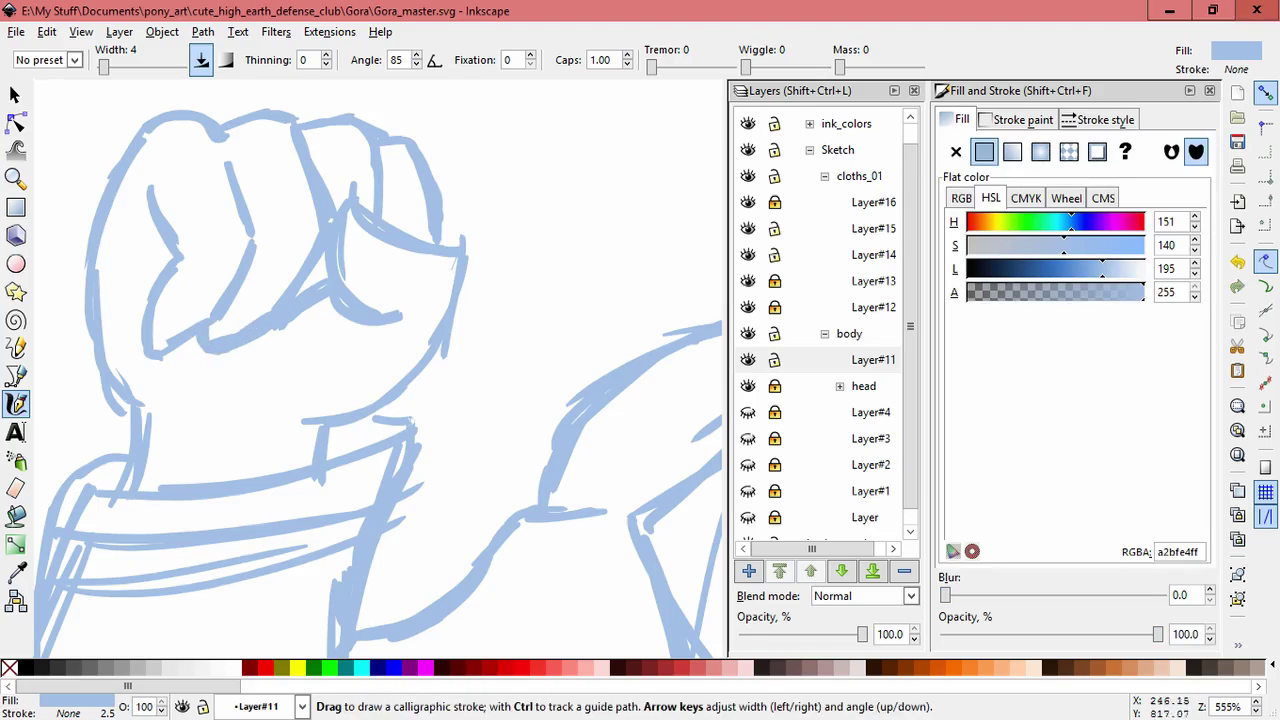
Undo the newly drawn finger creases inside the raised fist
{"action": "key", "text": "ctrl+z"}
{"action": "key", "text": "ctrl+z"}
{"action": "key", "text": "ctrl+z"}
{"action": "key", "text": "ctrl+z"}
{"action": "key", "text": "ctrl+z"}
{"action": "key", "text": "ctrl+z"}
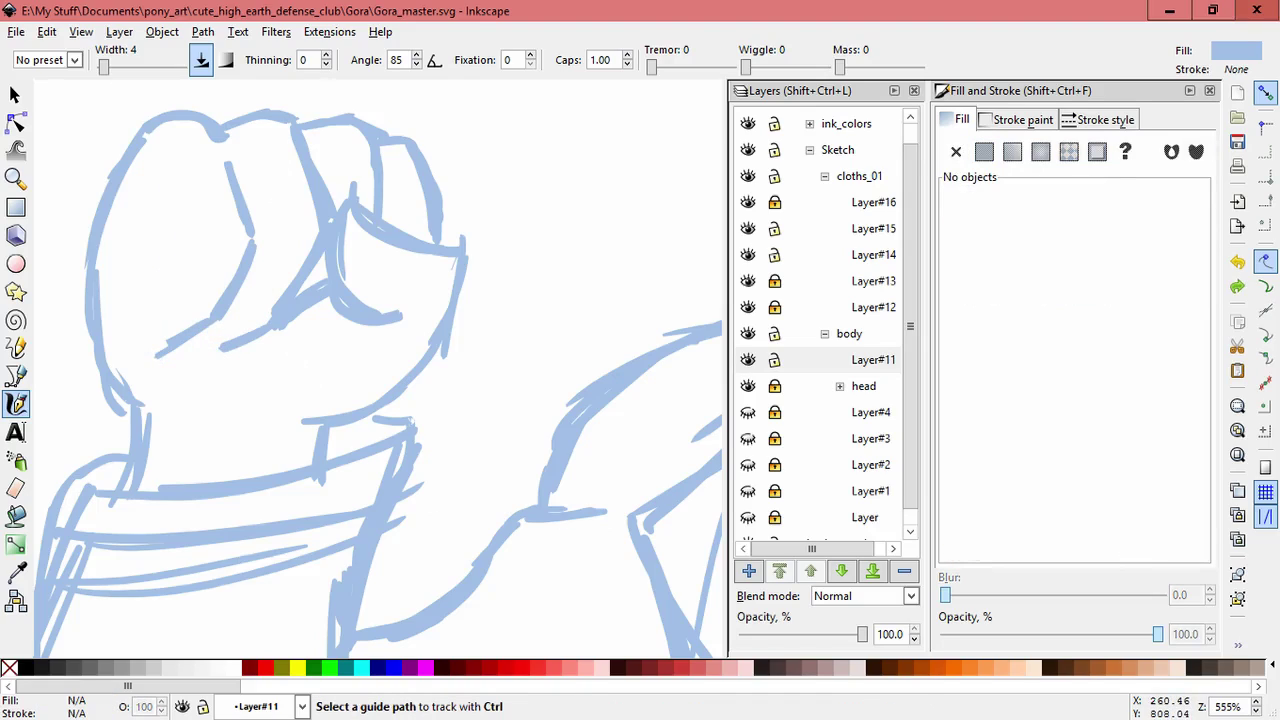
{"action": "key", "text": "ctrl+z"}
{"action": "key", "text": "ctrl+z"}
{"action": "key", "text": "ctrl+z"}
Add a new layer inside the Sketch layer and name it Ax
{"action": "scroll", "coordinate": [387, 266], "scroll_direction": "down", "scroll_amount": 4}
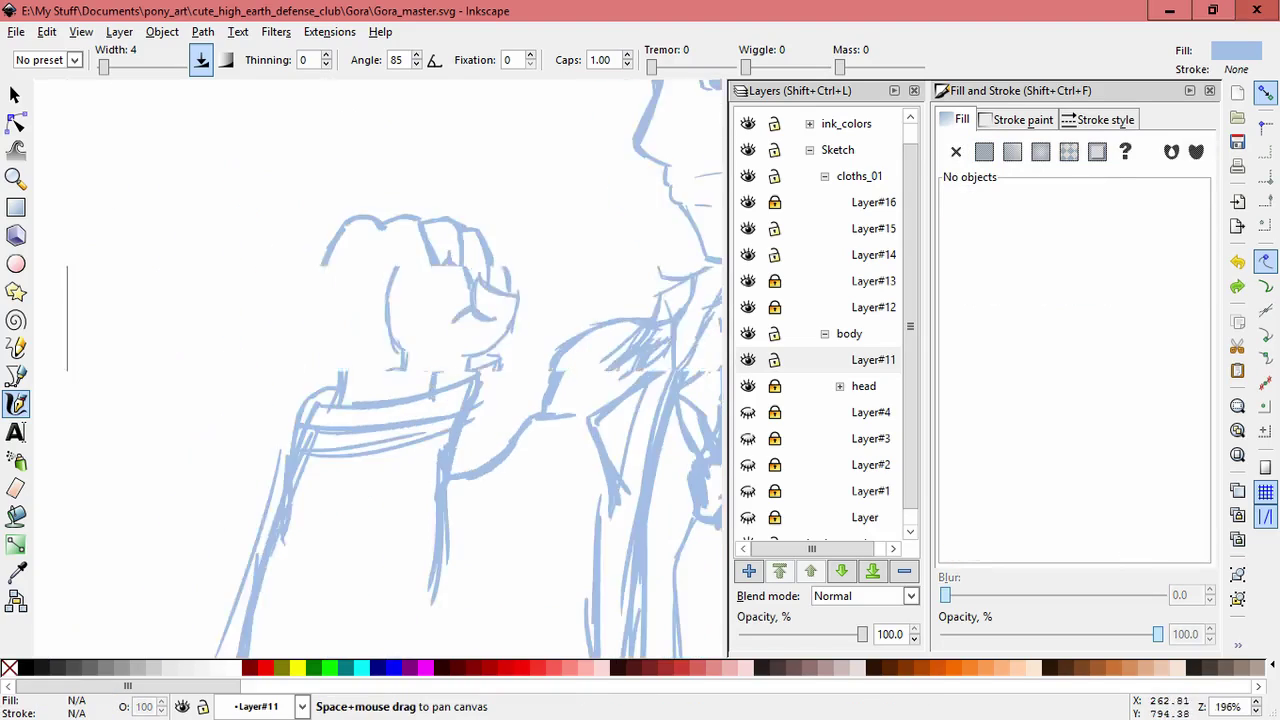
{"action": "key", "text": "ctrl+shift+z"}
{"action": "key", "text": "ctrl+shift+z"}
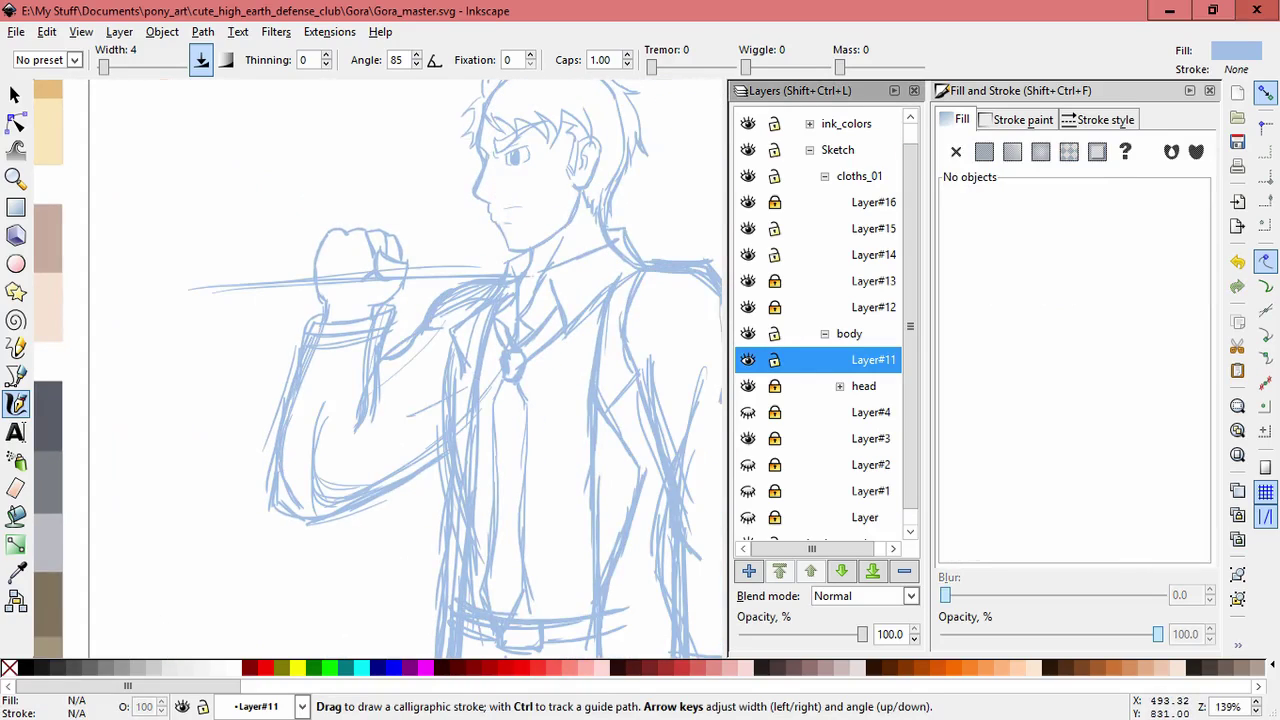
{"action": "key", "text": "ctrl+shift+z"}
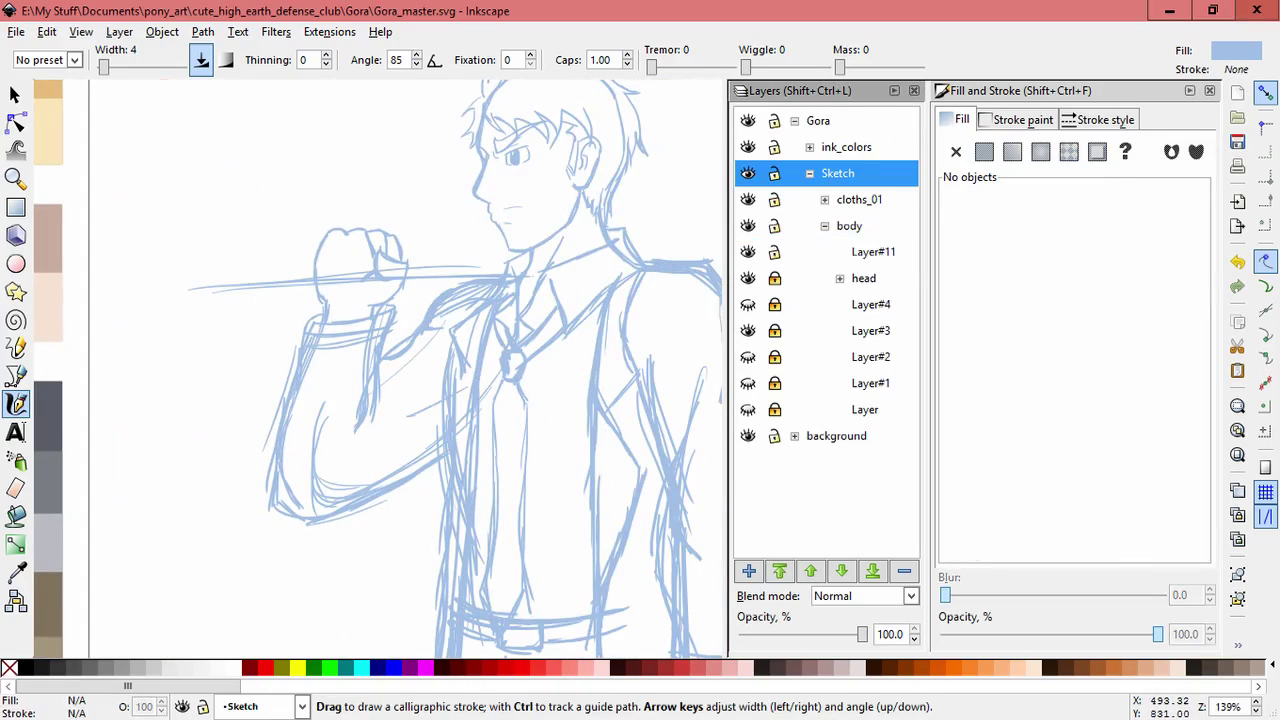
{"action": "key", "text": "ctrl+shift+n"}
{"action": "key", "text": "Return"}
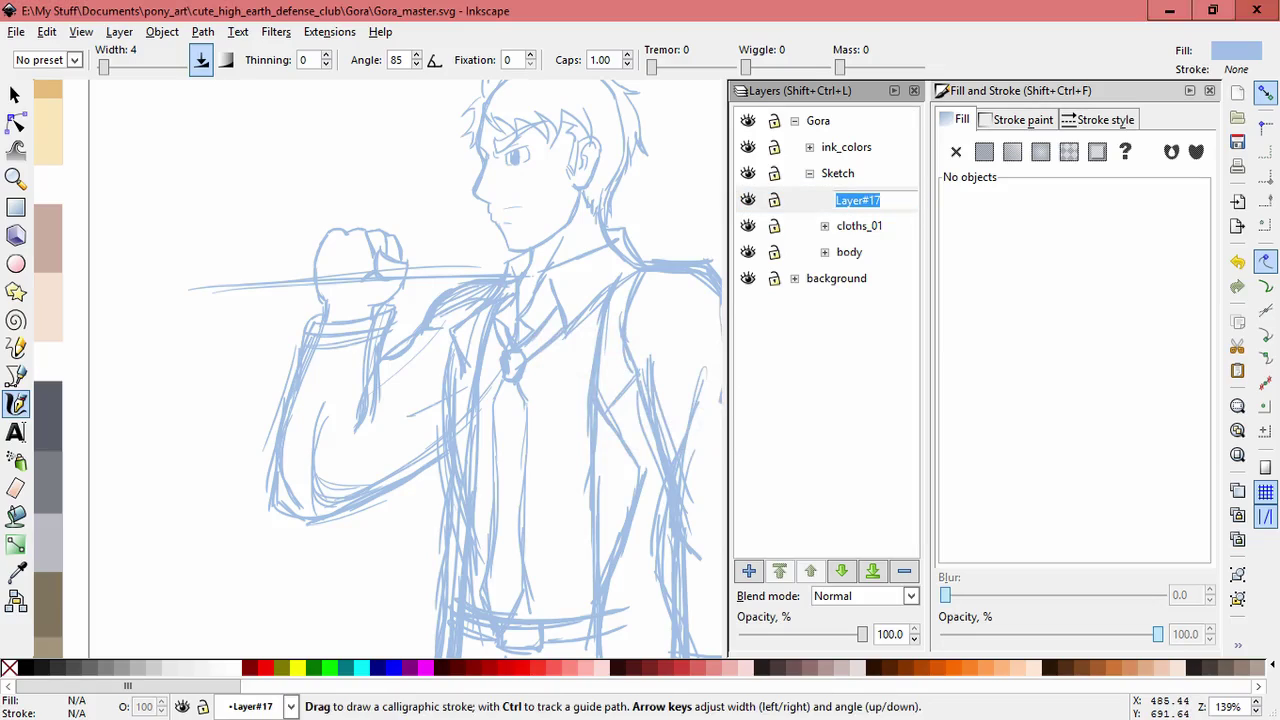
{"action": "type", "text": "Ax"}
{"action": "key", "text": "Return"}
Add a sublayer with the default name inside the Ax layer
{"action": "key", "text": "ctrl+shift+n"}
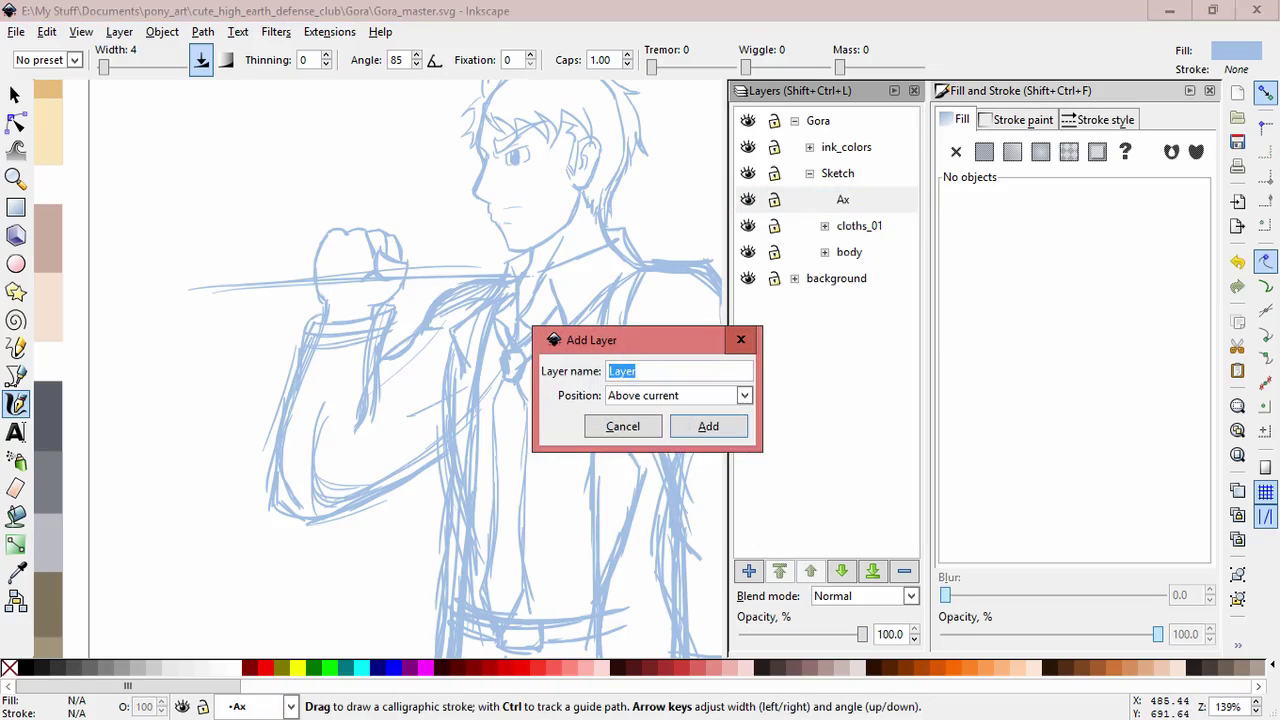
{"action": "key", "text": "Tab"}
{"action": "key", "text": "Down"}
{"action": "key", "text": "Down"}
{"action": "key", "text": "Return"}
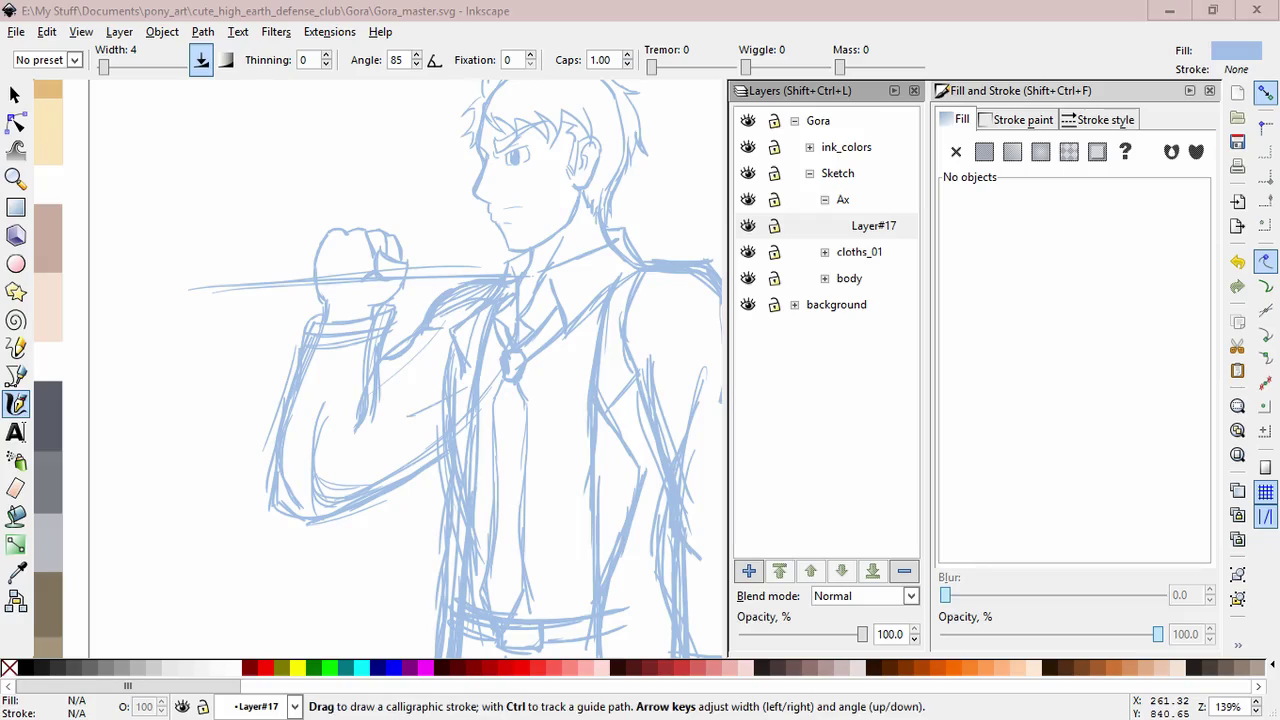
Sketch the ax handle running through the fist to the neck, and start the ax head beside the face
{"action": "left_click_drag", "start_coordinate": [200, 292], "coordinate": [476, 278]}
{"action": "mouse_move", "coordinate": [190, 268]}
{"action": "left_mouse_down"}
{"action": "mouse_move", "coordinate": [300, 250]}
{"action": "mouse_move", "coordinate": [496, 250]}
{"action": "left_mouse_up"}
{"action": "left_click_drag", "start_coordinate": [402, 256], "coordinate": [492, 255]}
{"action": "left_click_drag", "start_coordinate": [332, 260], "coordinate": [372, 258]}
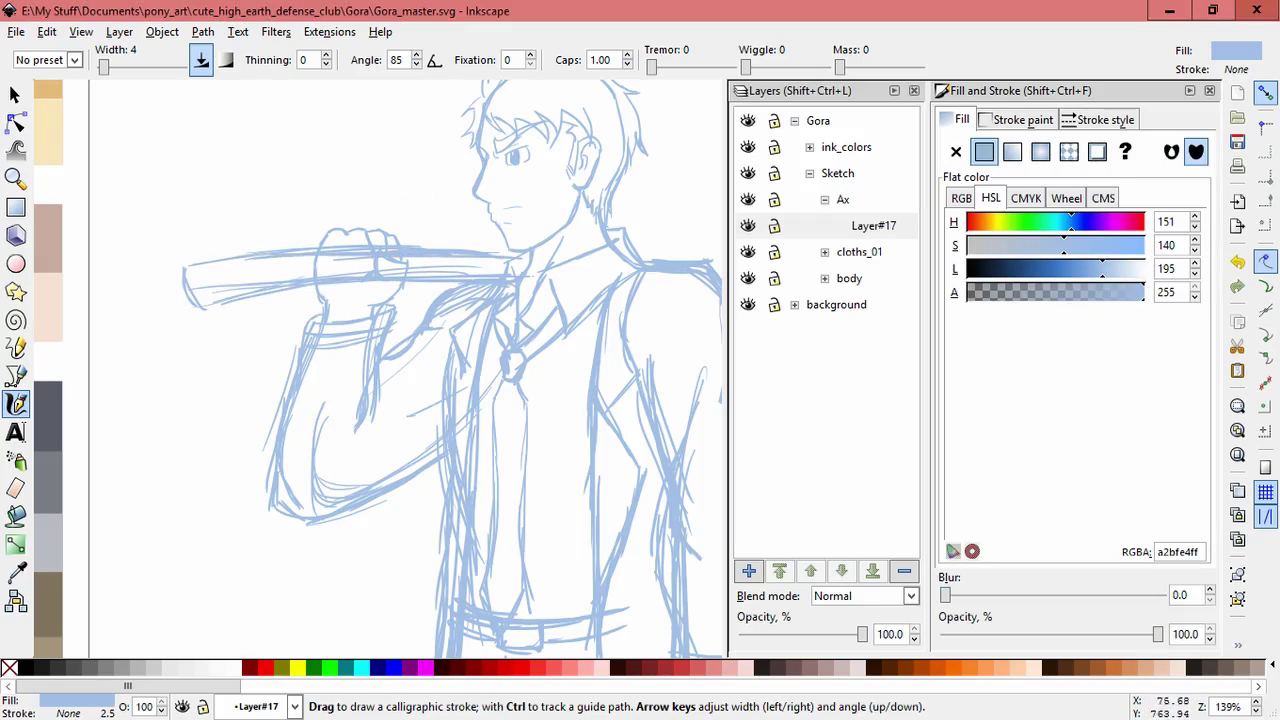
{"action": "scroll", "coordinate": [510, 205], "scroll_direction": "up", "scroll_amount": 1, "text": "ctrl"}
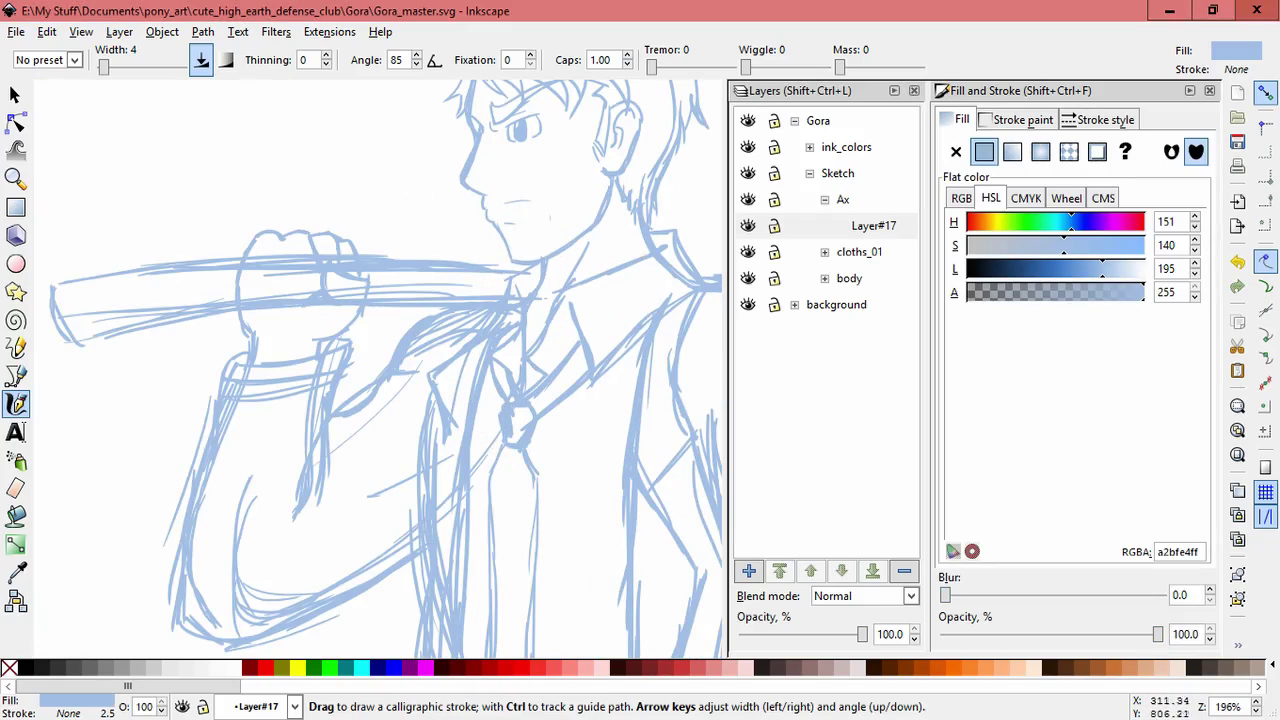
{"action": "left_click_drag", "start_coordinate": [450, 182], "coordinate": [463, 216]}
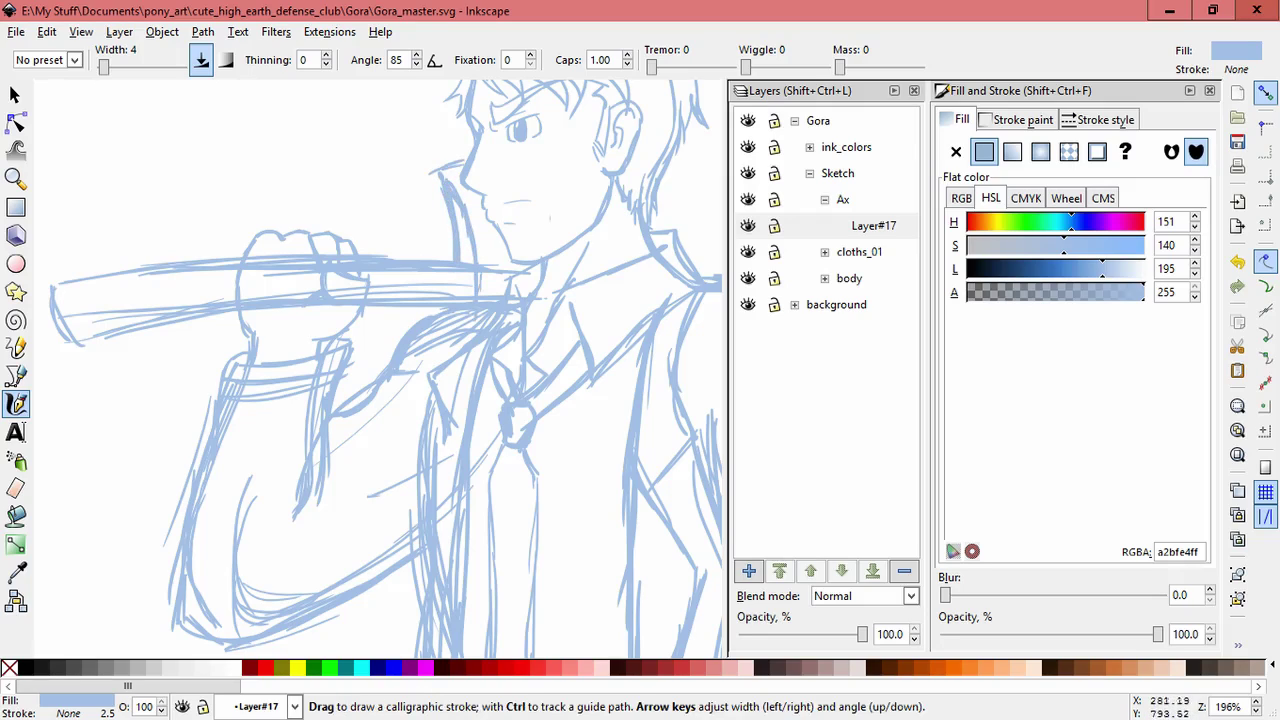
{"action": "key", "text": "space"}
{"action": "key", "text": "minus"}
{"action": "key", "text": "minus"}
{"action": "scroll", "coordinate": [380, 370], "scroll_direction": "down", "scroll_amount": 2}
{"action": "key", "text": "s"}
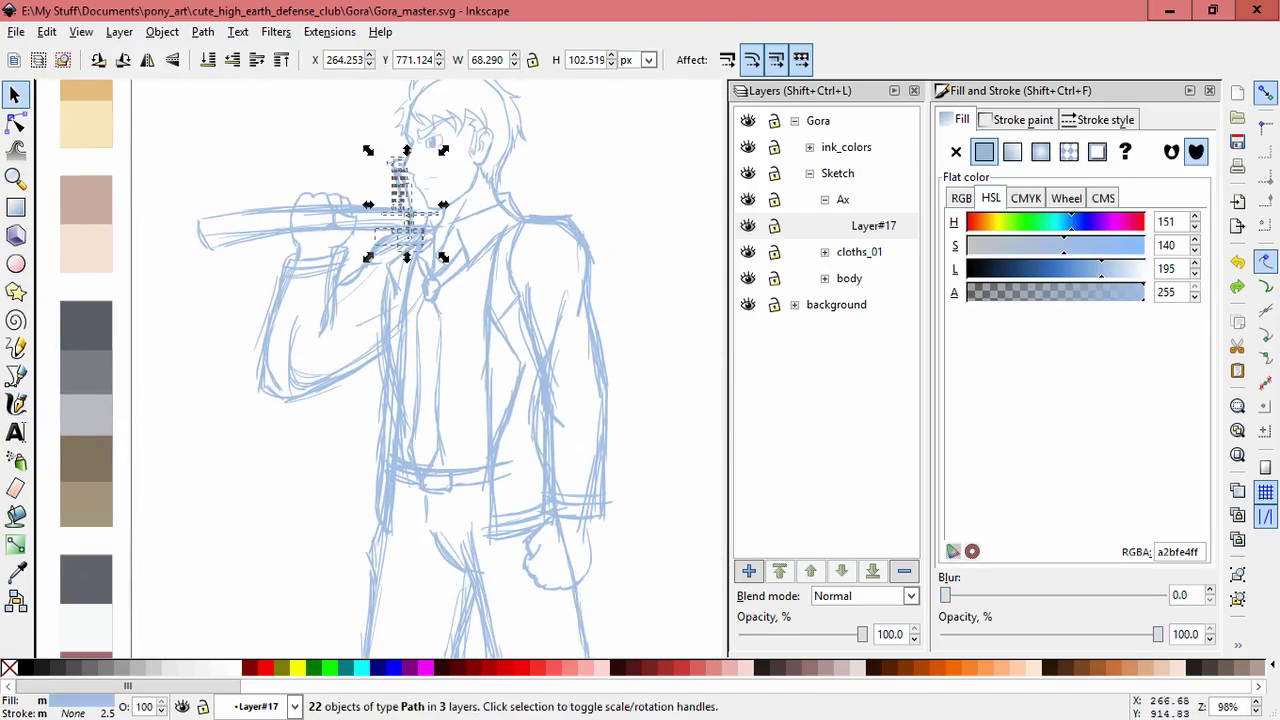
{"action": "key", "text": "Escape"}
{"action": "left_click", "coordinate": [420, 212]}
{"action": "scroll", "coordinate": [466, 199], "scroll_direction": "up", "scroll_amount": 1}
{"action": "scroll", "coordinate": [461, 203], "scroll_direction": "left", "scroll_amount": 1}
{"action": "left_click_drag", "start_coordinate": [482, 251], "coordinate": [405, 211]}
{"action": "key", "text": "Escape"}
{"action": "left_click", "coordinate": [392, 205]}
{"action": "key", "text": "Escape"}
{"action": "key", "text": "minus"}
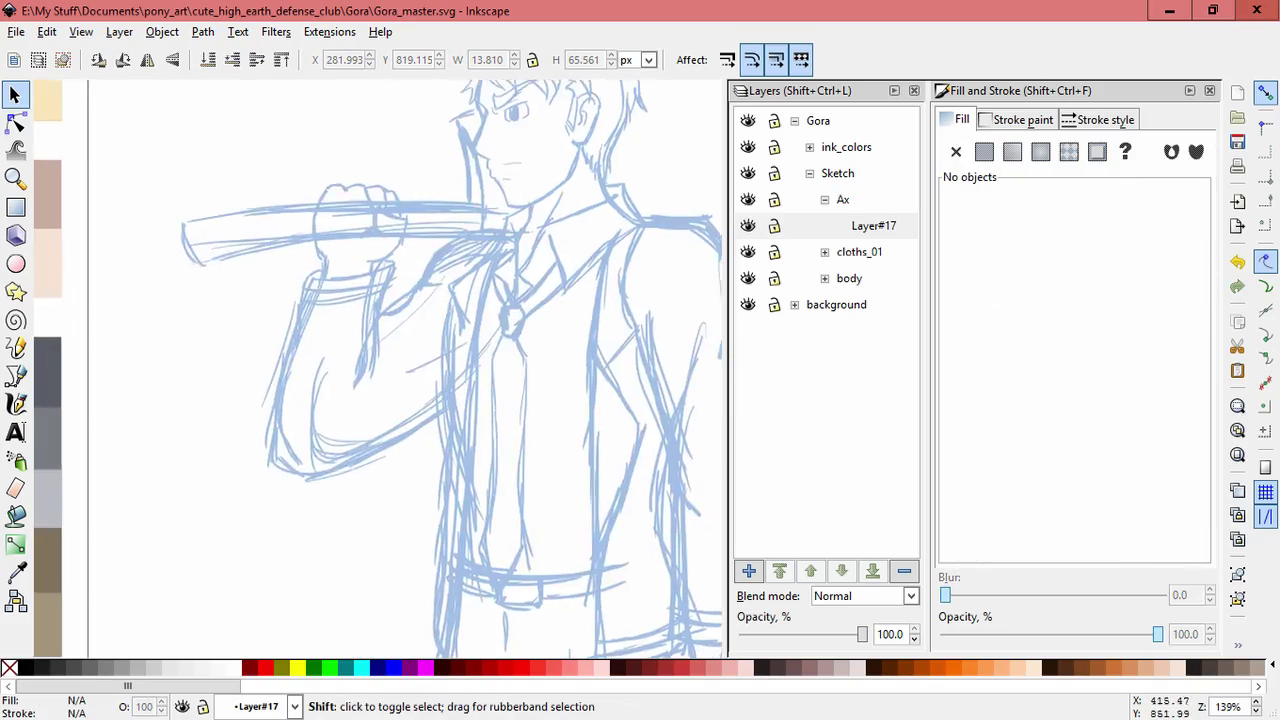
{"action": "key", "text": "minus"}
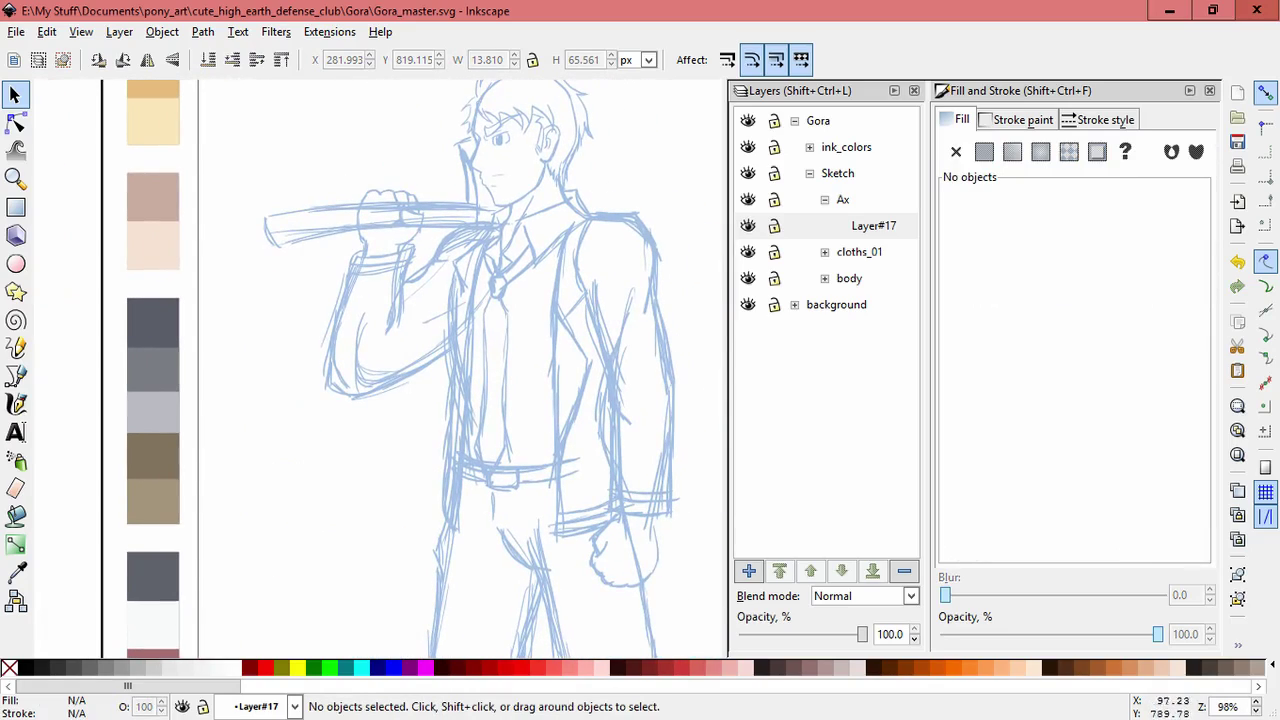
Lower the Ax layer beneath the cloths_01 and body layers
{"action": "left_click", "coordinate": [843, 199]}
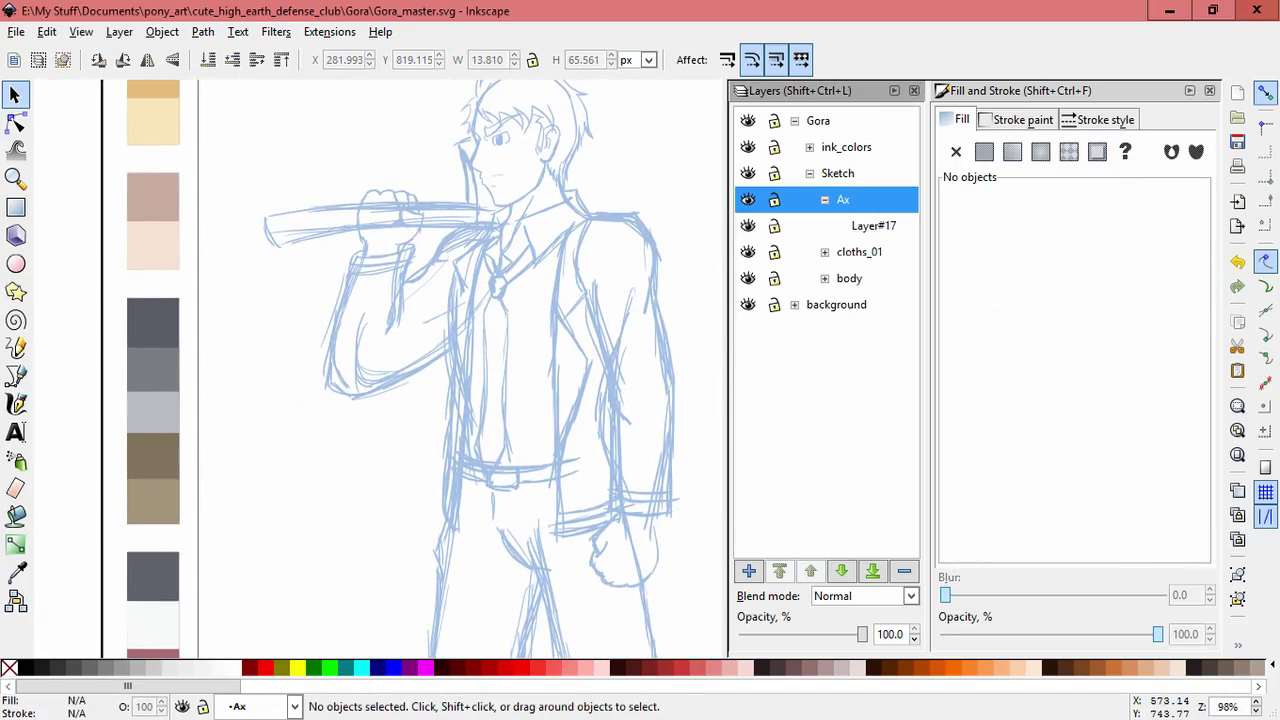
{"action": "left_click", "coordinate": [841, 570]}
{"action": "left_click", "coordinate": [841, 570]}
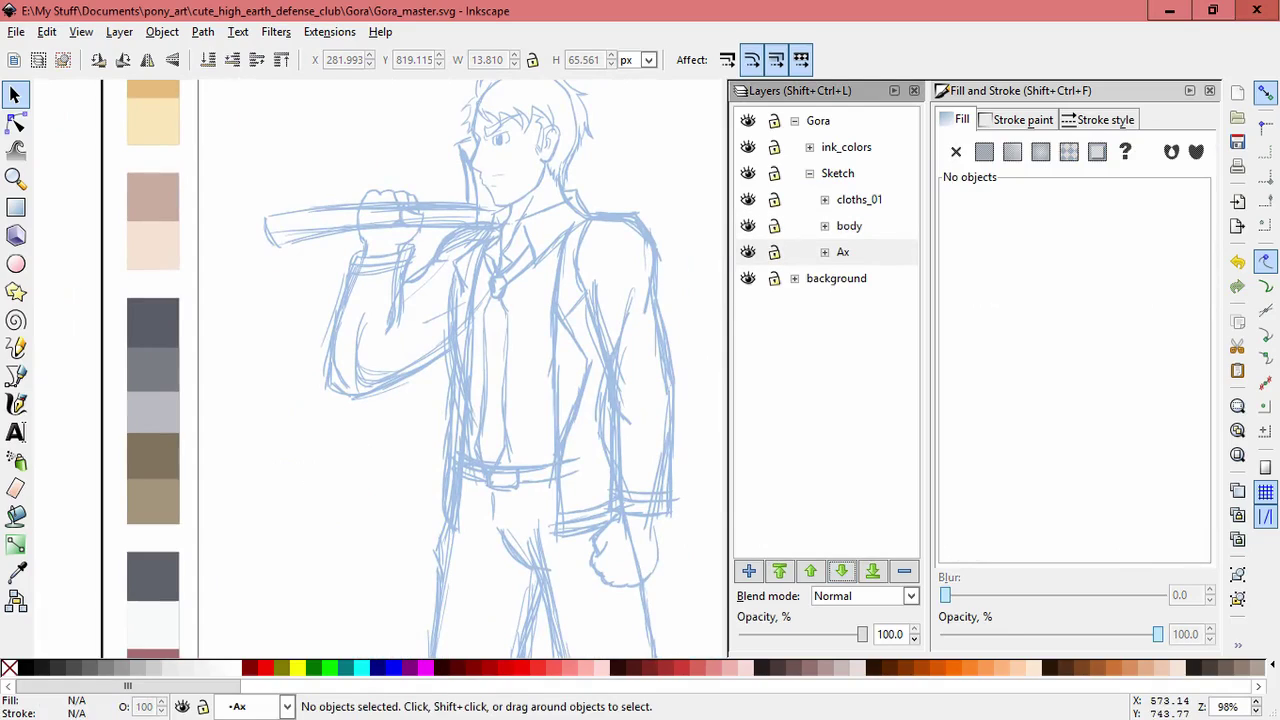
Make Layer#11 in the body layer active, and lock Layer#17 inside the Ax layer
{"action": "left_click", "coordinate": [825, 226]}
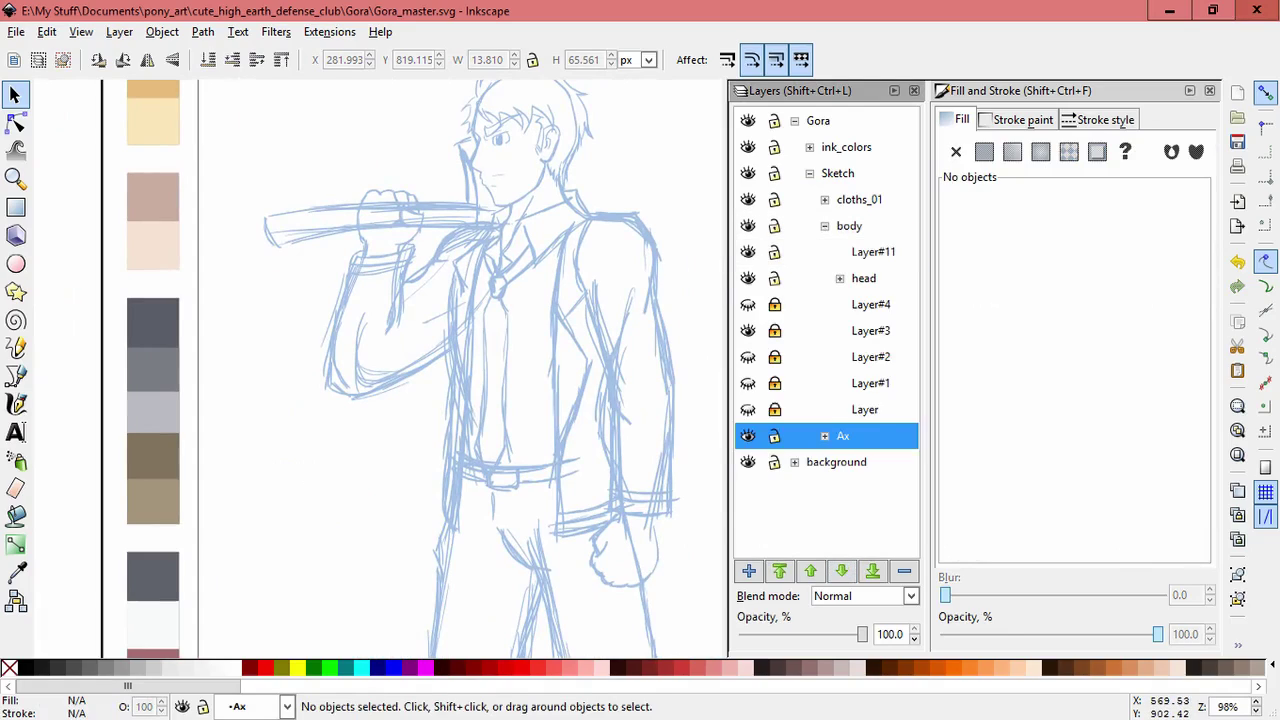
{"action": "left_click", "coordinate": [873, 252]}
{"action": "key", "text": "c"}
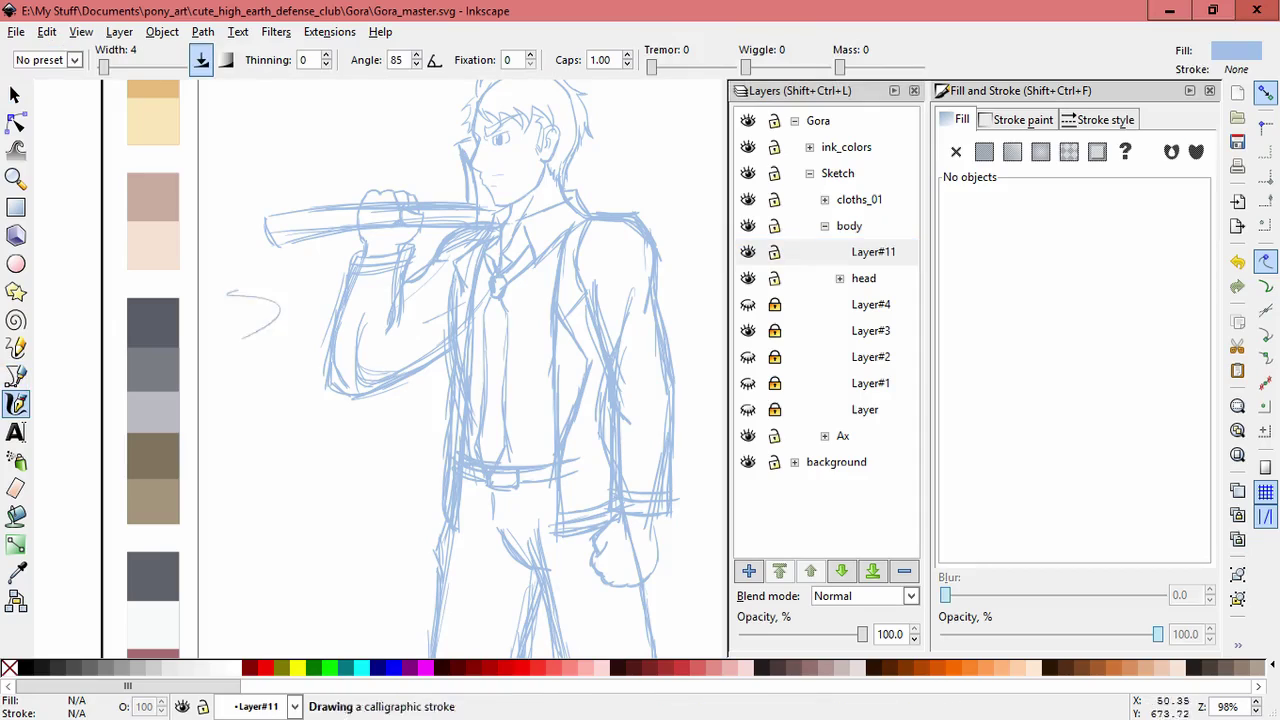
{"action": "scroll", "coordinate": [370, 181], "scroll_direction": "up", "scroll_amount": 5}
{"action": "key", "text": "s"}
{"action": "left_click_drag", "start_coordinate": [350, 240], "coordinate": [262, 185]}
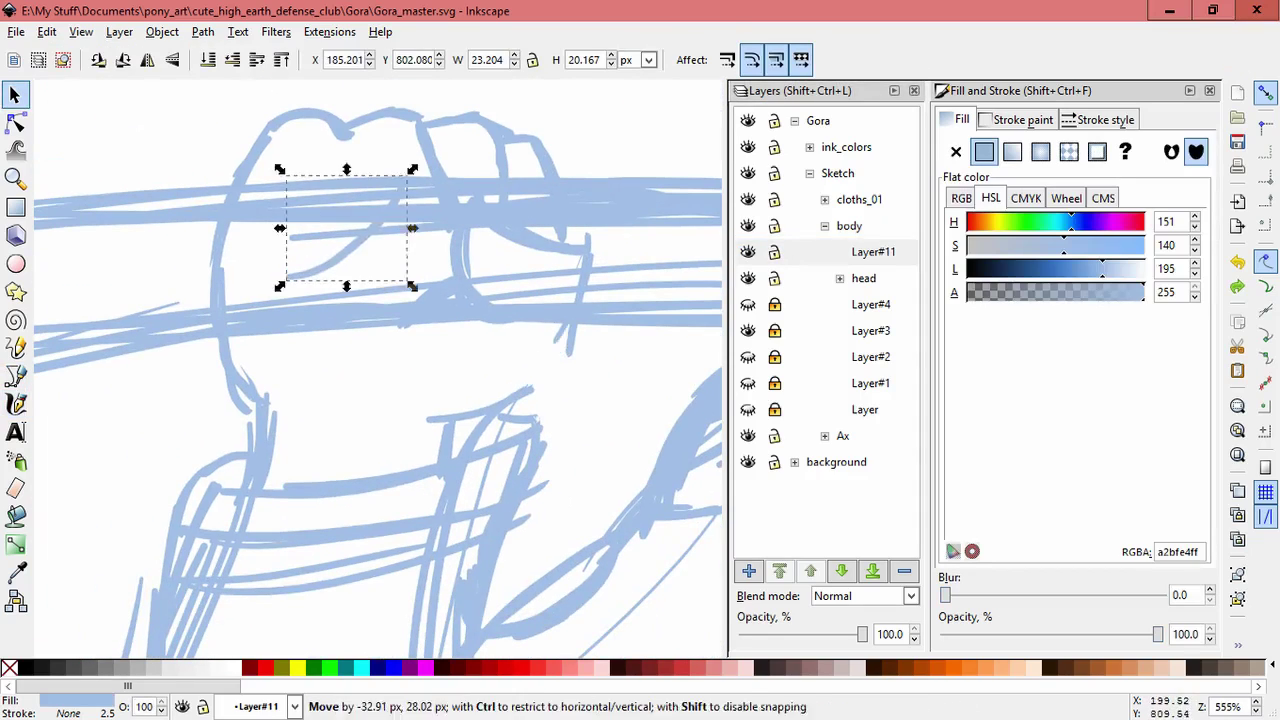
{"action": "key", "text": "ctrl+z"}
{"action": "left_click", "coordinate": [840, 278]}
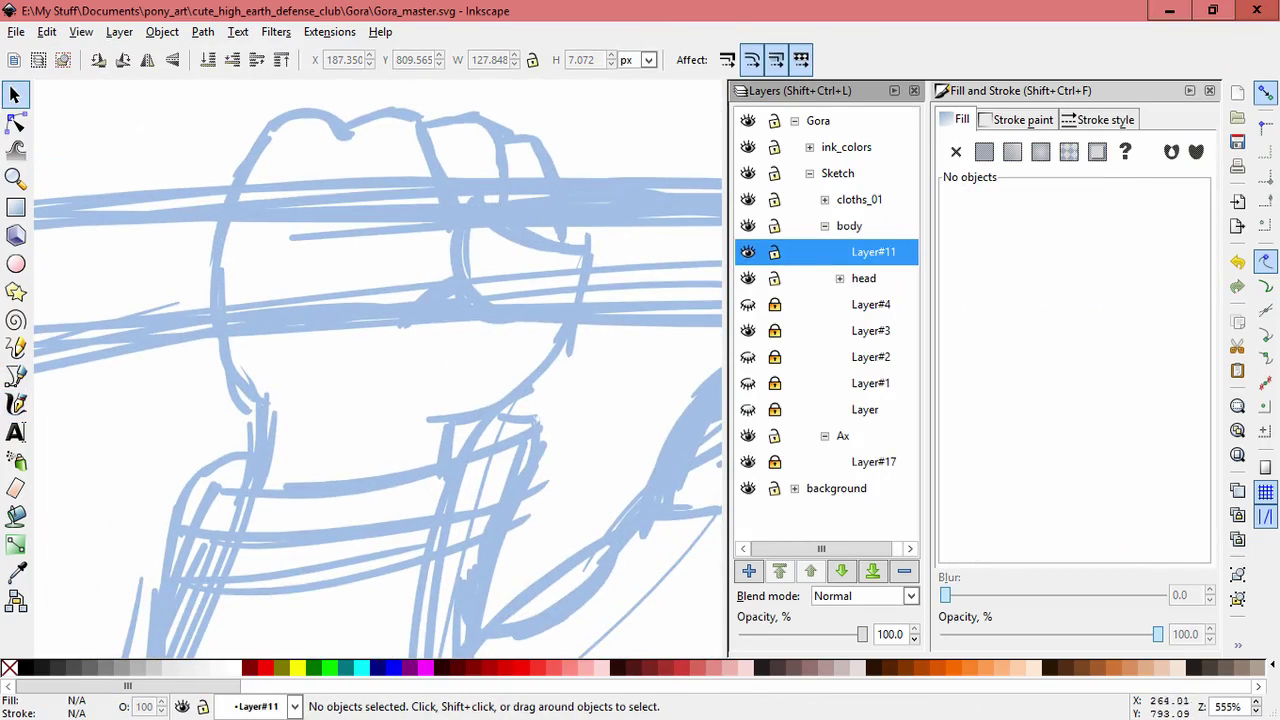
Delete the short crease below the thumb, and draw a new lower finger edge beside it
{"action": "left_click", "coordinate": [450, 357]}
{"action": "key", "text": "Delete"}
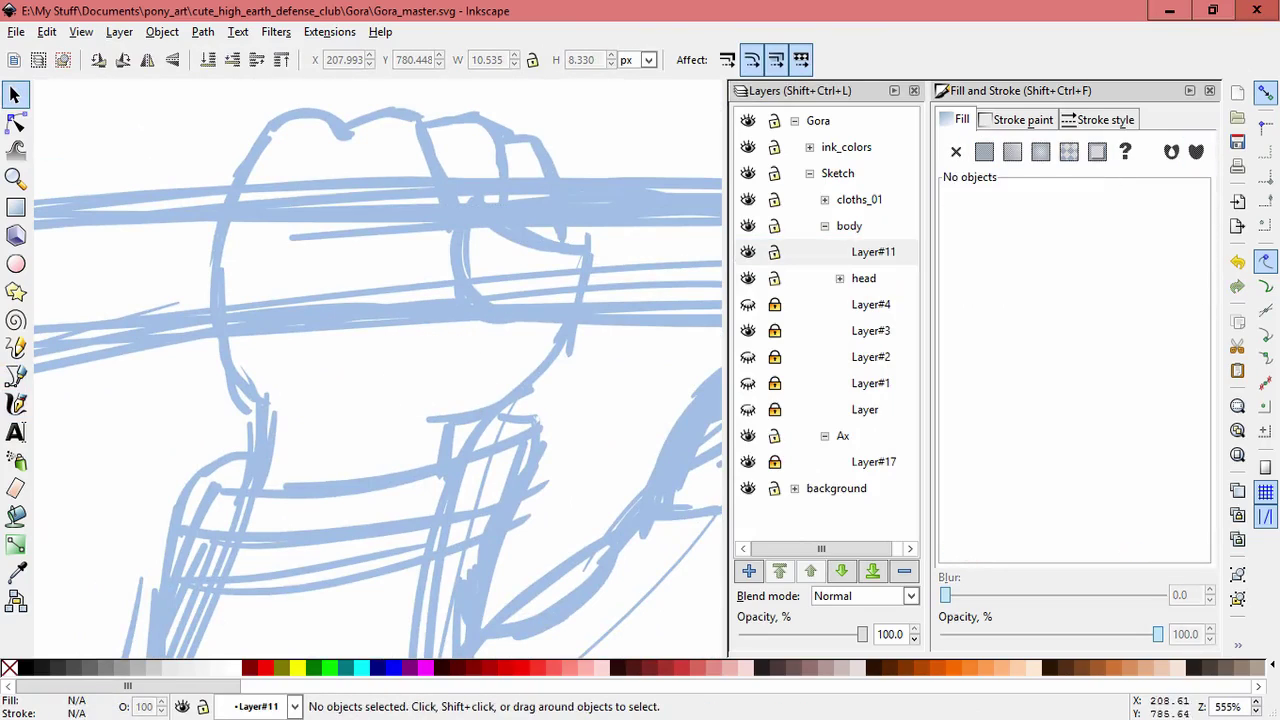
{"action": "key", "text": "c"}
{"action": "mouse_move", "coordinate": [371, 324]}
{"action": "left_mouse_down"}
{"action": "mouse_move", "coordinate": [372, 346]}
{"action": "mouse_move", "coordinate": [432, 324]}
{"action": "left_mouse_up"}
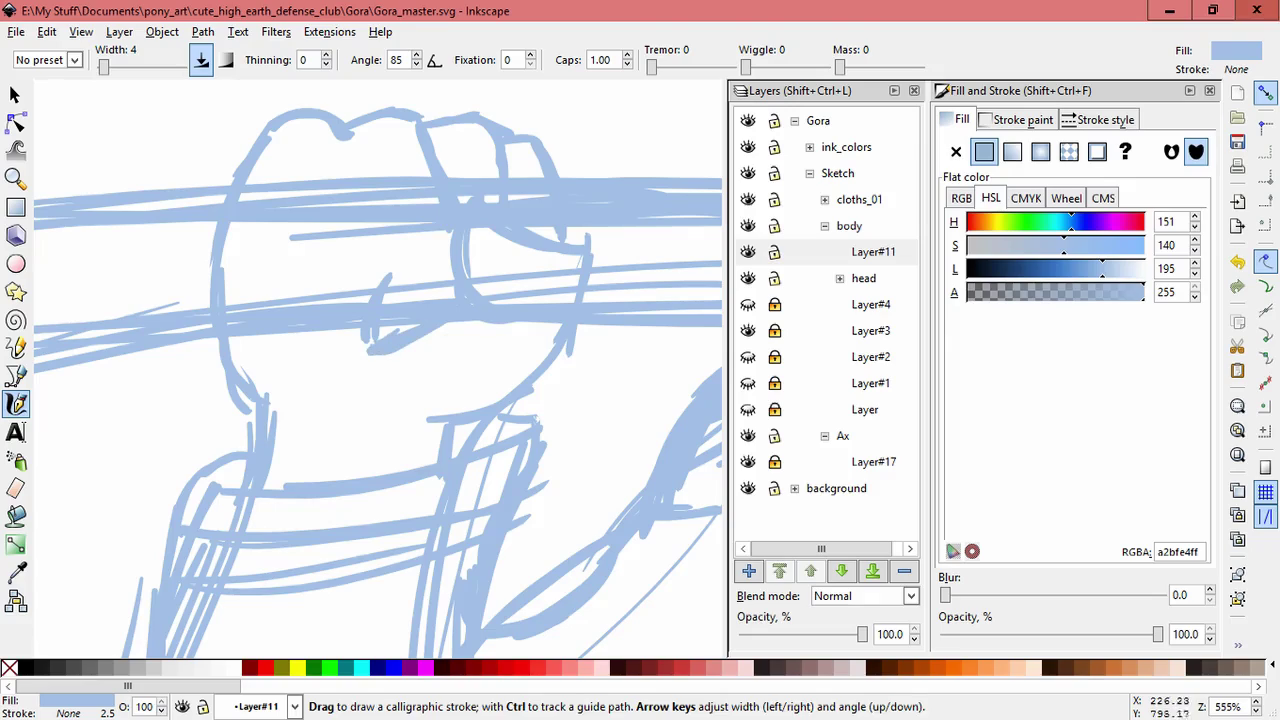
{"action": "mouse_move", "coordinate": [300, 300]}
{"action": "left_mouse_down"}
{"action": "mouse_move", "coordinate": [302, 316]}
{"action": "mouse_move", "coordinate": [323, 317]}
{"action": "left_mouse_up"}
{"action": "key", "text": "ctrl+z"}
{"action": "key", "text": "ctrl+z"}
Draw the angled creases and lower edges of the two outer fingers gripping the ax handle
{"action": "left_click_drag", "start_coordinate": [312, 254], "coordinate": [295, 298]}
{"action": "mouse_move", "coordinate": [296, 350]}
{"action": "left_mouse_down"}
{"action": "mouse_move", "coordinate": [300, 265]}
{"action": "mouse_move", "coordinate": [312, 264]}
{"action": "left_mouse_up"}
{"action": "left_click_drag", "start_coordinate": [360, 178], "coordinate": [374, 290]}
{"action": "left_click_drag", "start_coordinate": [370, 330], "coordinate": [360, 358]}
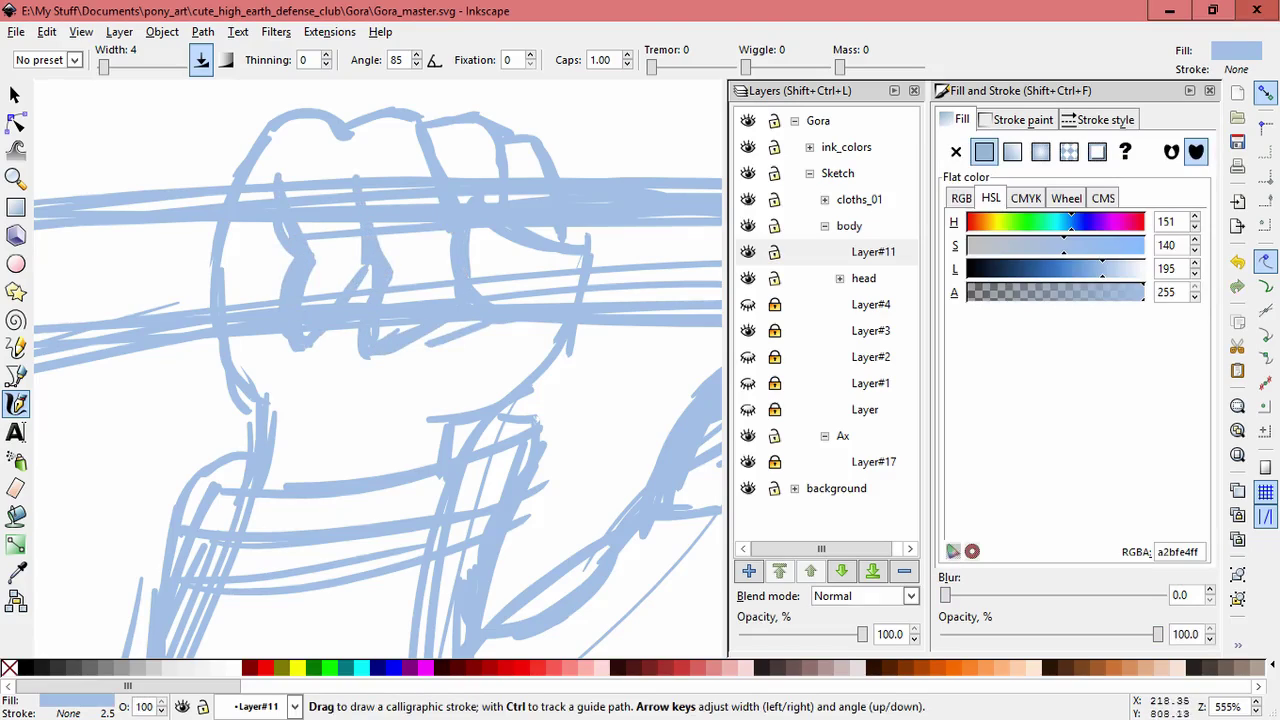
Adjust the finger crease strokes and redraw the lower edge of the fist's middle finger
{"action": "key", "text": "s"}
{"action": "left_click_drag", "start_coordinate": [251, 234], "coordinate": [366, 366]}
{"action": "key", "text": "Escape"}
{"action": "left_click", "coordinate": [375, 250]}
{"action": "key", "text": "Escape"}
{"action": "left_click", "coordinate": [418, 255]}
{"action": "key", "text": "Escape"}
{"action": "key", "text": "c"}
{"action": "left_click_drag", "start_coordinate": [372, 302], "coordinate": [375, 348]}
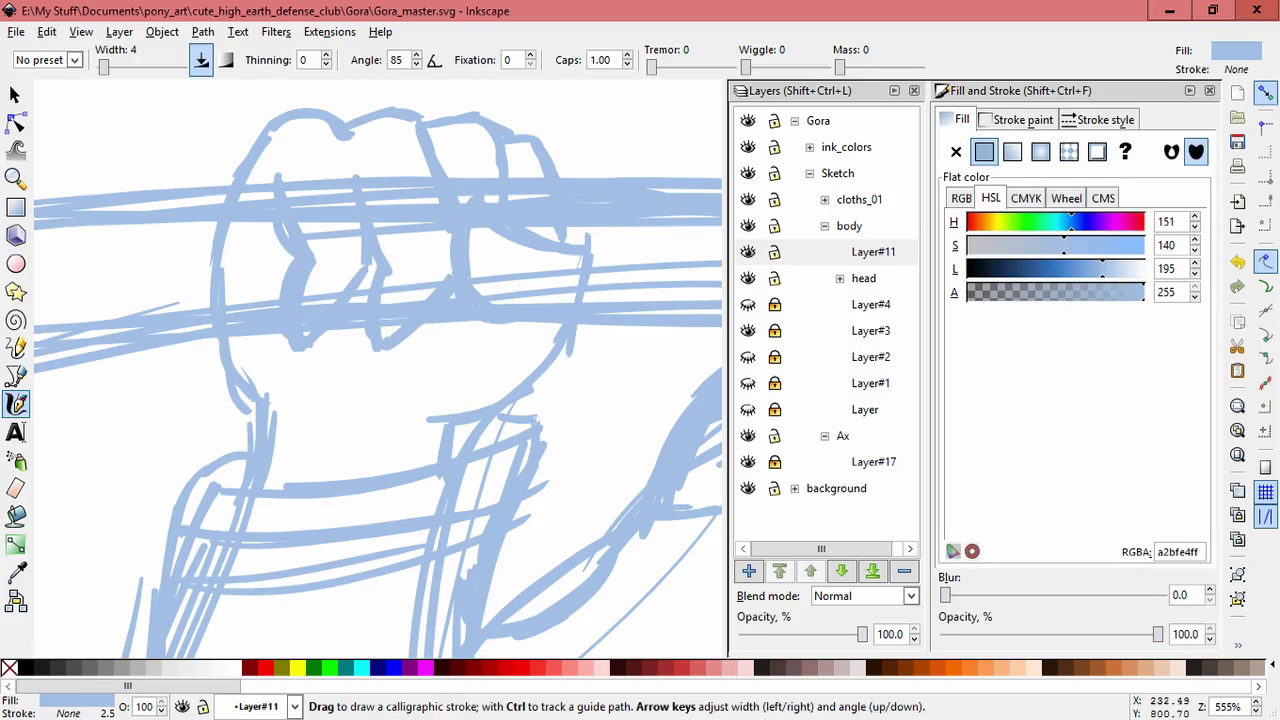
Remove the middle finger's lower edge strokes and the crease next to the thumb
{"action": "key", "text": "s"}
{"action": "key", "text": "minus"}
{"action": "key", "text": "plus"}
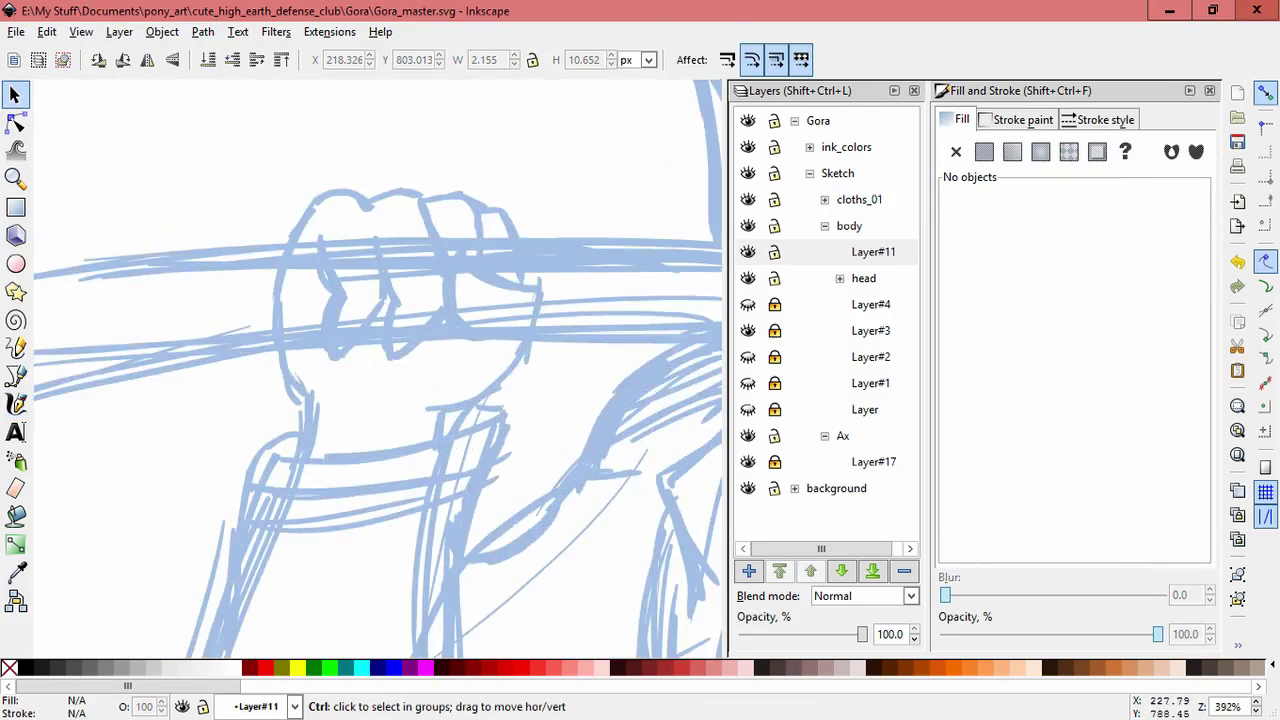
{"action": "key", "text": "Escape"}
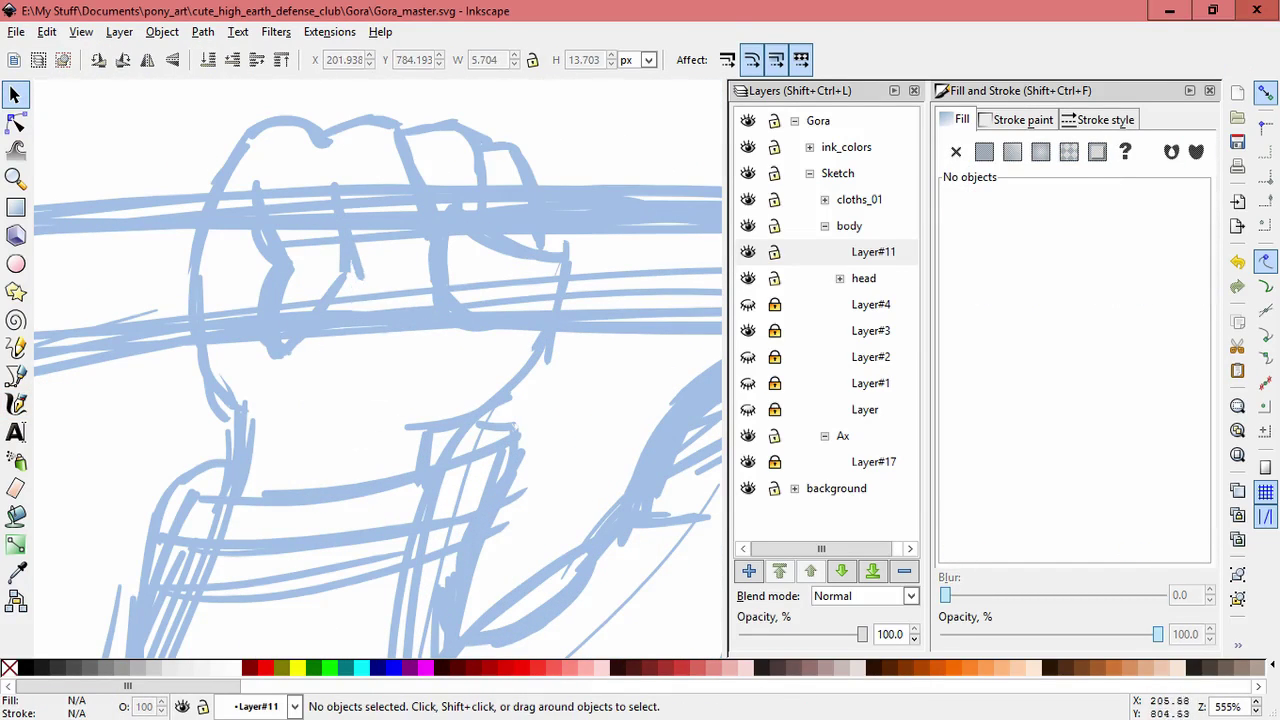
Draw a slanted lower edge for the fist's middle finger, running up toward the index finger
{"action": "key", "text": "c"}
{"action": "left_click_drag", "start_coordinate": [324, 358], "coordinate": [388, 334]}
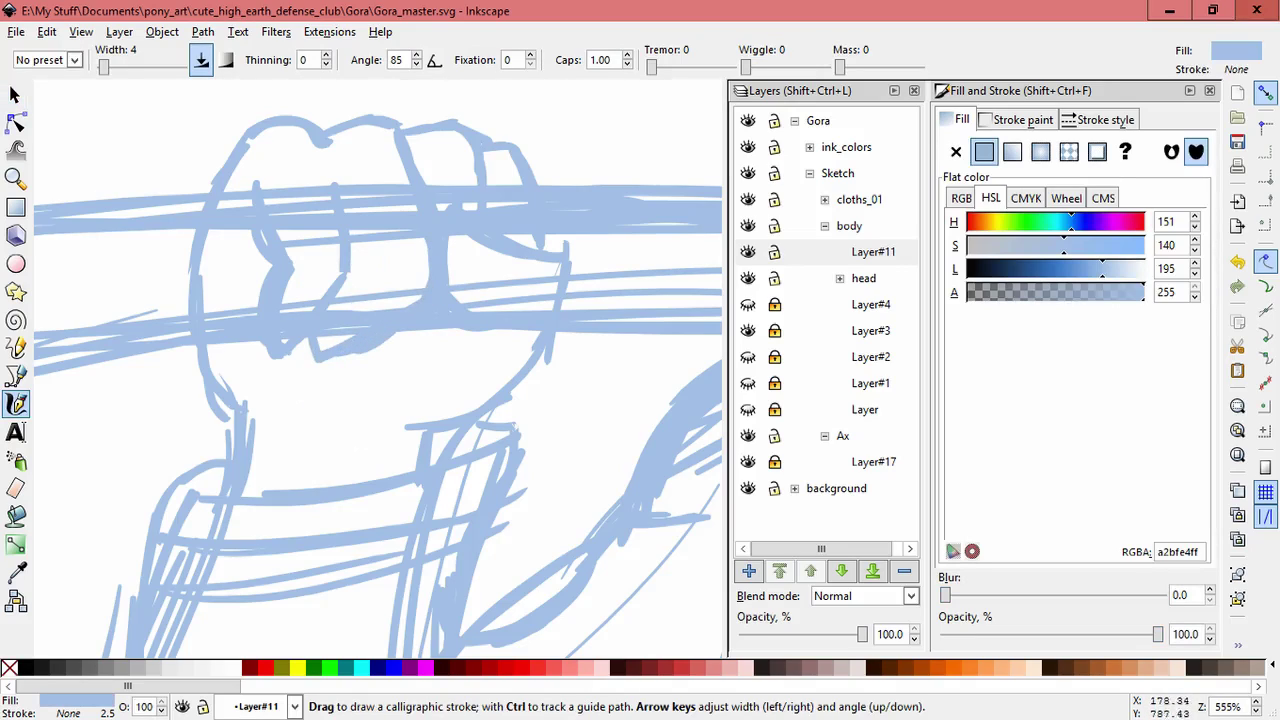
{"action": "key", "text": "Escape"}
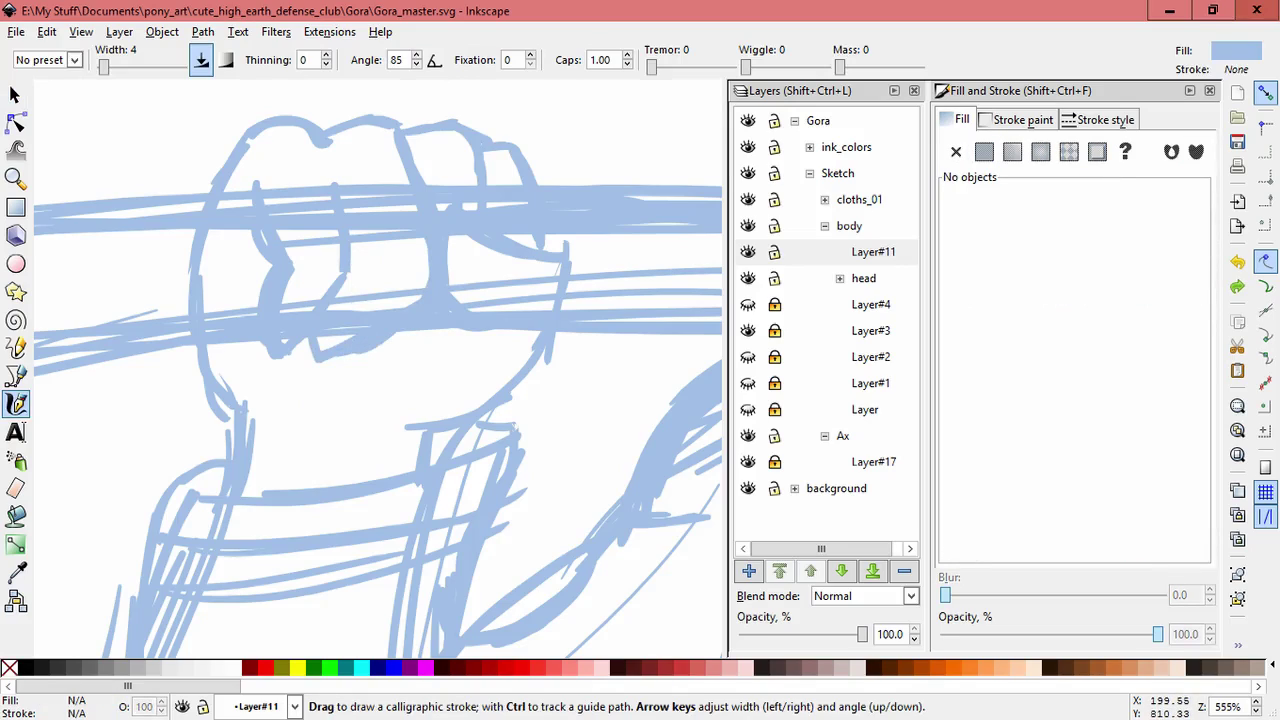
Delete the slanted lower edge strokes of the middle finger
{"action": "key", "text": "s"}
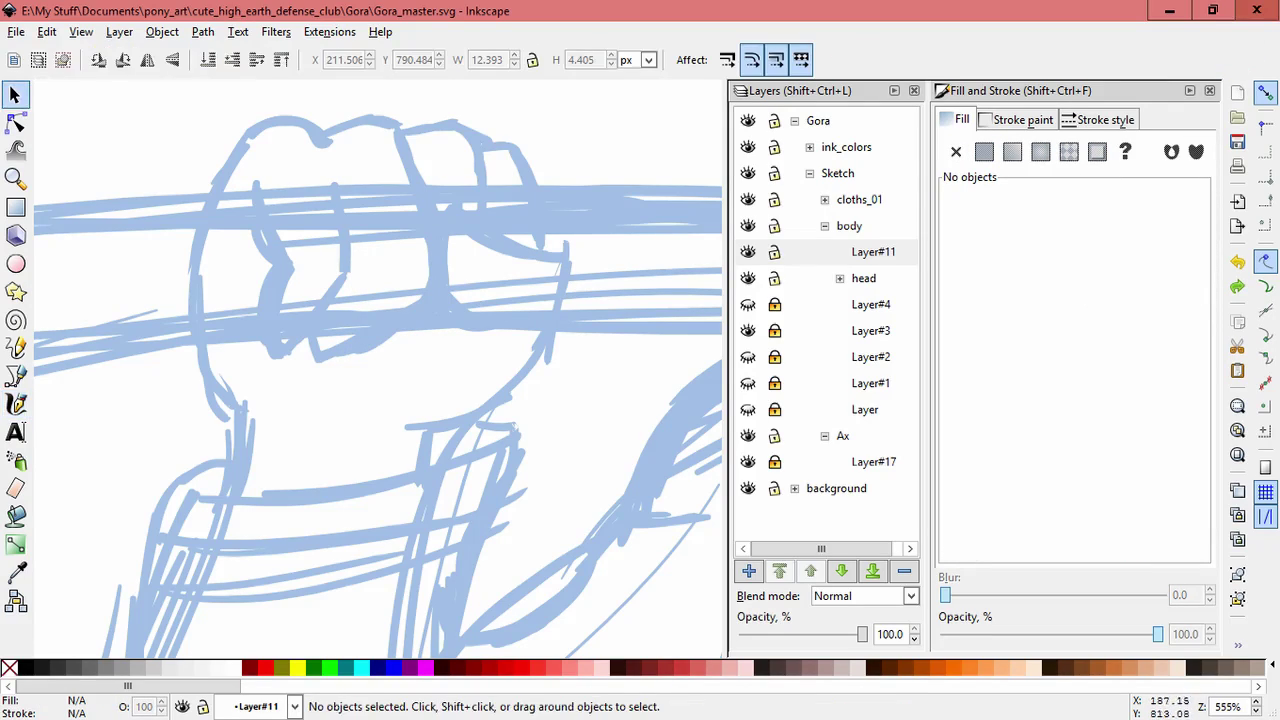
{"action": "key", "text": "ctrl+a"}
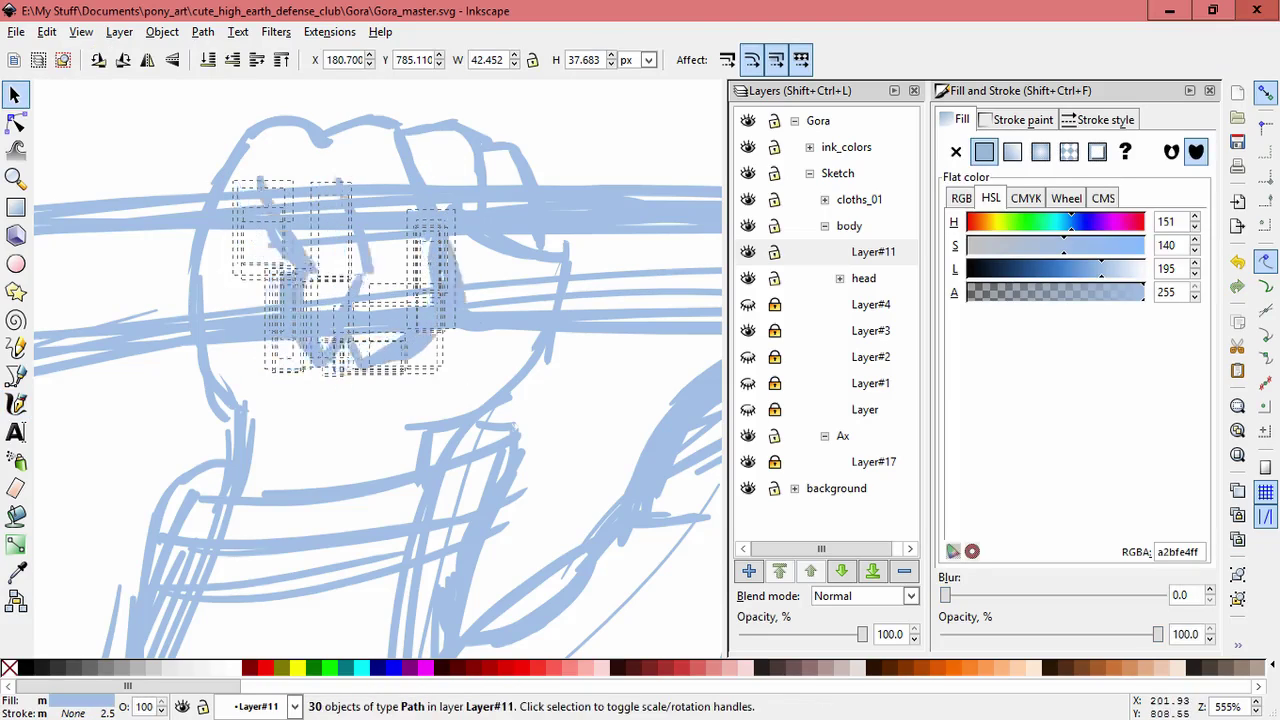
{"action": "key", "text": "Escape"}
{"action": "left_click", "coordinate": [394, 352]}
{"action": "key", "text": "Escape"}
{"action": "left_click", "coordinate": [272, 415]}
{"action": "key", "text": "Escape"}
{"action": "left_click", "coordinate": [347, 342]}
{"action": "key", "text": "Escape"}
Draw a pointed lower edge for the middle finger and a curved lower edge for the index finger below the ax handle
{"action": "left_click", "coordinate": [15, 403]}
{"action": "left_click_drag", "start_coordinate": [397, 323], "coordinate": [350, 377]}
{"action": "left_click_drag", "start_coordinate": [324, 333], "coordinate": [344, 372]}
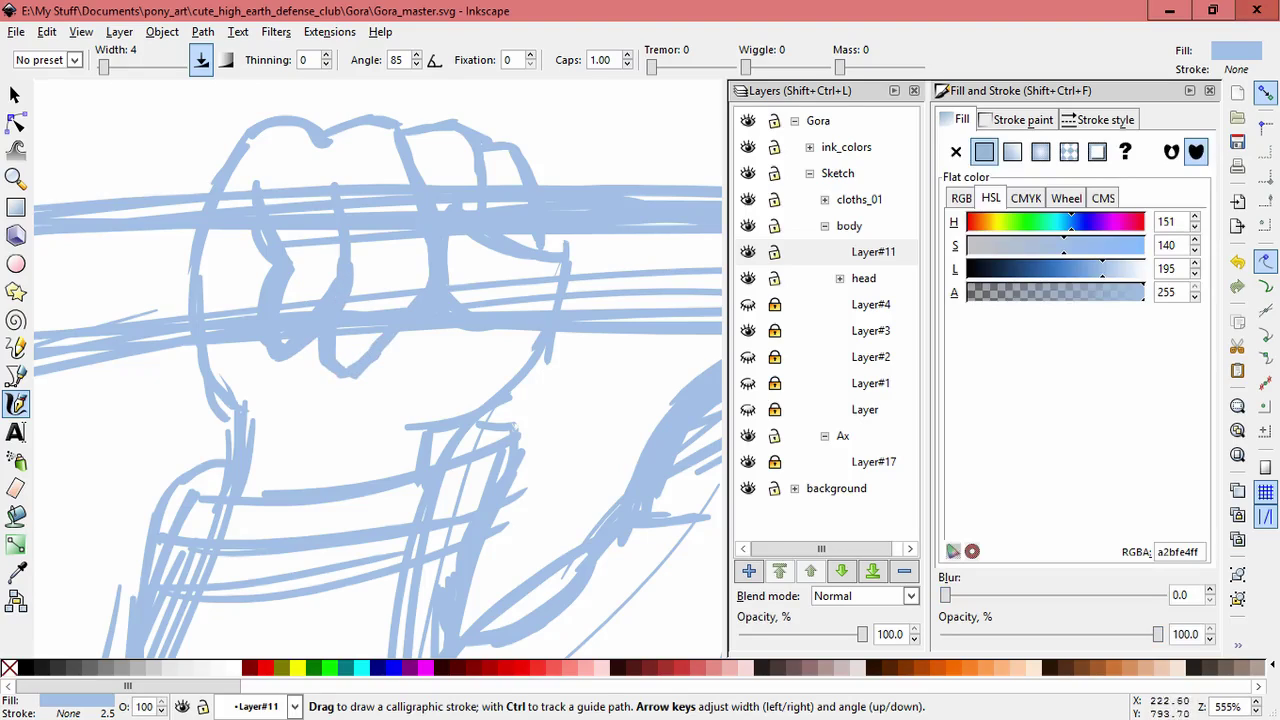
{"action": "left_click_drag", "start_coordinate": [403, 376], "coordinate": [397, 333]}
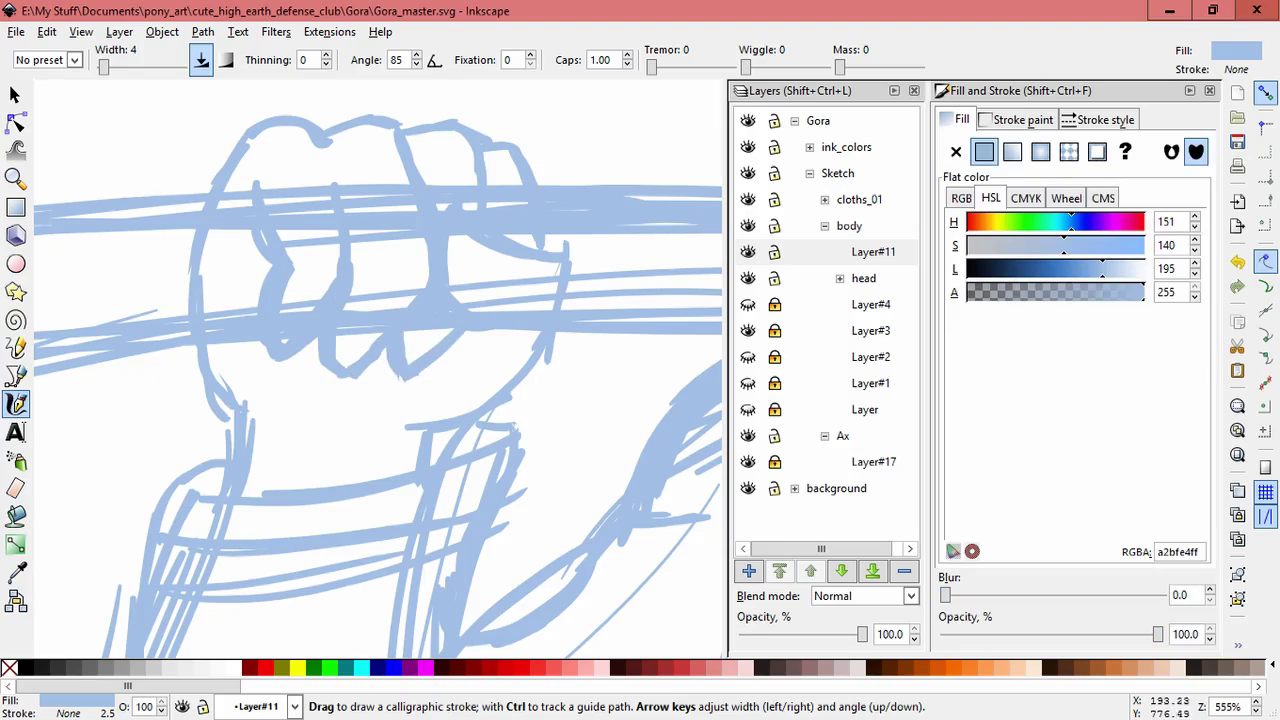
{"action": "key", "text": "ctrl+z"}
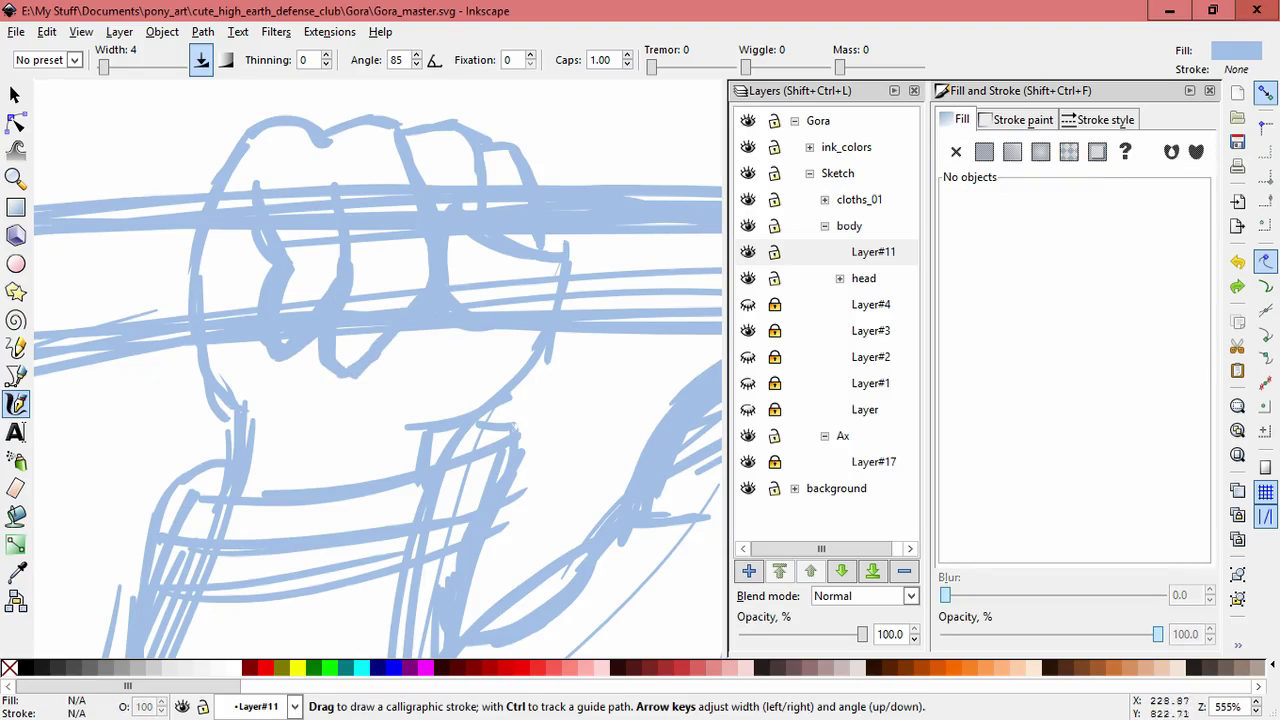
{"action": "key", "text": "ctrl+shift+z"}
{"action": "mouse_move", "coordinate": [450, 330]}
{"action": "left_mouse_down"}
{"action": "mouse_move", "coordinate": [418, 364]}
{"action": "mouse_move", "coordinate": [380, 370]}
{"action": "left_mouse_up"}
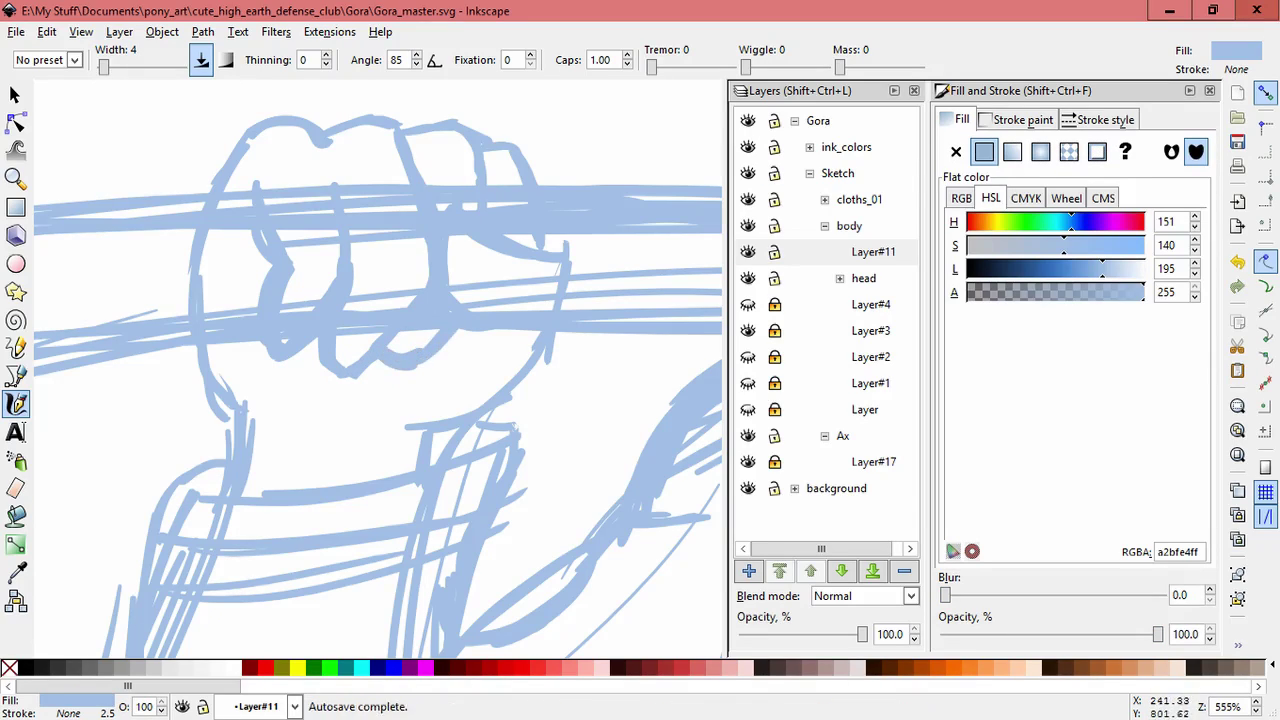
Examine how the fist's fingers wrap around the ax handle, both close up and from farther away
{"action": "key", "text": "minus"}
{"action": "key", "text": "minus"}
{"action": "key", "text": "space"}
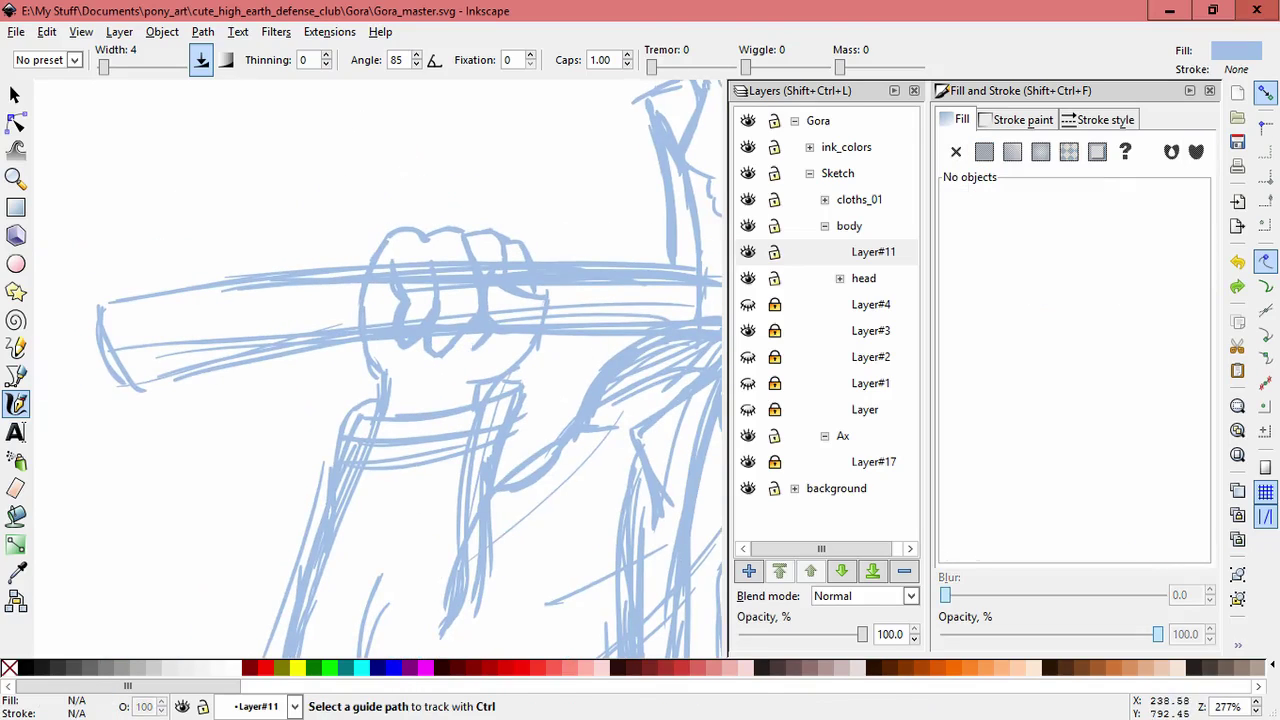
{"action": "key", "text": "plus"}
{"action": "key", "text": "plus"}
{"action": "key", "text": "plus"}
{"action": "left_click_drag", "start_coordinate": [512, 298], "coordinate": [486, 320]}
{"action": "key", "text": "space"}
{"action": "key", "text": "minus"}
{"action": "key", "text": "minus"}
{"action": "key", "text": "minus"}
{"action": "key", "text": "plus"}
{"action": "key", "text": "plus"}
{"action": "key", "text": "plus"}
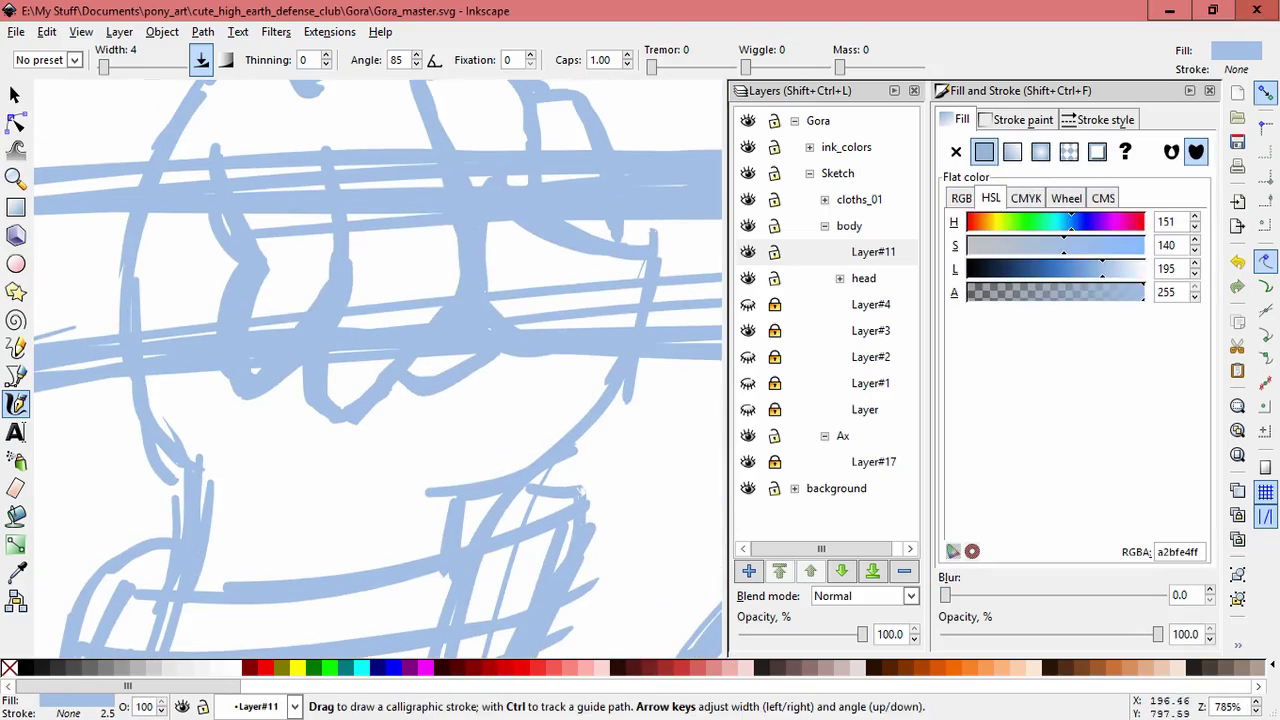
Adjust the position of the finger creases and lower finger edges inside the fist
{"action": "key", "text": "space"}
{"action": "left_click_drag", "start_coordinate": [182, 250], "coordinate": [459, 438]}
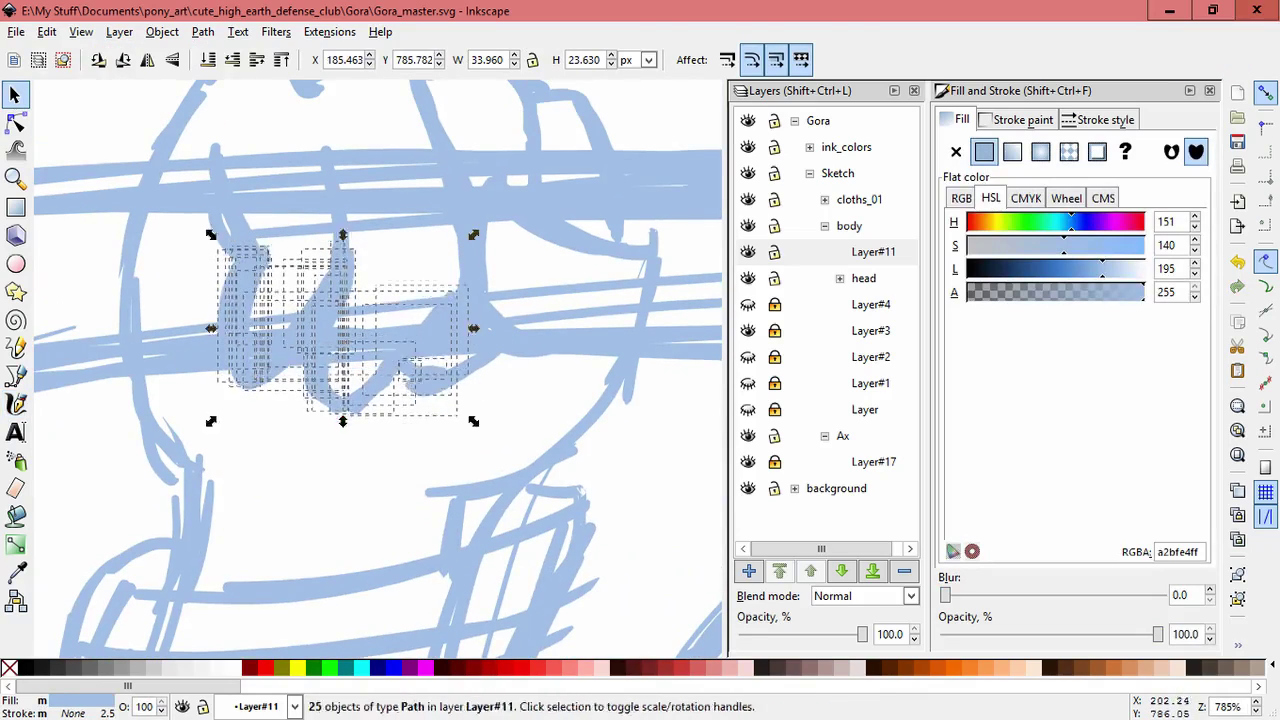
{"action": "left_click_drag", "start_coordinate": [425, 368], "coordinate": [414, 381]}
{"action": "left_click", "coordinate": [414, 378], "text": "shift"}
{"action": "left_click", "coordinate": [414, 378], "text": "shift"}
{"action": "key", "text": "minus"}
{"action": "key", "text": "minus"}
{"action": "key", "text": "minus"}
{"action": "key", "text": "minus"}
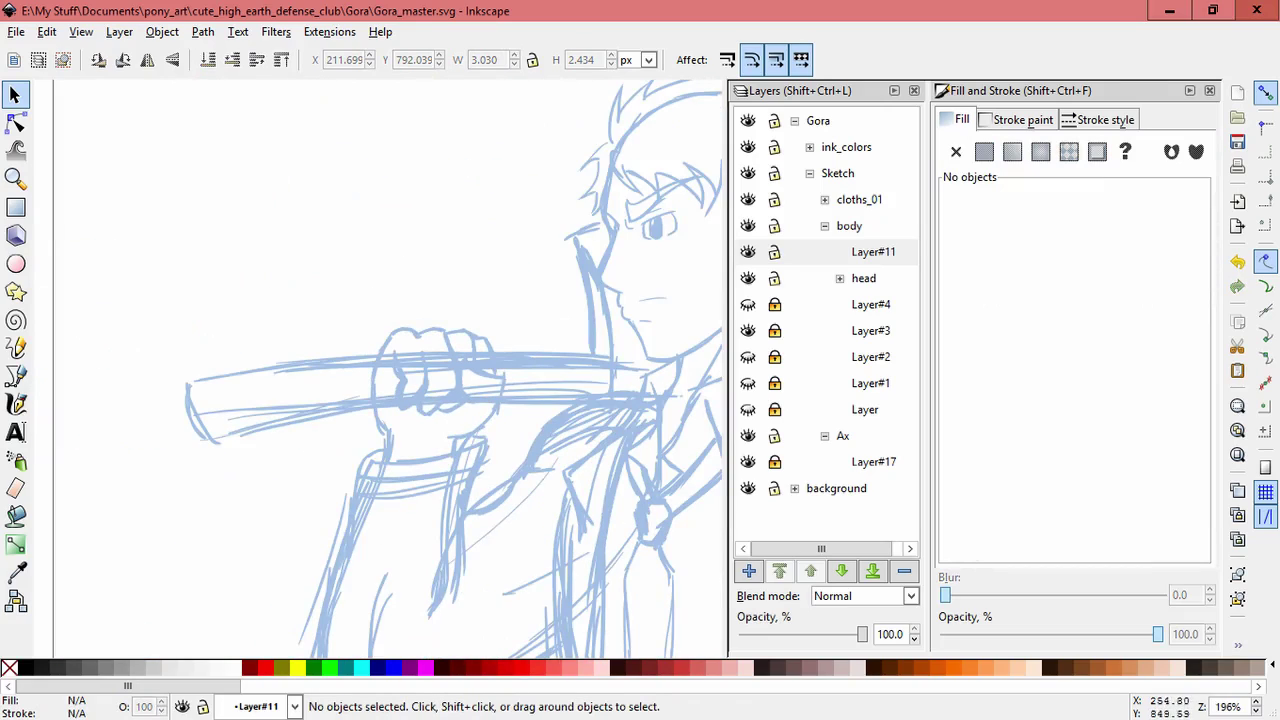
Try to reposition the inner finger strokes of the fist
{"action": "key", "text": "space"}
{"action": "left_click_drag", "start_coordinate": [430, 400], "coordinate": [362, 285]}
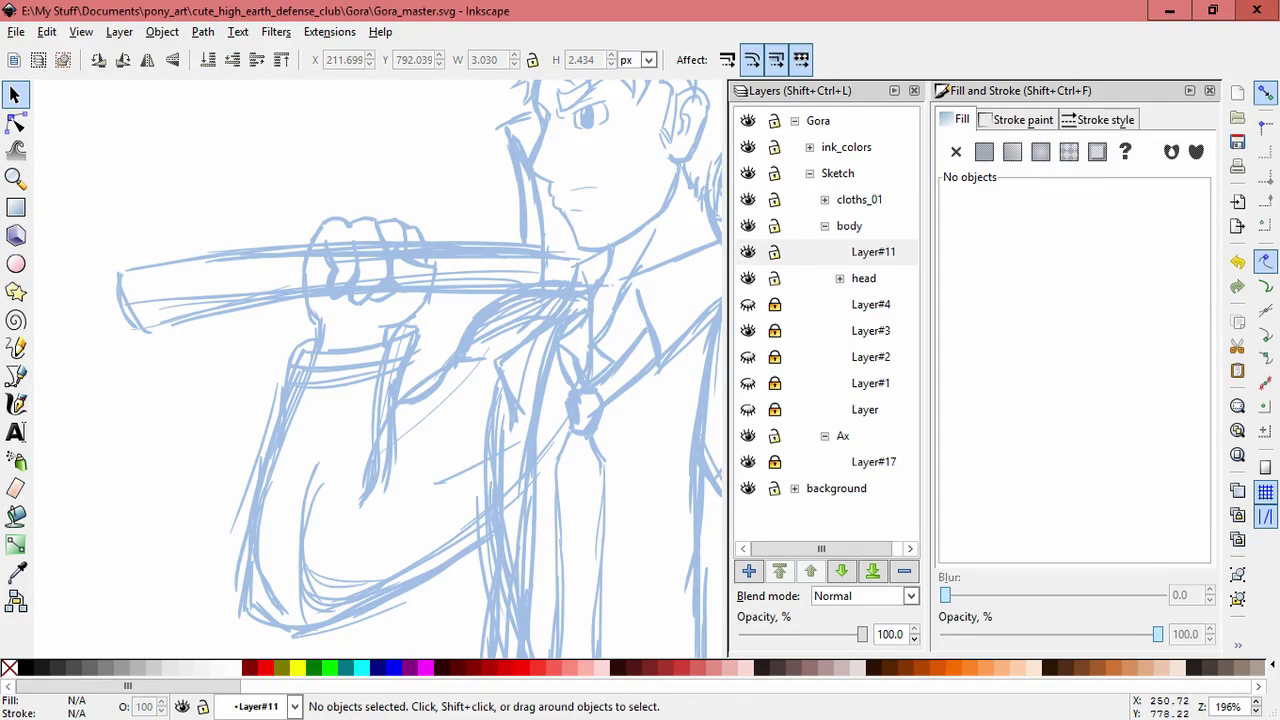
{"action": "scroll", "coordinate": [350, 319], "scroll_direction": "up", "scroll_amount": 2}
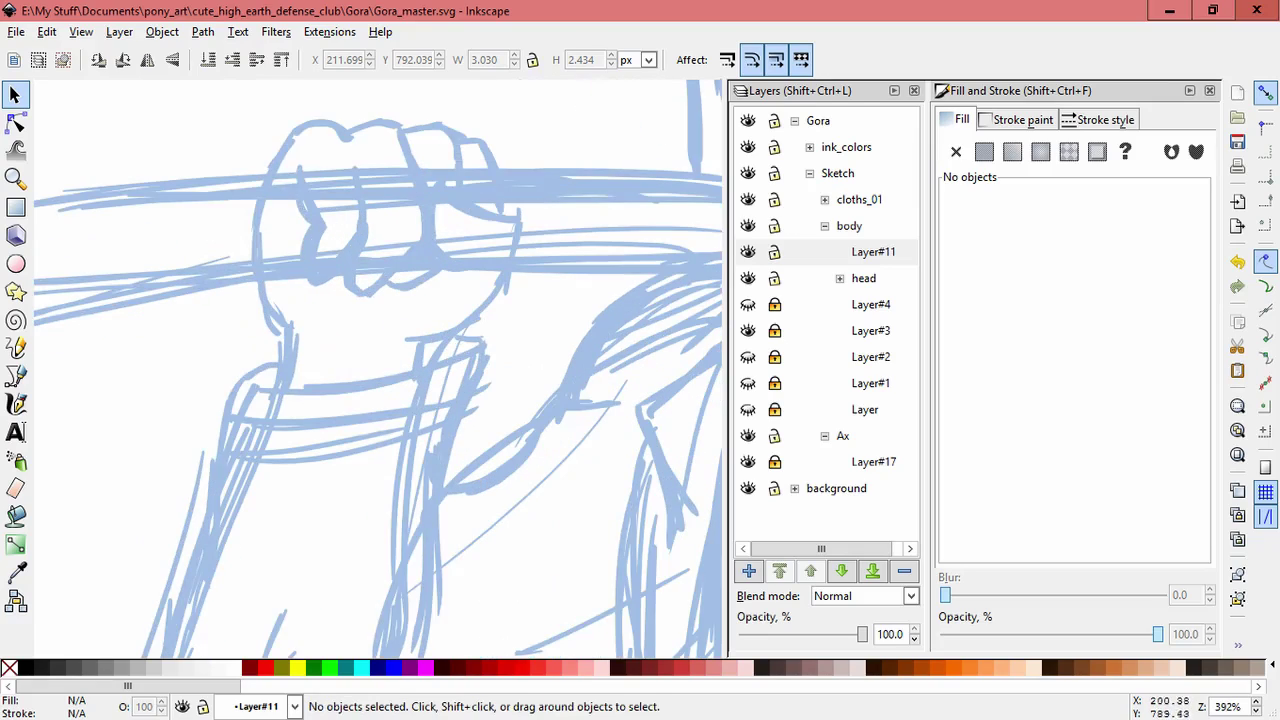
{"action": "left_click", "coordinate": [350, 319], "text": "ctrl"}
{"action": "left_click_drag", "start_coordinate": [291, 129], "coordinate": [455, 305]}
{"action": "left_click_drag", "start_coordinate": [390, 278], "coordinate": [330, 320]}
{"action": "key", "text": "Escape"}
Try to skew the fist's knuckle, finger and side strokes slightly sideways
{"action": "left_click_drag", "start_coordinate": [234, 114], "coordinate": [534, 314]}
{"action": "mouse_move", "coordinate": [420, 148]}
{"action": "left_mouse_down"}
{"action": "mouse_move", "coordinate": [422, 130]}
{"action": "mouse_move", "coordinate": [416, 144]}
{"action": "left_mouse_up"}
{"action": "key", "text": "ctrl+z"}
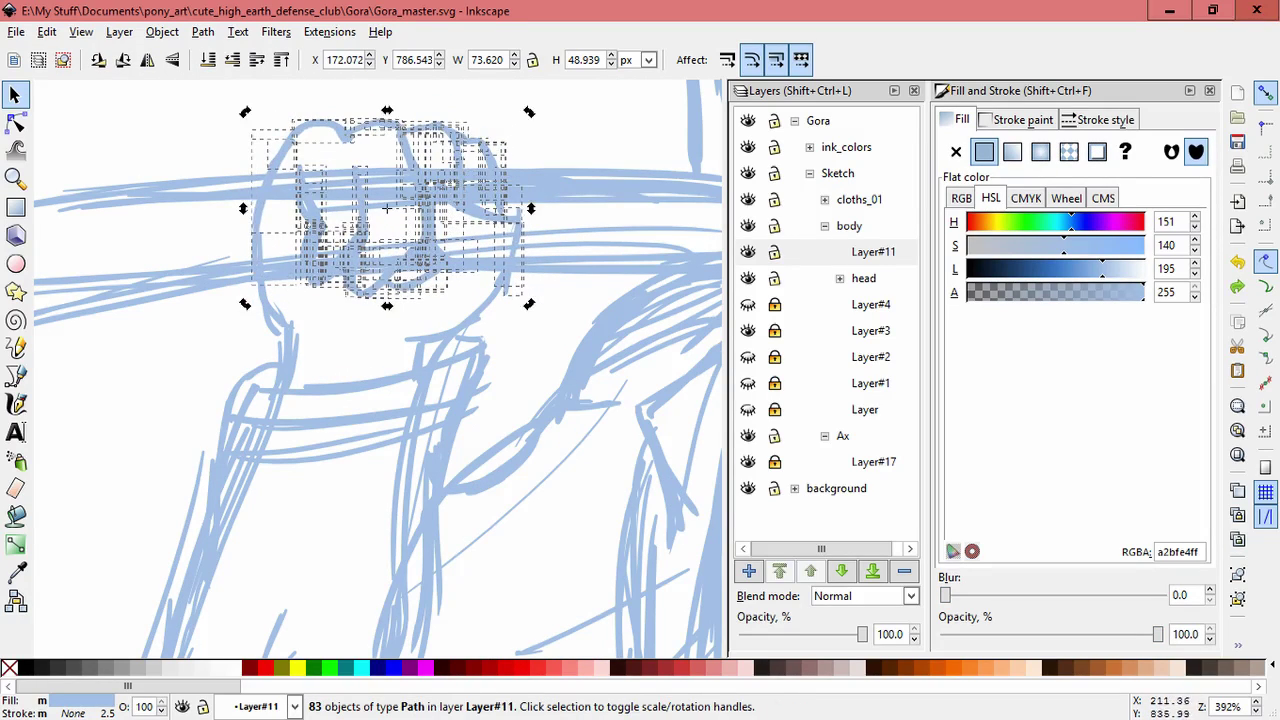
{"action": "left_click", "coordinate": [386, 208]}
{"action": "left_click_drag", "start_coordinate": [387, 306], "coordinate": [390, 306]}
{"action": "key", "text": "Escape"}
{"action": "scroll", "coordinate": [350, 325], "scroll_direction": "down", "scroll_amount": 1}
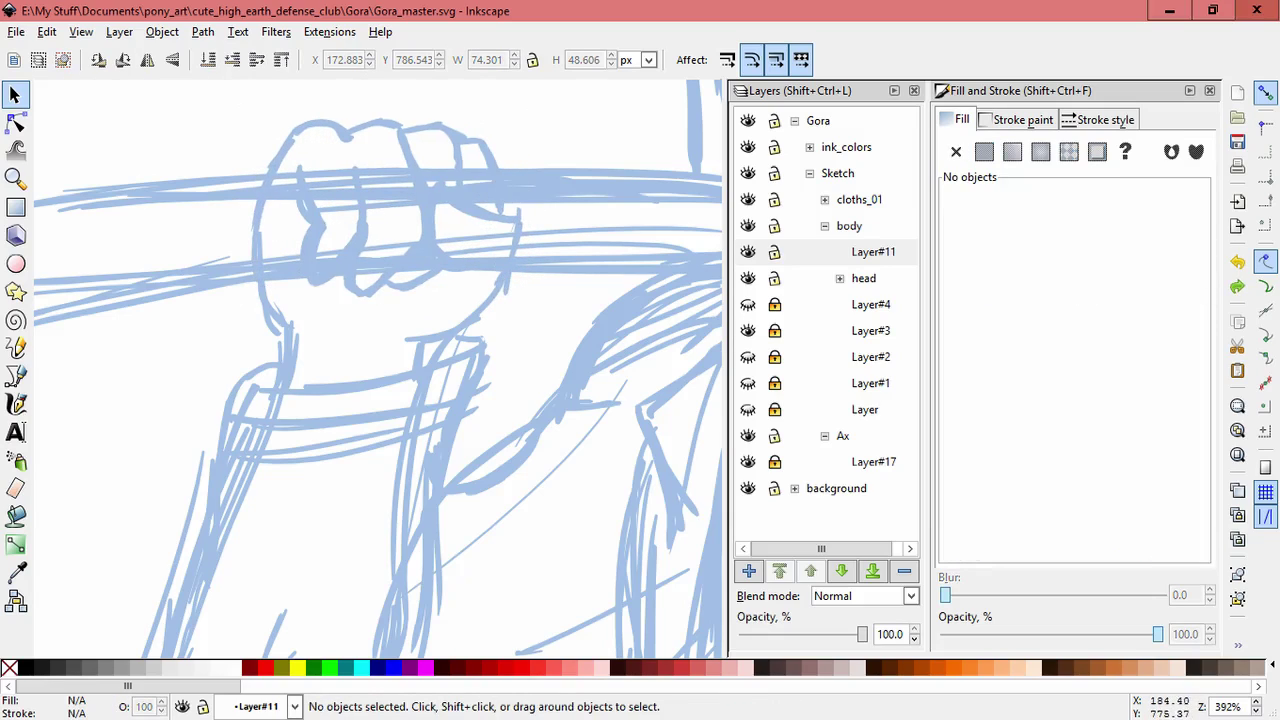
Compare the fist with the whole figure, and try to adjust the height of the knuckle strokes
{"action": "left_click", "coordinate": [366, 334]}
{"action": "left_click", "coordinate": [366, 334], "text": "shift"}
{"action": "scroll", "coordinate": [366, 334], "scroll_direction": "down", "scroll_amount": 3}
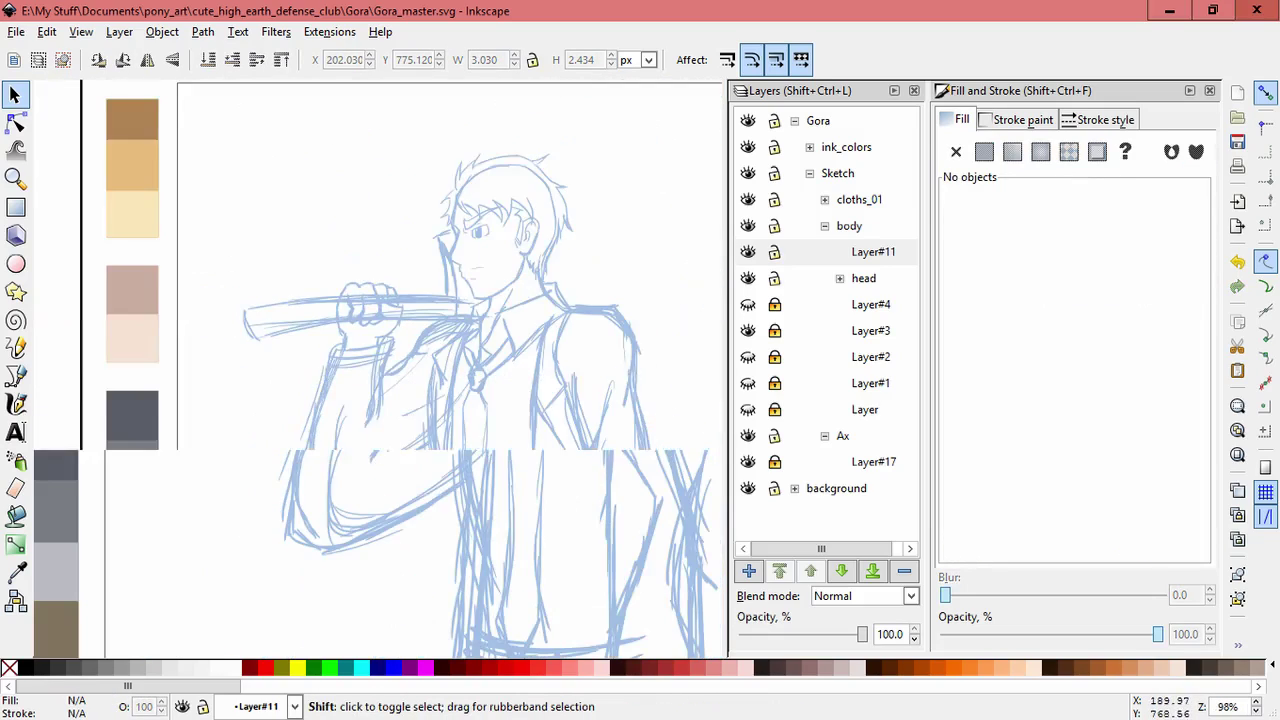
{"action": "scroll", "coordinate": [366, 334], "scroll_direction": "up", "scroll_amount": 1}
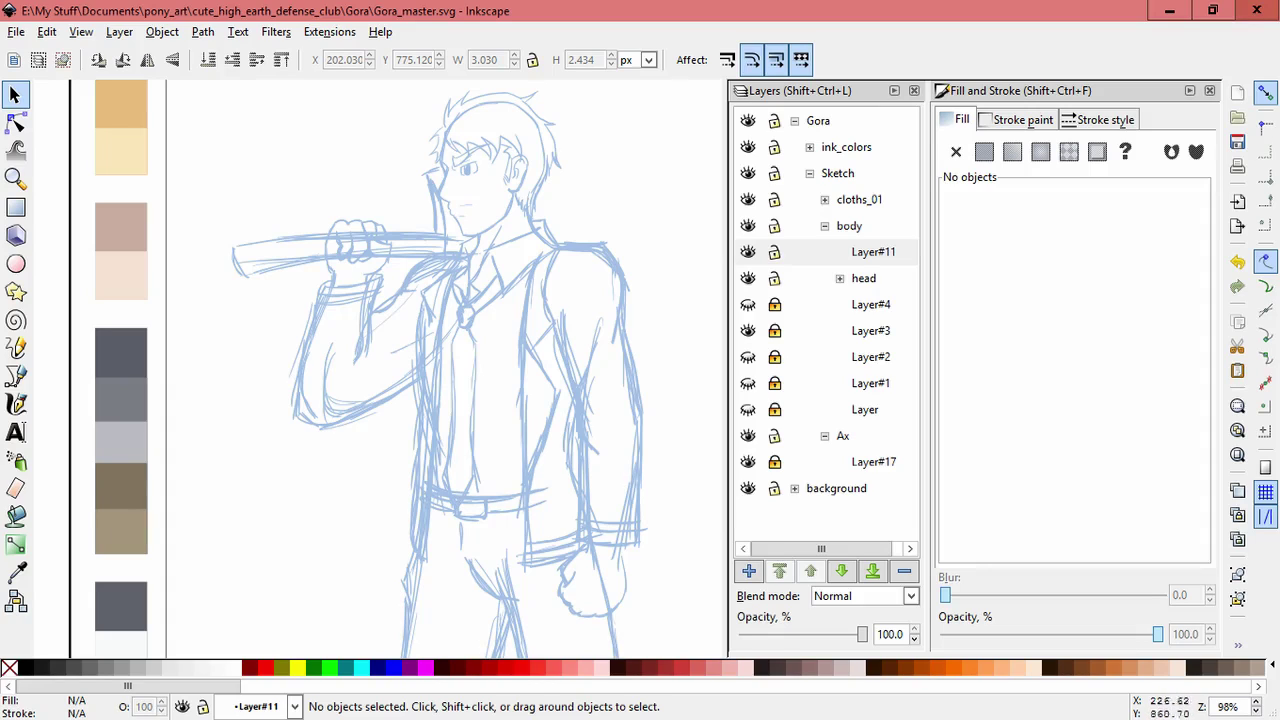
{"action": "scroll", "coordinate": [377, 227], "scroll_direction": "up", "scroll_amount": 4}
{"action": "left_click_drag", "start_coordinate": [134, 140], "coordinate": [398, 236]}
{"action": "mouse_move", "coordinate": [298, 270]}
{"action": "left_mouse_down"}
{"action": "mouse_move", "coordinate": [298, 235]}
{"action": "mouse_move", "coordinate": [298, 281]}
{"action": "left_mouse_up"}
{"action": "left_click", "coordinate": [416, 255]}
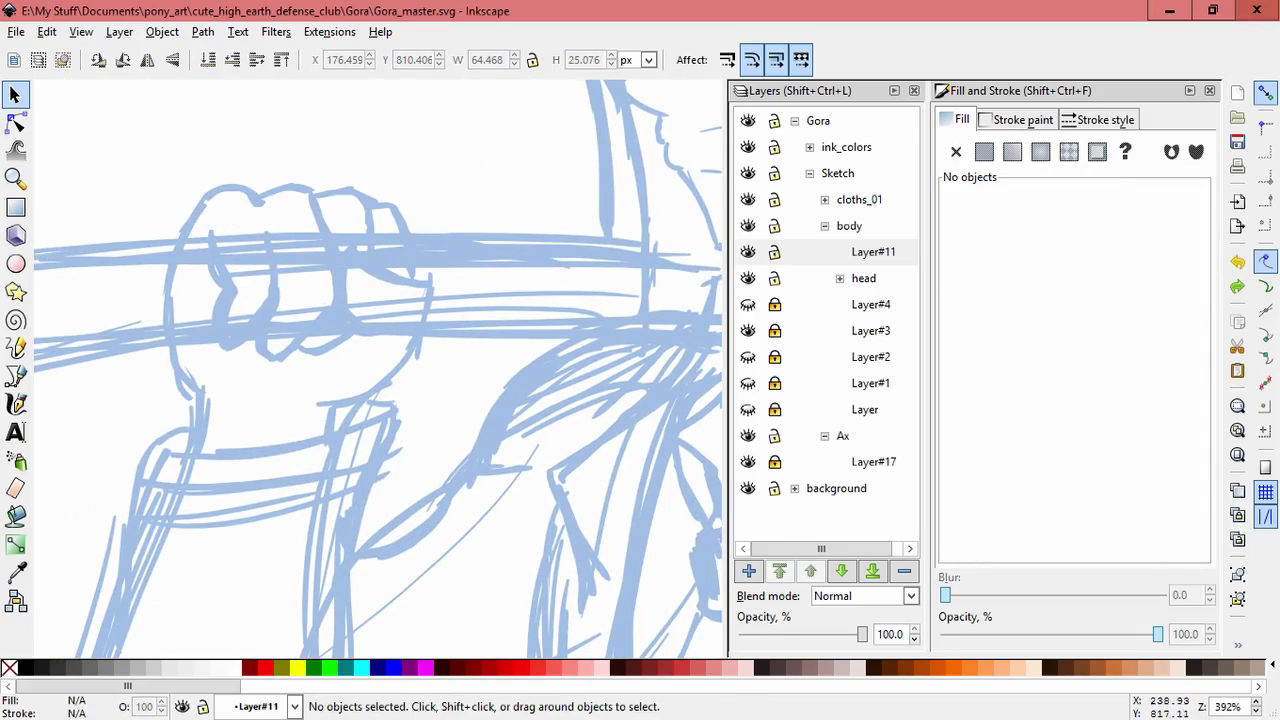
{"action": "left_click_drag", "start_coordinate": [172, 157], "coordinate": [274, 167]}
{"action": "left_click_drag", "start_coordinate": [192, 220], "coordinate": [384, 364]}
{"action": "key", "text": "Delete"}
{"action": "key", "text": "ctrl+z"}
Delete the creases and lower edges of the two outer fingers gripping the ax handle
{"action": "left_click", "coordinate": [214, 290]}
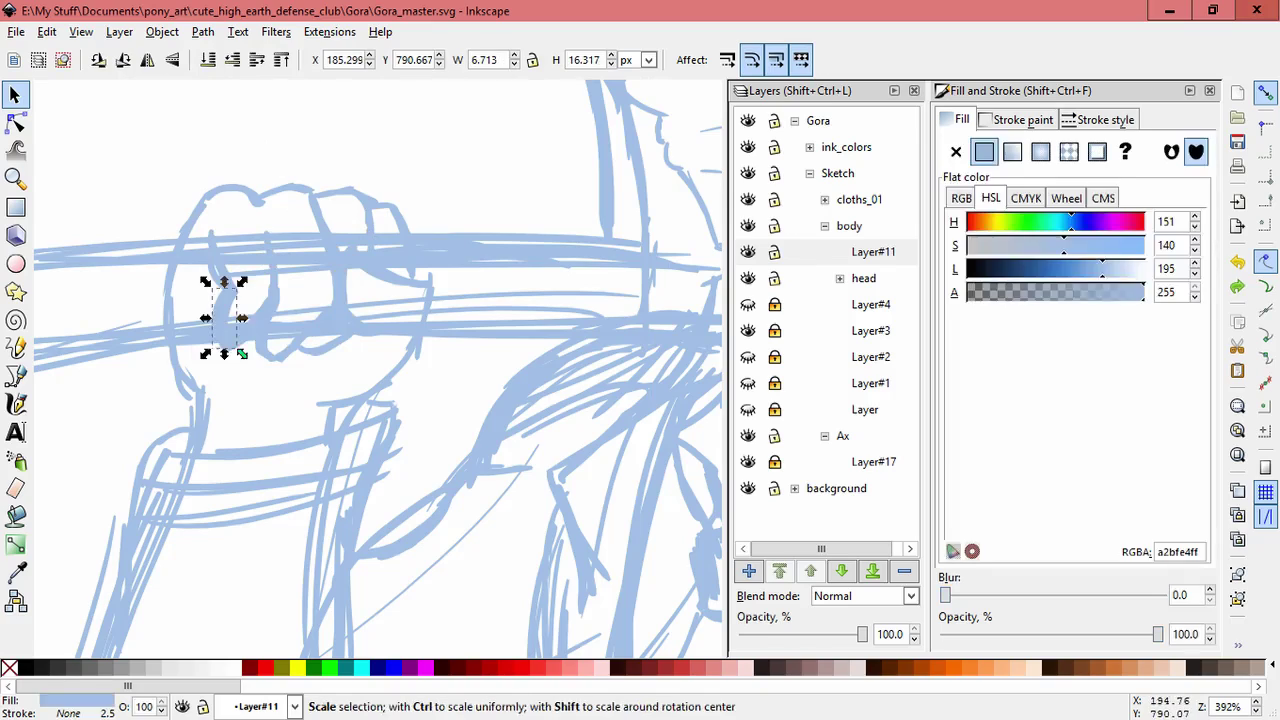
{"action": "left_click", "coordinate": [190, 310]}
{"action": "left_click", "coordinate": [222, 266]}
{"action": "left_click", "coordinate": [222, 305]}
{"action": "left_click", "coordinate": [263, 315]}
{"action": "left_click", "coordinate": [268, 358]}
{"action": "key", "text": "Escape"}
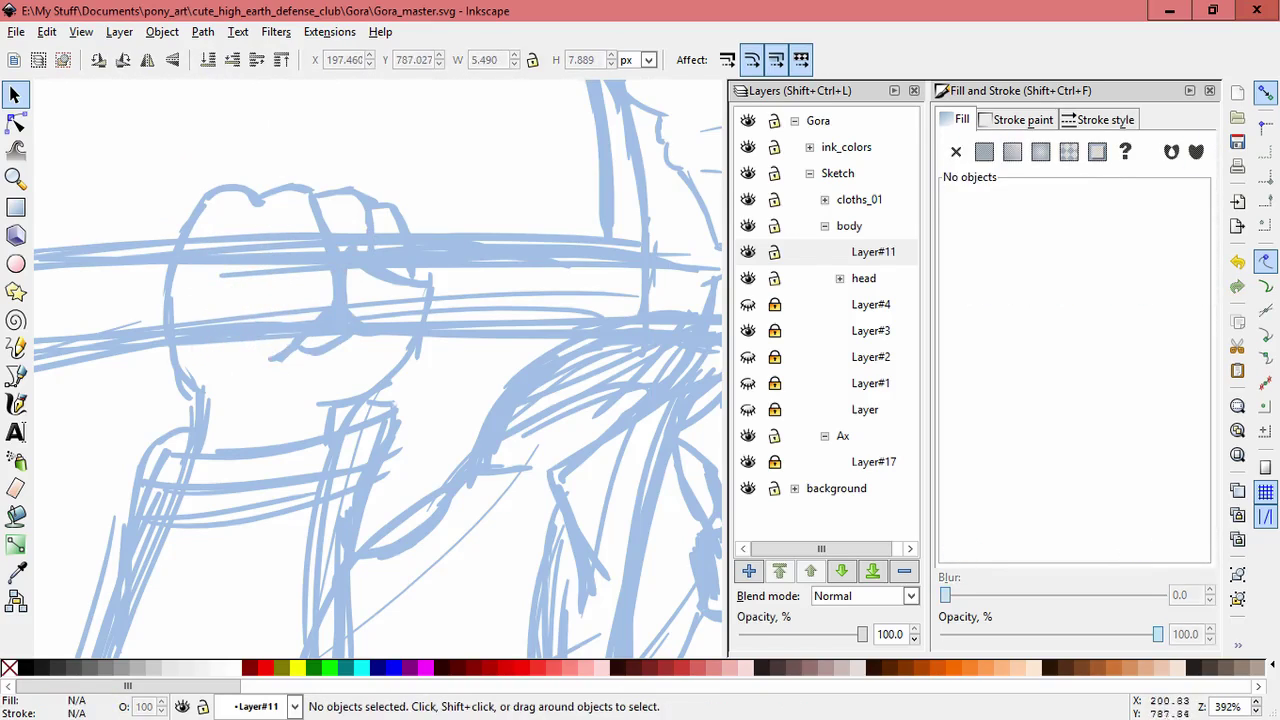
Delete the index finger's lower edge and the divider lines below the knuckles
{"action": "left_click", "coordinate": [322, 205]}
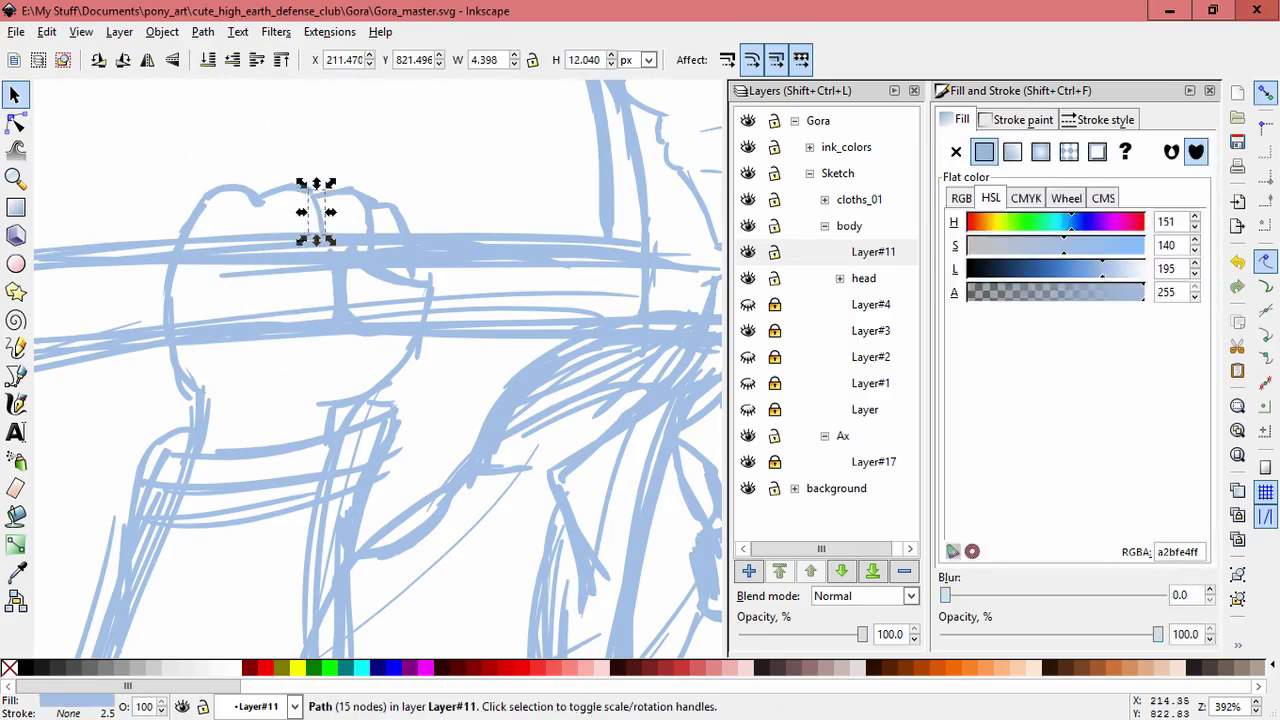
{"action": "left_click", "coordinate": [336, 290]}
{"action": "left_click", "coordinate": [368, 225]}
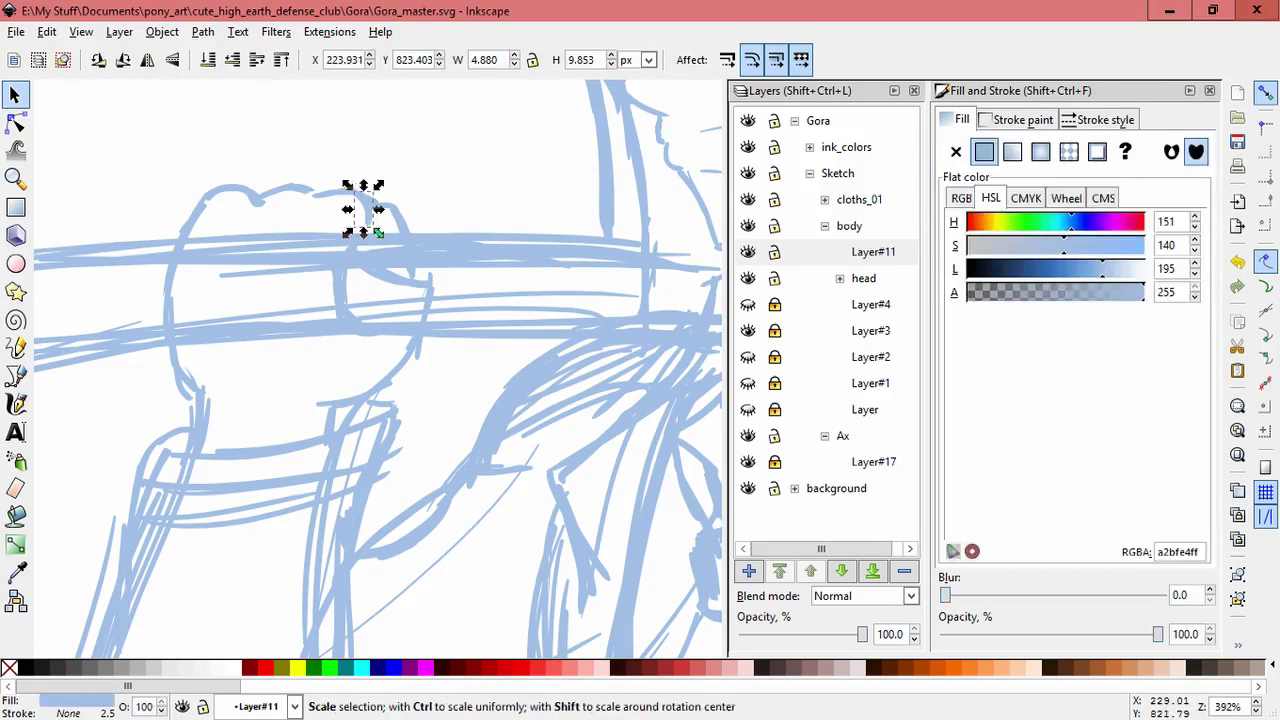
{"action": "key", "text": "Escape"}
Draw slanted divider lines behind the knuckles and new finger edges across the ax handle
{"action": "left_click", "coordinate": [15, 403]}
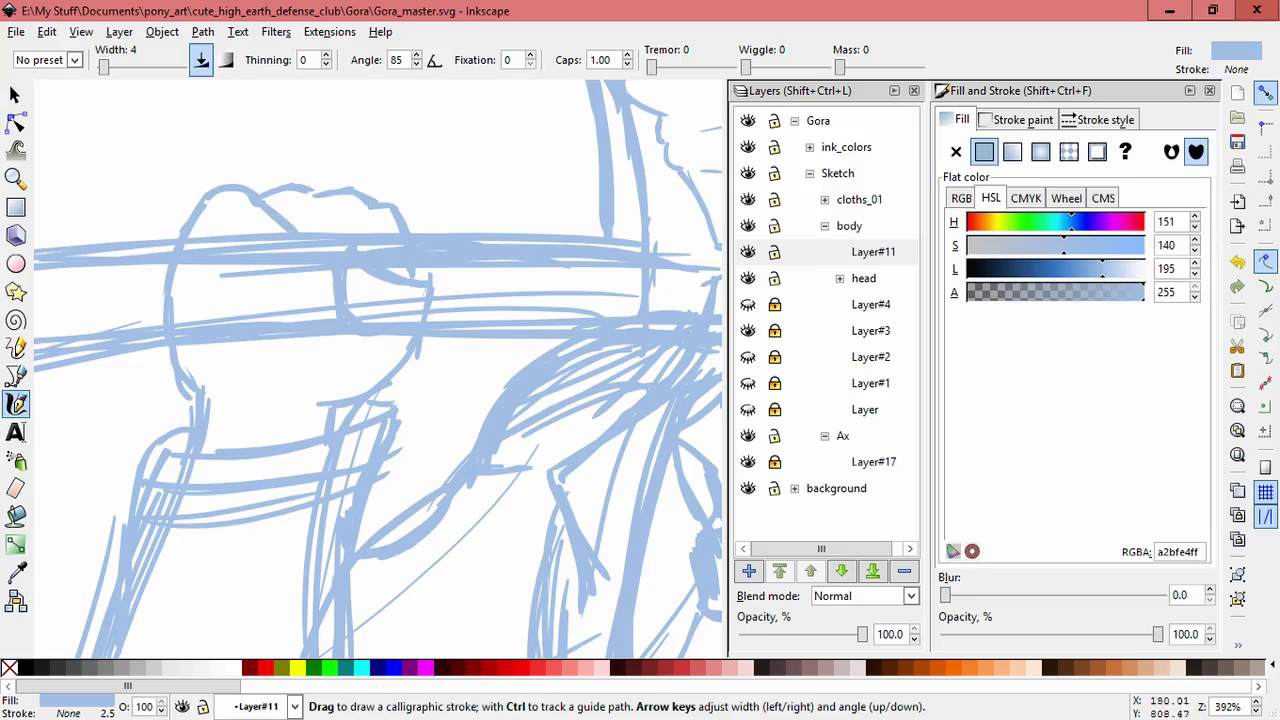
{"action": "left_click_drag", "start_coordinate": [304, 281], "coordinate": [307, 307]}
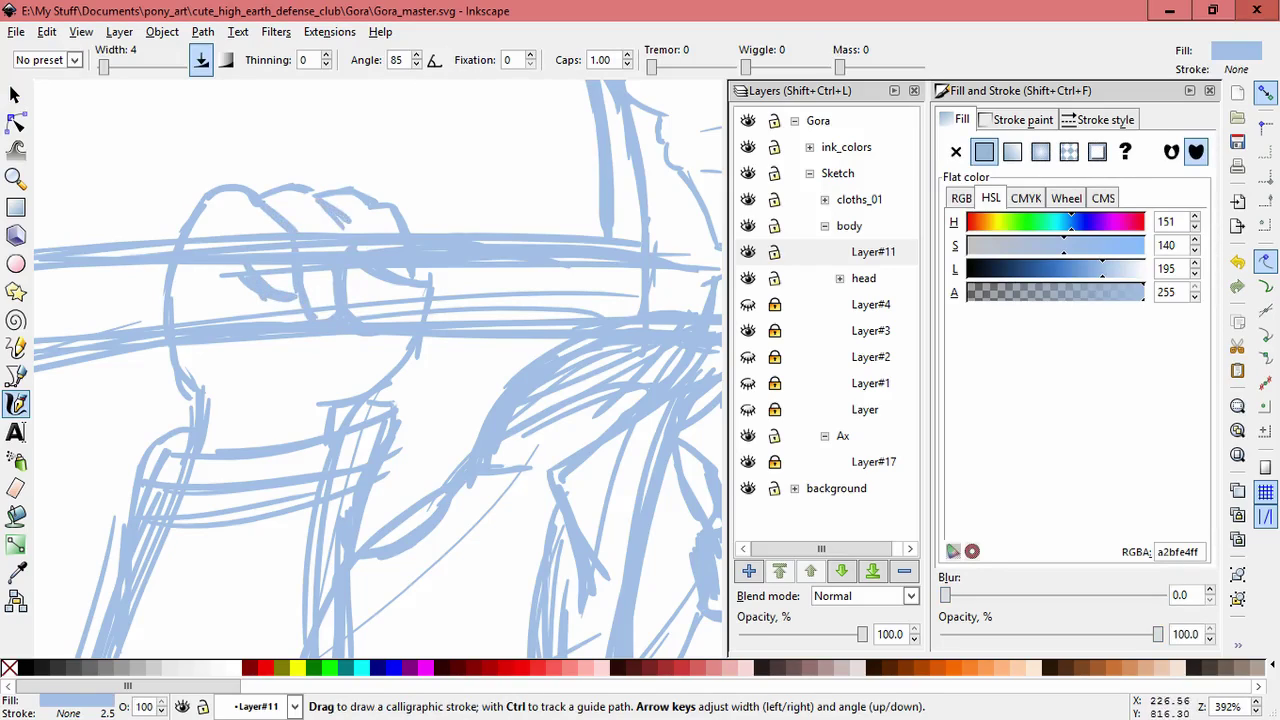
{"action": "left_click_drag", "start_coordinate": [386, 268], "coordinate": [396, 290]}
{"action": "left_click_drag", "start_coordinate": [340, 322], "coordinate": [345, 330]}
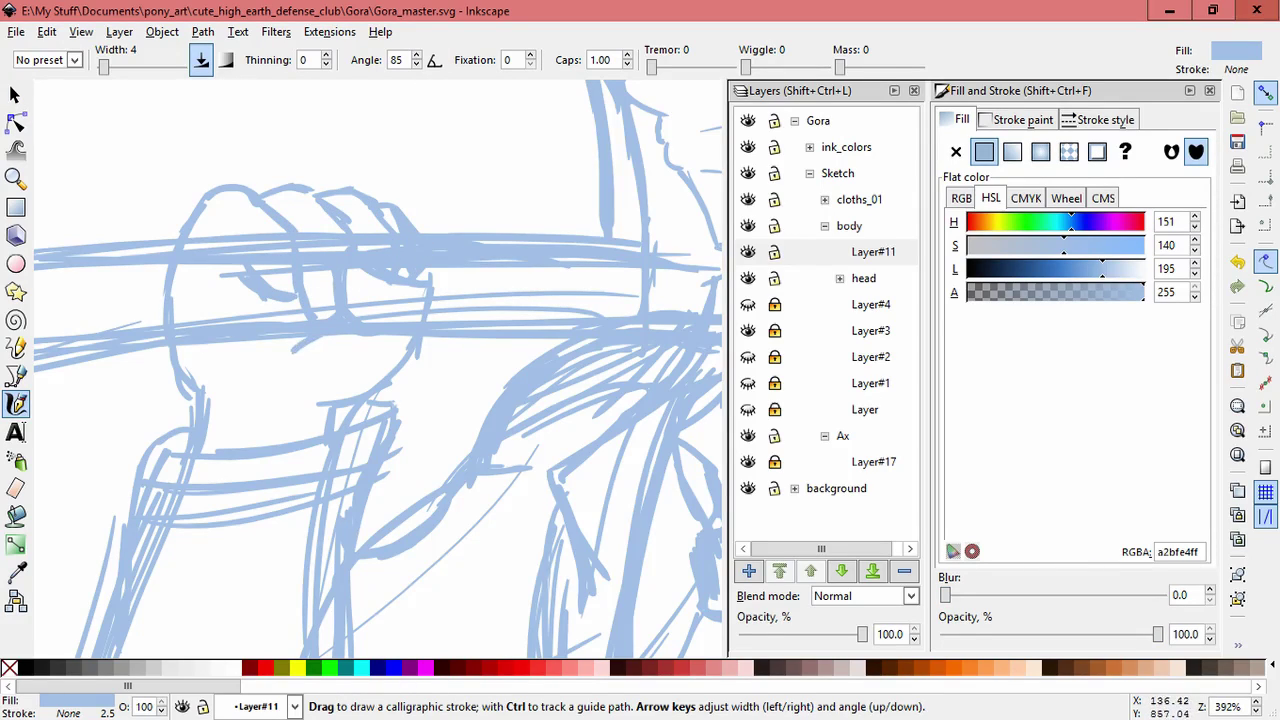
Undo the extra strokes around the outermost knuckle
{"action": "key", "text": "s"}
{"action": "left_click", "coordinate": [405, 220]}
{"action": "key", "text": "ctrl+shift+z"}
{"action": "key", "text": "ctrl+shift+z"}
{"action": "key", "text": "ctrl+shift+z"}
{"action": "key", "text": "ctrl+z"}
{"action": "mouse_move", "coordinate": [557, 160]}
{"action": "left_mouse_down"}
{"action": "mouse_move", "coordinate": [463, 240]}
{"action": "mouse_move", "coordinate": [380, 262]}
{"action": "left_mouse_up"}
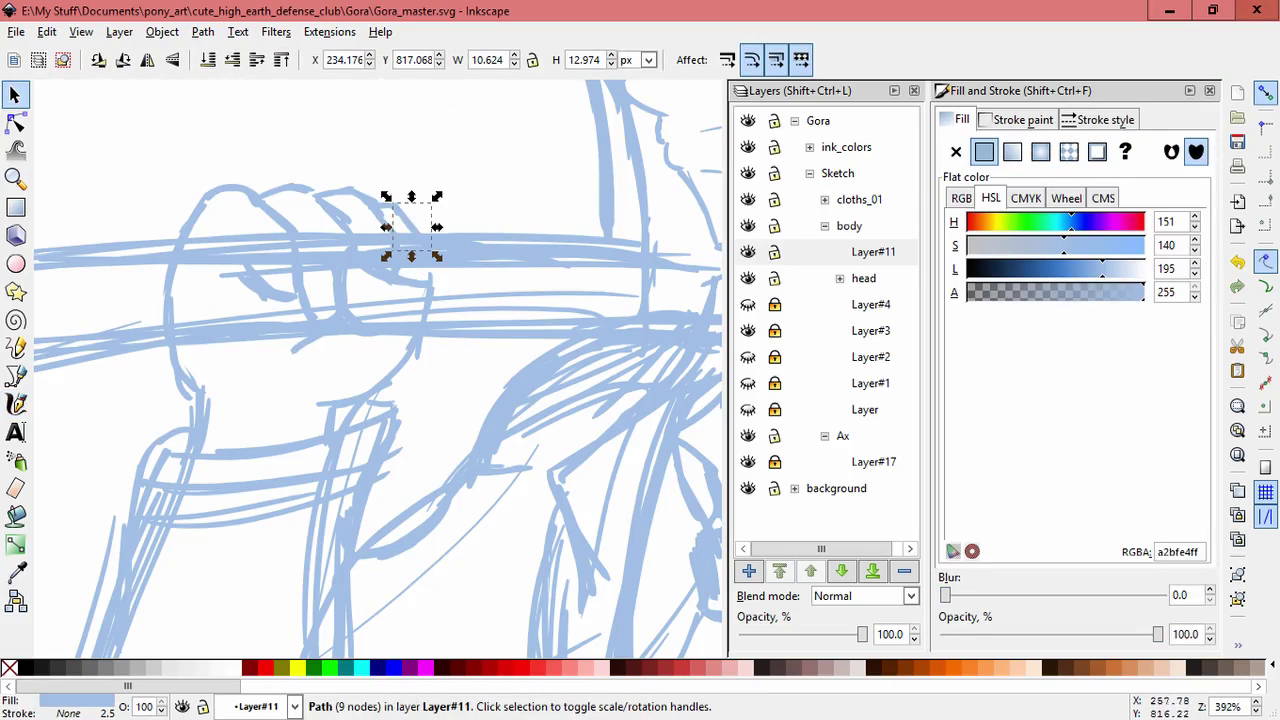
Lock the cloths_01 layer, and narrow the fist strokes on Layer#11 to about 67.6 px wide
{"action": "key", "text": "c"}
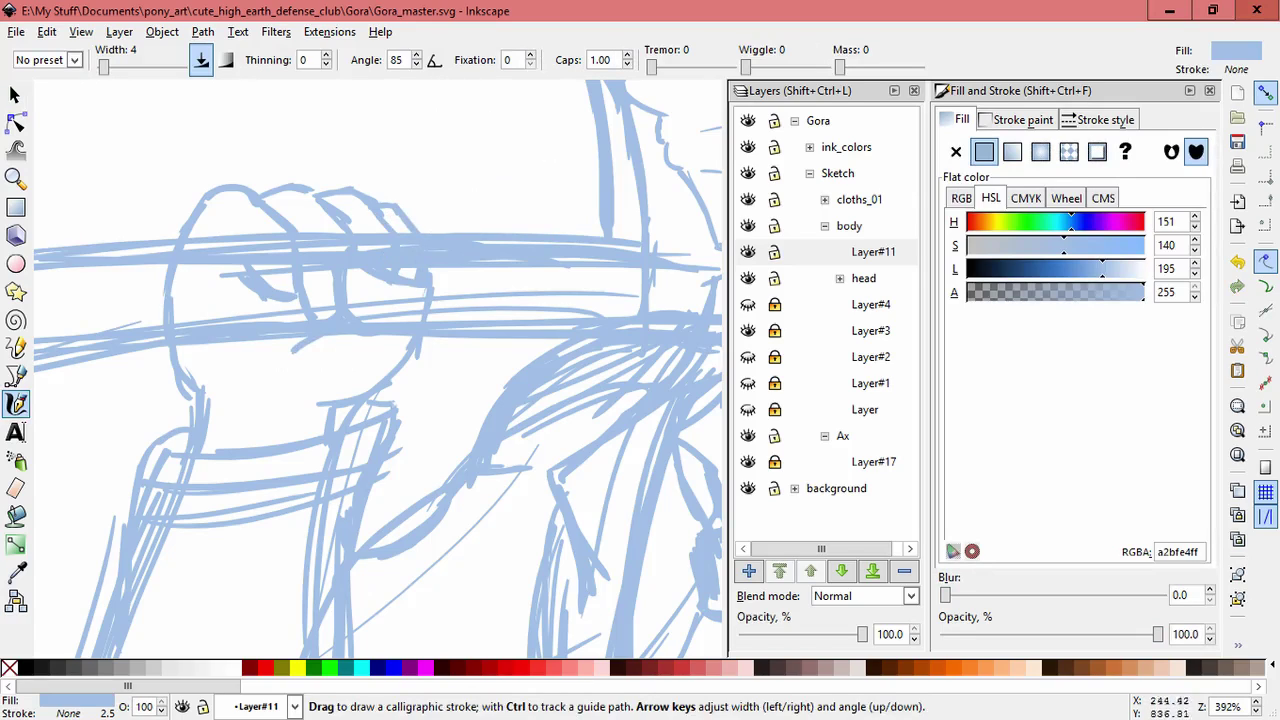
{"action": "scroll", "coordinate": [388, 265], "scroll_direction": "down", "scroll_amount": 4}
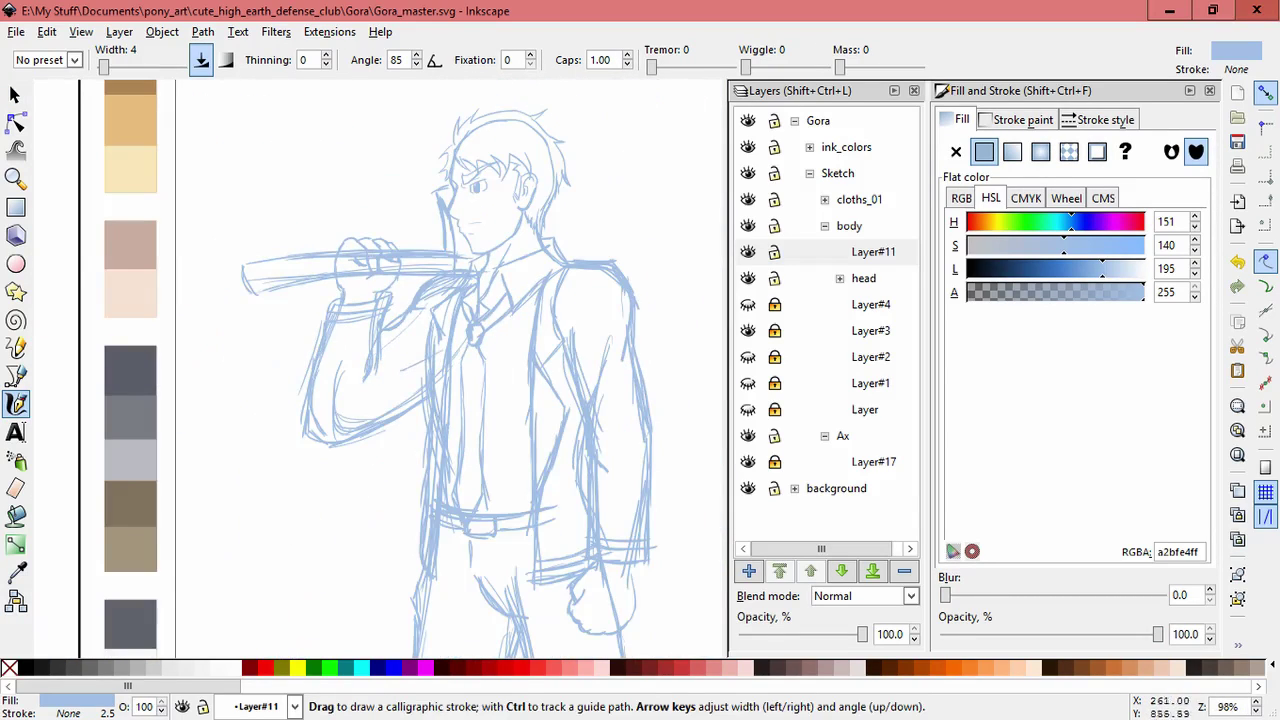
{"action": "scroll", "coordinate": [330, 265], "scroll_direction": "up", "scroll_amount": 2}
{"action": "left_click_drag", "start_coordinate": [330, 265], "coordinate": [265, 228]}
{"action": "key", "text": "s"}
{"action": "key", "text": "ctrl+a"}
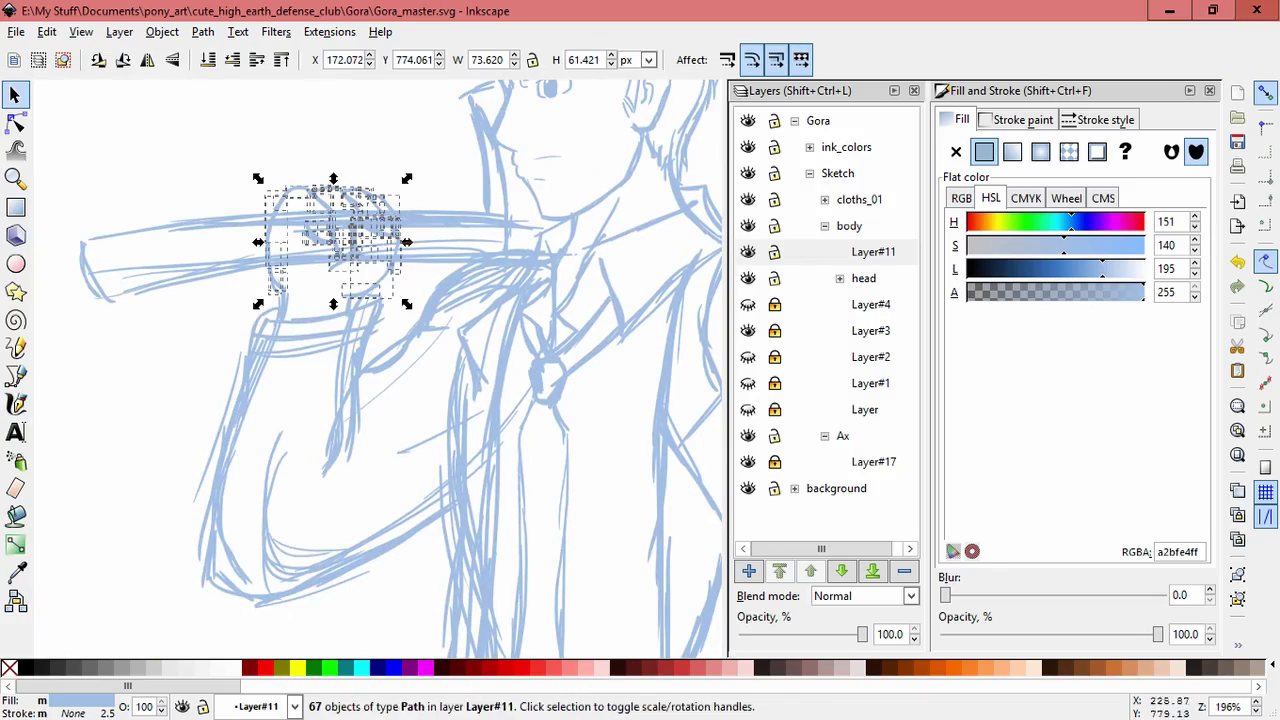
{"action": "key", "text": "Escape"}
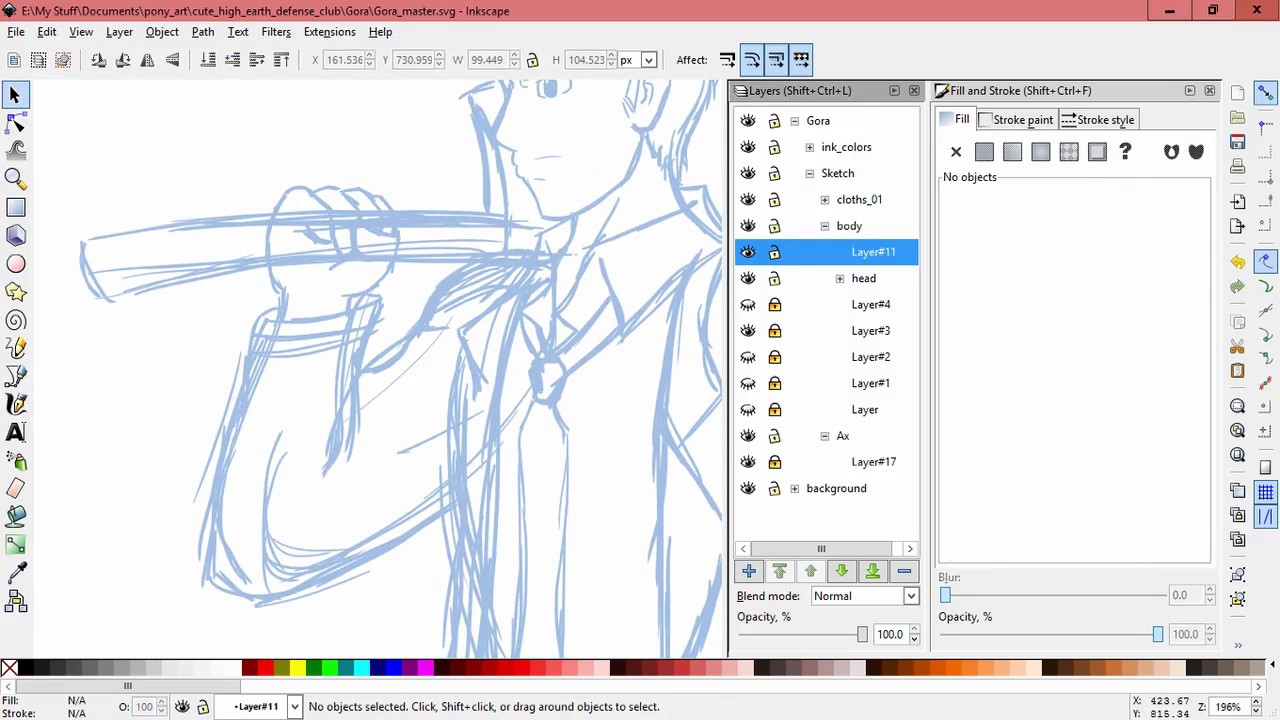
{"action": "left_click_drag", "start_coordinate": [177, 154], "coordinate": [443, 420]}
{"action": "left_click_drag", "start_coordinate": [250, 252], "coordinate": [262, 252]}
{"action": "left_click", "coordinate": [218, 345]}
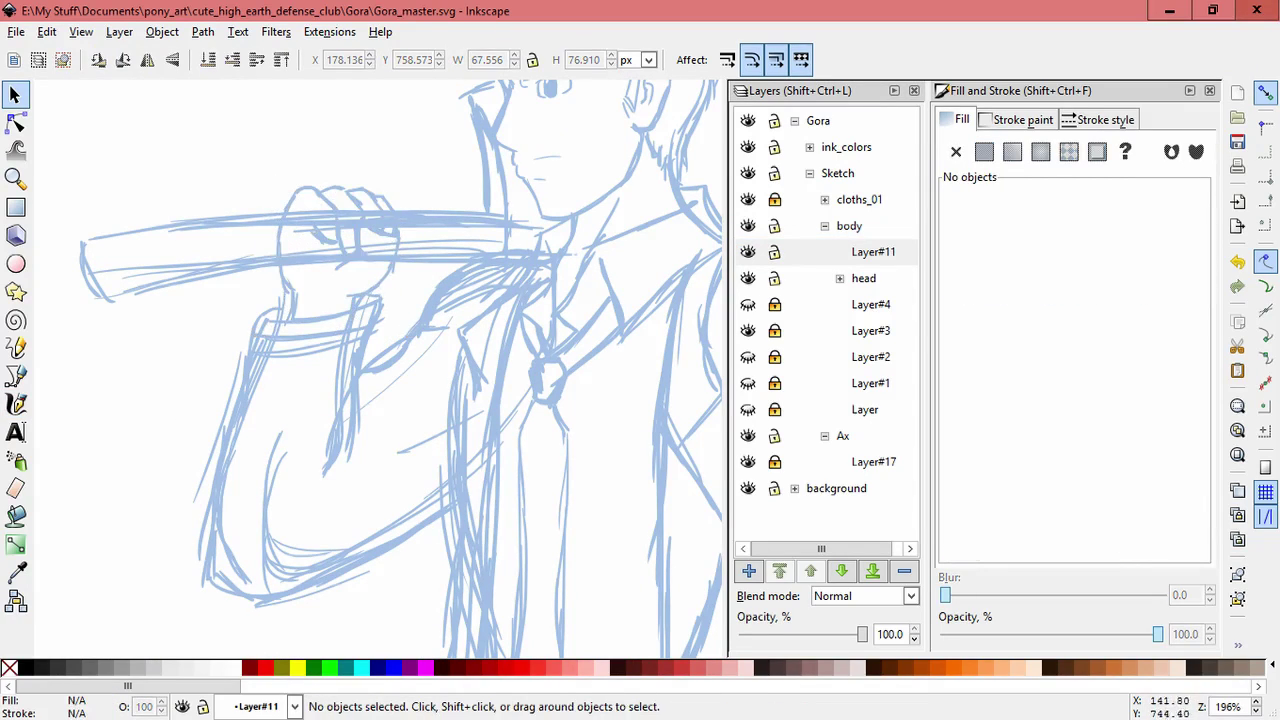
Scale the fist up proportionally to about 70.7 by 80.5 px
{"action": "left_click_drag", "start_coordinate": [206, 169], "coordinate": [415, 345]}
{"action": "left_click_drag", "start_coordinate": [344, 196], "coordinate": [344, 196]}
{"action": "key", "text": "Escape"}
{"action": "left_click_drag", "start_coordinate": [250, 345], "coordinate": [405, 172]}
{"action": "key", "text": "Escape"}
{"action": "key", "text": "minus"}
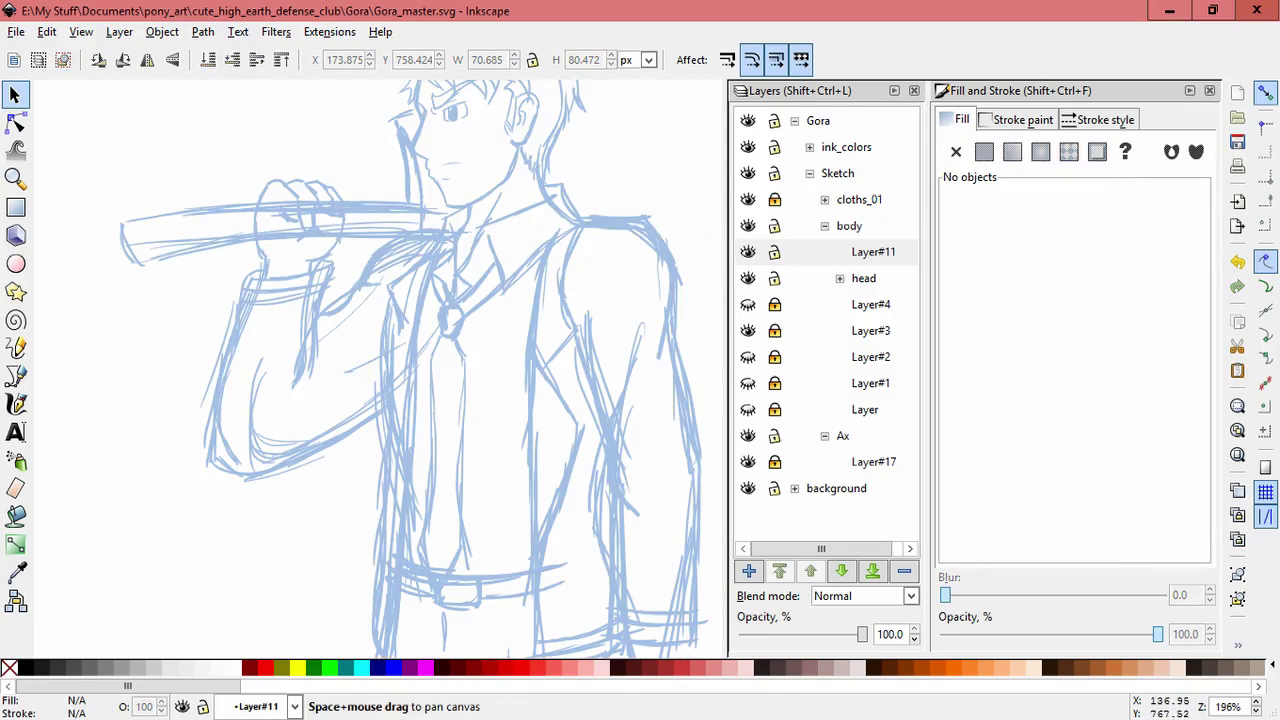
Try a new curved stroke along the fist's outer edge beside the ax handle
{"action": "key", "text": "plus"}
{"action": "key", "text": "c"}
{"action": "key", "text": "plus"}
{"action": "left_click_drag", "start_coordinate": [430, 218], "coordinate": [433, 224]}
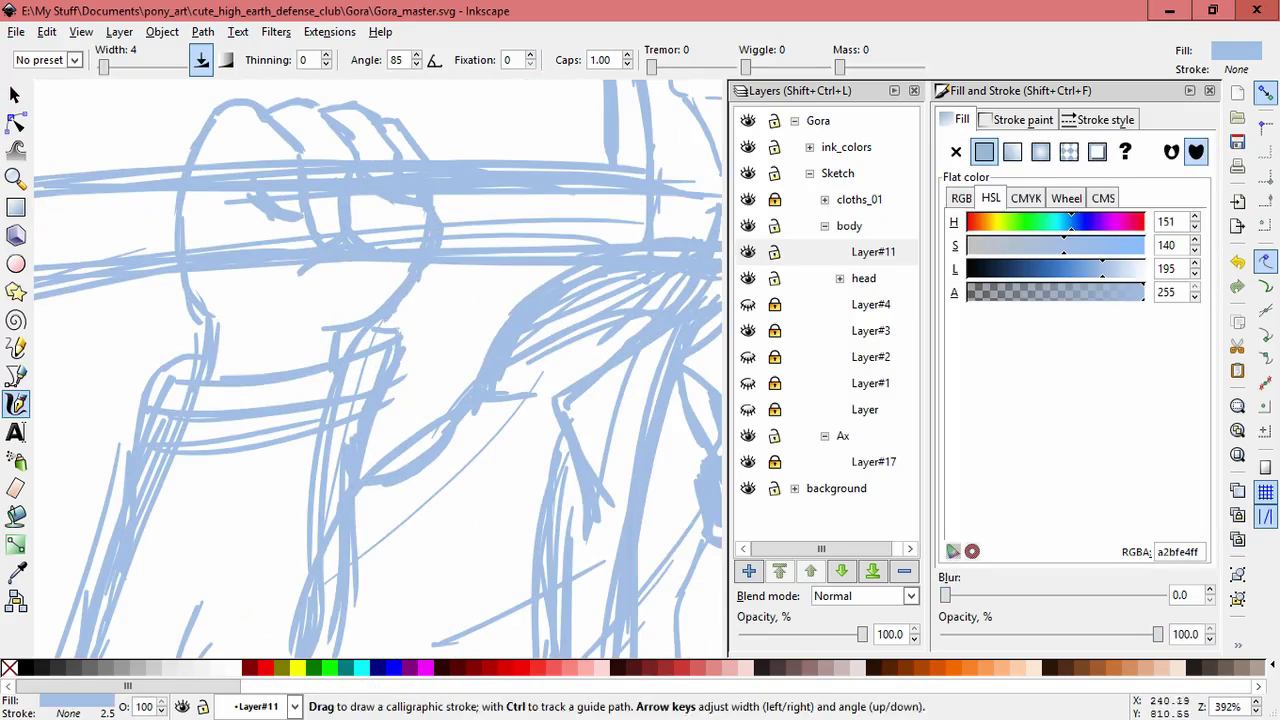
Undo the new curved stroke, and delete the fist's outer edge between the ax handle and the cuff
{"action": "key", "text": "ctrl+z"}
{"action": "key", "text": "s"}
{"action": "key", "text": "Delete"}
{"action": "key", "text": "ctrl+shift+z"}
{"action": "key", "text": "c"}
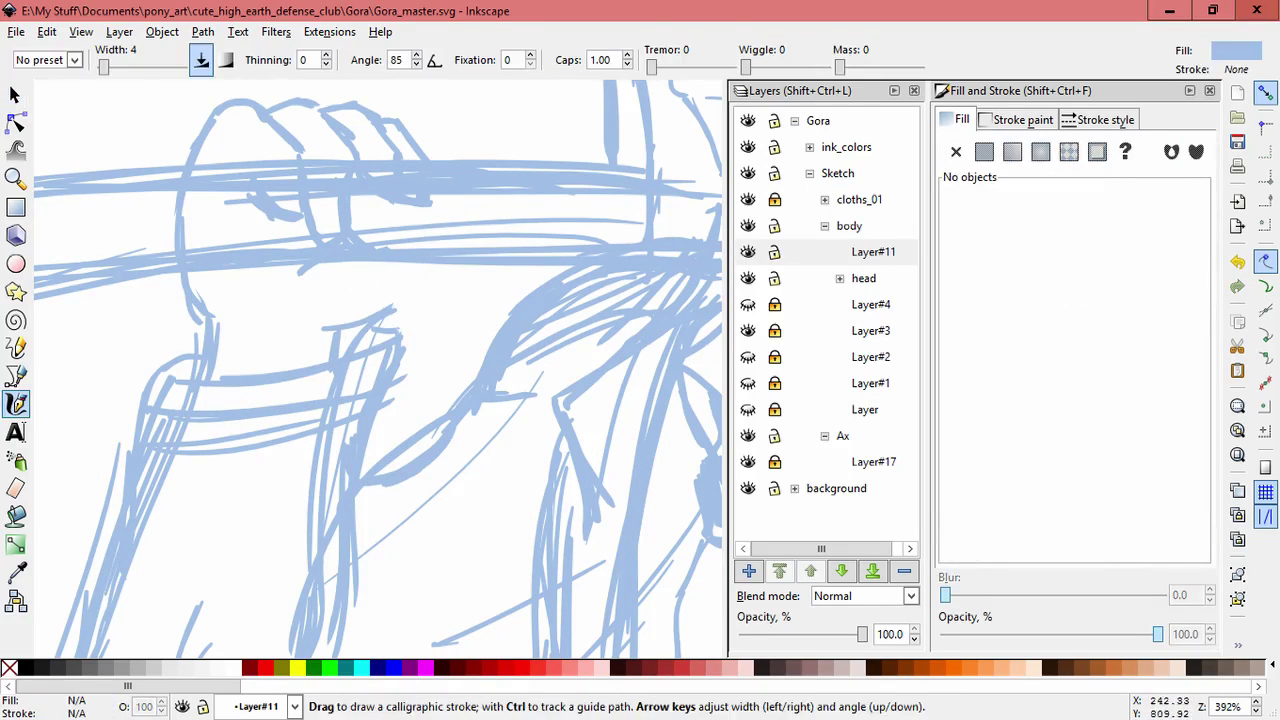
Draw the fist's outer edge from the ax handle down to the cuff, and narrow the fist strokes to about 63.5 px wide
{"action": "left_click_drag", "start_coordinate": [438, 210], "coordinate": [441, 232]}
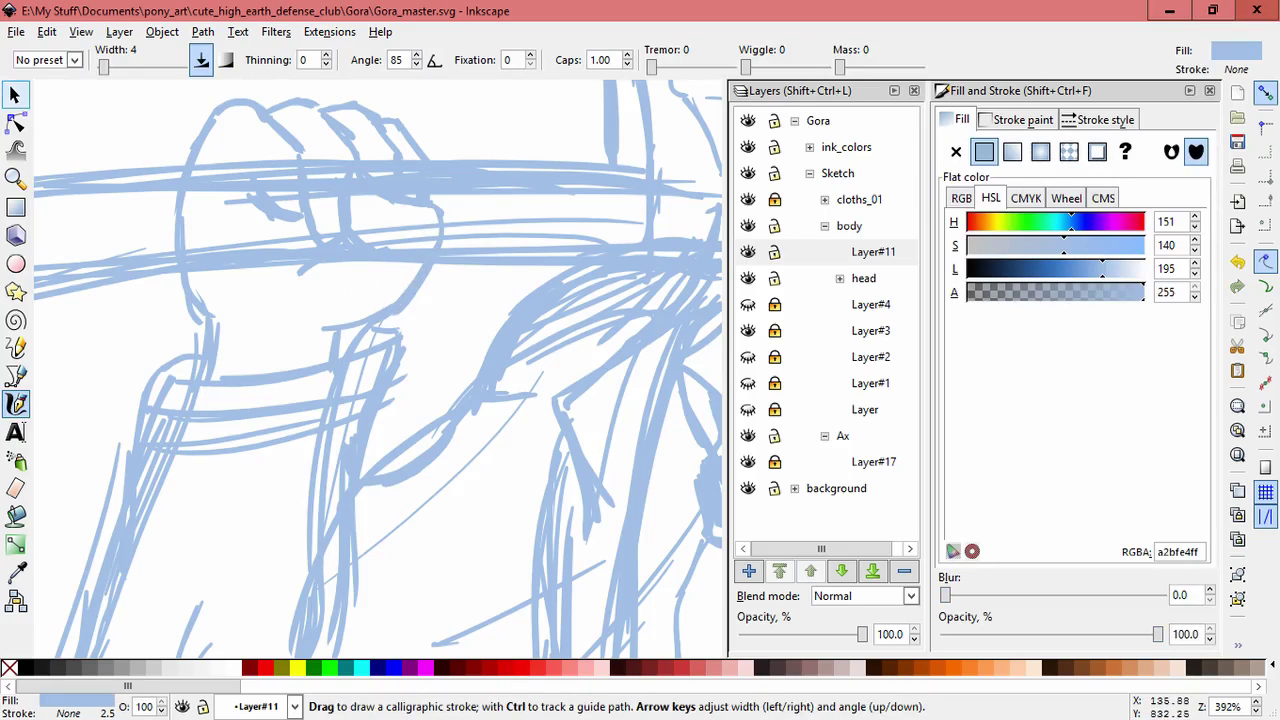
{"action": "key", "text": "s"}
{"action": "key", "text": "minus"}
{"action": "key", "text": "minus"}
{"action": "key", "text": "minus"}
{"action": "scroll", "coordinate": [306, 134], "scroll_direction": "down", "scroll_amount": 1}
{"action": "left_click_drag", "start_coordinate": [306, 134], "coordinate": [460, 323]}
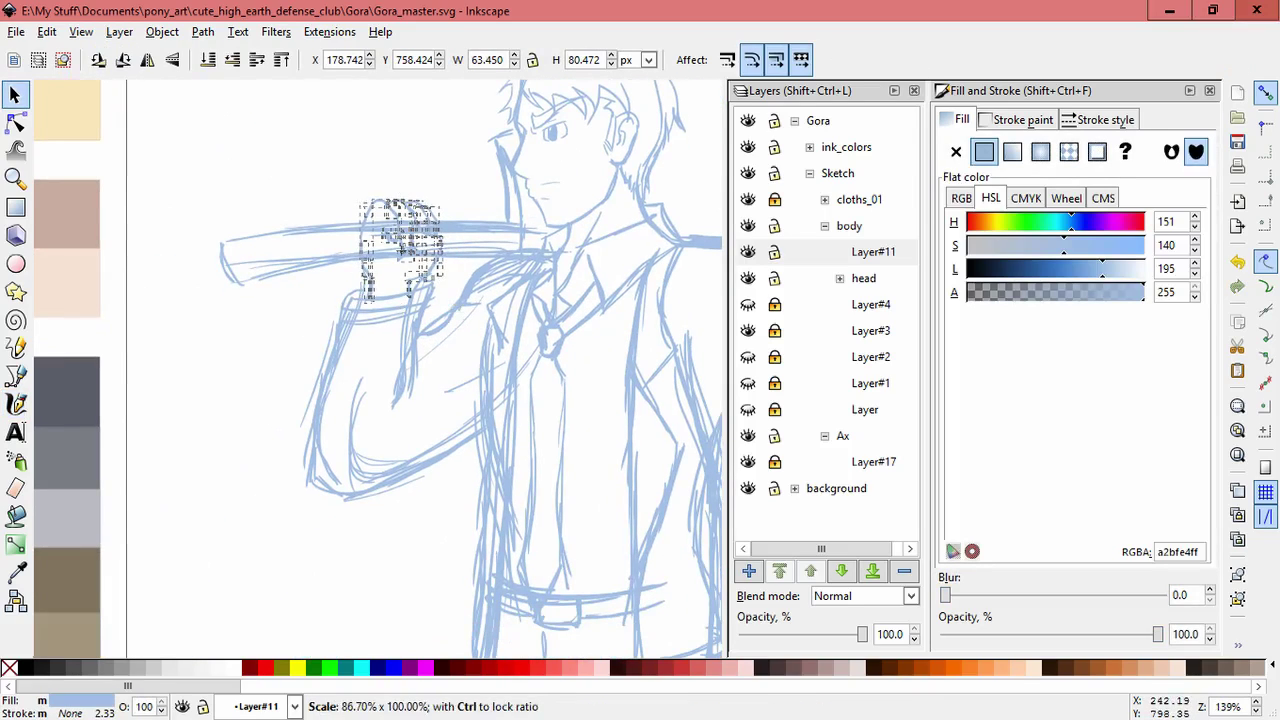
{"action": "key", "text": "Escape"}
{"action": "key", "text": "Escape"}
Refit the fist's outer strokes, and resize the whole fist to about 69.9 by 86.6 px
{"action": "left_click_drag", "start_coordinate": [450, 225], "coordinate": [386, 305]}
{"action": "left_click_drag", "start_coordinate": [457, 262], "coordinate": [494, 296]}
{"action": "key", "text": "Escape"}
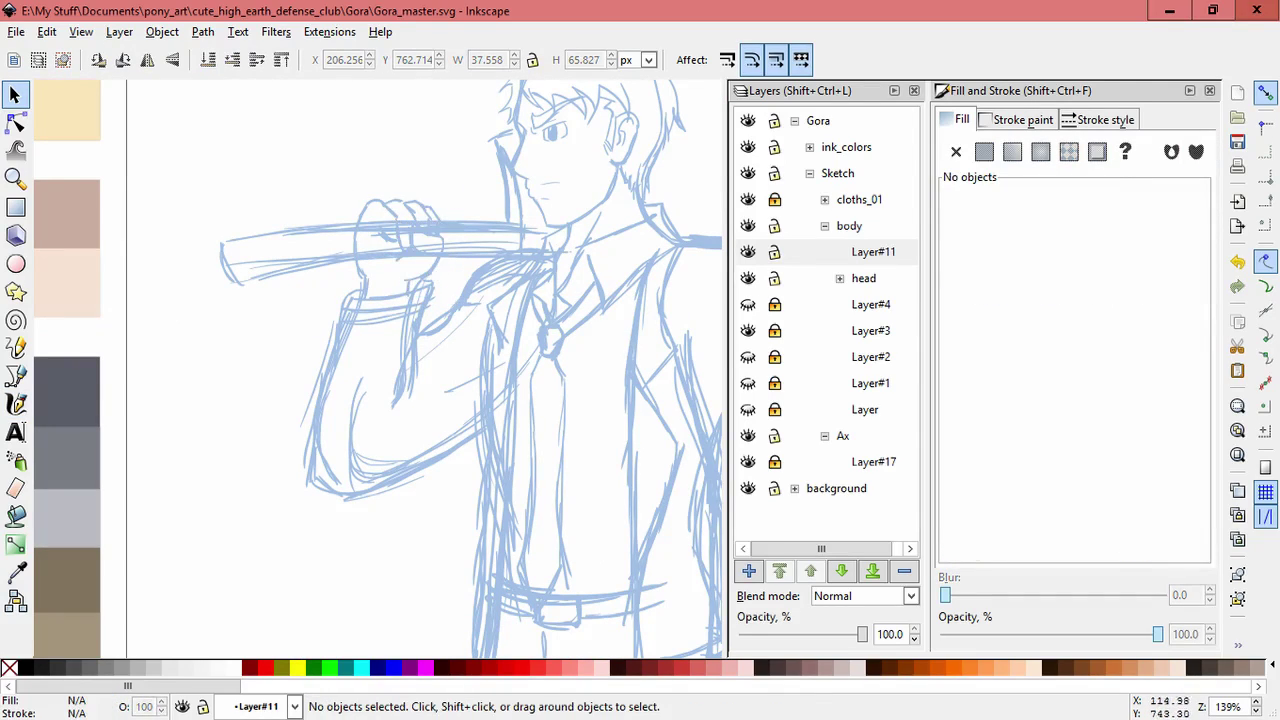
{"action": "left_click_drag", "start_coordinate": [272, 323], "coordinate": [391, 171]}
{"action": "key", "text": "Escape"}
{"action": "key", "text": "Escape"}
{"action": "key", "text": "minus"}
{"action": "key", "text": "minus"}
{"action": "scroll", "coordinate": [317, 179], "scroll_direction": "up", "scroll_amount": 5}
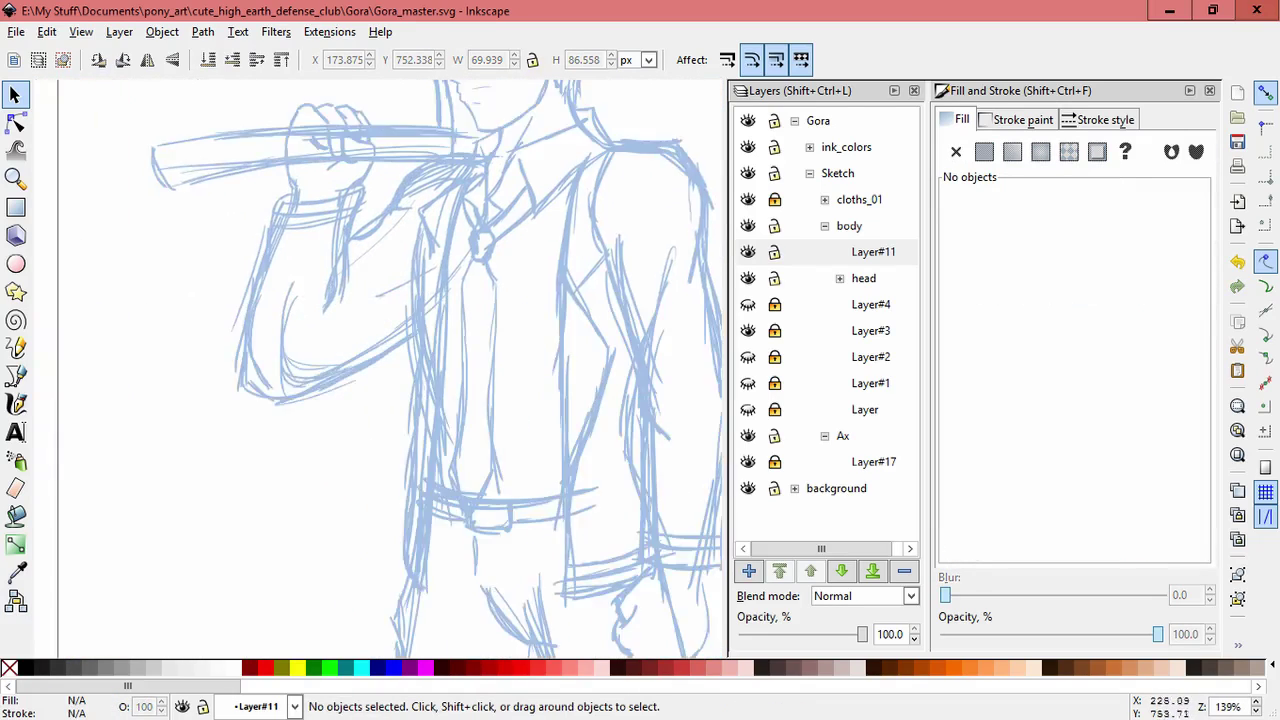
Draw a short calligraphic stroke about 10.9 by 8.2 px inside the fist, across the fingers on the ax handle
{"action": "left_click", "coordinate": [323, 260]}
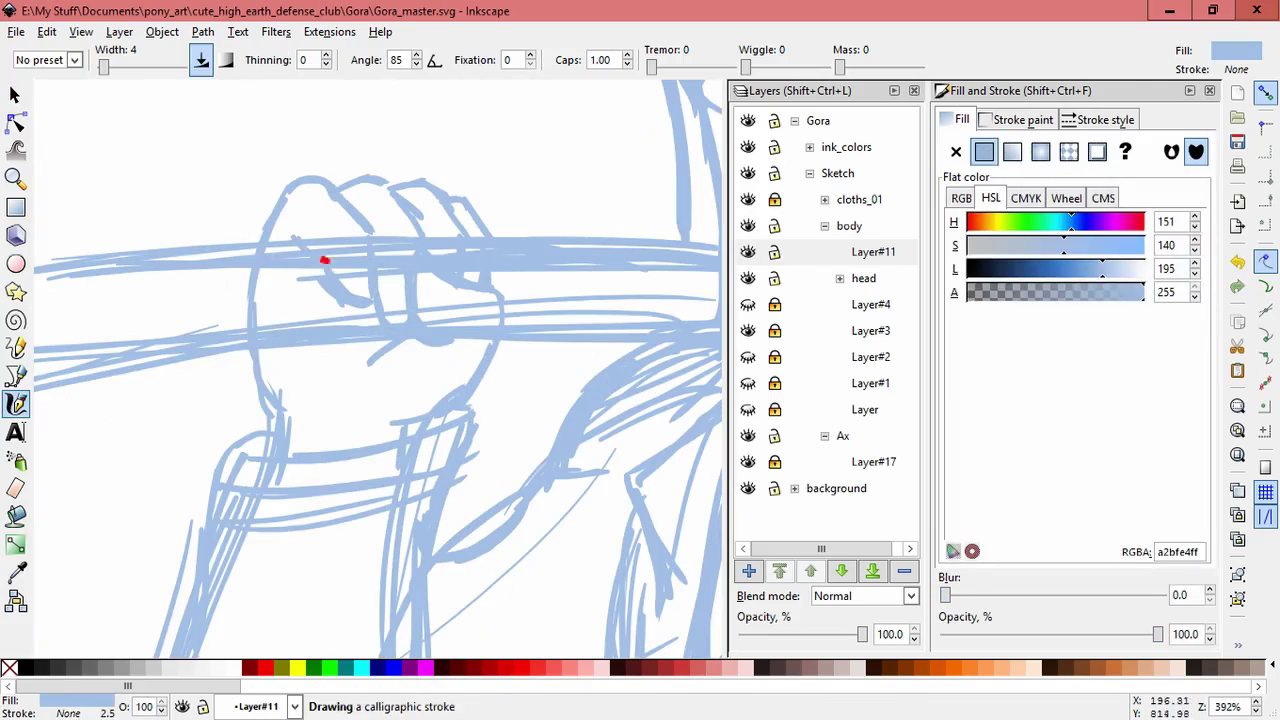
{"action": "scroll", "coordinate": [505, 280], "scroll_direction": "down", "scroll_amount": 2}
{"action": "scroll", "coordinate": [378, 222], "scroll_direction": "down", "scroll_amount": 3}
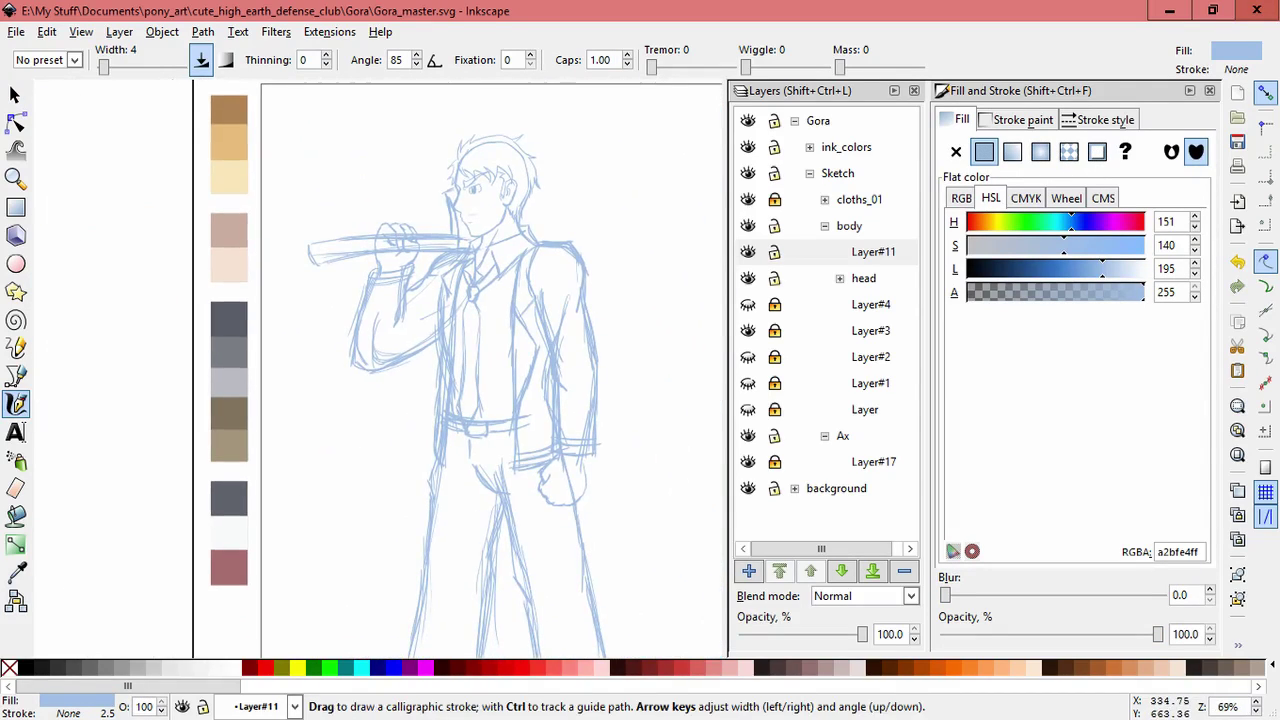
{"action": "key", "text": "s"}
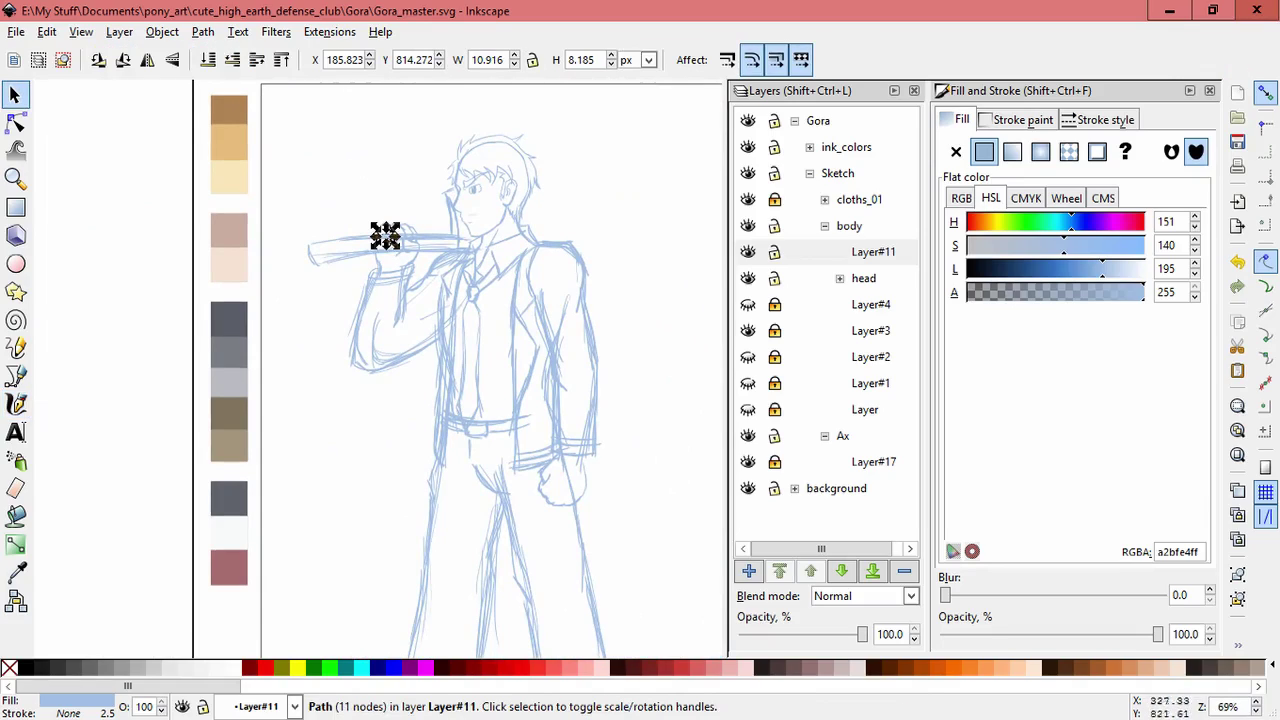
{"action": "key", "text": "Escape"}
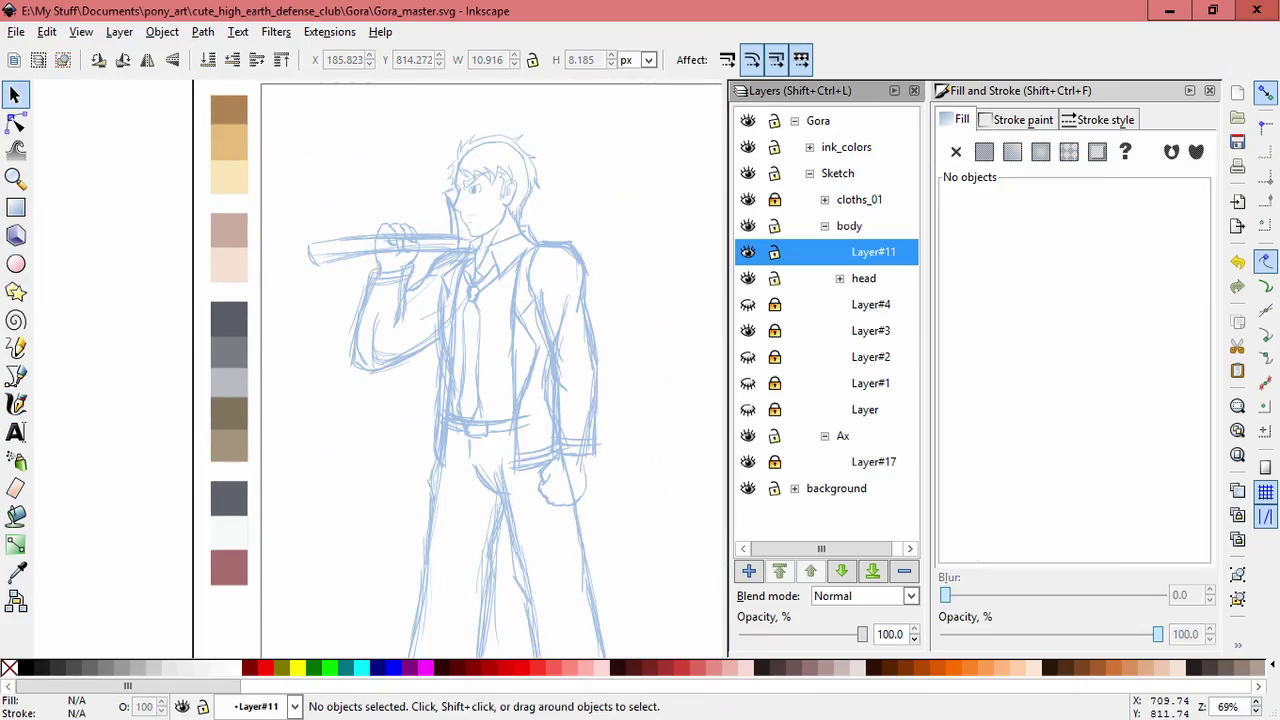
Unlock cloths_01, lock body and Ax, and scale the raised arm's sleeve strokes down to about 143.6 by 171.2 px
{"action": "left_click", "coordinate": [824, 226]}
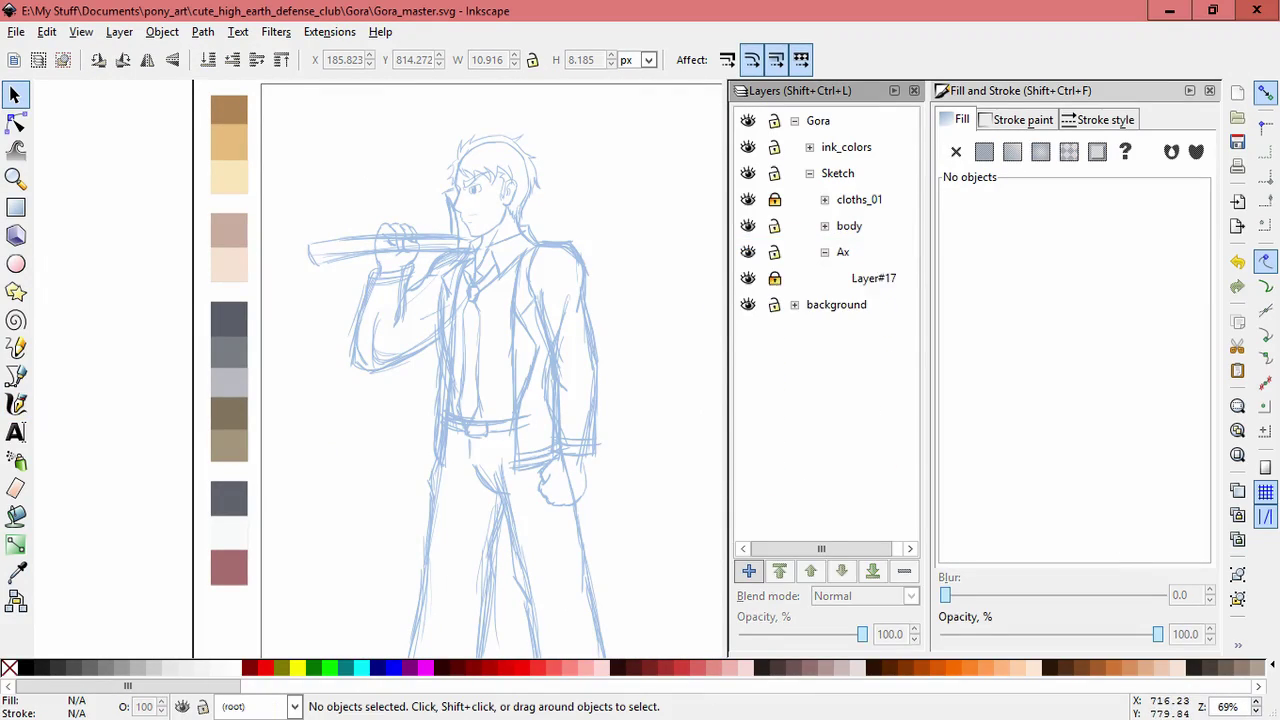
{"action": "left_click", "coordinate": [824, 199]}
{"action": "left_click_drag", "start_coordinate": [314, 259], "coordinate": [452, 430]}
{"action": "left_click", "coordinate": [400, 320]}
{"action": "left_click_drag", "start_coordinate": [345, 375], "coordinate": [352, 381]}
{"action": "key", "text": "Escape"}
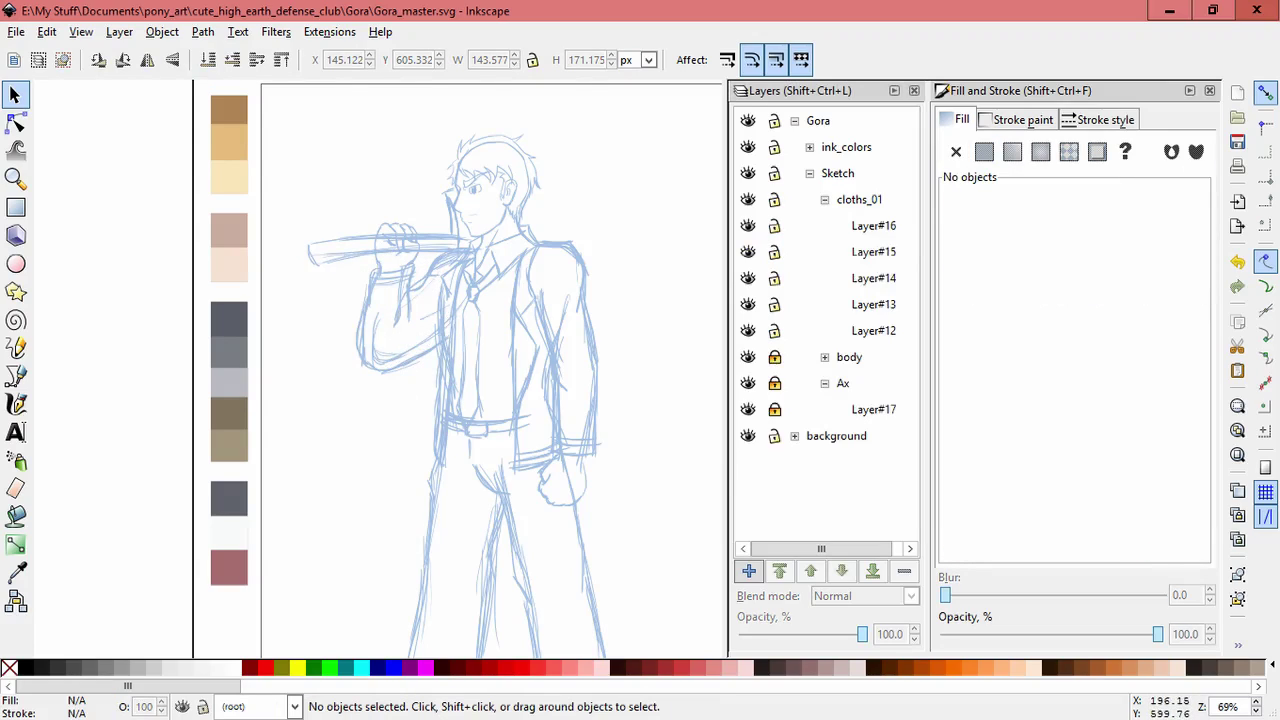
Lock every cloths_01 sublayer except Layer#15, and make Layer#15 the active layer
{"action": "left_click", "coordinate": [824, 357]}
{"action": "scroll", "coordinate": [826, 330], "scroll_direction": "down", "scroll_amount": 3}
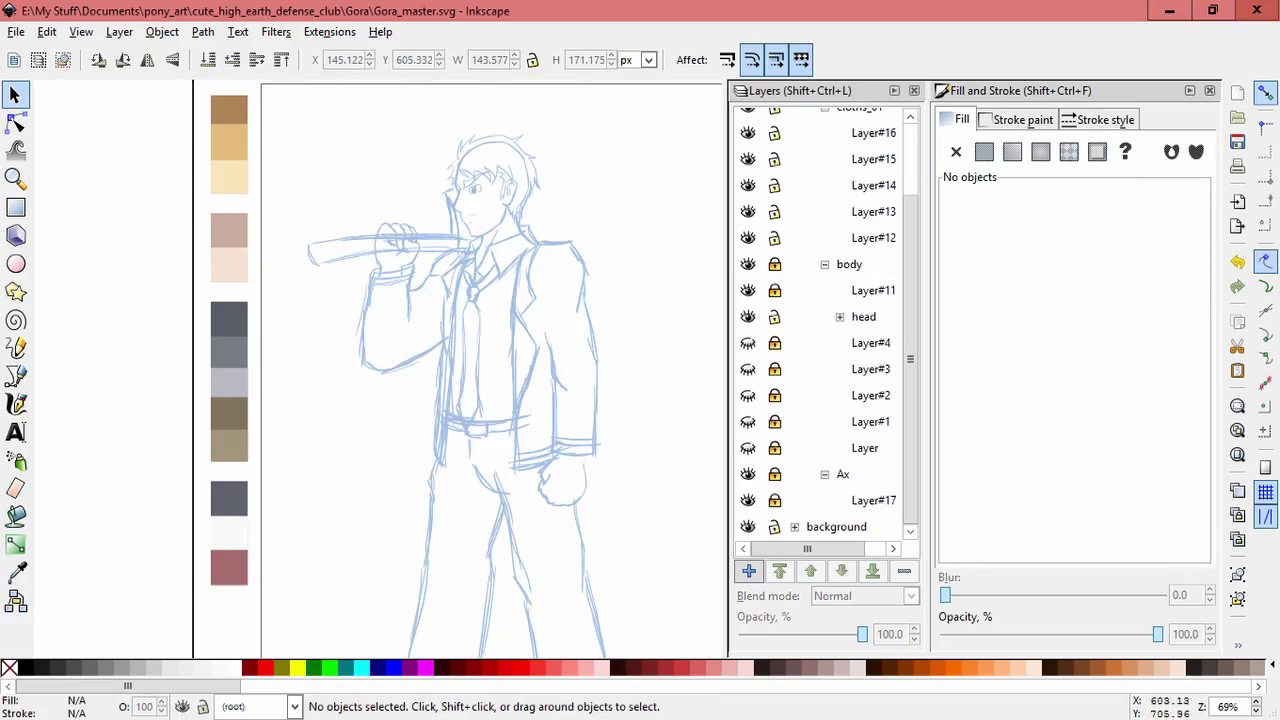
{"action": "key", "text": "minus"}
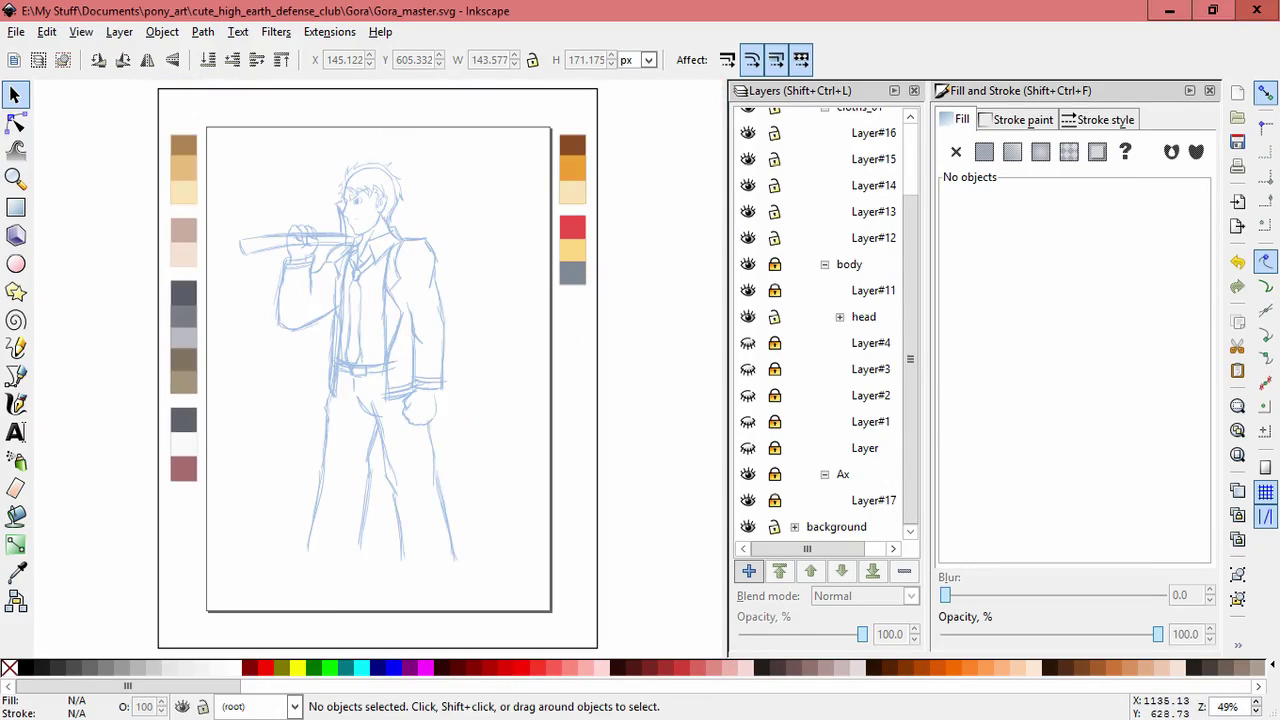
{"action": "scroll", "coordinate": [826, 330], "scroll_direction": "up", "scroll_amount": 1}
{"action": "left_click", "coordinate": [824, 284]}
{"action": "left_click", "coordinate": [747, 278]}
{"action": "left_click", "coordinate": [747, 278]}
{"action": "left_click", "coordinate": [774, 252], "text": "shift"}
{"action": "left_click", "coordinate": [873, 252]}
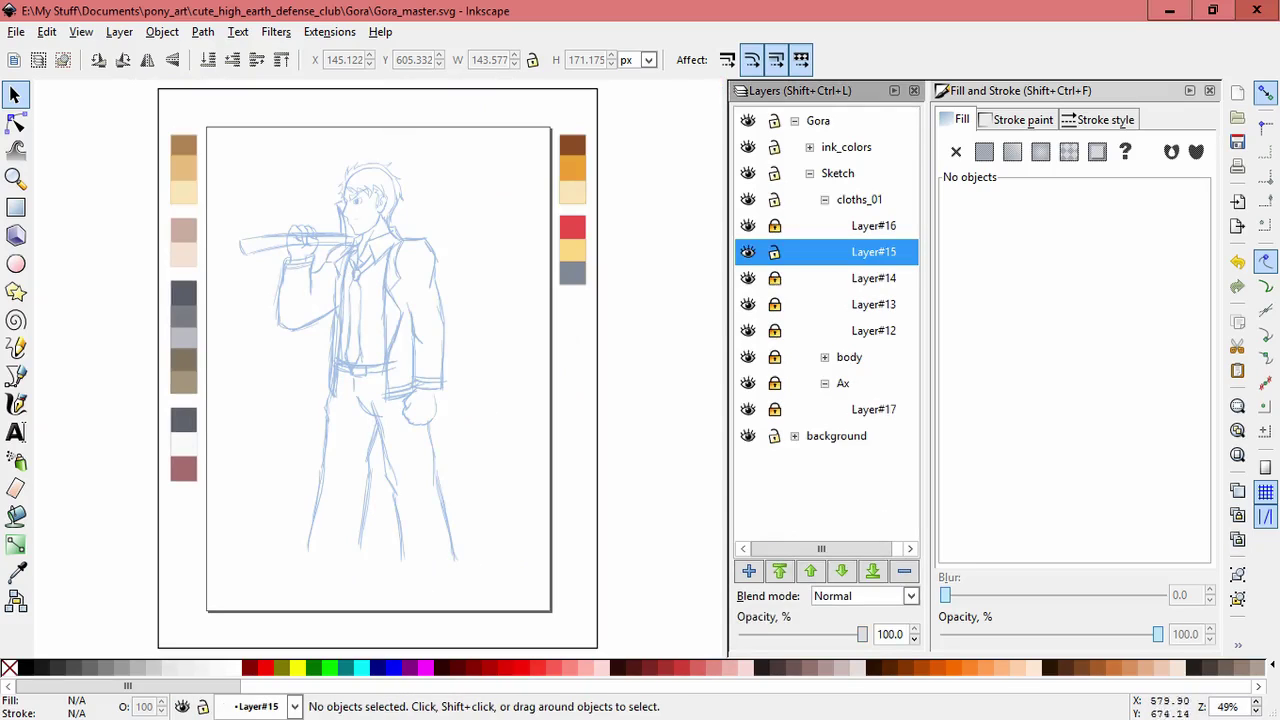
Move the jacket's front panel strokes beside the lowered arm closer to the tie
{"action": "scroll", "coordinate": [390, 290], "scroll_direction": "up", "scroll_amount": 2}
{"action": "left_click_drag", "start_coordinate": [352, 152], "coordinate": [472, 528]}
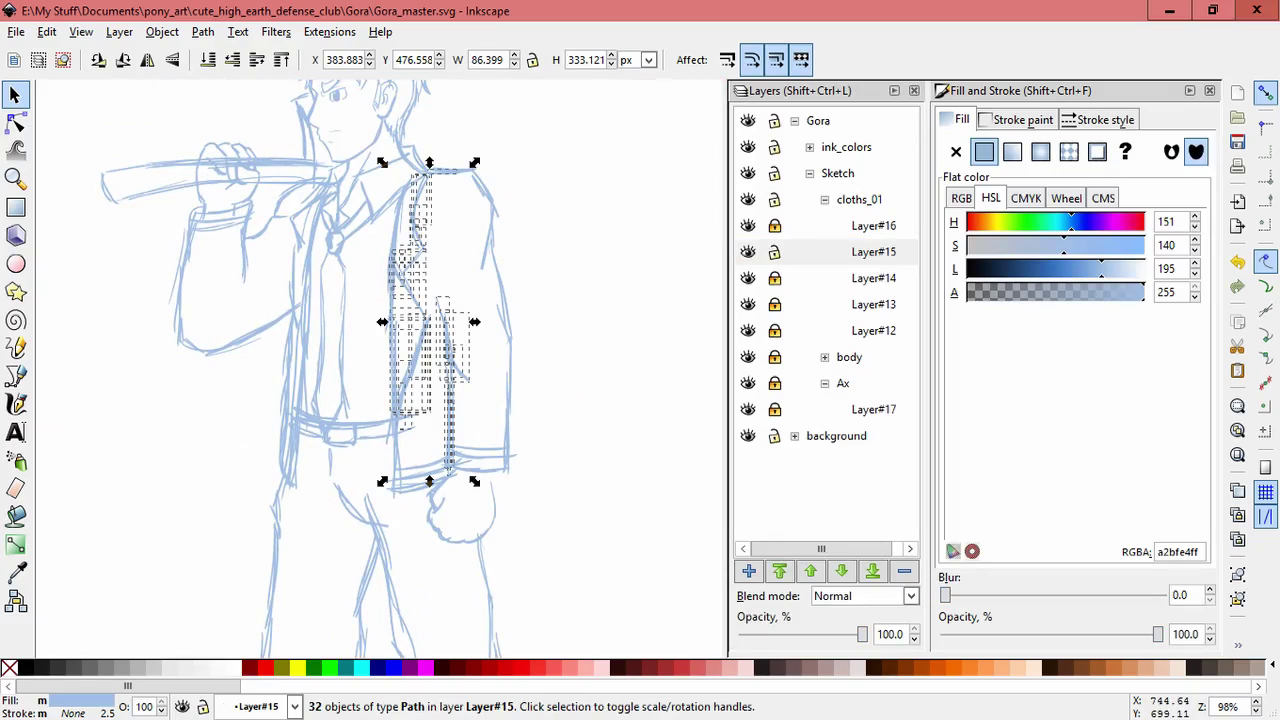
{"action": "left_click", "coordinate": [873, 252]}
{"action": "key", "text": "Escape"}
{"action": "left_click_drag", "start_coordinate": [372, 150], "coordinate": [458, 526]}
{"action": "left_click_drag", "start_coordinate": [431, 334], "coordinate": [415, 338]}
{"action": "left_click", "coordinate": [645, 232]}
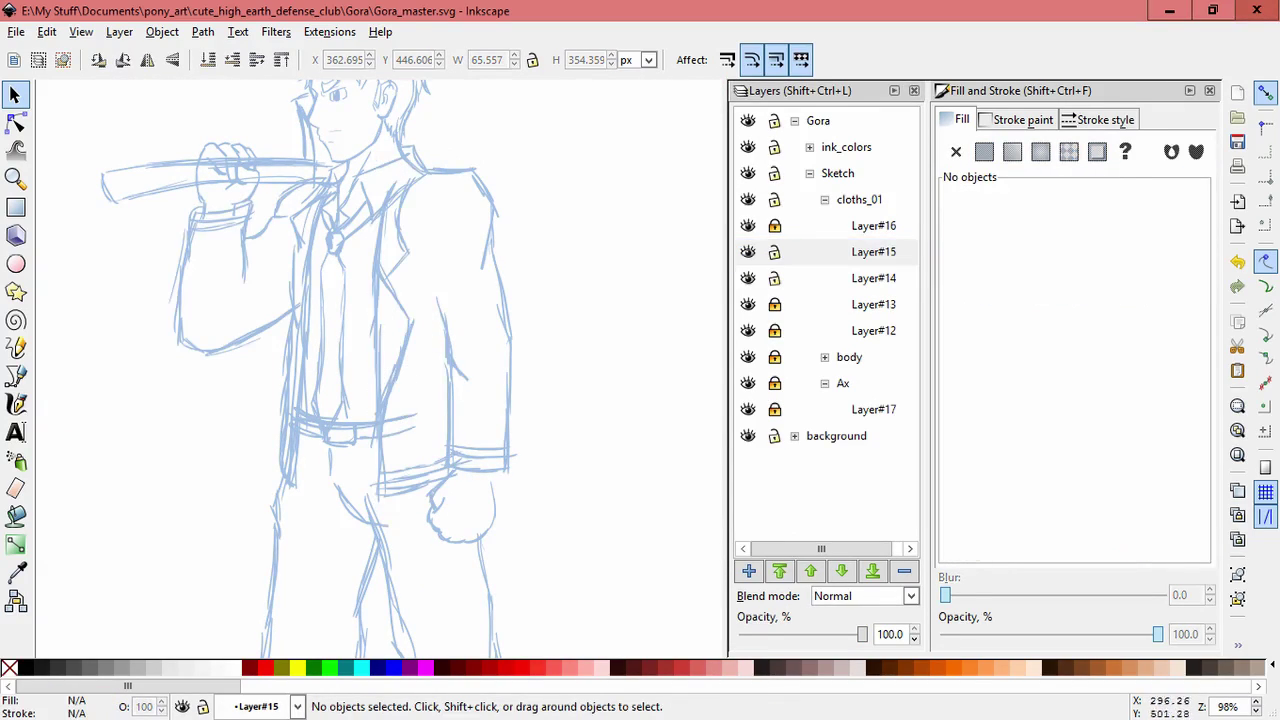
{"action": "left_click_drag", "start_coordinate": [250, 184], "coordinate": [310, 497]}
{"action": "left_click", "coordinate": [610, 182]}
{"action": "scroll", "coordinate": [622, 285], "scroll_direction": "down", "scroll_amount": 2}
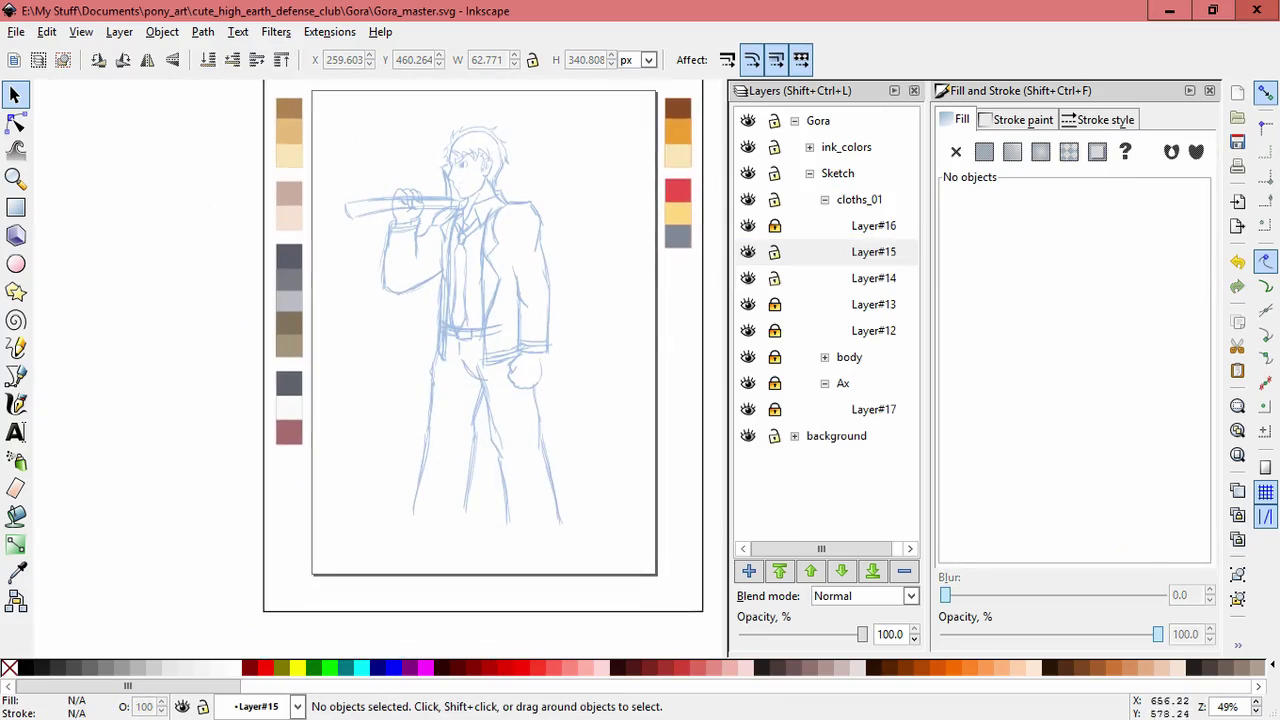
Lock Layer#14, and draw a calligraphic stroke on Layer#15 near the top of the lowered arm's inner sleeve edge
{"action": "scroll", "coordinate": [560, 275], "scroll_direction": "up", "scroll_amount": 2}
{"action": "left_click", "coordinate": [748, 278]}
{"action": "left_click", "coordinate": [748, 278]}
{"action": "left_click", "coordinate": [774, 278]}
{"action": "left_click", "coordinate": [15, 403]}
{"action": "scroll", "coordinate": [538, 310], "scroll_direction": "up", "scroll_amount": 2}
{"action": "left_click_drag", "start_coordinate": [417, 212], "coordinate": [445, 332]}
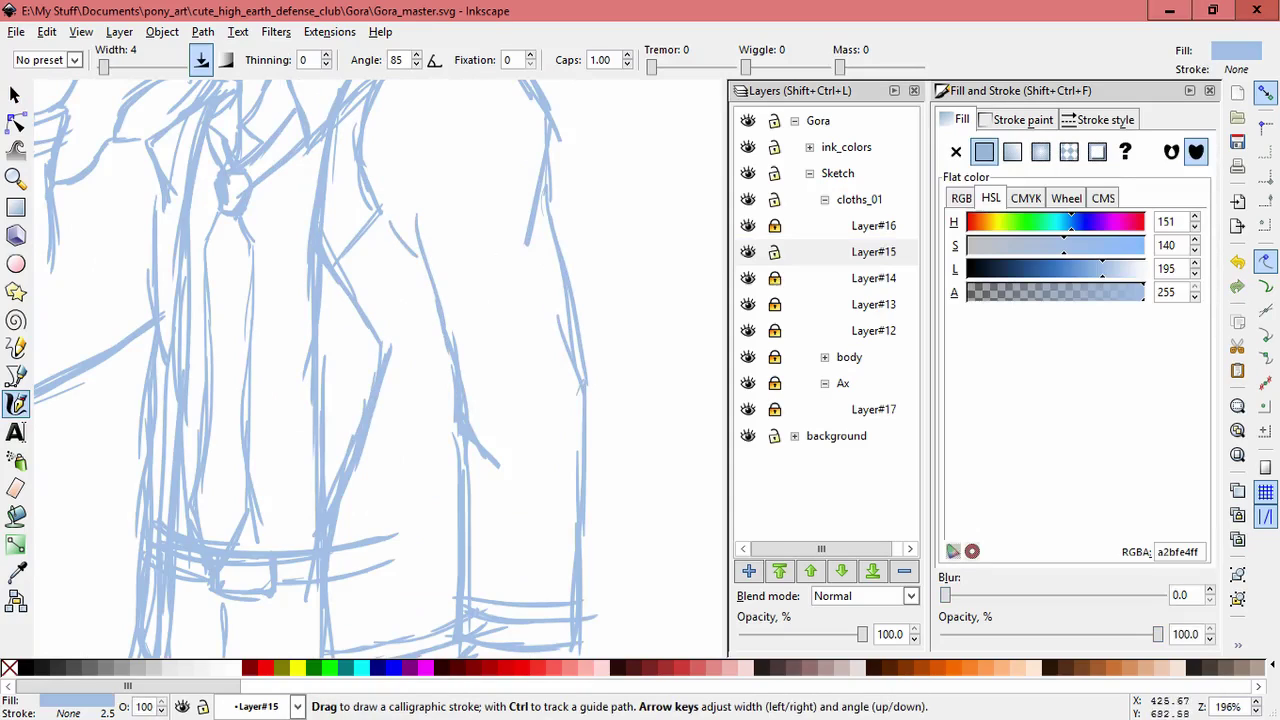
{"action": "scroll", "coordinate": [320, 370], "scroll_direction": "down", "scroll_amount": 2}
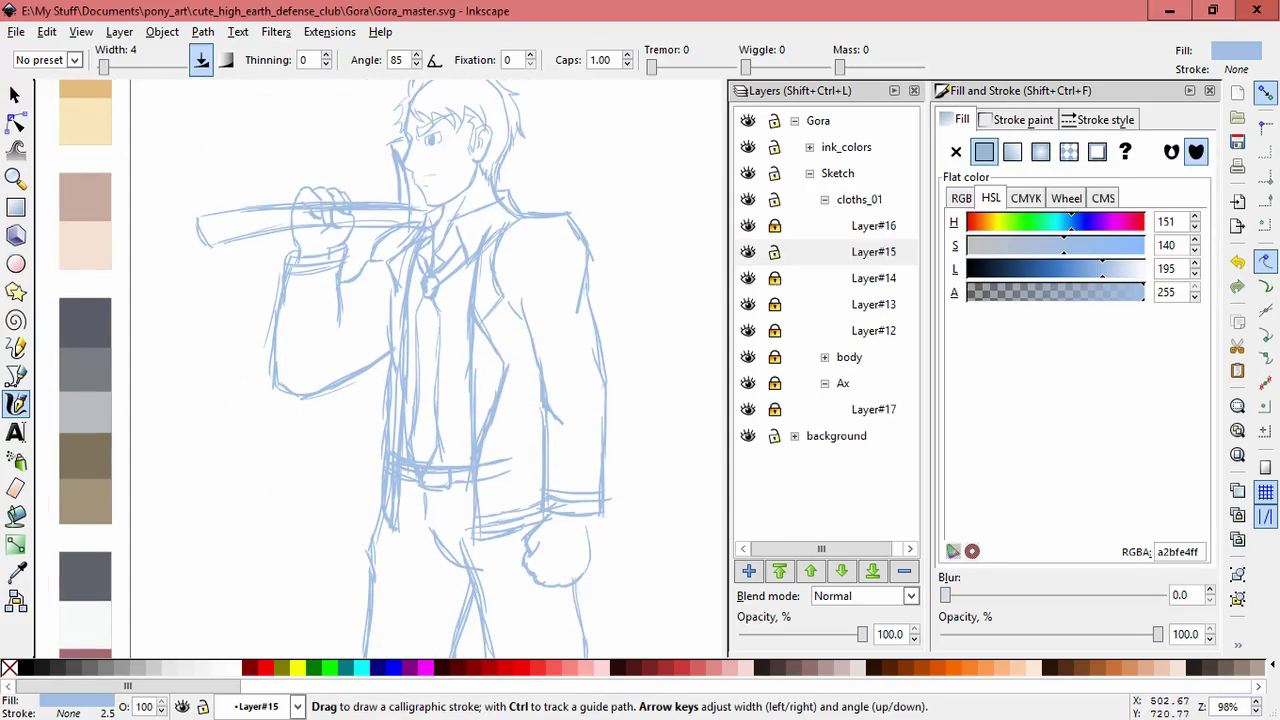
Ungroup the jacket-front strokes beside the raised arm, and step through the separate strokes
{"action": "key", "text": "s"}
{"action": "left_click", "coordinate": [405, 285]}
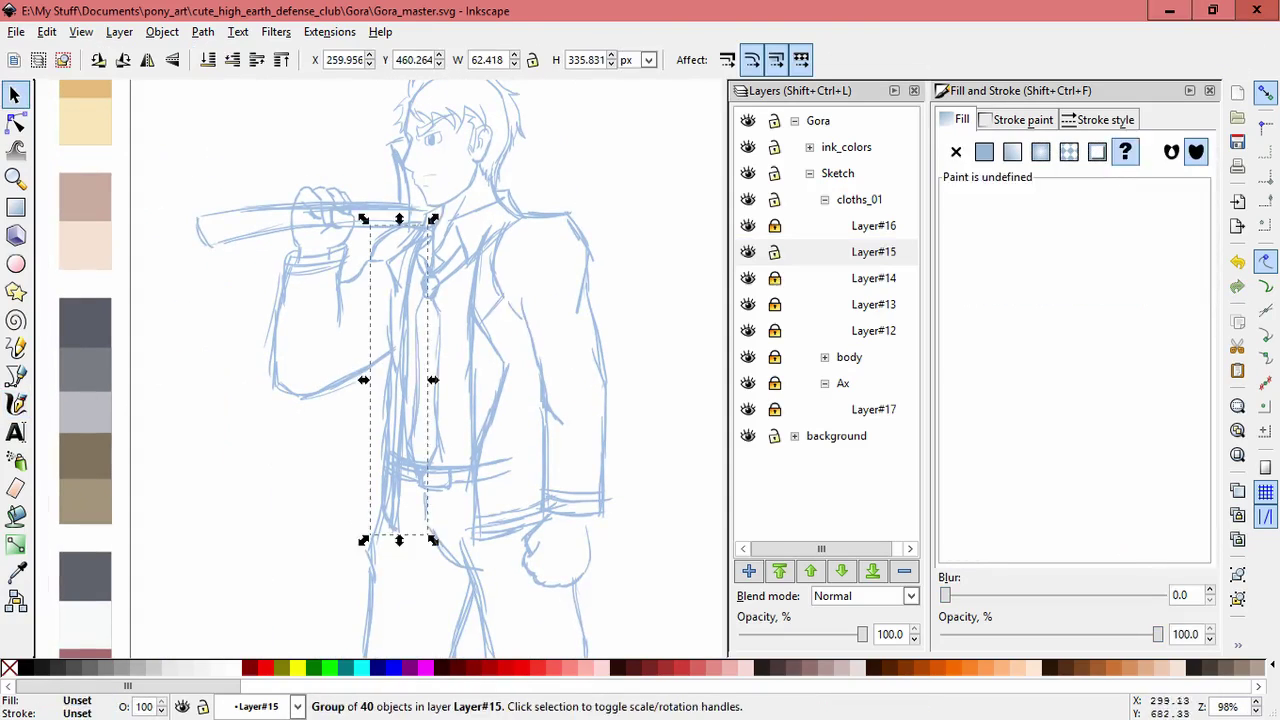
{"action": "key", "text": "ctrl+shift+o"}
{"action": "left_click", "coordinate": [1009, 344]}
{"action": "key", "text": "ctrl+shift+g"}
{"action": "key", "text": "Escape"}
{"action": "key", "text": "Tab"}
{"action": "key", "text": "Tab"}
{"action": "key", "text": "Tab"}
{"action": "key", "text": "Tab"}
{"action": "key", "text": "Tab"}
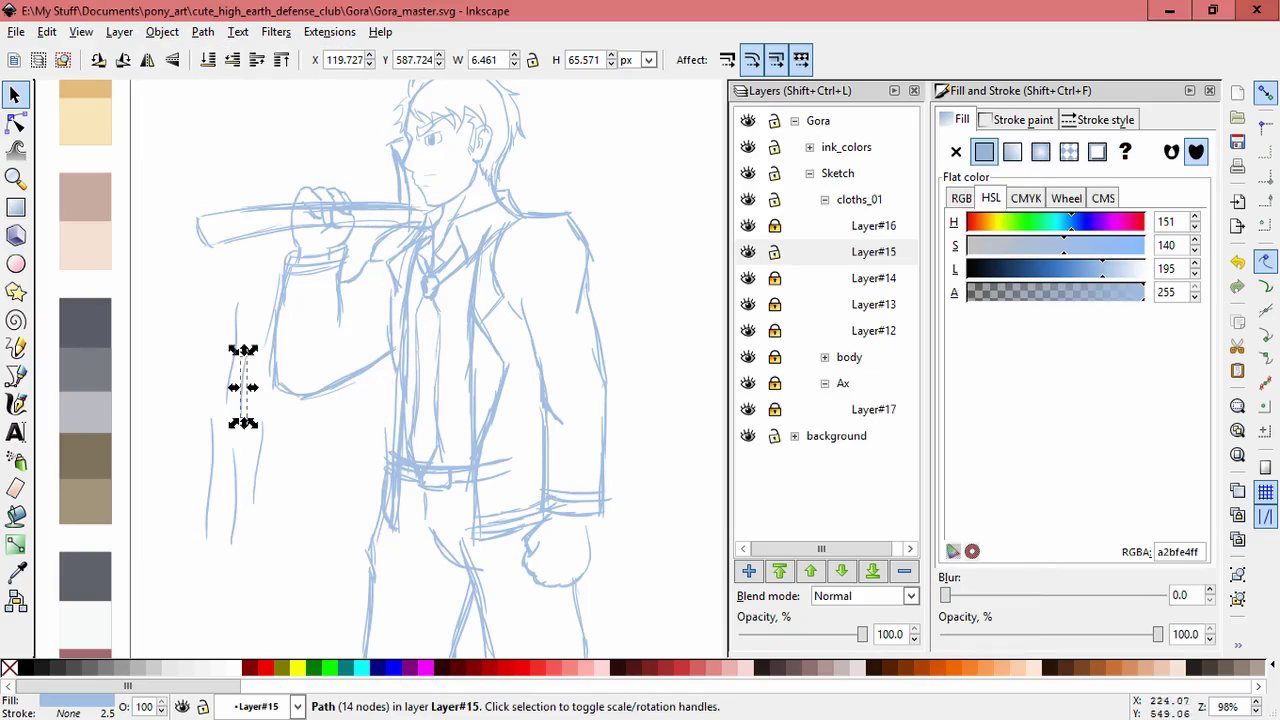
{"action": "left_click", "coordinate": [304, 470]}
Try moving the separated jacket-front strokes toward the tie, and undo the move
{"action": "left_click_drag", "start_coordinate": [402, 347], "coordinate": [444, 339]}
{"action": "key", "text": "ctrl+z"}
{"action": "key", "text": "Escape"}
{"action": "left_click", "coordinate": [397, 389]}
{"action": "left_click", "coordinate": [399, 385]}
{"action": "key", "text": "Escape"}
{"action": "left_click", "coordinate": [402, 375]}
{"action": "left_click", "coordinate": [401, 380]}
{"action": "left_click", "coordinate": [401, 370]}
{"action": "key", "text": "Escape"}
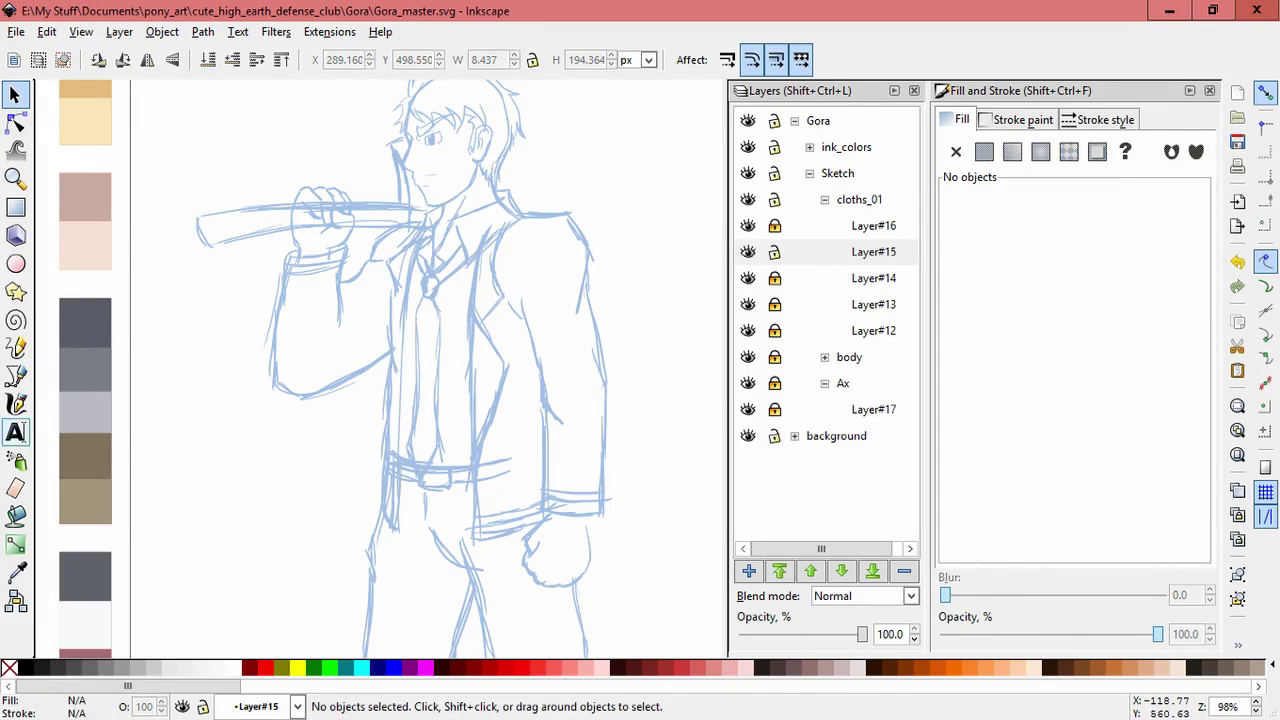
Try new calligraphic strokes along the jacket's outer edge beside the belt on the raised-arm side
{"action": "key", "text": "c"}
{"action": "key", "text": "plus"}
{"action": "key", "text": "plus"}
{"action": "scroll", "coordinate": [380, 370], "scroll_direction": "down", "scroll_amount": 2}
{"action": "left_click_drag", "start_coordinate": [376, 448], "coordinate": [376, 462]}
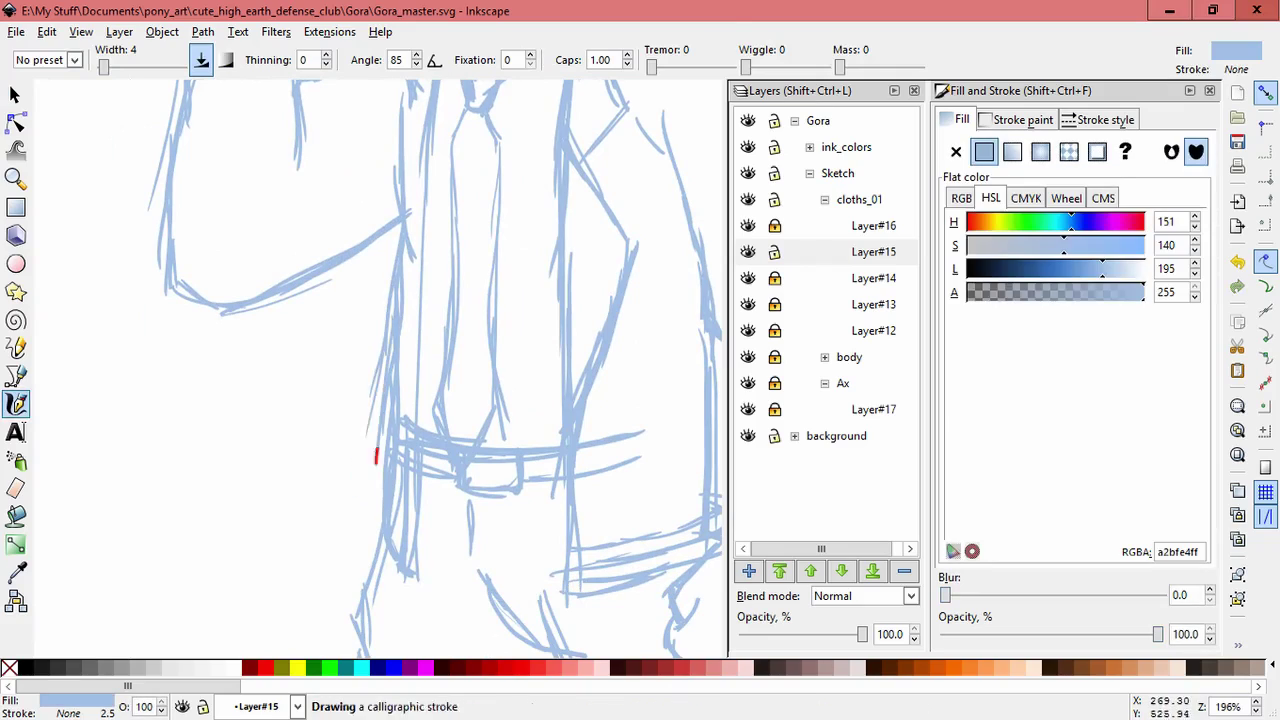
{"action": "left_click_drag", "start_coordinate": [378, 528], "coordinate": [376, 400]}
Delete the jacket-front strokes on the raised-arm side, from below the belt up to the tie
{"action": "key", "text": "s"}
{"action": "key", "text": "ctrl+a"}
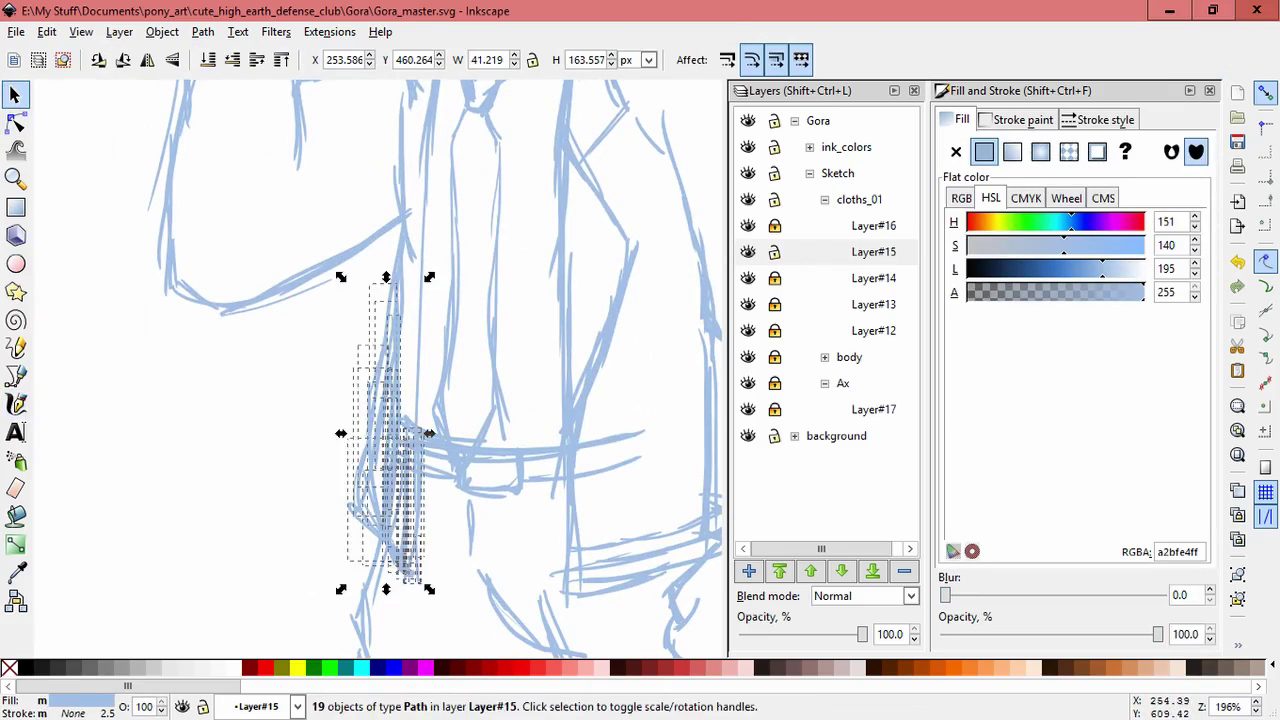
{"action": "key", "text": "Delete"}
{"action": "left_click", "coordinate": [381, 350]}
{"action": "key", "text": "Delete"}
{"action": "left_click", "coordinate": [421, 330]}
{"action": "key", "text": "Delete"}
{"action": "left_click", "coordinate": [430, 150]}
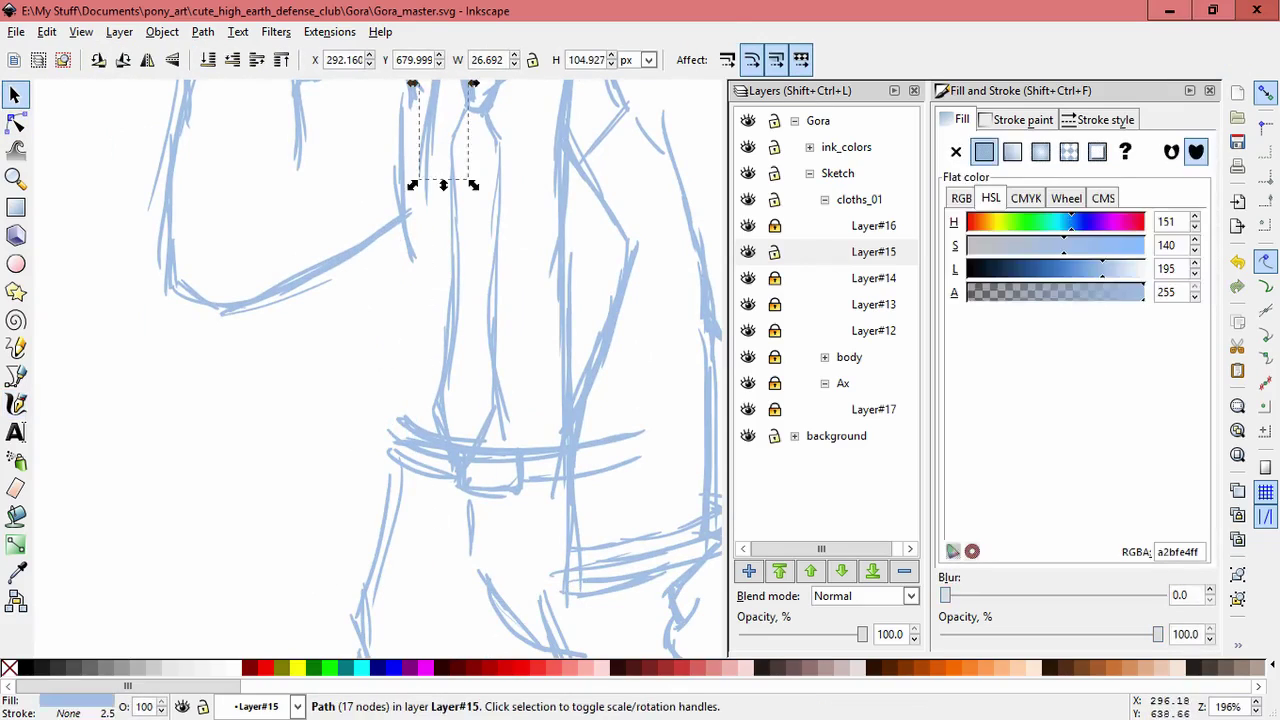
{"action": "key", "text": "Delete"}
Delete the leftover vertical jacket strokes between the raised elbow and the lapel
{"action": "left_click_drag", "start_coordinate": [400, 250], "coordinate": [355, 450]}
{"action": "left_click", "coordinate": [355, 360]}
{"action": "key", "text": "Delete"}
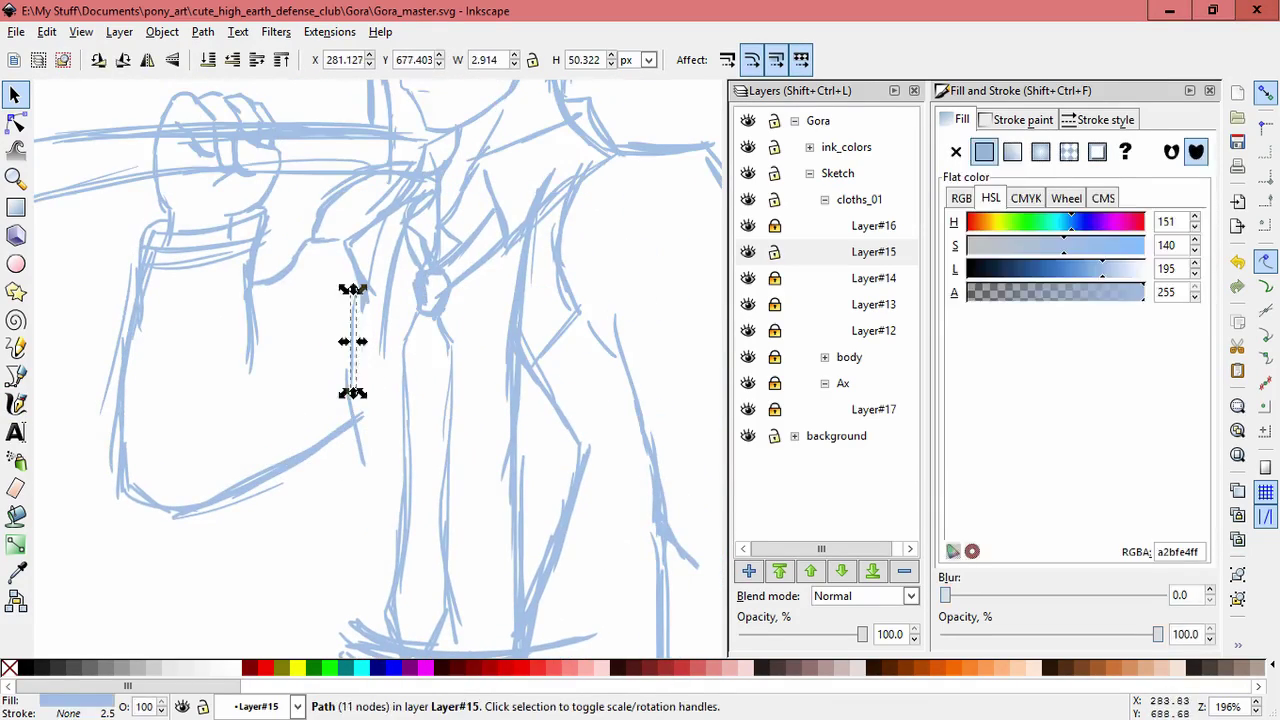
{"action": "left_click", "coordinate": [344, 268]}
{"action": "key", "text": "Delete"}
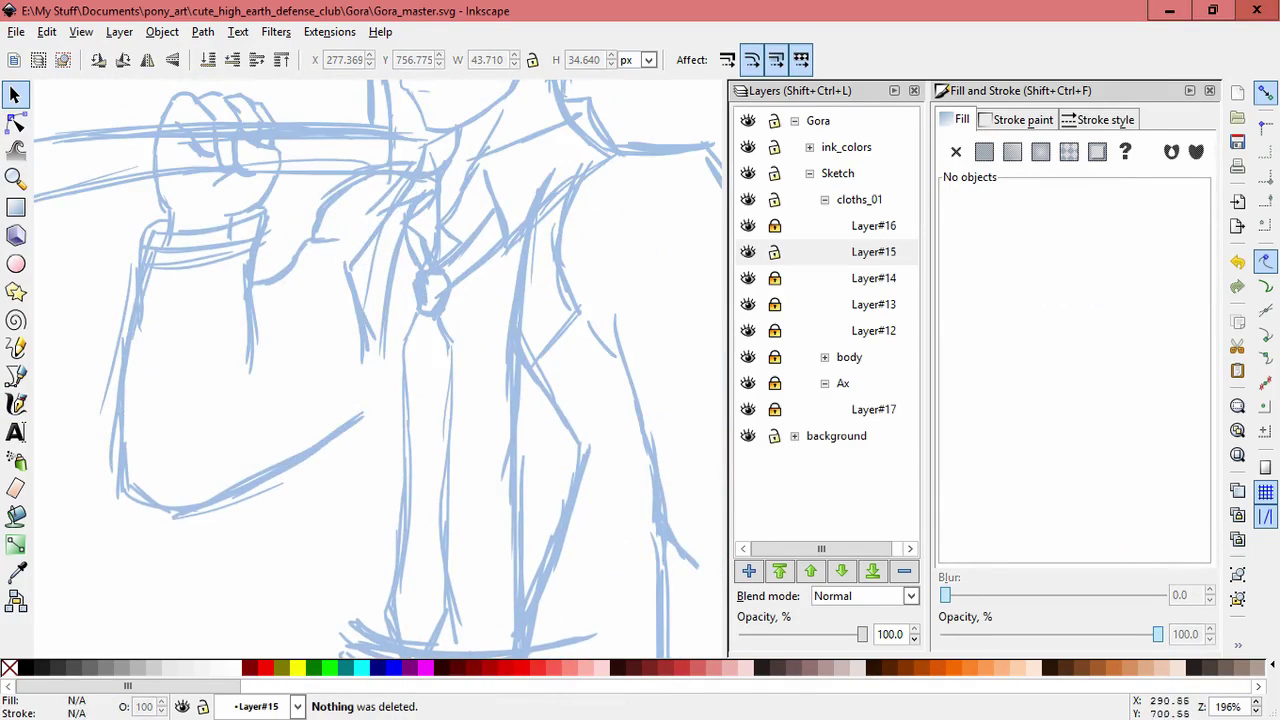
Move the lapel strokes beside the raised arm slightly closer to the tie
{"action": "left_click_drag", "start_coordinate": [313, 193], "coordinate": [430, 372]}
{"action": "left_click_drag", "start_coordinate": [337, 271], "coordinate": [352, 271]}
{"action": "left_click", "coordinate": [429, 391]}
{"action": "key", "text": "ctrl+a"}
{"action": "left_click", "coordinate": [385, 300]}
{"action": "left_click_drag", "start_coordinate": [386, 362], "coordinate": [392, 362]}
{"action": "left_click", "coordinate": [335, 205]}
{"action": "key", "text": "Escape"}
{"action": "left_click_drag", "start_coordinate": [380, 480], "coordinate": [365, 290]}
Draw the jacket's inner front edge from beside the tie knot down to the belt
{"action": "key", "text": "c"}
{"action": "scroll", "coordinate": [380, 300], "scroll_direction": "up", "scroll_amount": 2}
{"action": "left_click_drag", "start_coordinate": [378, 212], "coordinate": [363, 386]}
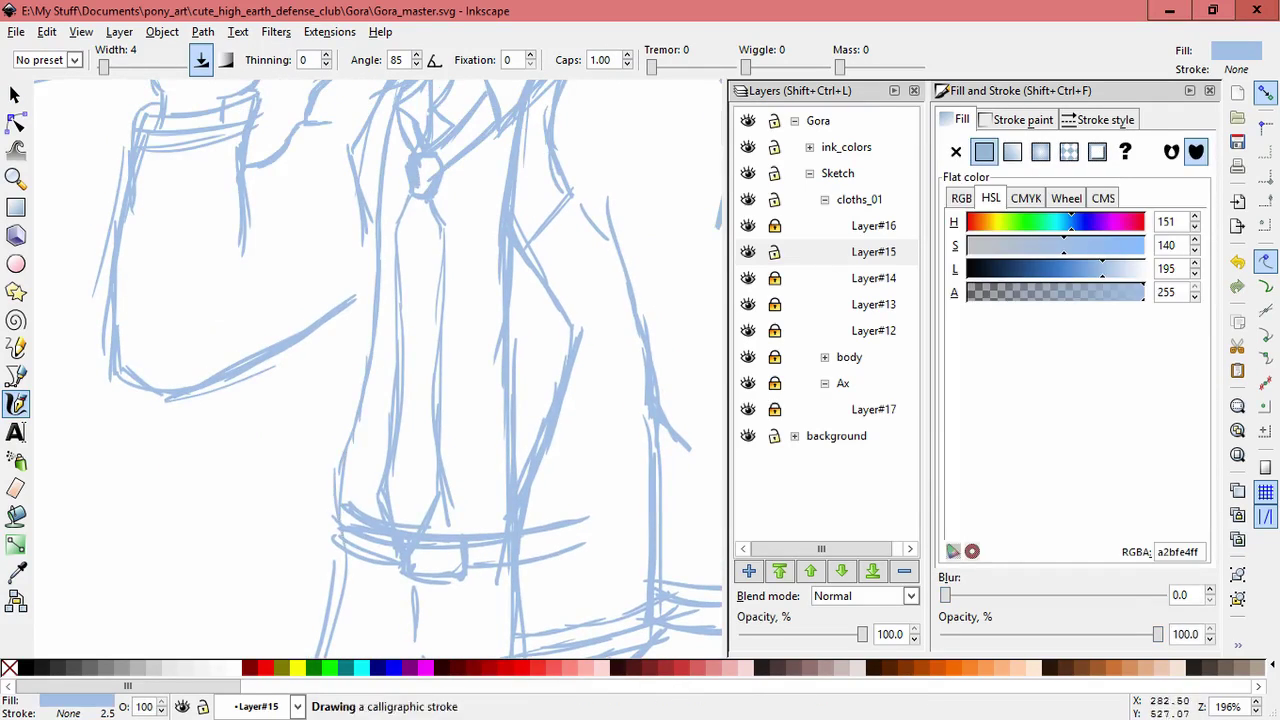
{"action": "scroll", "coordinate": [378, 369], "scroll_direction": "down", "scroll_amount": 3}
{"action": "scroll", "coordinate": [380, 300], "scroll_direction": "up", "scroll_amount": 1}
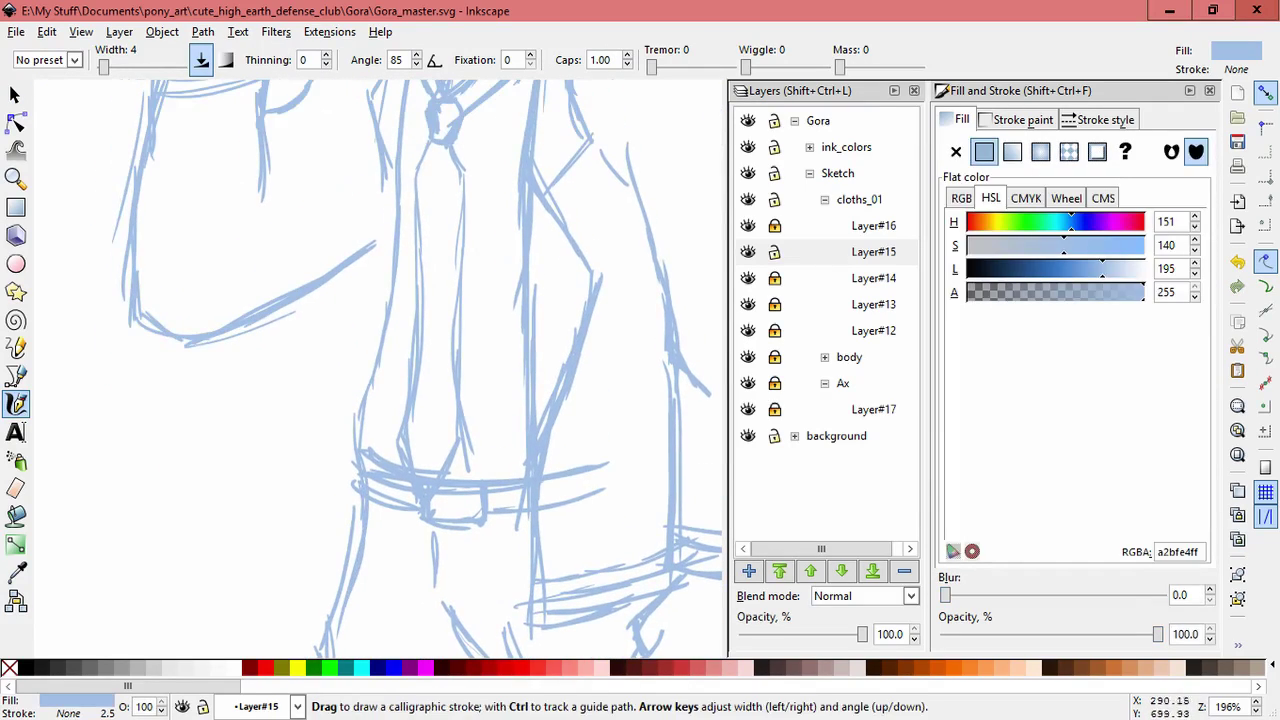
Try a jacket outer edge flaring from the raised elbow past the belt, and undo it
{"action": "left_click_drag", "start_coordinate": [380, 160], "coordinate": [316, 410]}
{"action": "scroll", "coordinate": [340, 330], "scroll_direction": "down", "scroll_amount": 1}
{"action": "left_click_drag", "start_coordinate": [330, 290], "coordinate": [300, 520]}
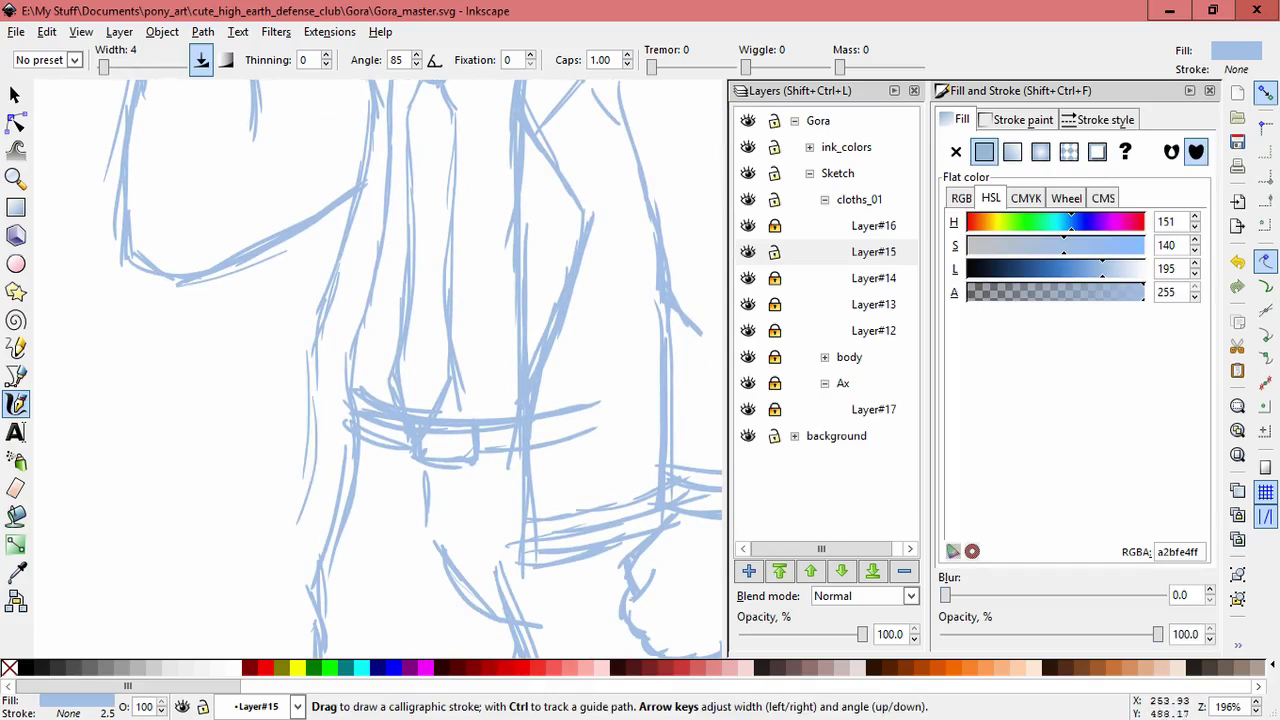
{"action": "key", "text": "ctrl+z"}
Draw the jacket's outer edge closer to the body, from the lapel past the raised arm to below the belt
{"action": "left_click_drag", "start_coordinate": [368, 208], "coordinate": [336, 366]}
{"action": "left_click_drag", "start_coordinate": [308, 552], "coordinate": [328, 507]}
{"action": "scroll", "coordinate": [380, 370], "scroll_direction": "up", "scroll_amount": 4}
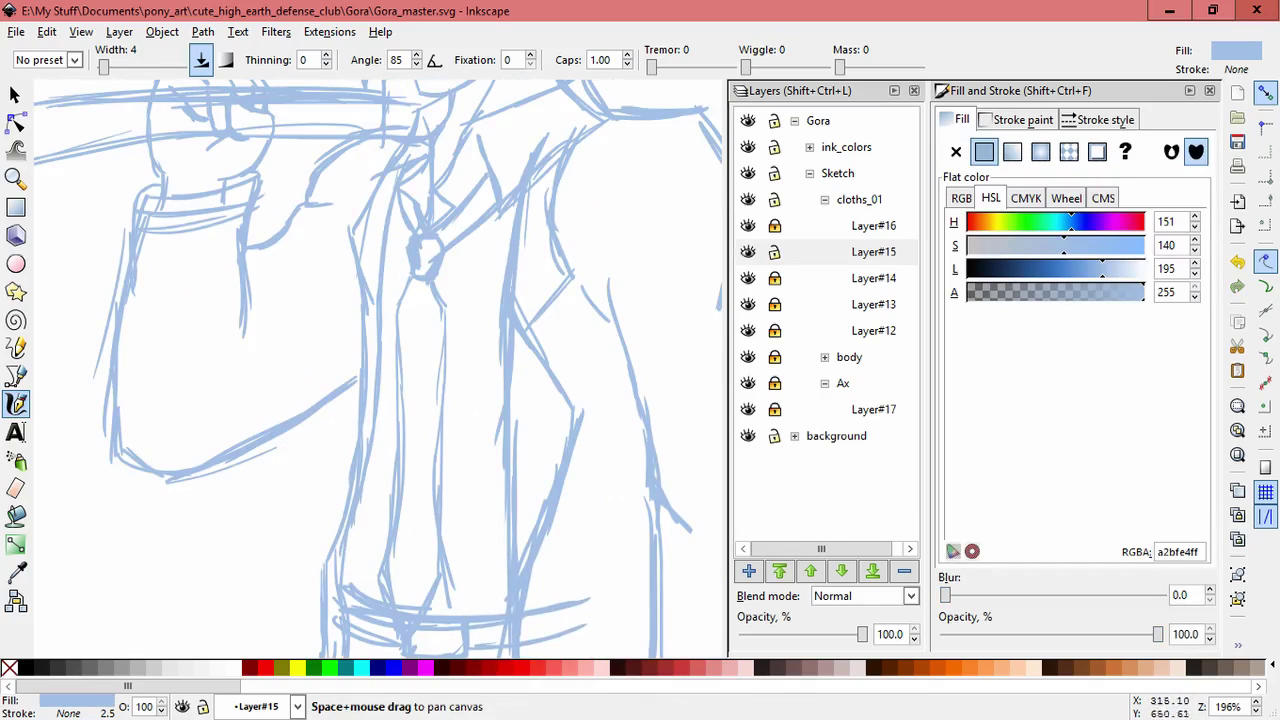
{"action": "left_click_drag", "start_coordinate": [362, 330], "coordinate": [343, 408]}
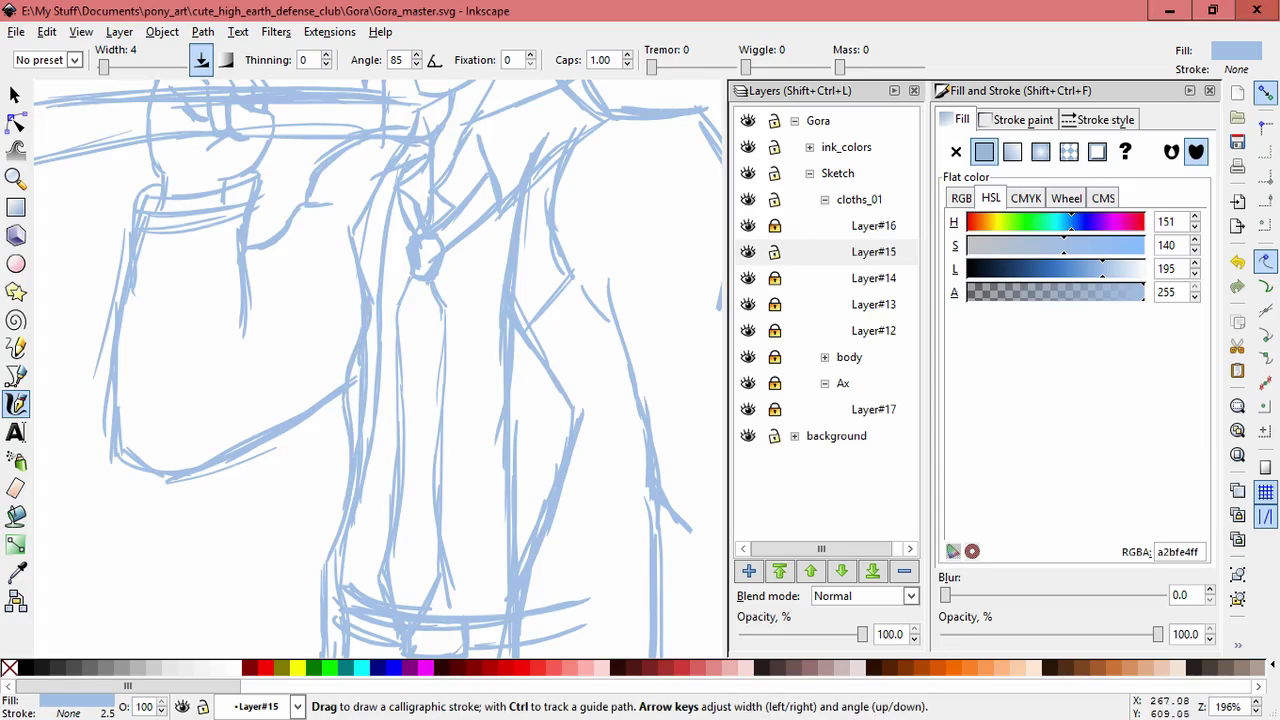
{"action": "scroll", "coordinate": [343, 408], "scroll_direction": "down", "scroll_amount": 3}
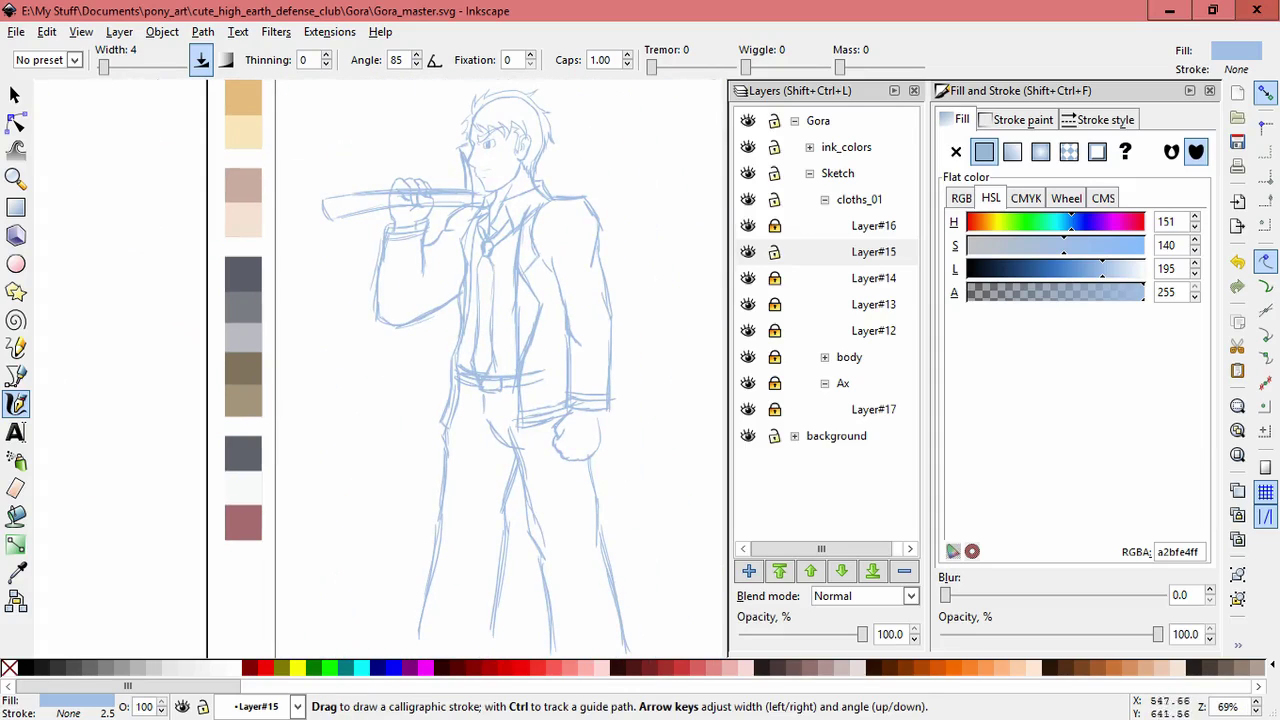
Unlock Layer#14, and make Layer#15 the active layer again
{"action": "scroll", "coordinate": [473, 240], "scroll_direction": "up", "scroll_amount": 3}
{"action": "key", "text": "s"}
{"action": "left_click_drag", "start_coordinate": [276, 80], "coordinate": [452, 310]}
{"action": "key", "text": "Escape"}
{"action": "left_click", "coordinate": [873, 252]}
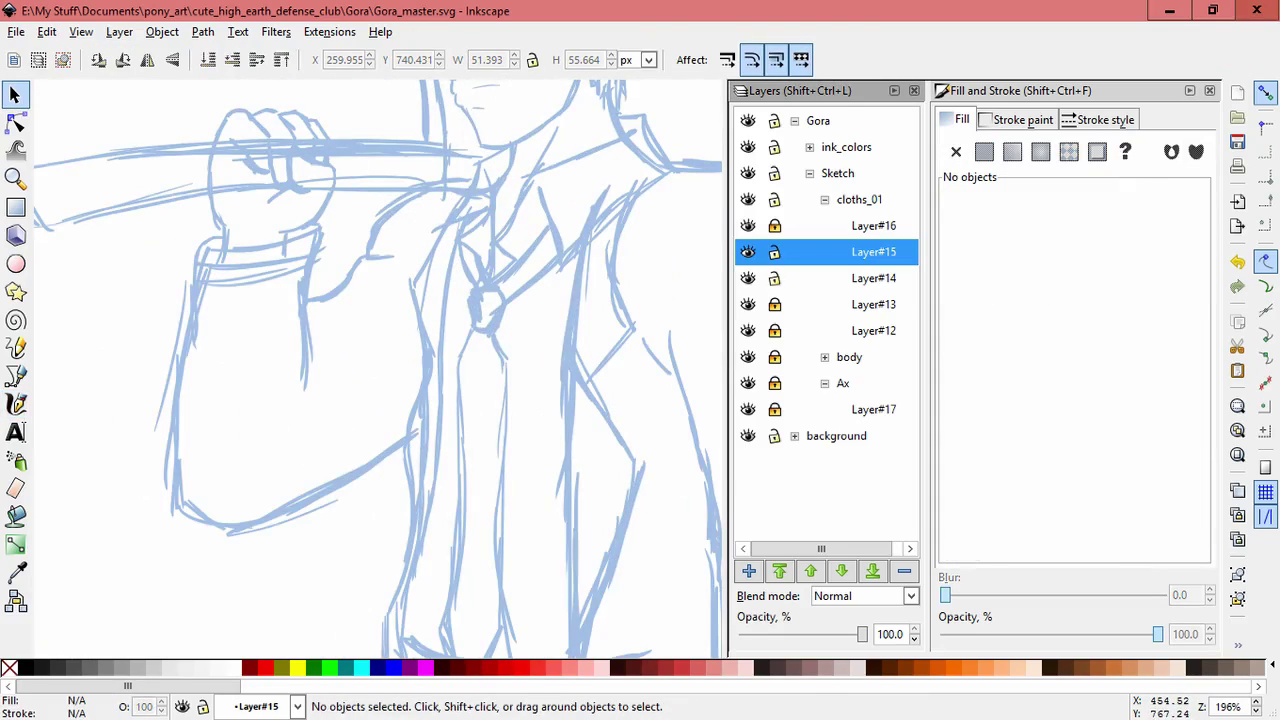
Try stretching the shoulder strokes between the raised cuff and the collar horizontally, and undo the change
{"action": "left_click", "coordinate": [440, 190]}
{"action": "left_click_drag", "start_coordinate": [271, 163], "coordinate": [491, 323]}
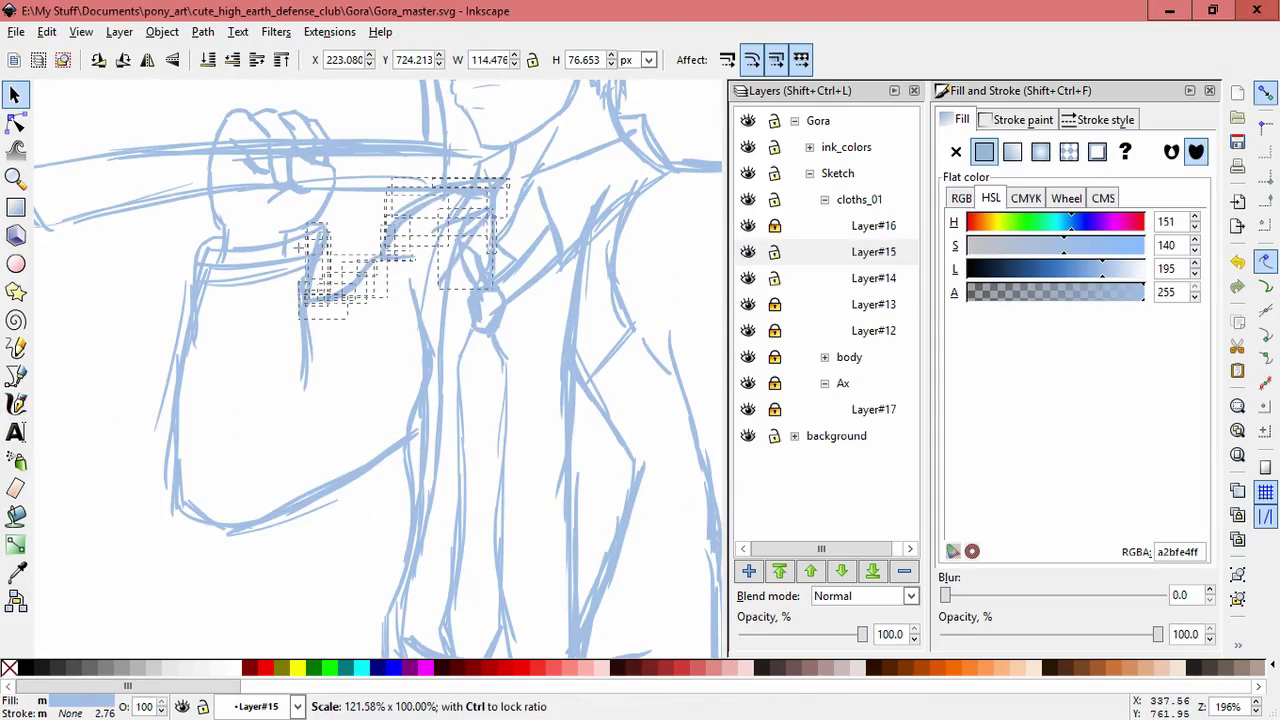
{"action": "mouse_move", "coordinate": [291, 324]}
{"action": "left_mouse_down"}
{"action": "mouse_move", "coordinate": [335, 315]}
{"action": "mouse_move", "coordinate": [304, 317]}
{"action": "left_mouse_up"}
{"action": "key", "text": "ctrl+z"}
Refit the shoulder strokes in two parts so they span from the raised cuff to the collar
{"action": "left_click_drag", "start_coordinate": [412, 198], "coordinate": [444, 198]}
{"action": "key", "text": "Escape"}
{"action": "left_click_drag", "start_coordinate": [312, 210], "coordinate": [362, 322]}
{"action": "left_click_drag", "start_coordinate": [337, 265], "coordinate": [306, 265]}
{"action": "key", "text": "Escape"}
Delete the lapel strokes between the raised arm and the tie
{"action": "left_click_drag", "start_coordinate": [410, 351], "coordinate": [315, 243]}
{"action": "key", "text": "Escape"}
{"action": "left_click_drag", "start_coordinate": [400, 320], "coordinate": [356, 299]}
{"action": "left_click", "coordinate": [372, 290]}
{"action": "left_click", "coordinate": [350, 304]}
{"action": "left_click", "coordinate": [380, 430]}
{"action": "key", "text": "Escape"}
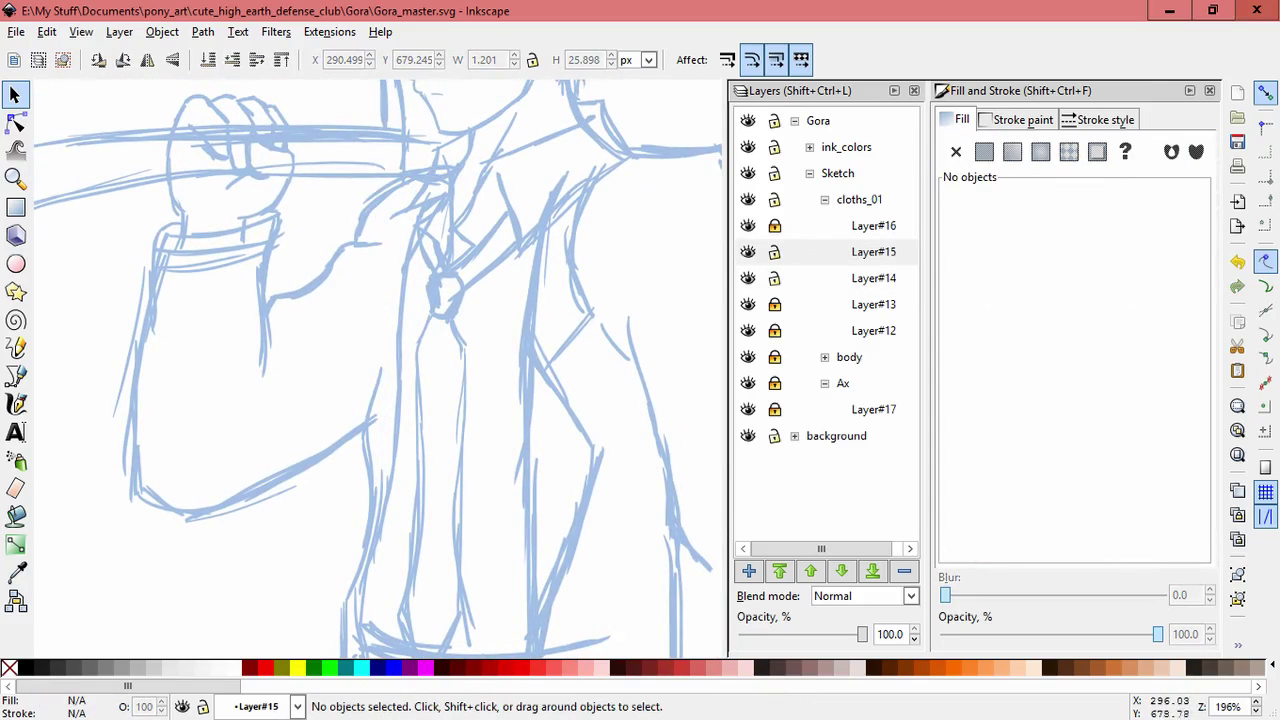
Draw the jacket's front edge strokes from below the collar down to the raised arm's elbow line
{"action": "key", "text": "c"}
{"action": "left_click_drag", "start_coordinate": [390, 335], "coordinate": [386, 378]}
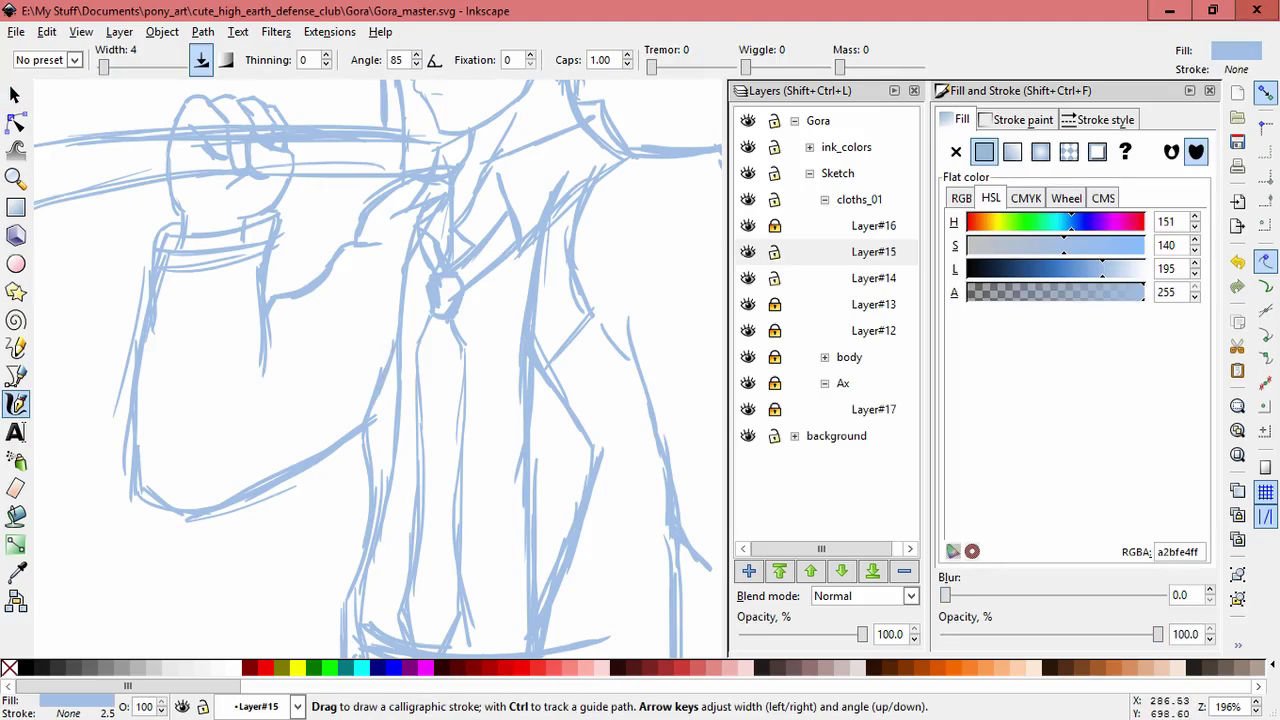
{"action": "left_click_drag", "start_coordinate": [418, 248], "coordinate": [394, 368]}
{"action": "scroll", "coordinate": [461, 212], "scroll_direction": "down", "scroll_amount": 3, "text": "ctrl"}
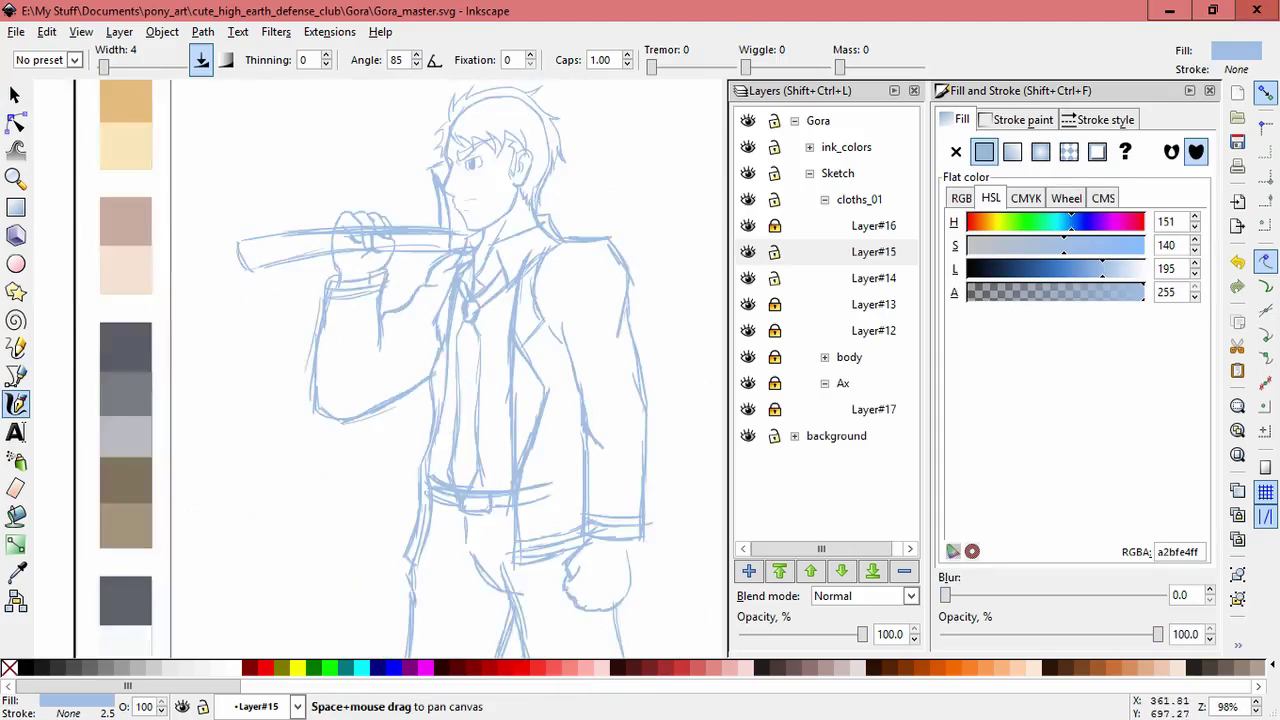
Adjust the shoulder and upper sleeve strokes of the lowered arm to about 82 px wide, and save the document
{"action": "key", "text": "s"}
{"action": "left_click_drag", "start_coordinate": [495, 155], "coordinate": [590, 290]}
{"action": "left_click_drag", "start_coordinate": [508, 255], "coordinate": [525, 250]}
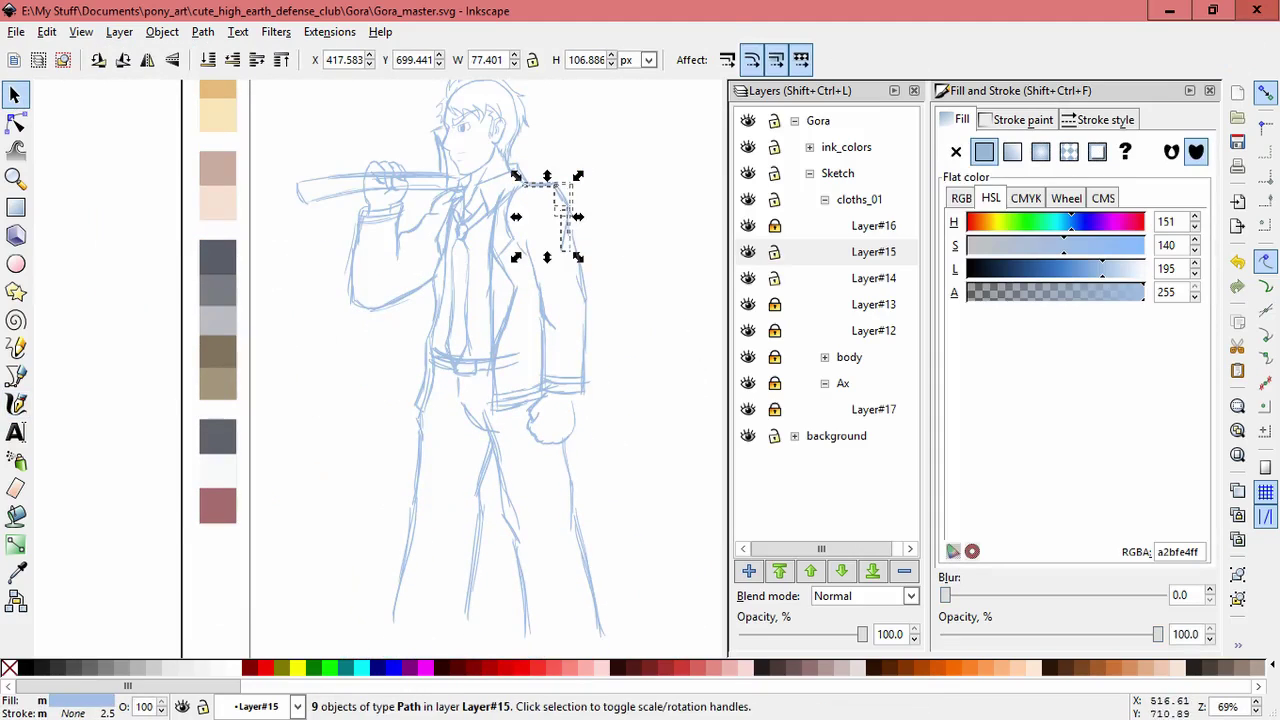
{"action": "key", "text": "Escape"}
{"action": "key", "text": "ctrl+s"}
{"action": "key", "text": "5"}
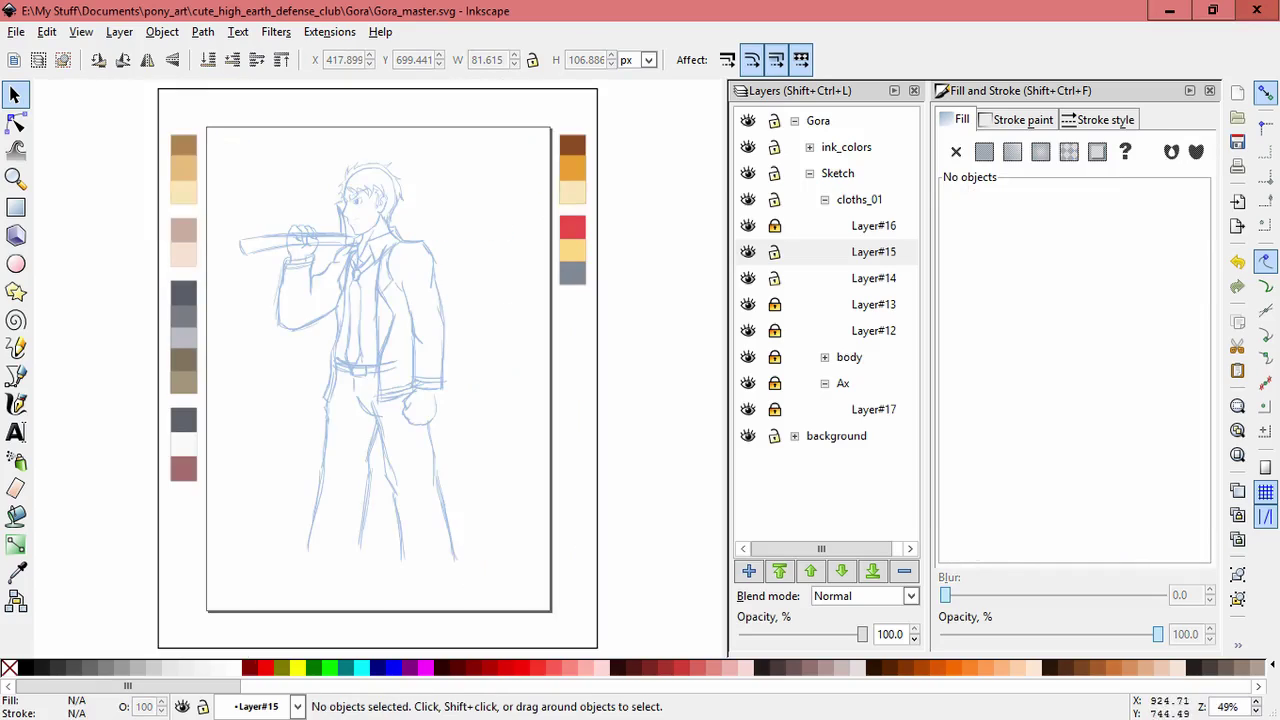
{"action": "scroll", "coordinate": [430, 300], "scroll_direction": "up", "scroll_amount": 2}
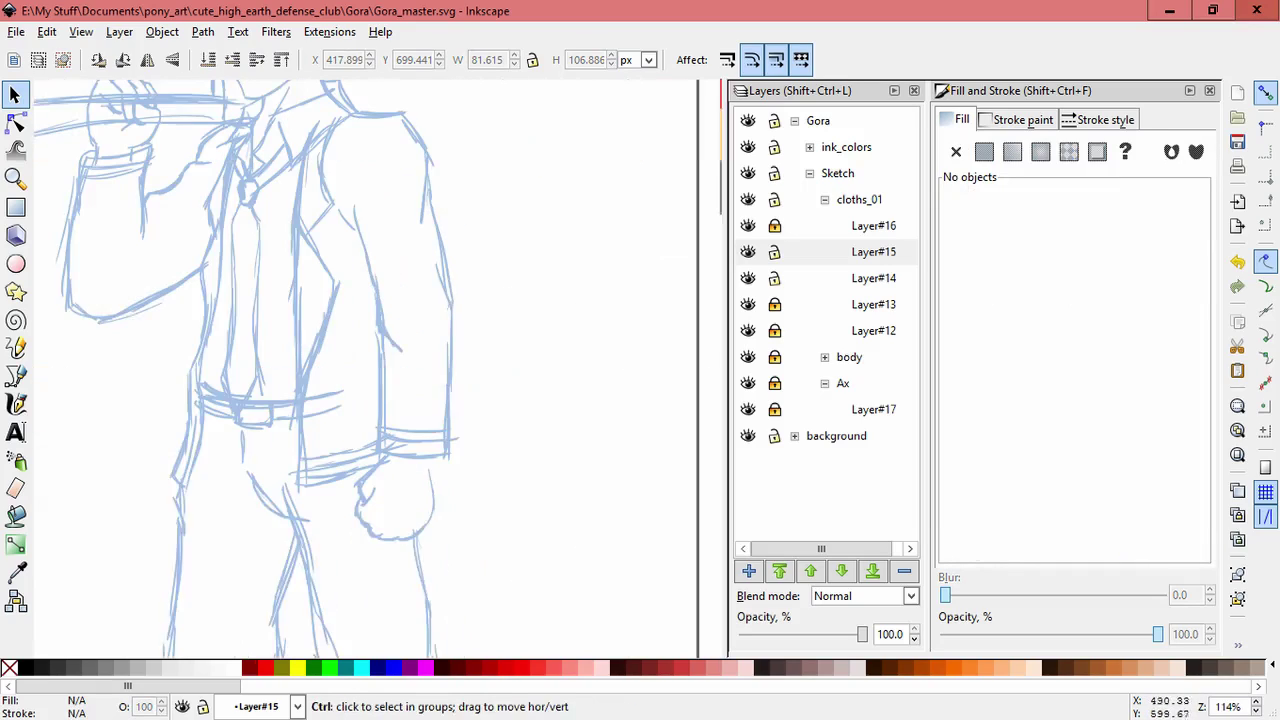
{"action": "key", "text": "c"}
{"action": "left_click_drag", "start_coordinate": [262, 352], "coordinate": [241, 368]}
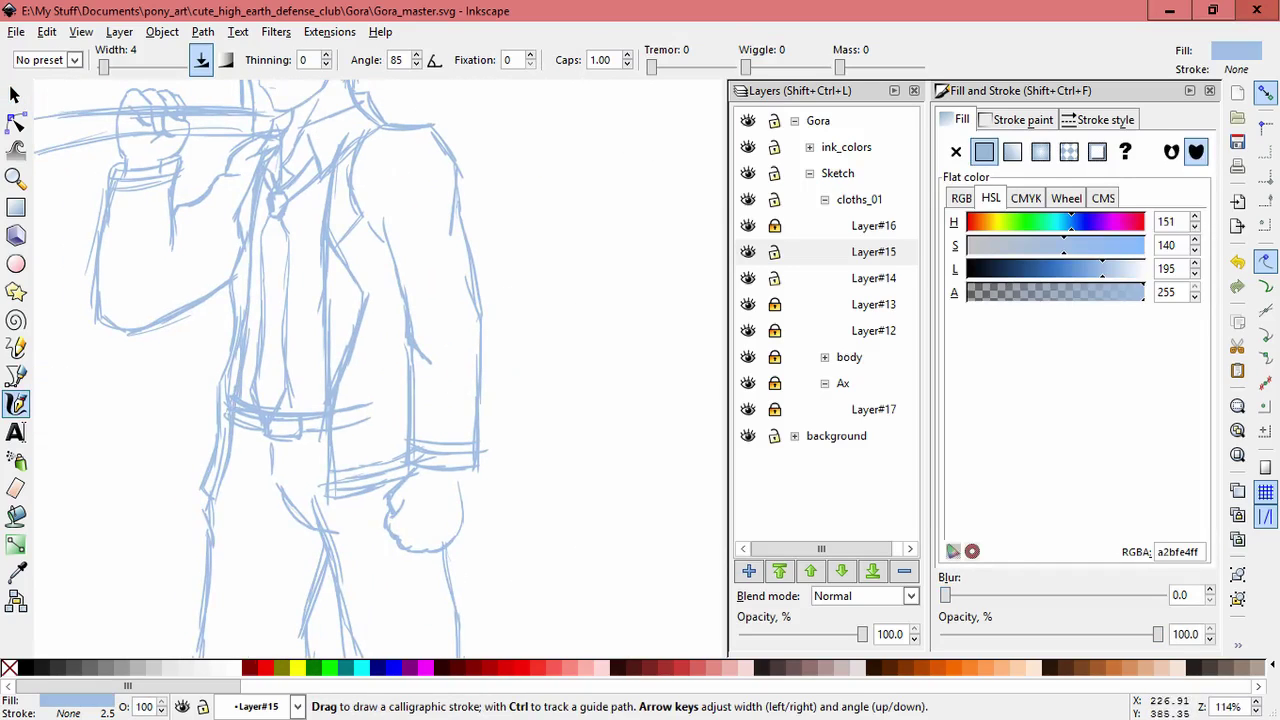
{"action": "key", "text": "5"}
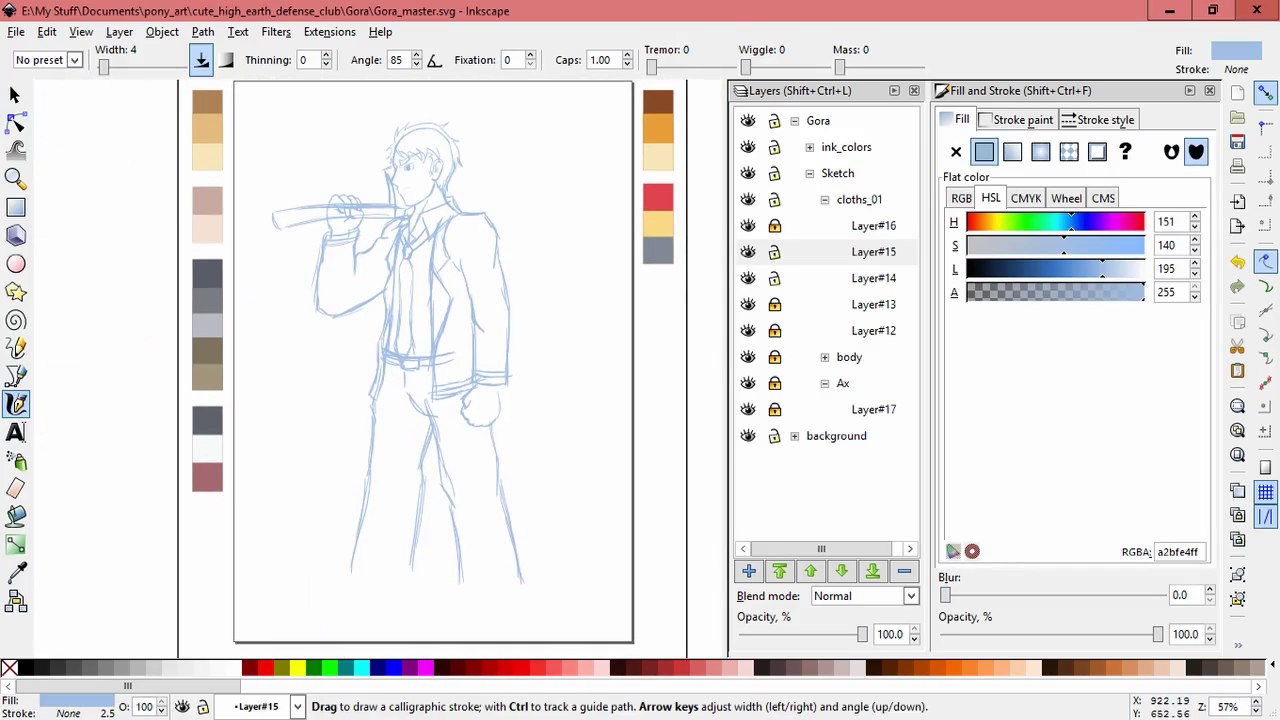
Expand the body group and unlock the clothing and body layers, keeping Layer#15 active
{"action": "left_click", "coordinate": [873, 251]}
{"action": "left_click", "coordinate": [824, 357]}
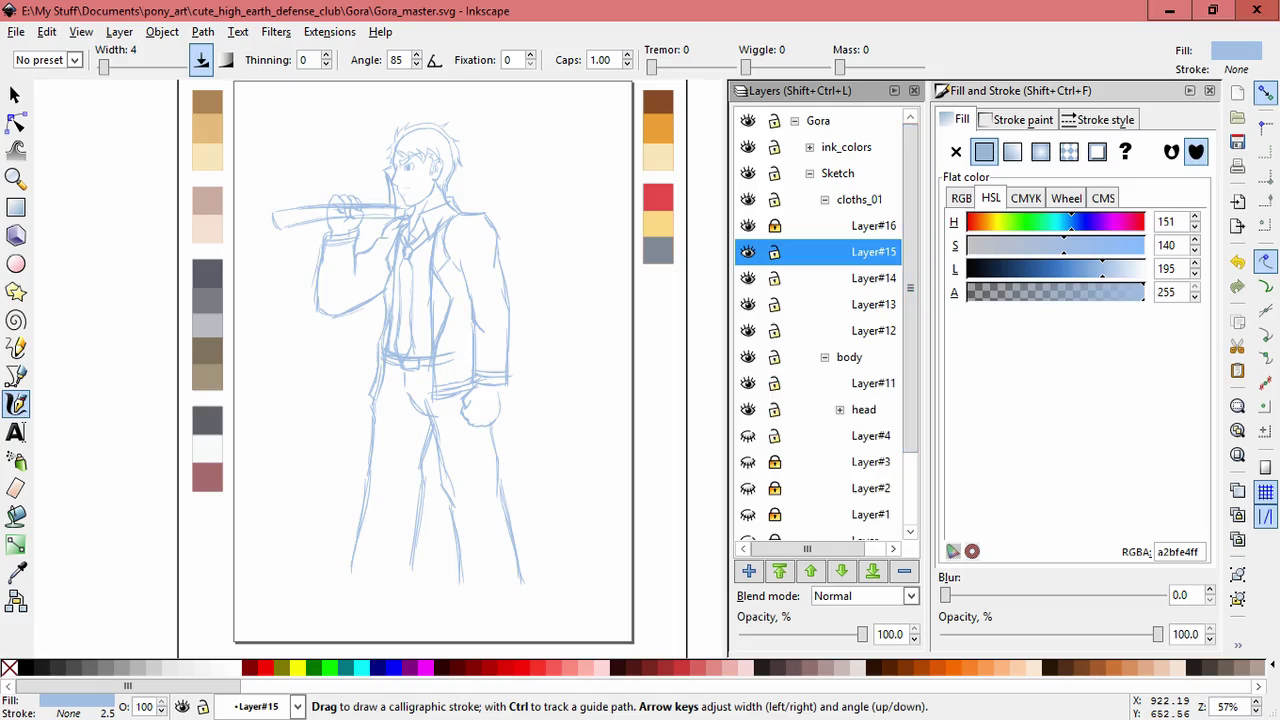
{"action": "scroll", "coordinate": [826, 330], "scroll_direction": "down", "scroll_amount": 2}
{"action": "key", "text": "s"}
{"action": "left_click_drag", "start_coordinate": [586, 517], "coordinate": [344, 280]}
{"action": "scroll", "coordinate": [826, 300], "scroll_direction": "up", "scroll_amount": 2}
{"action": "left_click", "coordinate": [873, 237]}
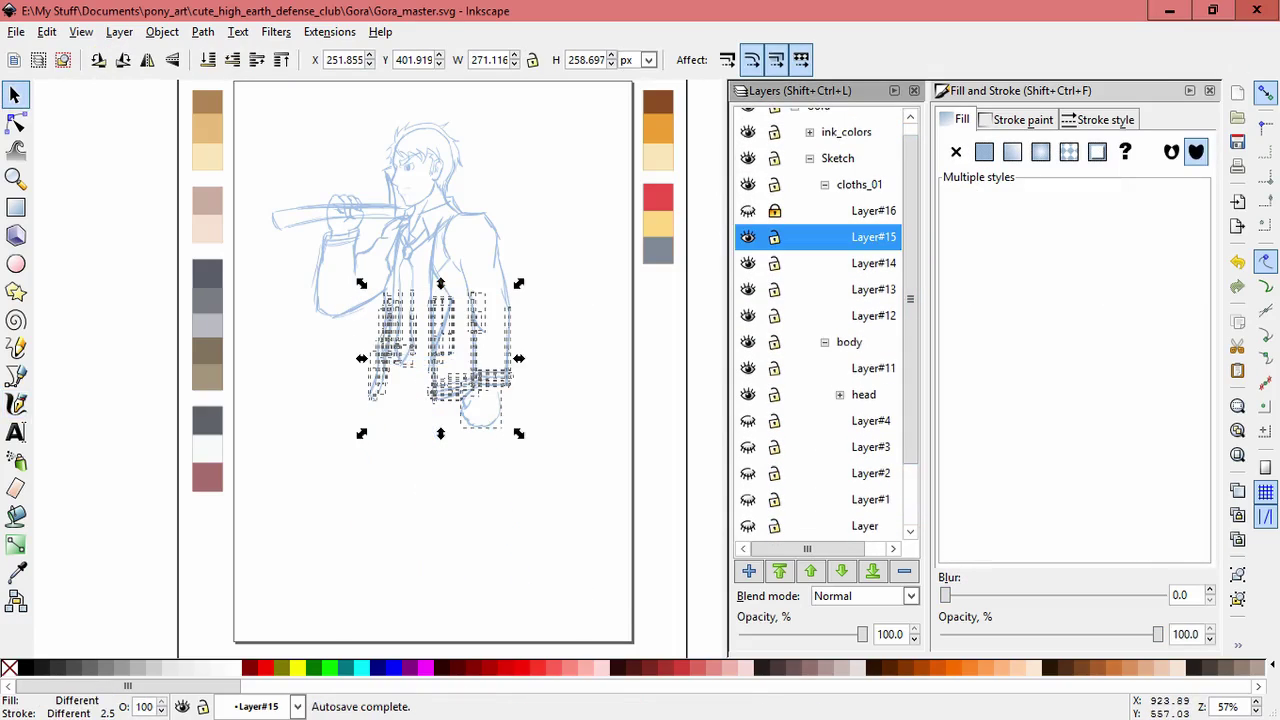
Try shortening all strokes from the lower jacket to the feet vertically, and undo the change
{"action": "left_click", "coordinate": [593, 620]}
{"action": "left_click_drag", "start_coordinate": [593, 620], "coordinate": [341, 298]}
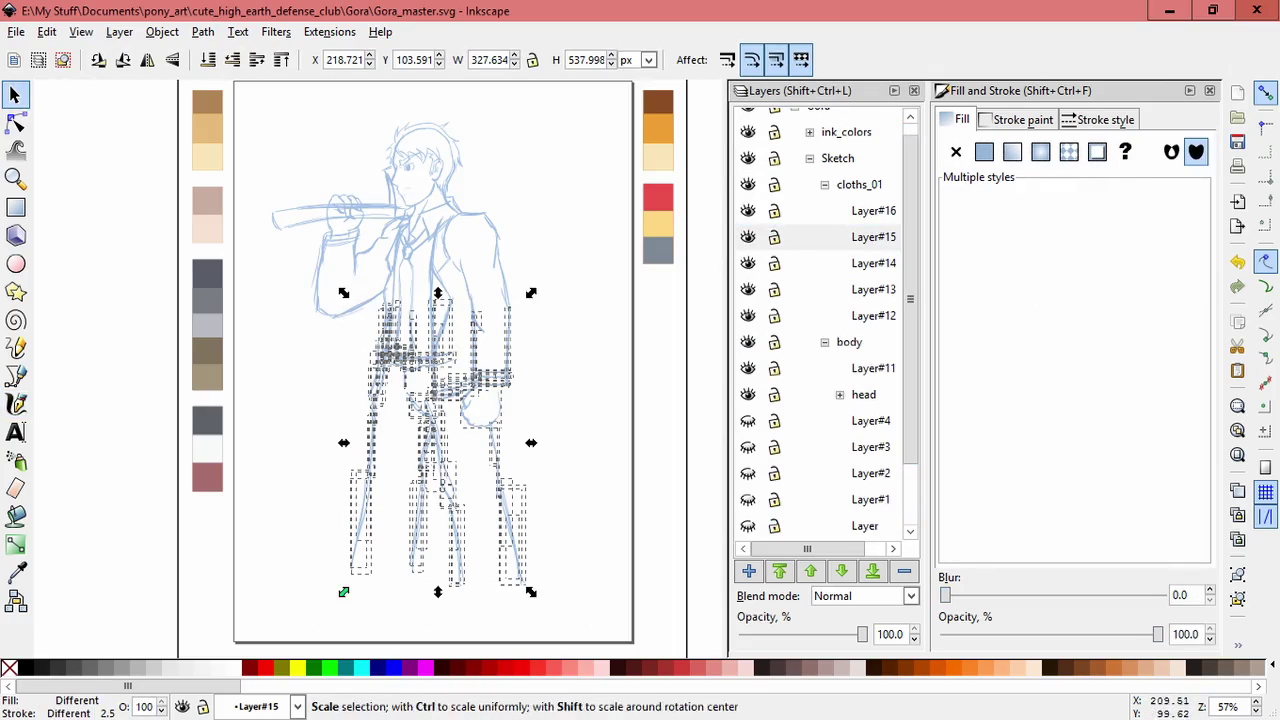
{"action": "mouse_move", "coordinate": [437, 591]}
{"action": "left_mouse_down"}
{"action": "mouse_move", "coordinate": [440, 575]}
{"action": "mouse_move", "coordinate": [440, 586]}
{"action": "left_mouse_up"}
{"action": "key", "text": "ctrl+z"}
{"action": "key", "text": "Escape"}
{"action": "left_click_drag", "start_coordinate": [310, 305], "coordinate": [368, 294]}
{"action": "left_click_drag", "start_coordinate": [437, 591], "coordinate": [437, 553]}
{"action": "key", "text": "Escape"}
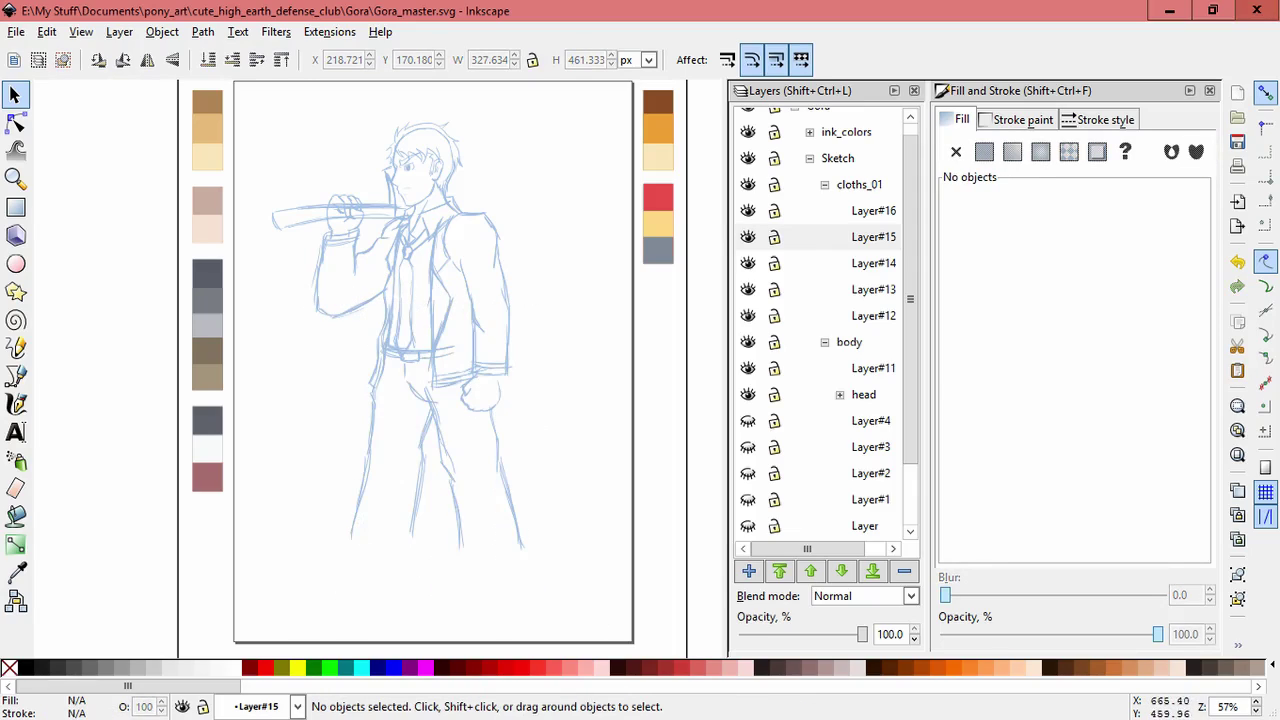
{"action": "key", "text": "ctrl+z"}
Group the strokes from the lower jacket to the feet, move them up about 23 px, and ungroup them
{"action": "left_click_drag", "start_coordinate": [562, 624], "coordinate": [338, 290]}
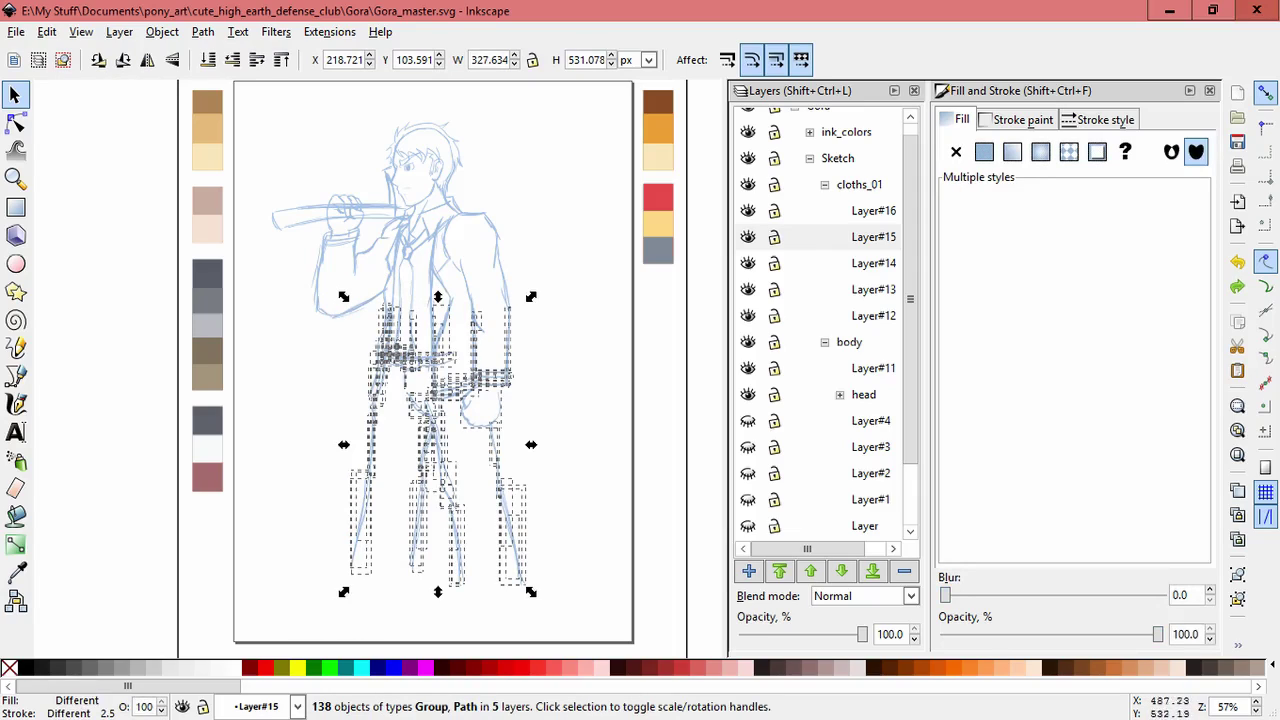
{"action": "key", "text": "ctrl+g"}
{"action": "left_click_drag", "start_coordinate": [487, 340], "coordinate": [488, 327]}
{"action": "left_click", "coordinate": [582, 365]}
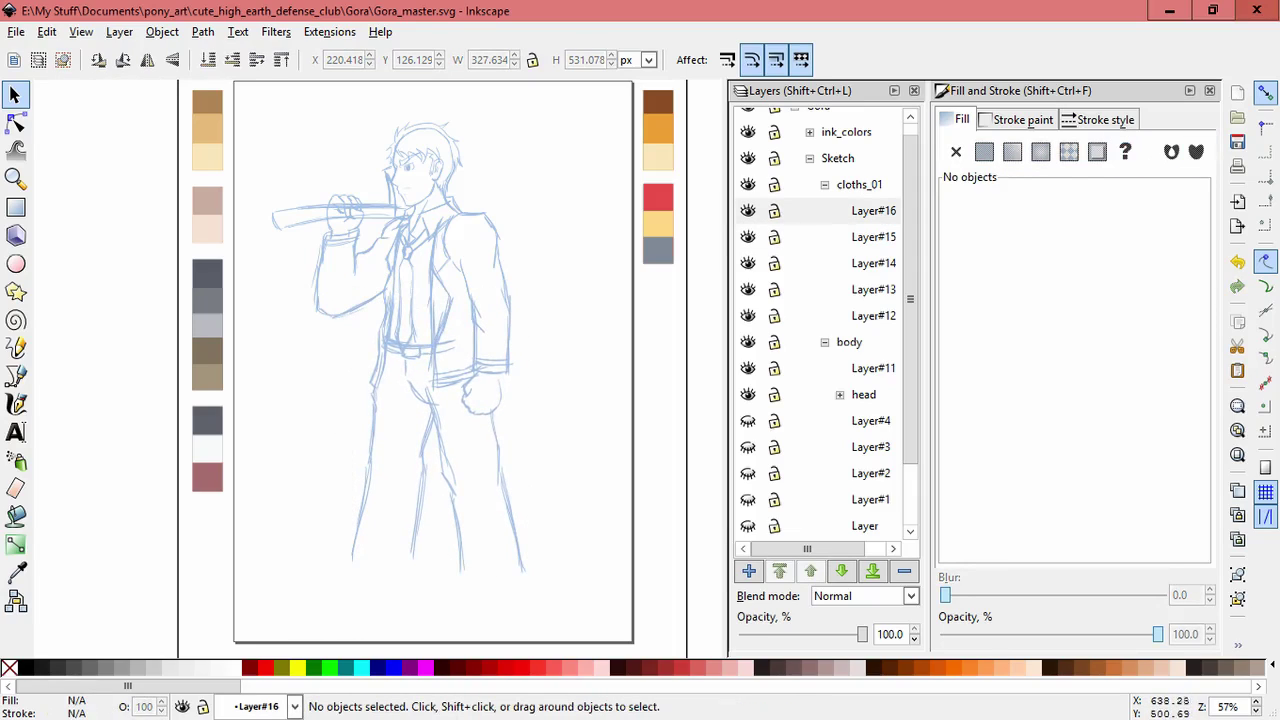
{"action": "left_click", "coordinate": [487, 340]}
{"action": "left_click", "coordinate": [162, 32]}
{"action": "left_click", "coordinate": [171, 126]}
Move the inner and outer strokes of the leg below the lowered hand toward the other leg and slightly up, and save the document
{"action": "left_click_drag", "start_coordinate": [564, 600], "coordinate": [470, 406]}
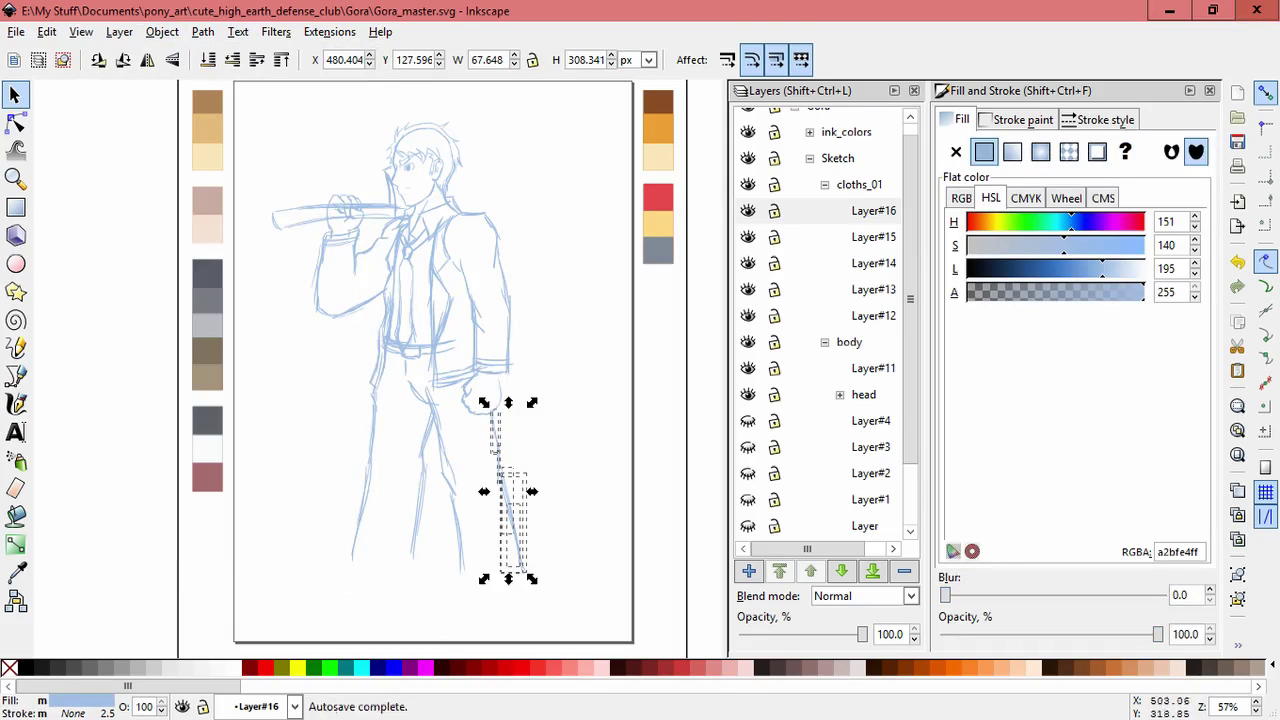
{"action": "key", "text": "Escape"}
{"action": "left_click_drag", "start_coordinate": [482, 592], "coordinate": [410, 366]}
{"action": "left_click", "coordinate": [428, 425]}
{"action": "mouse_move", "coordinate": [500, 592]}
{"action": "left_mouse_down"}
{"action": "mouse_move", "coordinate": [416, 368]}
{"action": "mouse_move", "coordinate": [434, 434]}
{"action": "mouse_move", "coordinate": [424, 438]}
{"action": "mouse_move", "coordinate": [405, 362]}
{"action": "left_mouse_up"}
{"action": "left_click_drag", "start_coordinate": [436, 470], "coordinate": [426, 478]}
{"action": "key", "text": "Escape"}
{"action": "left_click_drag", "start_coordinate": [545, 590], "coordinate": [468, 398]}
{"action": "key", "text": "Escape"}
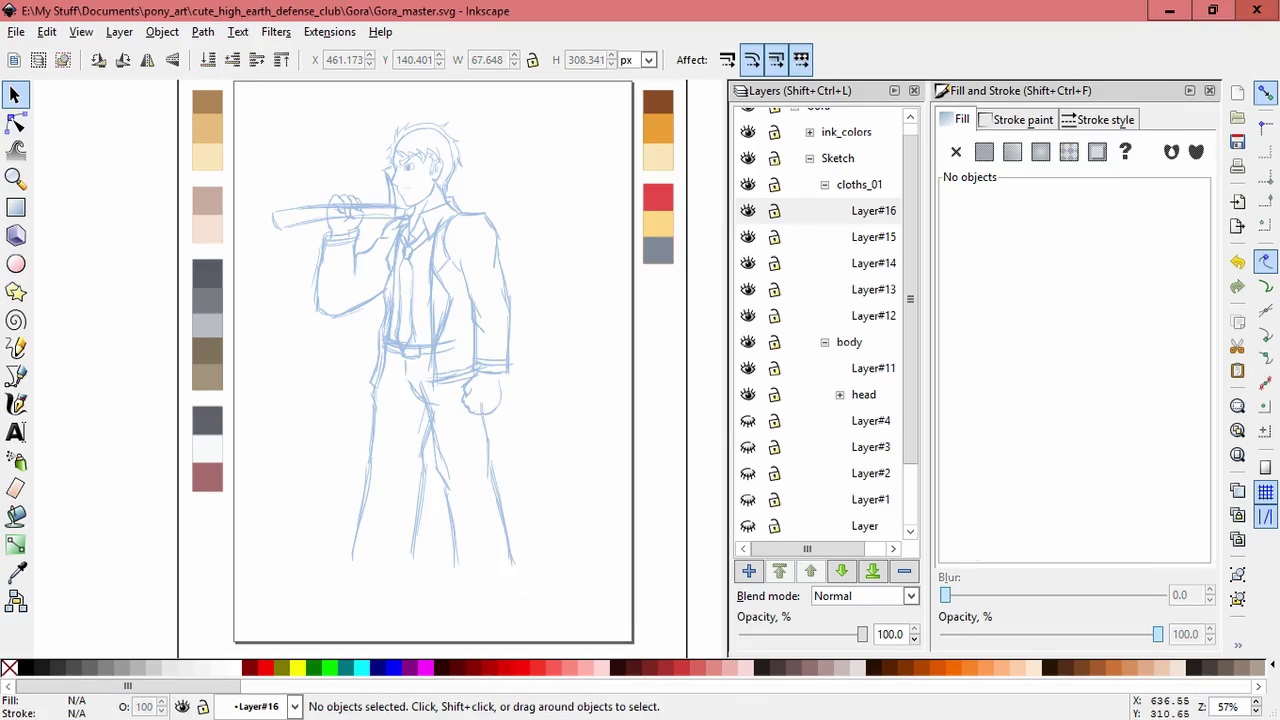
{"action": "key", "text": "ctrl+s"}
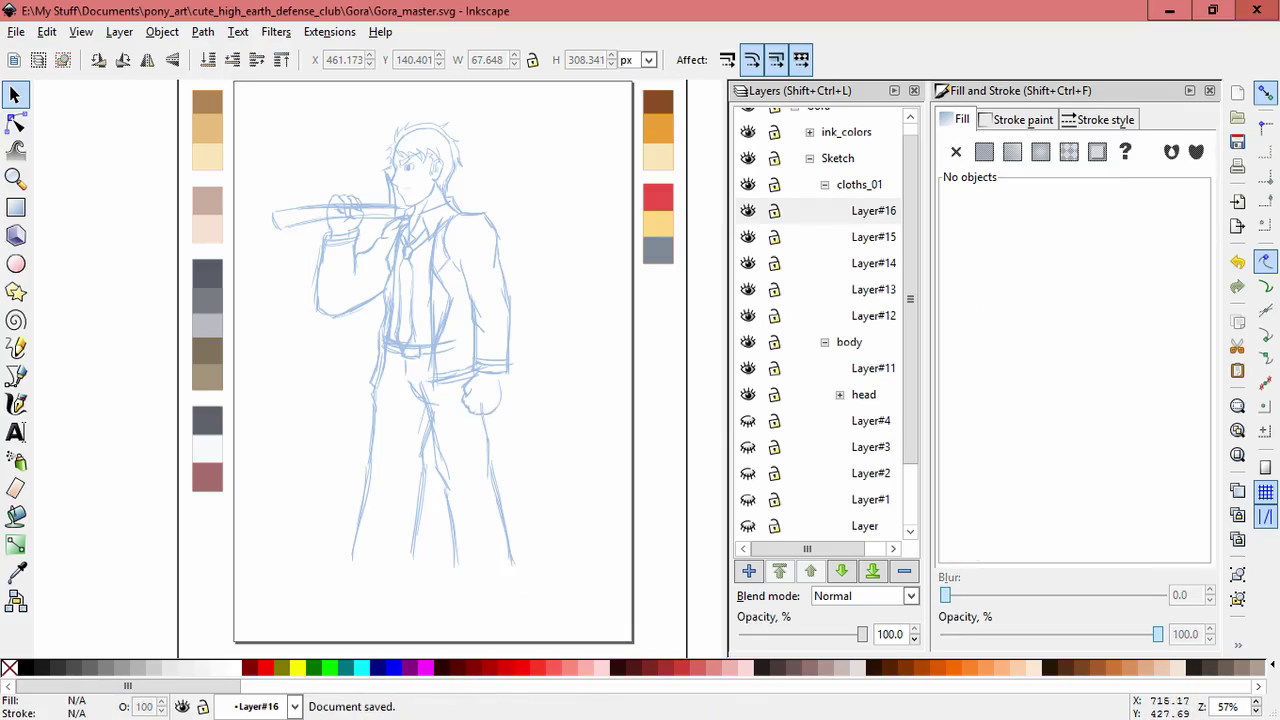